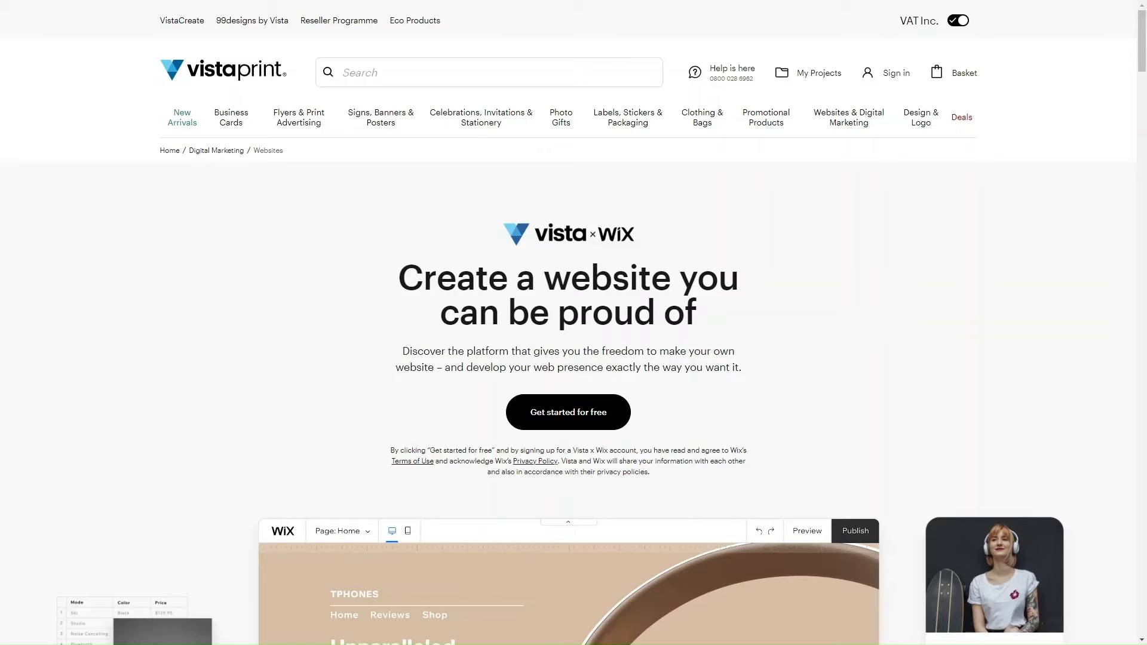
Step: Start creating a free website with Vista x Wix and sign in with a Google account
scroll(573, 323, down, 3)
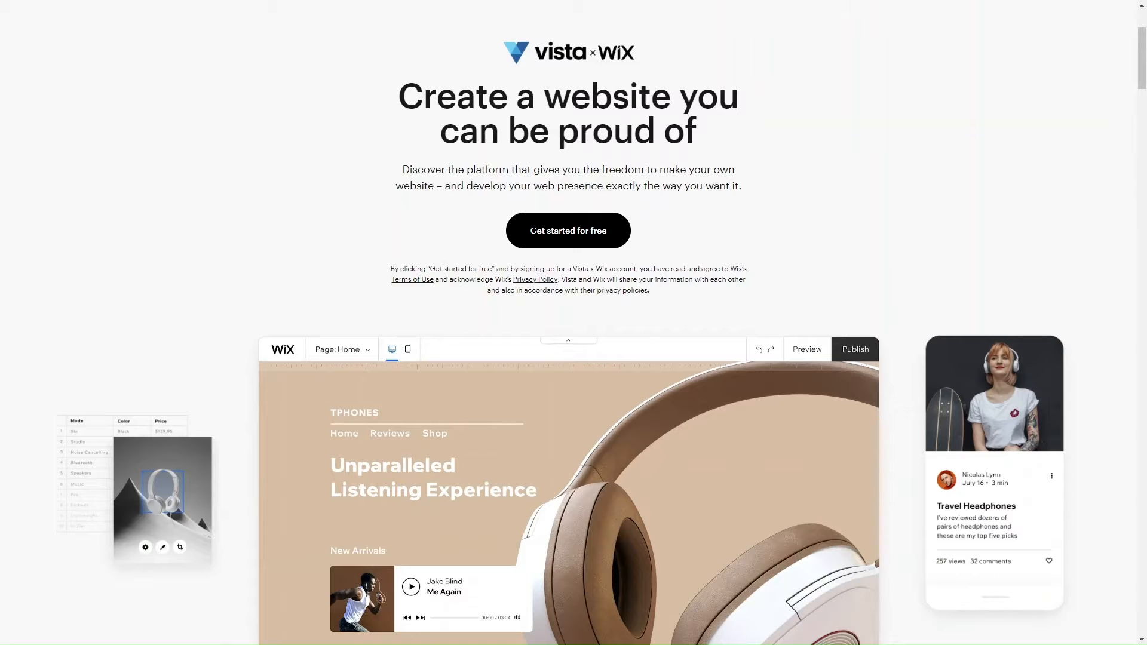
scroll(573, 323, up, 3)
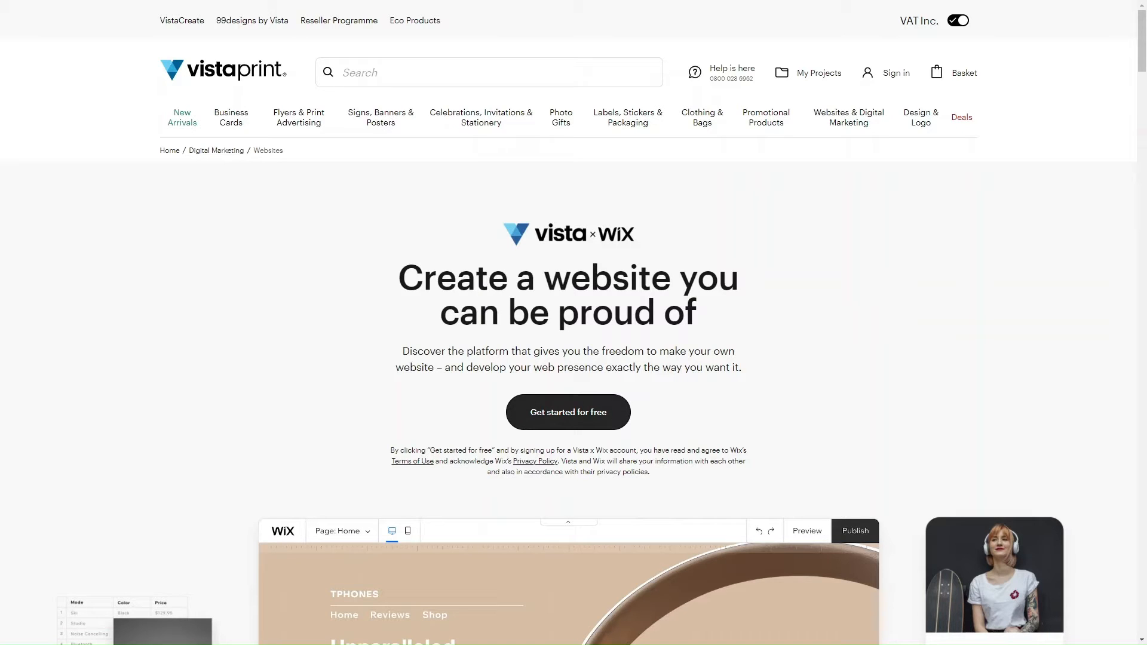
click(568, 412)
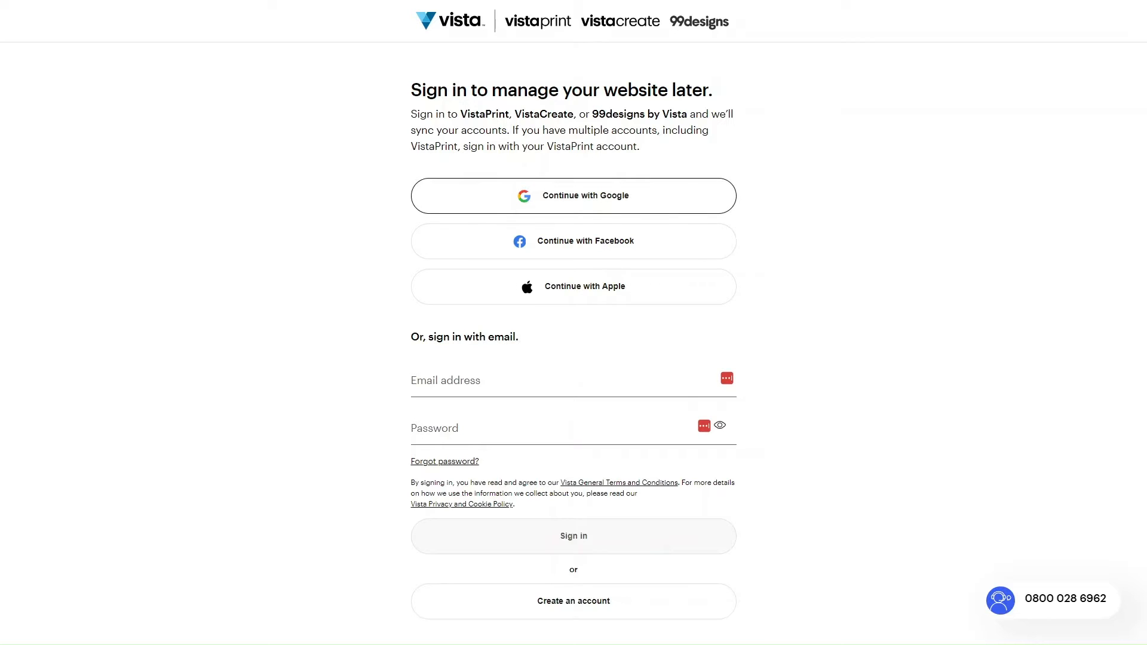
click(573, 196)
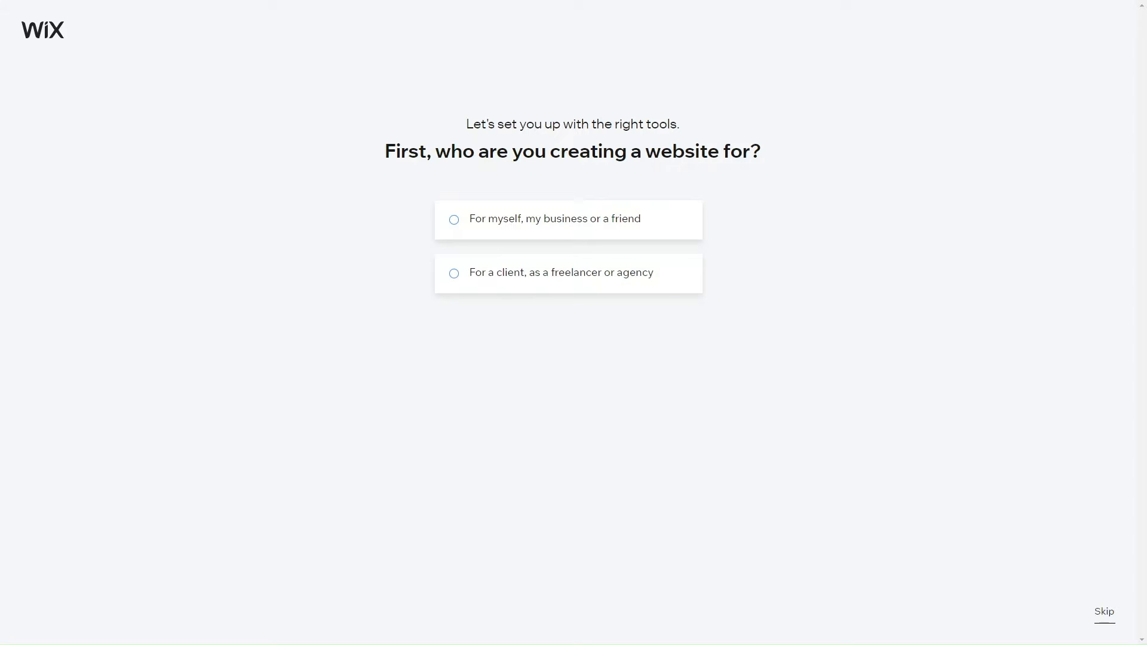
Step: Answer that the website is for myself, my business or a friend, and continue
drag(469, 219, 596, 219)
click(596, 220)
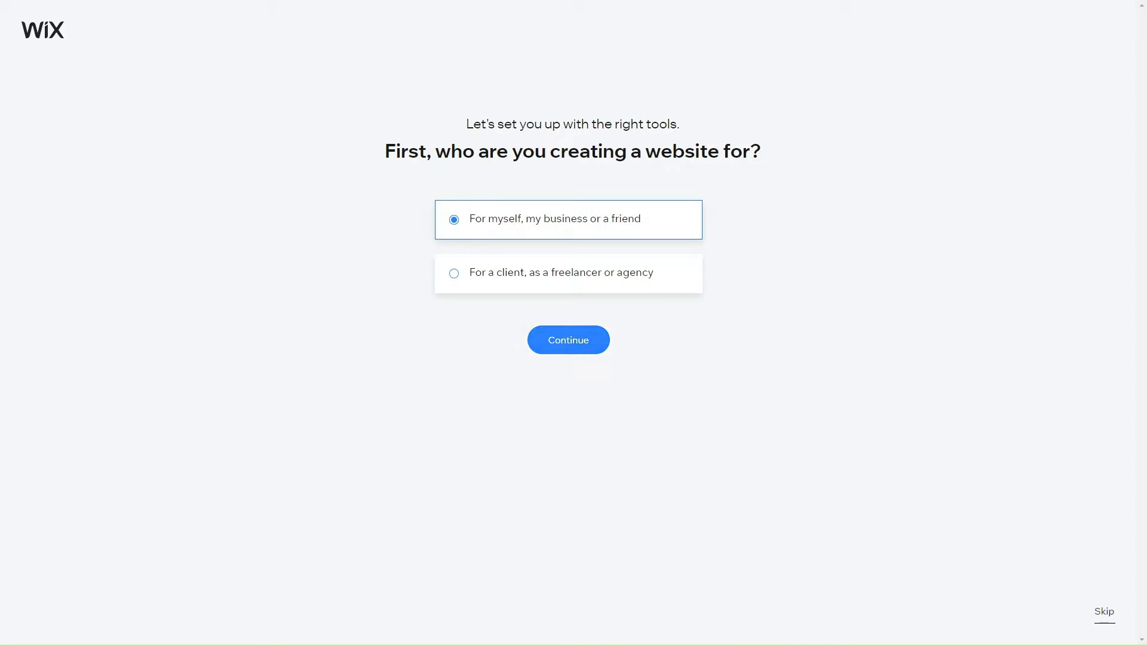
click(568, 340)
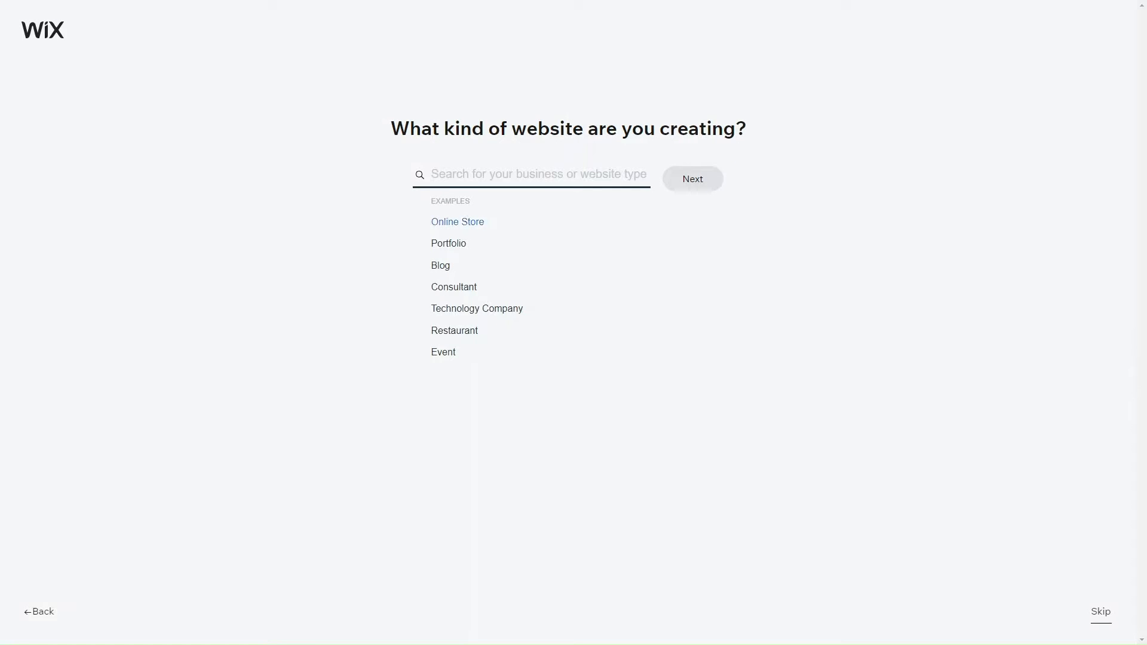
Step: Choose Online Store as the website type and submit it
click(457, 222)
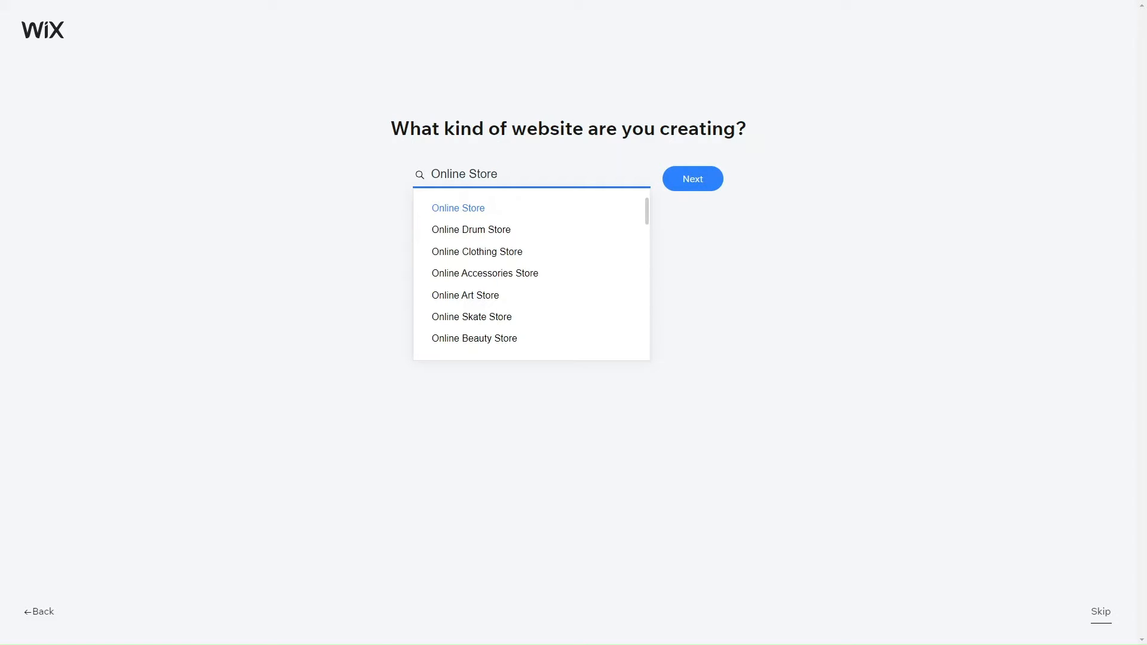
click(693, 179)
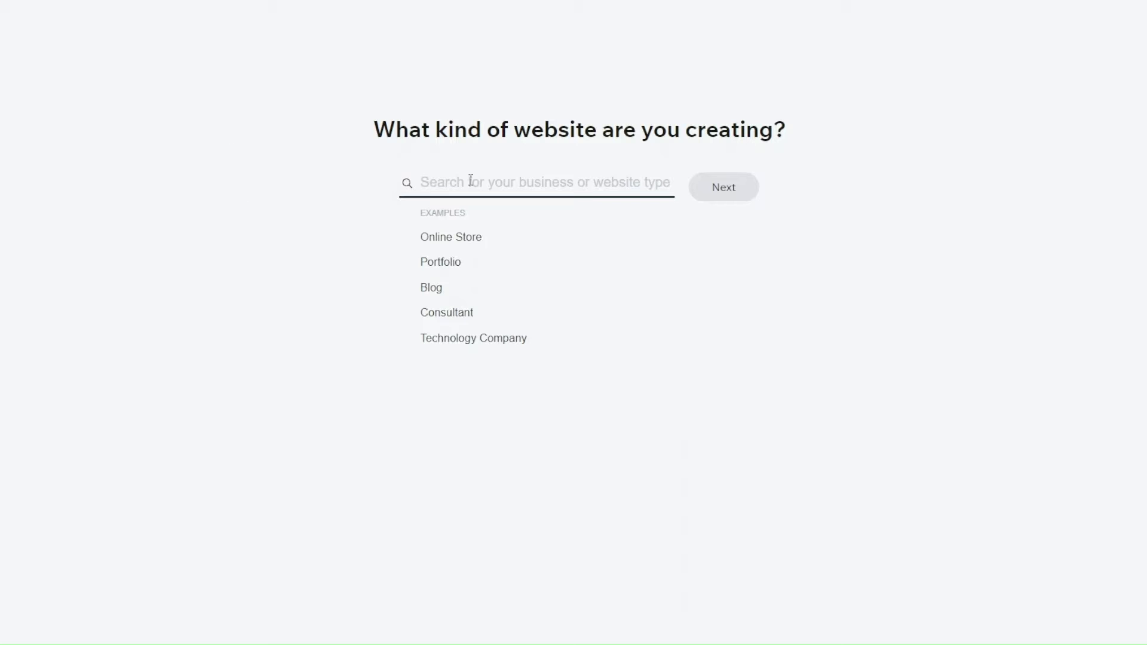
Step: Search the website types for "event", choose Event, and continue to the naming question
click(463, 183)
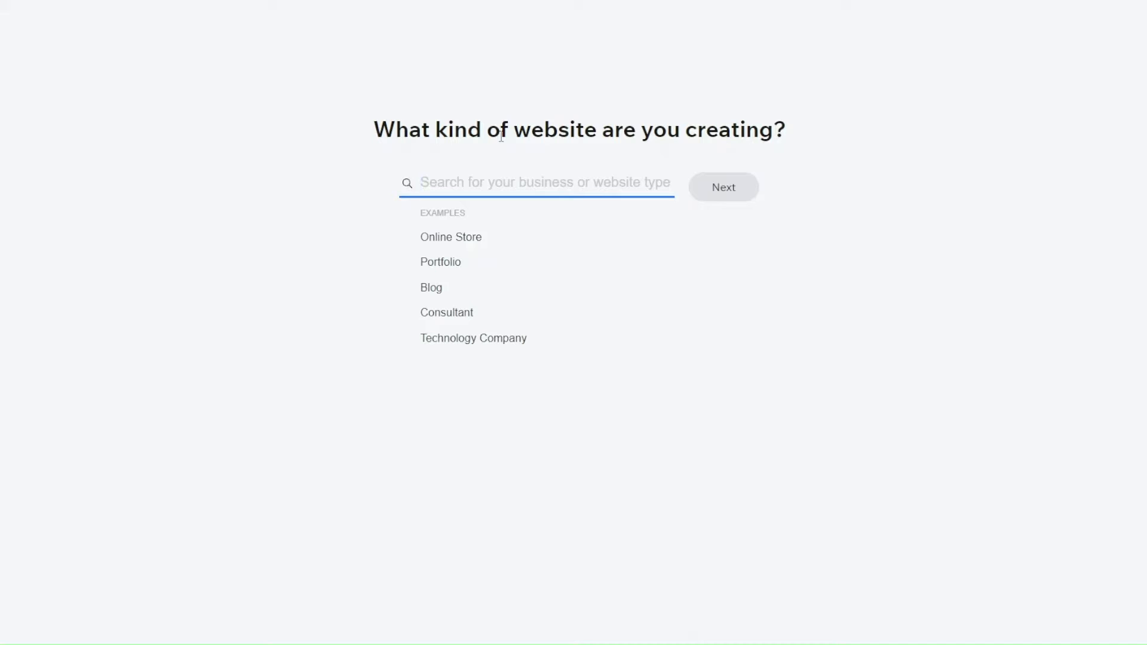
text(event)
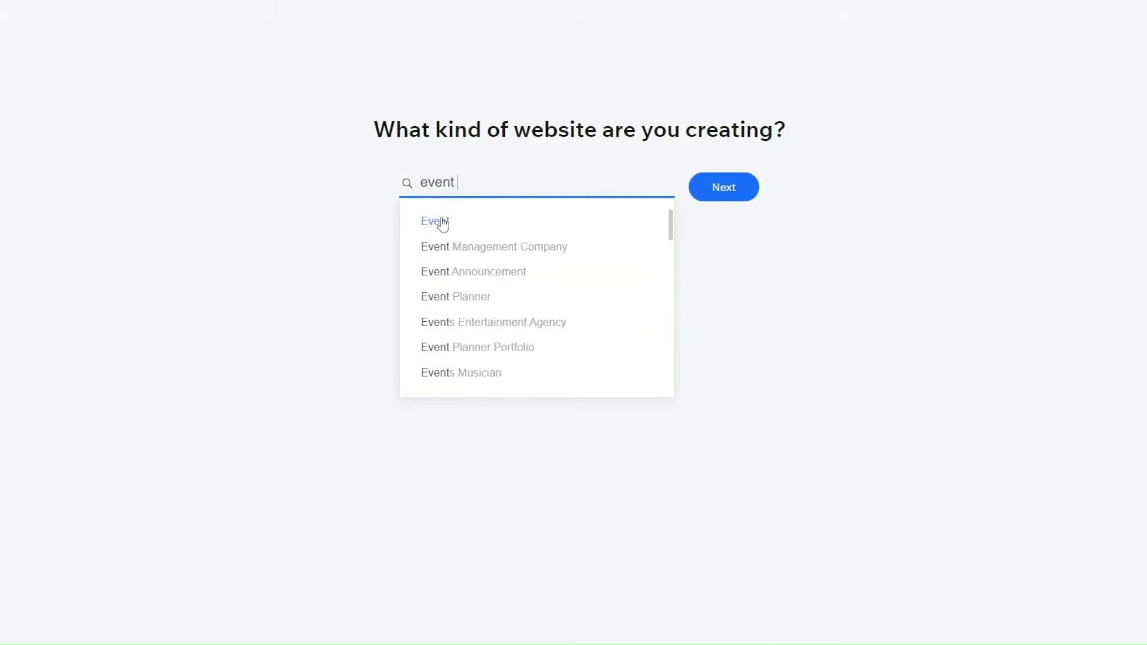
click(442, 224)
click(732, 199)
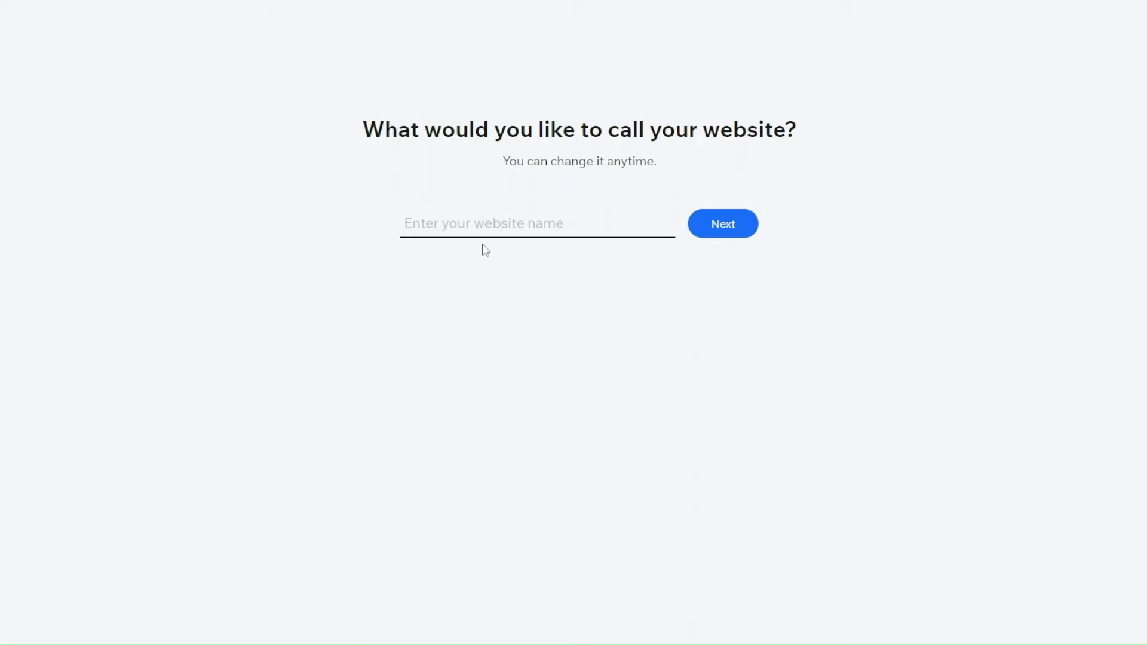
Step: Name the website "tourism" and continue
click(460, 228)
text(tour)
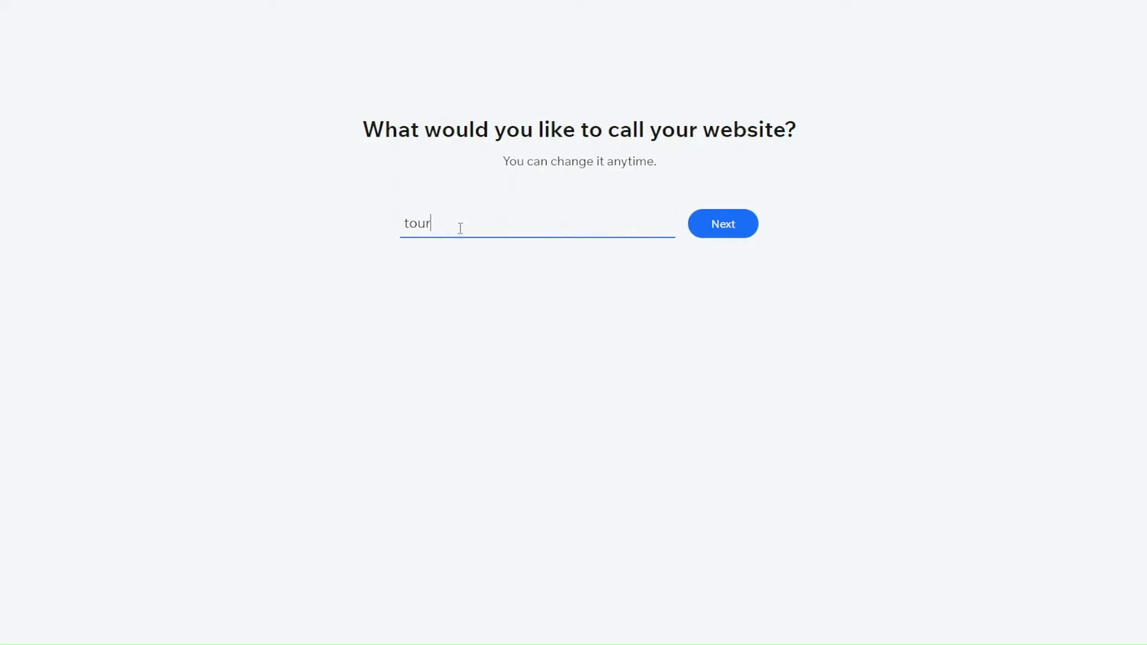
text(ism)
click(725, 224)
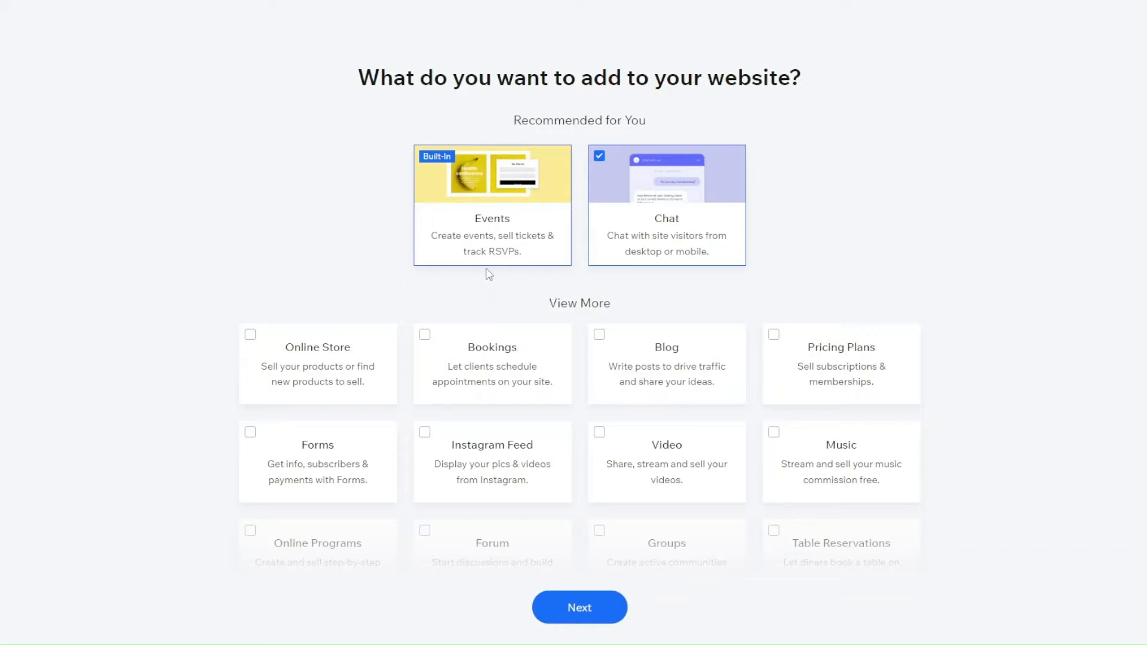
Step: Review the features that can be added to the website and select Forms and Blog
mouse_move(504, 226)
scroll(630, 409, down, 3)
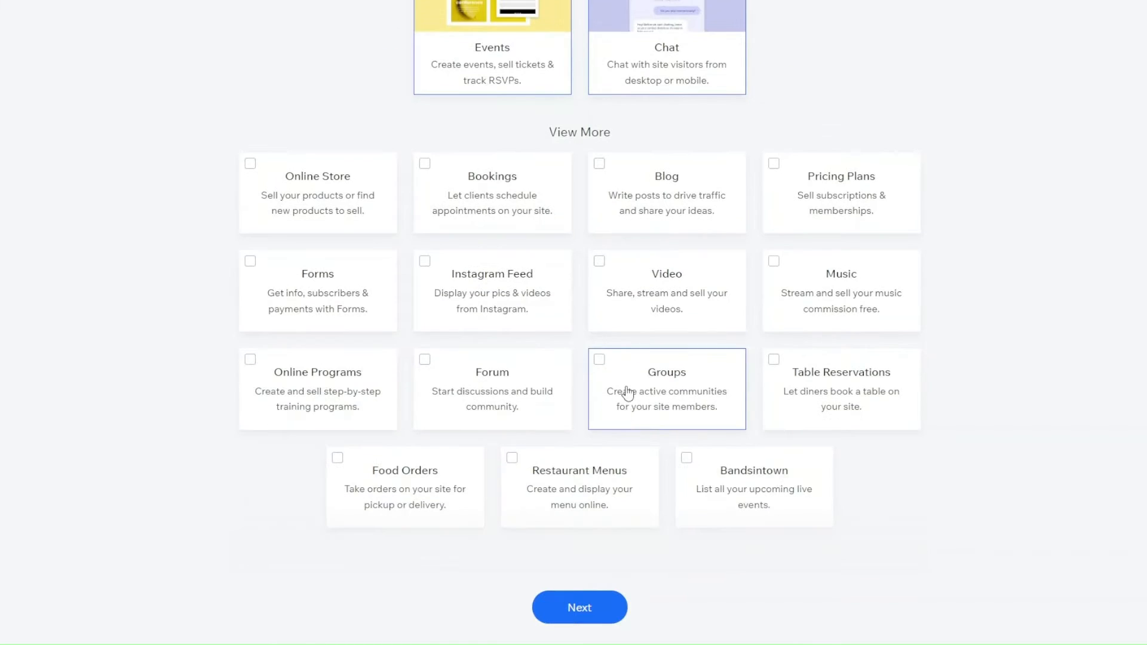
scroll(627, 391, up, 1)
scroll(624, 397, down, 1)
scroll(624, 396, up, 2)
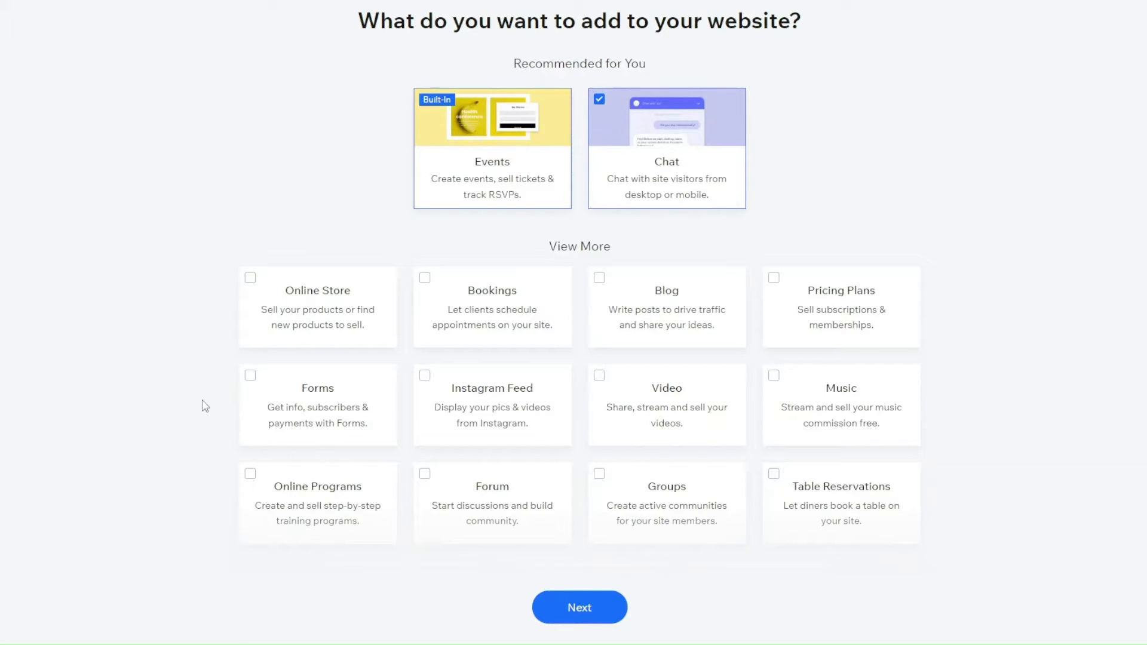
click(251, 379)
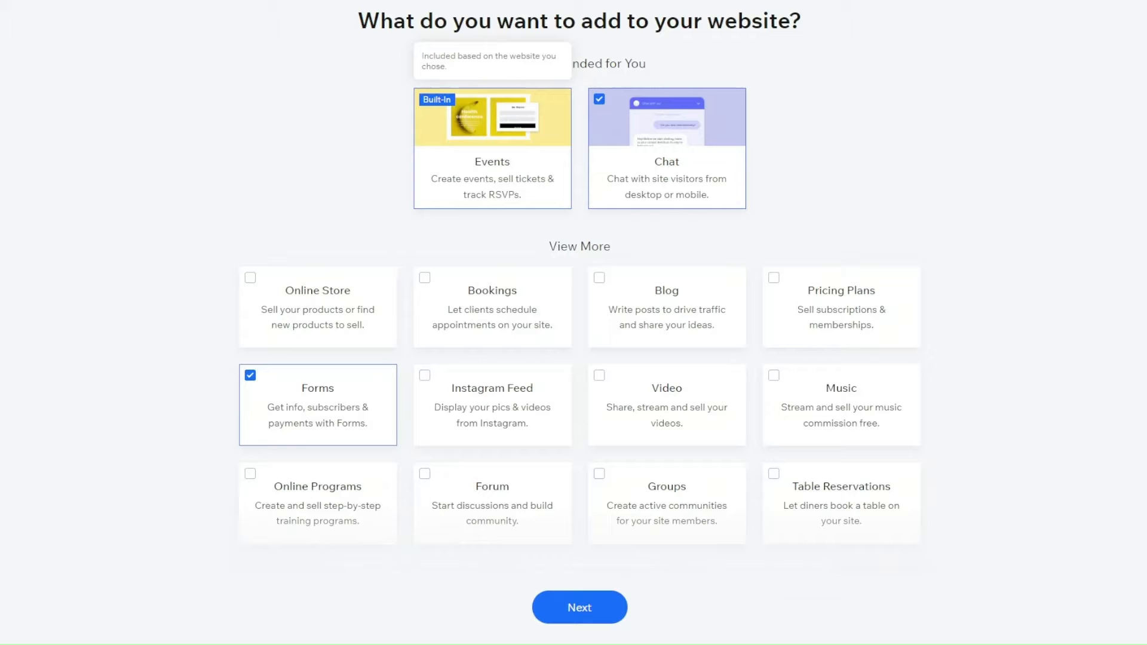
click(600, 289)
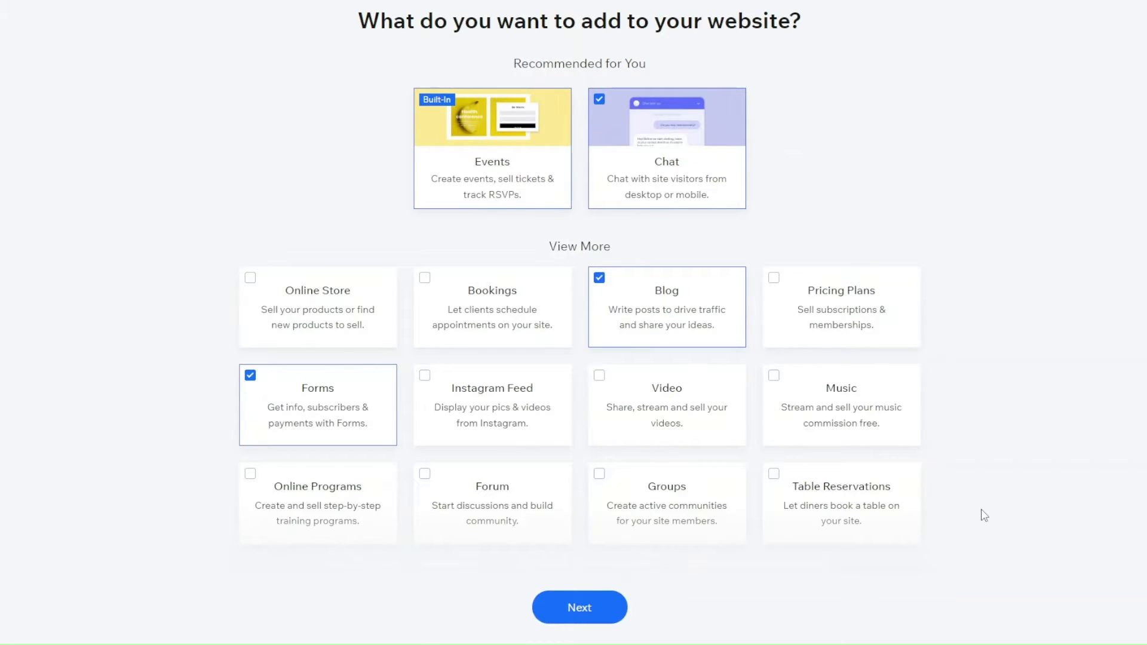
Step: Deselect the Chat feature and continue with the chosen website features
scroll(980, 514, down, 2)
scroll(935, 425, up, 3)
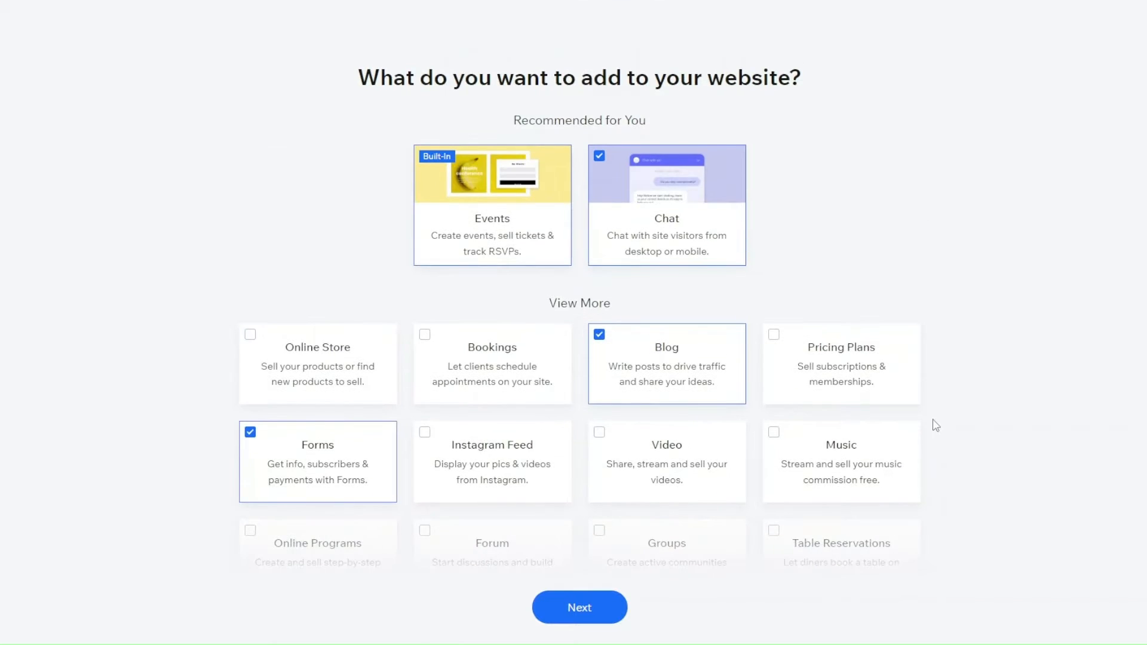
scroll(936, 424, down, 3)
scroll(935, 424, up, 3)
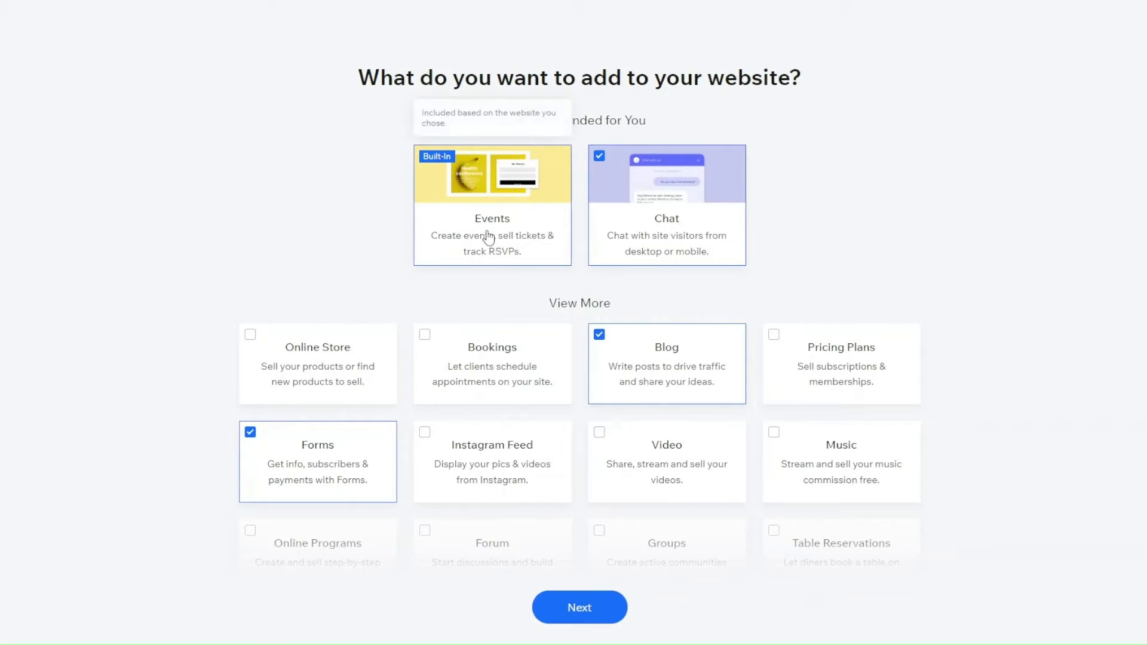
click(599, 157)
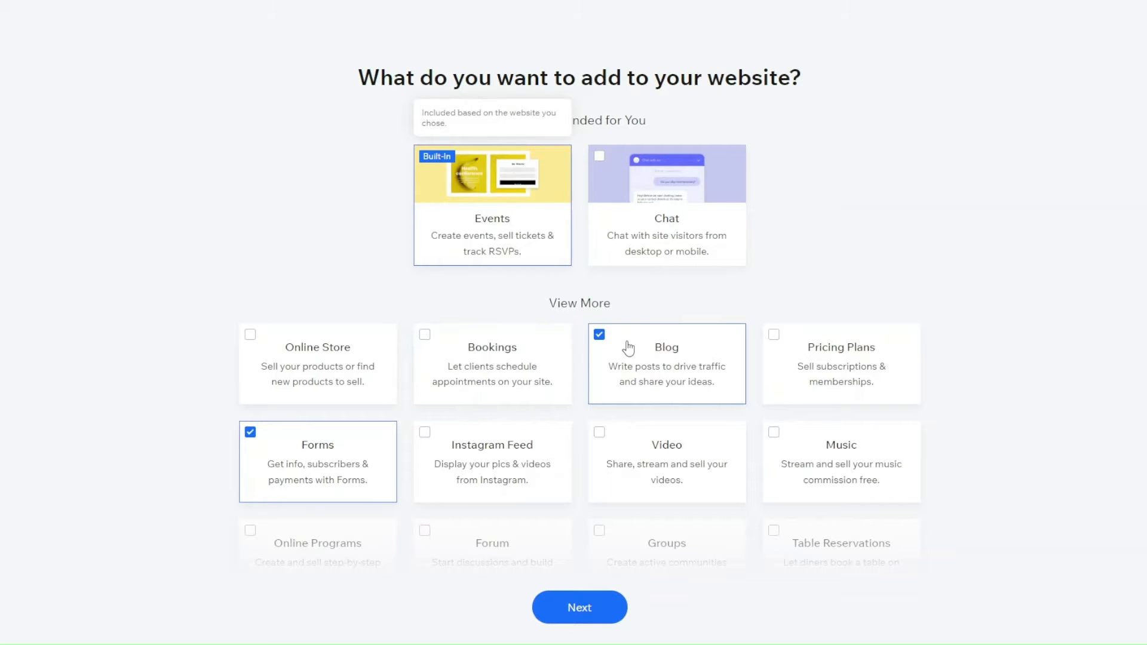
scroll(1014, 575, down, 3)
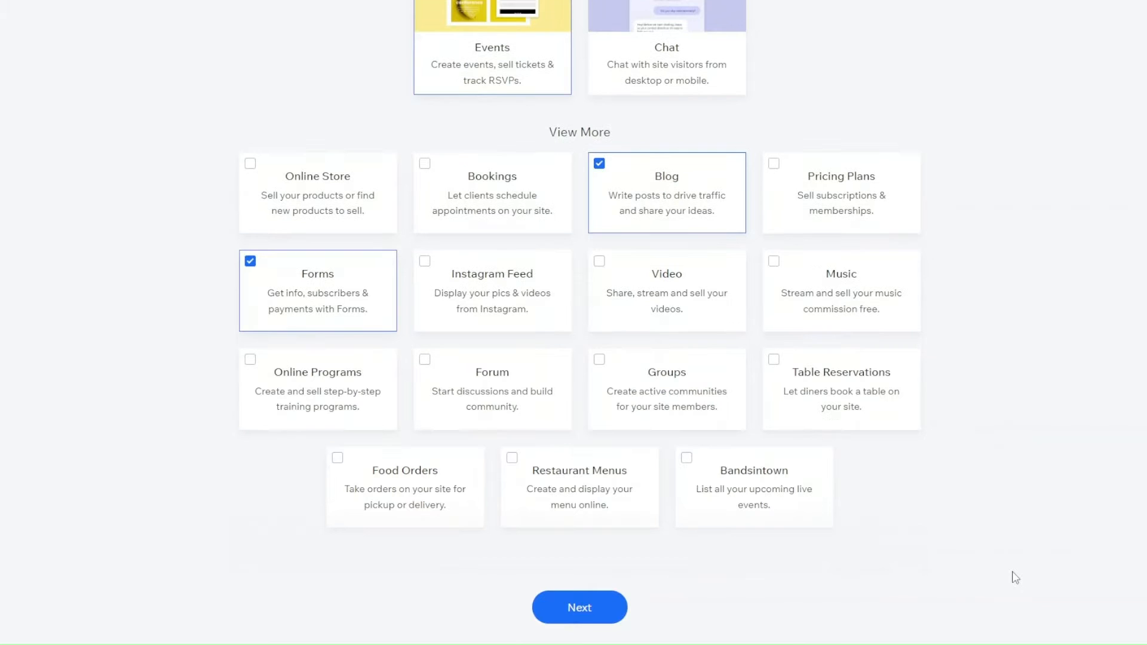
click(588, 612)
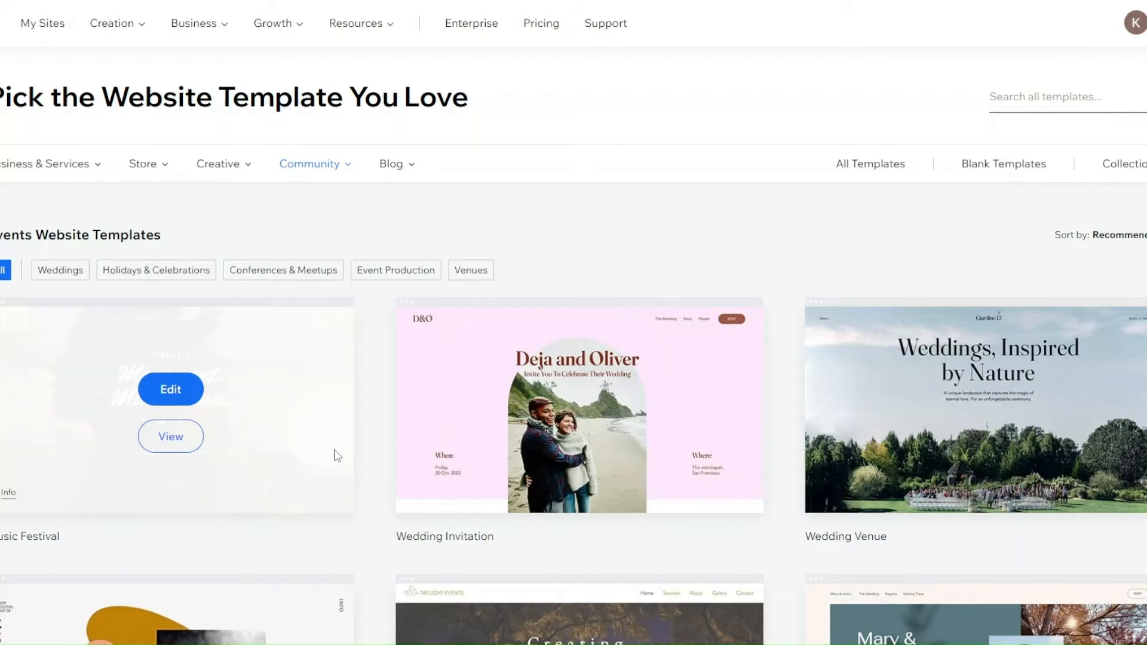
Step: Browse the Events website templates and preview the Event Planning Company template titled "Creating Unforgettable Memories", closing the preview when done
scroll(539, 216, down, 5)
scroll(539, 216, down, 10)
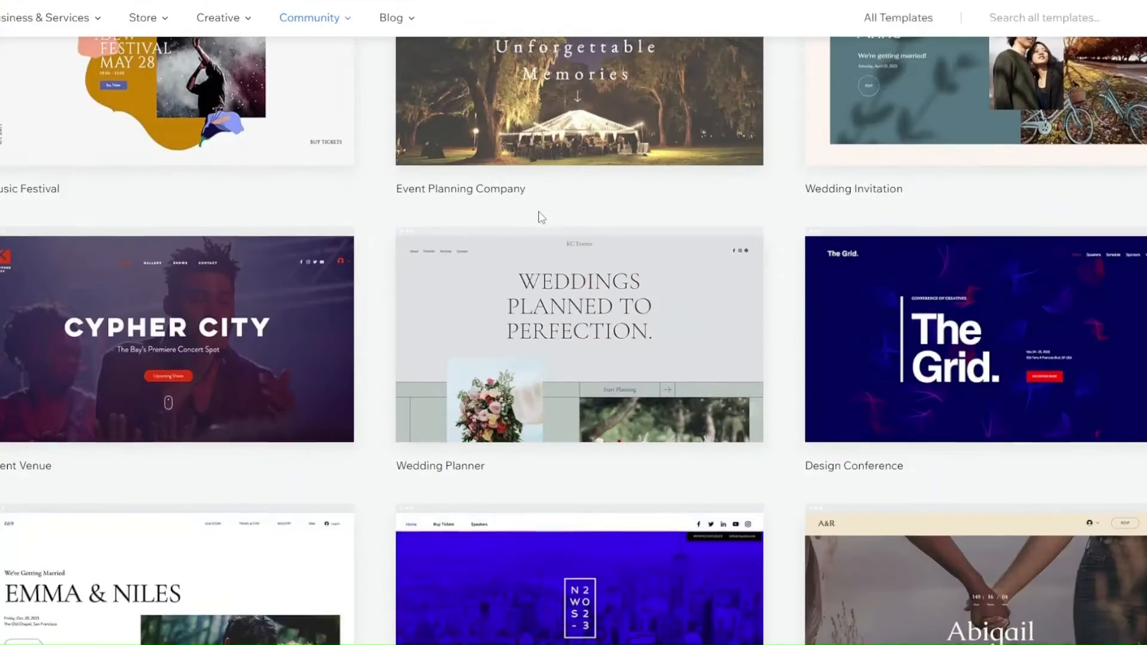
scroll(539, 216, up, 12)
scroll(538, 216, up, 3)
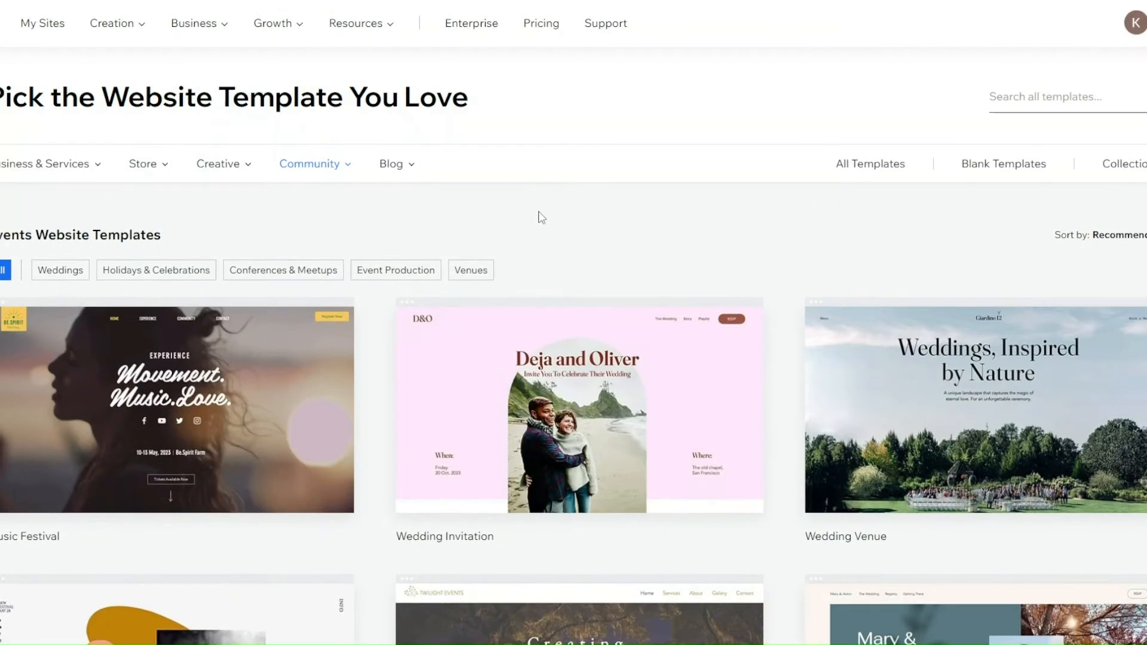
mouse_move(927, 440)
scroll(926, 441, down, 4)
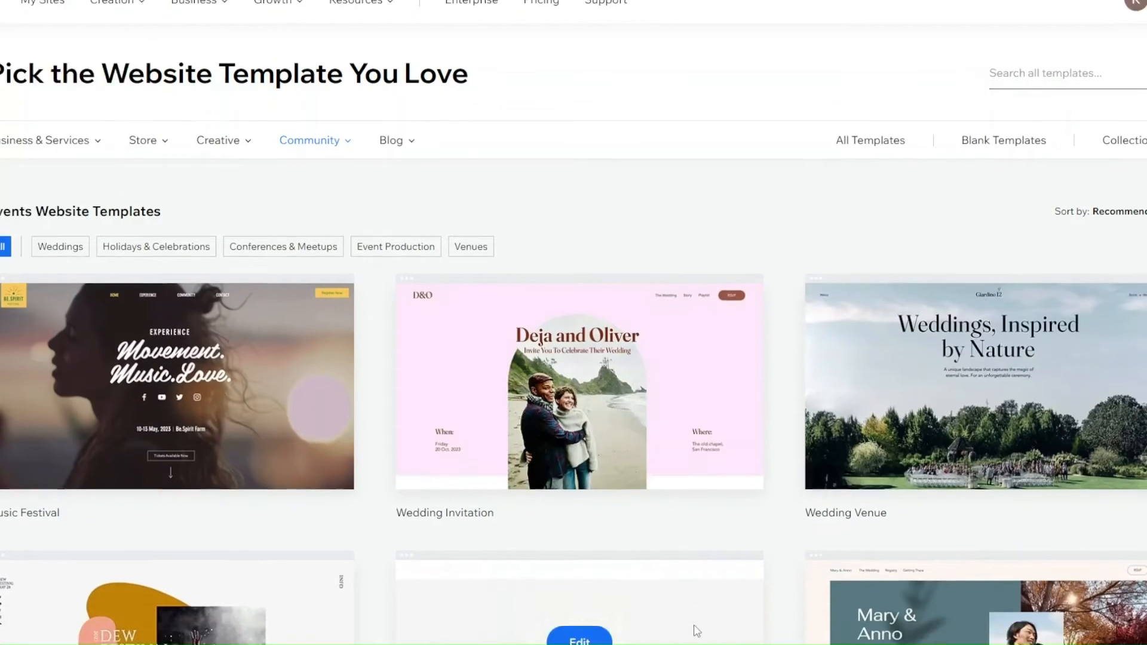
mouse_move(665, 507)
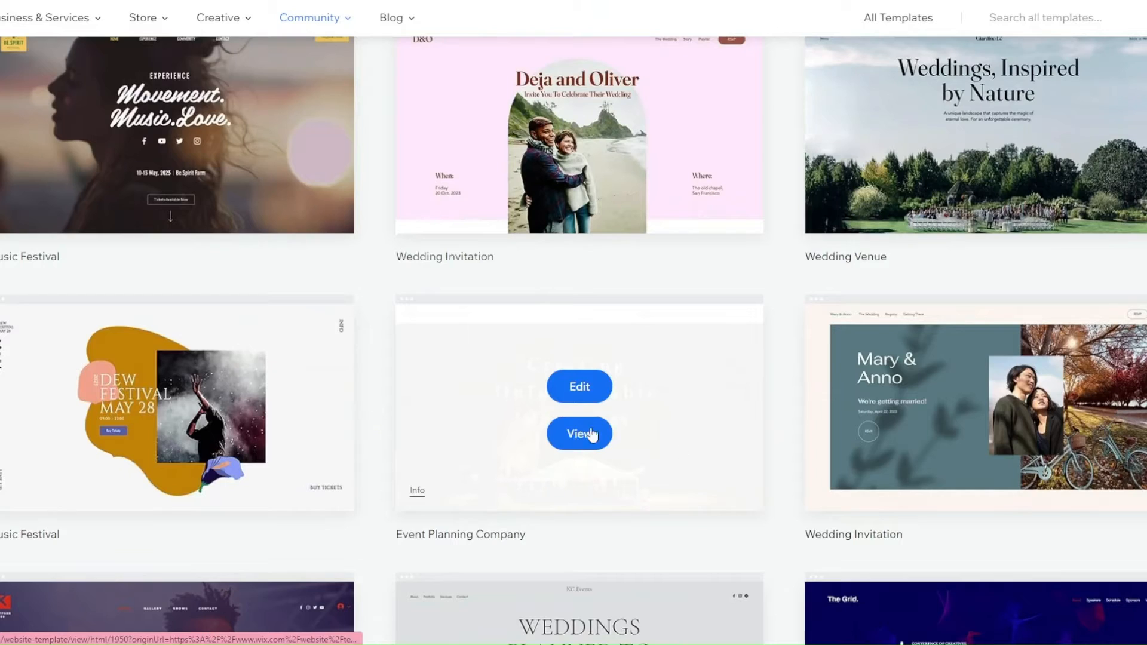
click(575, 444)
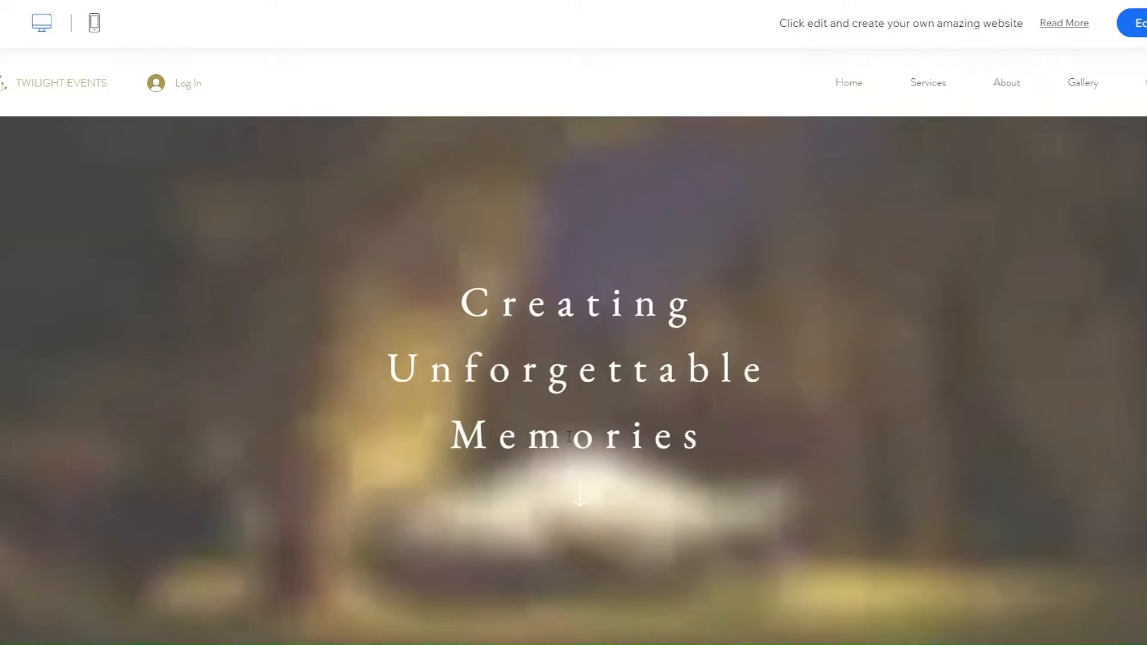
scroll(567, 436, down, 10)
scroll(568, 438, down, 8)
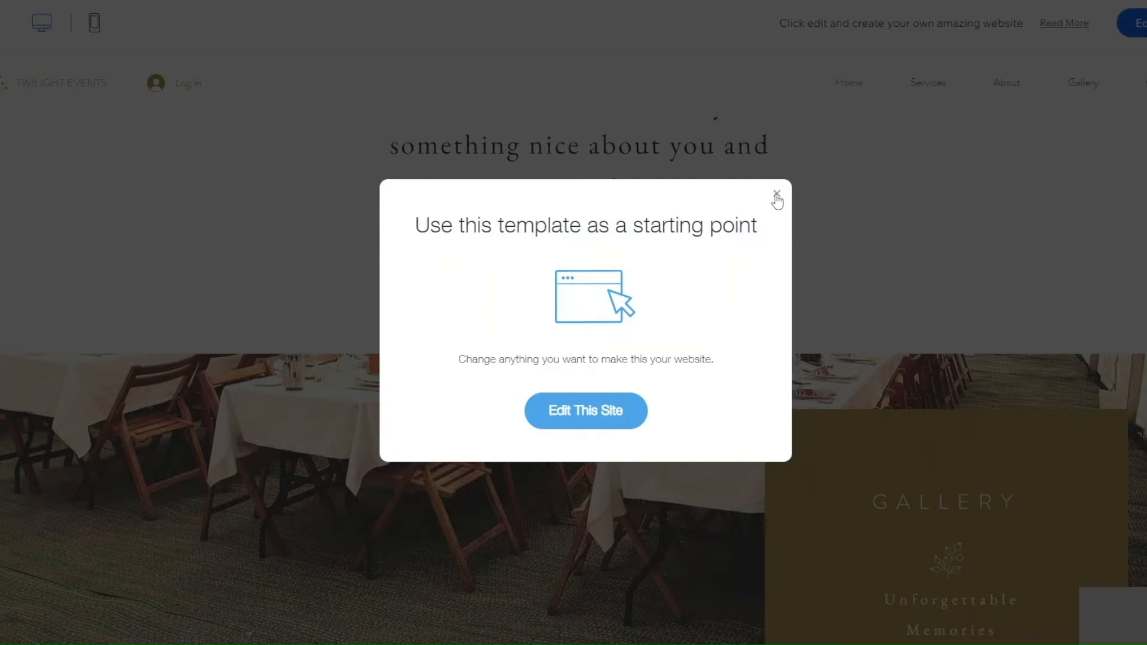
click(777, 197)
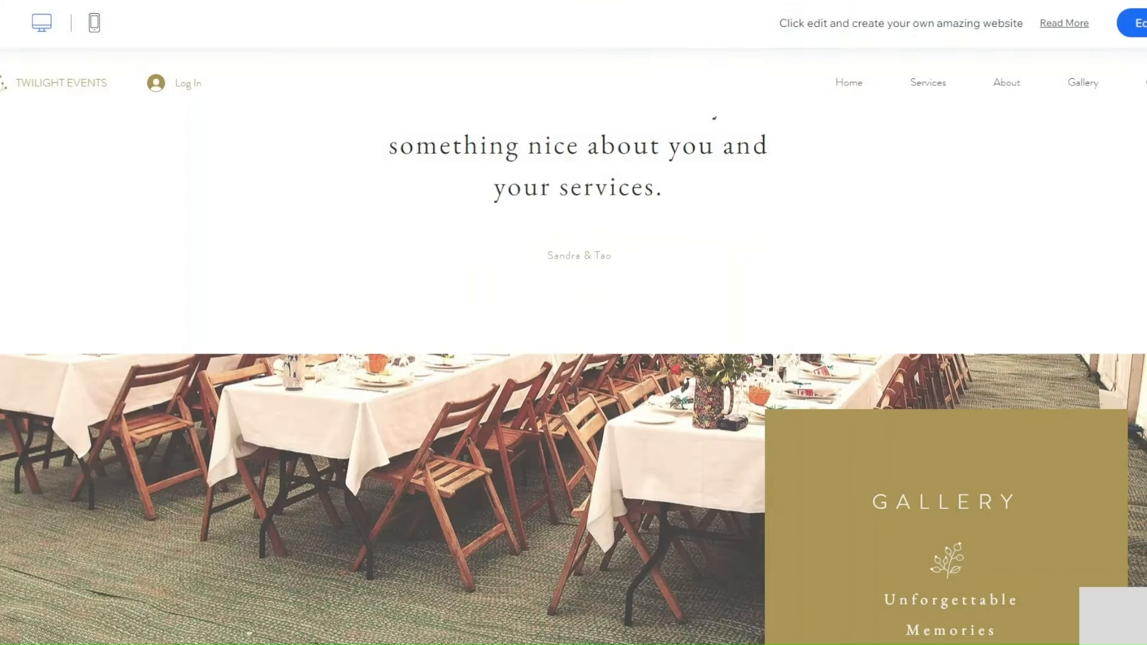
key(ctrl+w)
Step: Filter the templates to Event Production and open the Hoopla Party Planning template for editing
scroll(695, 470, down, 8)
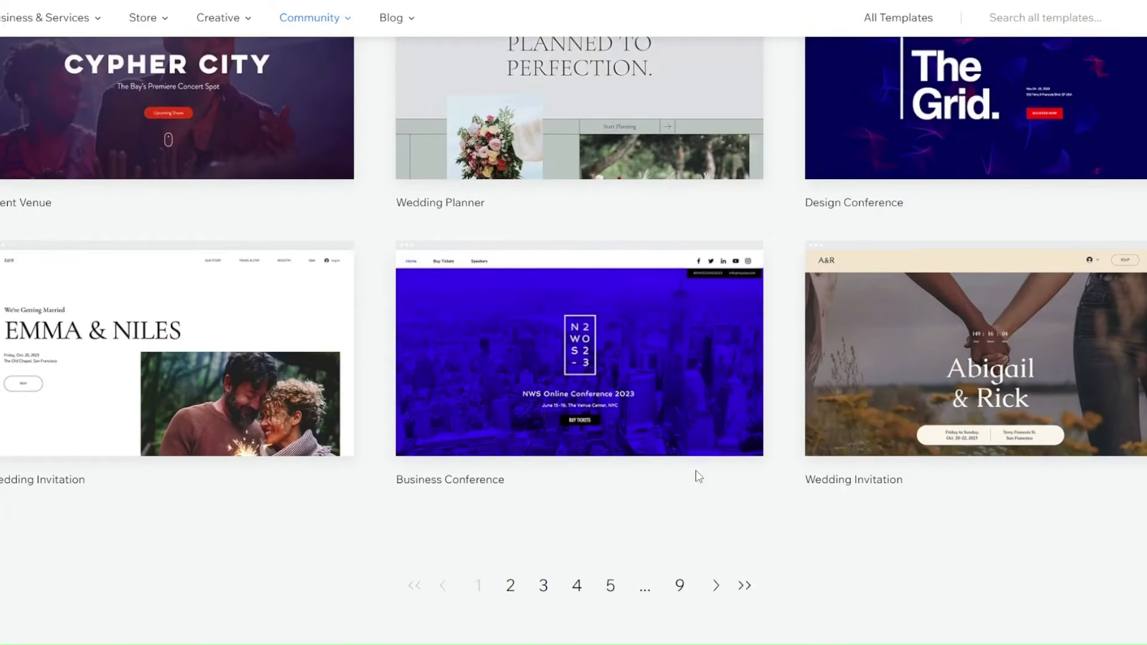
scroll(699, 476, up, 5)
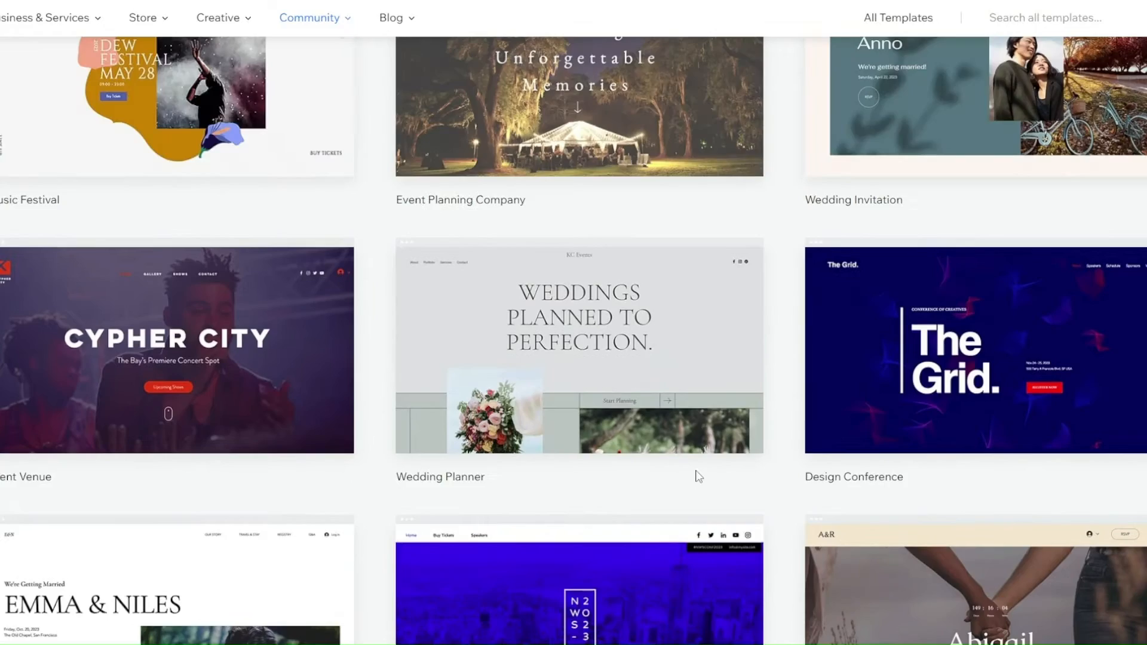
scroll(699, 476, up, 6)
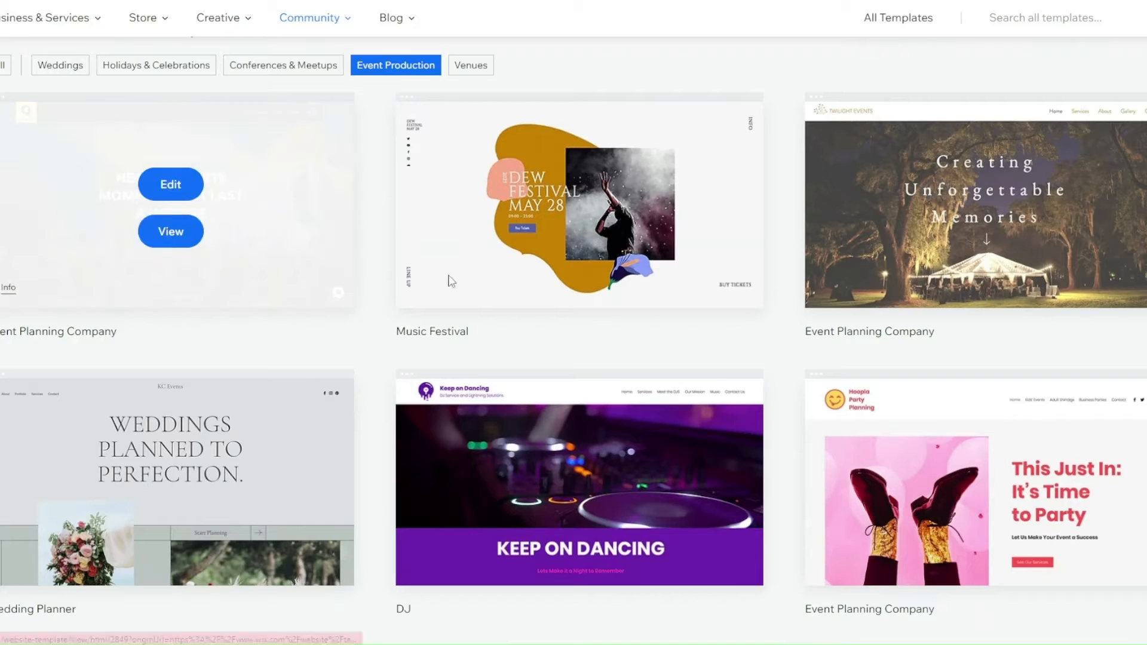
mouse_move(974, 499)
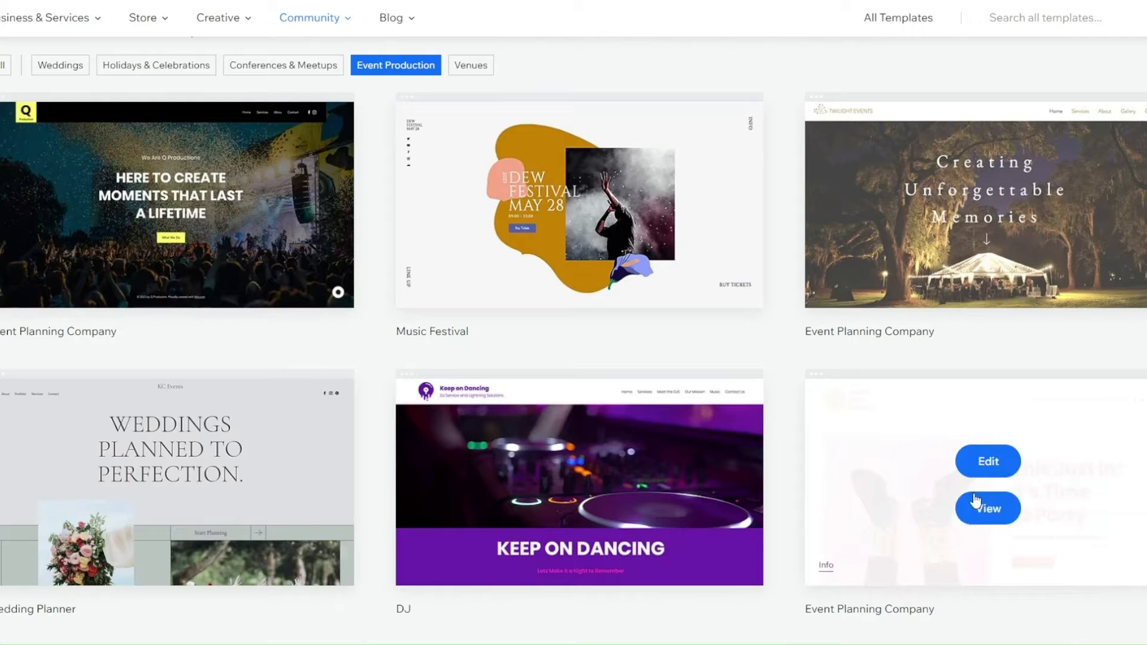
click(990, 465)
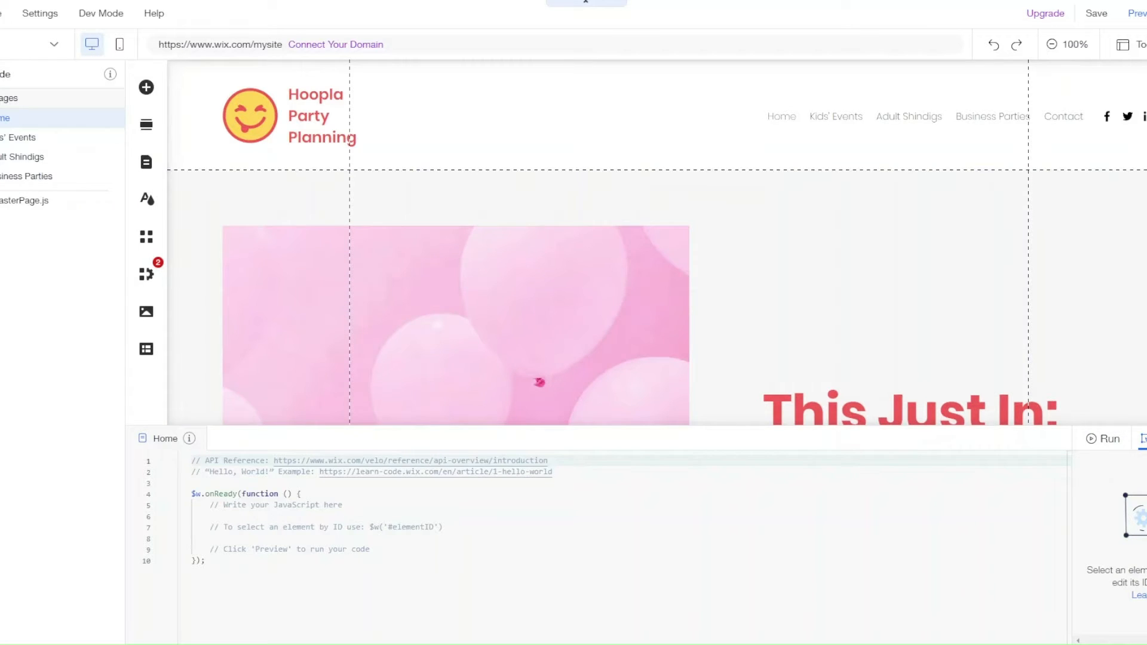
Step: Collapse the Home page's code panel to enlarge the site canvas
click(1146, 439)
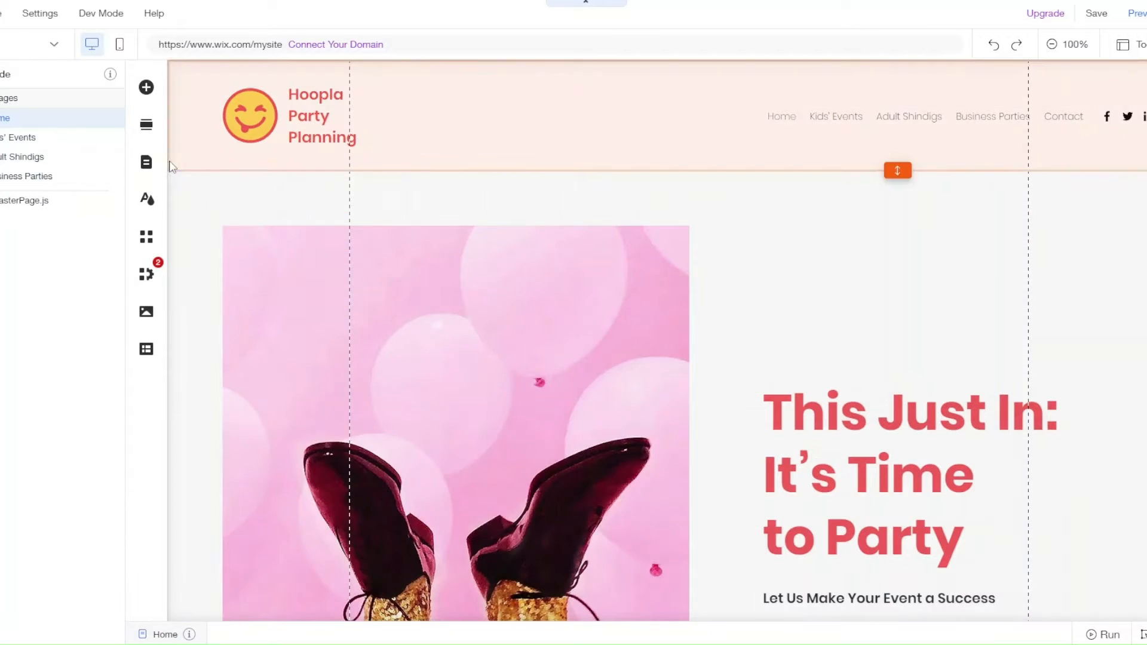
Step: Hide the page code sidebar and review the template's Home page from the hero section down to the testimonials and contact area
click(1, 77)
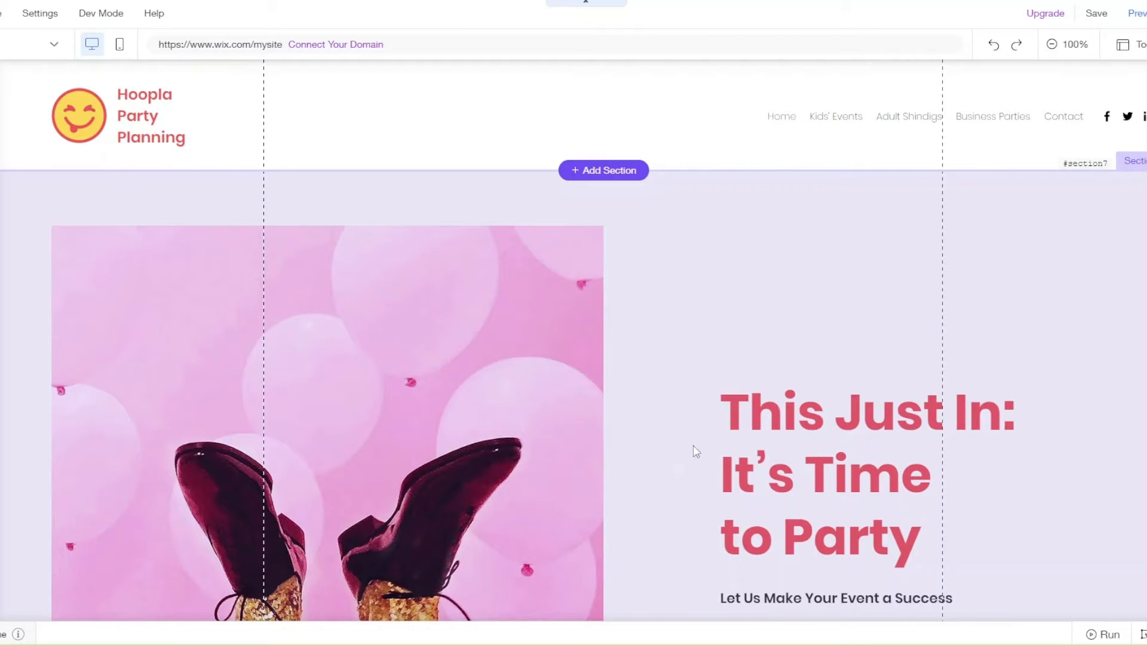
scroll(544, 367, down, 15)
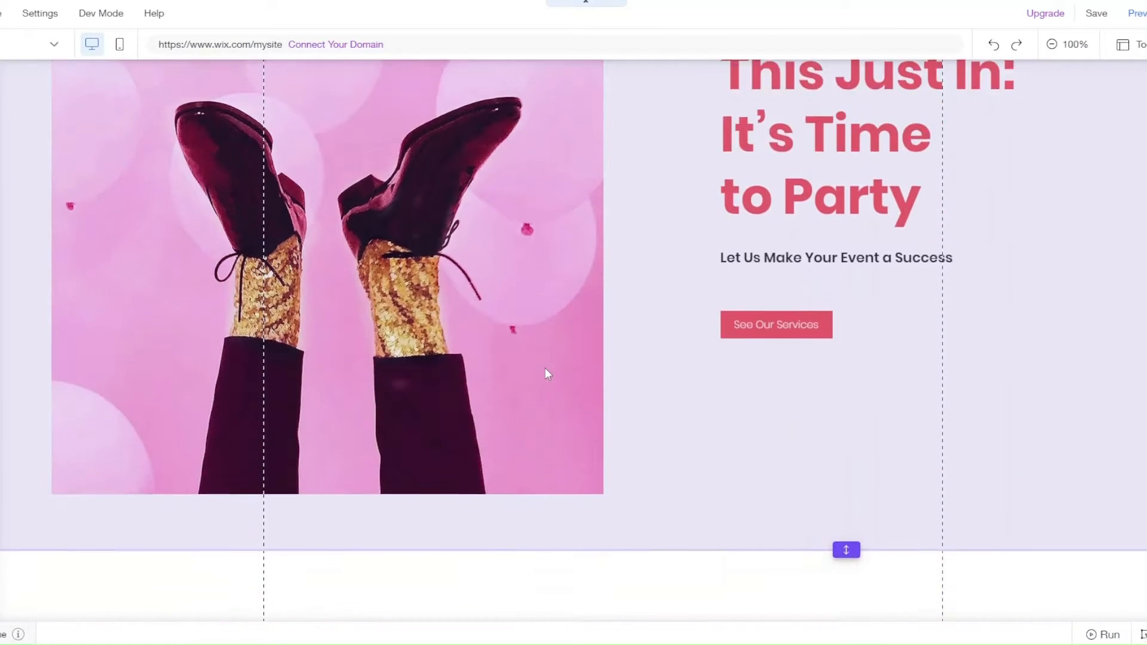
scroll(545, 368, up, 5)
scroll(545, 368, down, 20)
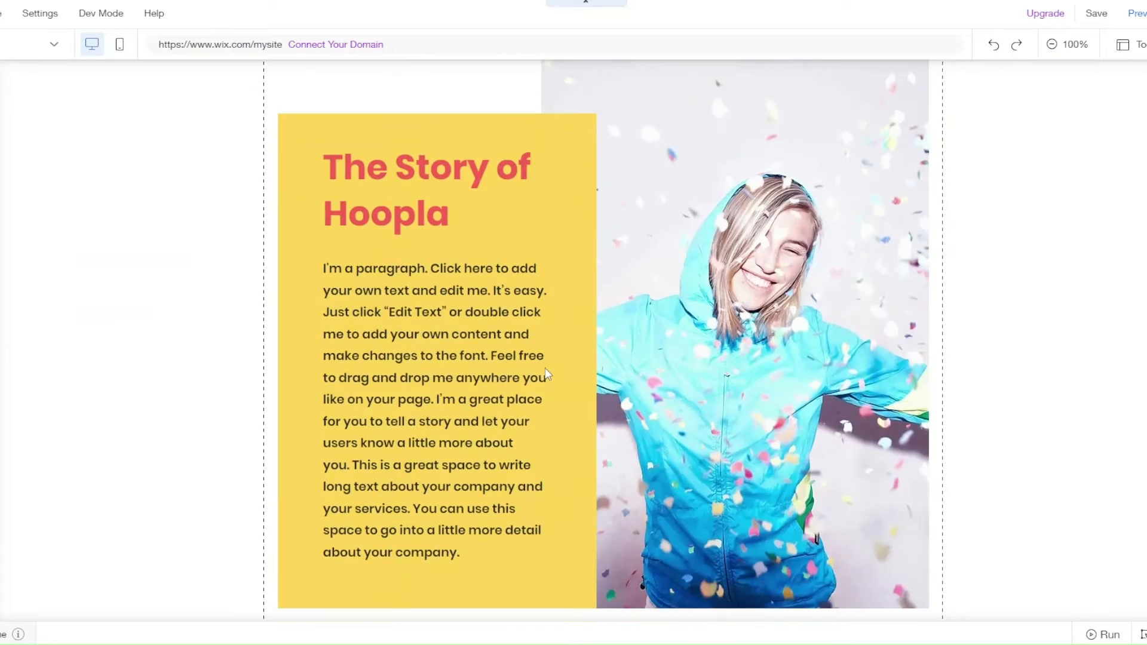
scroll(548, 374, down, 19)
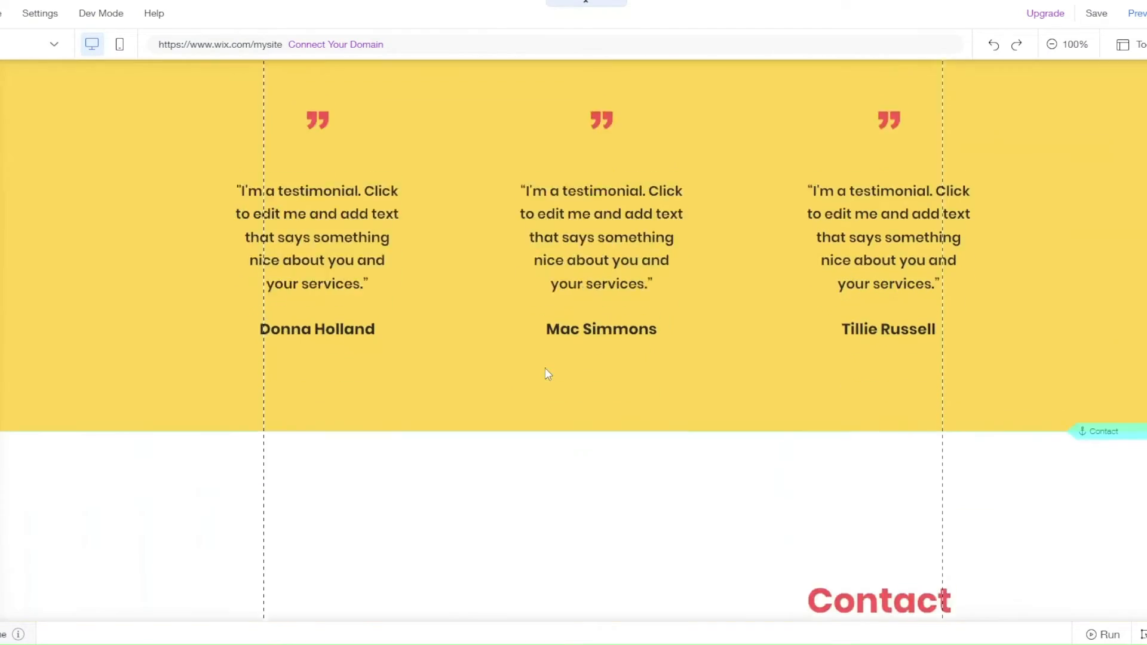
scroll(548, 375, up, 8)
scroll(545, 371, up, 20)
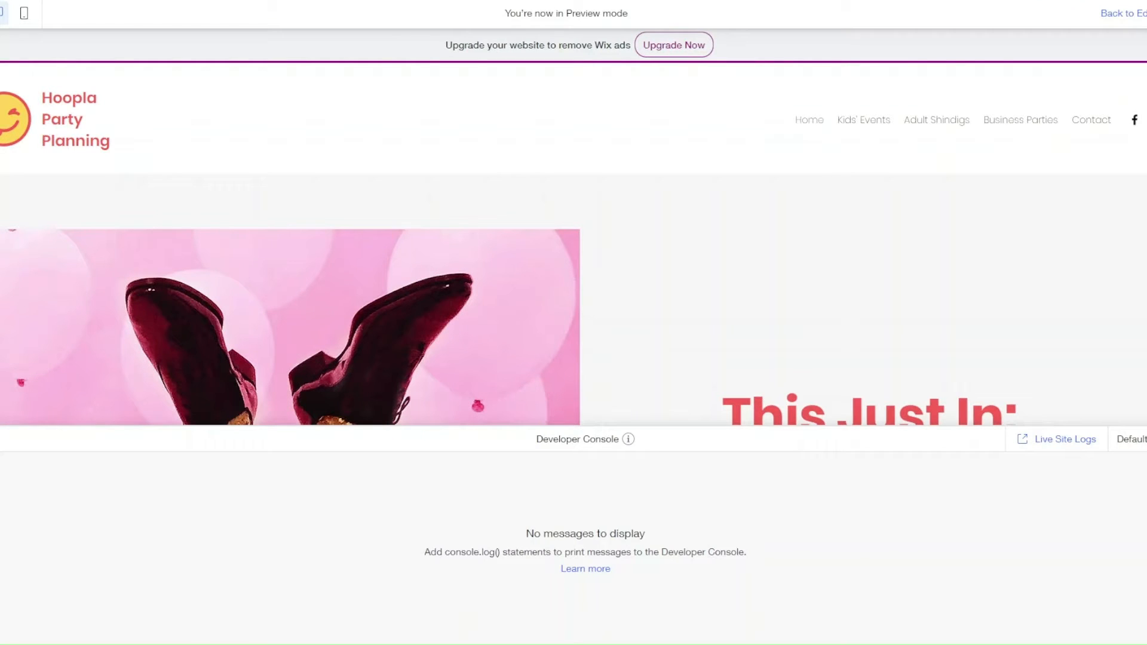
Step: Review the Home page in preview mode down to the contact form, and open the Kids' Events page
scroll(831, 457, down, 10)
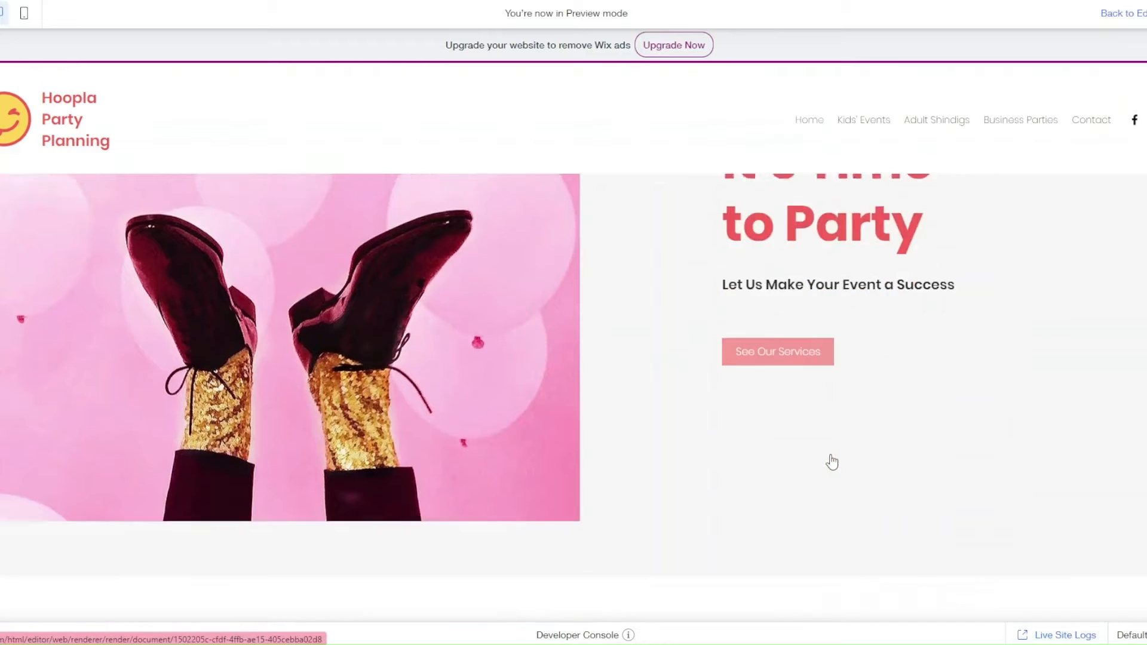
scroll(833, 459, down, 20)
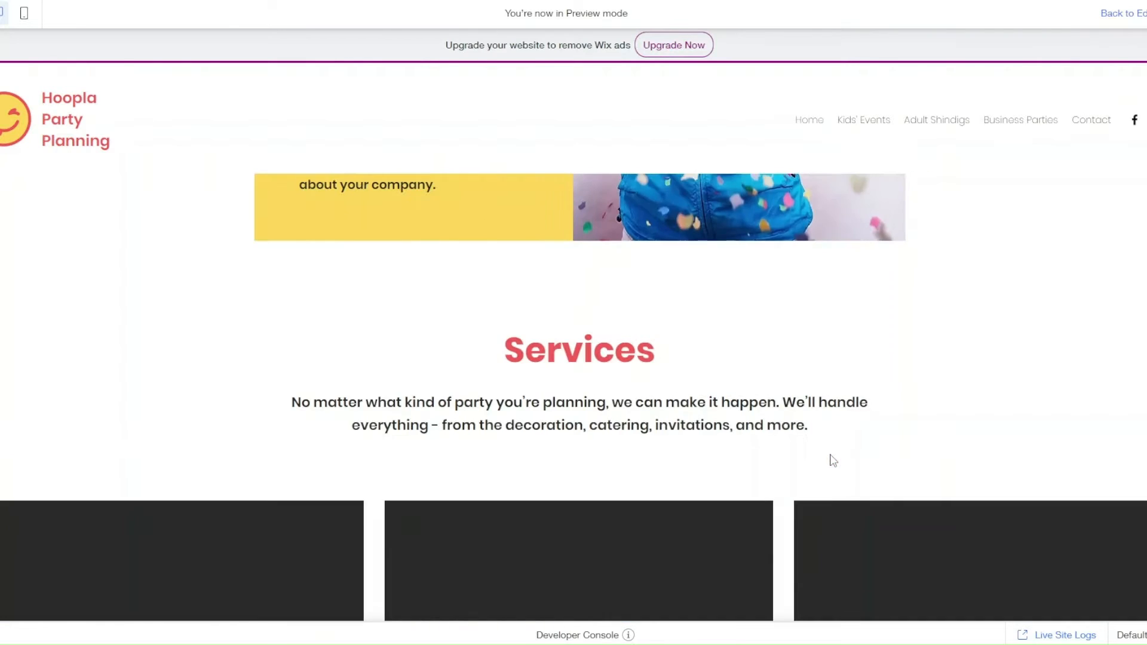
scroll(833, 459, down, 10)
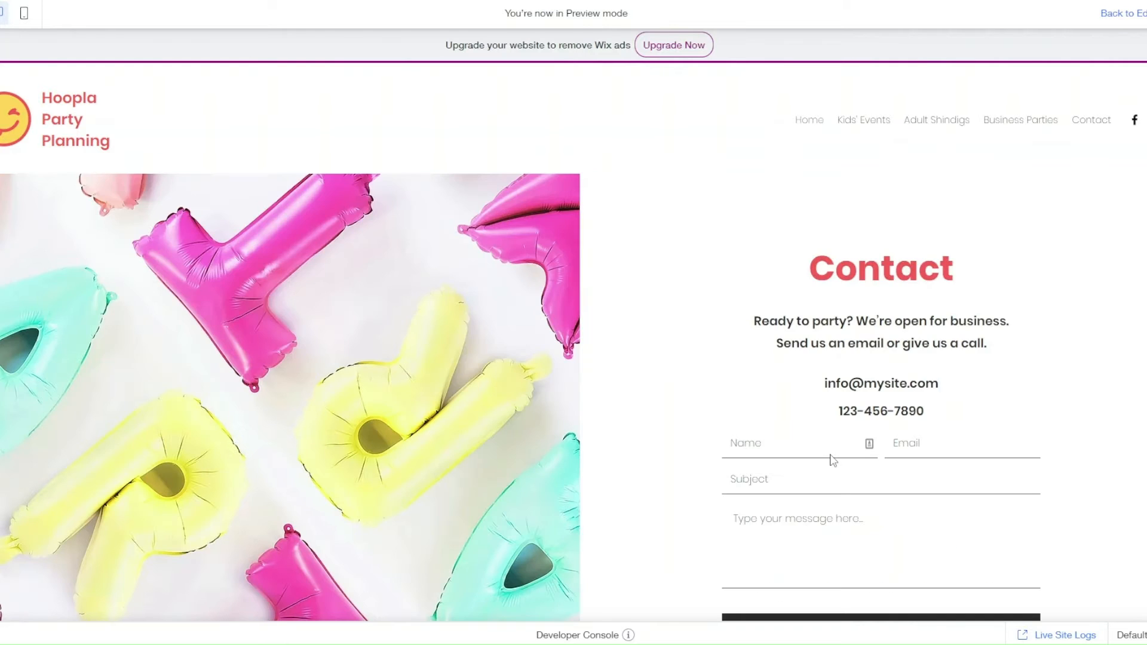
scroll(832, 460, down, 2)
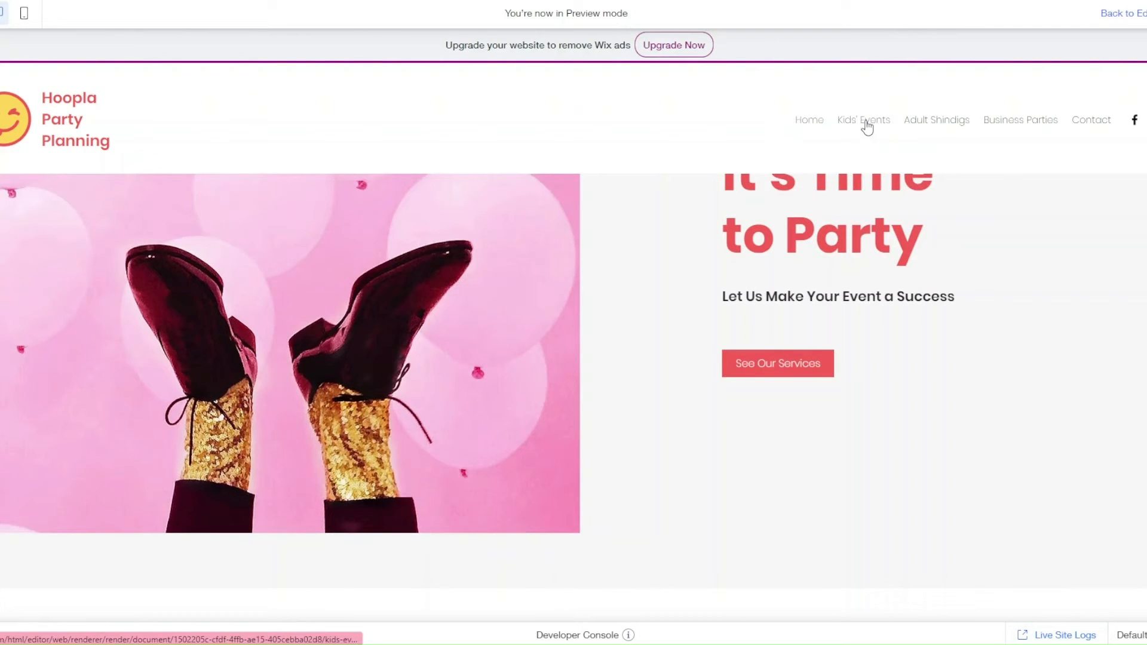
click(865, 122)
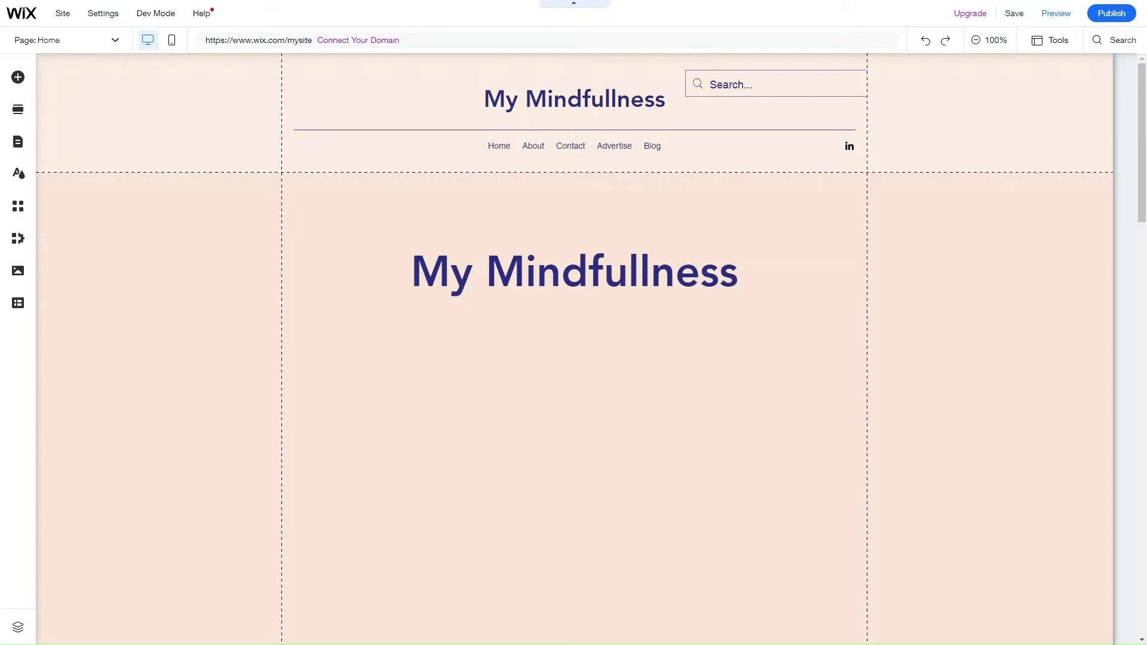
Step: Open the Wix App Market for the My Mindfullness site and show the Sell Online category
scroll(389, 468, down, 7)
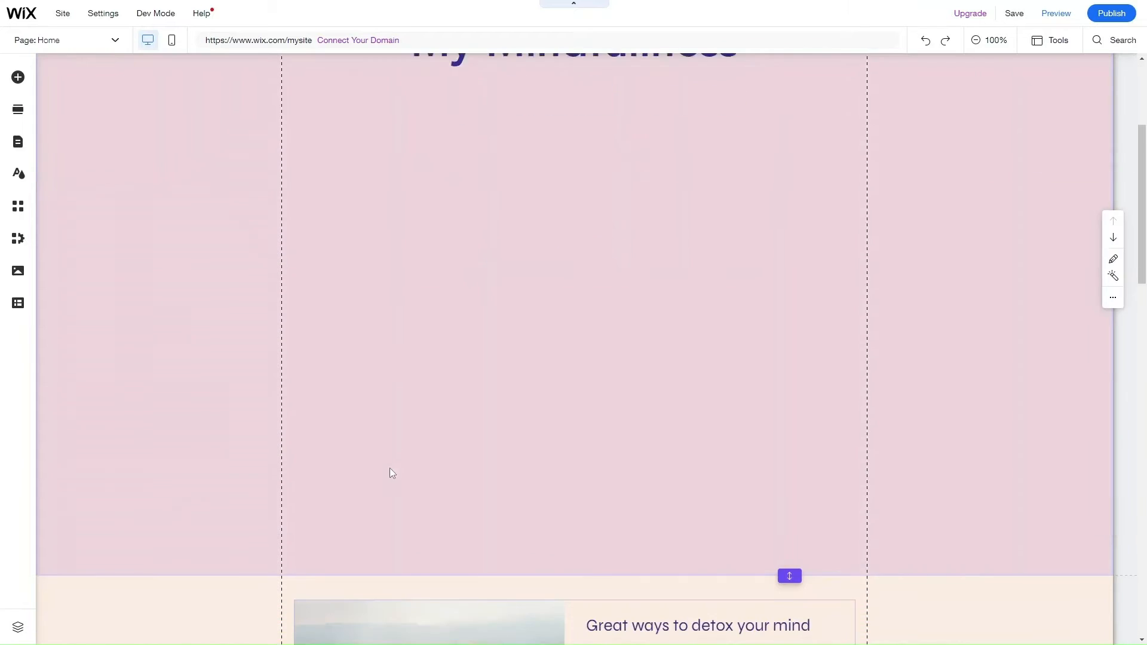
scroll(390, 473, up, 8)
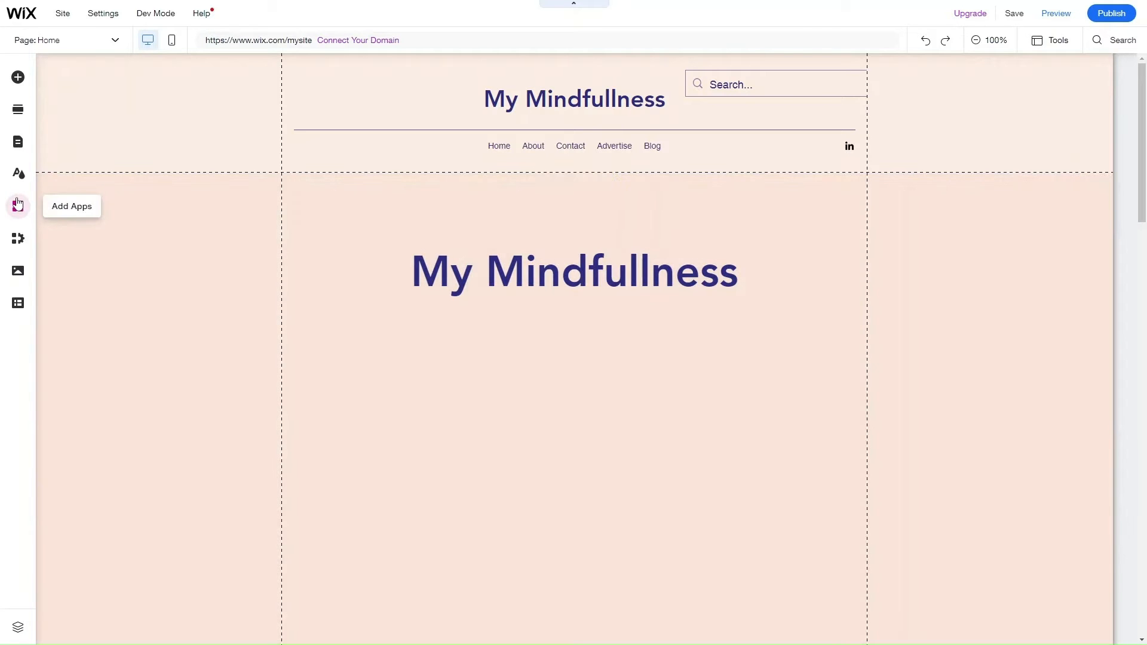
click(17, 211)
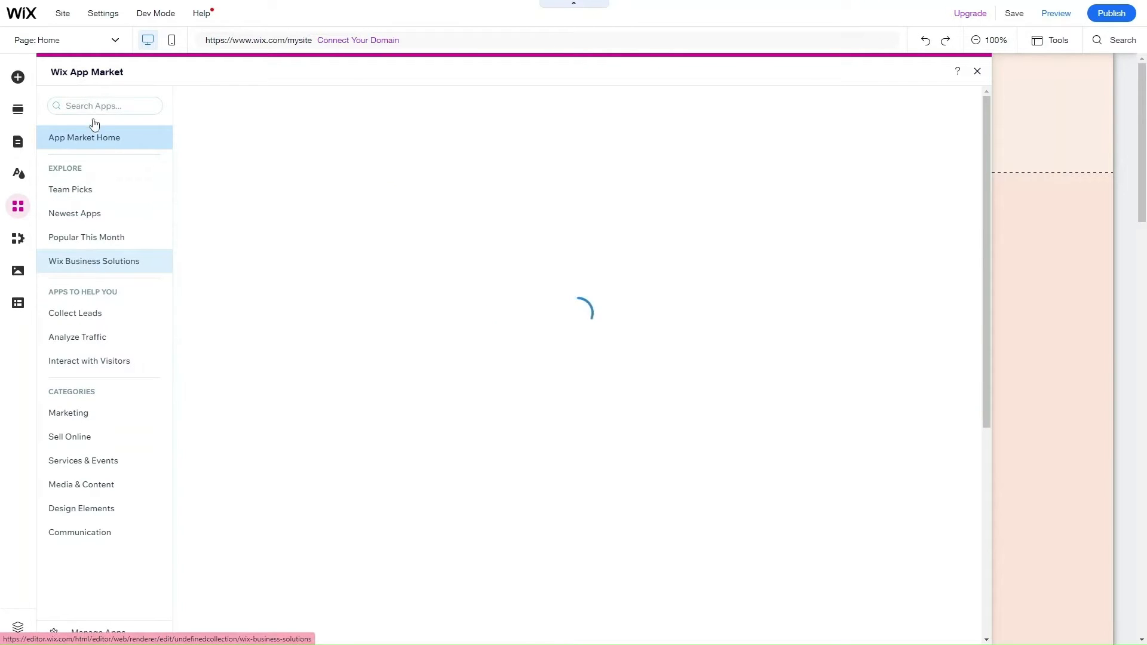
click(85, 108)
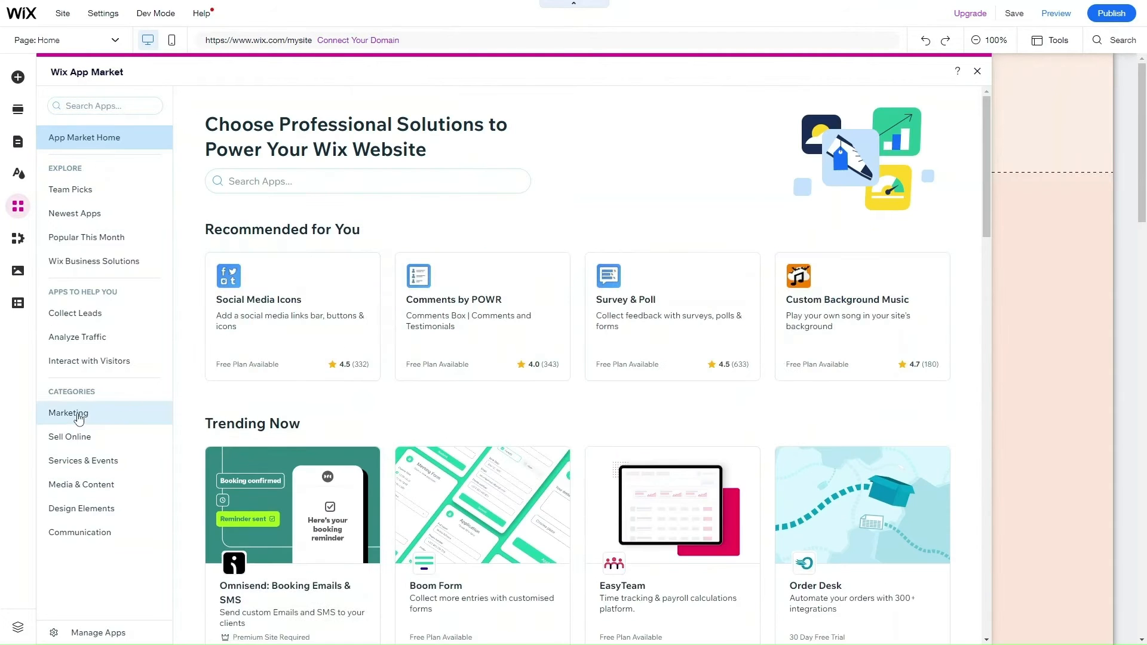
click(75, 439)
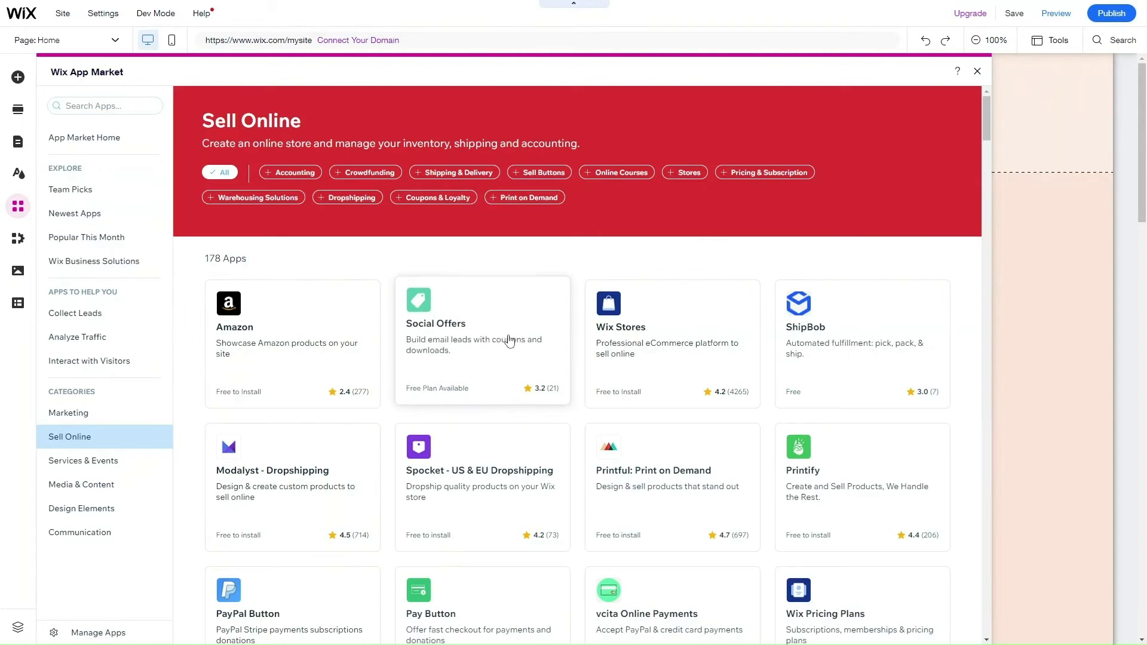
Step: Add the Wix Stores app to the site and close its business setup panel
click(624, 392)
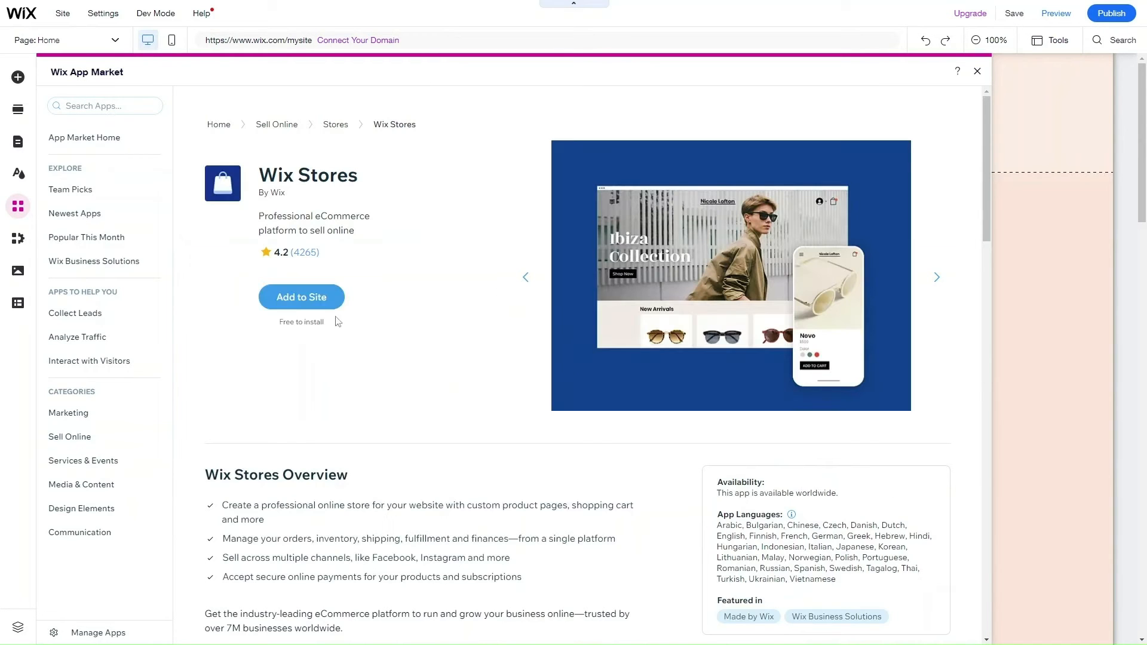
click(281, 302)
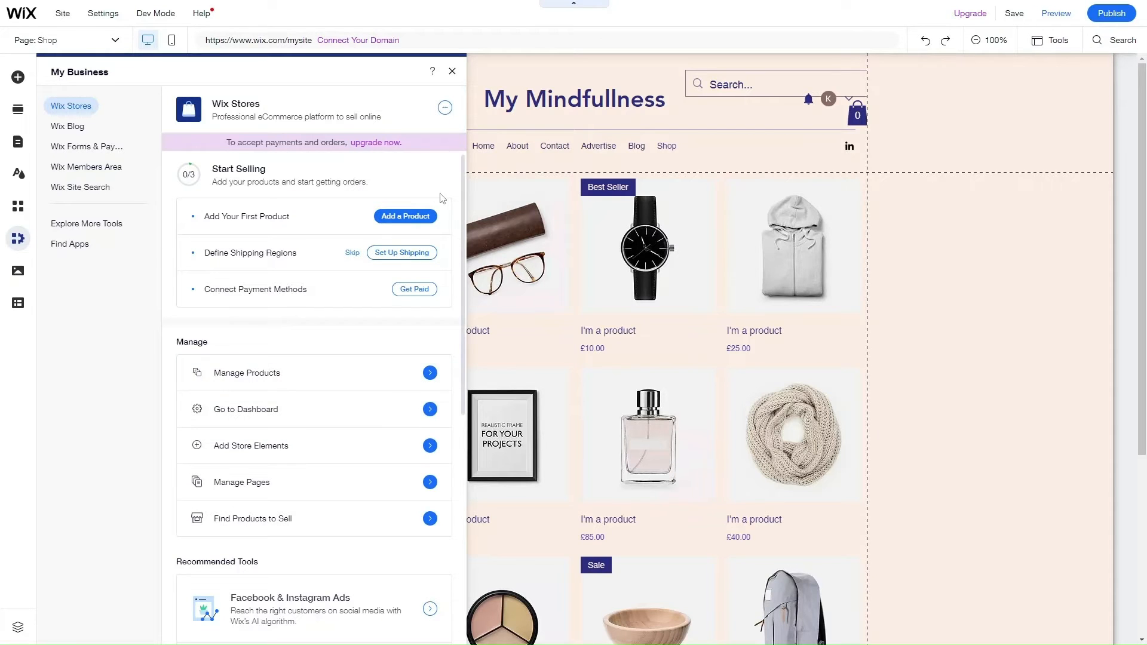
scroll(444, 297, down, 1)
scroll(441, 296, up, 1)
click(452, 72)
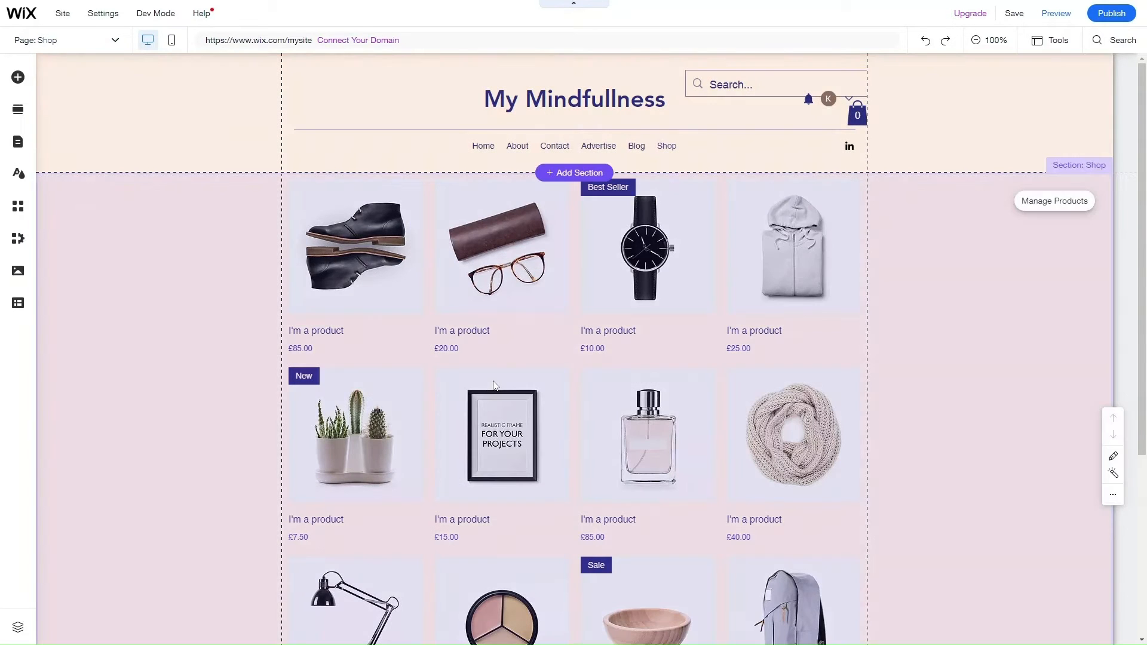
Step: Examine the new Shop page's product gallery, including the sample products, prices and ribbons, down to the footer
scroll(493, 386, down, 4)
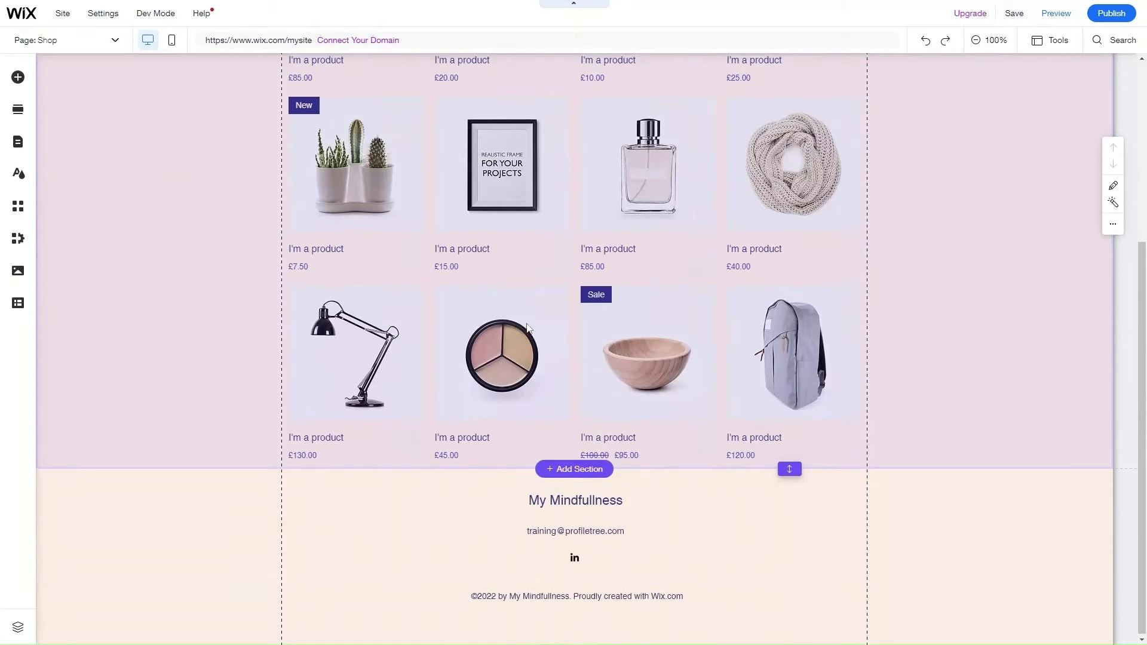
scroll(526, 328, up, 4)
scroll(526, 323, down, 1)
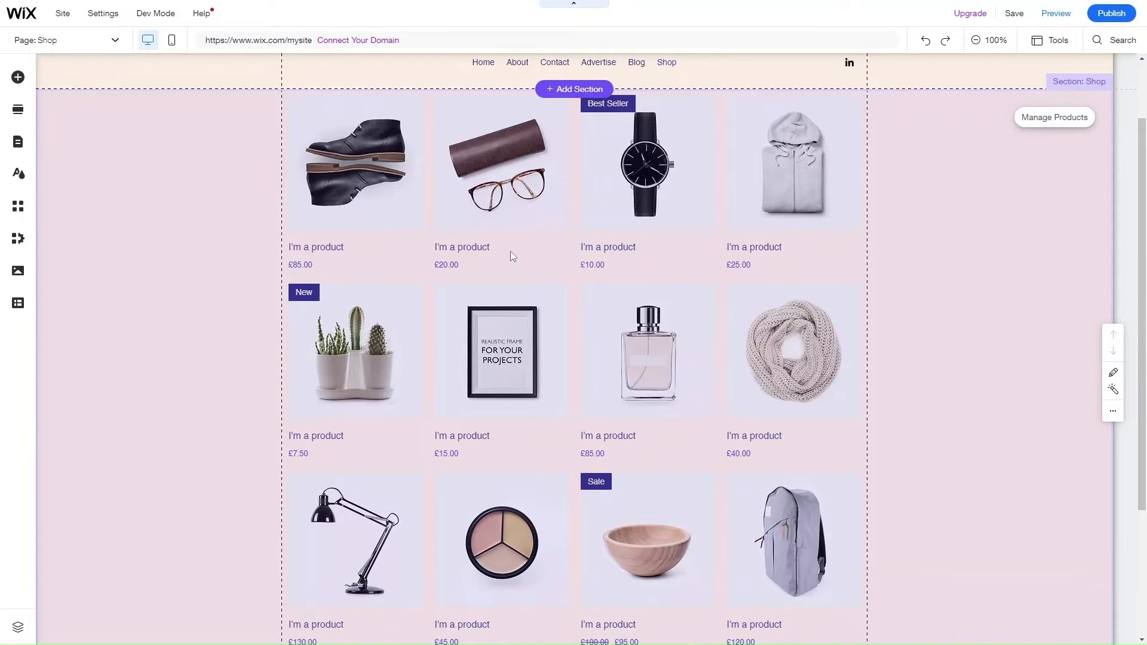
scroll(478, 418, down, 1)
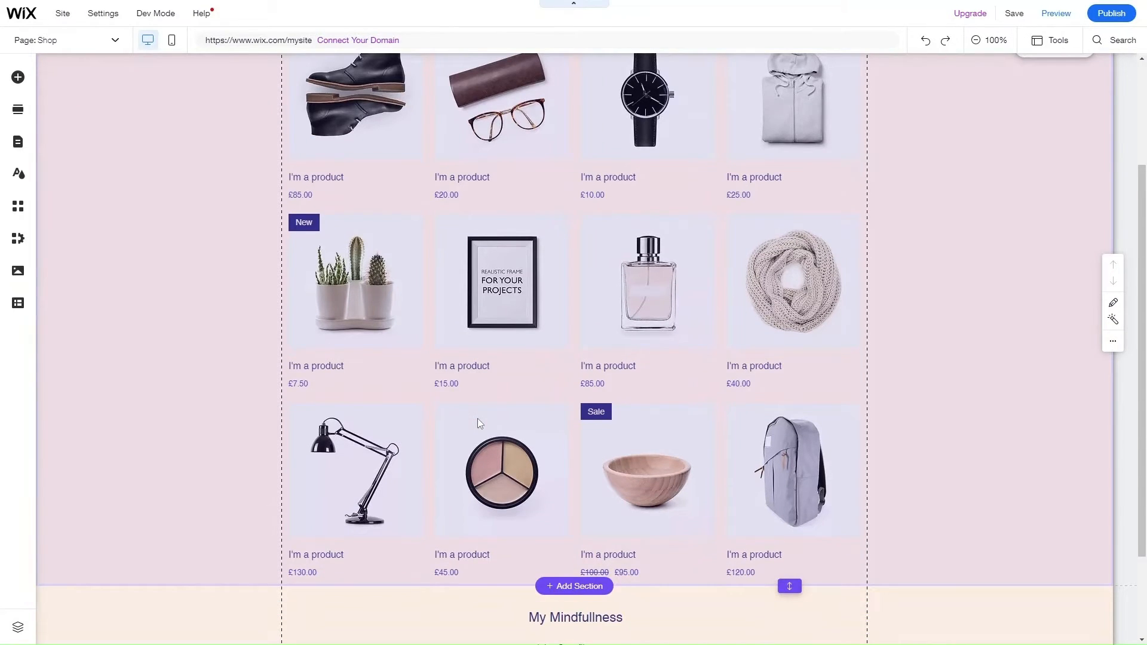
scroll(478, 421, up, 1)
scroll(478, 418, down, 1)
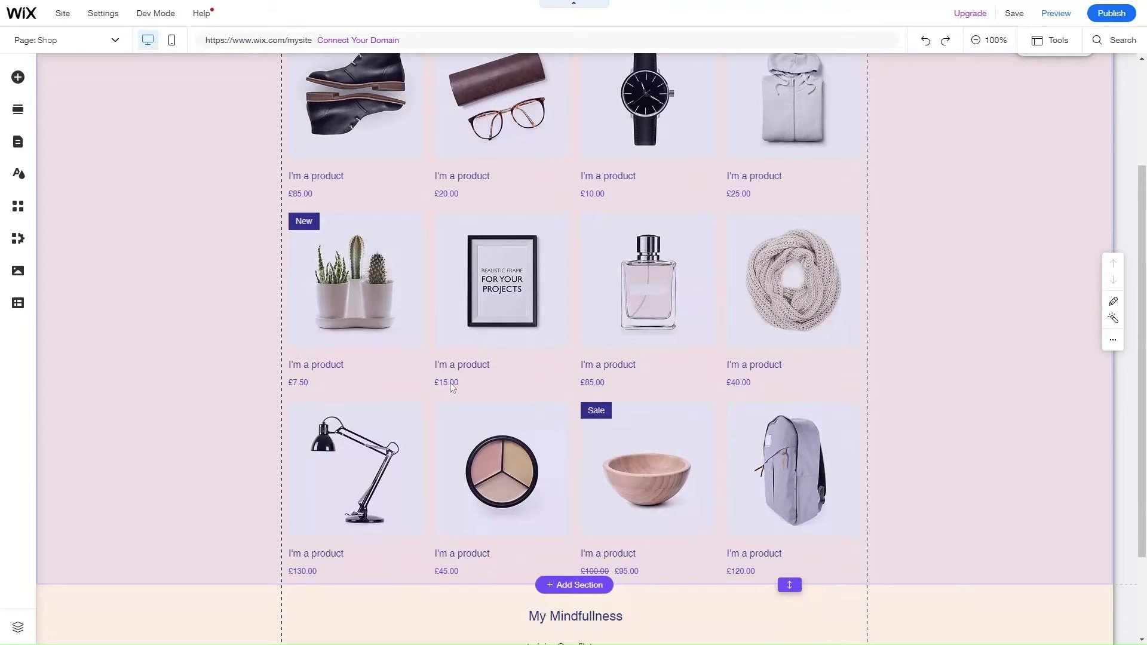
scroll(421, 382, up, 1)
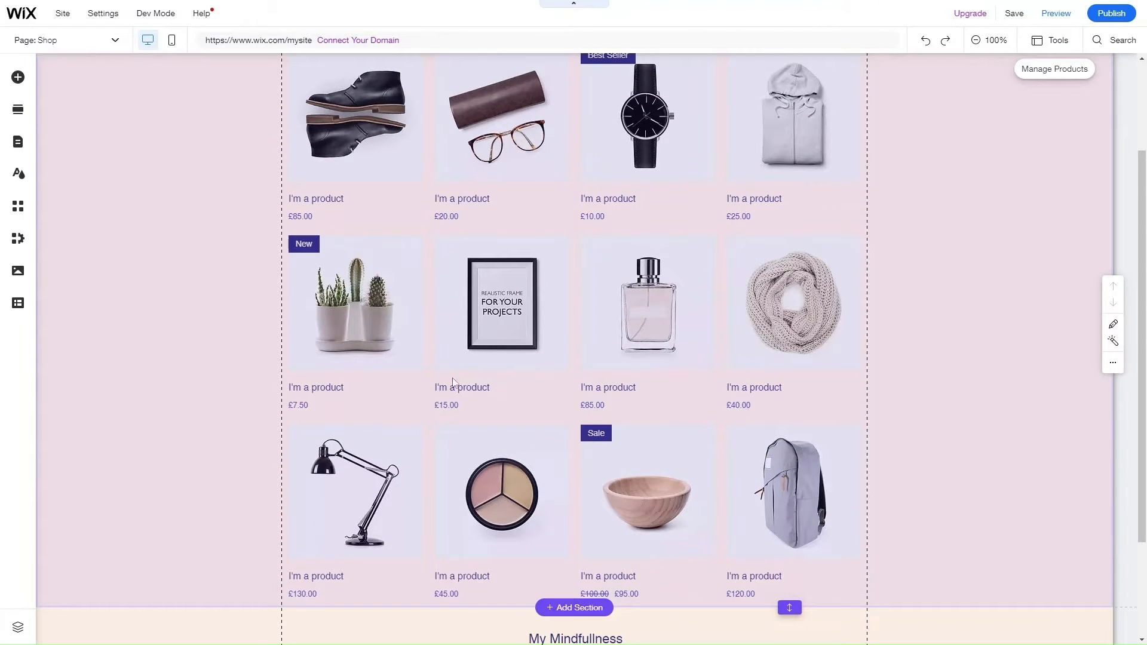
scroll(453, 382, up, 1)
scroll(511, 345, up, 1)
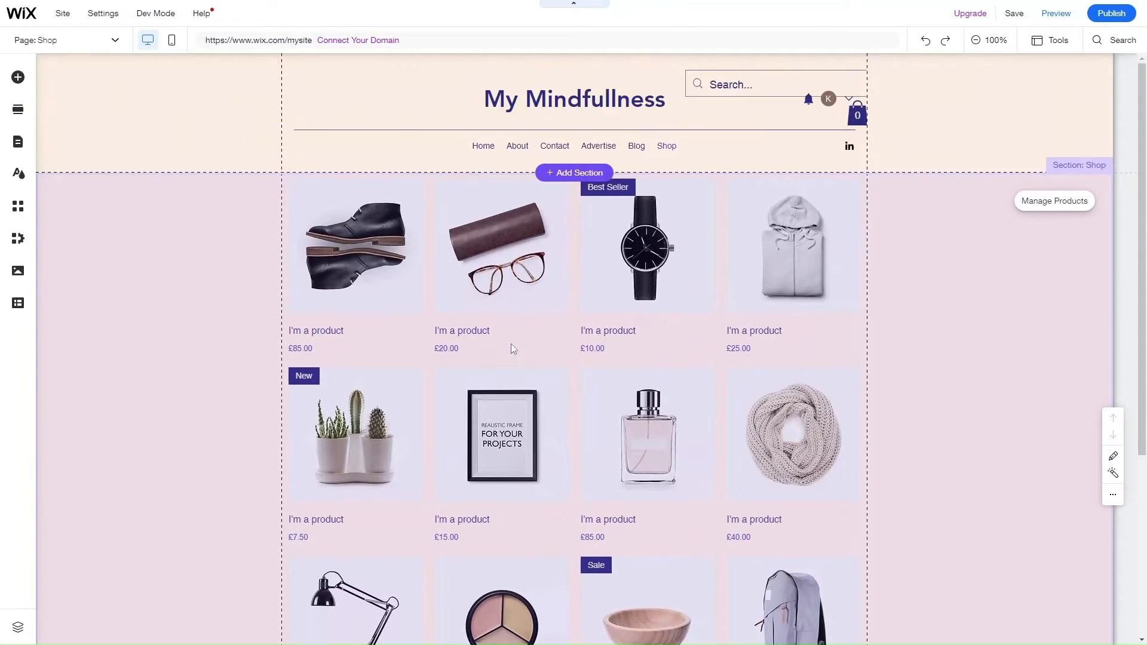
scroll(511, 344, down, 4)
scroll(510, 343, up, 5)
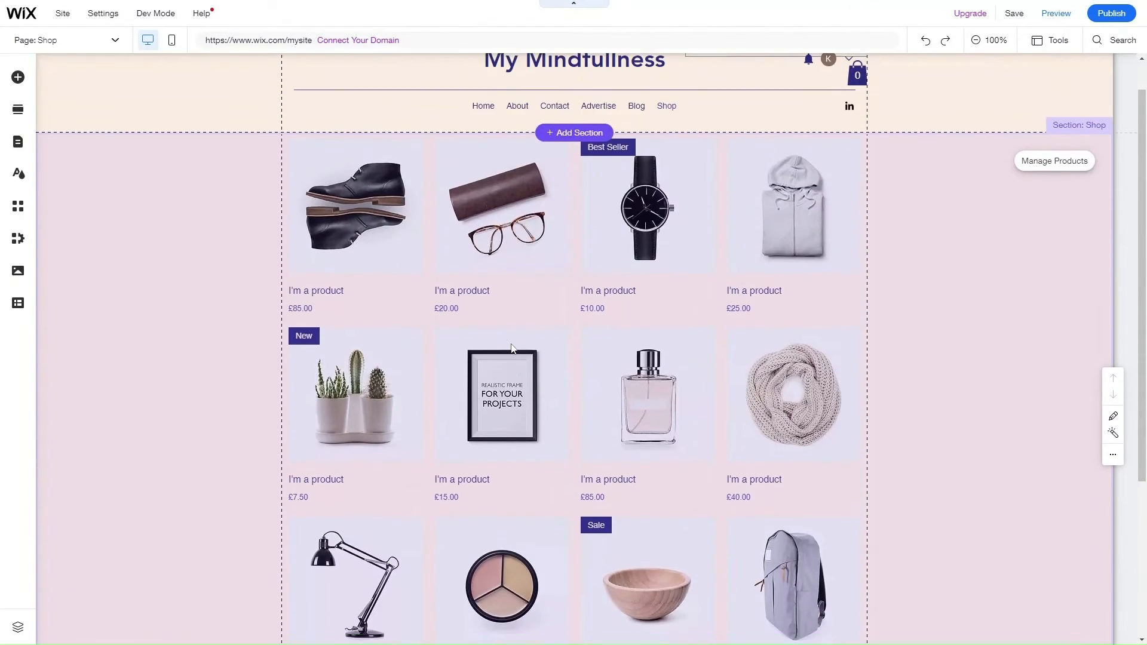
scroll(510, 343, down, 5)
scroll(511, 345, up, 5)
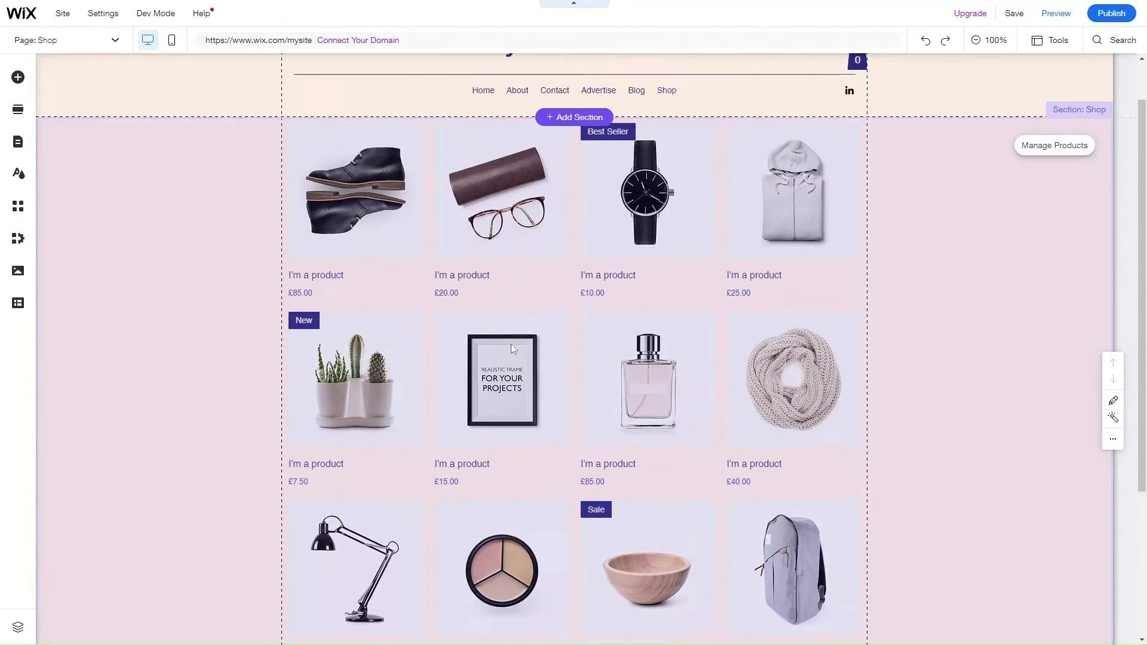
scroll(510, 344, down, 5)
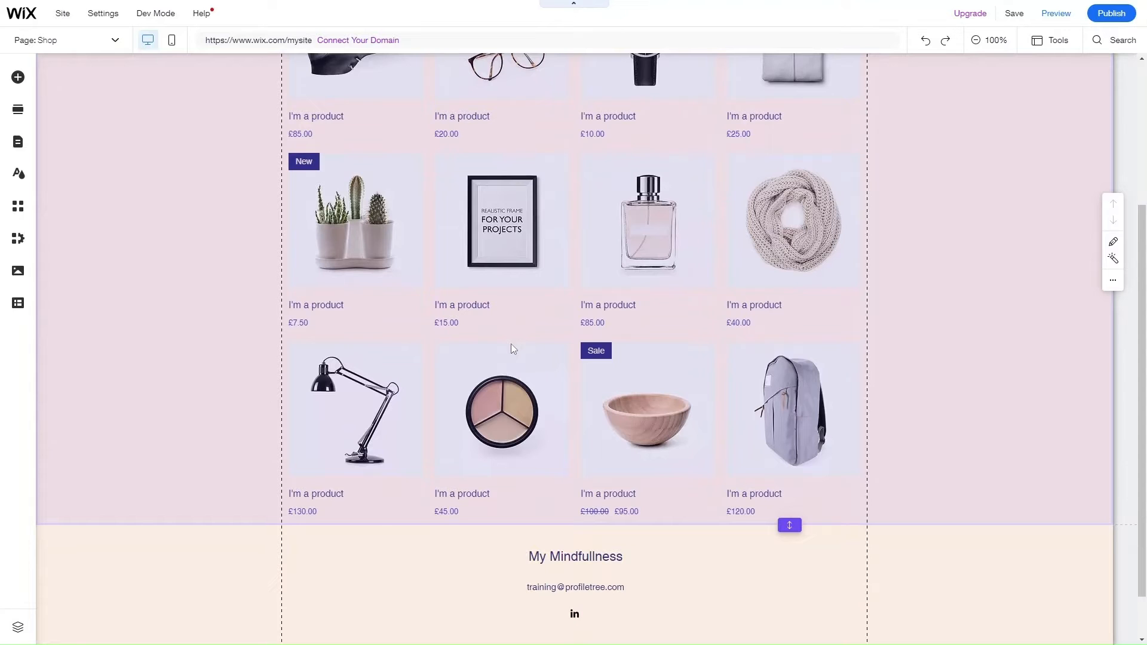
scroll(611, 377, down, 1)
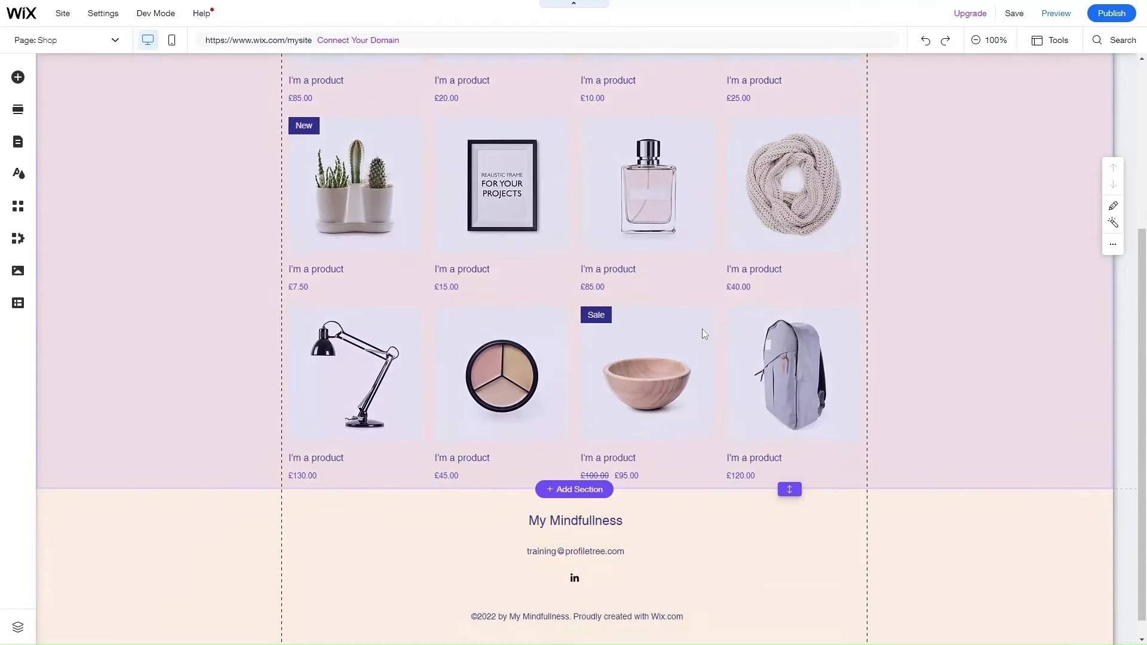
scroll(701, 329, up, 5)
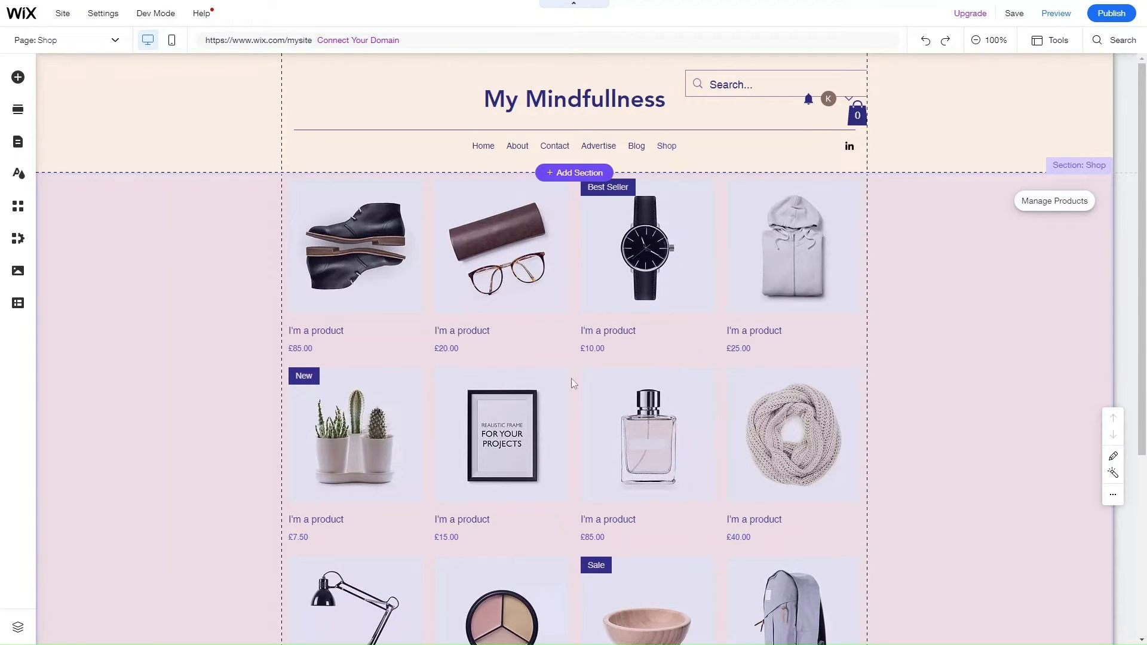
Step: Extend the Shop section below the products and move the product gallery down to leave space above it
scroll(639, 385, down, 5)
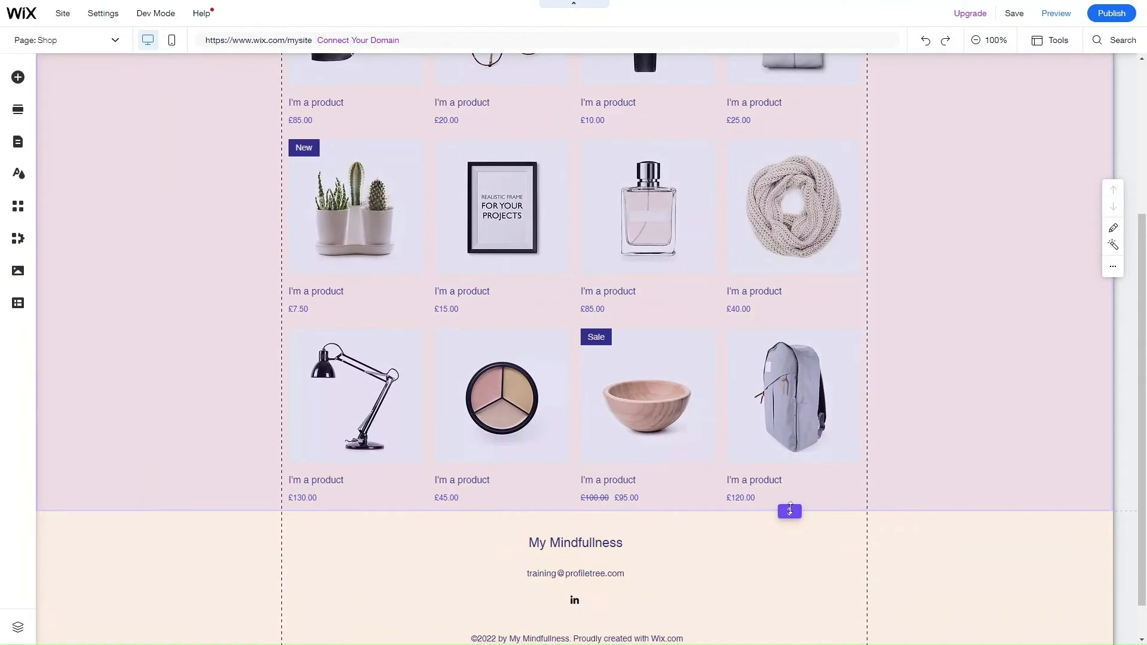
drag(790, 509, 761, 623)
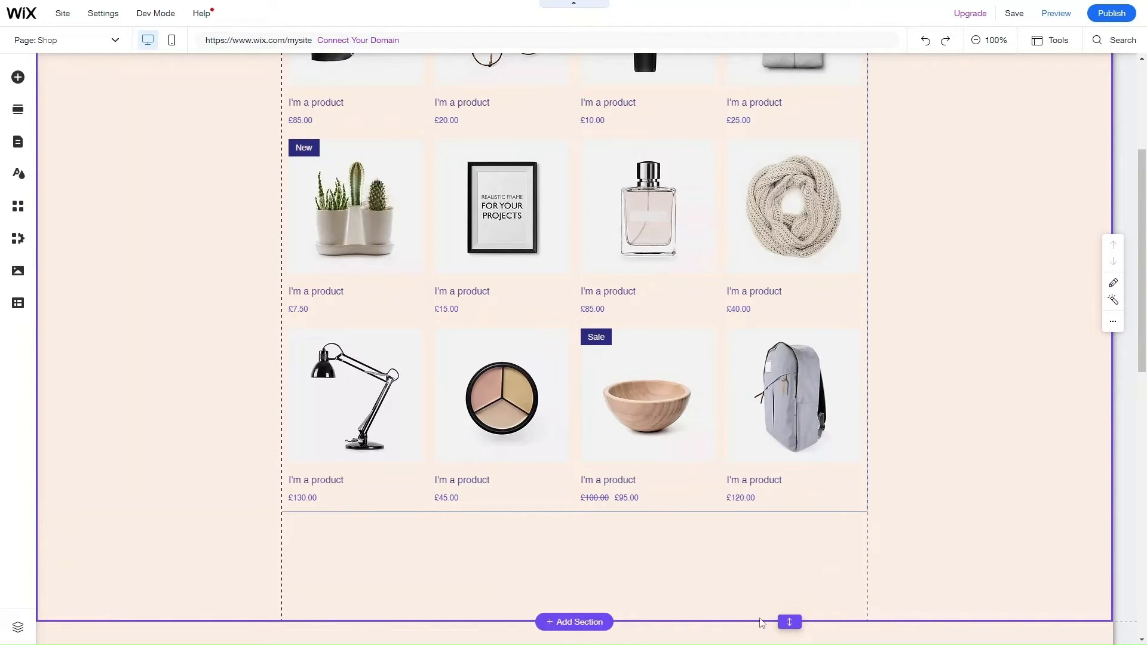
click(734, 376)
drag(734, 383, 729, 478)
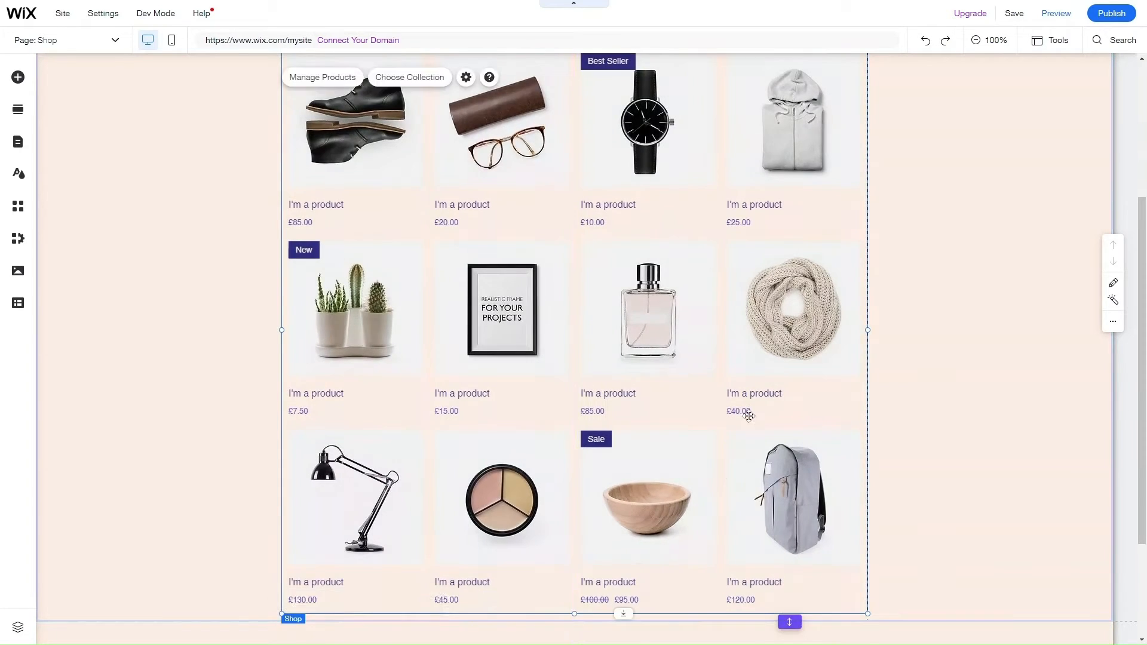
Step: Add a Heading 1 text element in the empty space above the Shop page's product gallery
scroll(741, 412, up, 4)
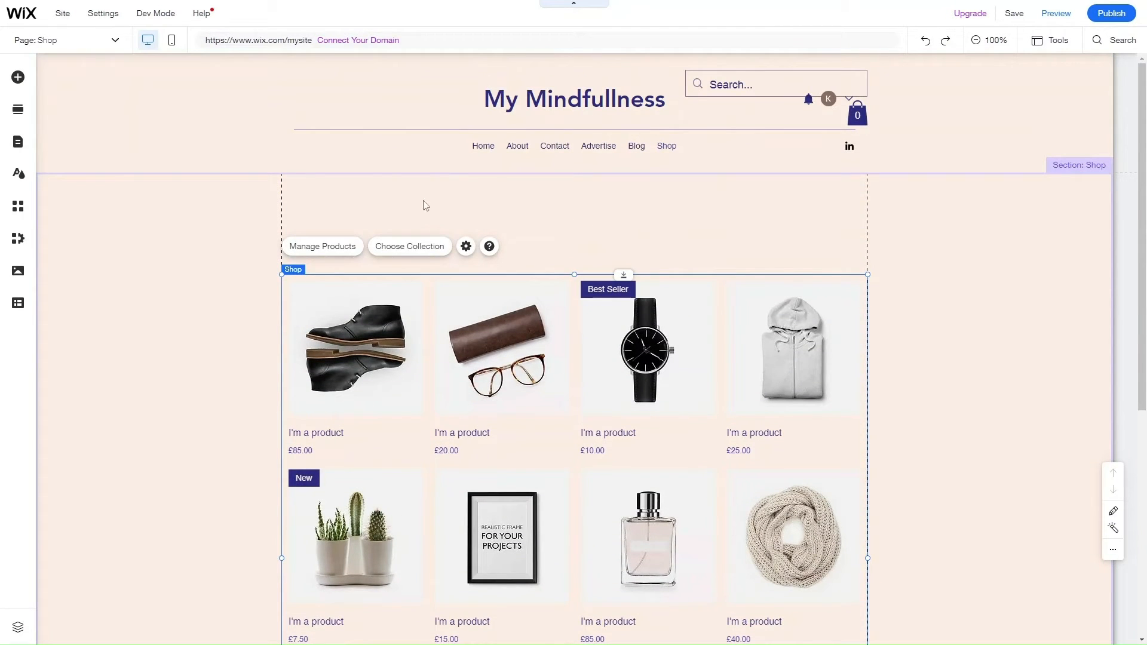
click(18, 78)
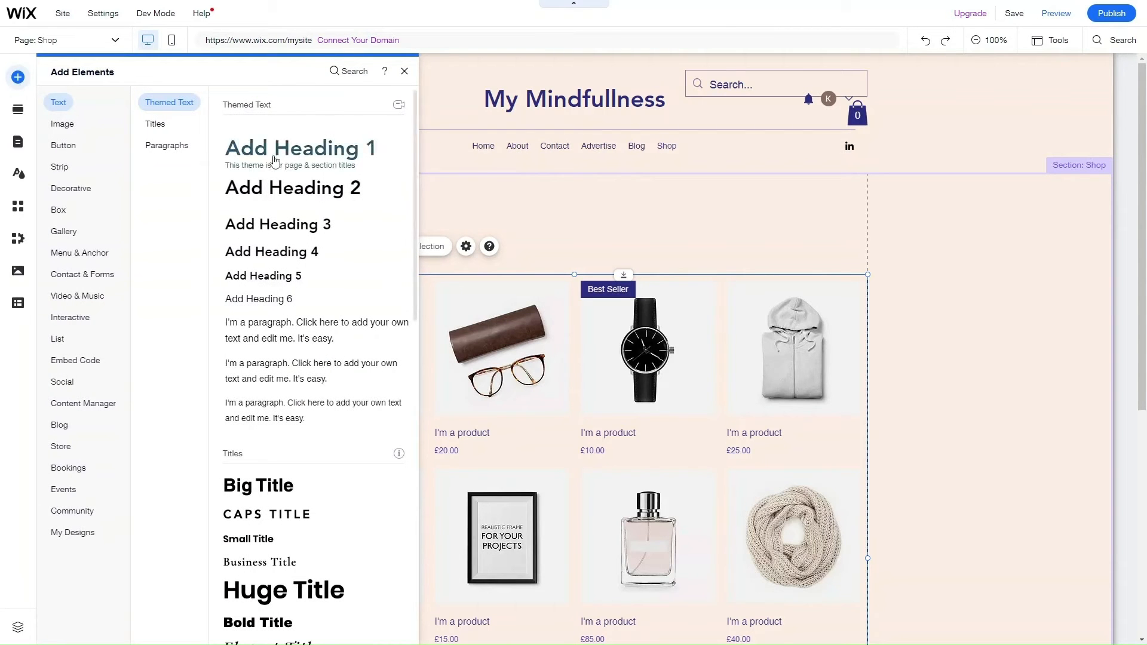
drag(276, 162, 416, 241)
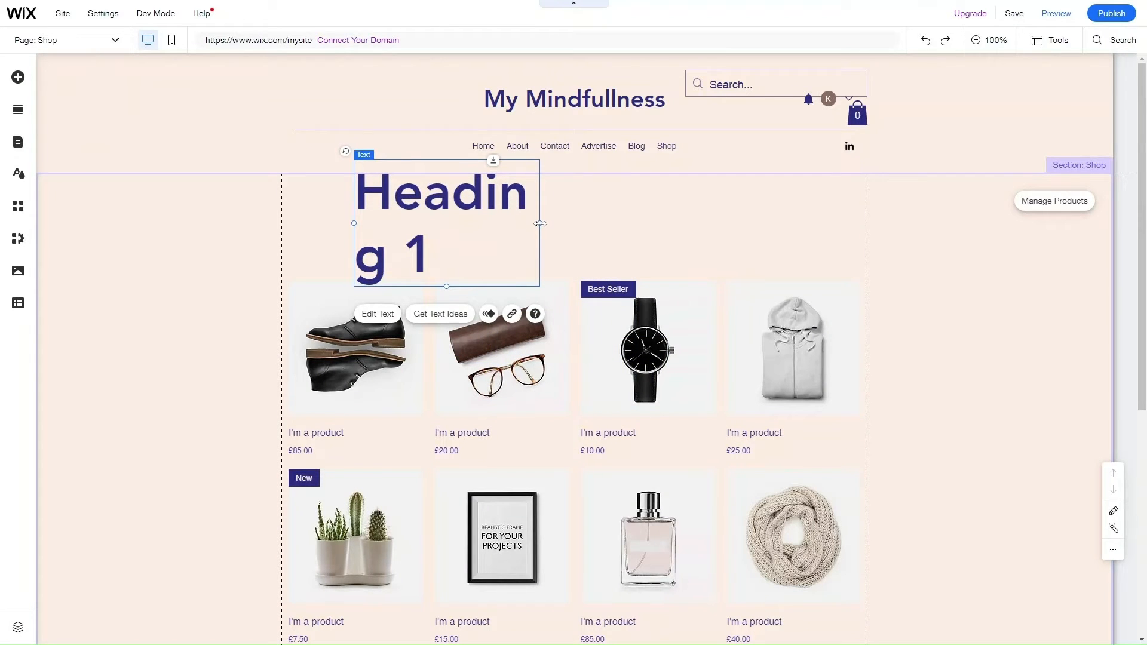
Step: Widen the Heading 1 text box until it fits on one line, then extend the Shop section and lower the product gallery below the heading
drag(539, 223, 771, 223)
scroll(604, 338, down, 1)
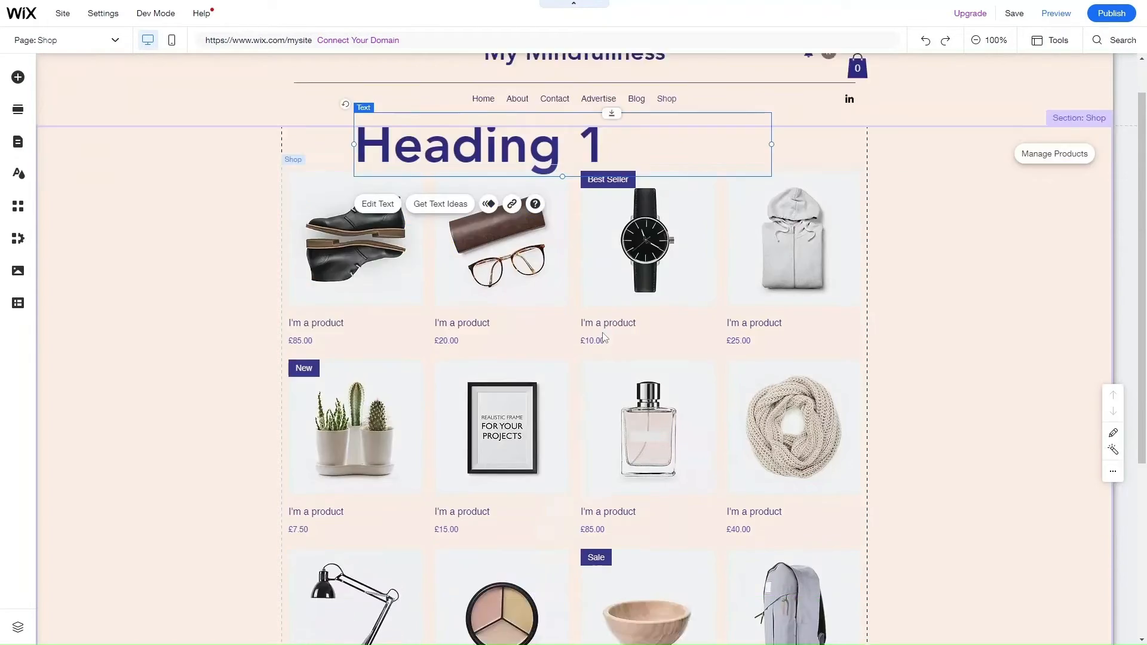
scroll(603, 337, down, 4)
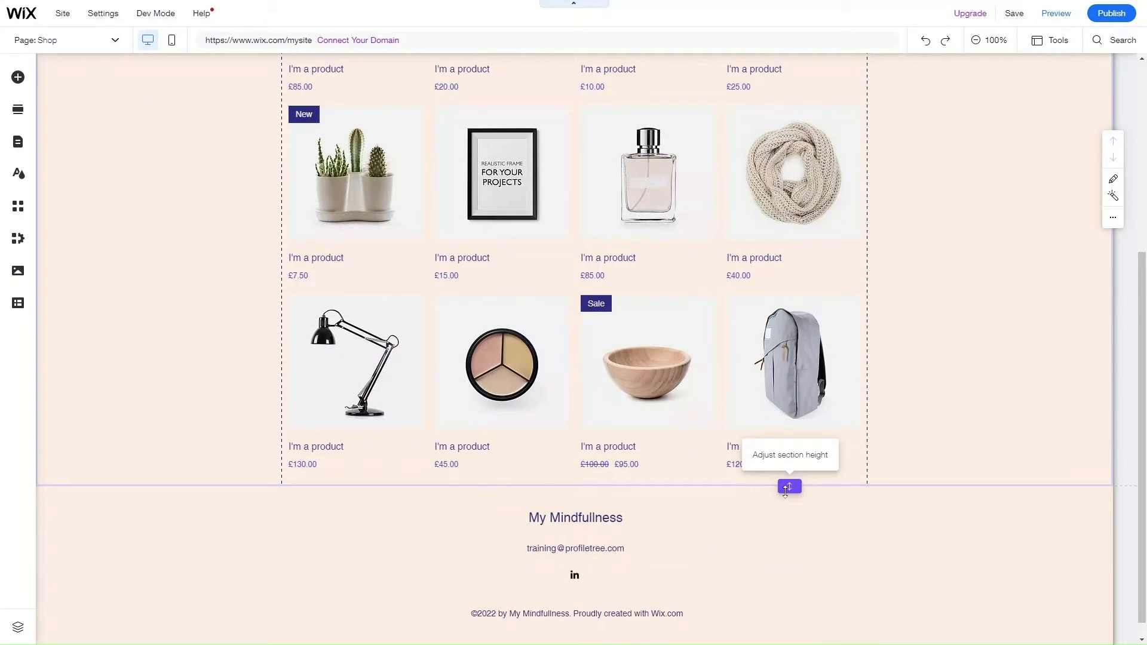
drag(785, 491, 788, 546)
drag(654, 428, 658, 464)
scroll(658, 465, up, 5)
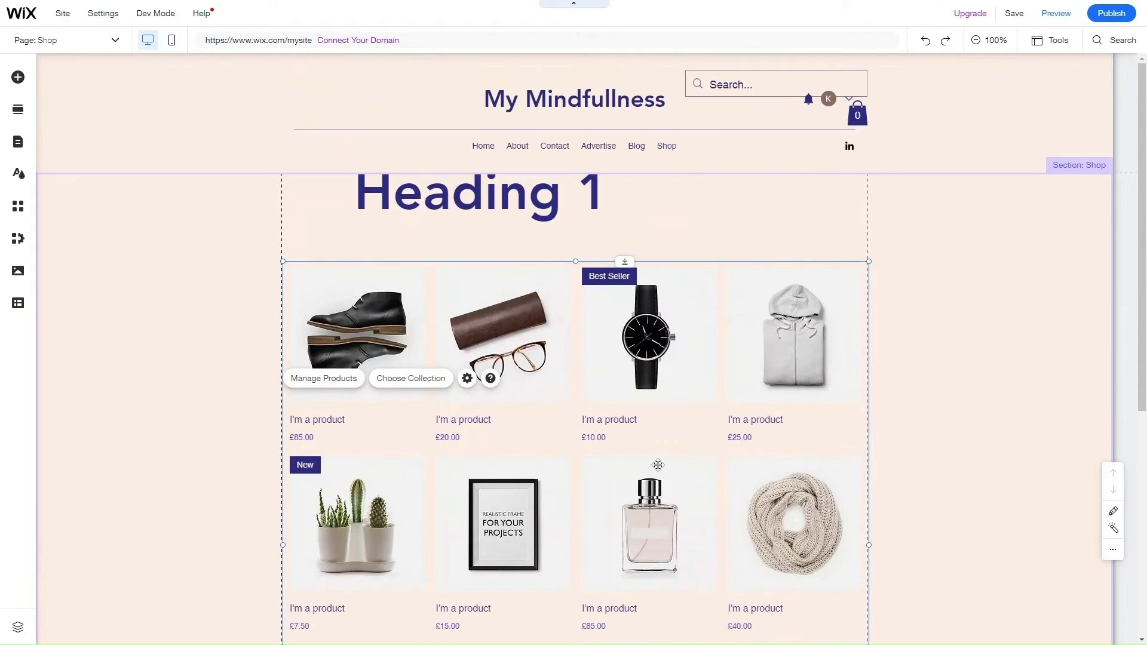
Step: Align the heading with the product gallery's left edge and change its text to "Shop our products"
drag(488, 198, 431, 224)
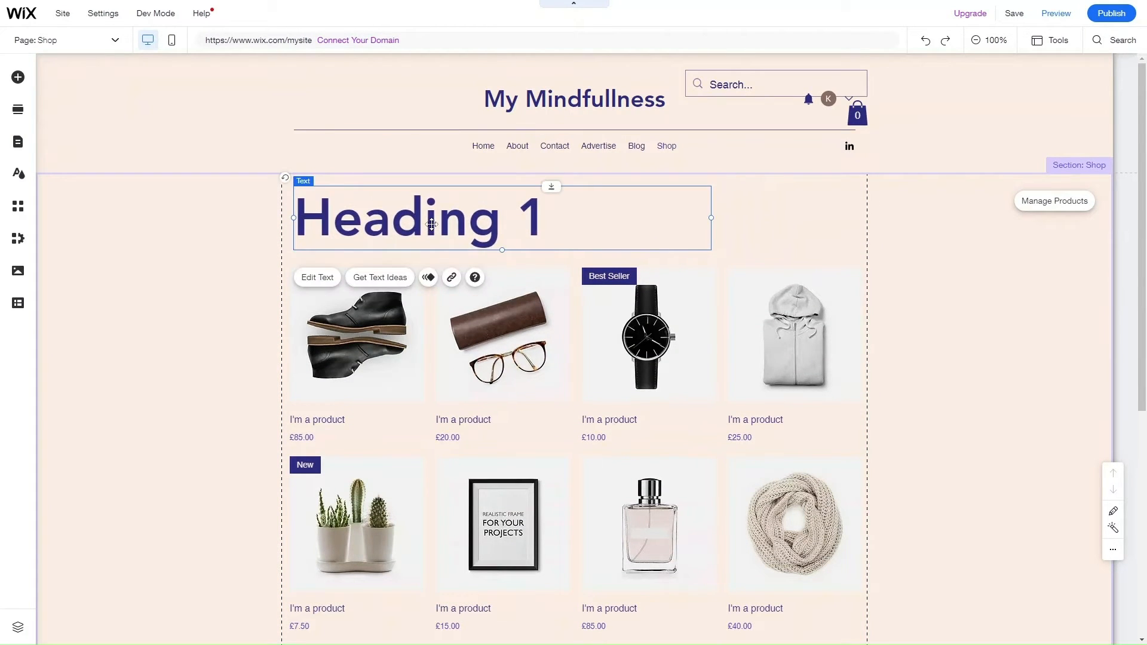
double_click(431, 224)
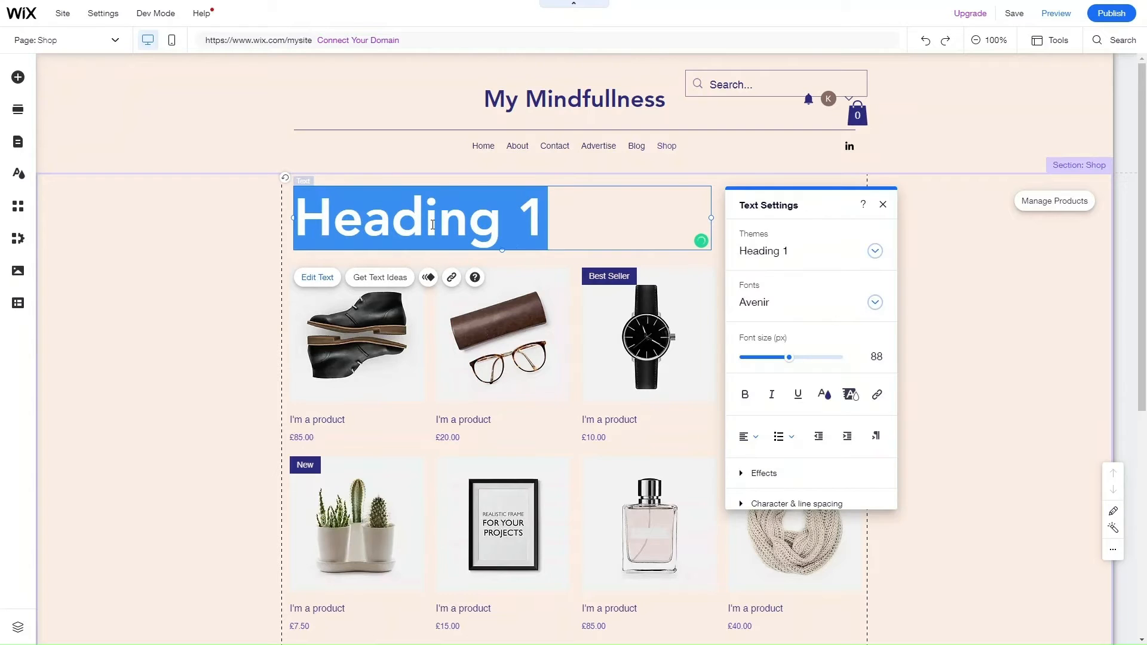
text(Sh)
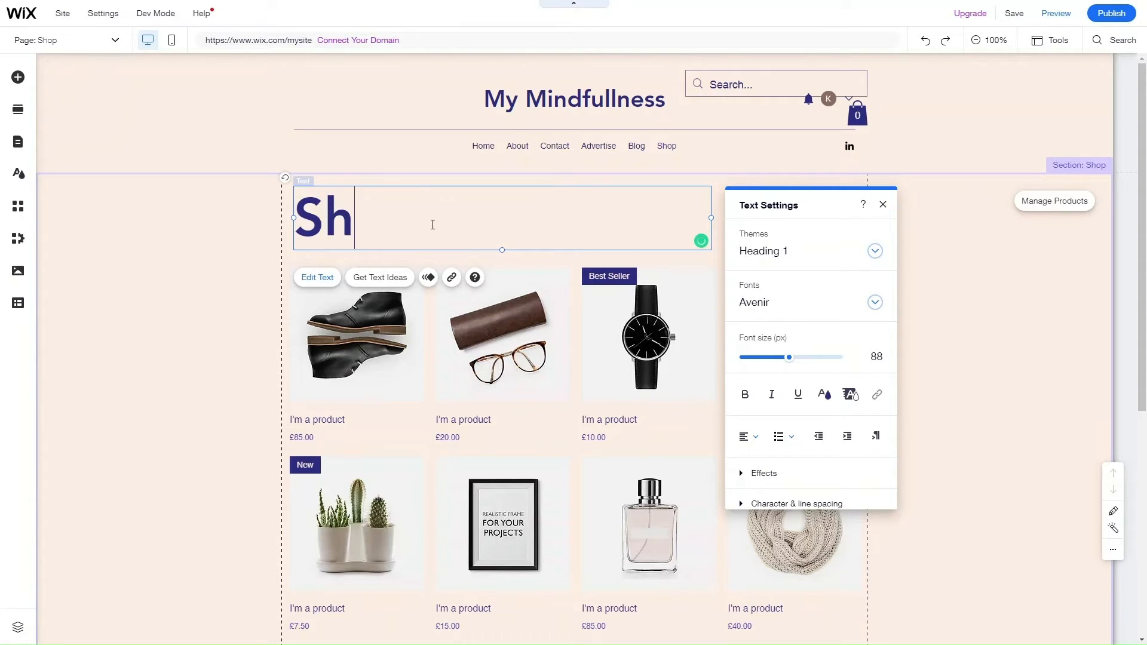
text(op our)
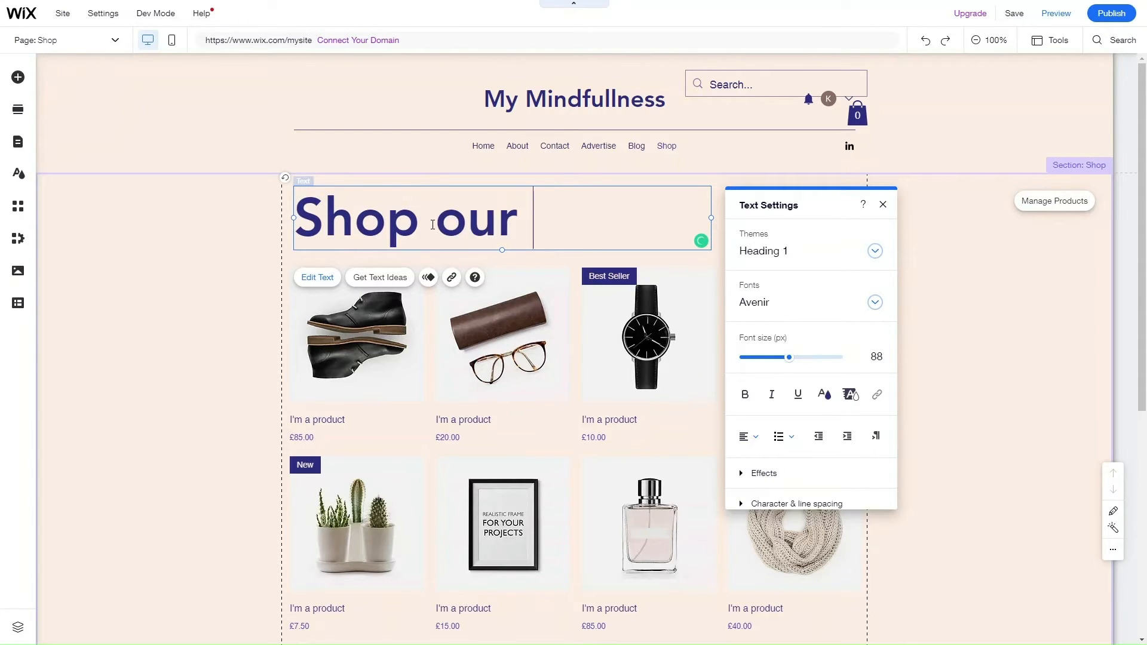
text( pruod)
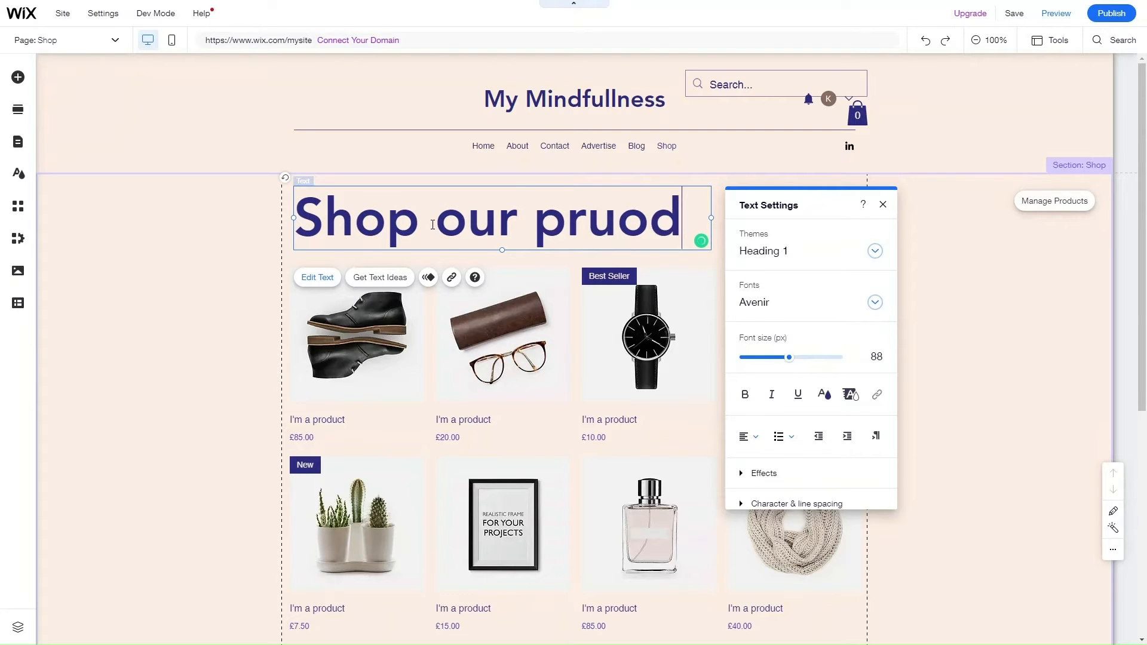
key(BackSpace)
key(BackSpace)
key(BackSpace)
key(BackSpace)
key(BackSpace)
text(pruo)
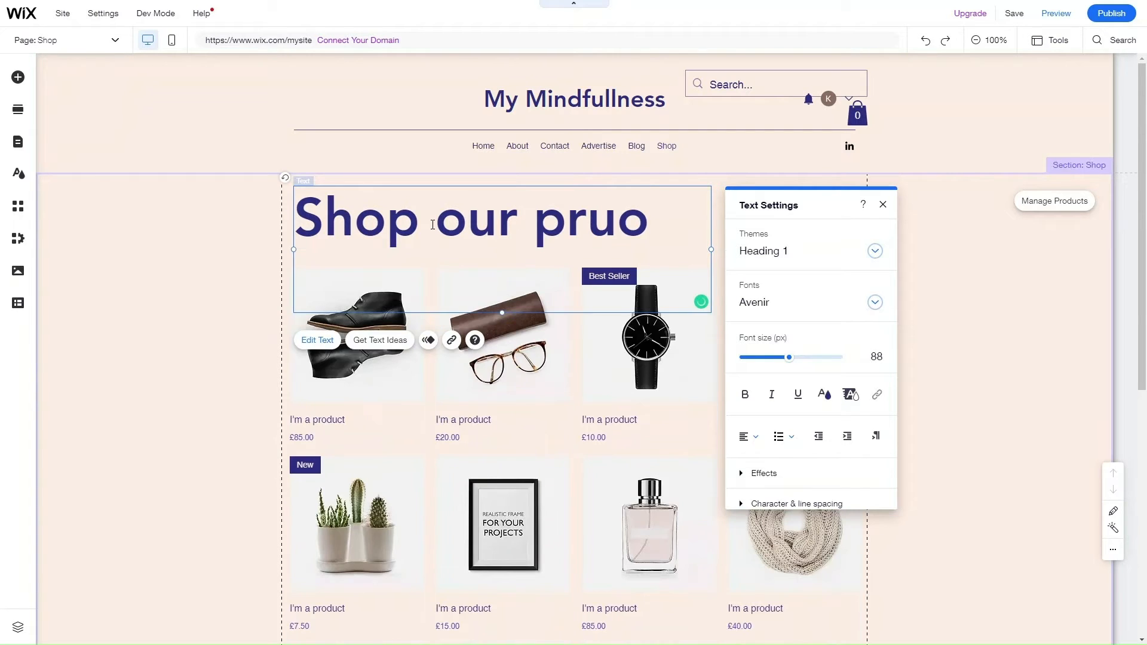
key(BackSpace)
key(BackSpace)
text(oducts)
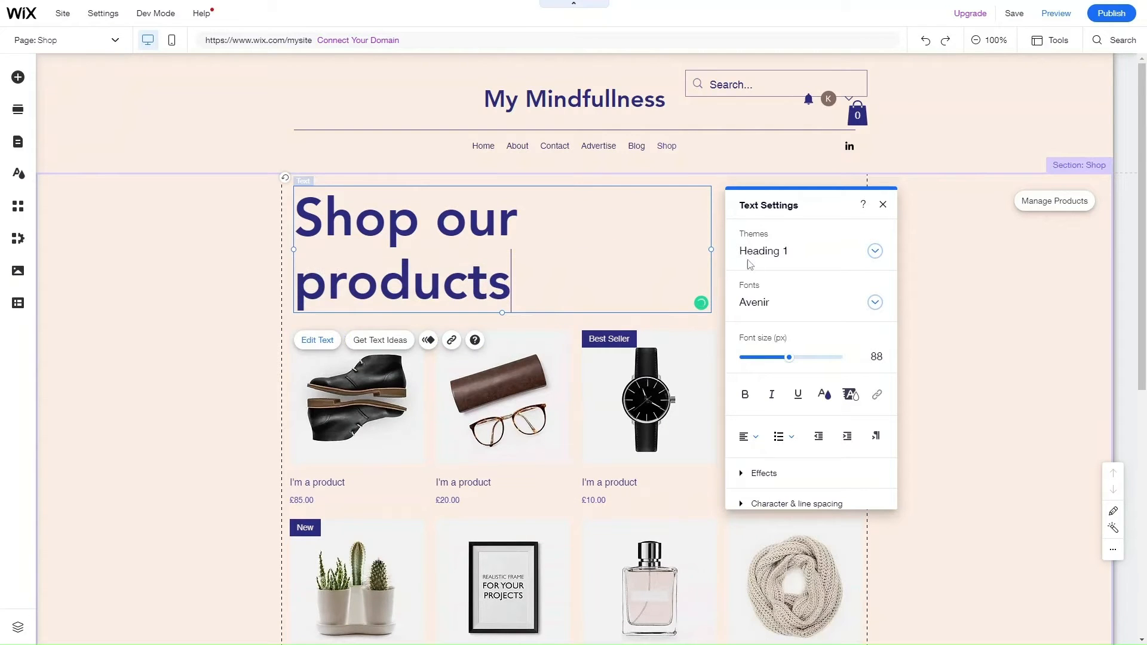
key(Escape)
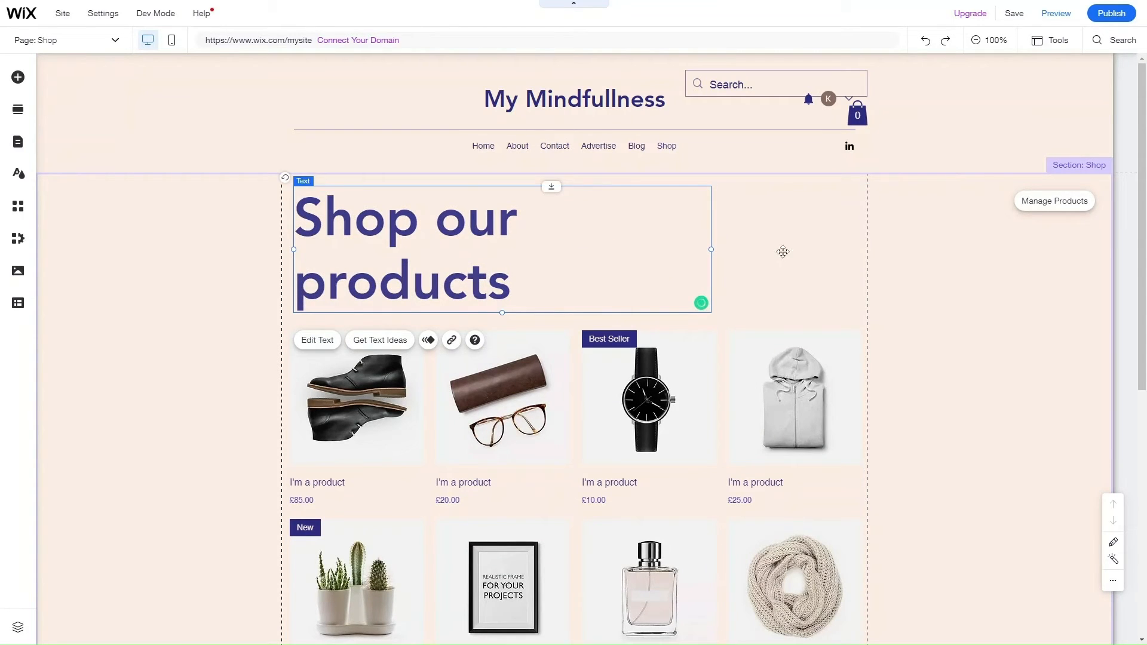
Step: Widen the "Shop our products" heading to a single line and make more room below it by extending the section and lowering the gallery
drag(710, 249, 855, 239)
scroll(608, 325, down, 6)
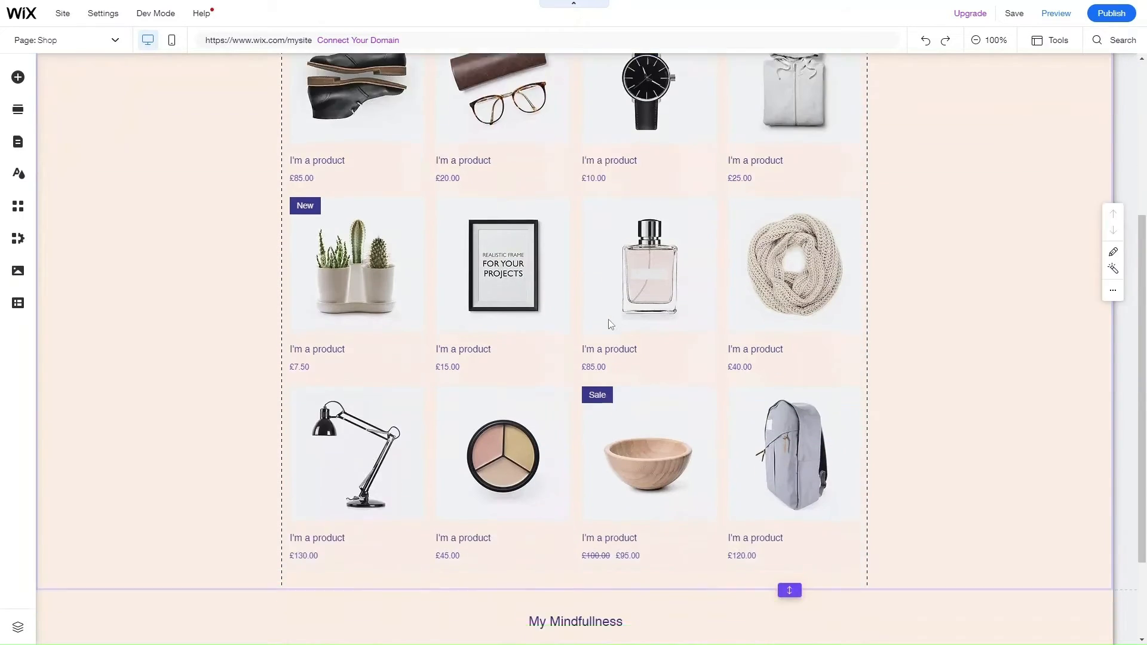
drag(789, 468, 789, 556)
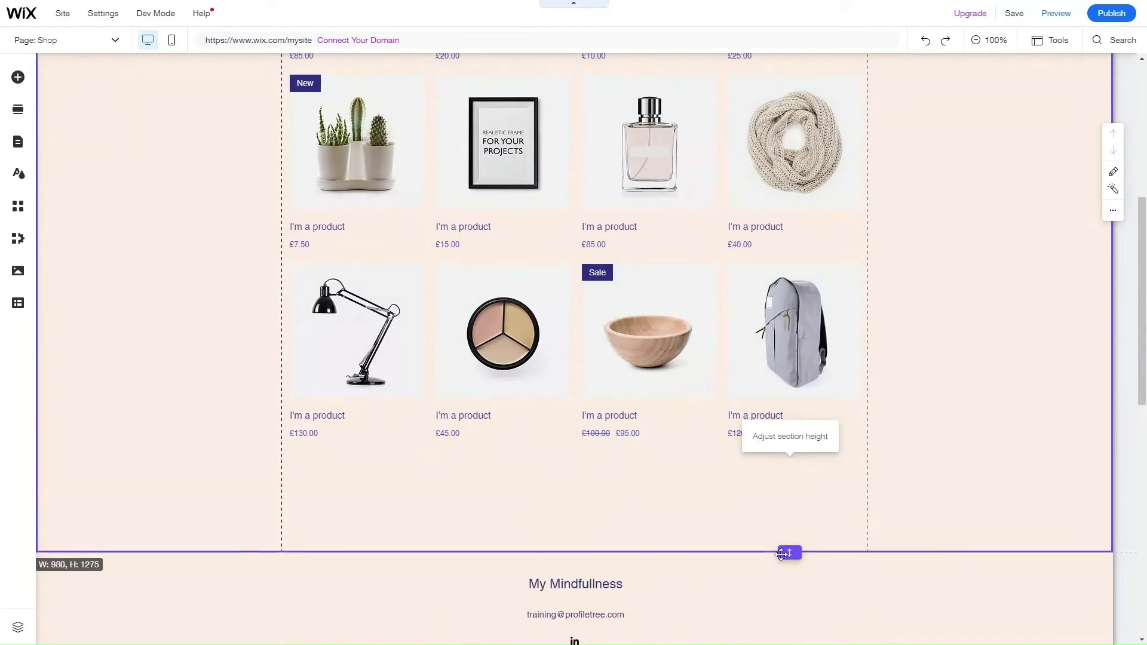
click(625, 358)
drag(624, 366, 623, 449)
scroll(624, 449, up, 6)
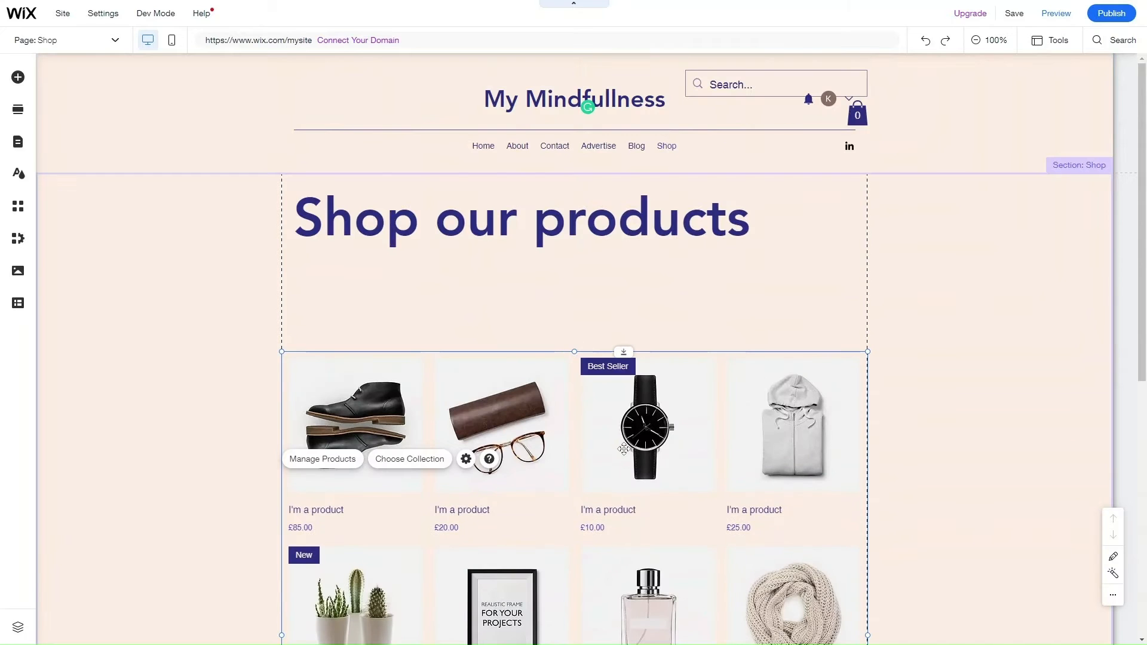
Step: Add the Helvetica Light paragraph directly below the heading and widen it to a single line
click(18, 77)
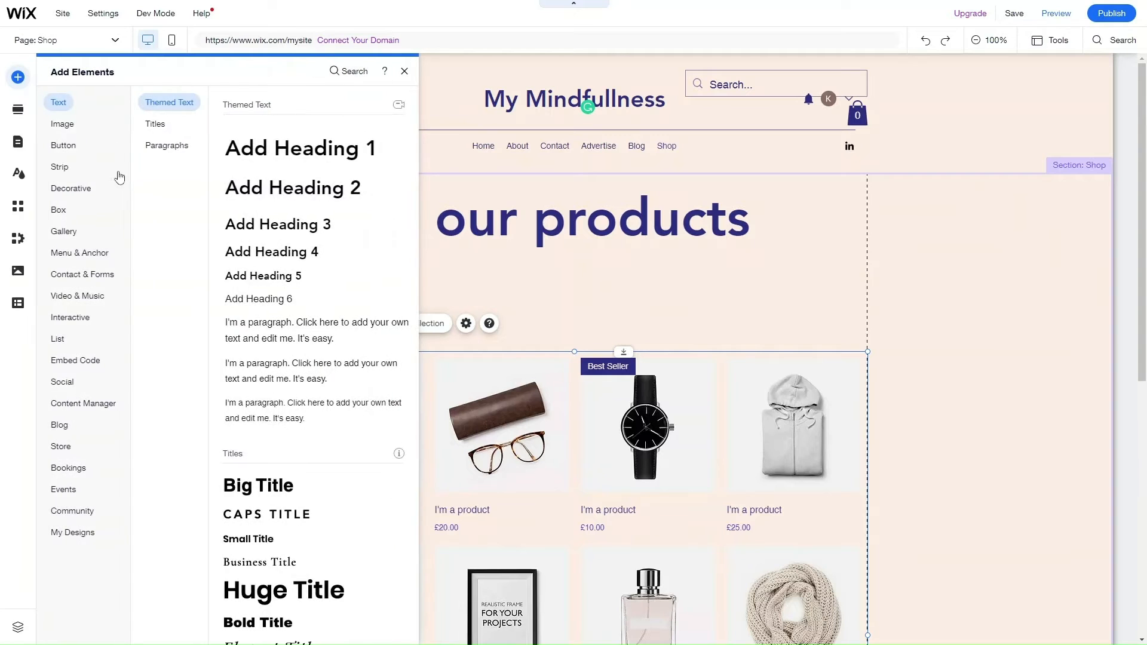
click(63, 124)
click(60, 103)
click(184, 151)
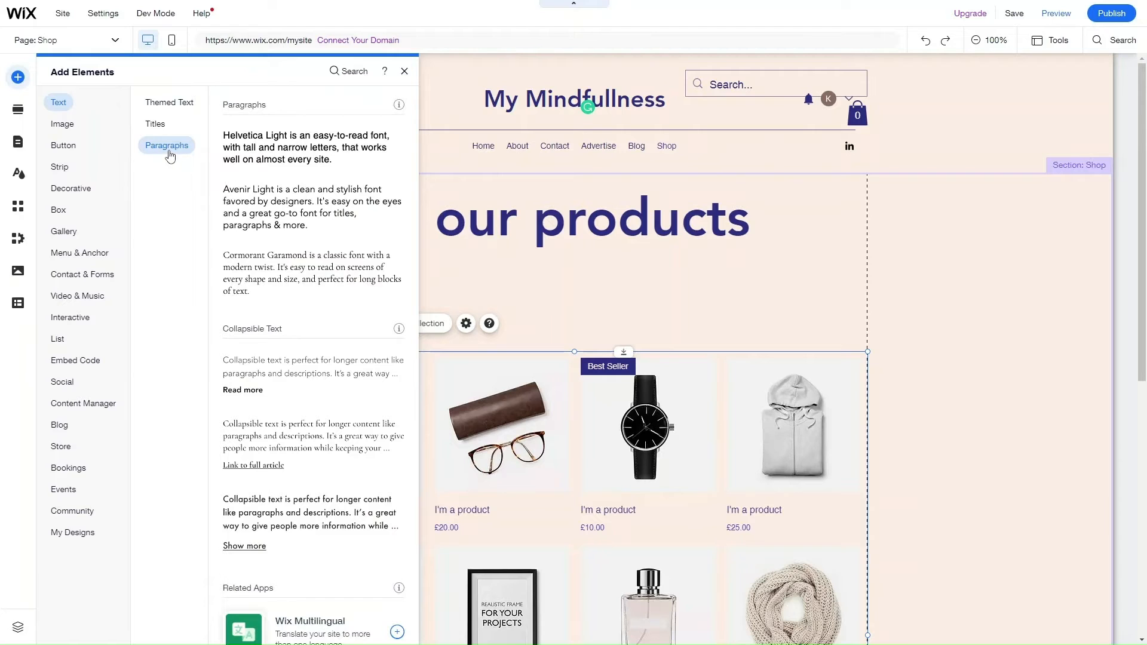
click(268, 157)
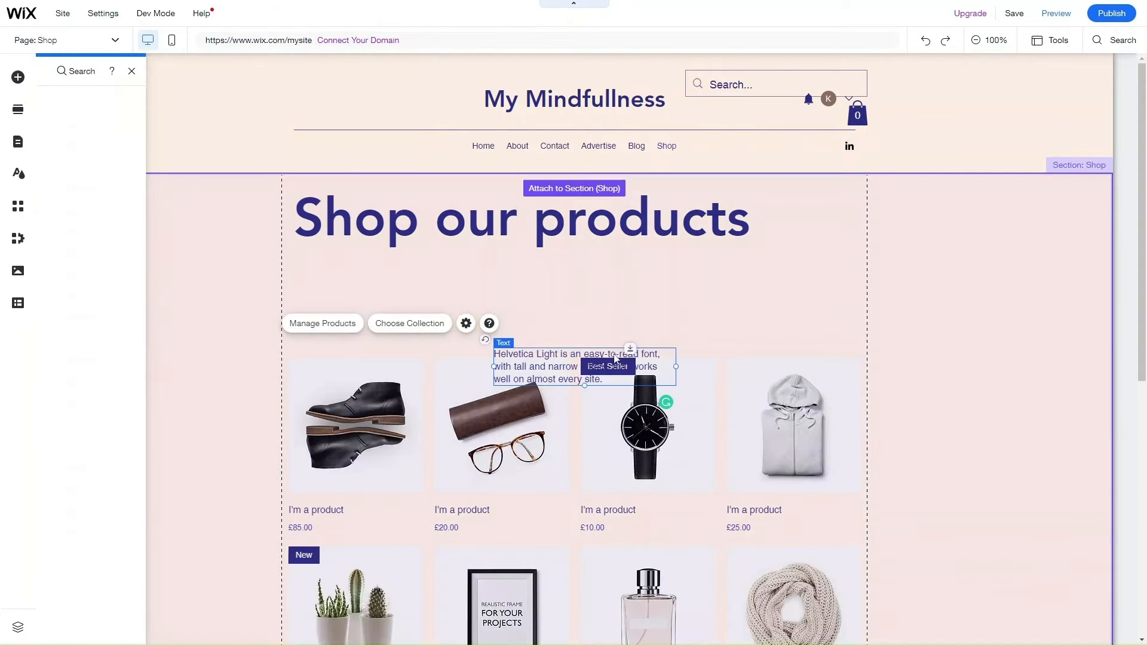
drag(531, 361, 333, 274)
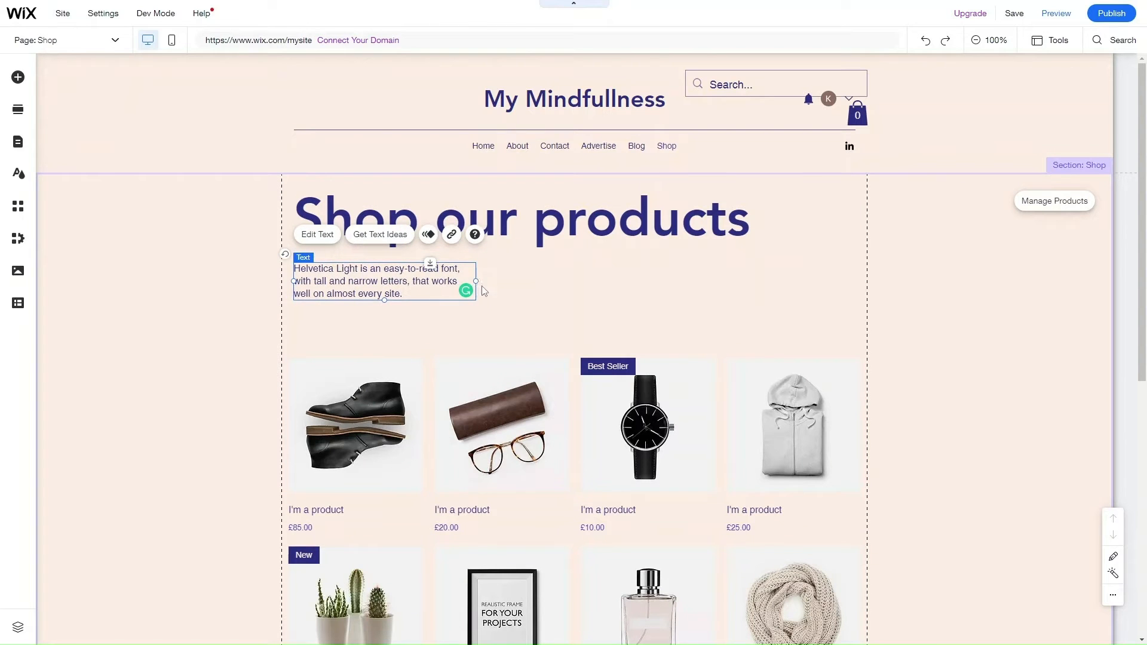
drag(476, 281, 757, 288)
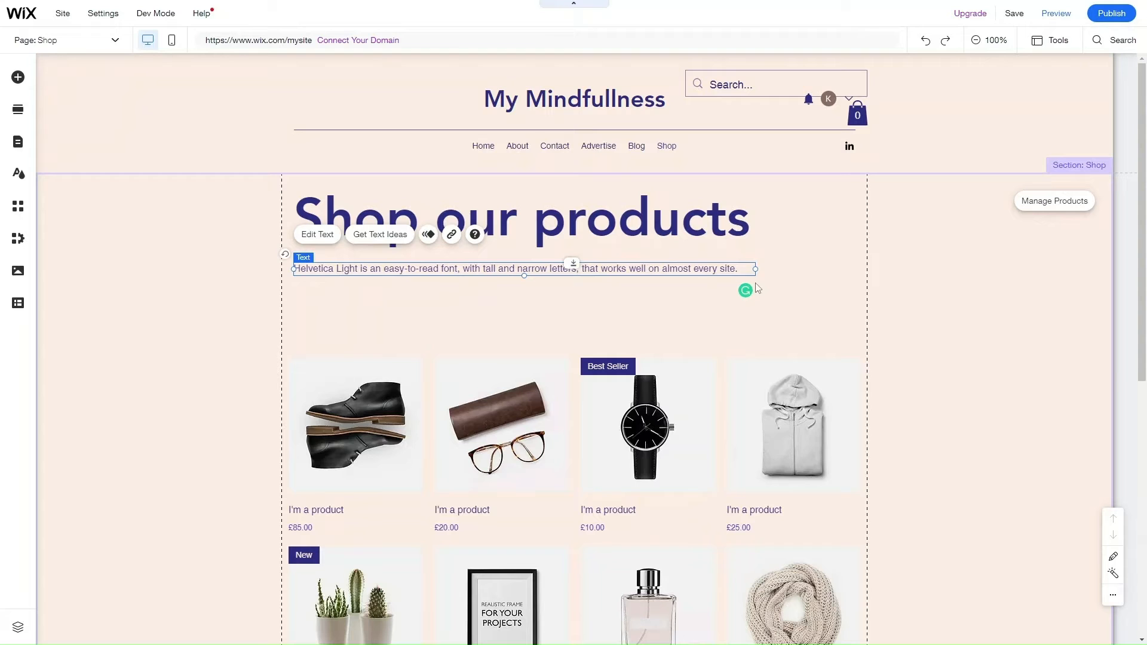
Step: Replace the paragraph's text with "Shop our range of wellness products below for all your needs!"
double_click(698, 265)
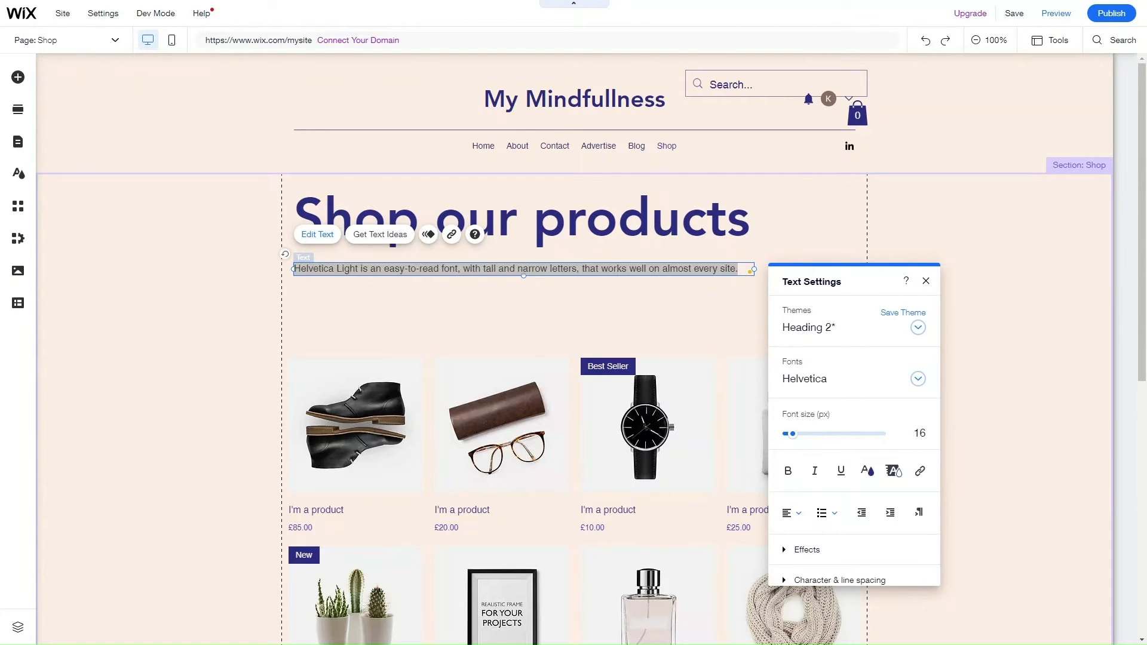
click(597, 267)
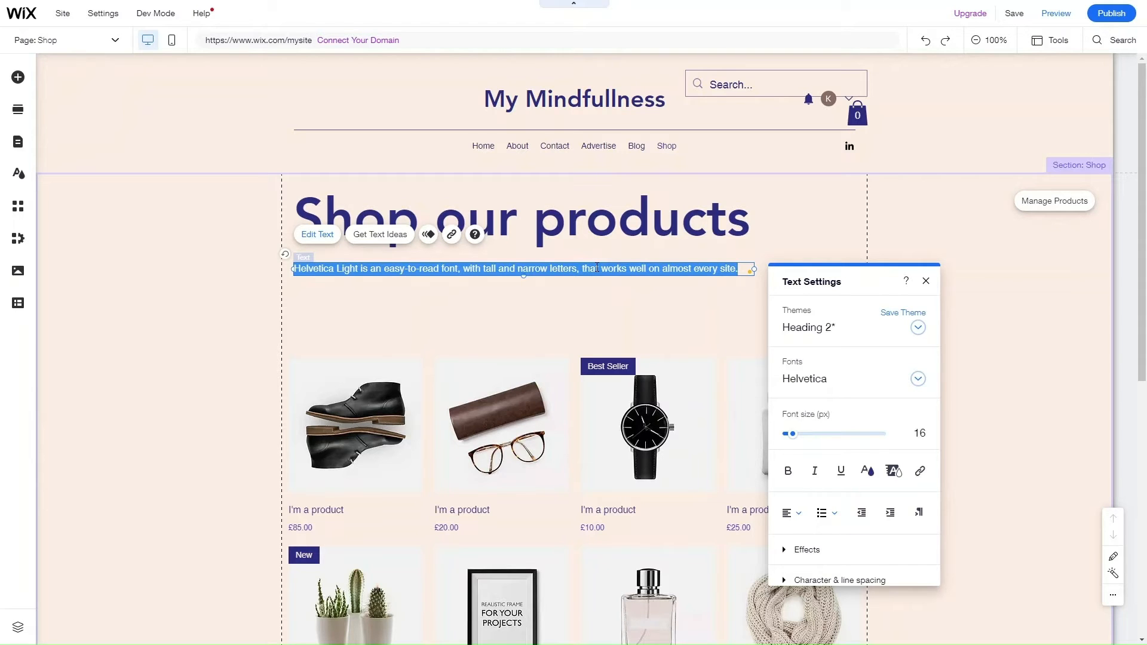
text(Shop our range of wellness products below for all your needs!)
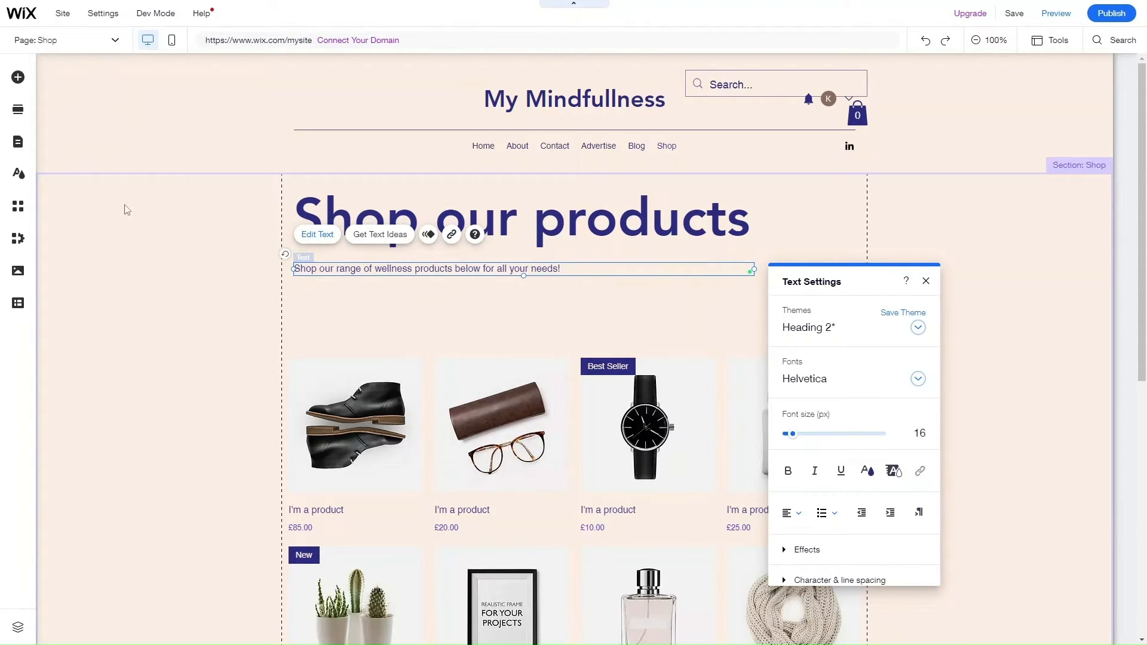
click(178, 325)
Step: Move the product gallery up closer to the paragraph and review the Shop page's spacing down to the footer
drag(400, 385, 400, 342)
scroll(404, 417, down, 7)
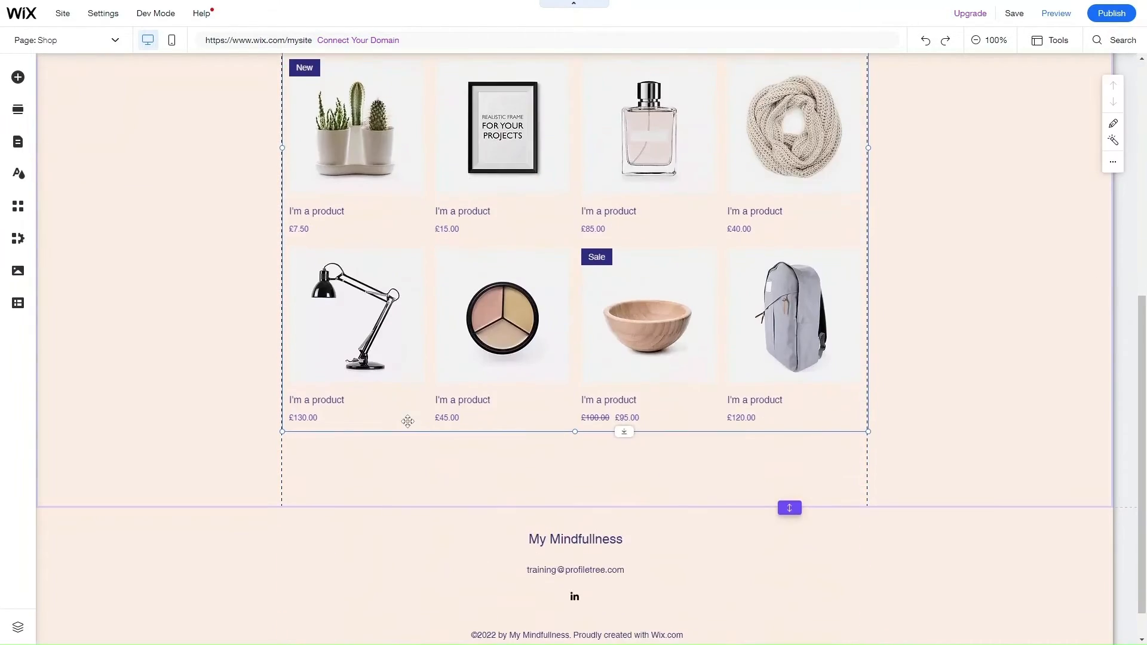
scroll(404, 417, up, 7)
scroll(406, 421, down, 6)
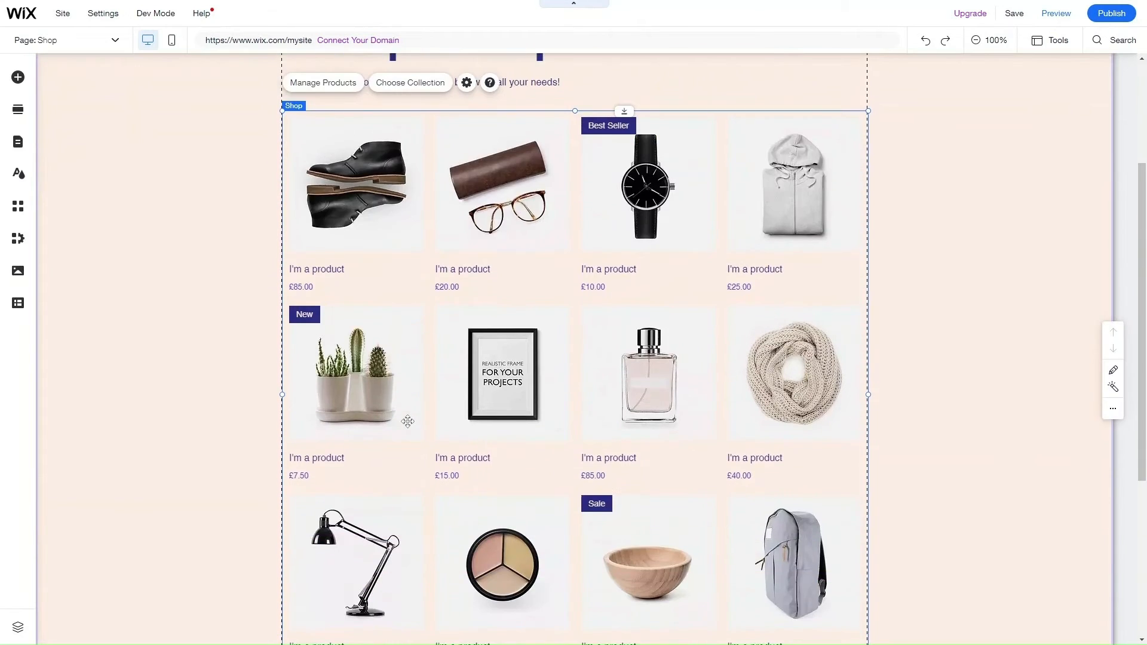
scroll(404, 423, up, 3)
scroll(389, 508, up, 2)
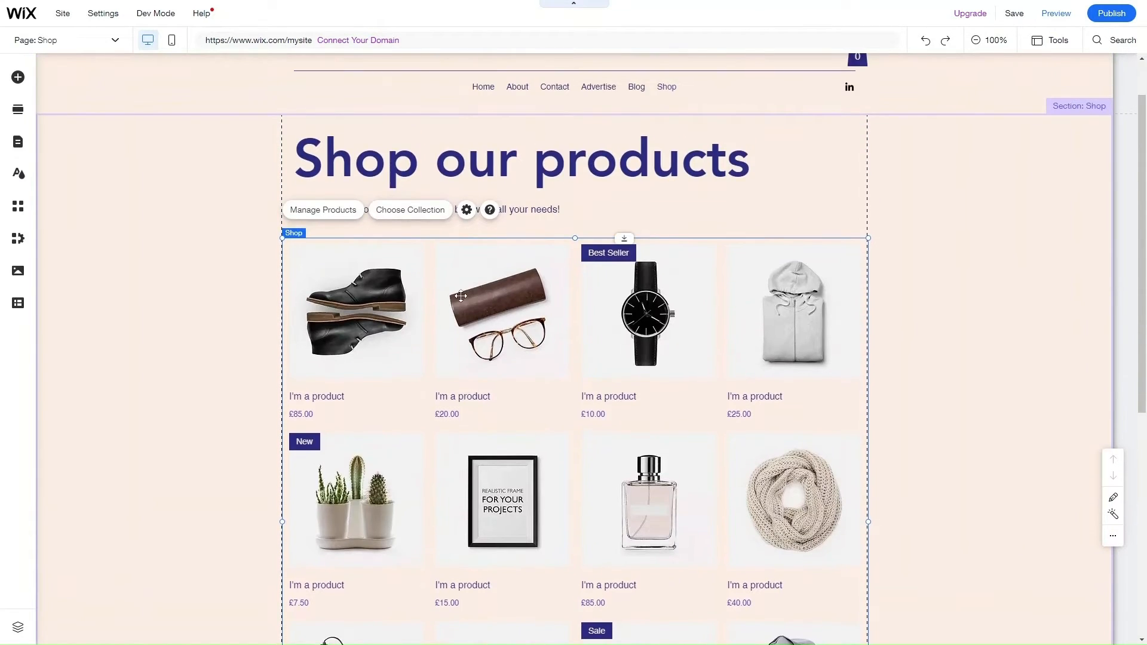
Step: Open the layout settings of the Shop page's product gallery
click(460, 296)
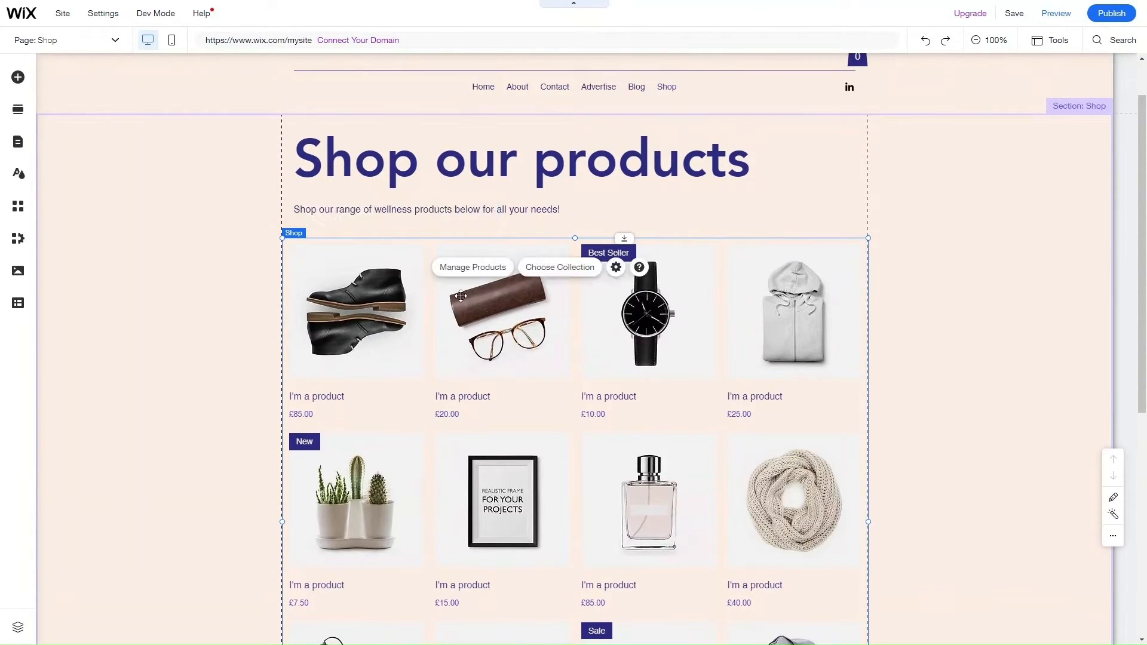
click(214, 266)
click(430, 254)
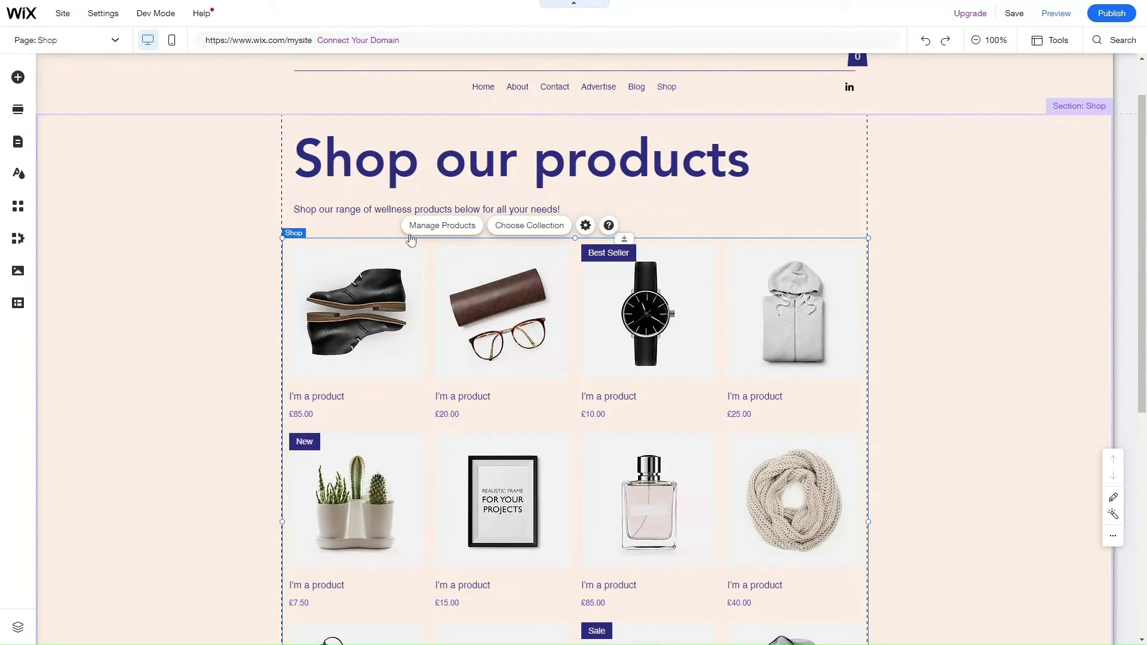
click(587, 227)
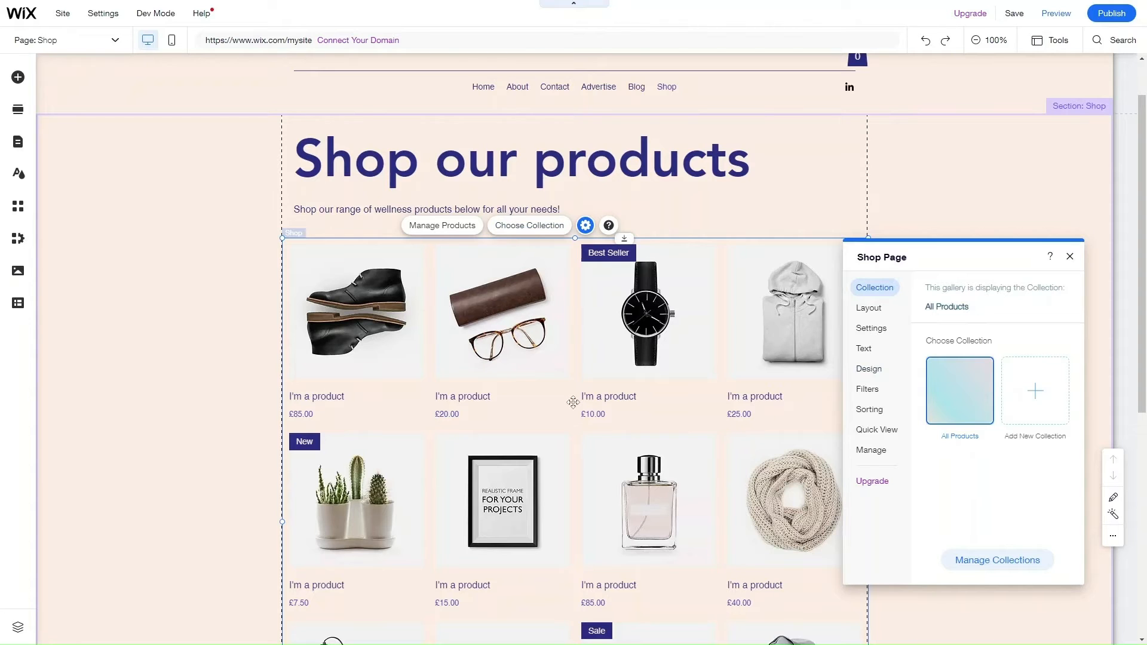
scroll(572, 402, up, 1)
scroll(572, 402, down, 2)
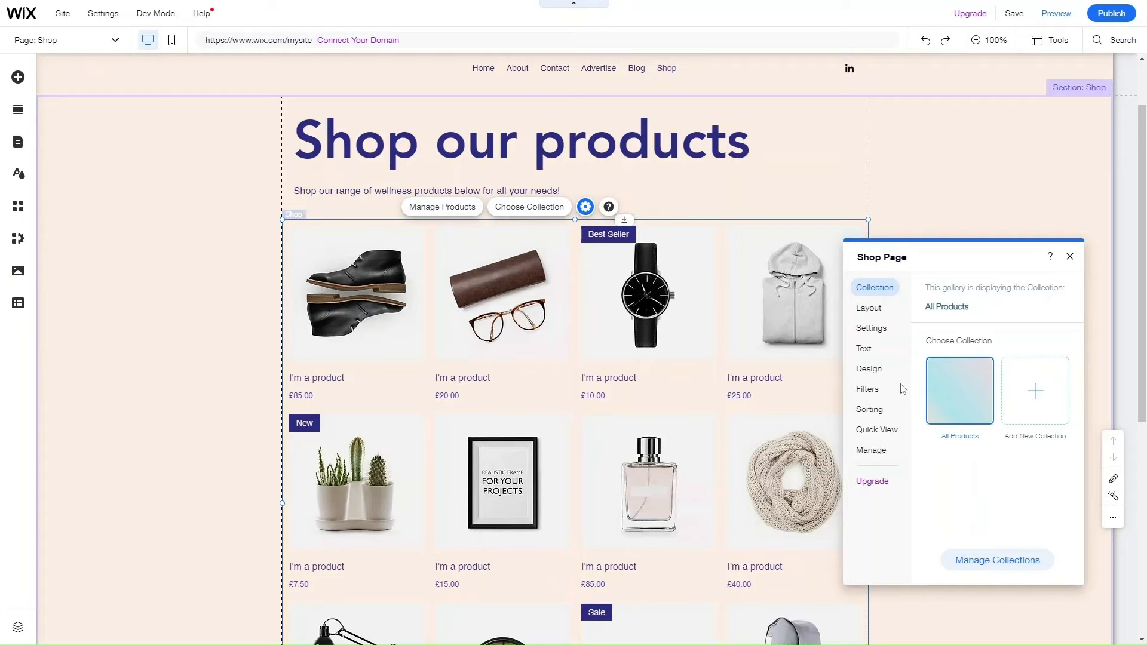
click(867, 308)
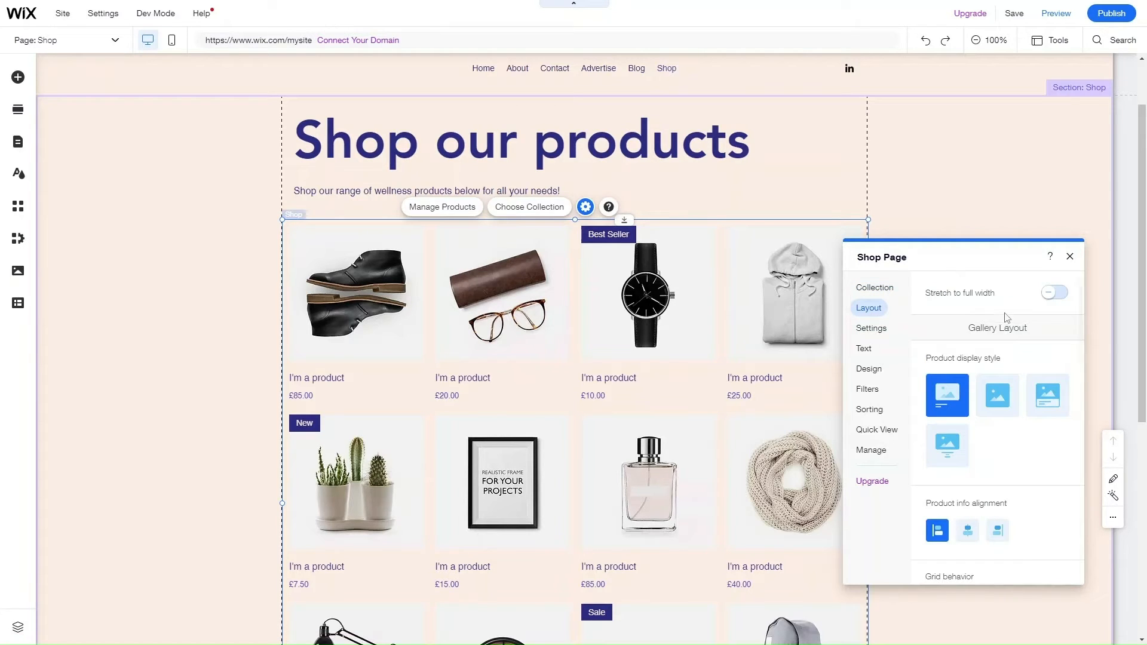
Step: Try stretching the product gallery to full width, and switch the stretch off again
scroll(985, 498, down, 1)
scroll(991, 453, up, 1)
click(1053, 294)
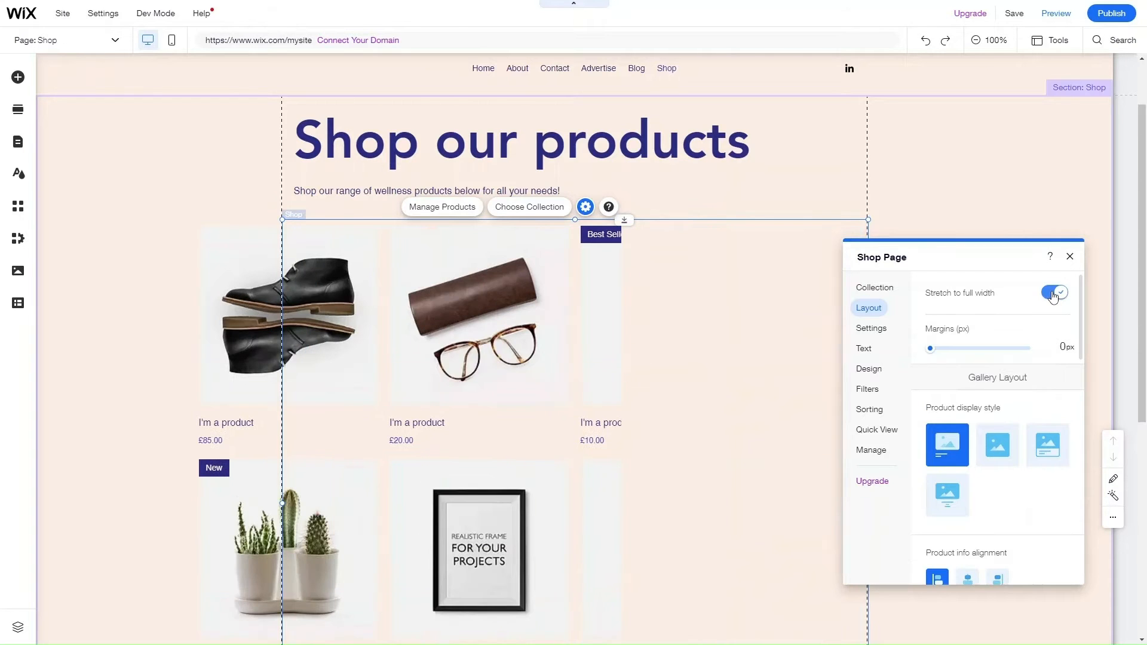
click(1053, 293)
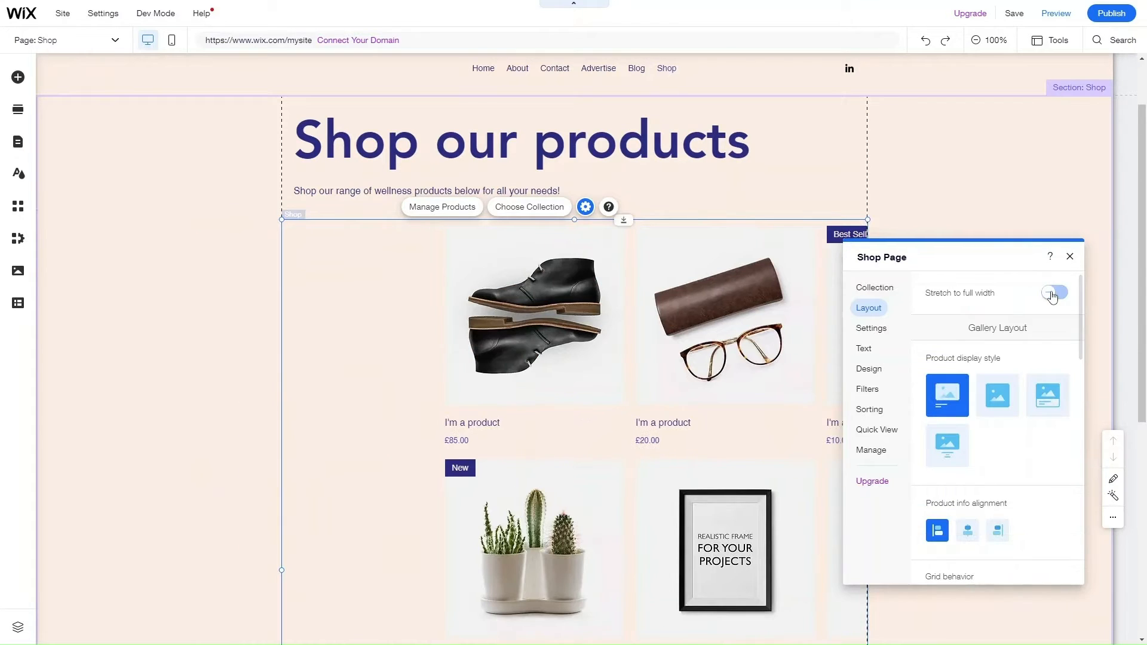
Step: Try the fourth product display style with centred product info on the gallery, and return to the first style
click(946, 459)
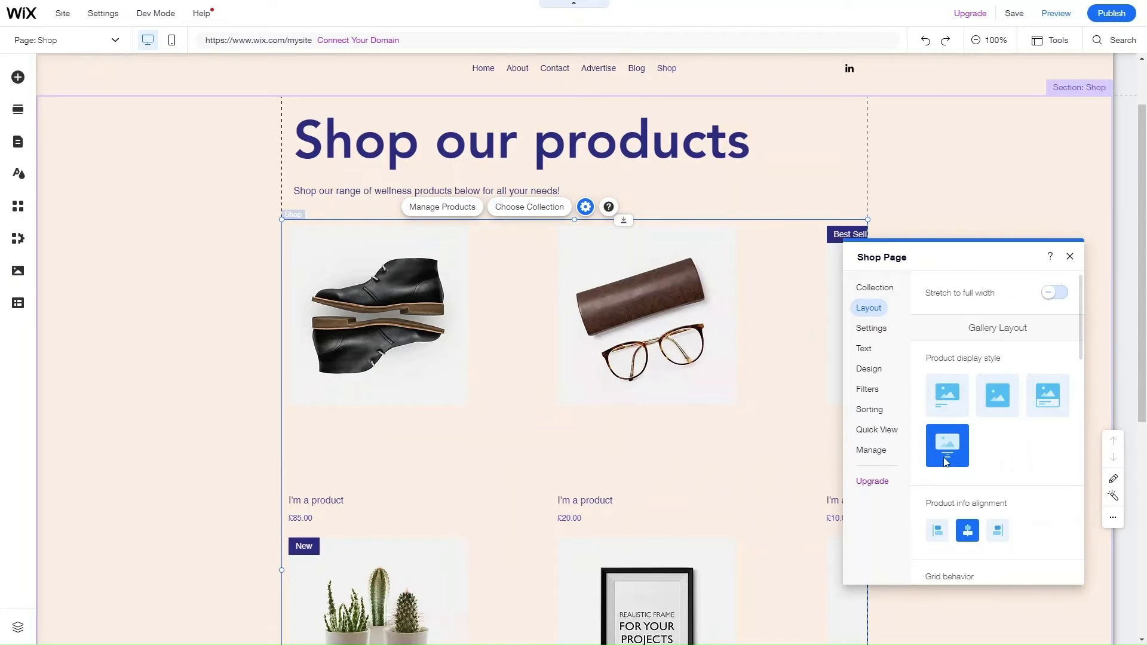
scroll(765, 478, down, 2)
scroll(836, 442, up, 1)
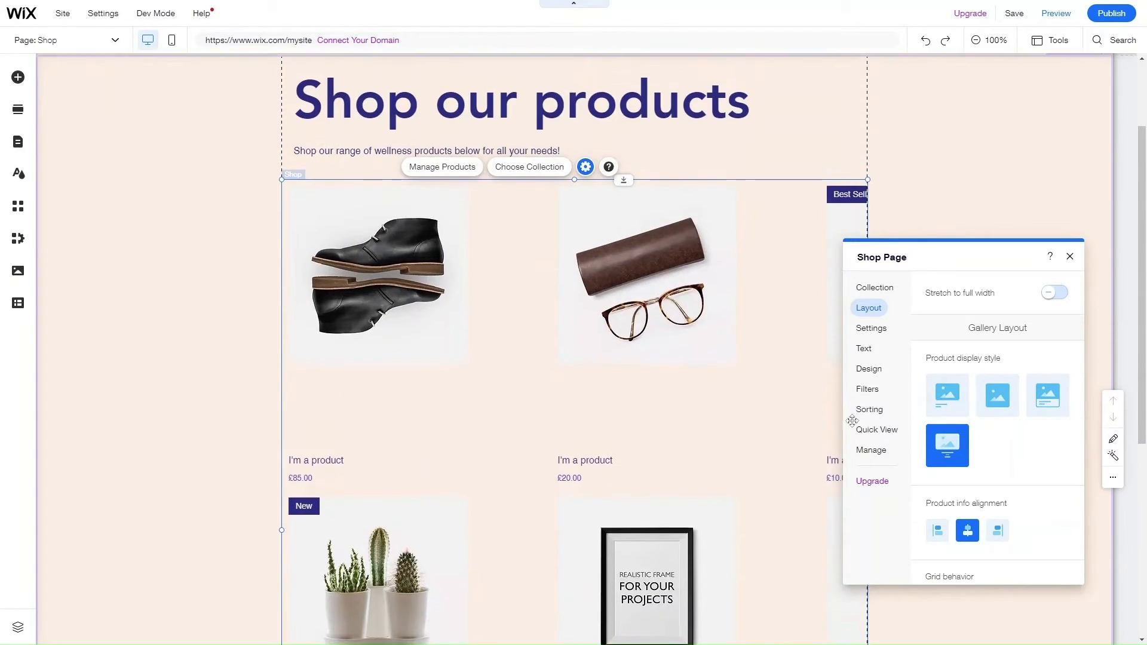
click(947, 395)
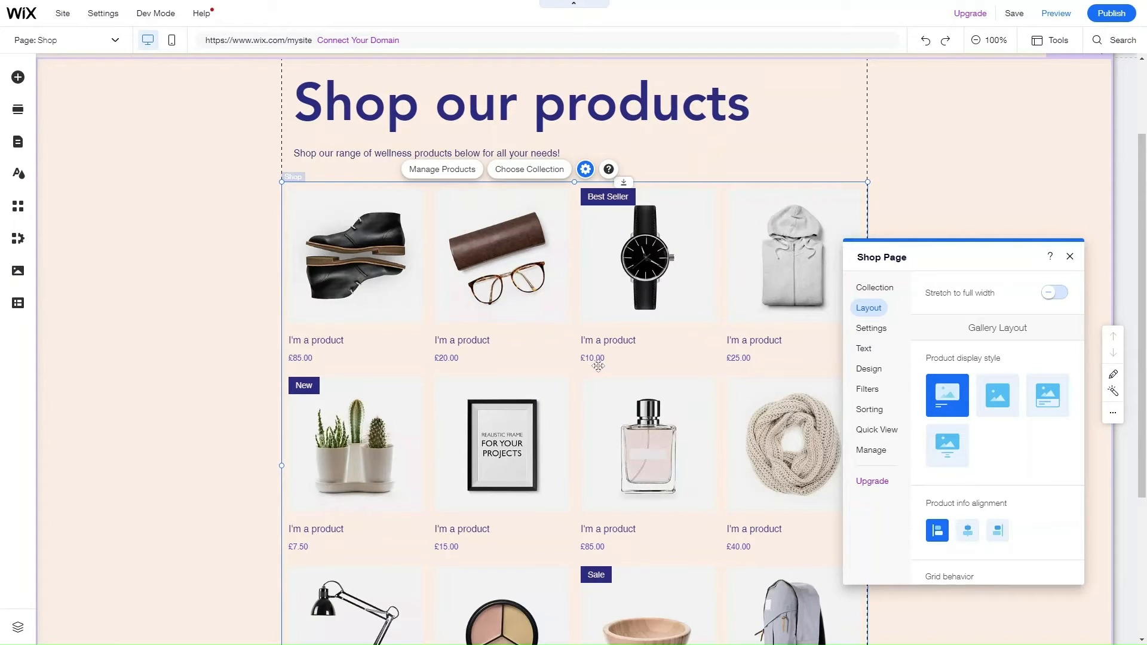
Step: Try right alignment for the gallery's product info and set the alignment to centred
click(967, 530)
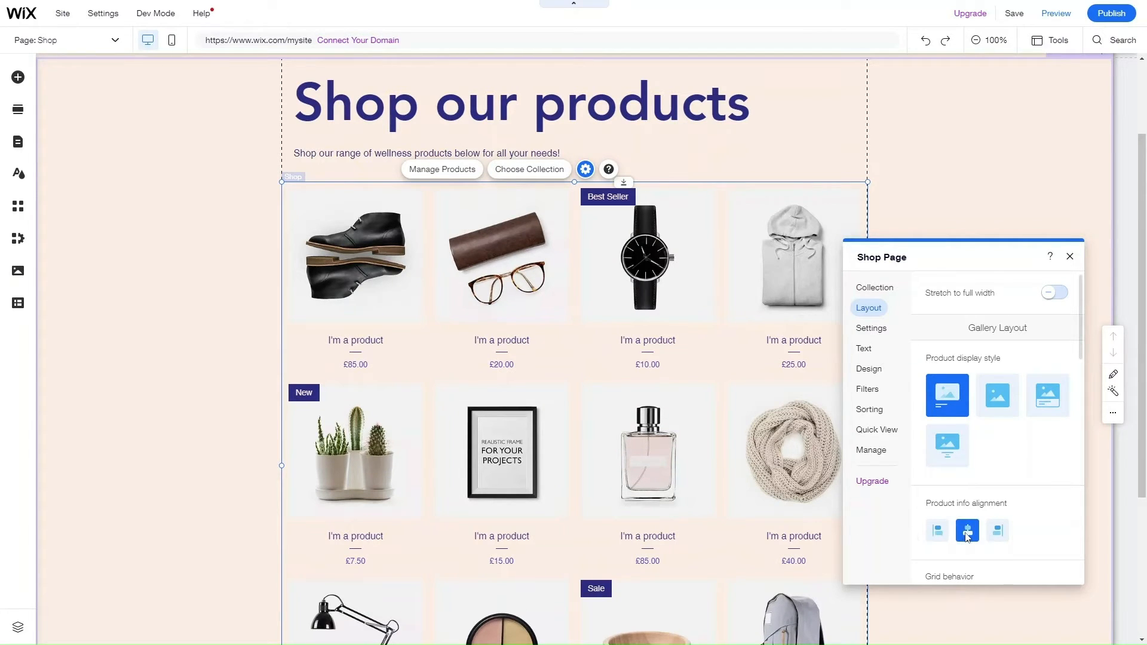
click(996, 536)
click(967, 531)
Step: Try the Side by Side image placement for the product gallery and return to Above Info
scroll(973, 534, down, 3)
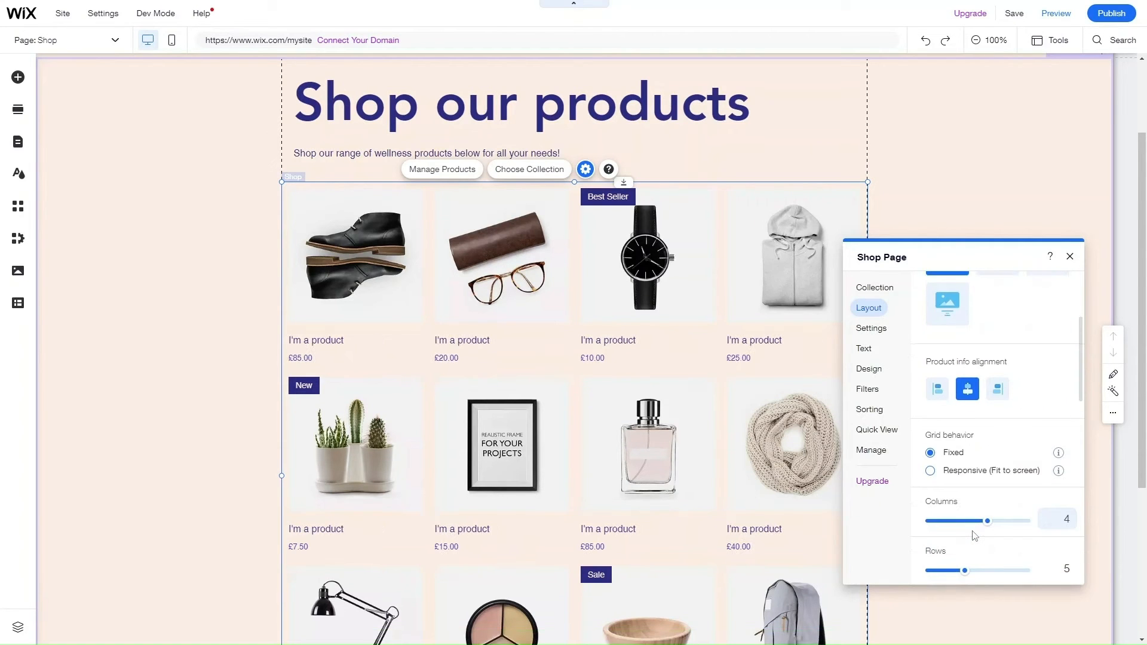
scroll(980, 525, down, 2)
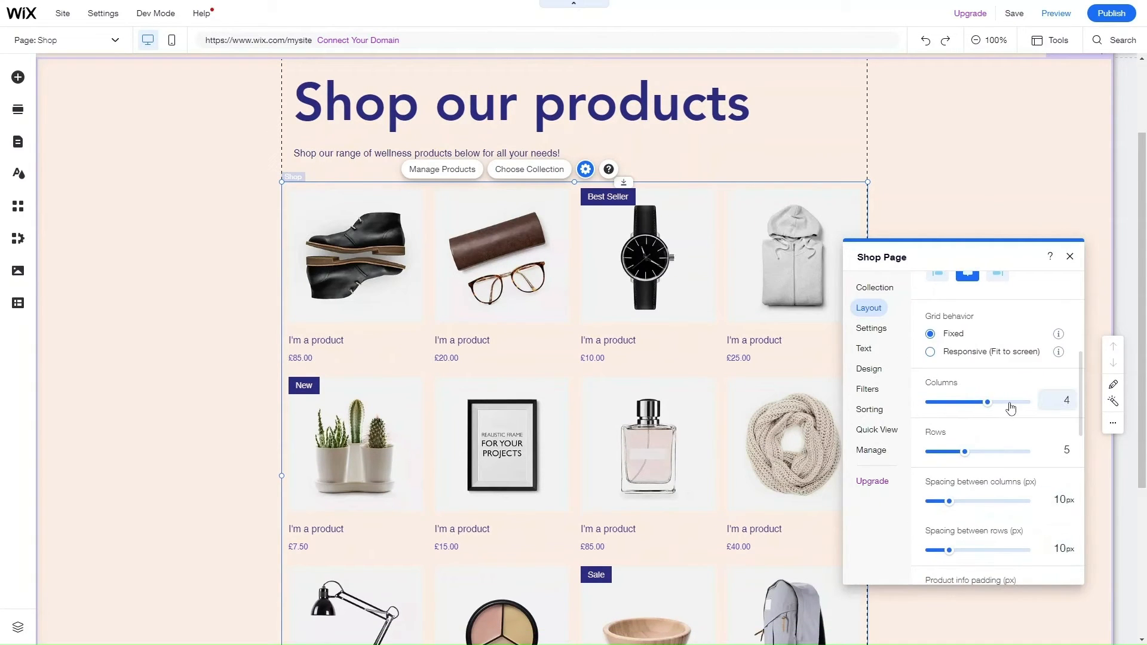
scroll(1013, 440, down, 2)
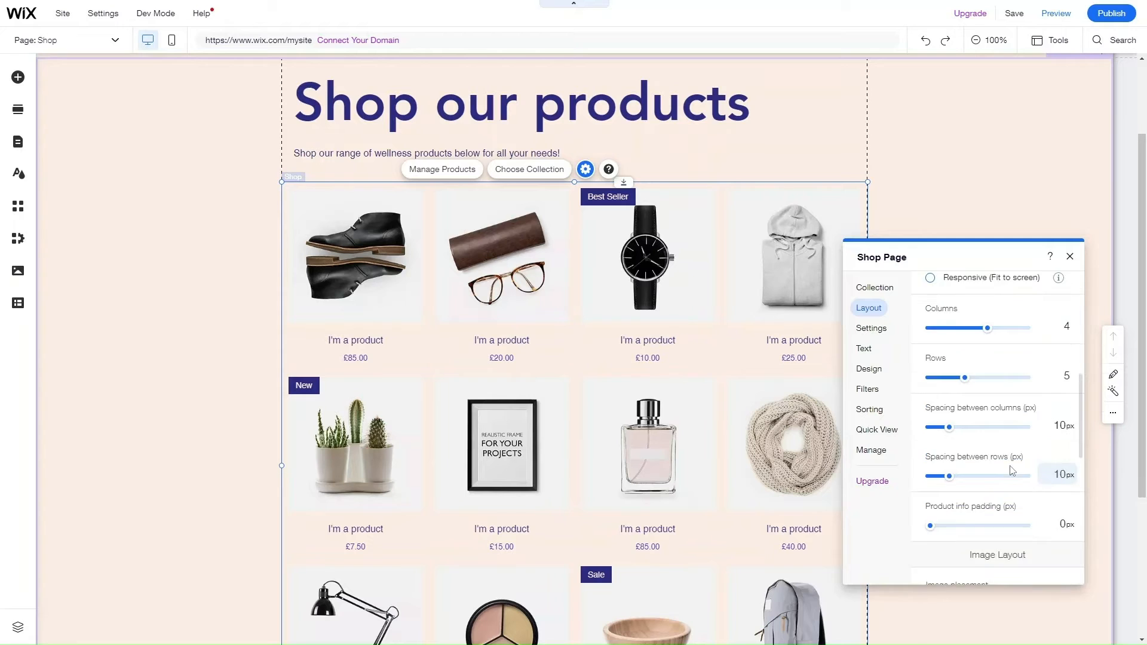
scroll(1011, 470, down, 3)
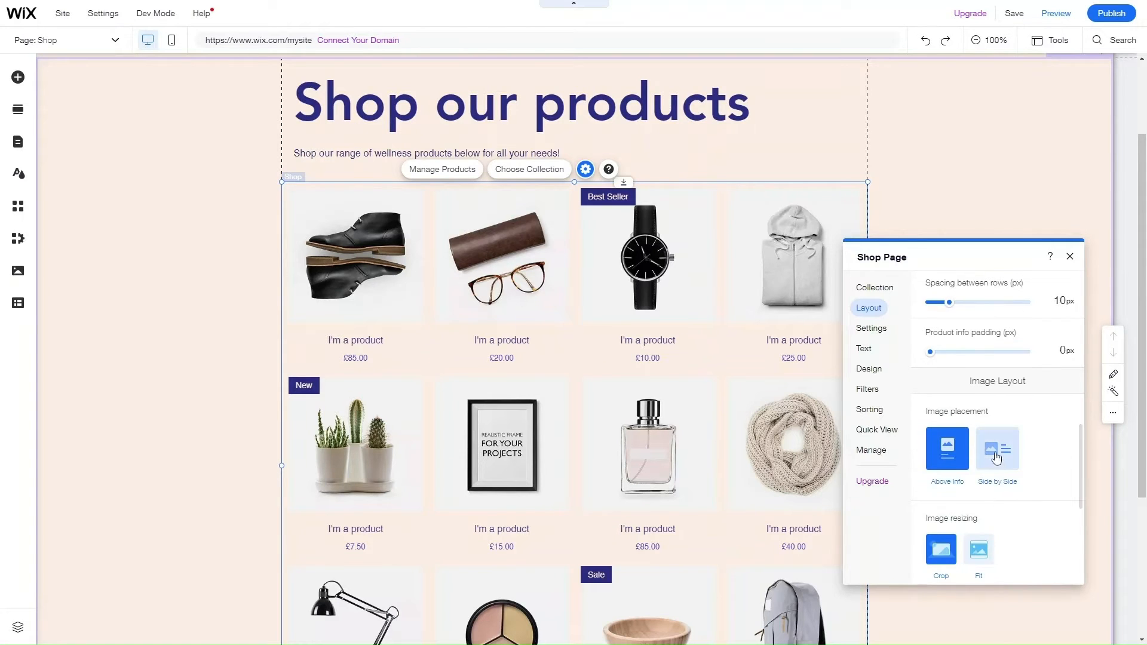
click(995, 455)
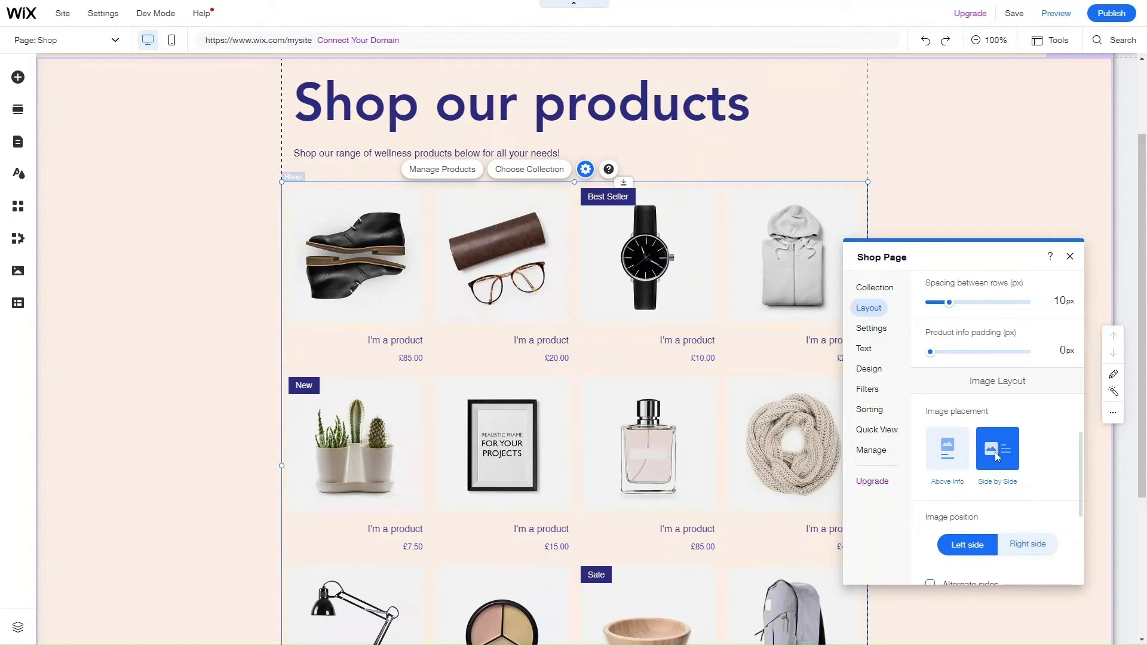
click(940, 462)
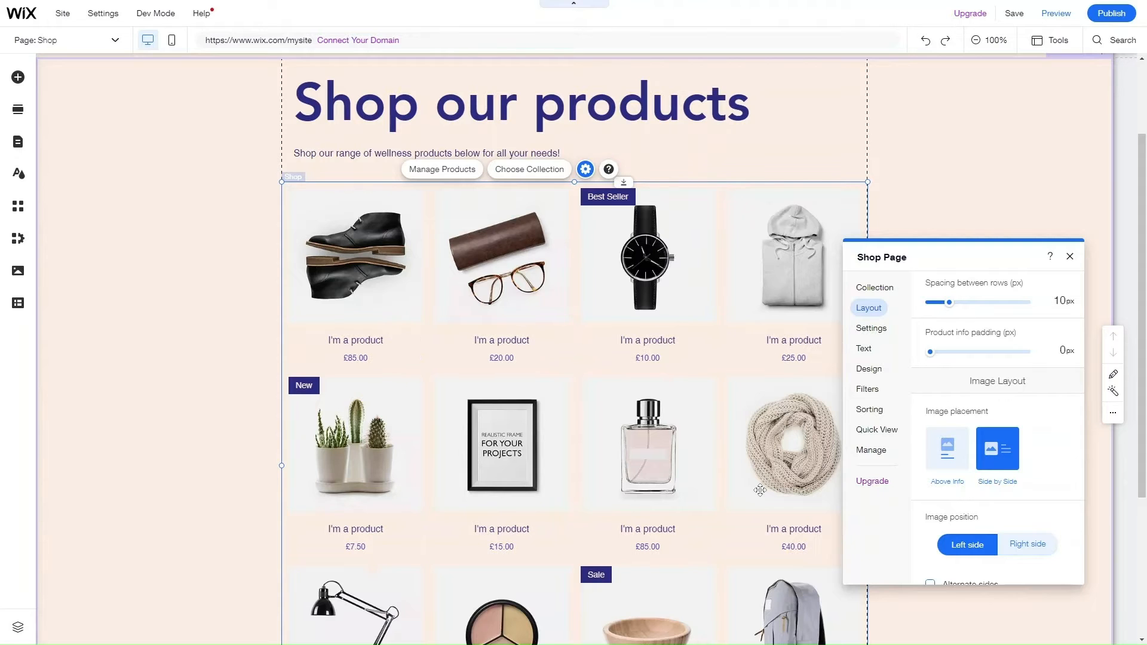
click(939, 461)
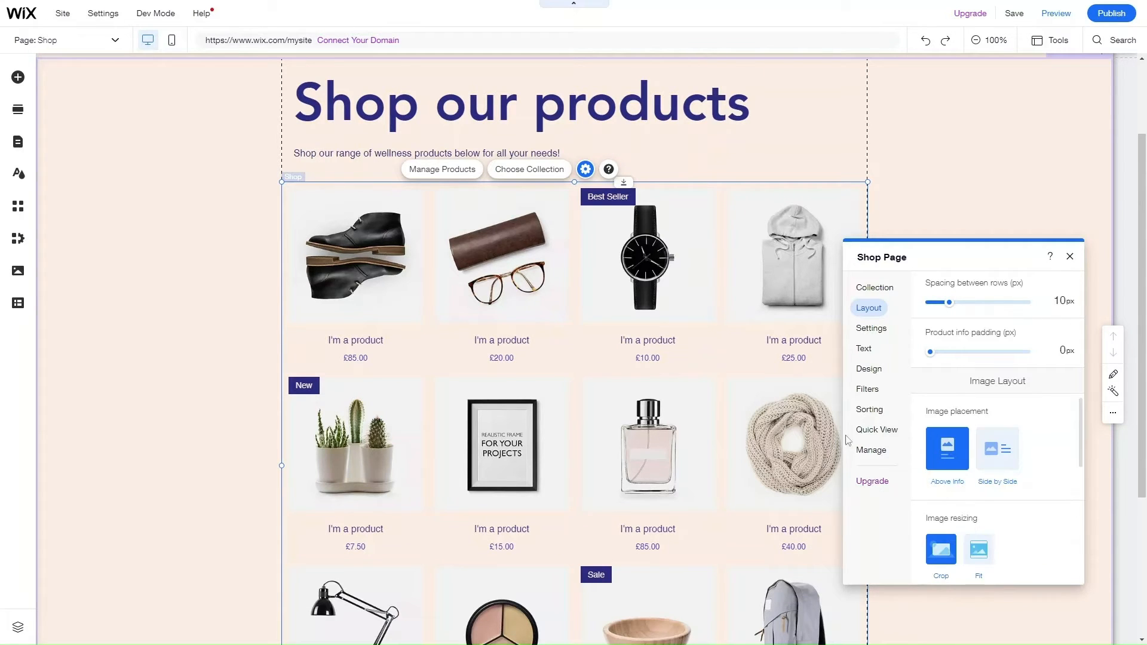
scroll(999, 523, down, 4)
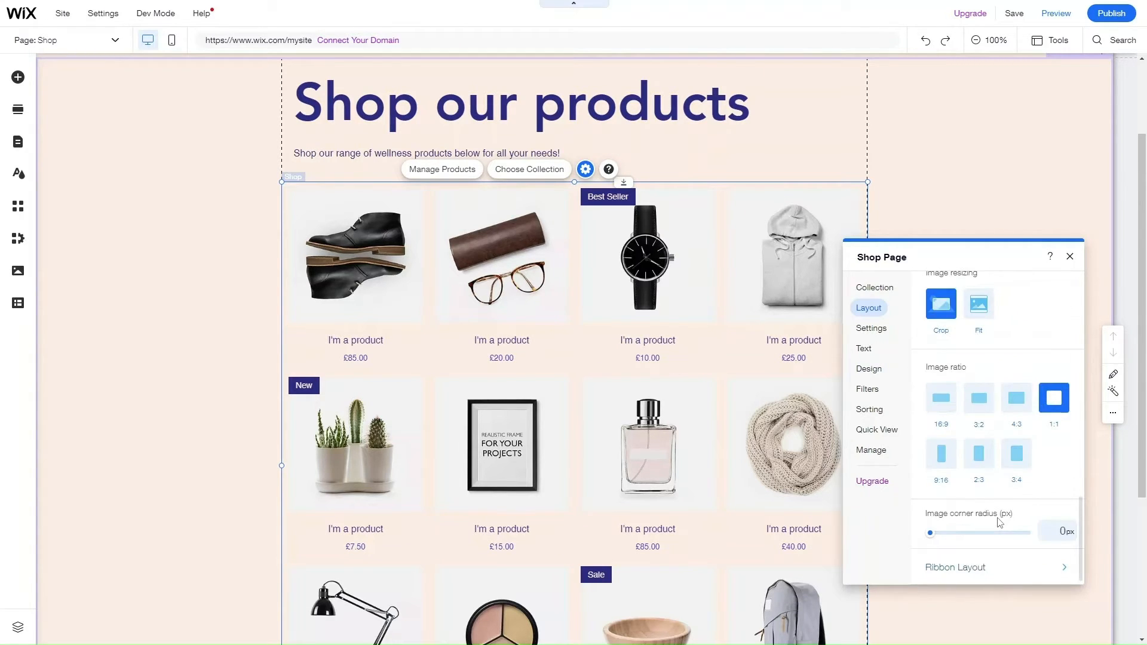
scroll(999, 523, up, 4)
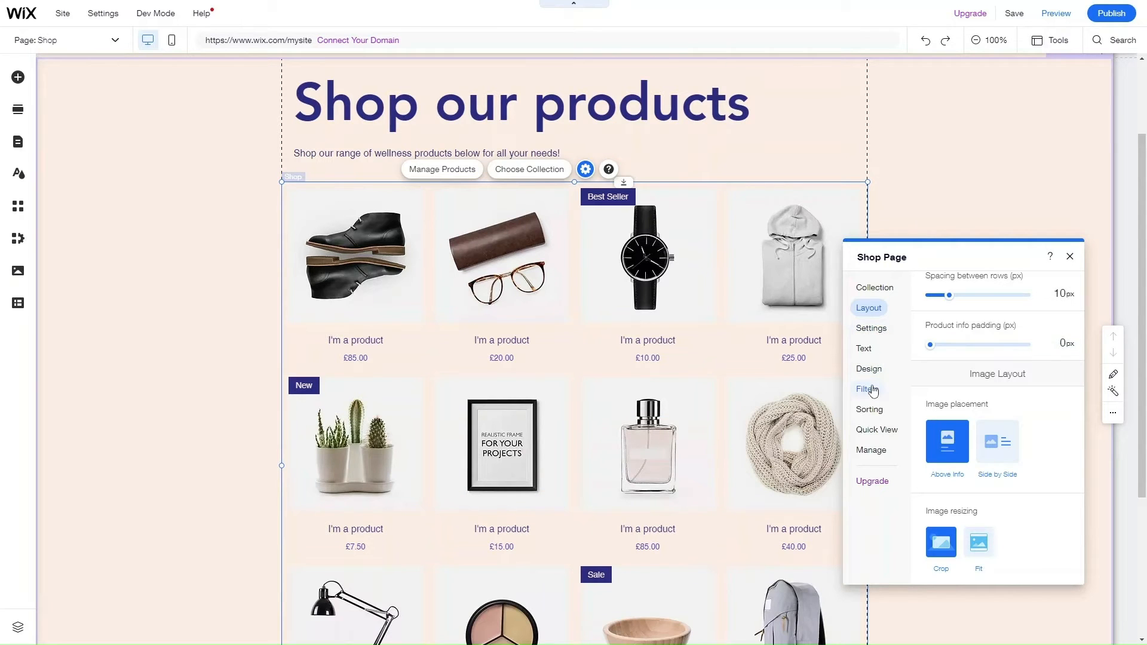
Step: Try showing the name and price divider on the gallery's products and switch it off again
click(871, 329)
scroll(947, 349, up, 5)
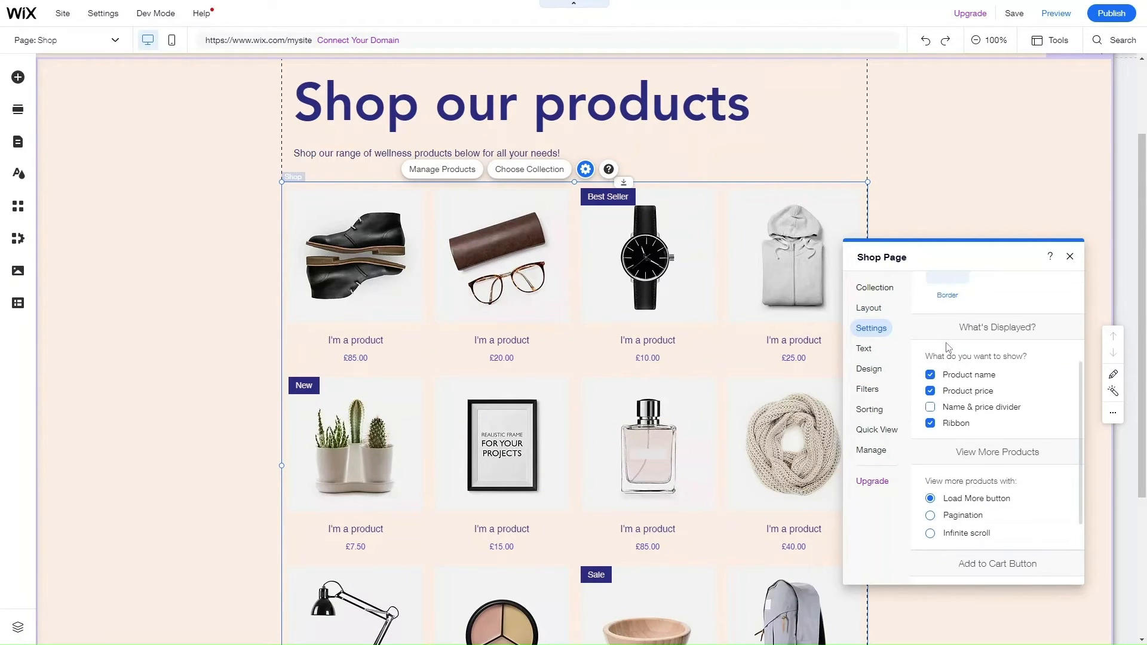
scroll(947, 350, down, 2)
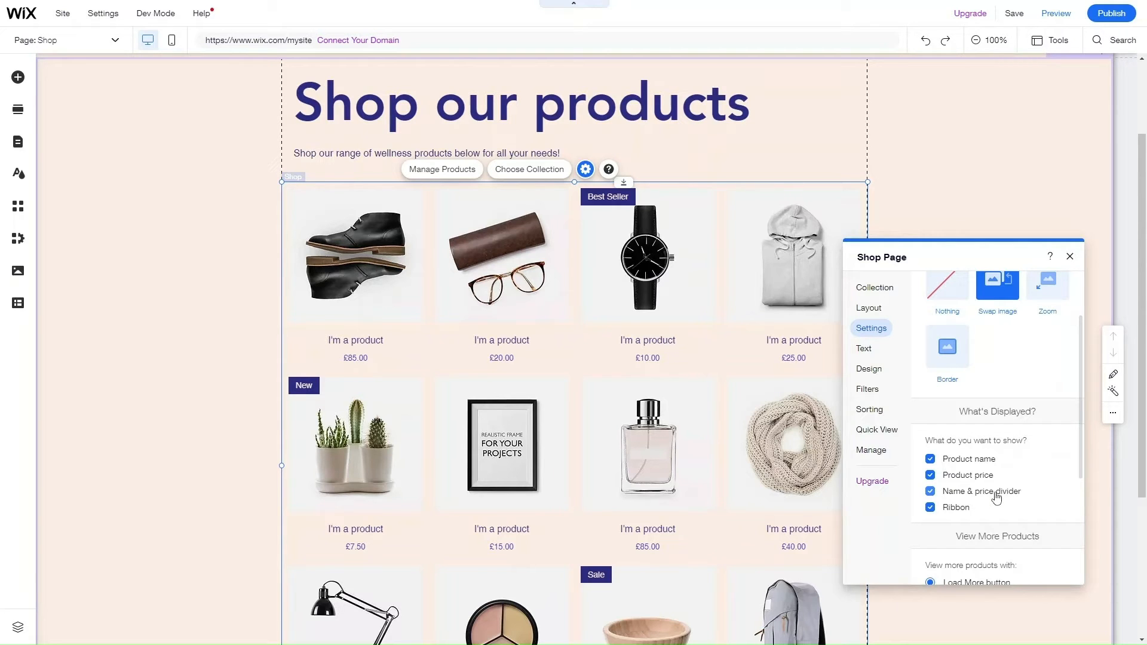
click(996, 496)
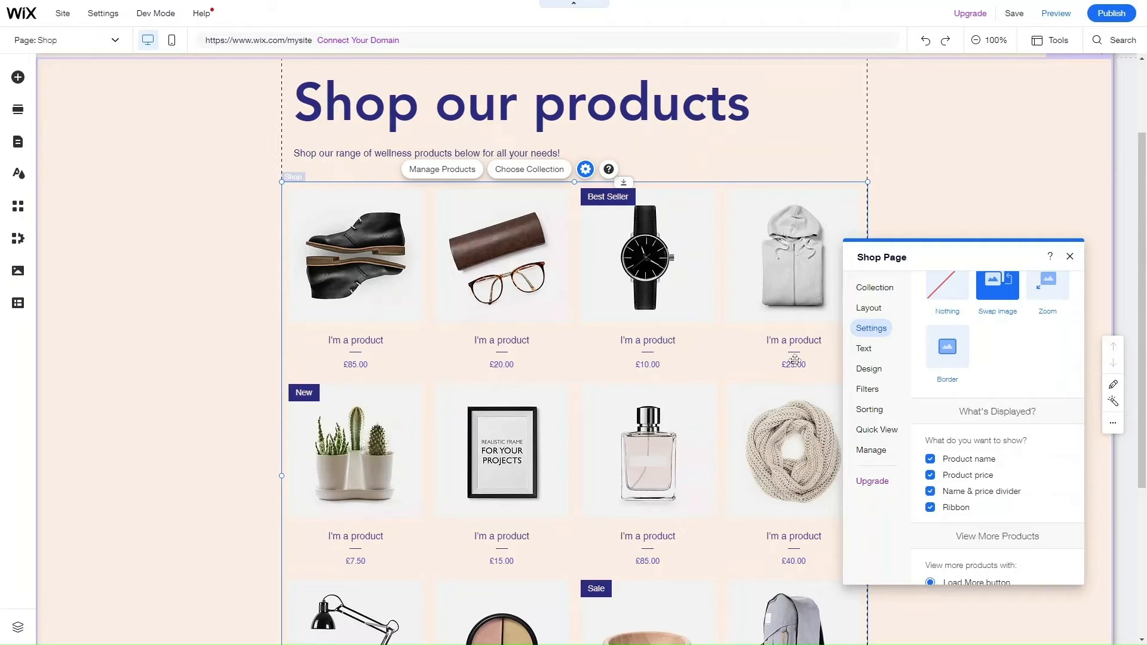
click(995, 493)
Step: Try hiding the product price and ribbon in the gallery and show them again
click(948, 476)
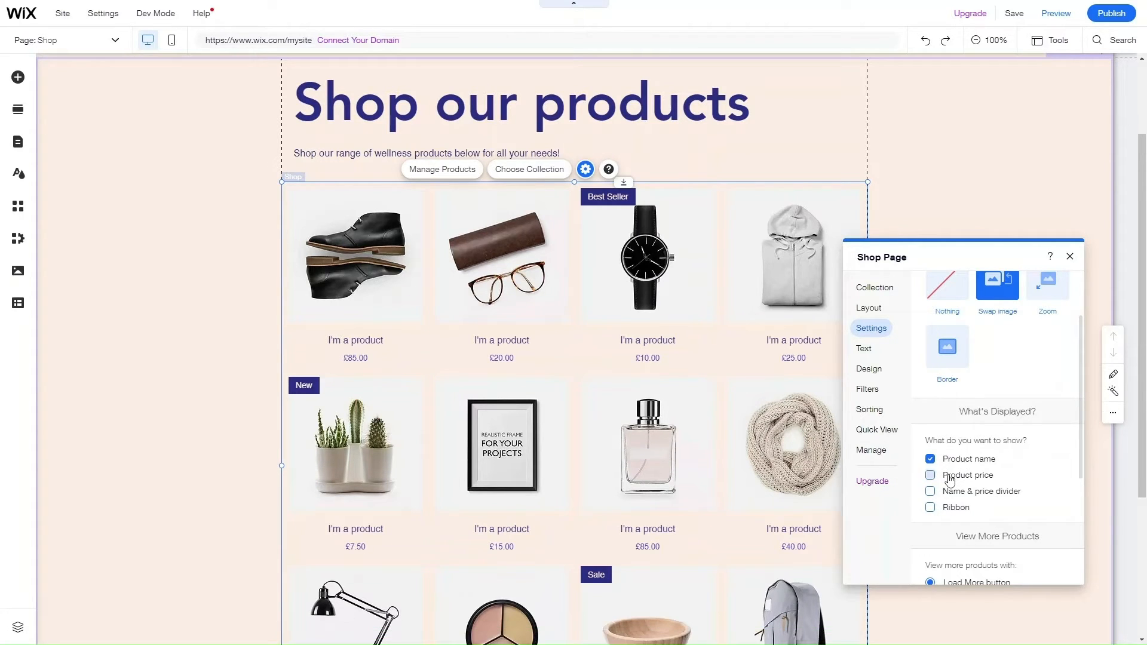
click(930, 507)
scroll(958, 511, down, 3)
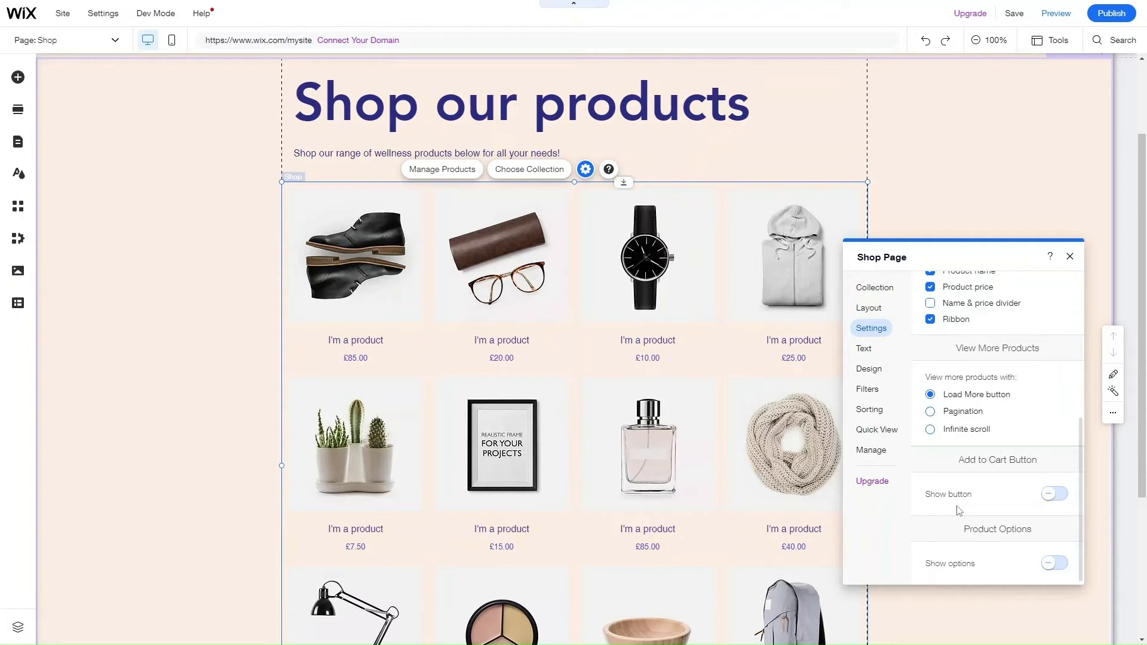
scroll(747, 512, down, 3)
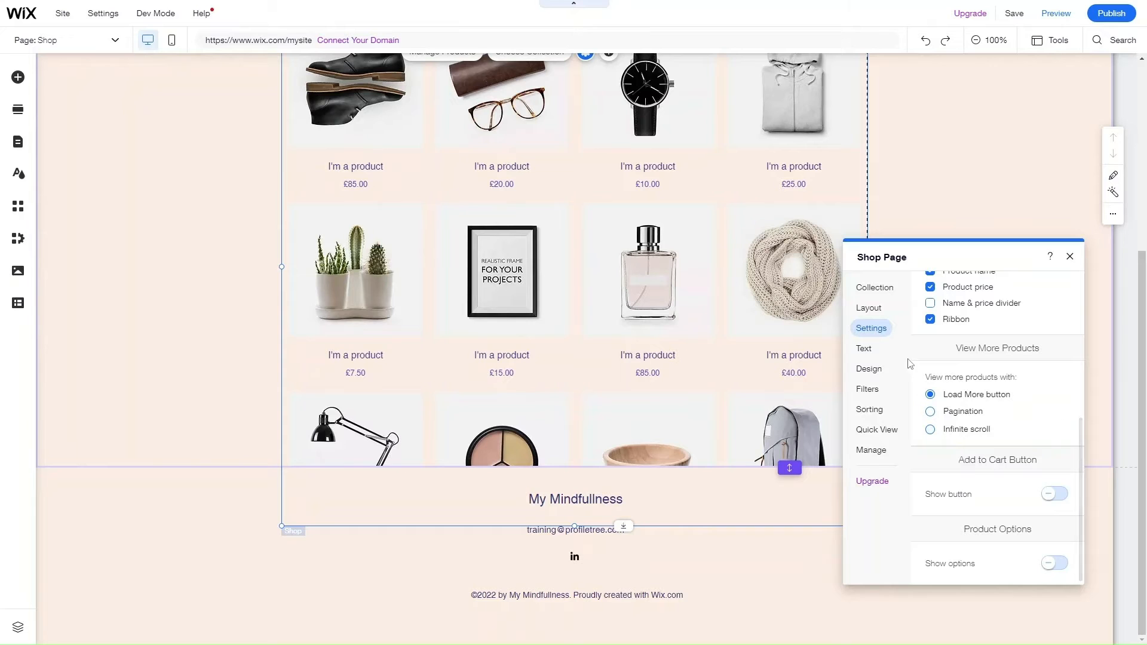
scroll(678, 310, up, 6)
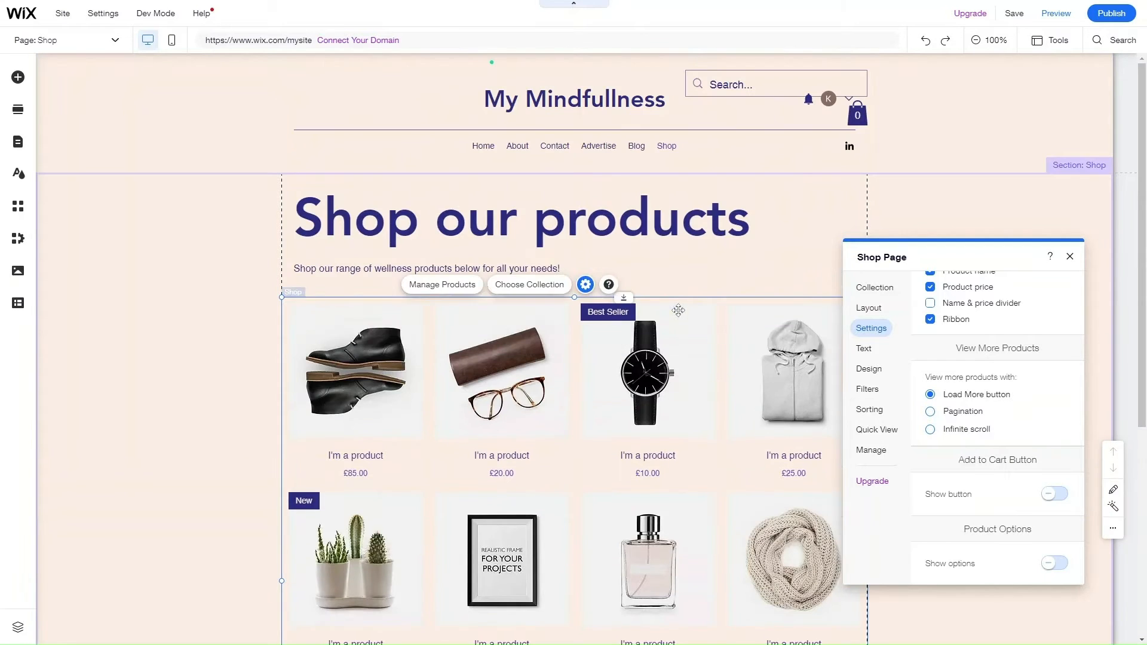
Step: Show filters on the Shop page's product gallery and review how the products rearrange around them
click(867, 390)
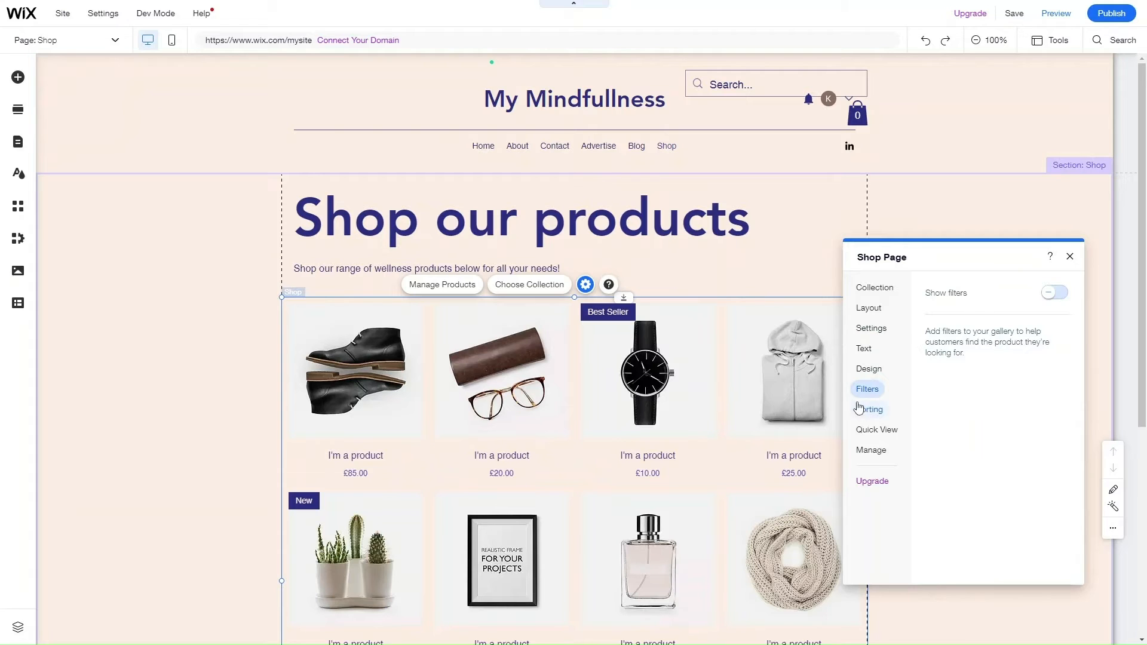
click(1056, 294)
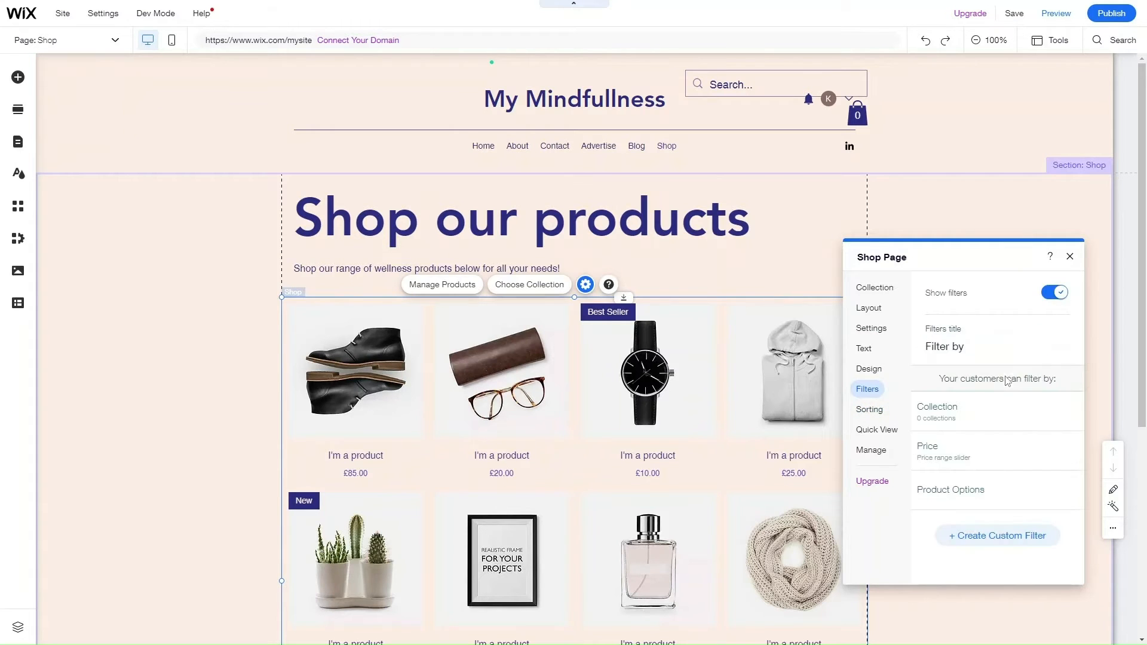
scroll(712, 499, down, 3)
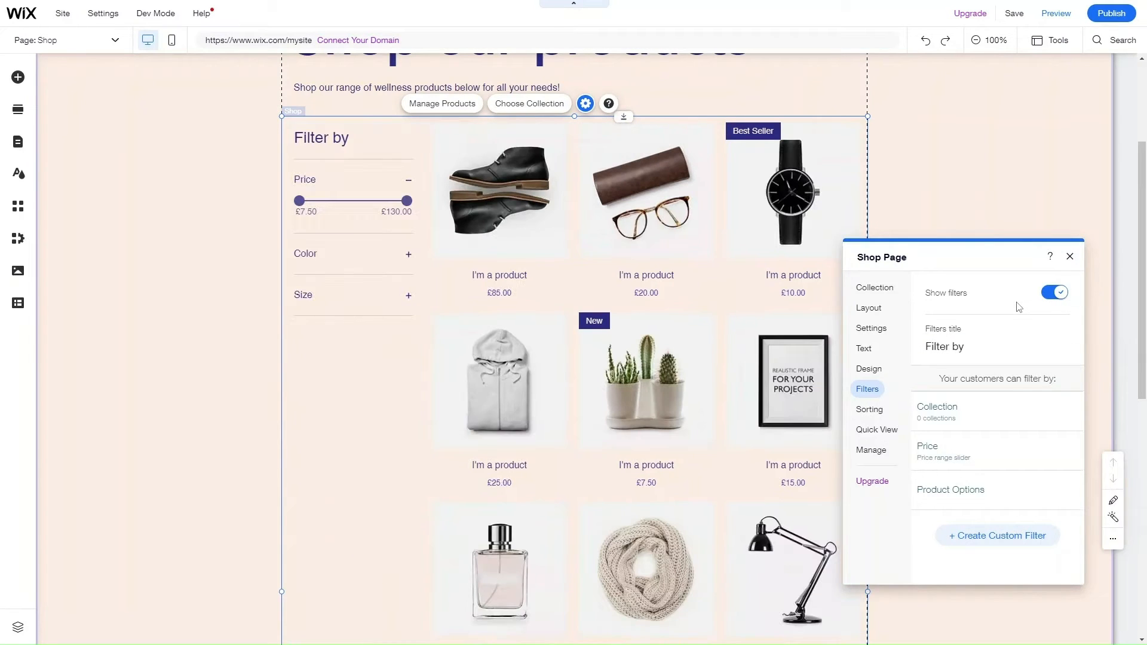
scroll(597, 278, up, 2)
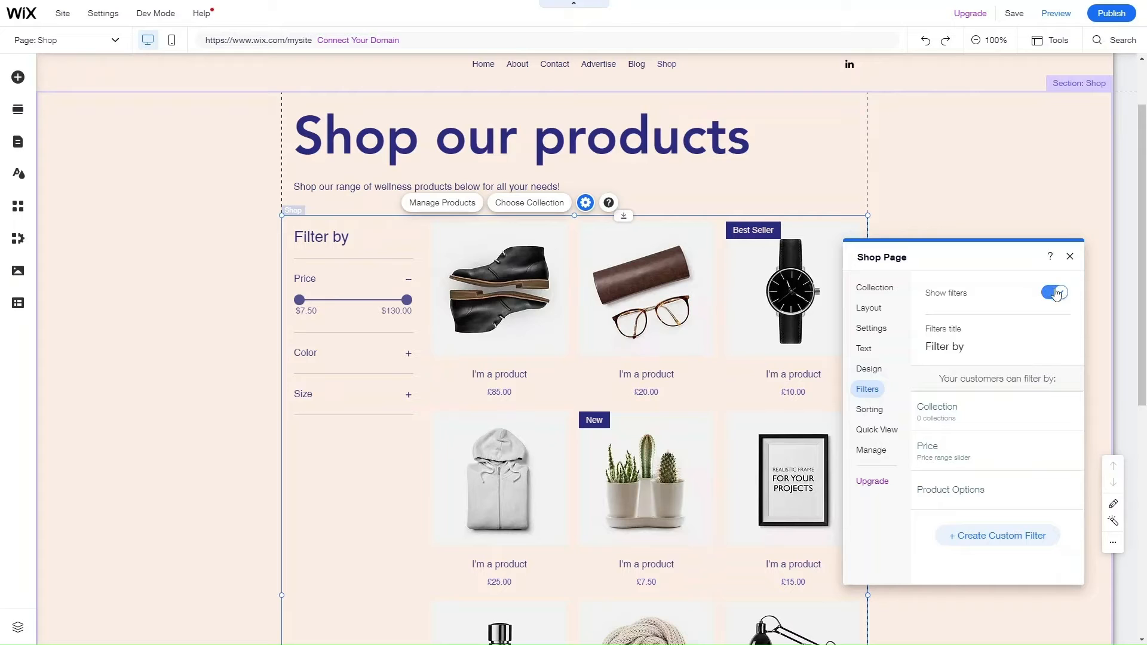
scroll(523, 427, down, 5)
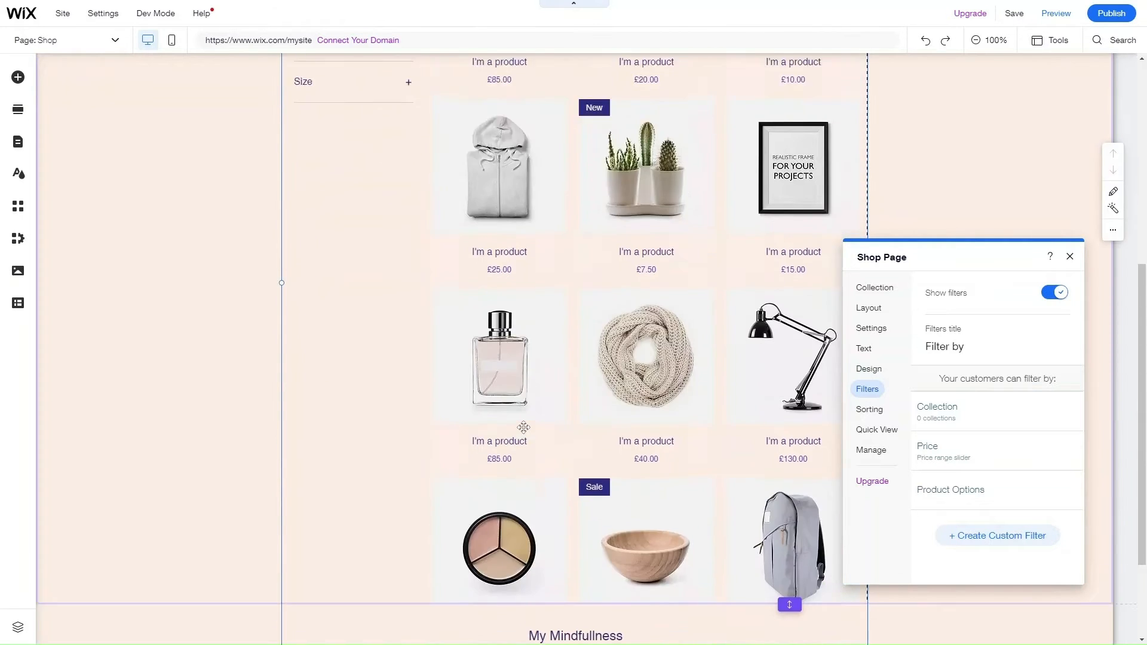
scroll(523, 427, up, 6)
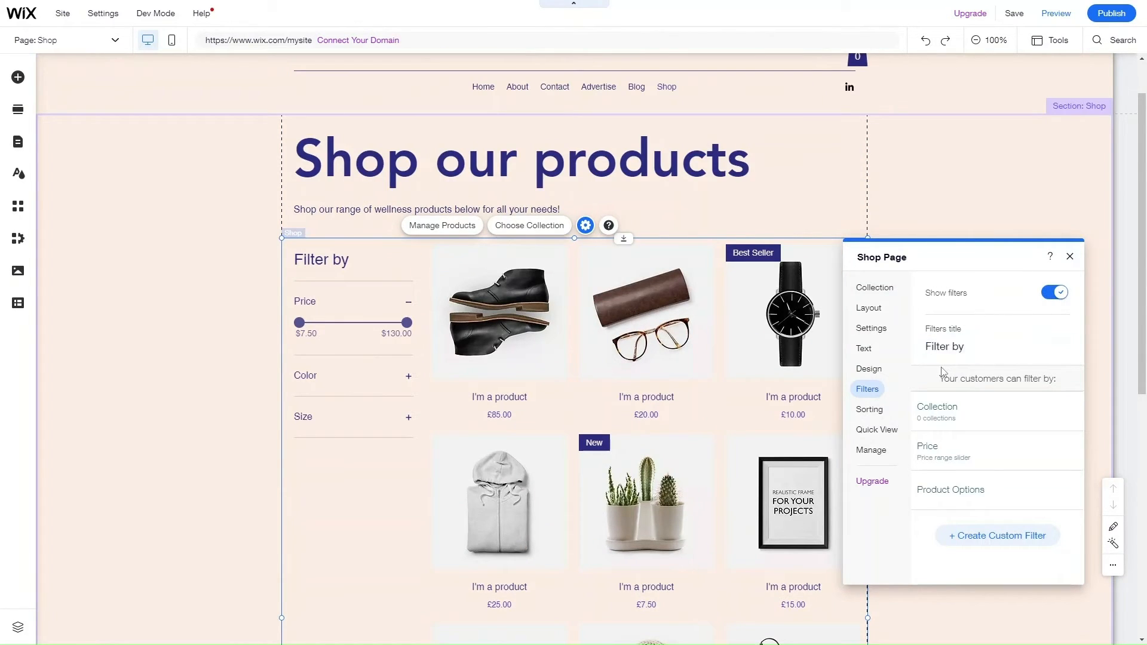
Step: Show sorting options on the product gallery and move the settings window clear of the Sort by list
click(869, 410)
click(1052, 294)
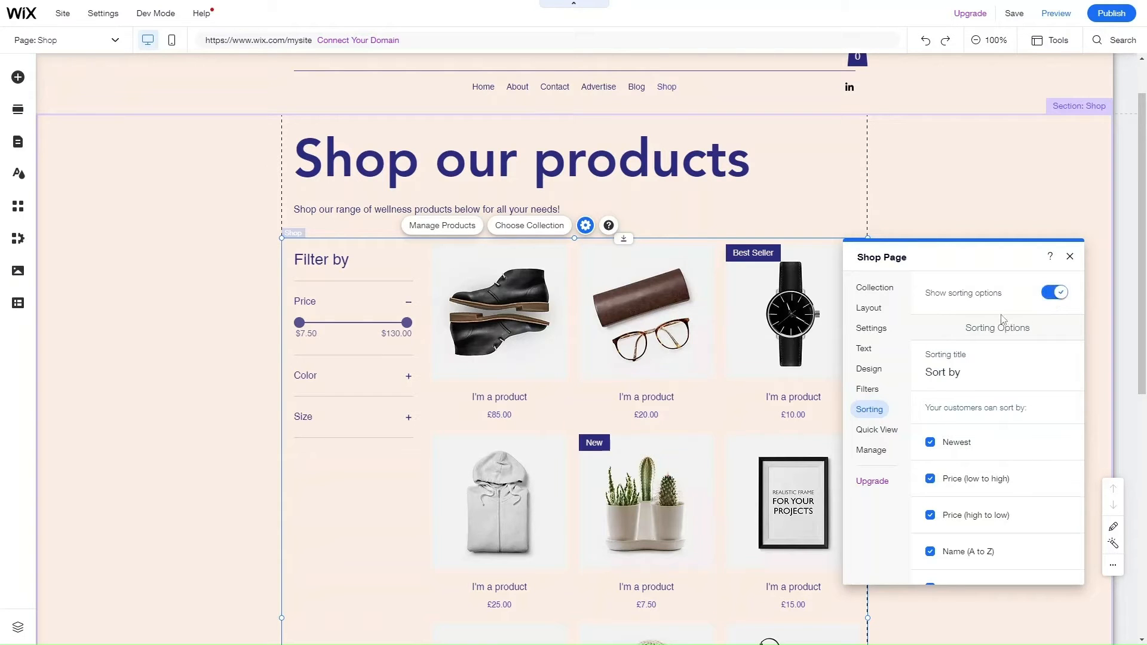
scroll(967, 447, down, 1)
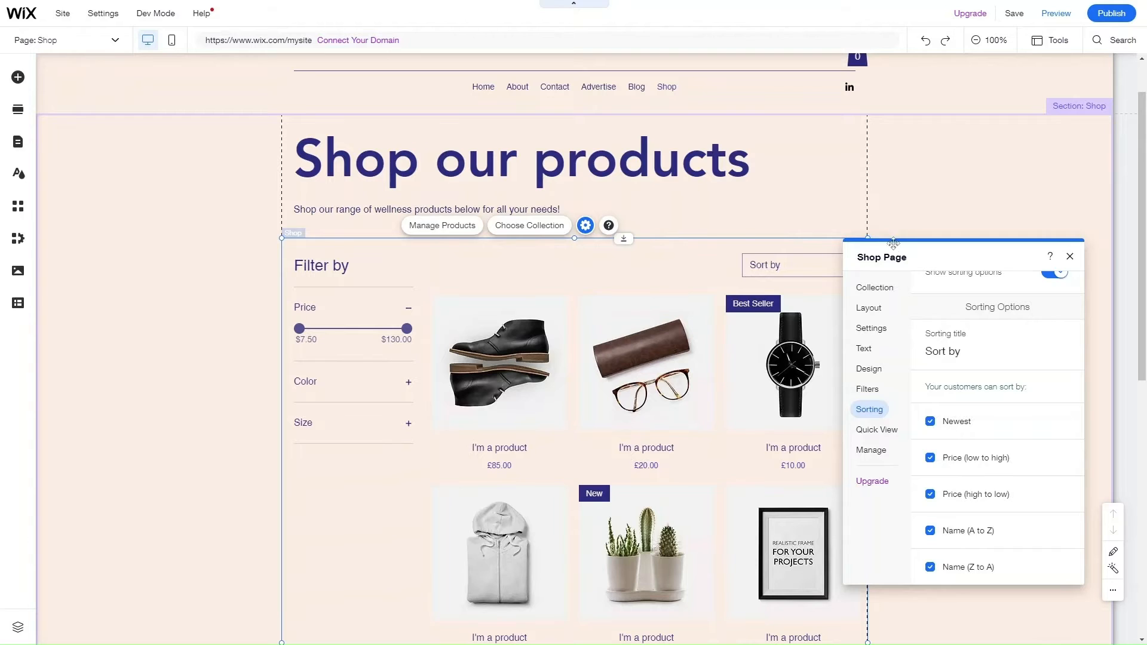
drag(892, 252, 920, 149)
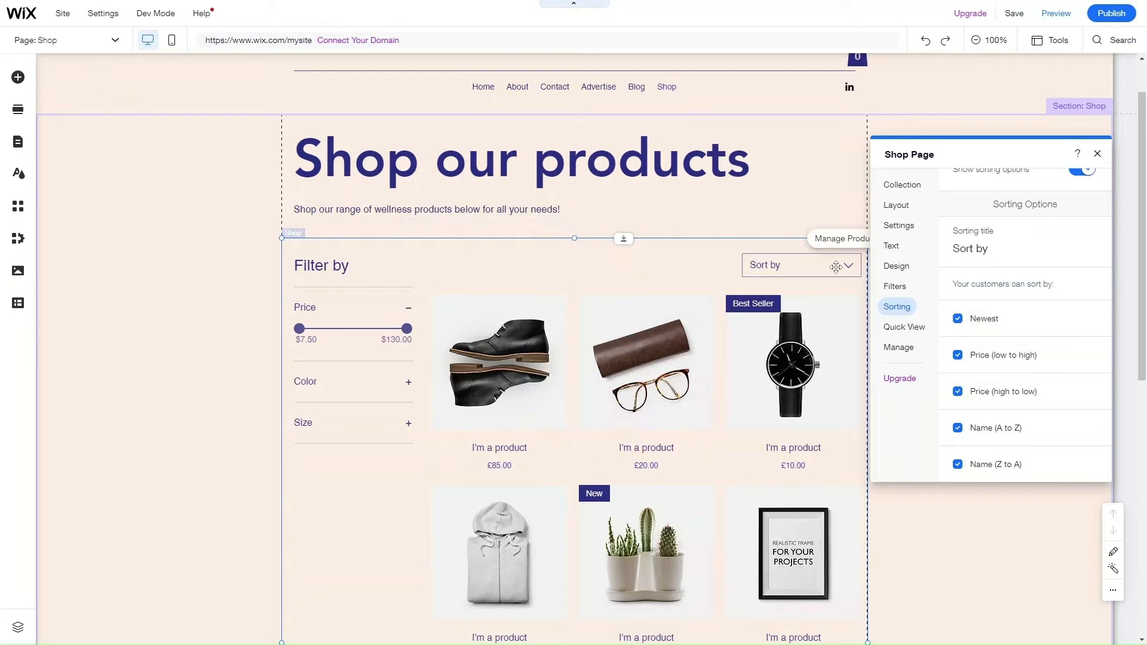
scroll(972, 264, up, 1)
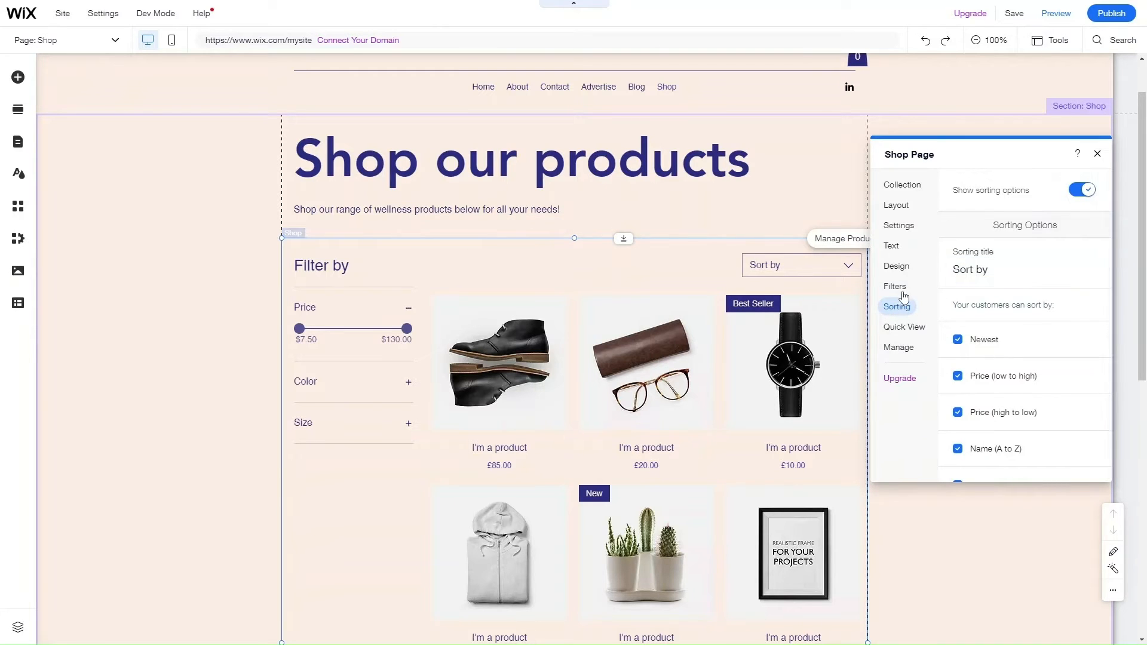
Step: Examine the gallery's design options, from background and filter colours down to ribbons and the Quick View button
click(894, 266)
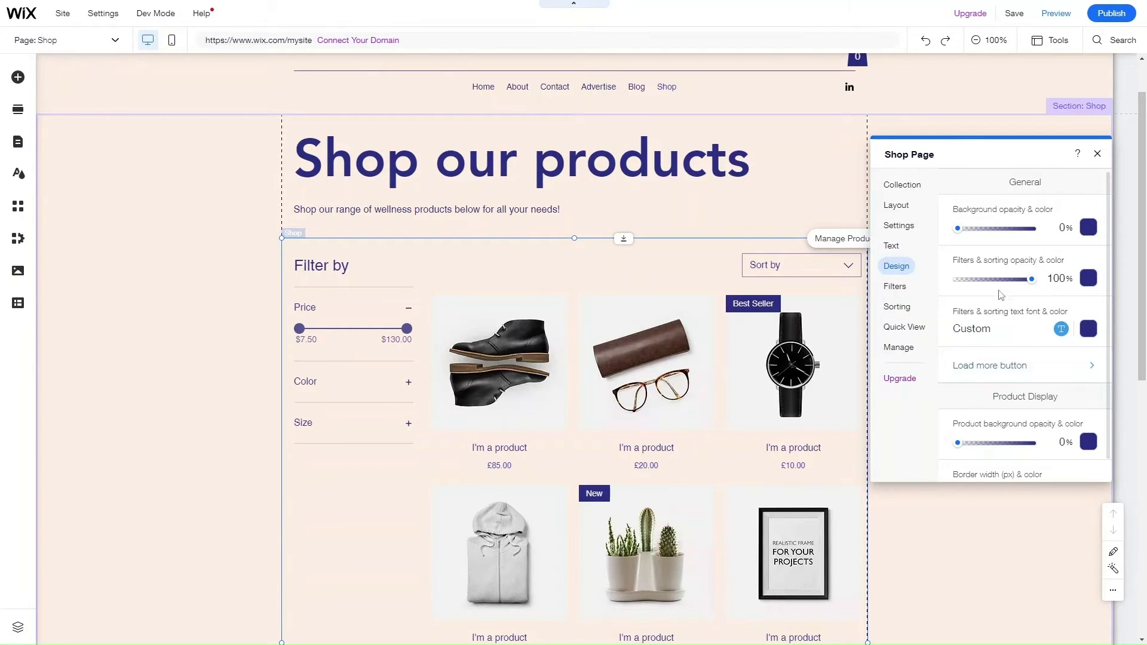
scroll(1001, 294, down, 1)
scroll(1016, 344, down, 3)
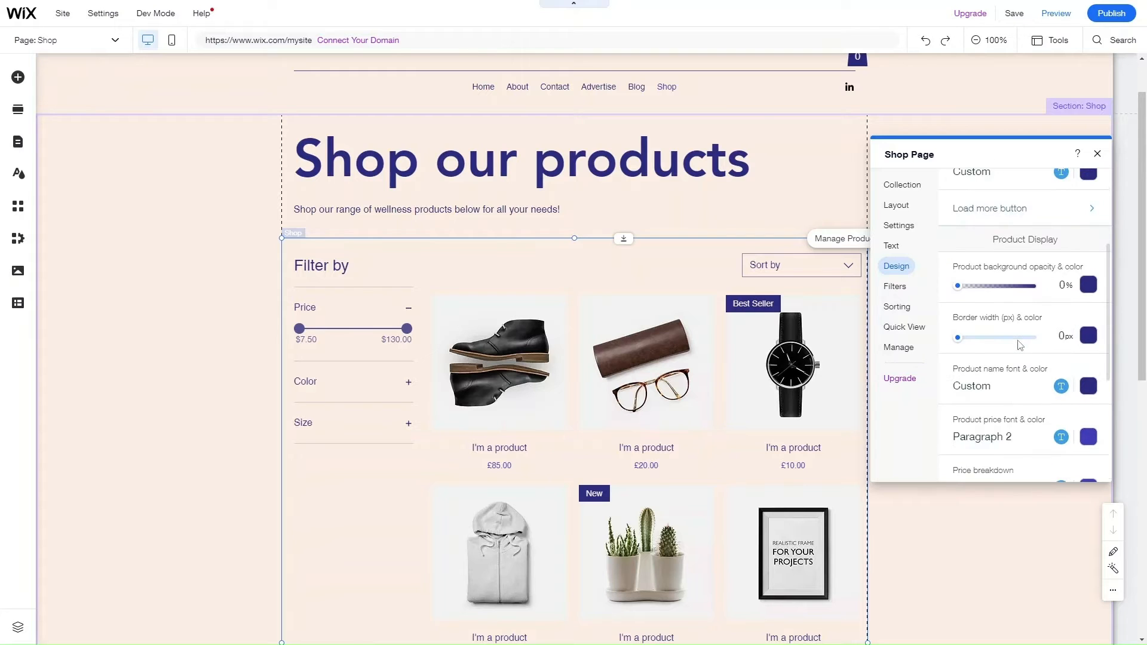
scroll(1018, 345, down, 3)
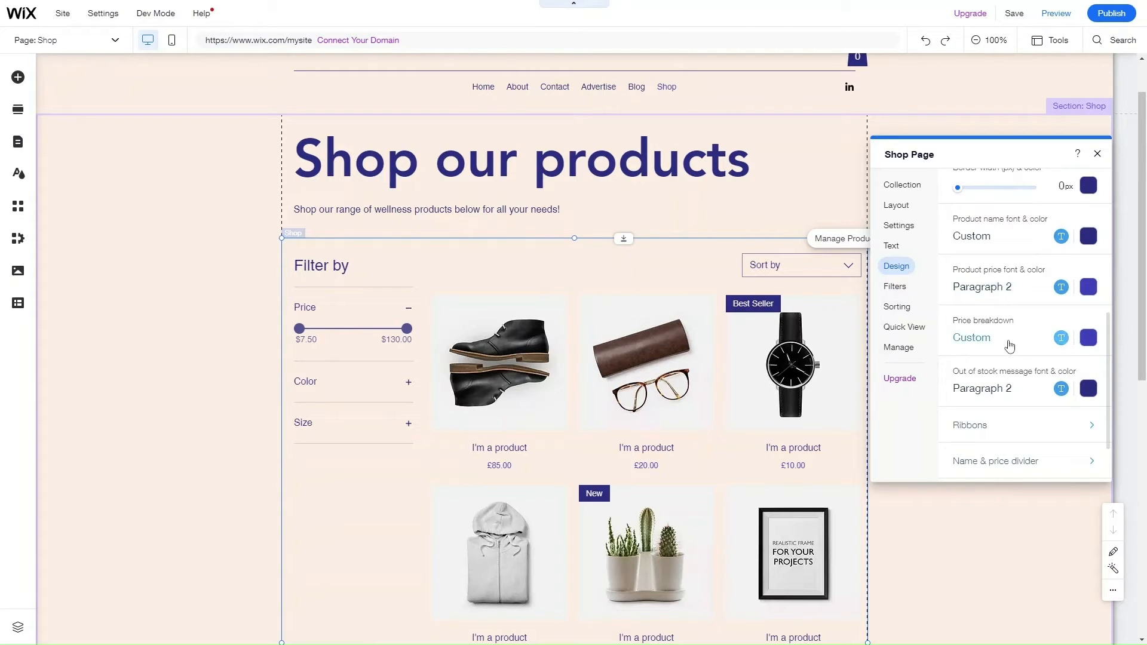
scroll(1008, 346, down, 1)
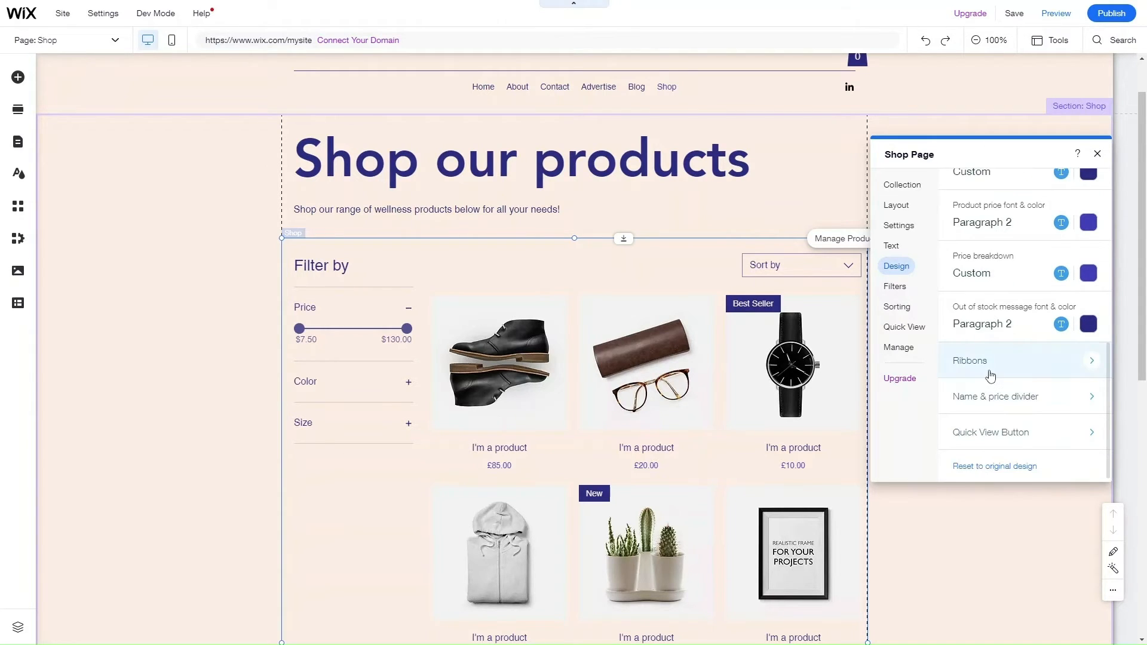
Step: Examine the gallery's Out of Stock and Load More text settings and look over the Shop page
click(891, 247)
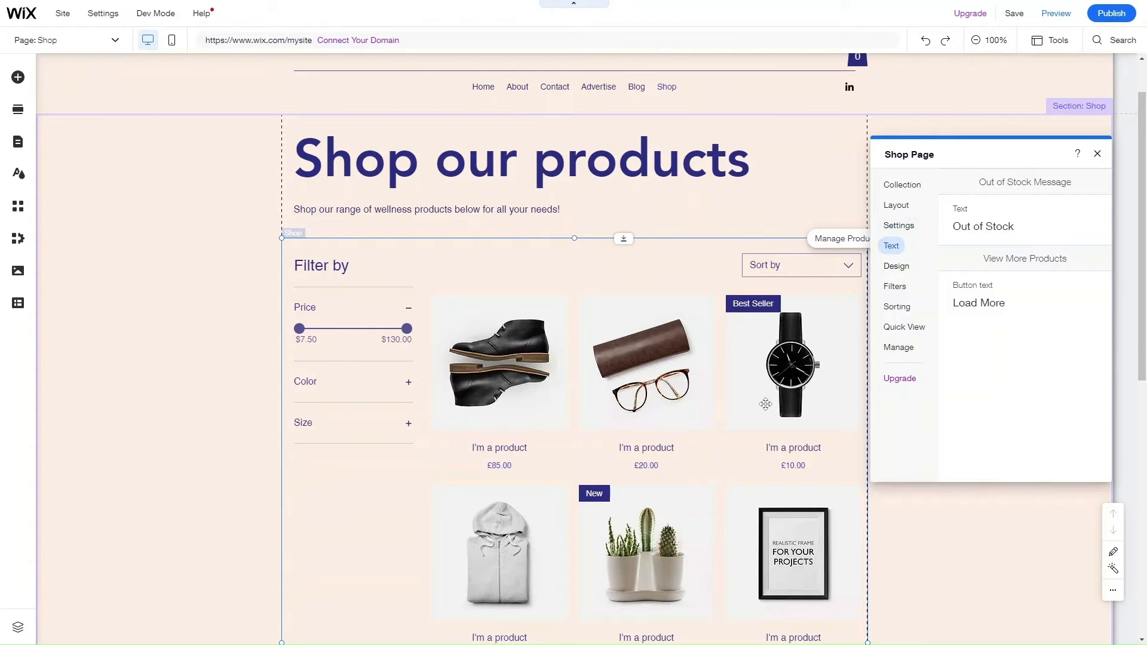
scroll(707, 501, down, 8)
scroll(707, 501, up, 10)
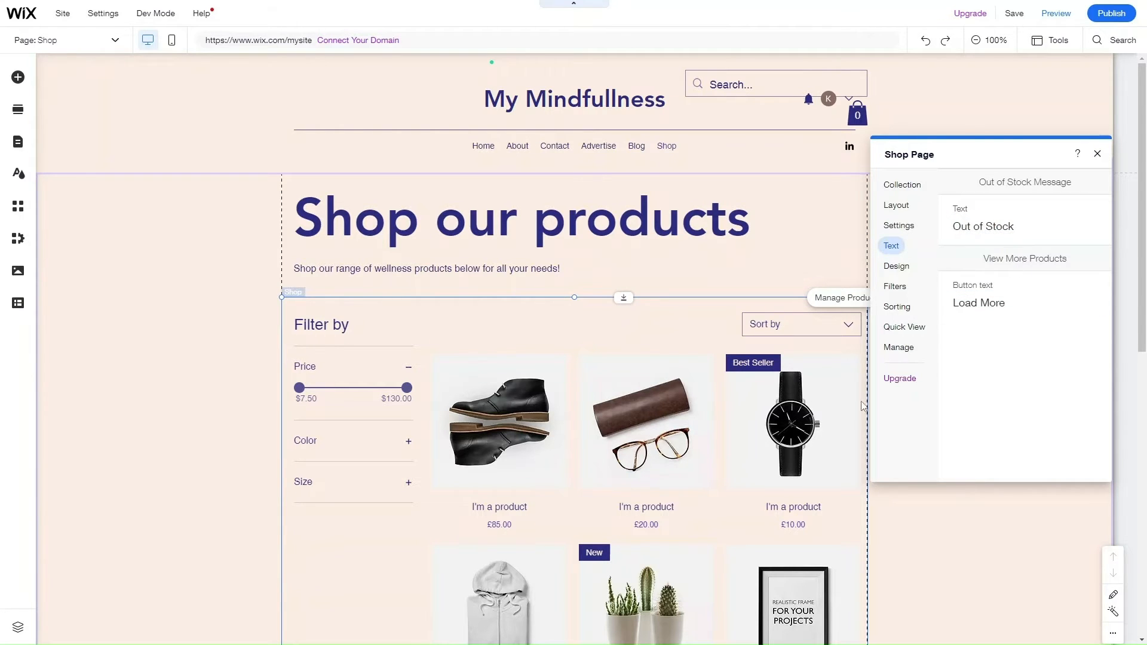
scroll(756, 453, down, 3)
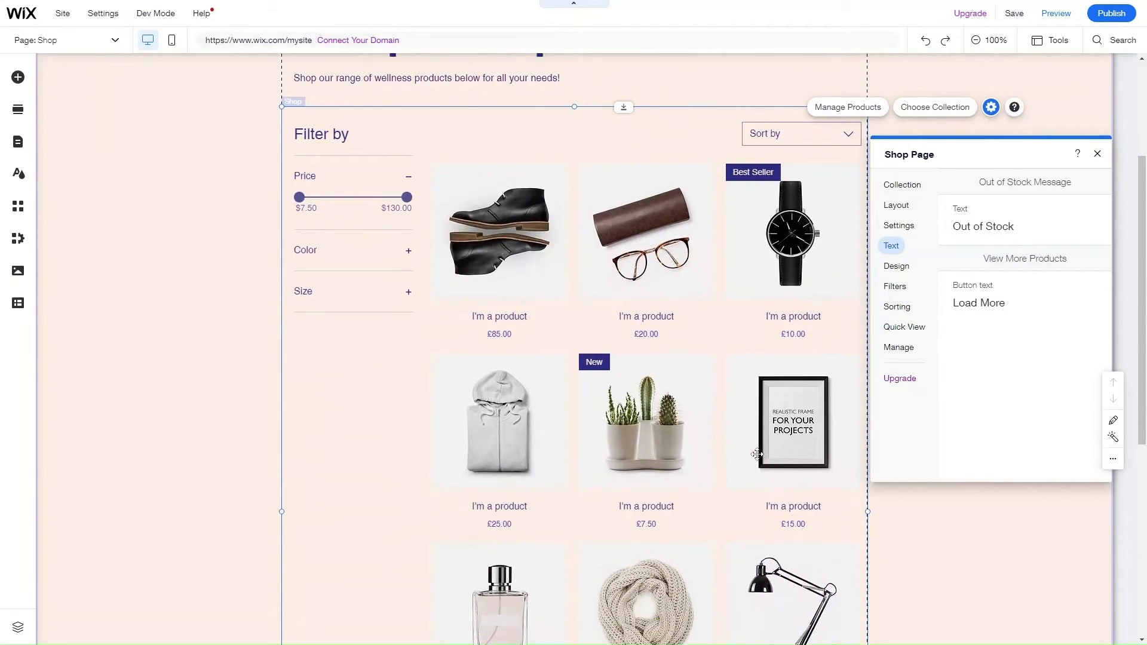
scroll(757, 454, up, 1)
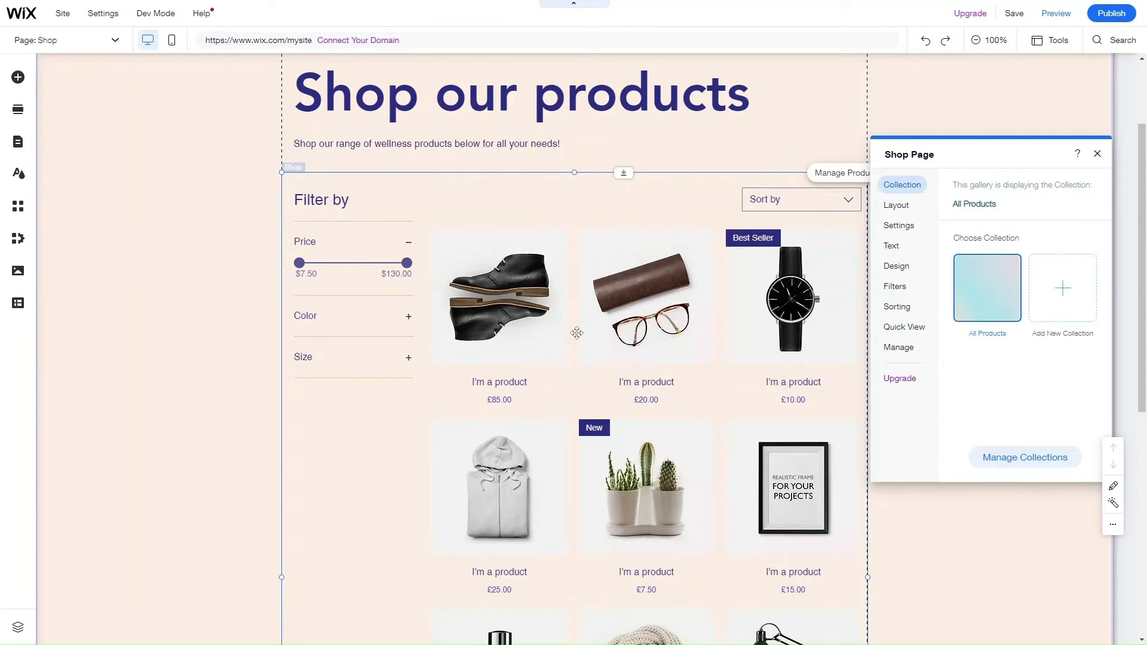
Step: Look over the whole Shop page and close the product gallery's settings window
scroll(576, 333, up, 2)
scroll(576, 332, down, 1)
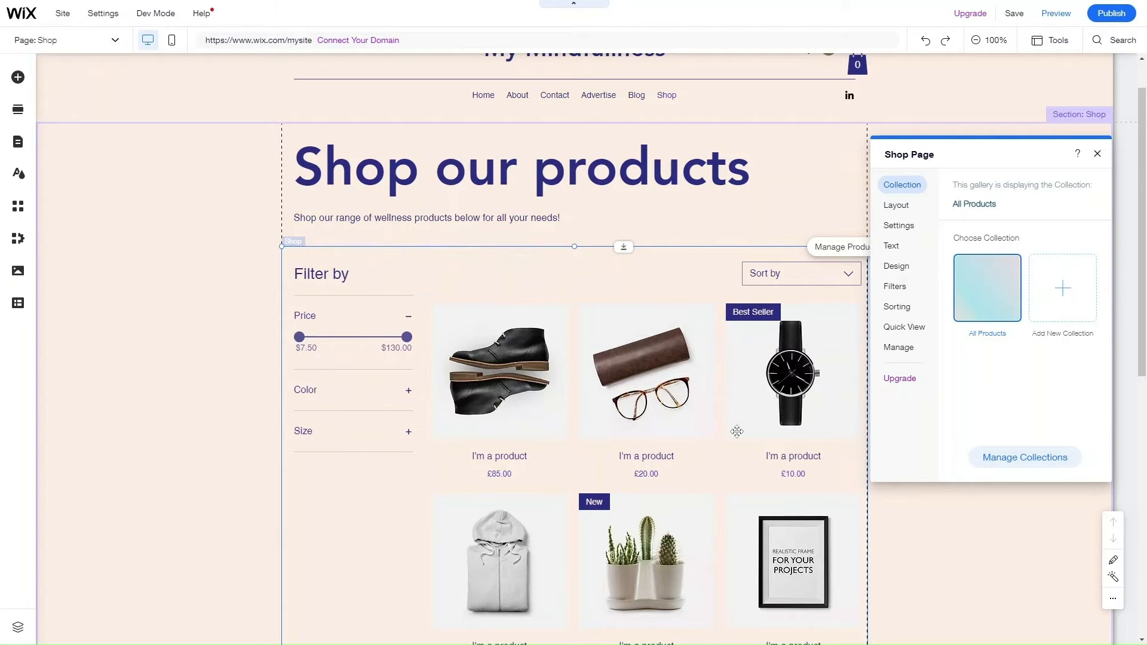
scroll(736, 431, down, 10)
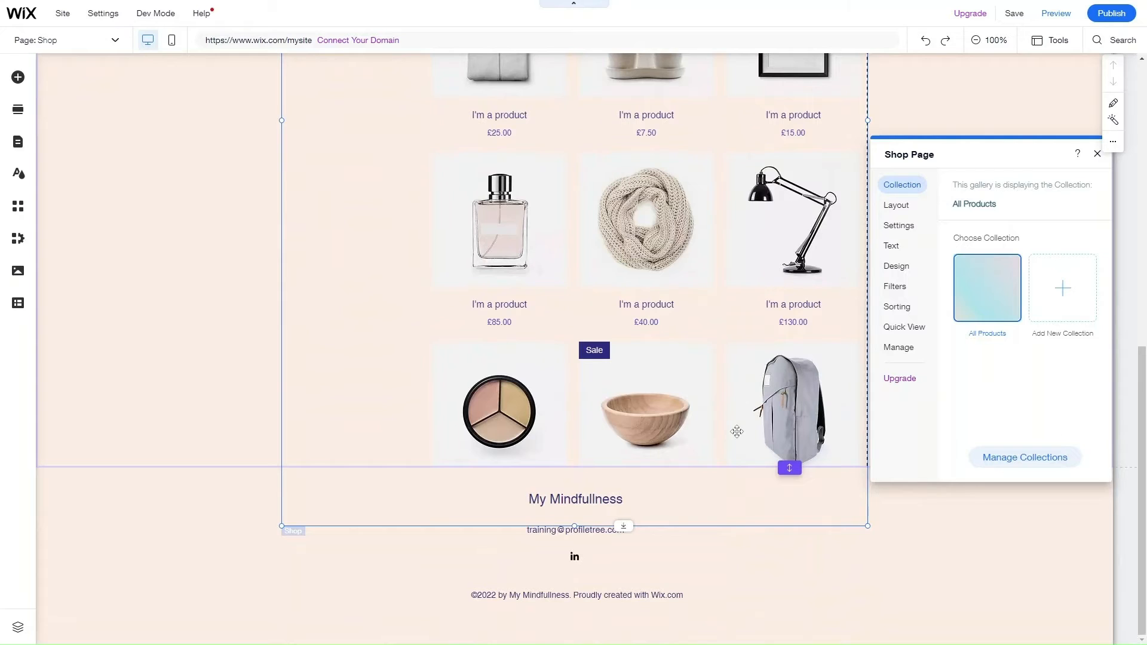
scroll(737, 431, up, 10)
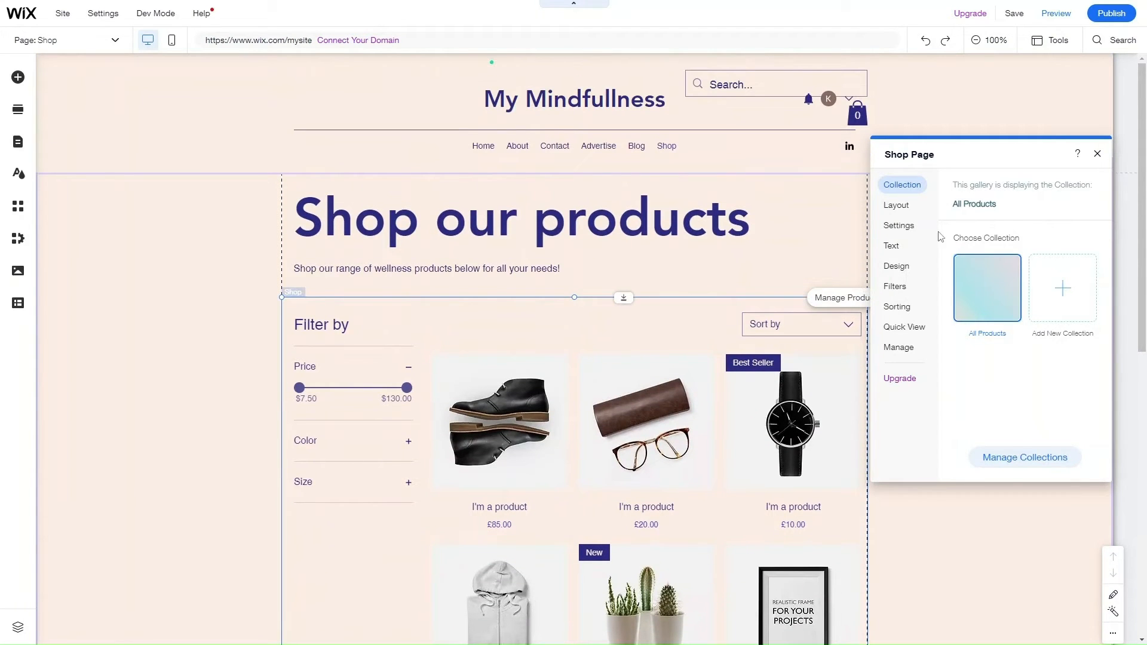
click(1097, 153)
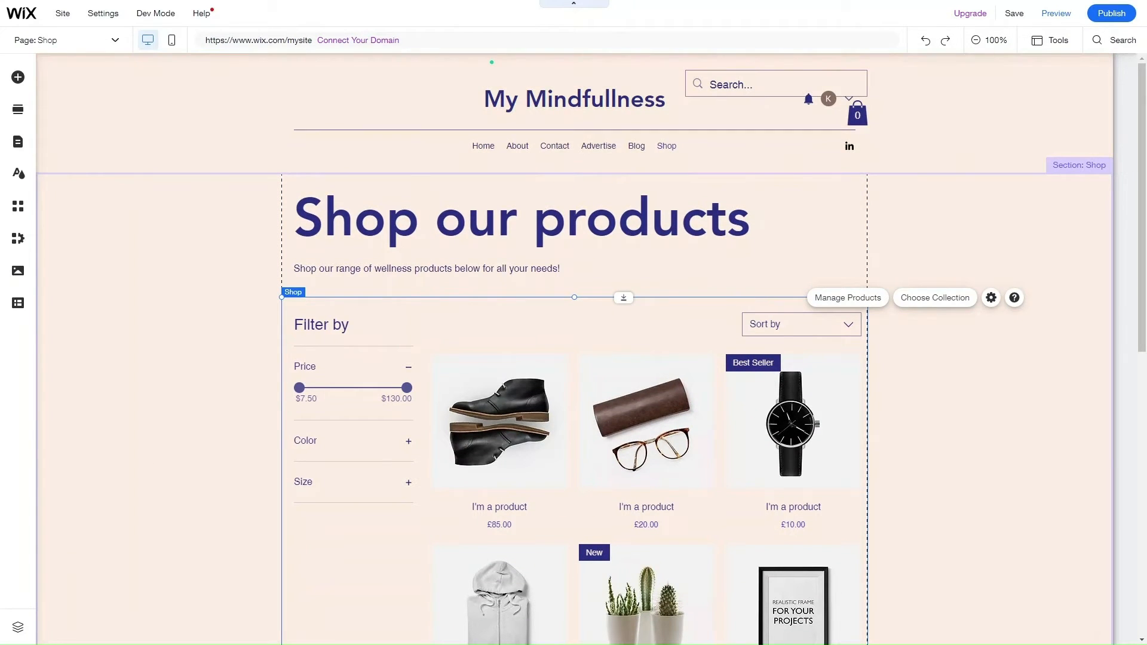
click(1097, 153)
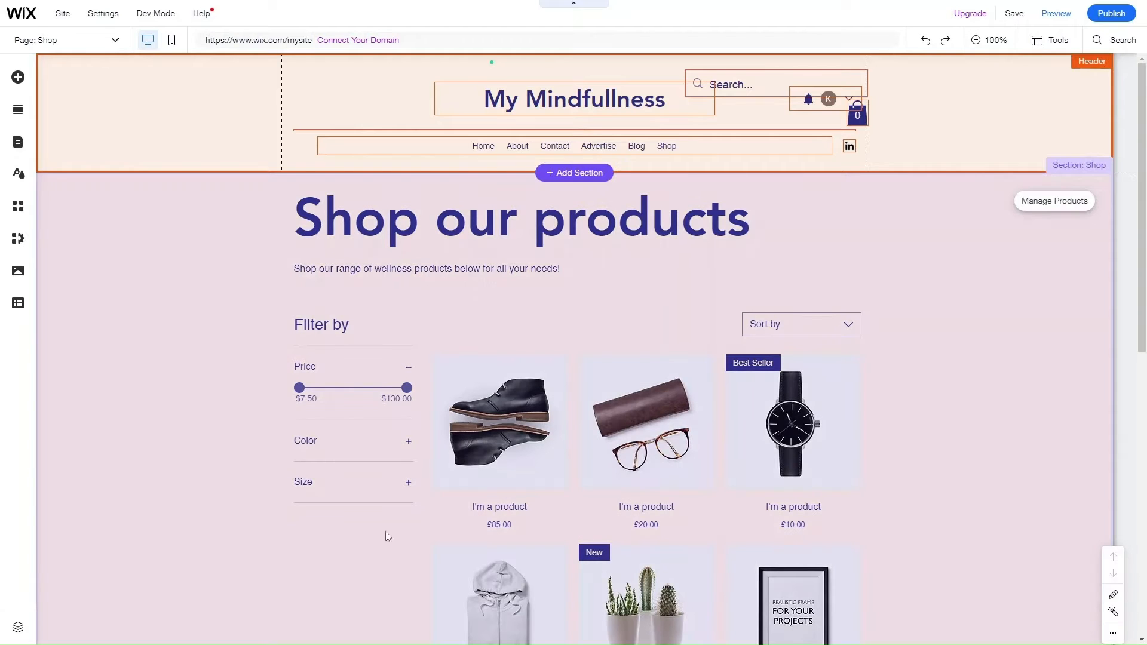
scroll(564, 431, down, 3)
scroll(564, 432, up, 3)
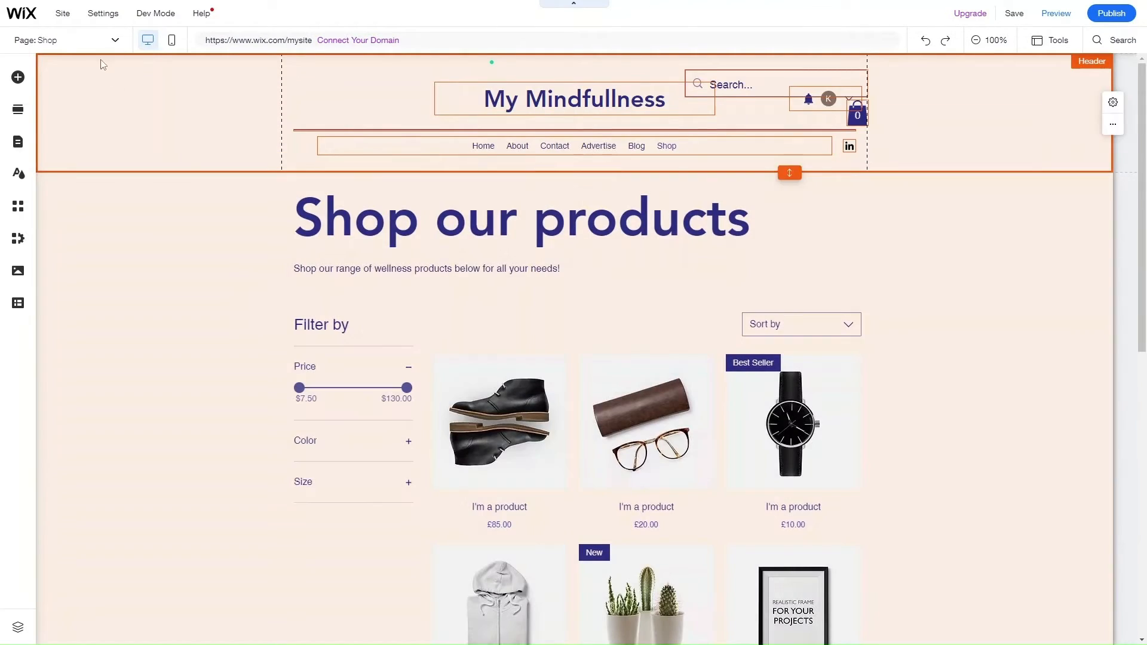
Step: Open the store's Product Page and review its product description, product info, policy sections and share icons
click(95, 48)
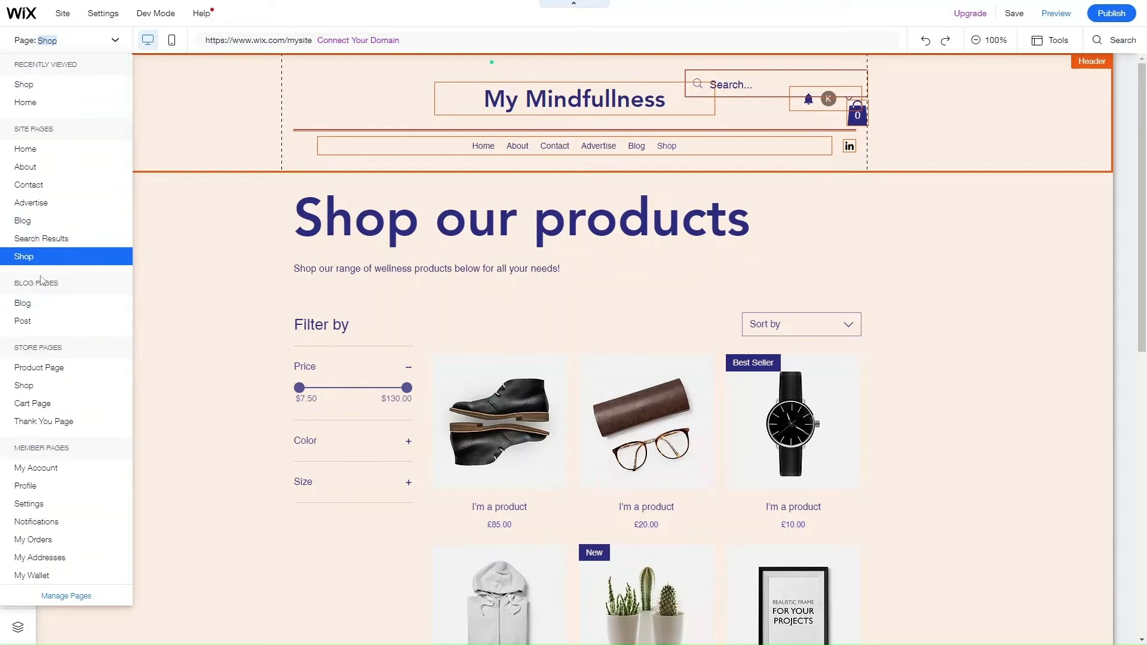
click(59, 368)
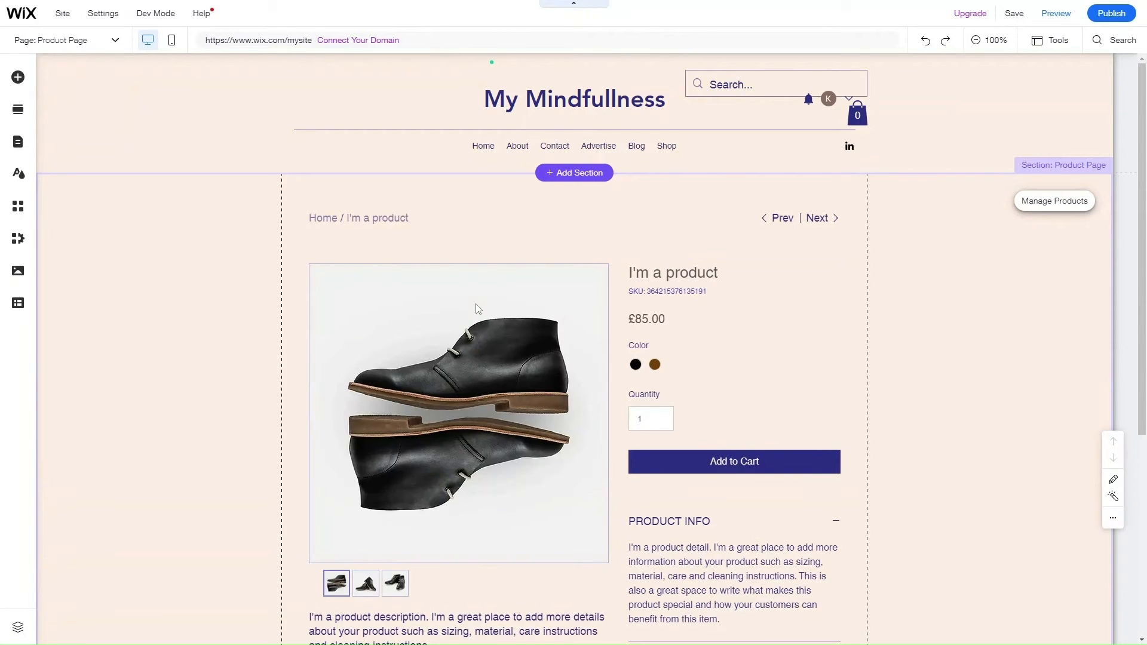
scroll(488, 391, down, 5)
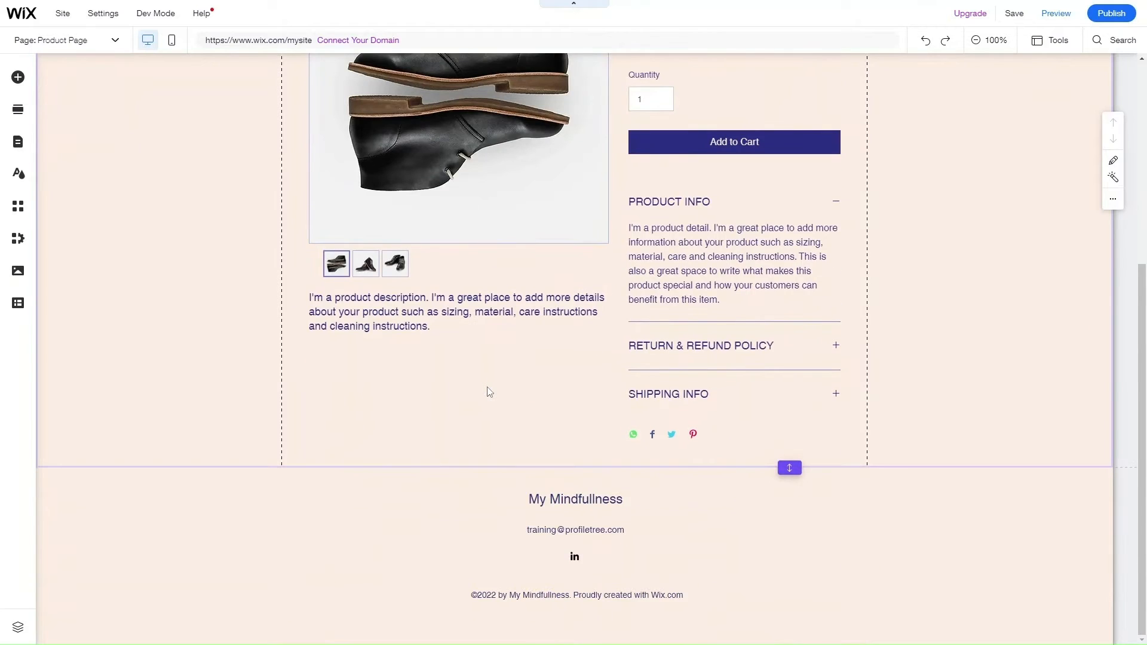
scroll(489, 391, up, 4)
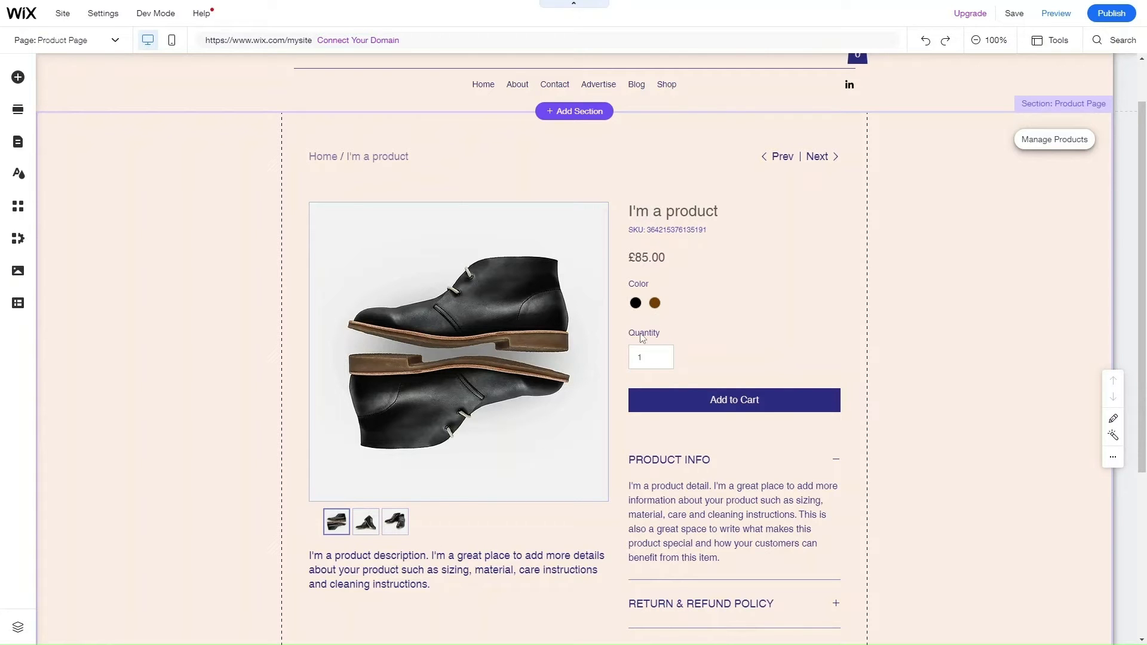
scroll(669, 395, down, 3)
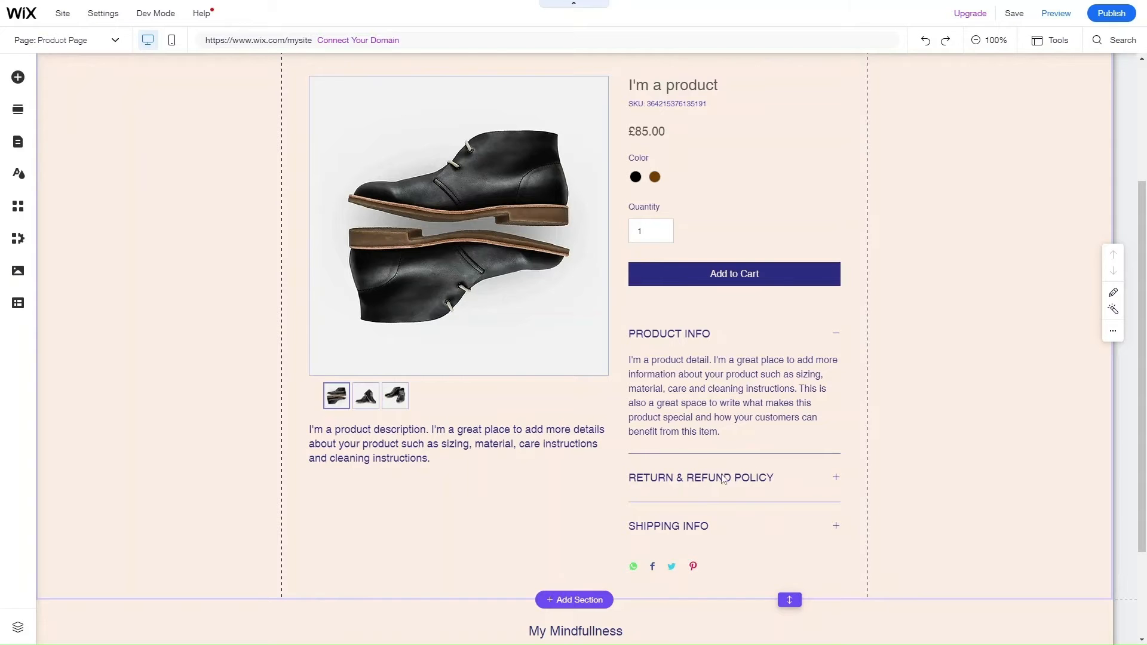
click(428, 442)
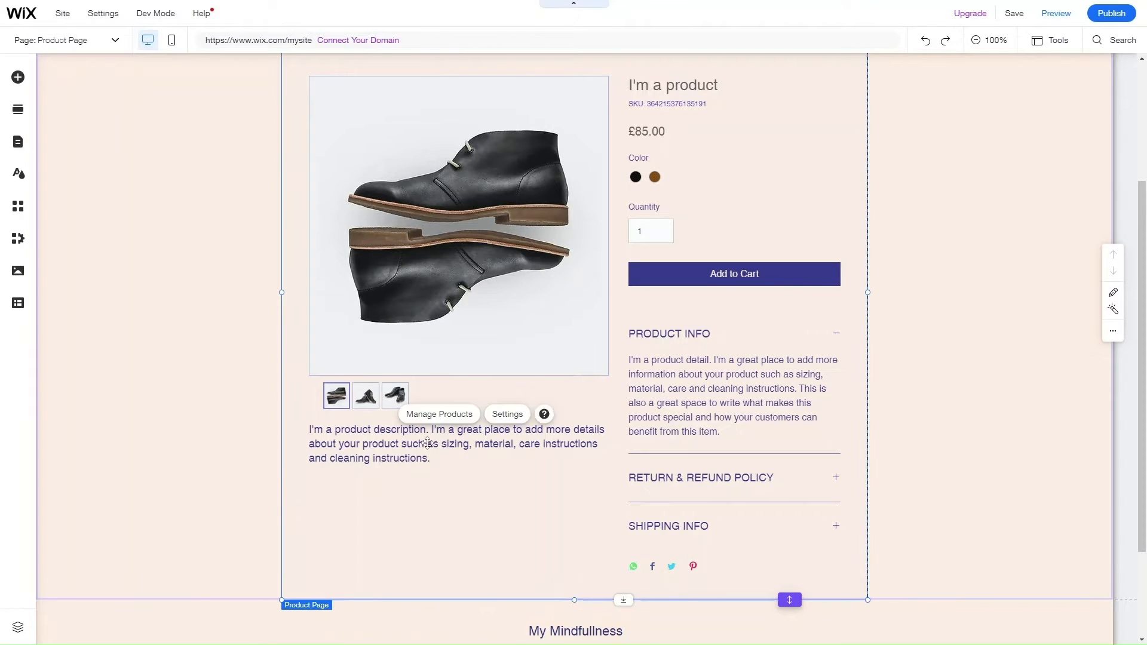
scroll(427, 442, up, 4)
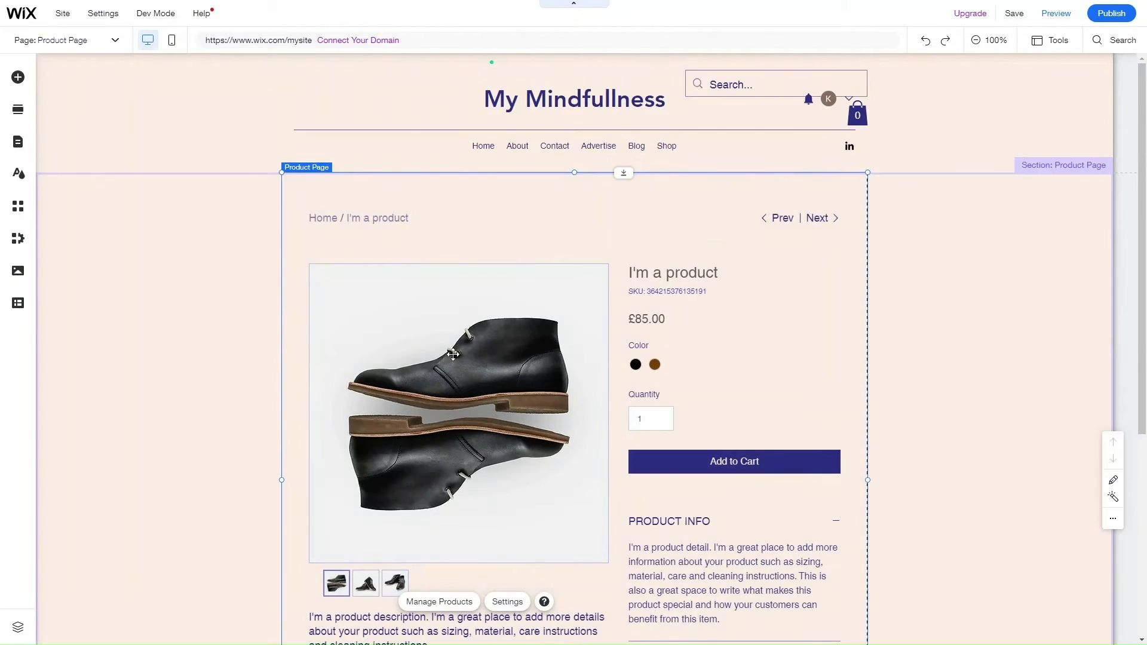
Step: Check the list of store pages and examine the Product Page from its header to its footer
click(53, 41)
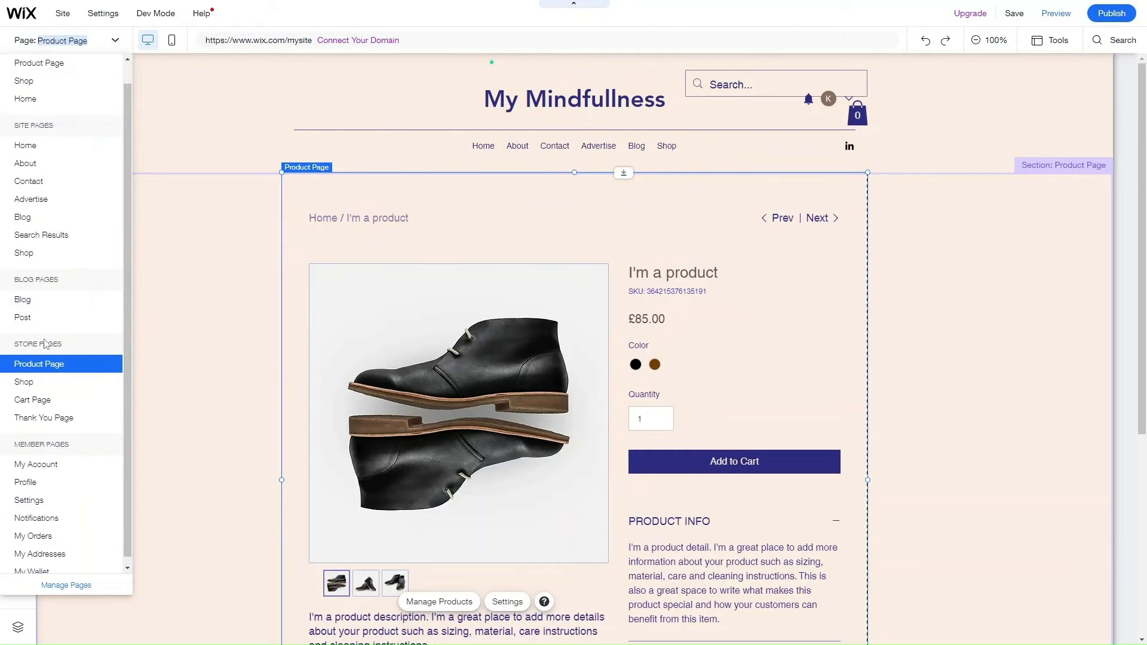
click(228, 378)
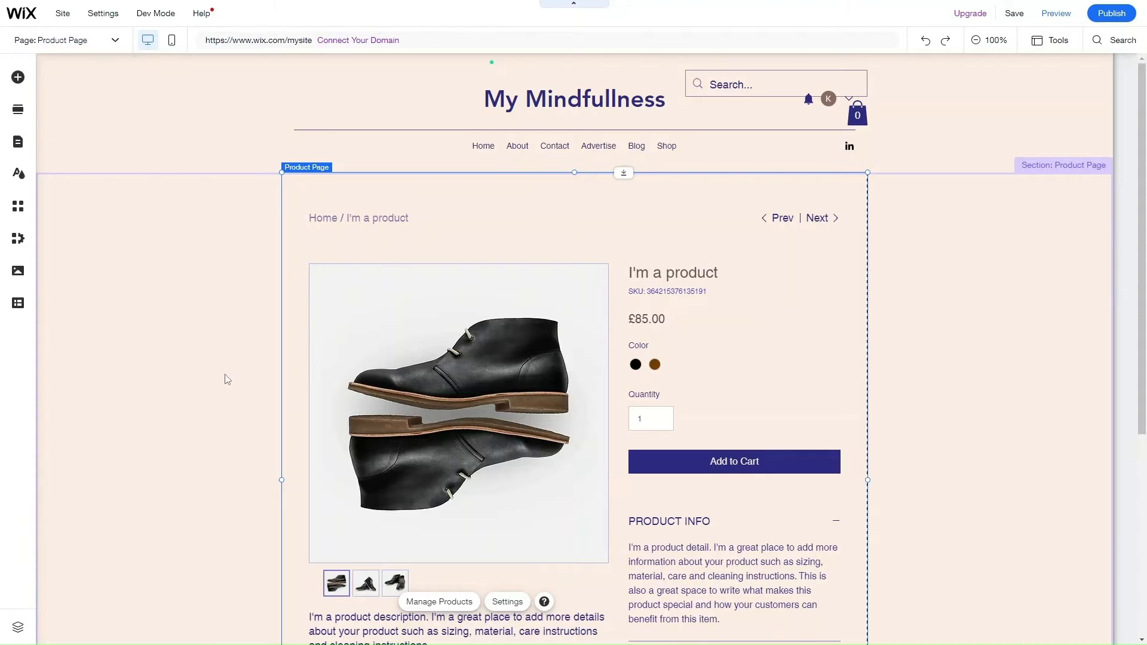
scroll(543, 459, down, 5)
scroll(543, 458, up, 5)
scroll(544, 458, down, 1)
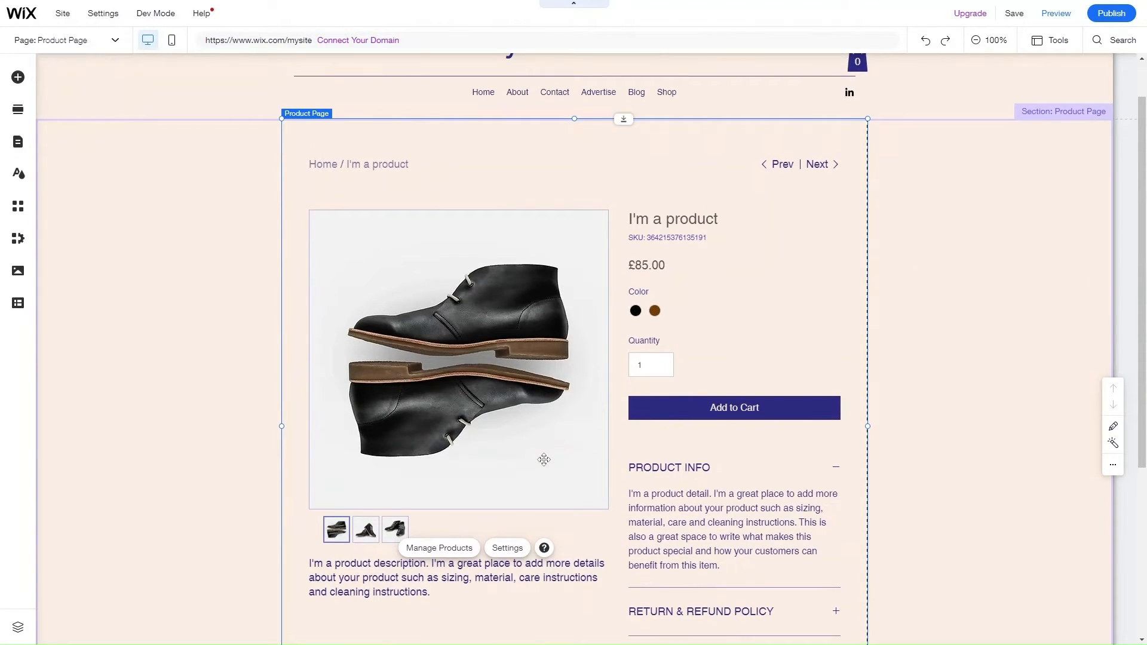
scroll(543, 458, down, 4)
scroll(543, 459, up, 3)
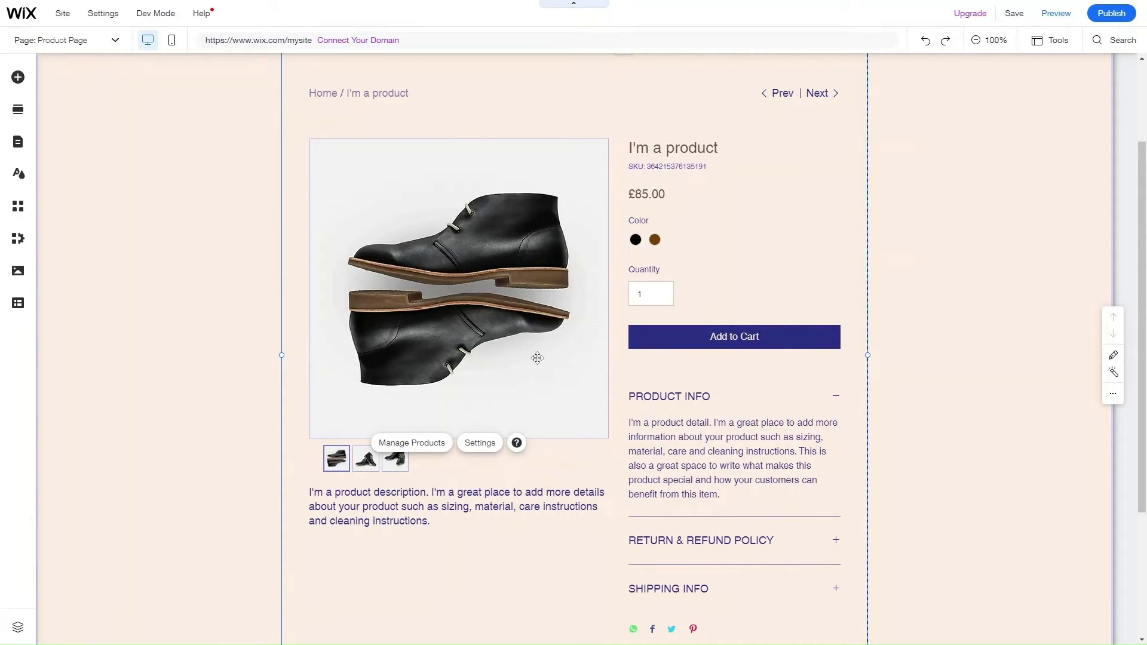
scroll(481, 374, up, 2)
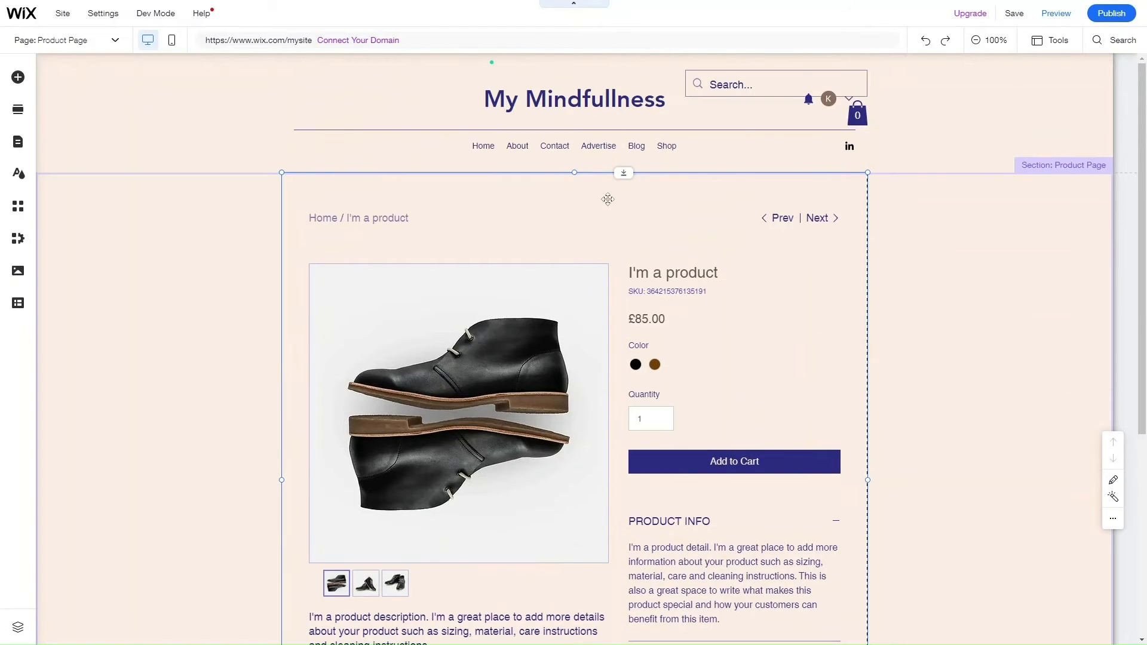
scroll(425, 441, down, 4)
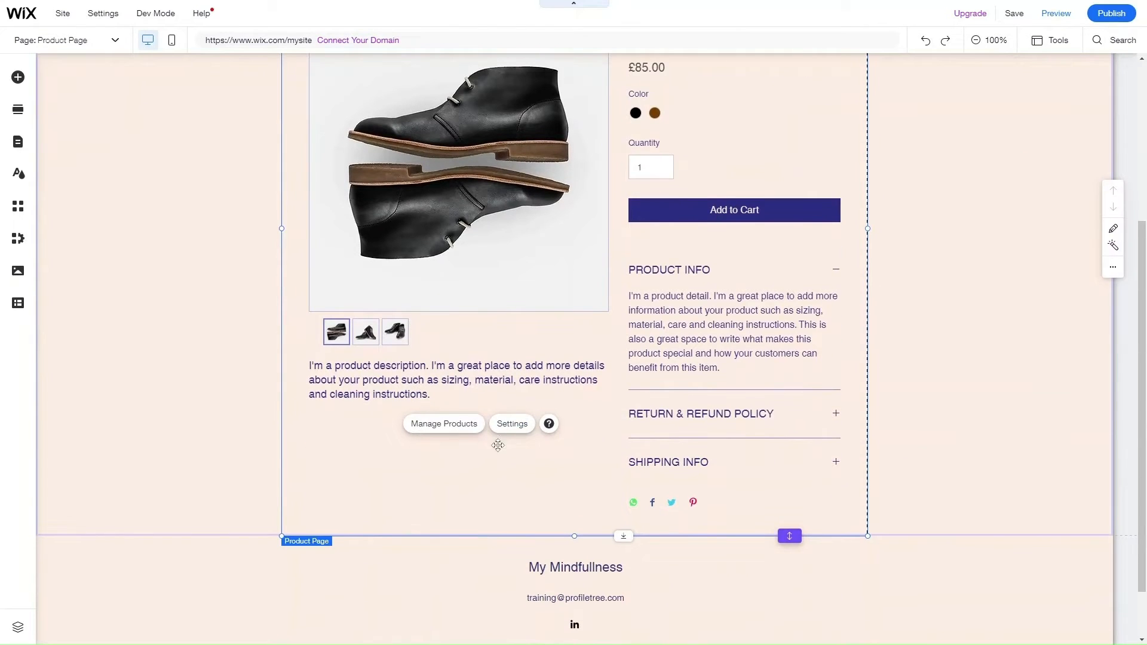
Step: Open the Product Page's settings and go to its page layout customization
click(507, 428)
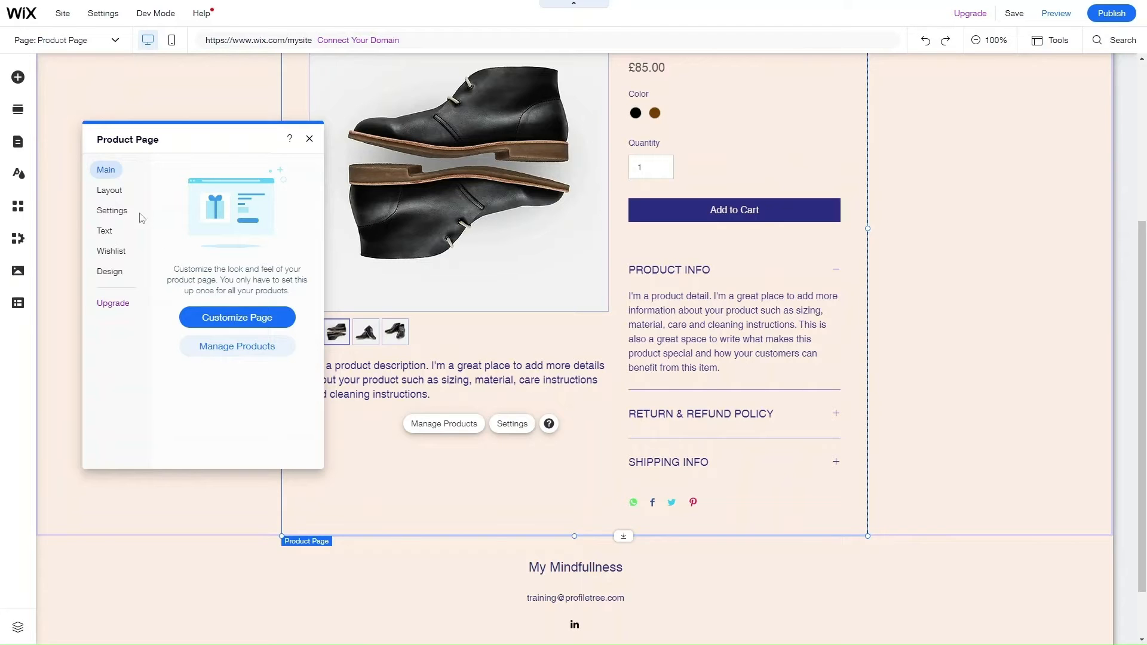
click(233, 316)
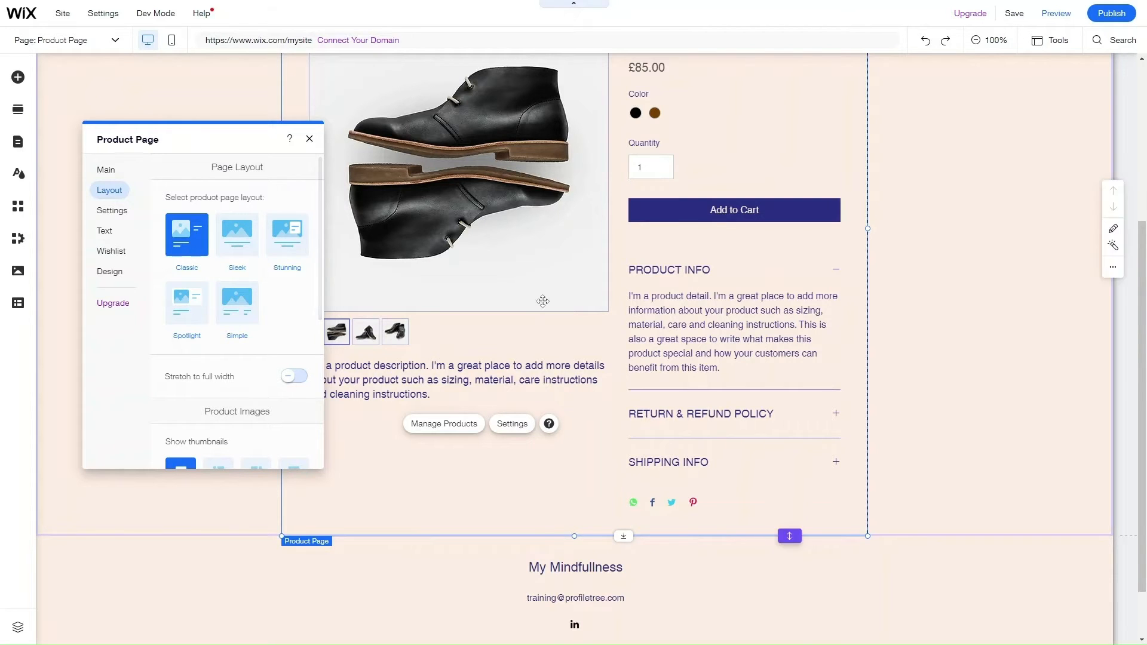
scroll(542, 304, up, 2)
Step: Try the Sleek, Stunning, Spotlight and Simple product page layouts in turn and return to Classic
click(238, 245)
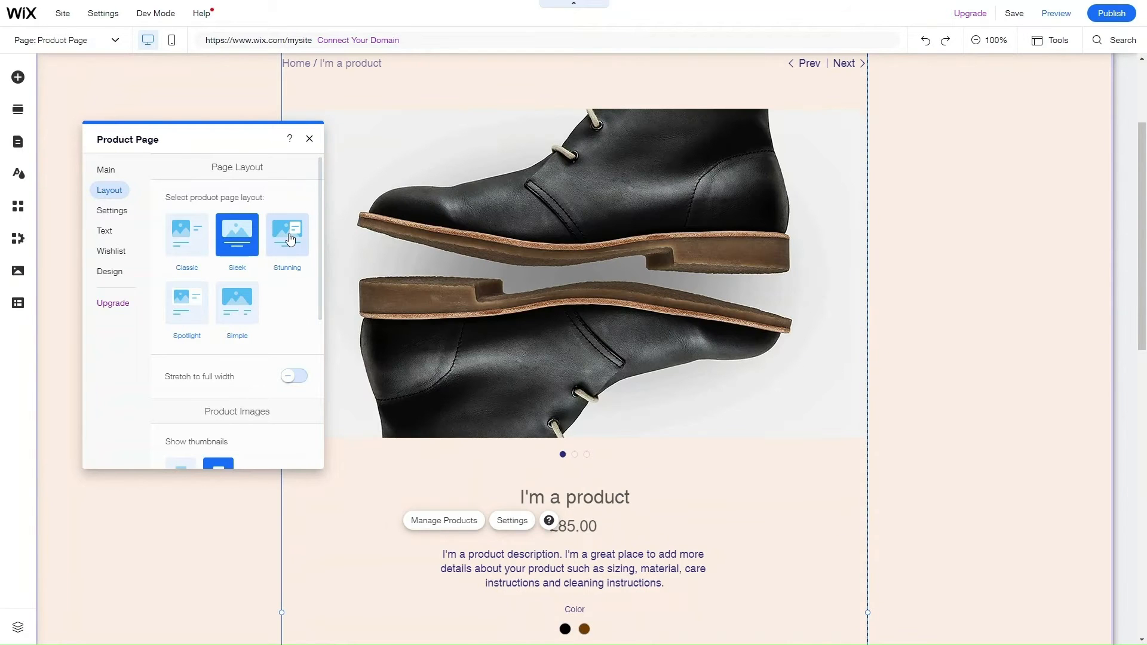
click(290, 239)
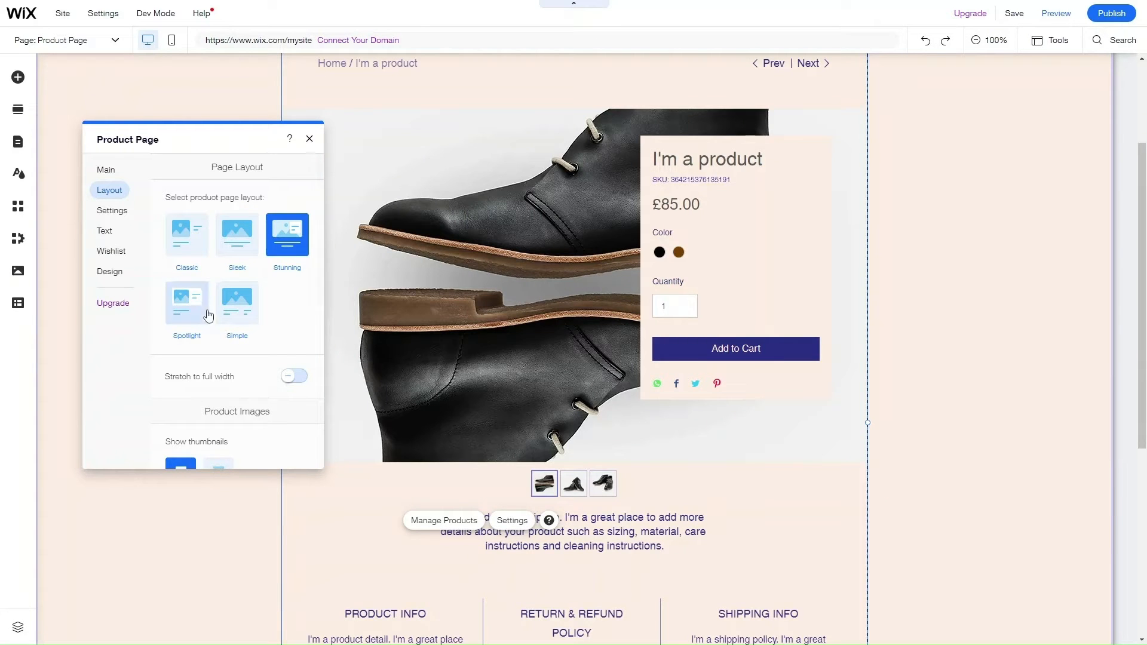
click(172, 315)
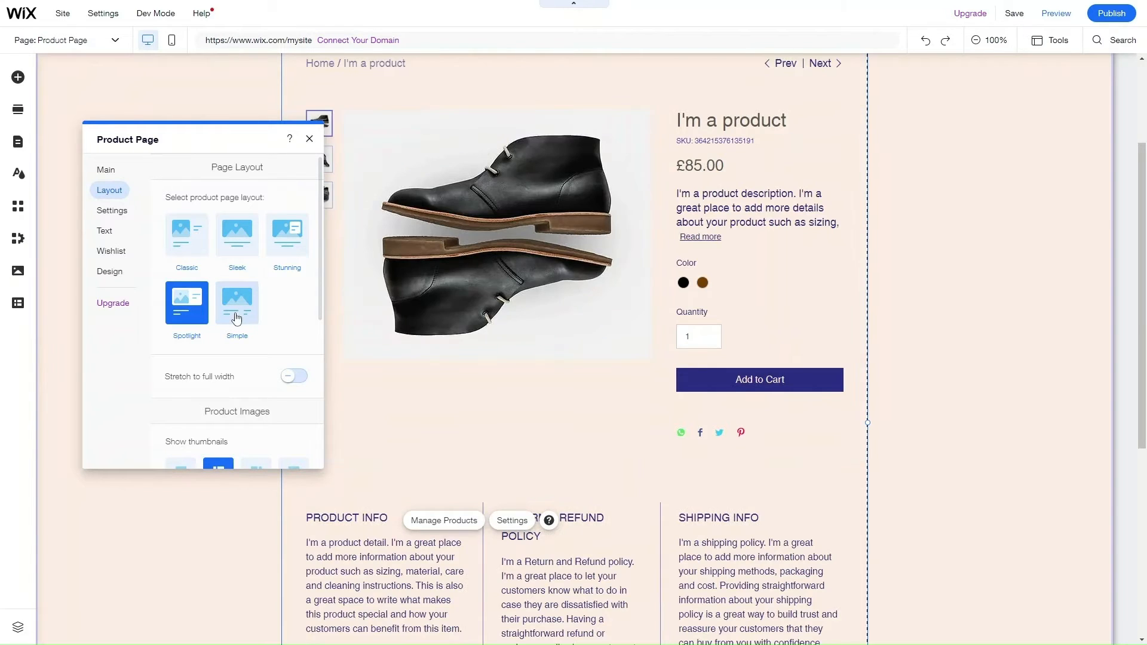
click(237, 318)
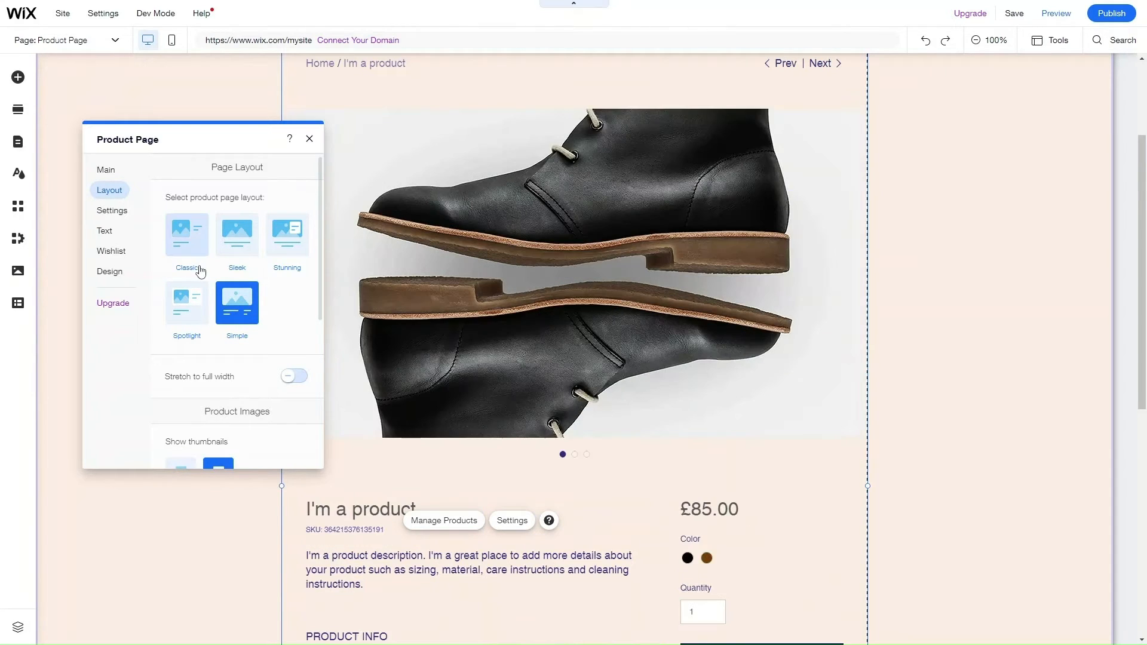
click(184, 254)
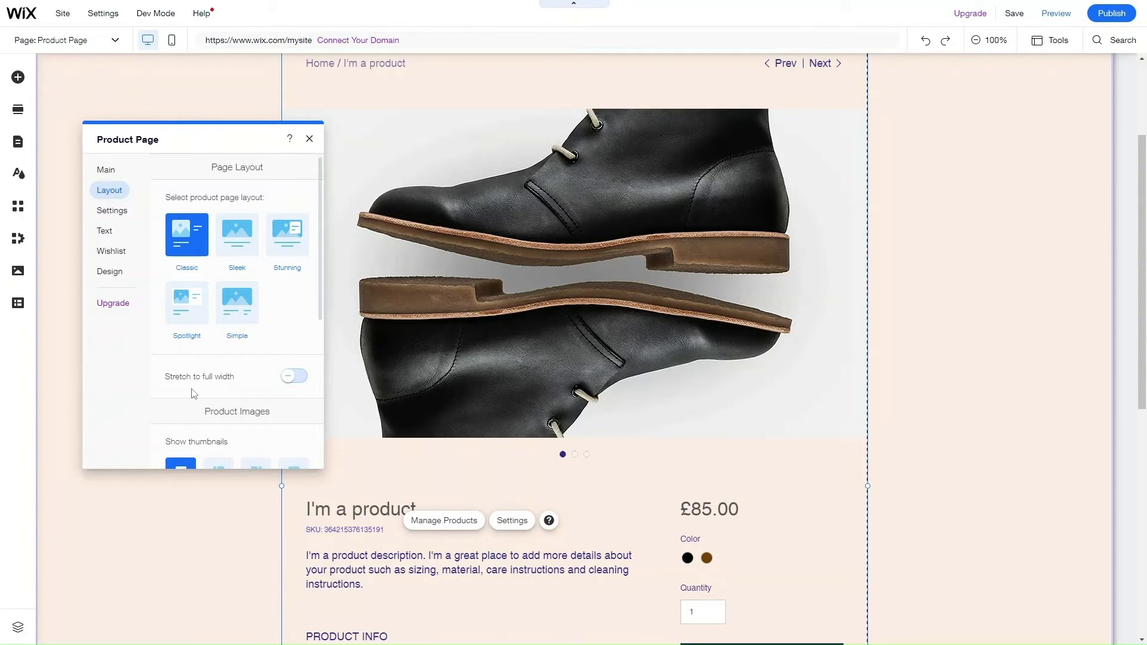
Step: Stretch the Product Page to full width and review the page with that setting
scroll(205, 375, down, 2)
click(293, 291)
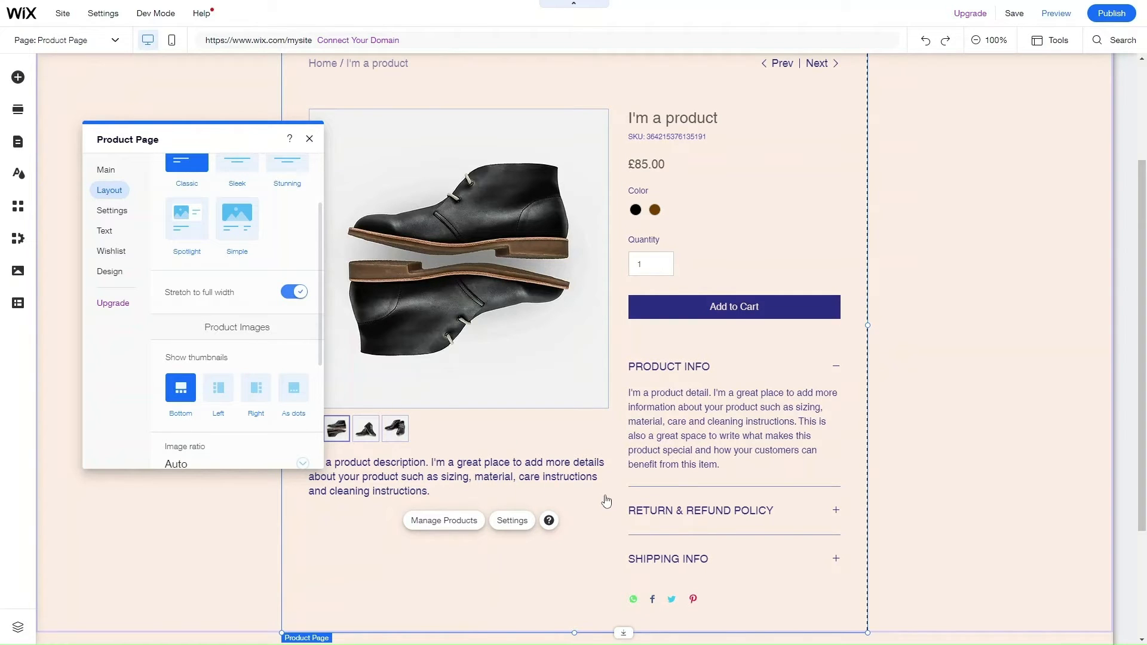
scroll(605, 496, up, 1)
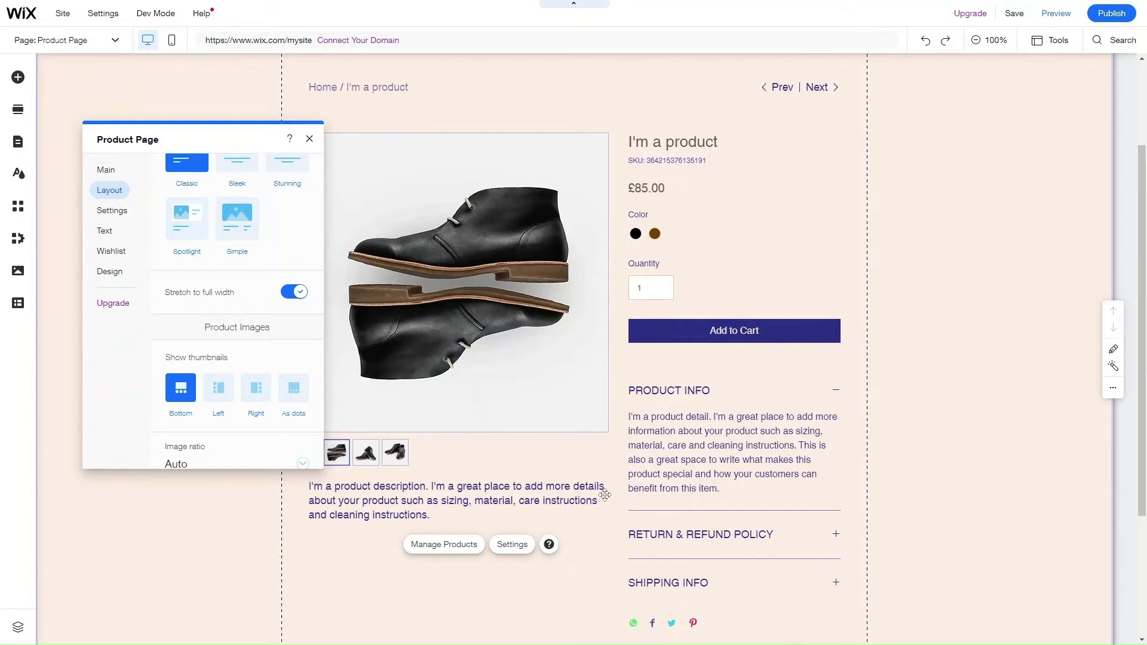
scroll(605, 495, down, 2)
scroll(618, 389, up, 4)
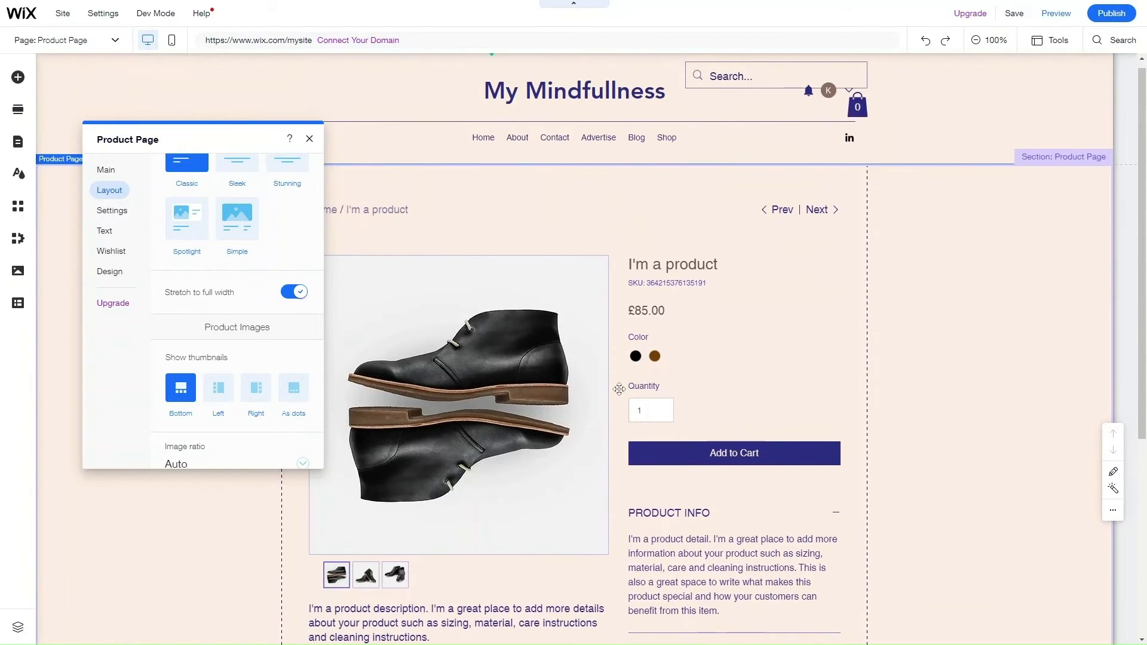
scroll(552, 407, down, 3)
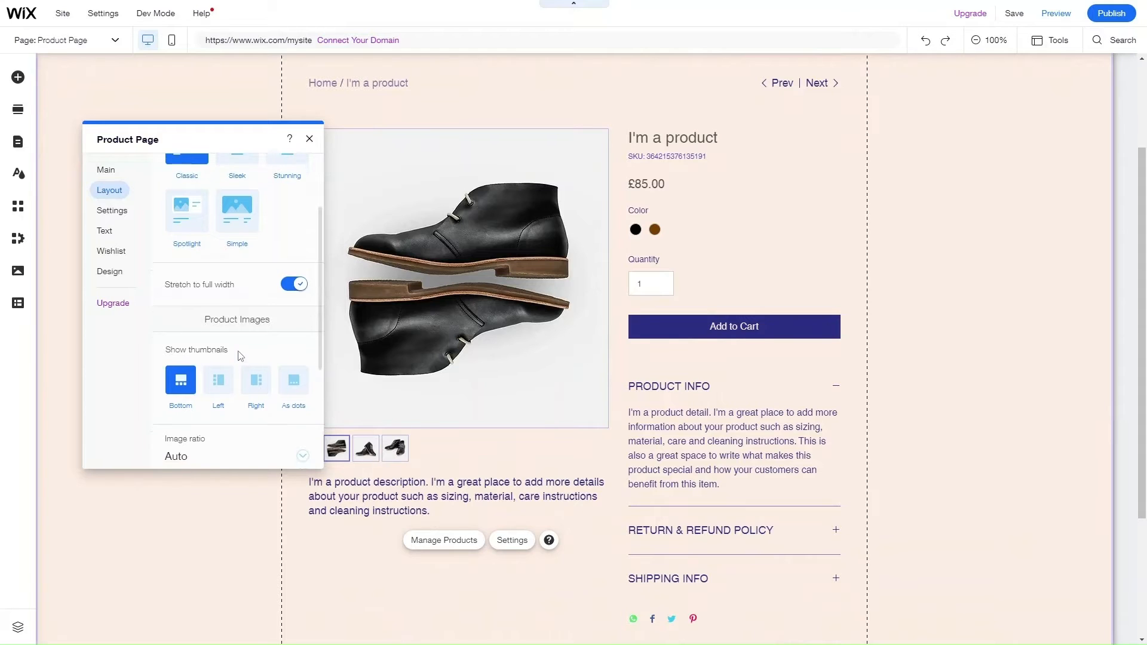
Step: Move the Product Page settings window clear of the product image and examine the thumbnail, image ratio, resizing and zoom options
scroll(233, 424, down, 1)
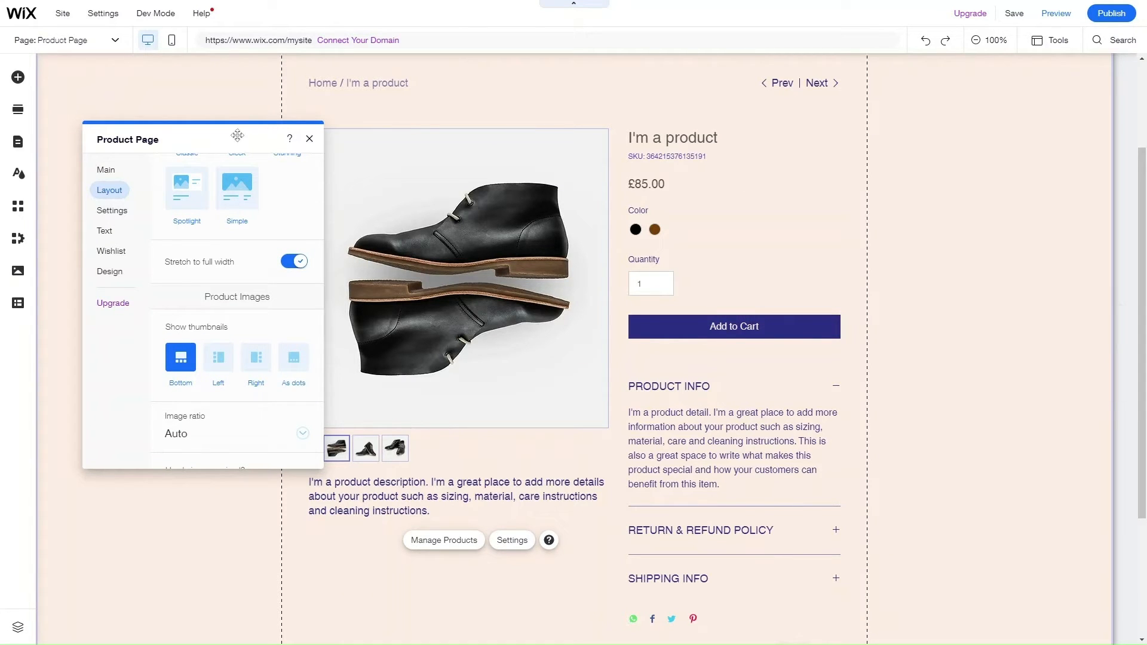
drag(237, 134, 794, 285)
drag(993, 183, 966, 90)
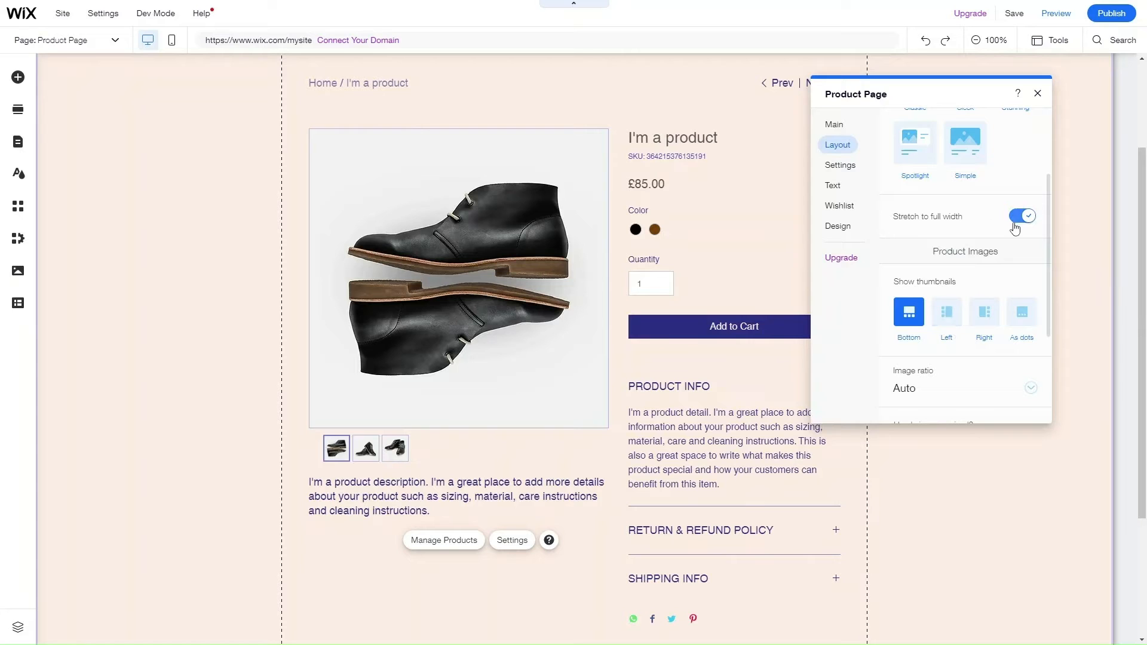
scroll(986, 334, down, 3)
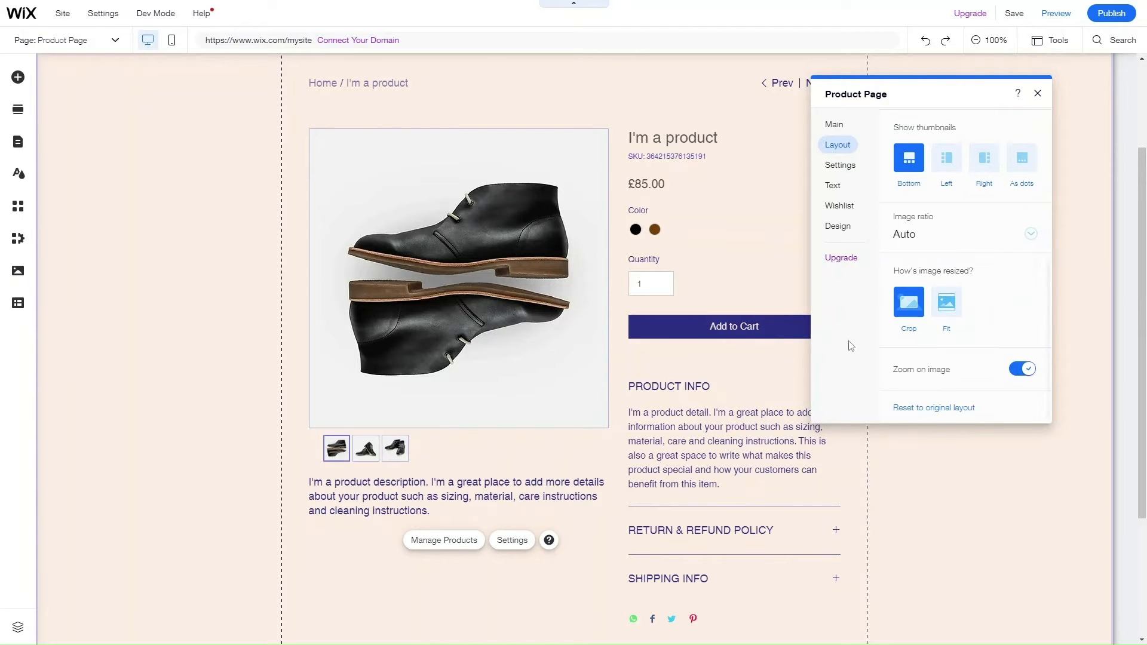
scroll(956, 281, up, 3)
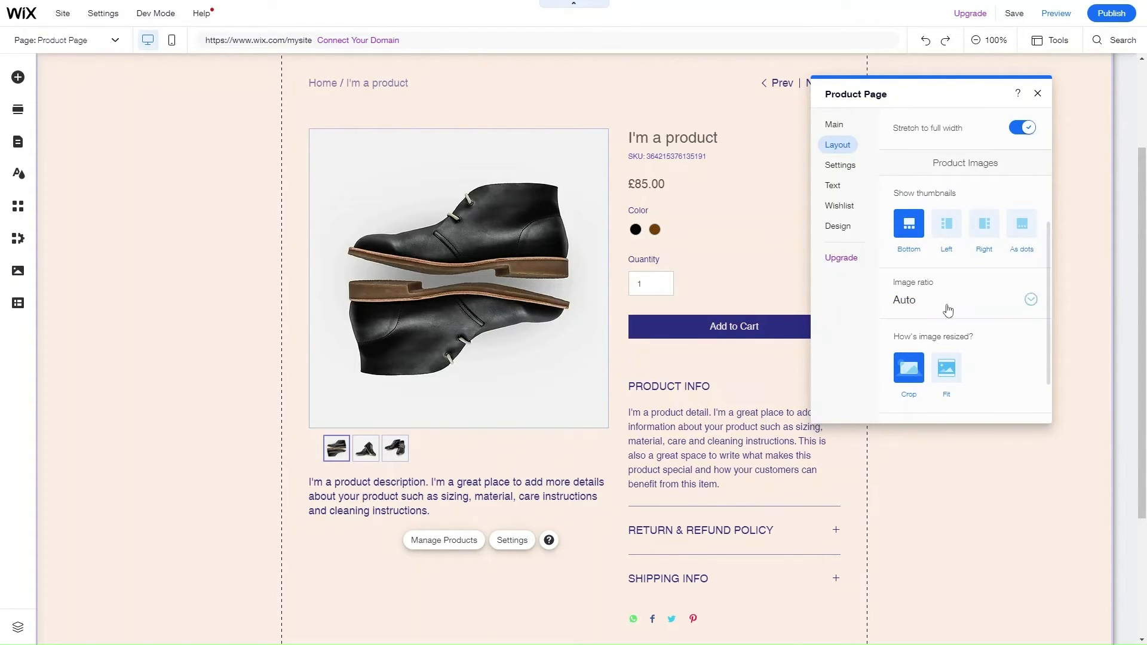
scroll(943, 335, down, 3)
Step: Hide the SKU from the product details displayed on the Product Page and check the page's info sections
click(838, 164)
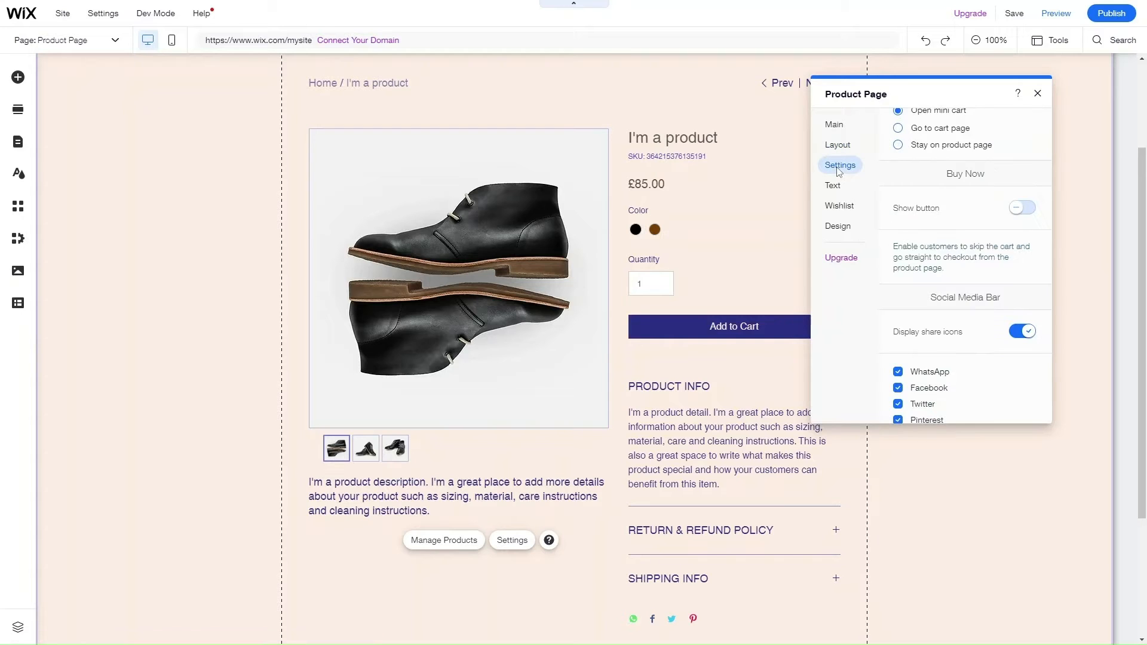
scroll(986, 215, up, 5)
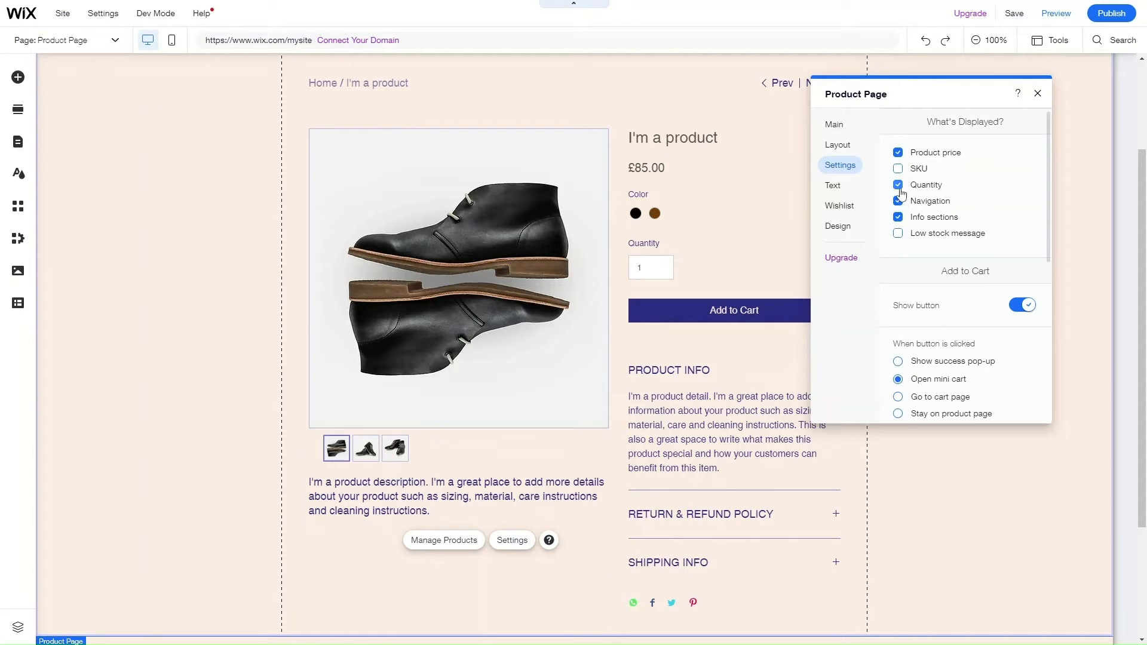
scroll(896, 351, down, 1)
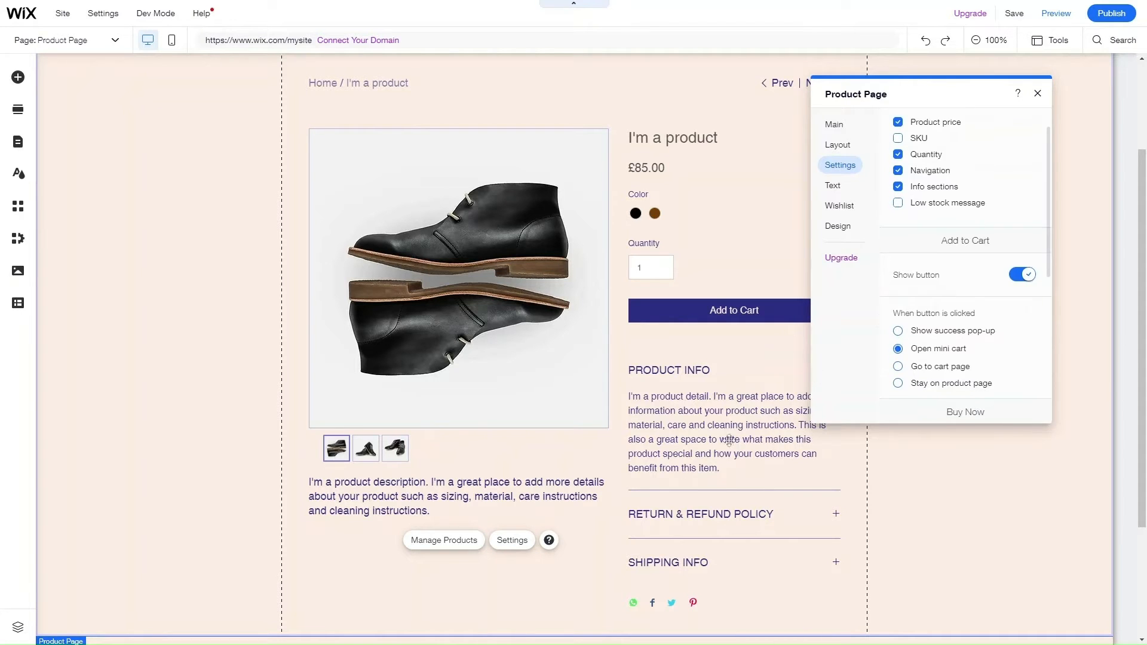
scroll(708, 367, down, 2)
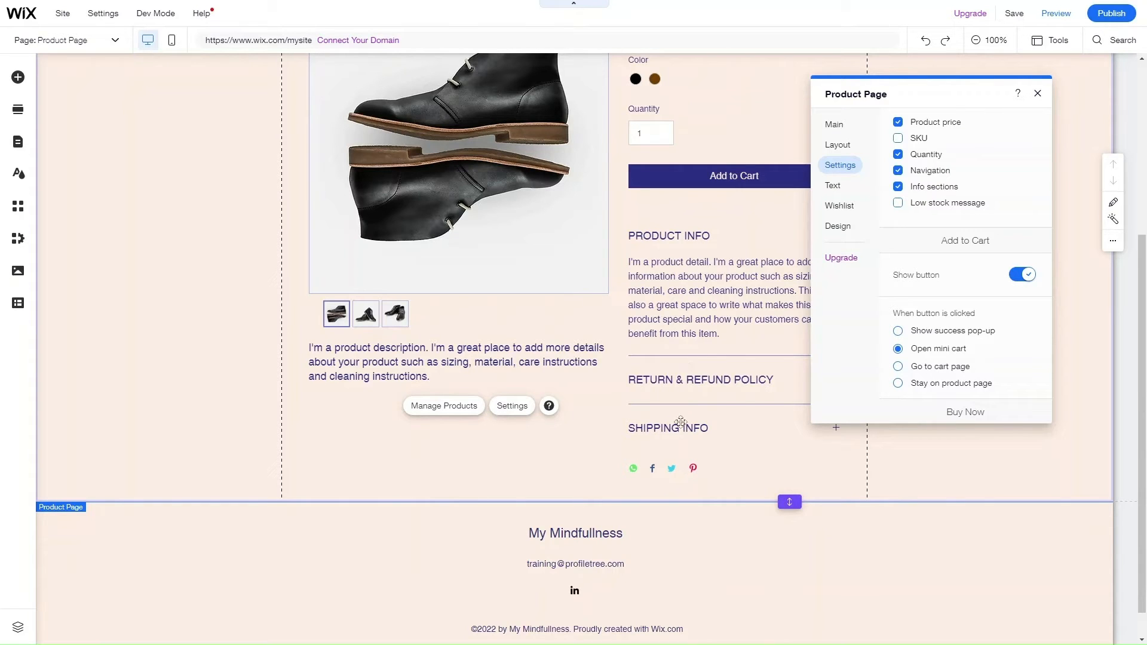
scroll(939, 263, up, 1)
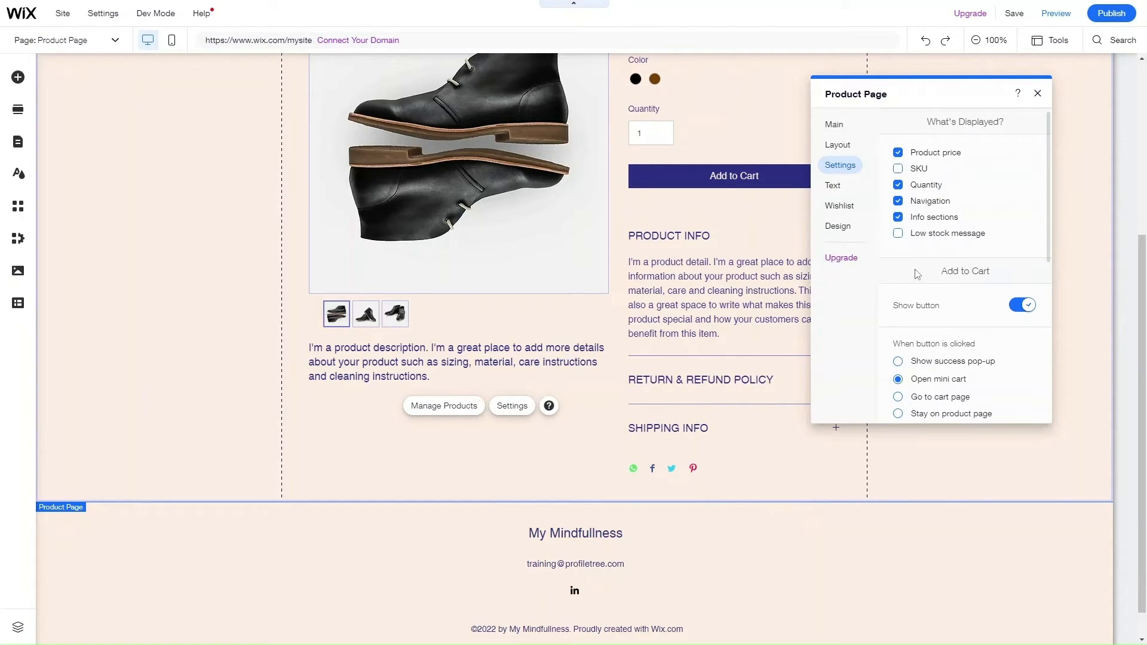
scroll(917, 273, down, 2)
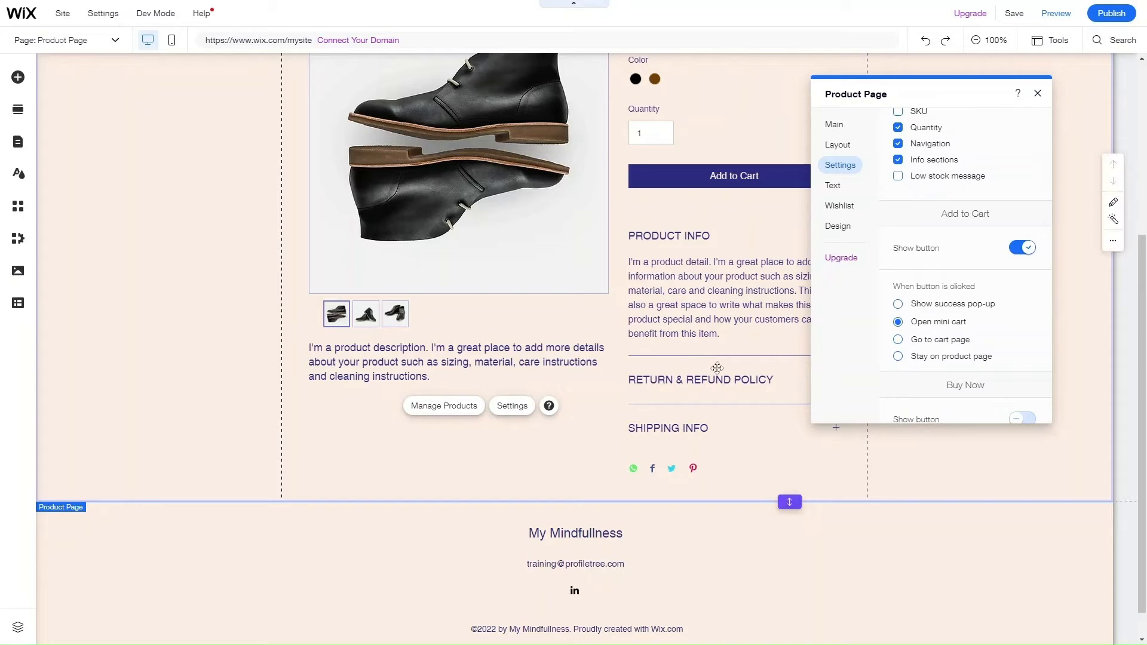
scroll(920, 279, up, 2)
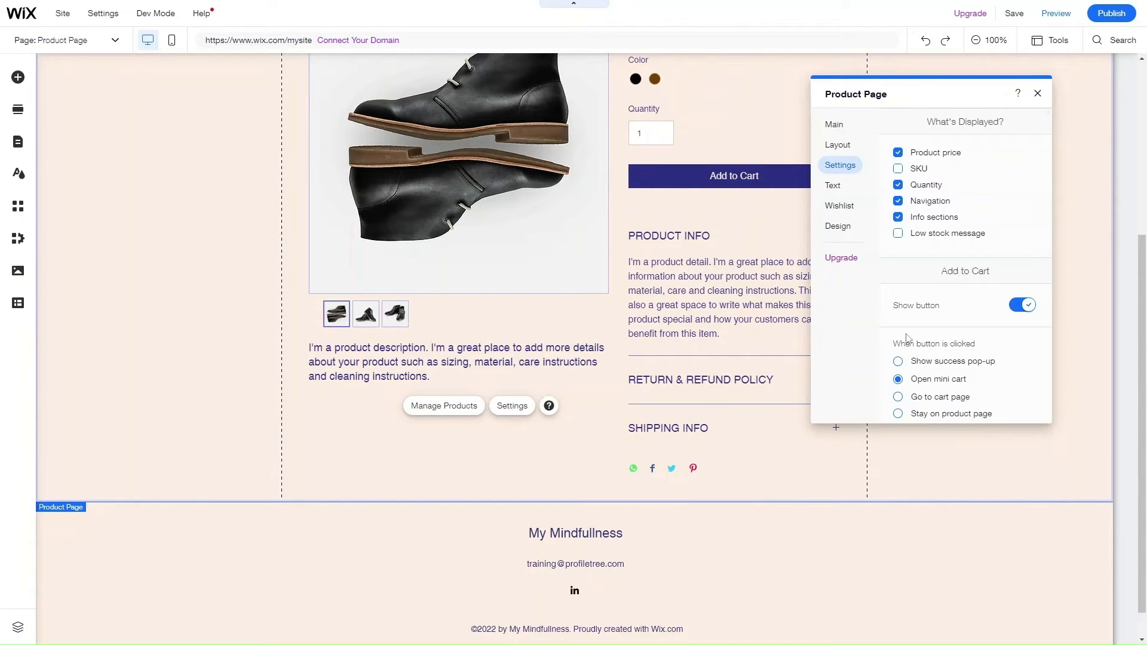
Step: Examine the Product Page's Add to Cart button action and Buy Now options alongside the product details
scroll(912, 334, down, 3)
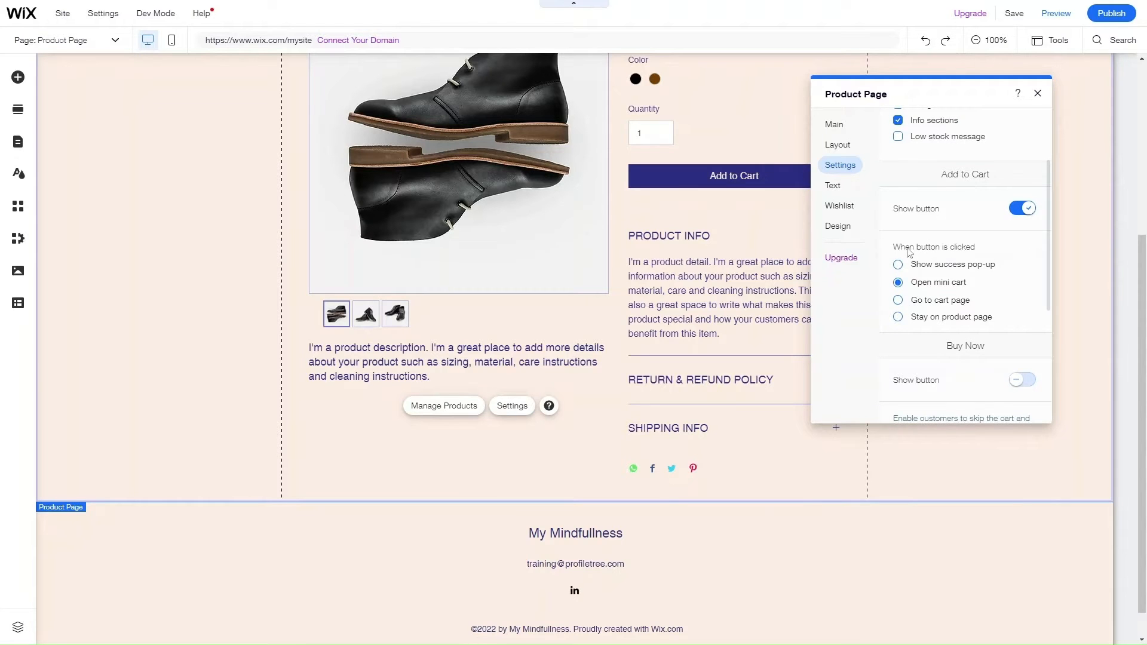
scroll(801, 287, up, 2)
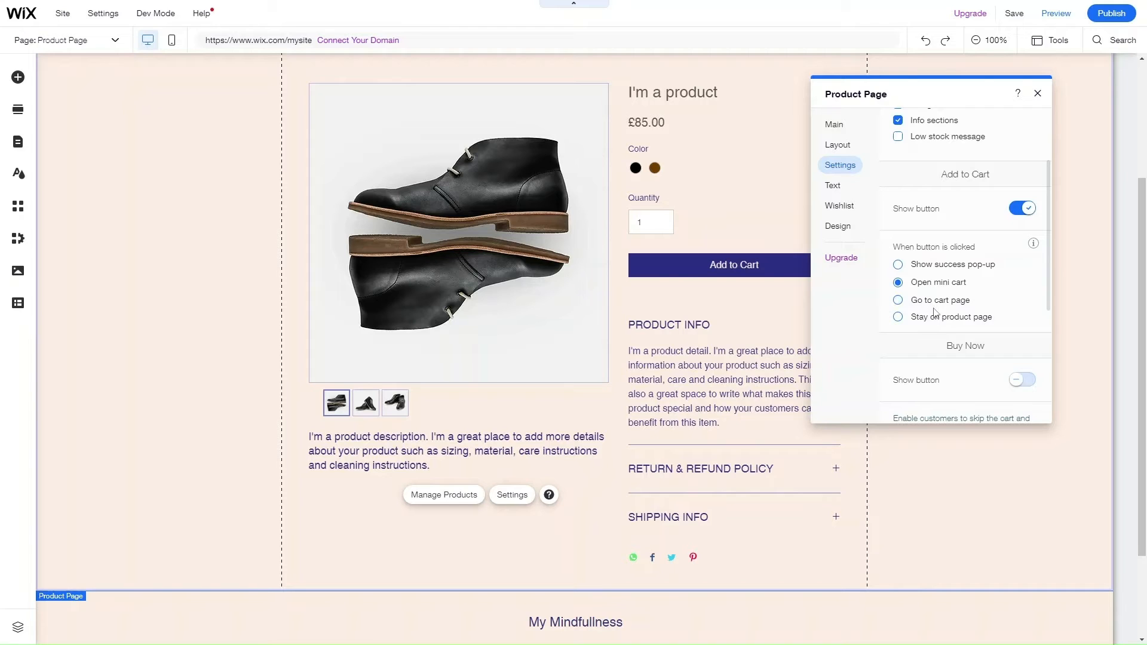
scroll(953, 306, up, 1)
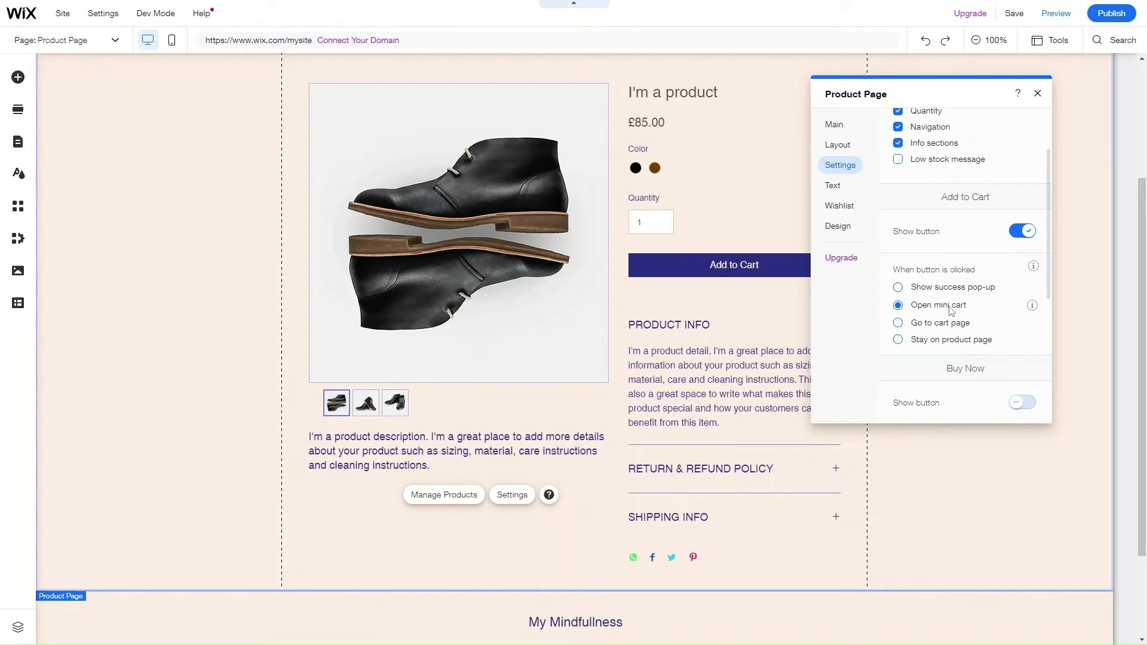
scroll(698, 403, up, 1)
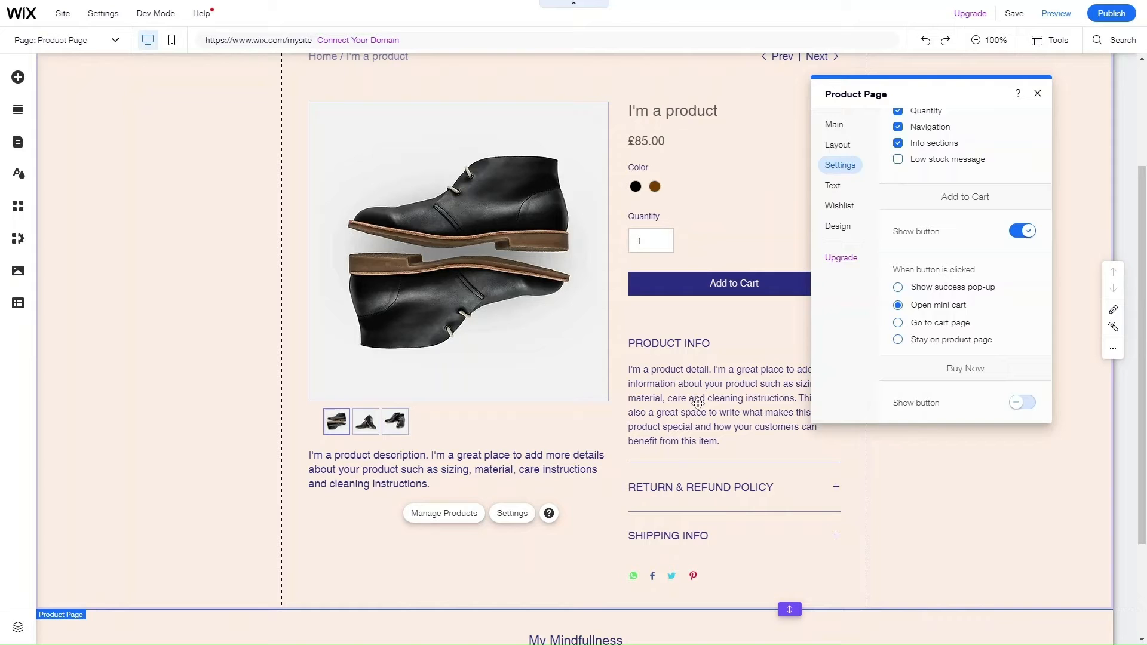
scroll(659, 369, up, 3)
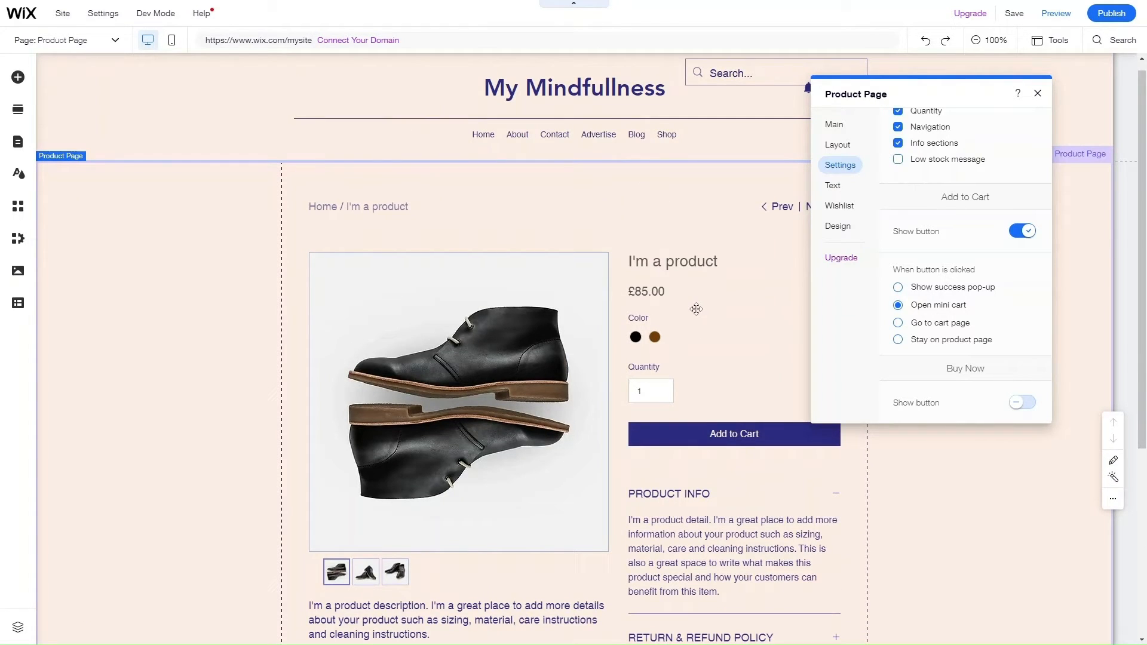
scroll(696, 309, down, 1)
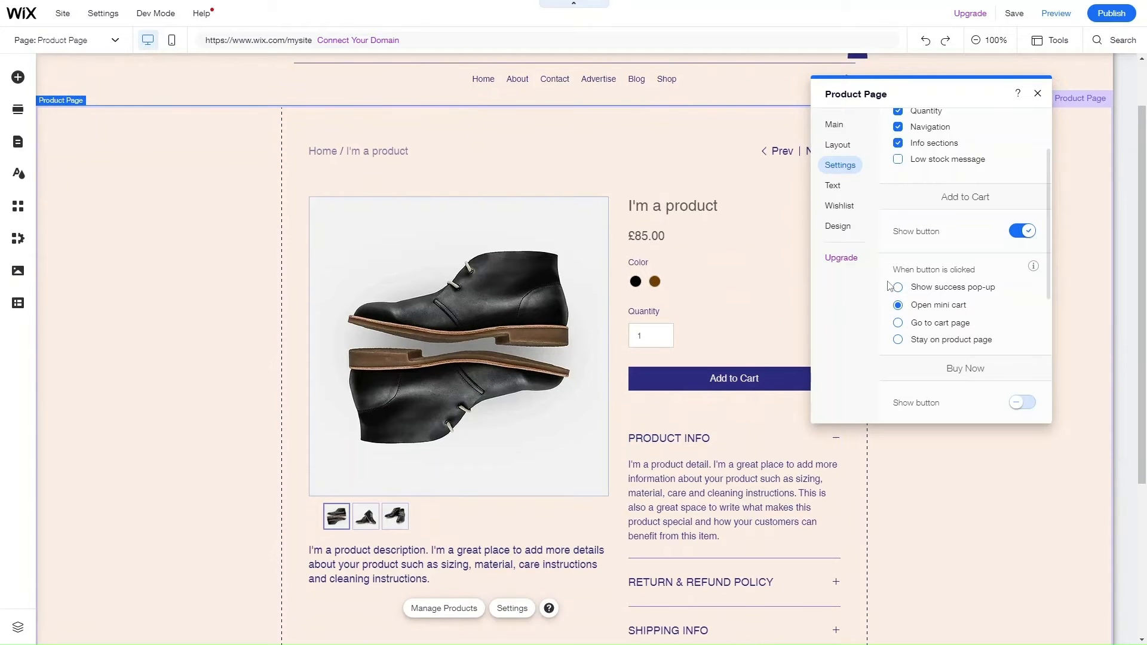
scroll(890, 281, up, 1)
Step: Examine the Product Page's editable button and out-of-stock texts and its wishlist options
click(833, 185)
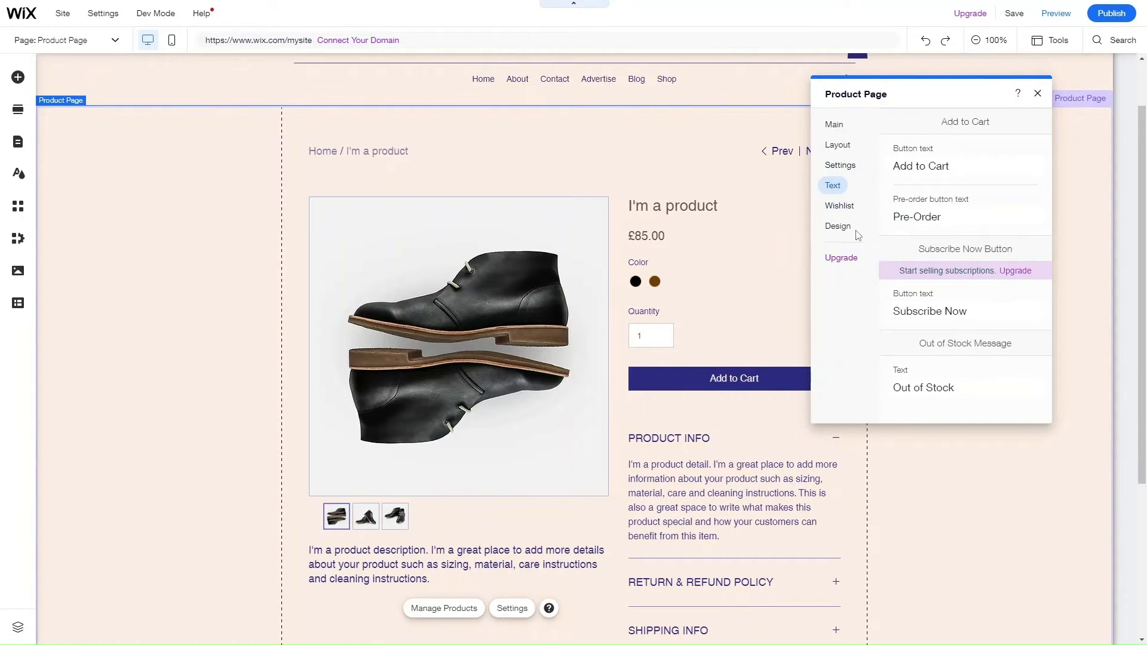
scroll(721, 423, down, 1)
scroll(722, 423, up, 2)
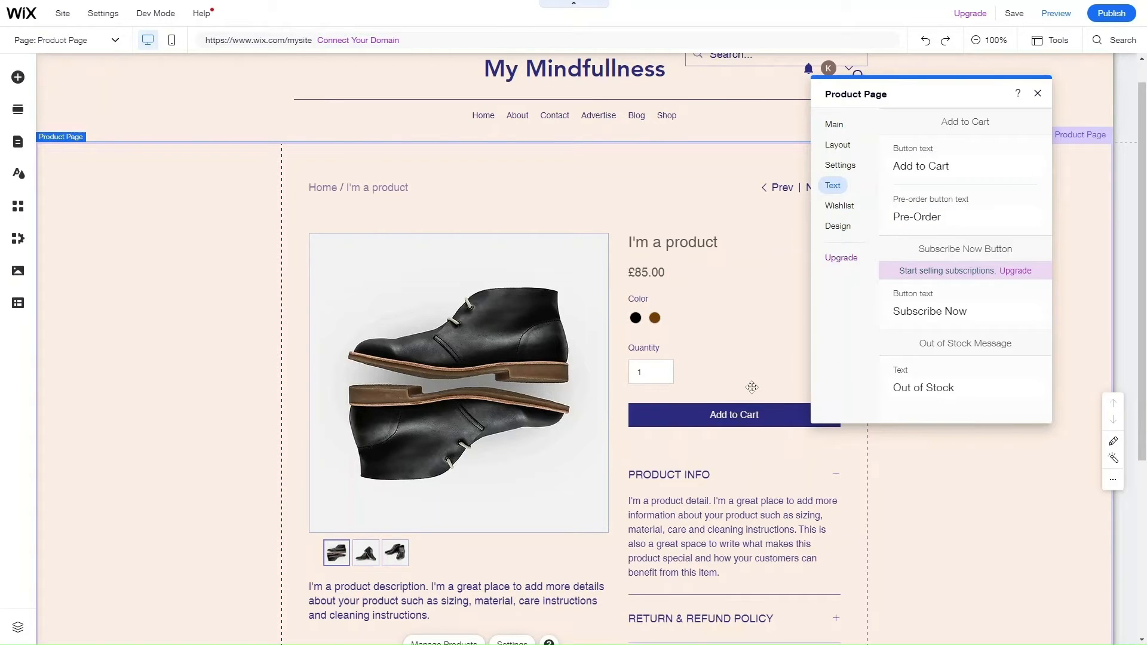
click(844, 206)
Step: Examine the Product Page's design options for backgrounds and borders and for product details
click(839, 226)
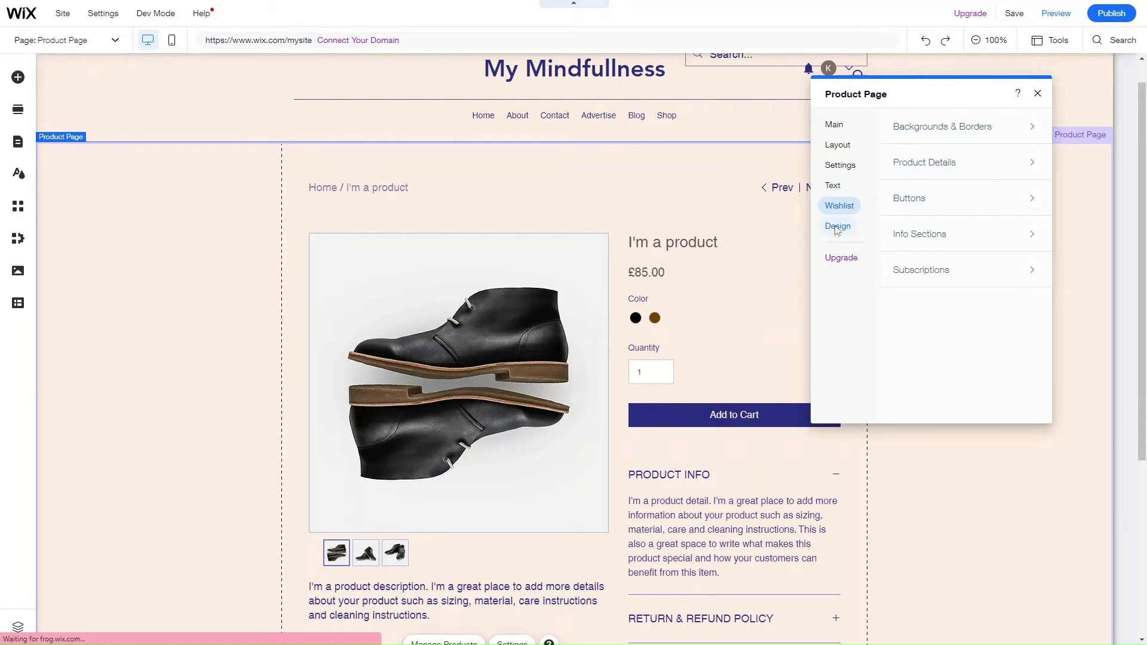
click(938, 123)
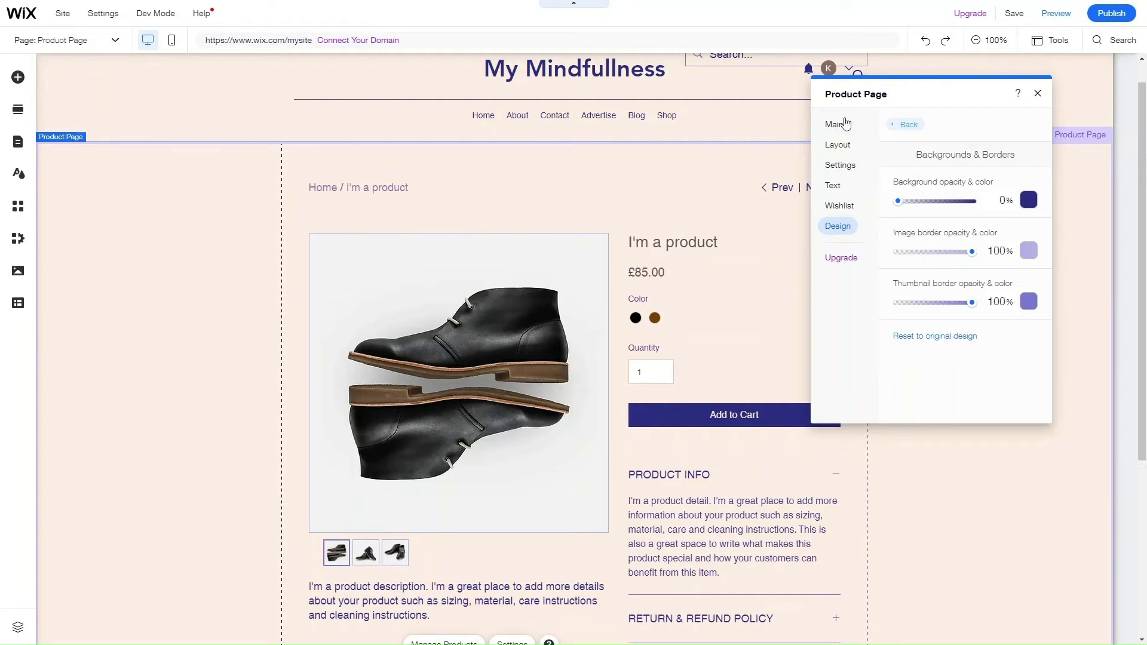
click(897, 124)
click(924, 177)
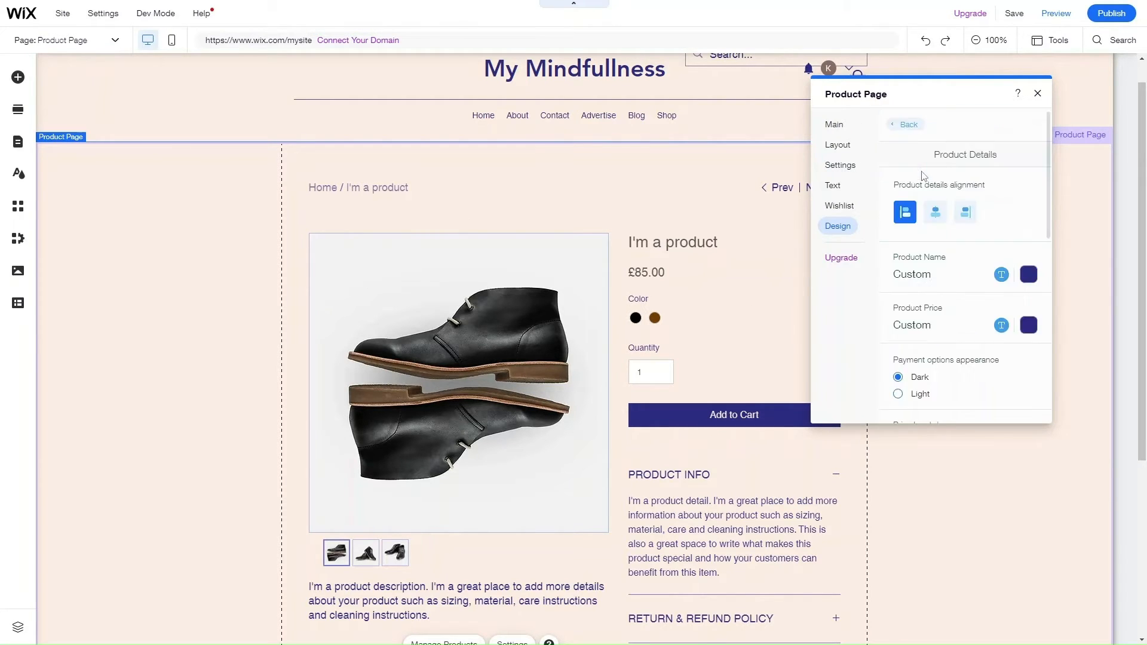
scroll(924, 321, down, 2)
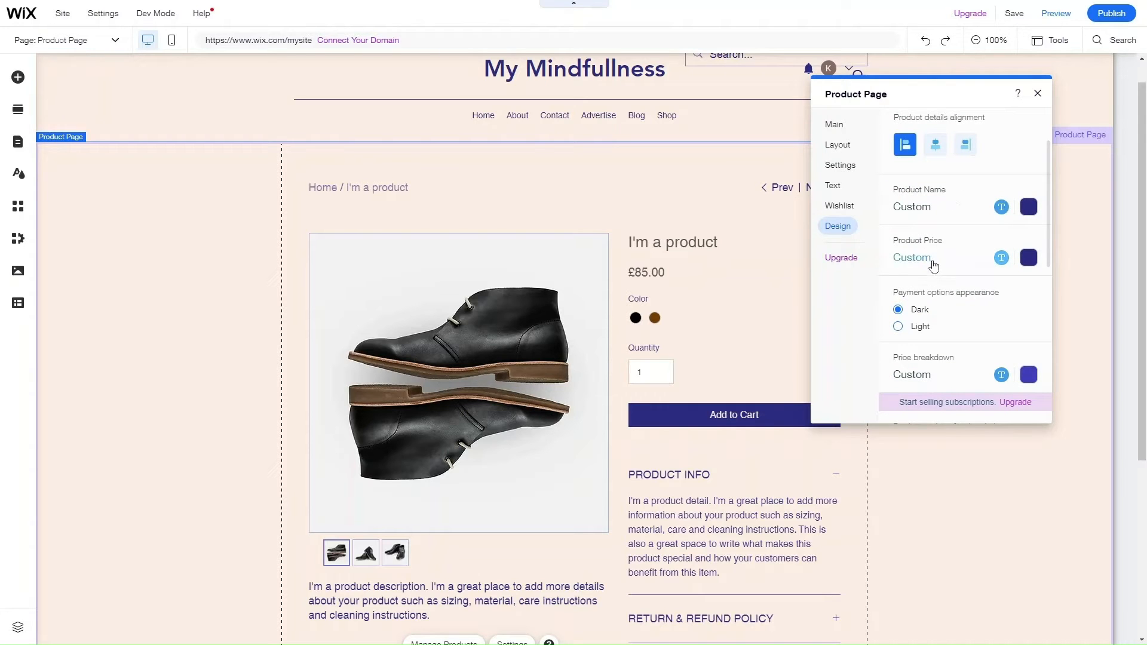
scroll(925, 315, up, 3)
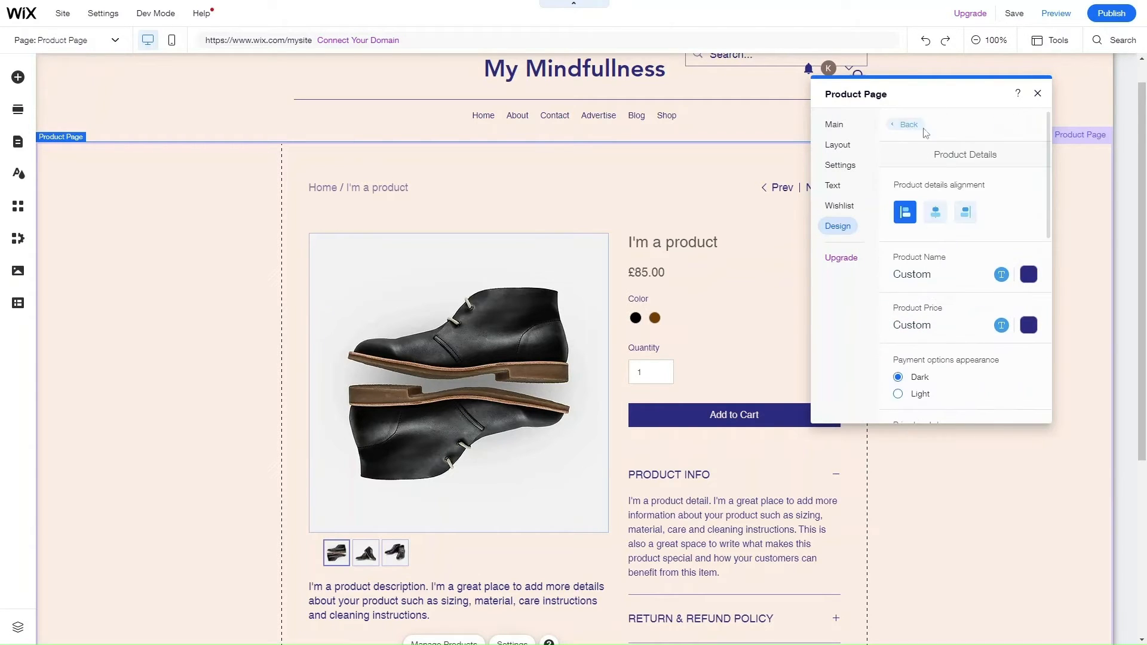
Step: Examine the style, fill, border, corner and text design options for the Add to Cart button
click(912, 124)
click(920, 208)
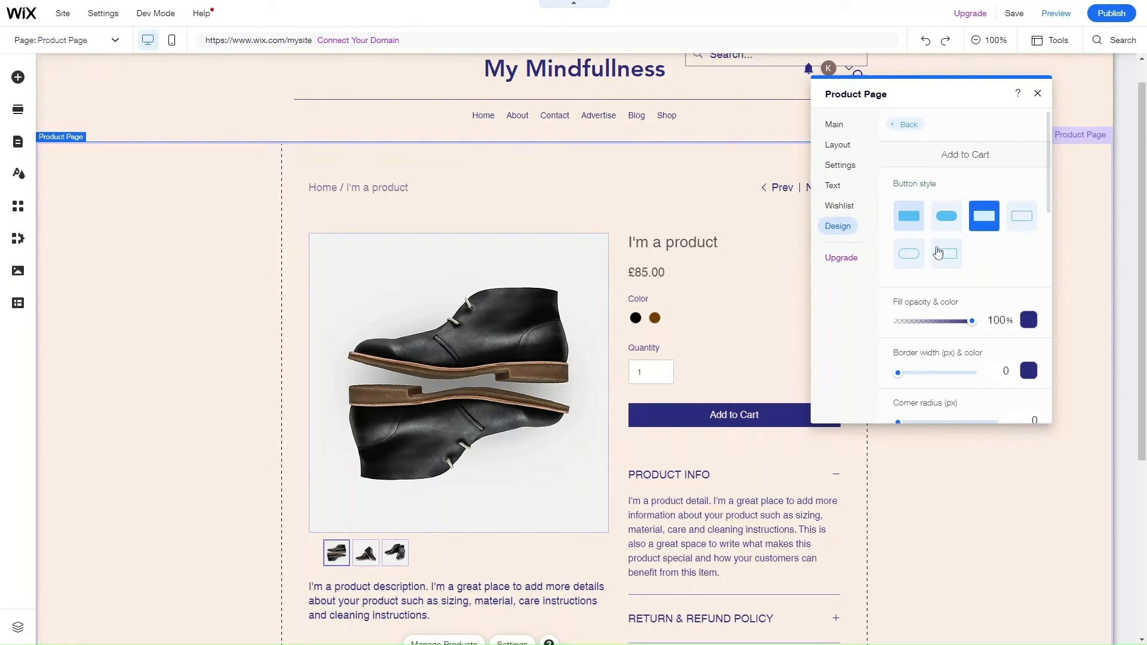
scroll(906, 146, down, 3)
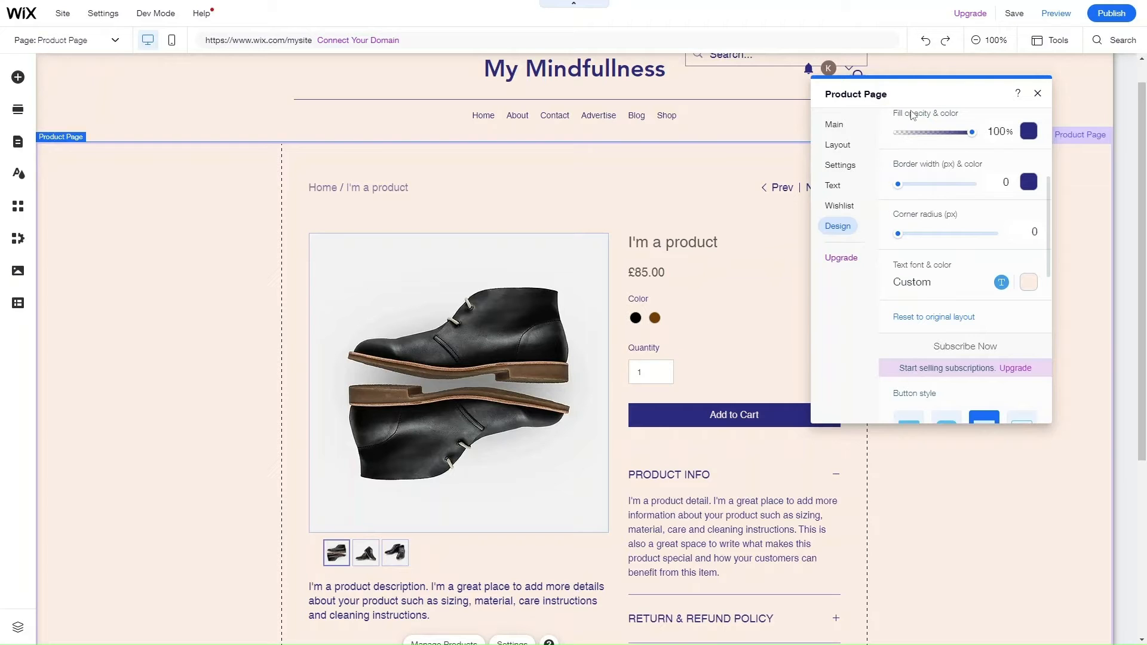
click(839, 227)
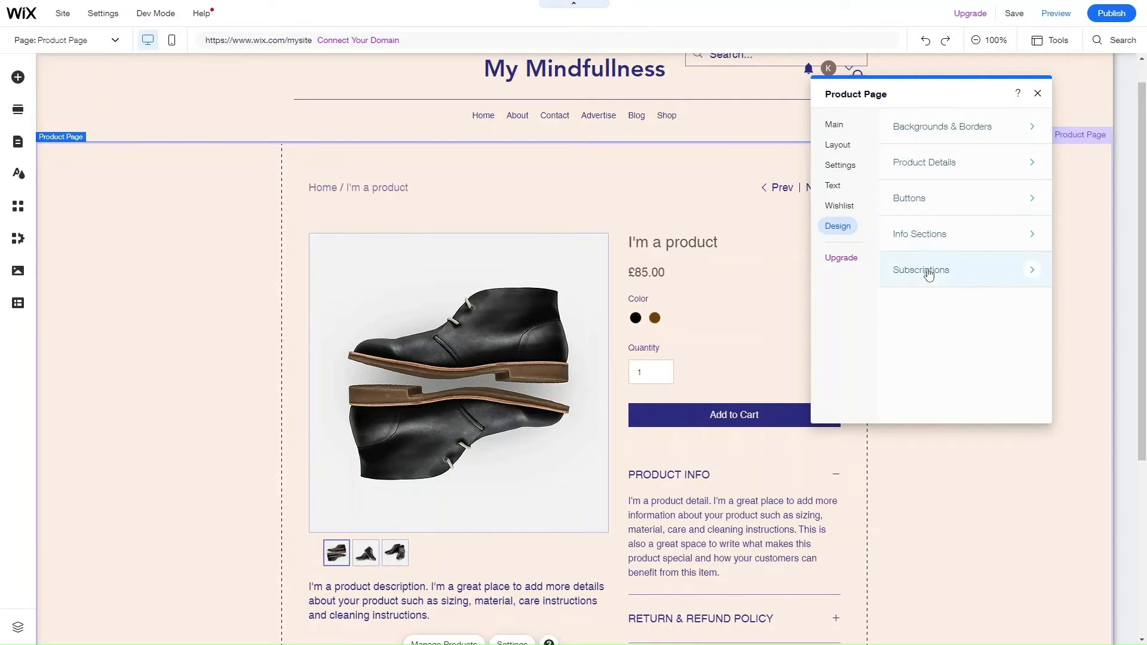
Step: Revisit the Product Page's layout options, close its settings window and look over the page
scroll(670, 457, down, 5)
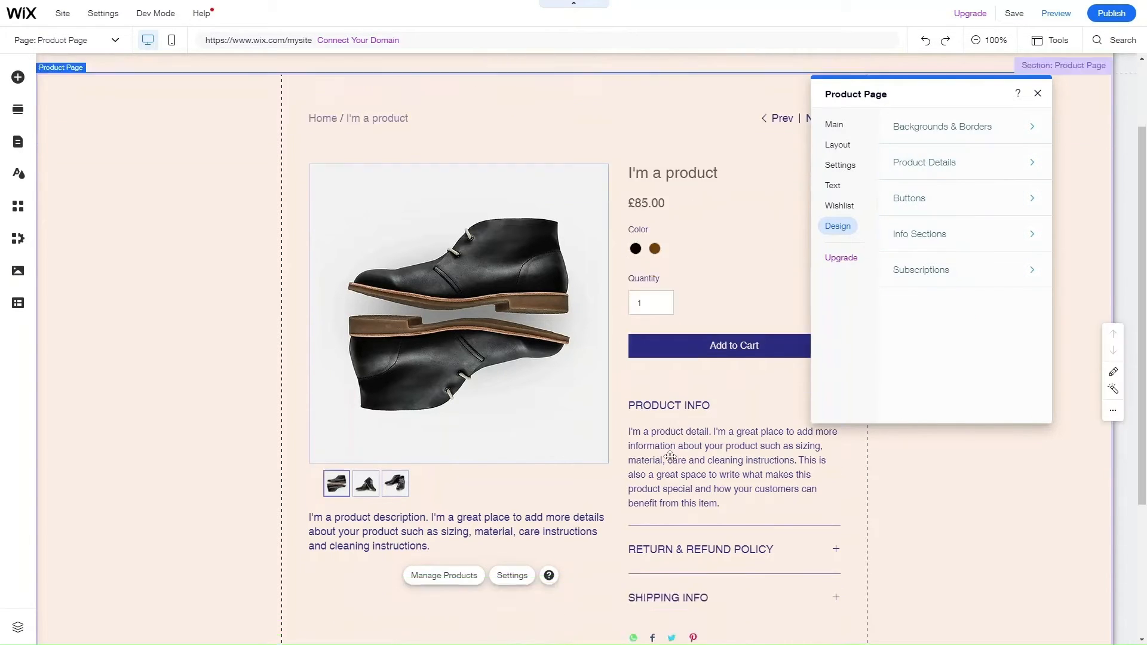
scroll(670, 457, up, 4)
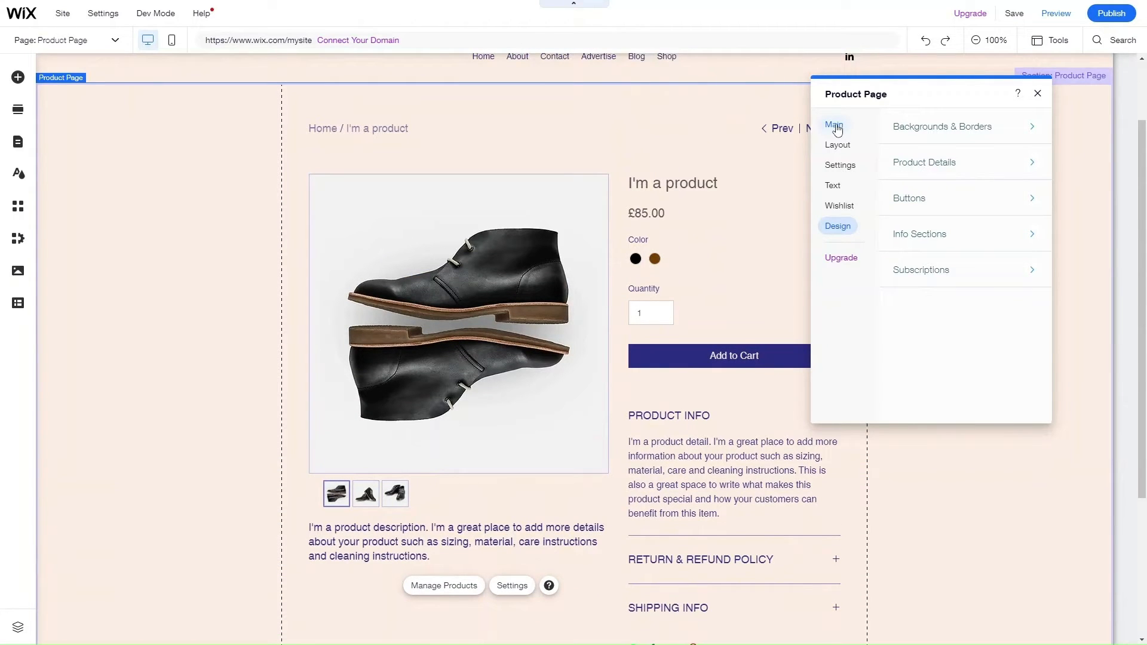
click(837, 144)
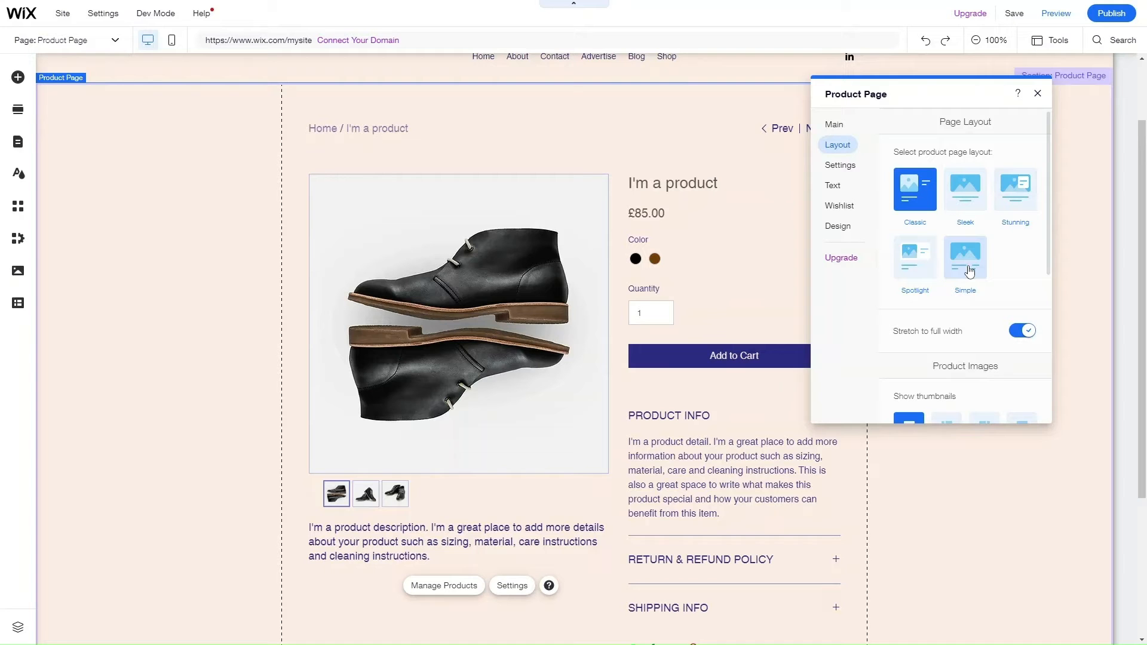
click(1038, 94)
scroll(599, 343, down, 3)
scroll(599, 343, up, 5)
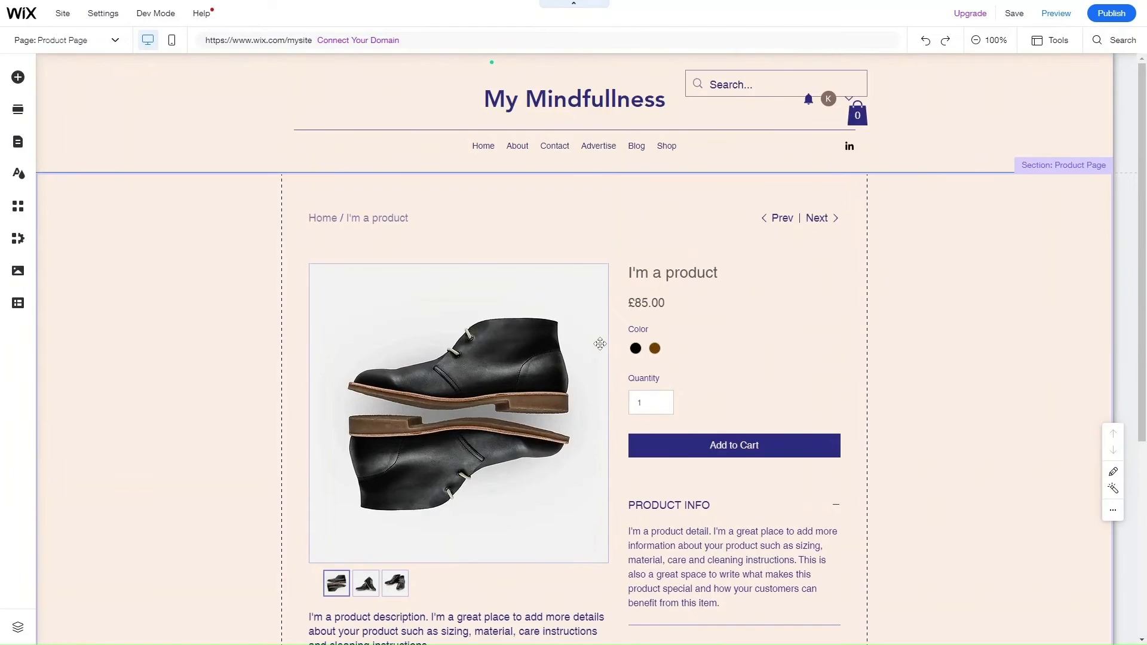
Step: Save the site under the free Wix.com domain my-mindfullness and dismiss the save confirmation without publishing
click(1022, 14)
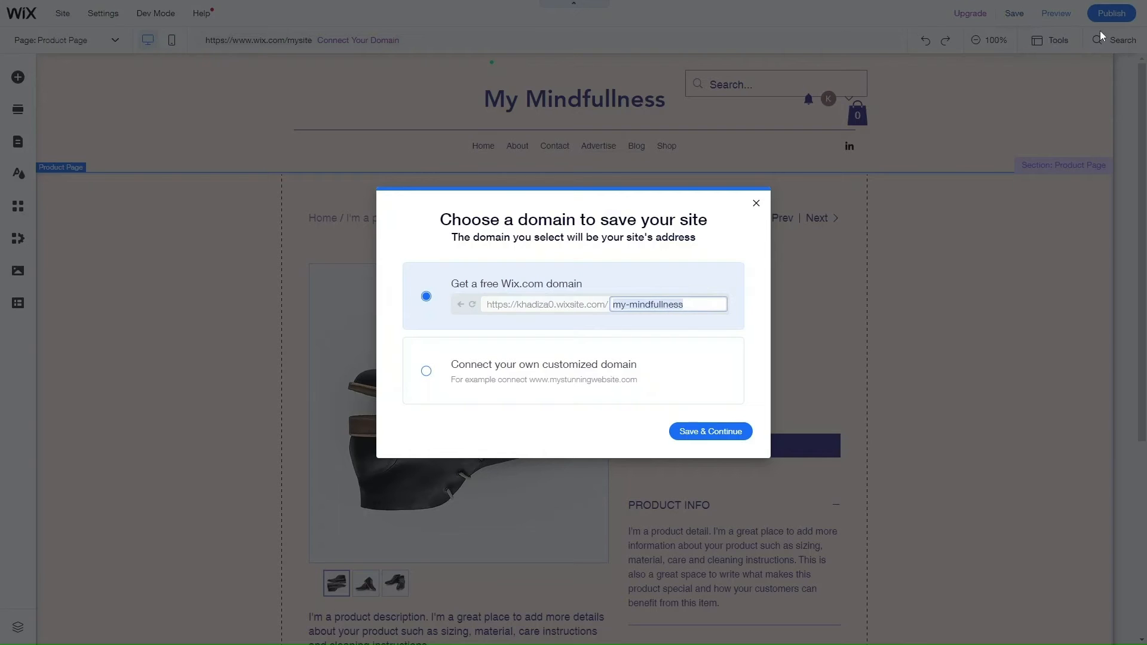
click(711, 433)
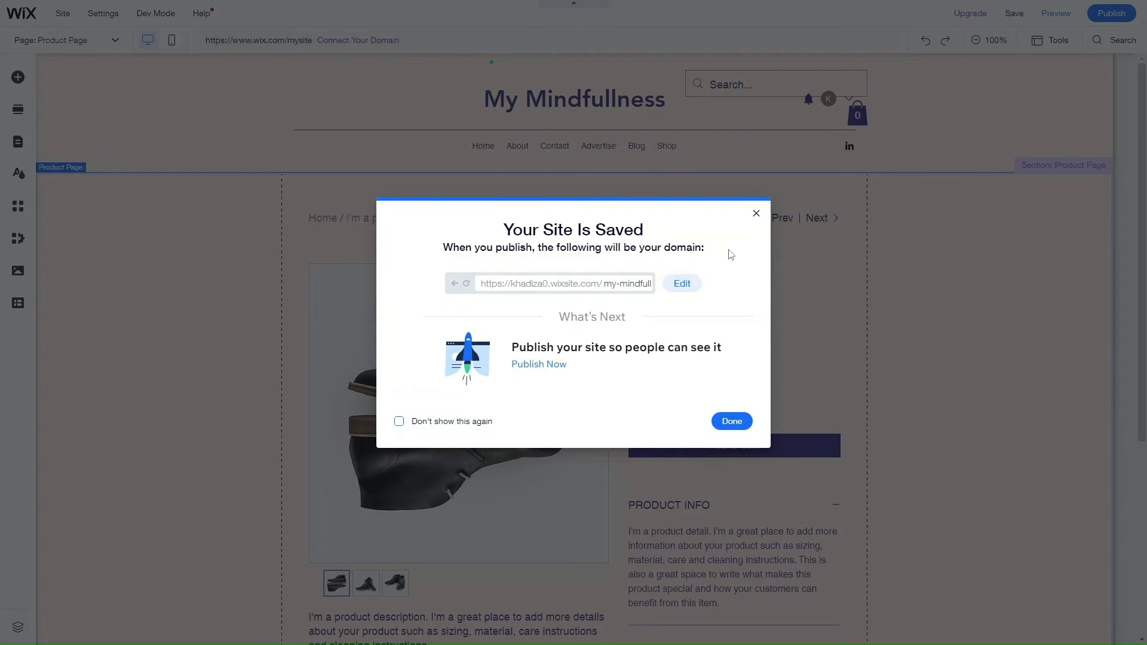
click(756, 215)
Step: View the store's Cart Page, switch to the Thank You Page and review its order and address sections
click(99, 47)
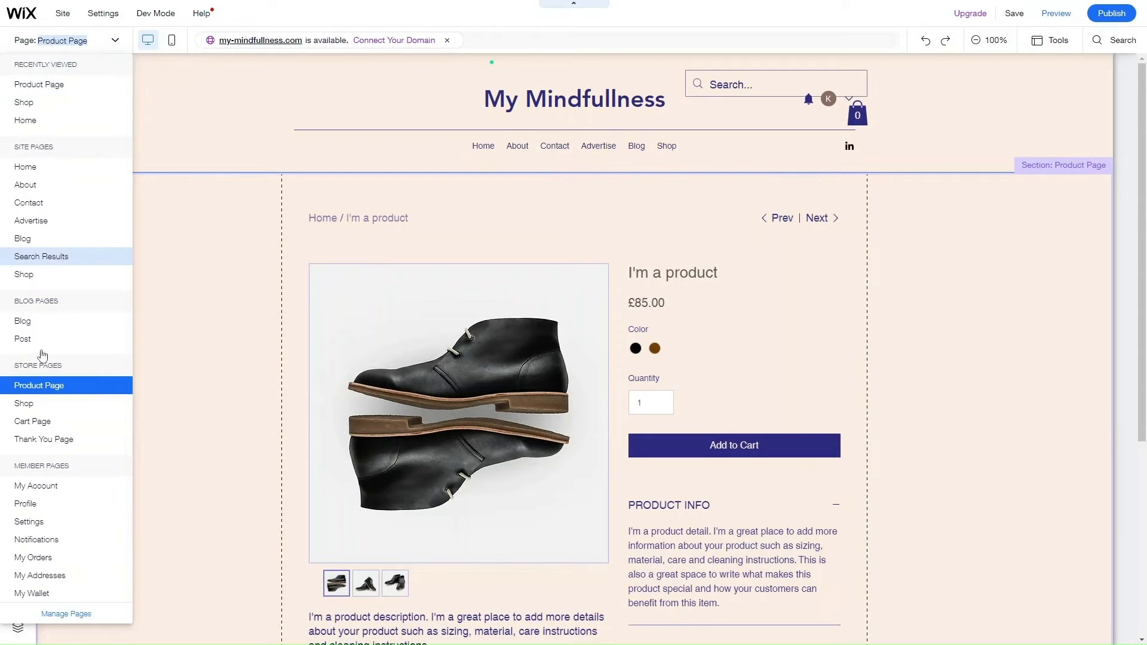
click(33, 422)
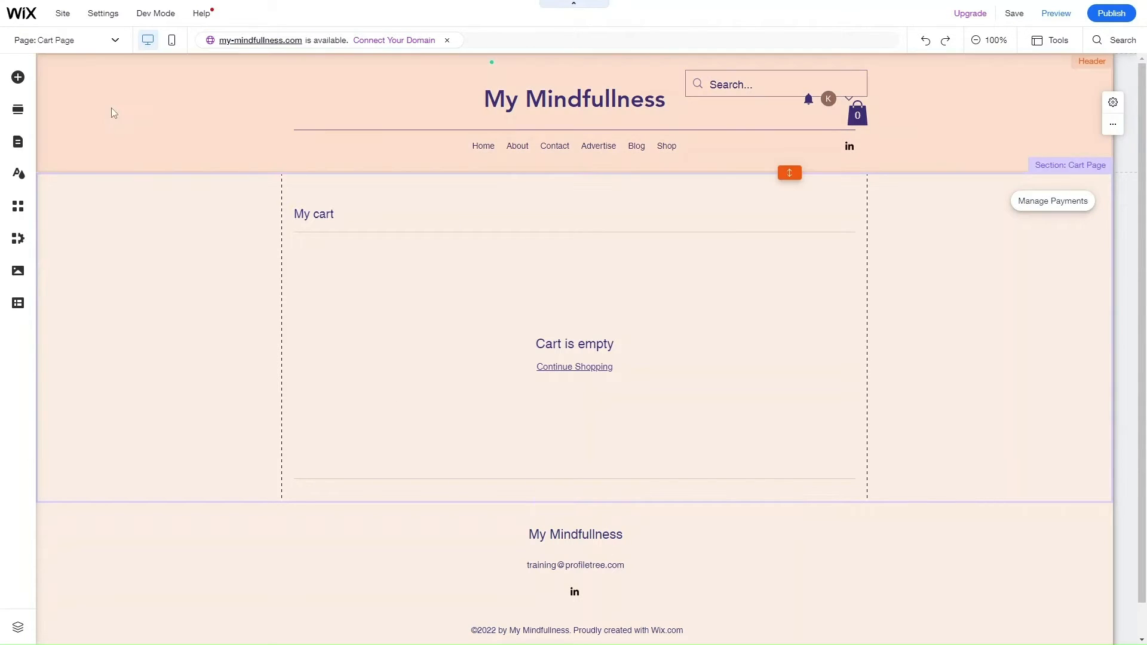
click(88, 50)
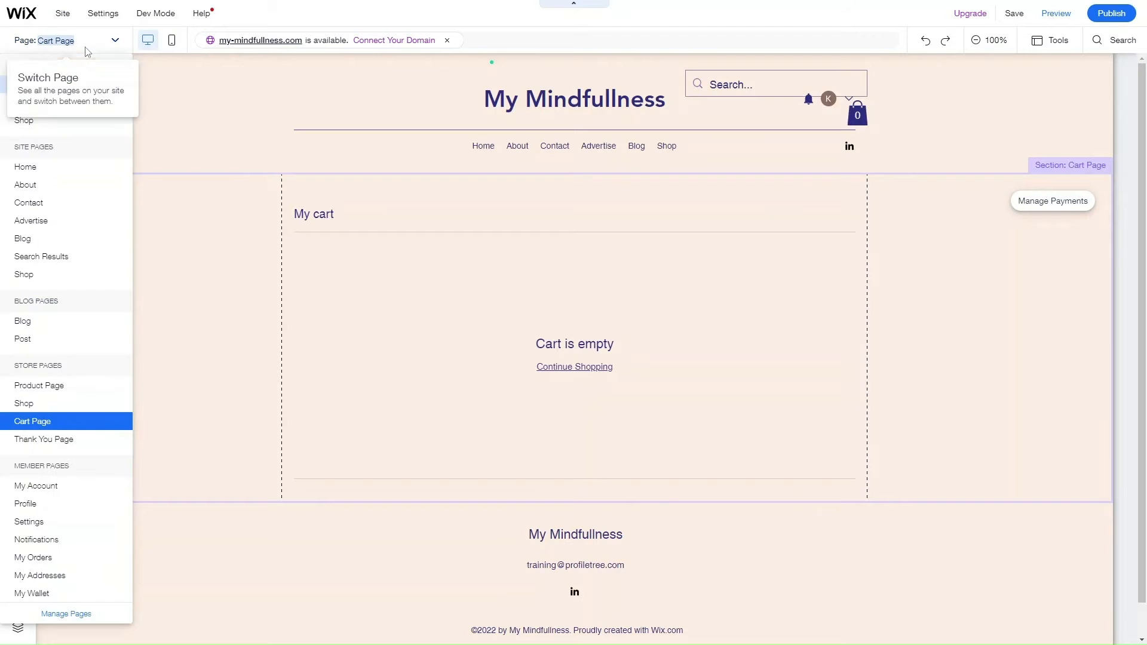
click(39, 440)
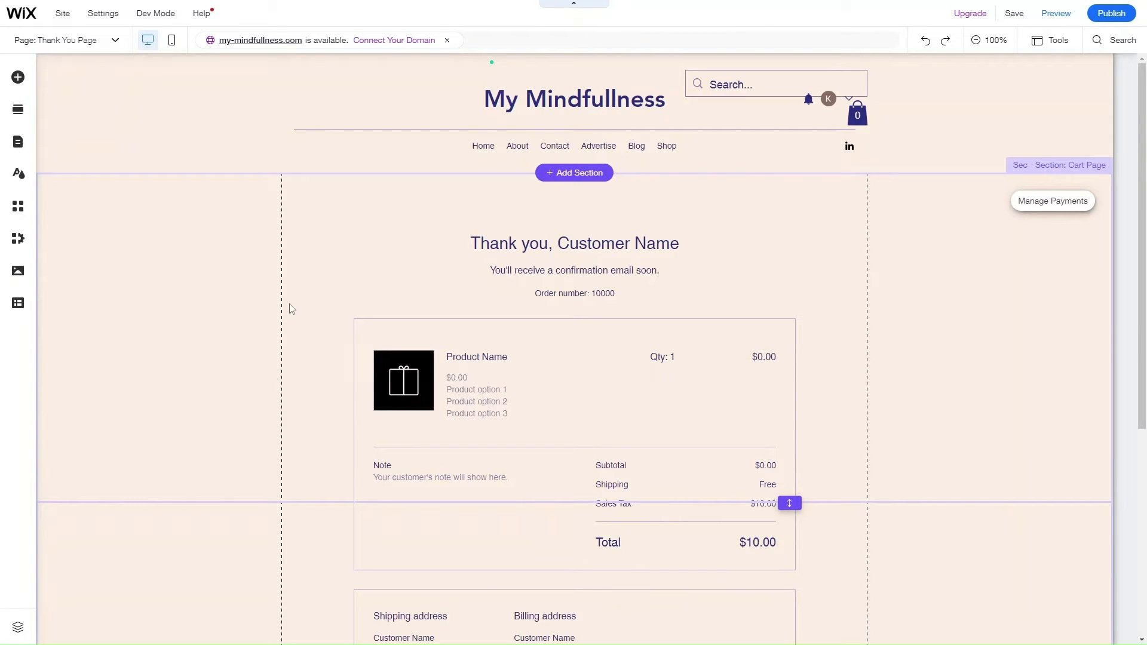
scroll(556, 284, down, 2)
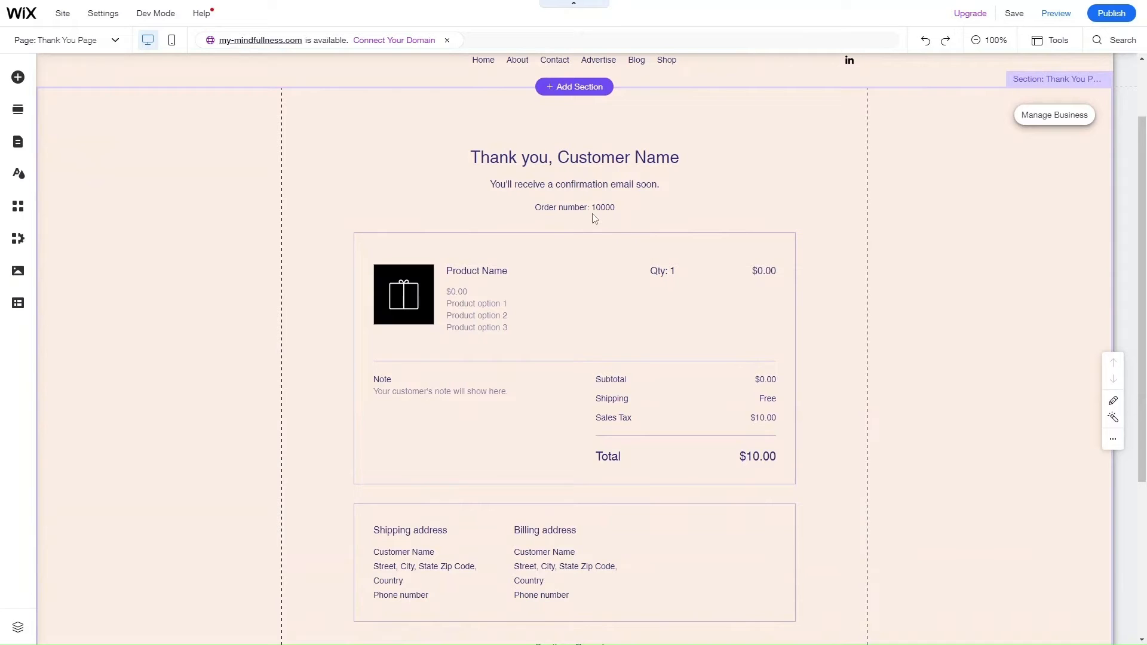
scroll(489, 366, down, 1)
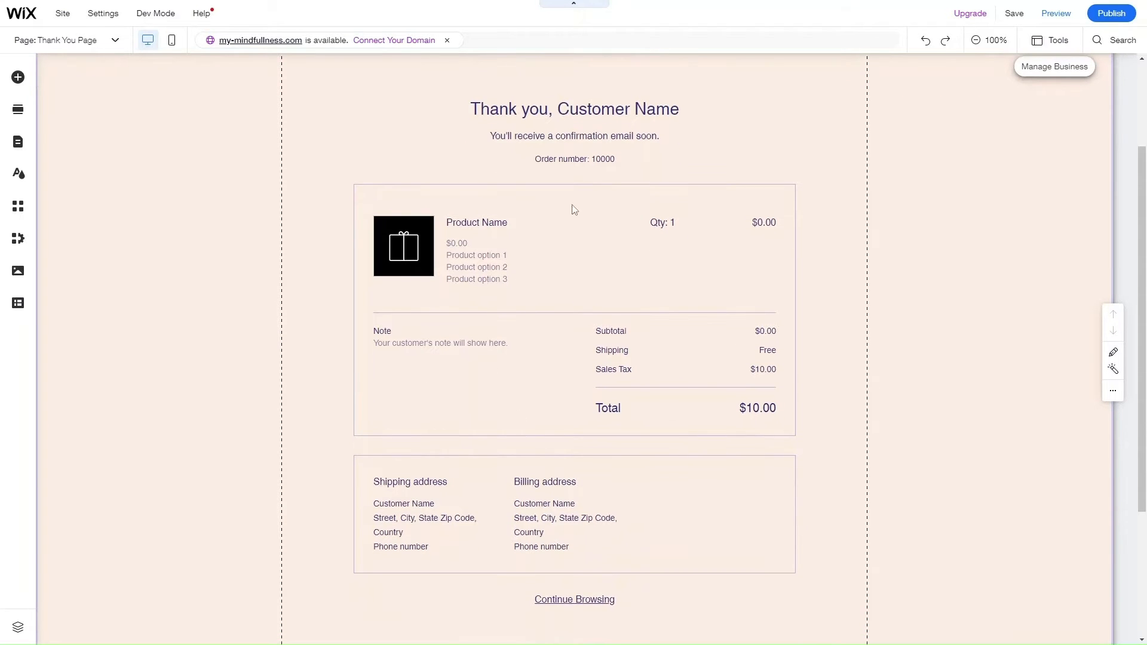
Step: Look over the whole Thank You Page, from the site header through the order summary and addresses to the footer
scroll(567, 481, down, 1)
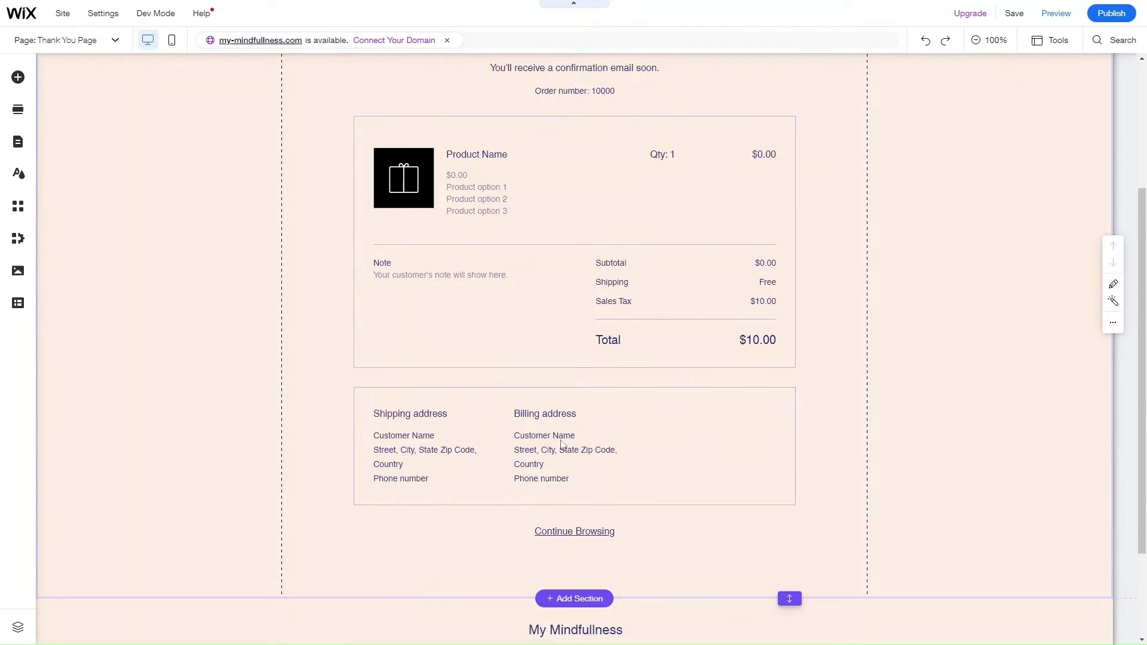
scroll(525, 406, down, 2)
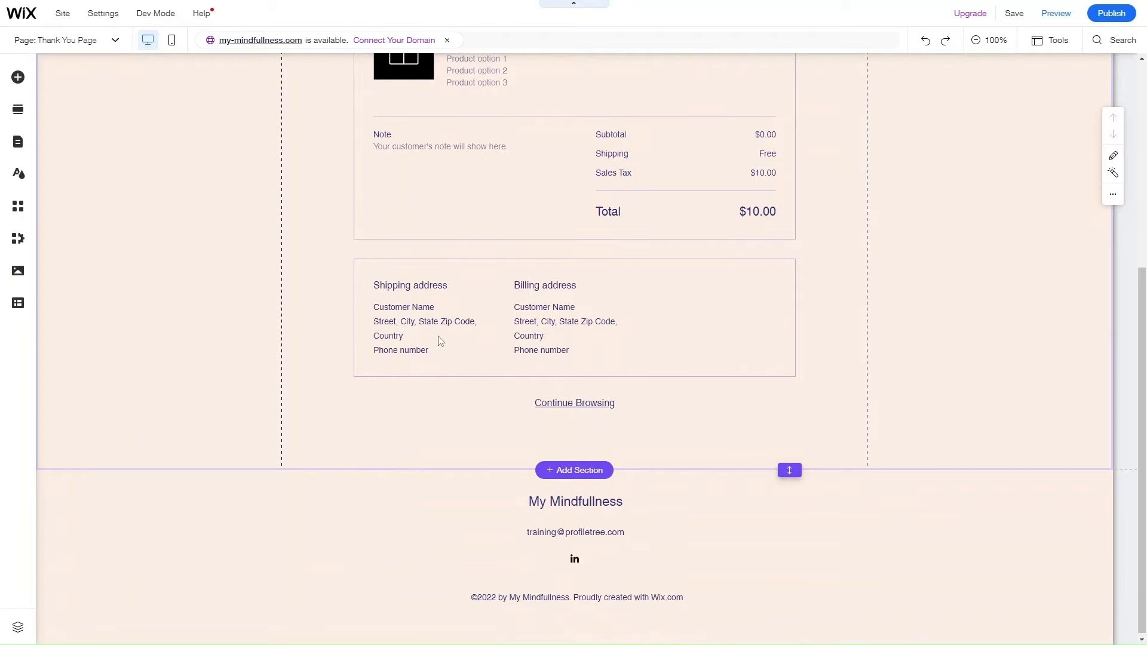
scroll(440, 340, up, 5)
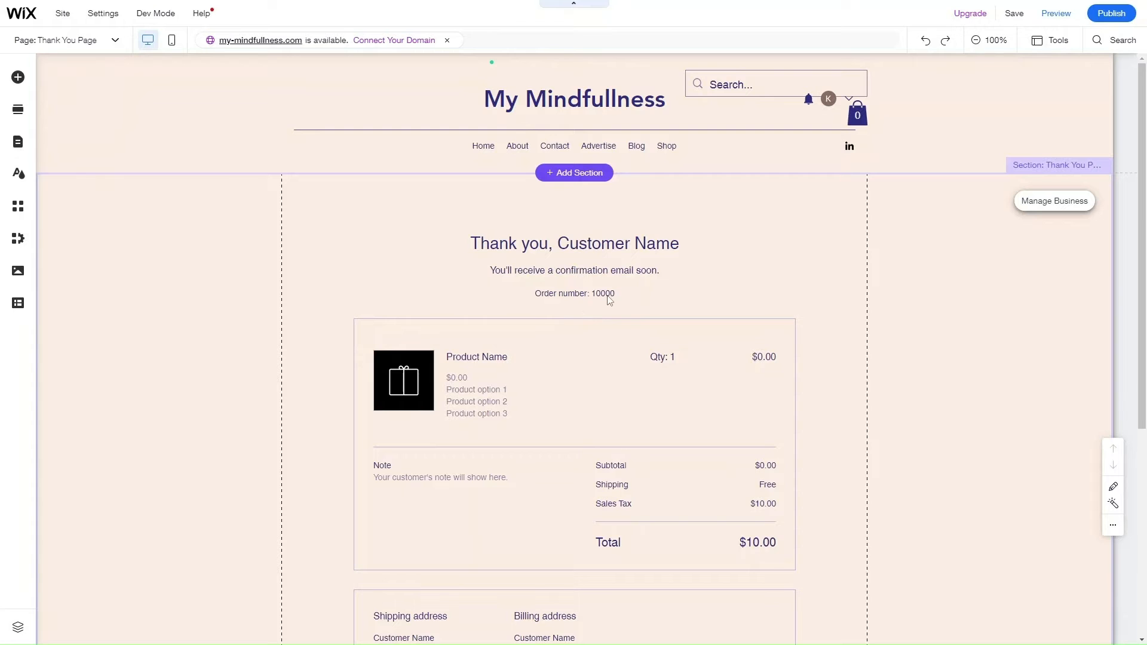
scroll(533, 452, down, 2)
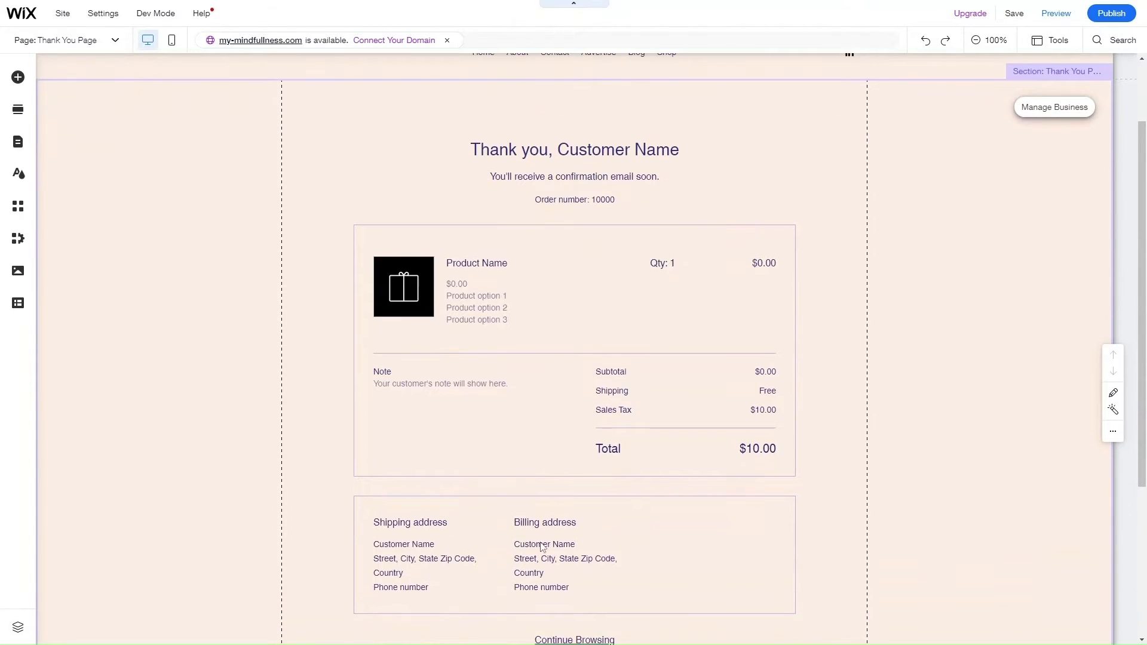
scroll(474, 487, up, 2)
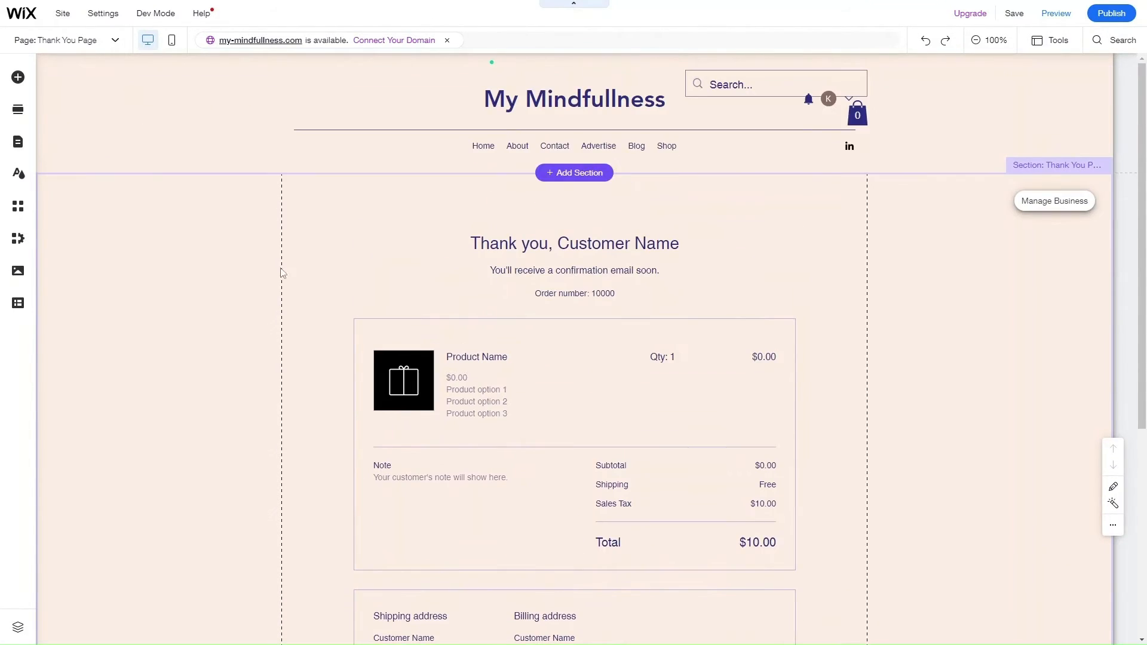
Step: Switch to the Shop page and look through its filters and full product gallery
click(88, 44)
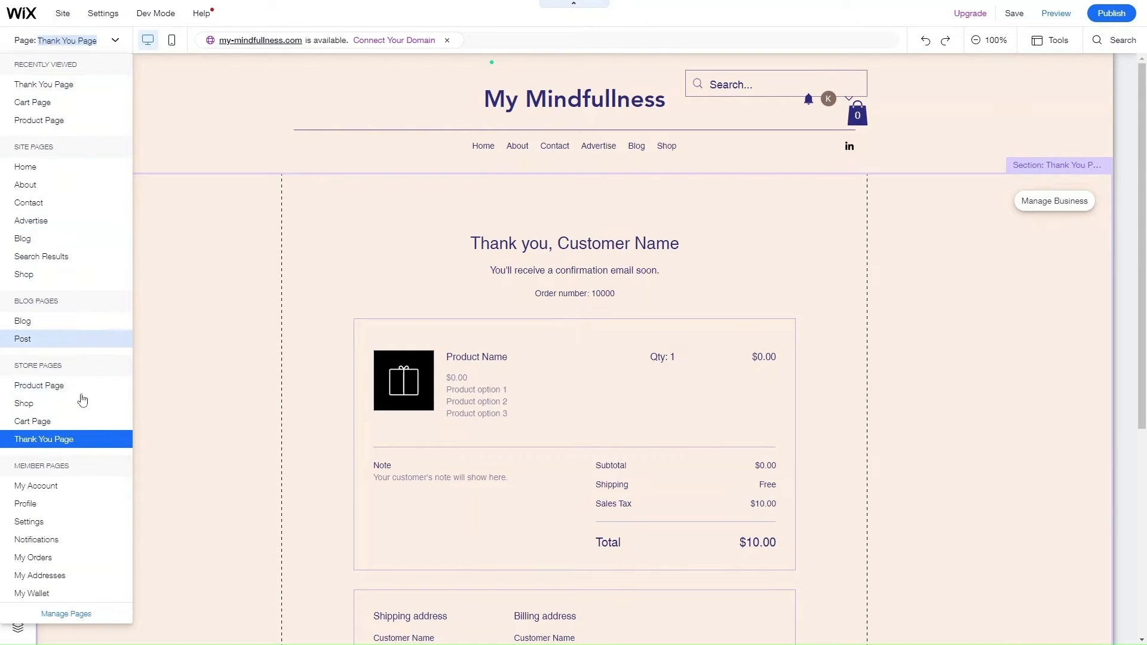
click(24, 274)
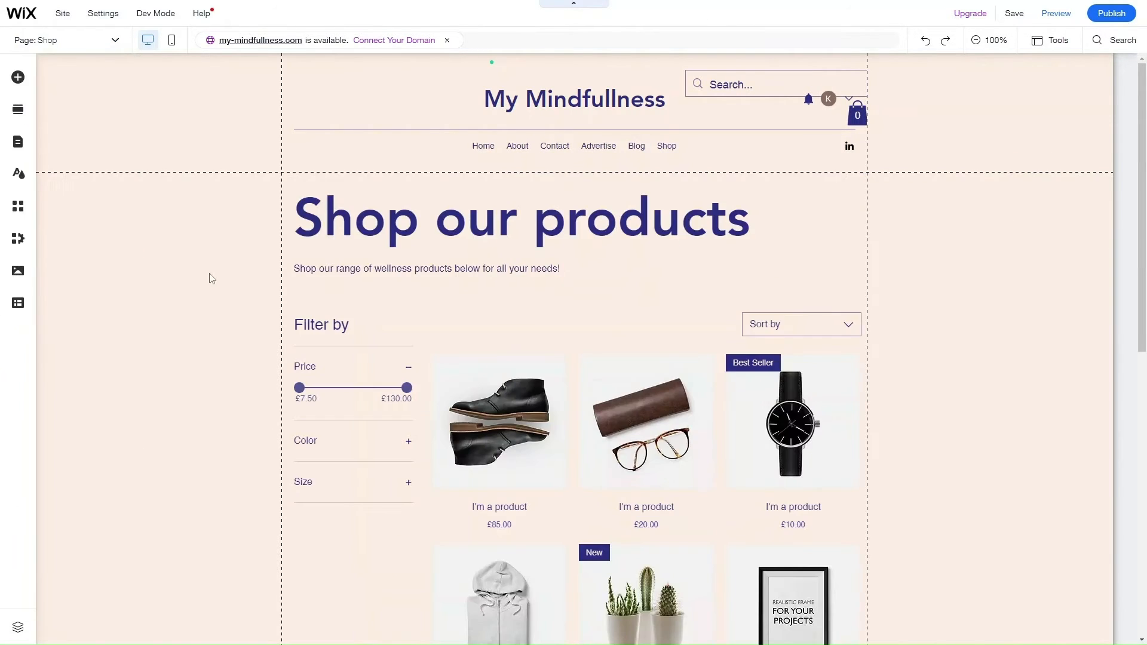
scroll(440, 325, down, 5)
scroll(442, 325, down, 5)
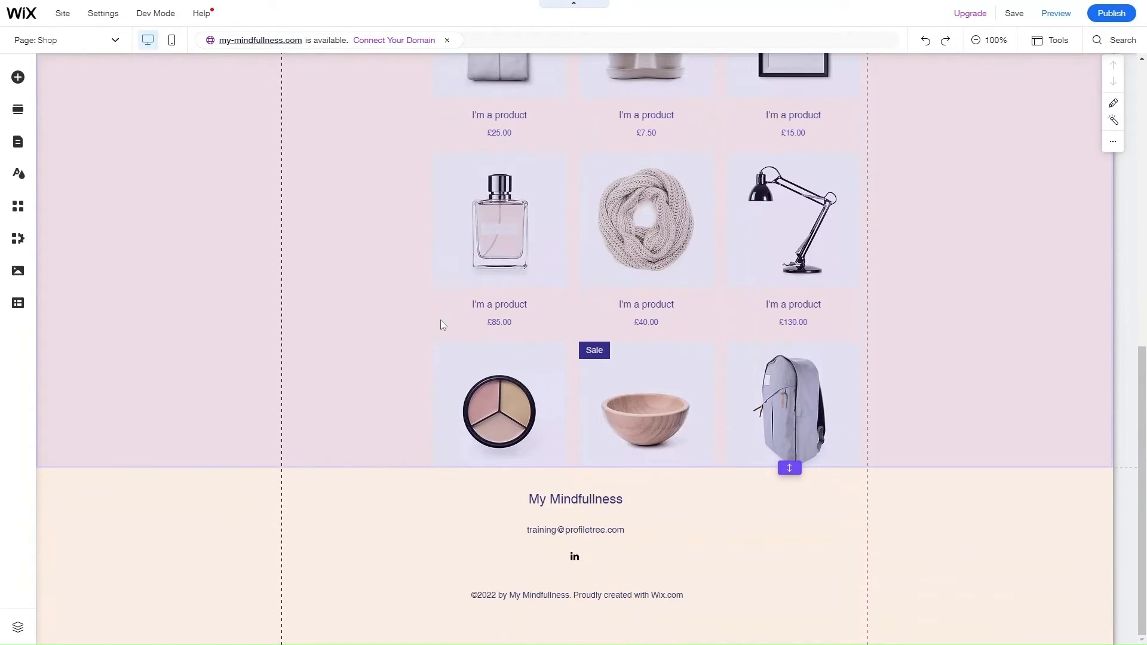
scroll(442, 324, up, 10)
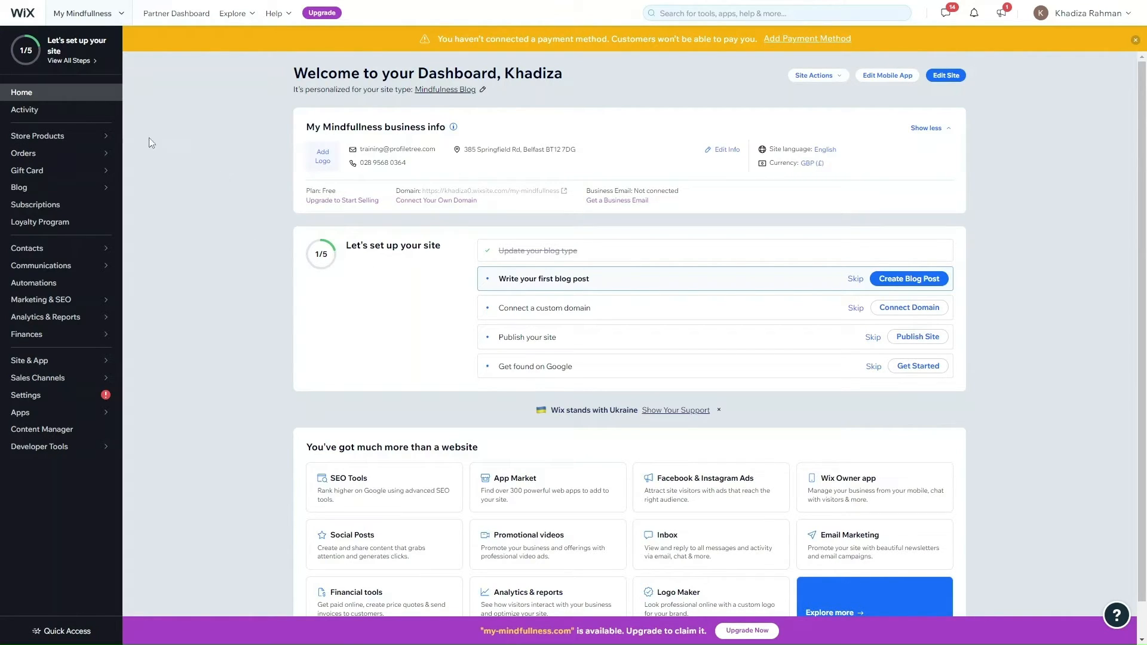
Step: Open the store's Products list in the site dashboard and review the names, types, SKUs, prices and inventory of the sample products
mouse_move(59, 135)
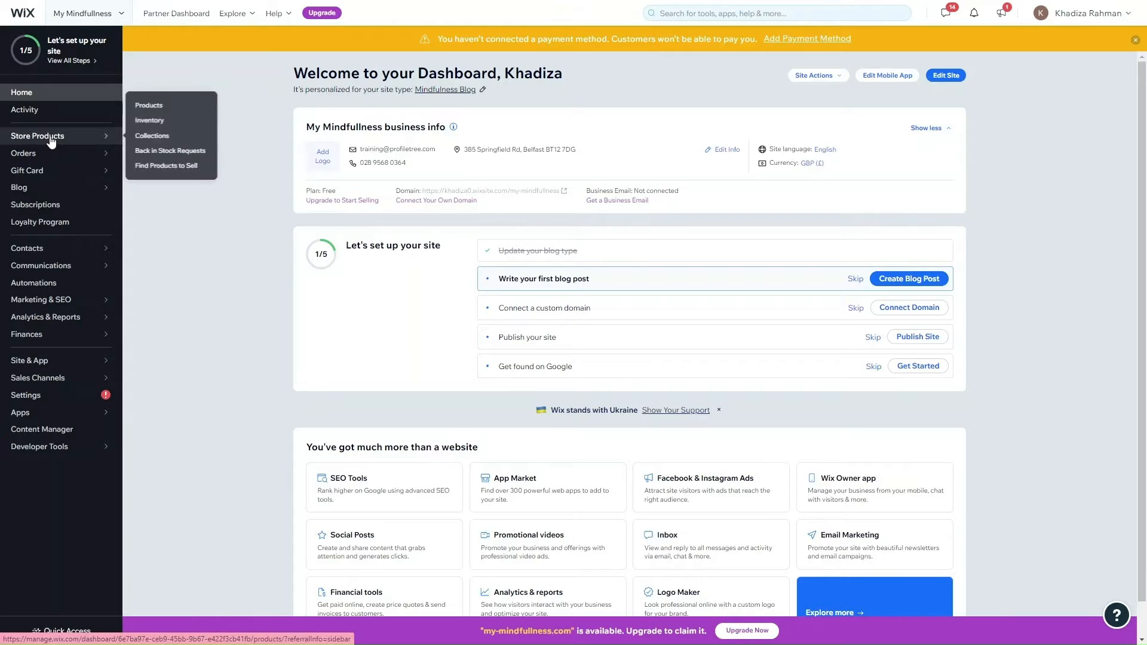
click(150, 114)
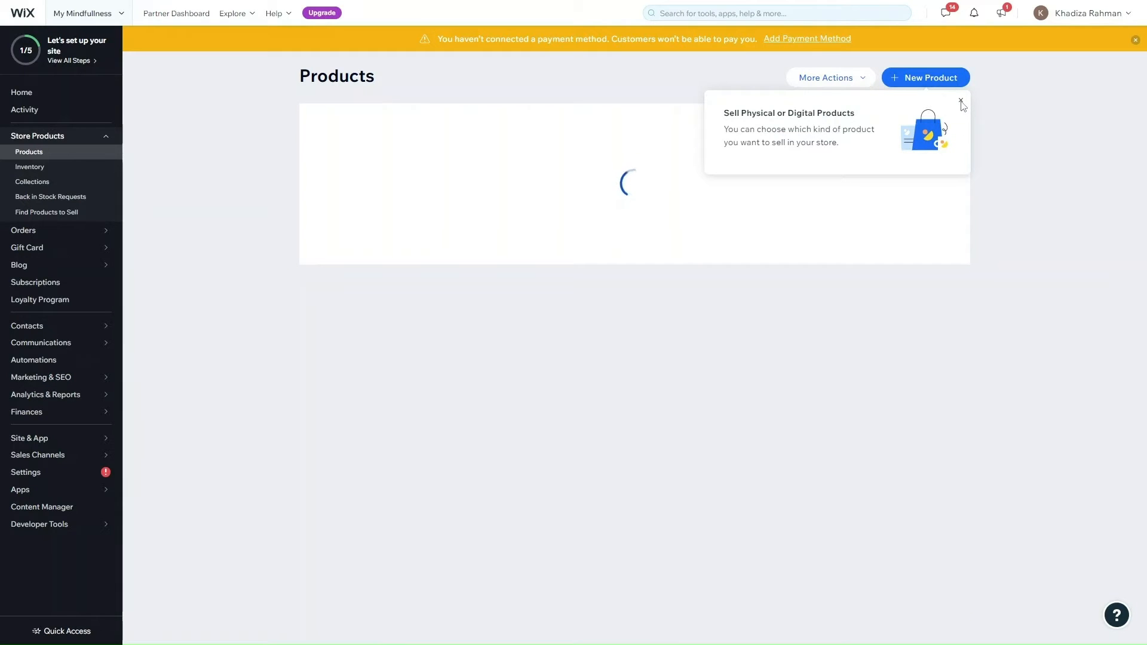
scroll(637, 550, down, 2)
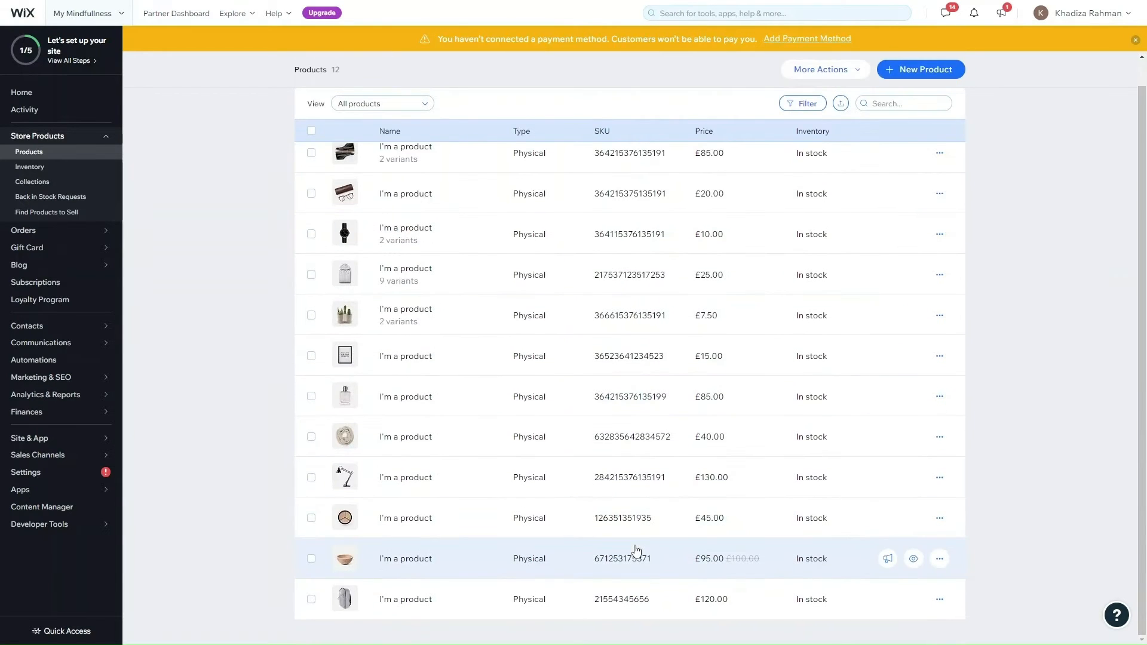
scroll(636, 550, up, 2)
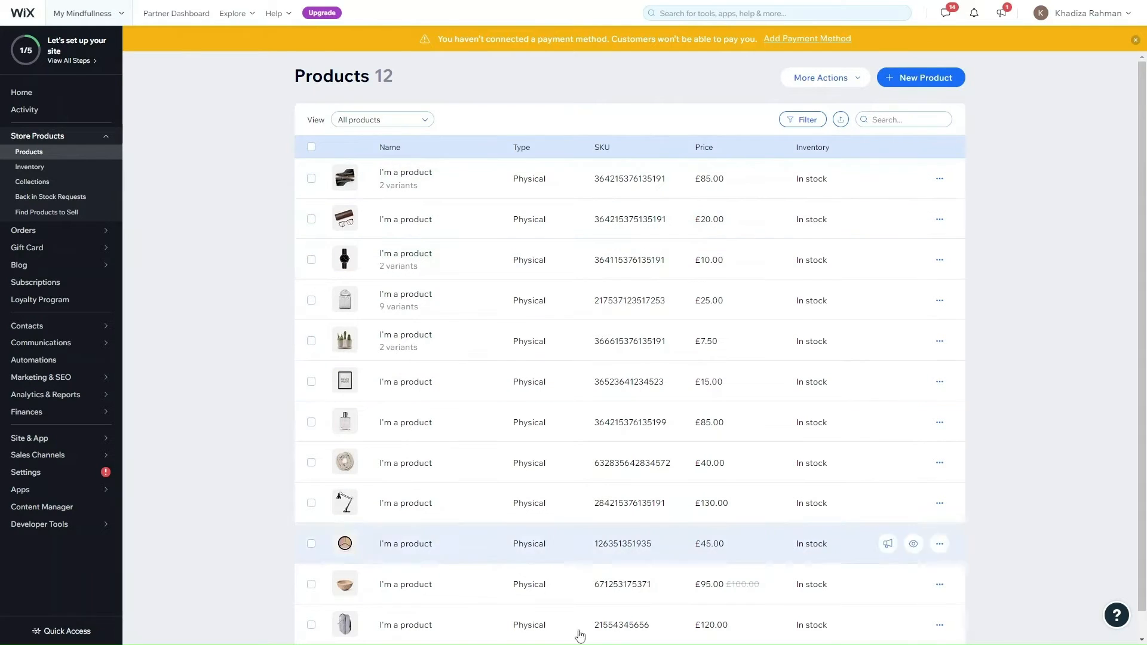
scroll(1009, 324, down, 1)
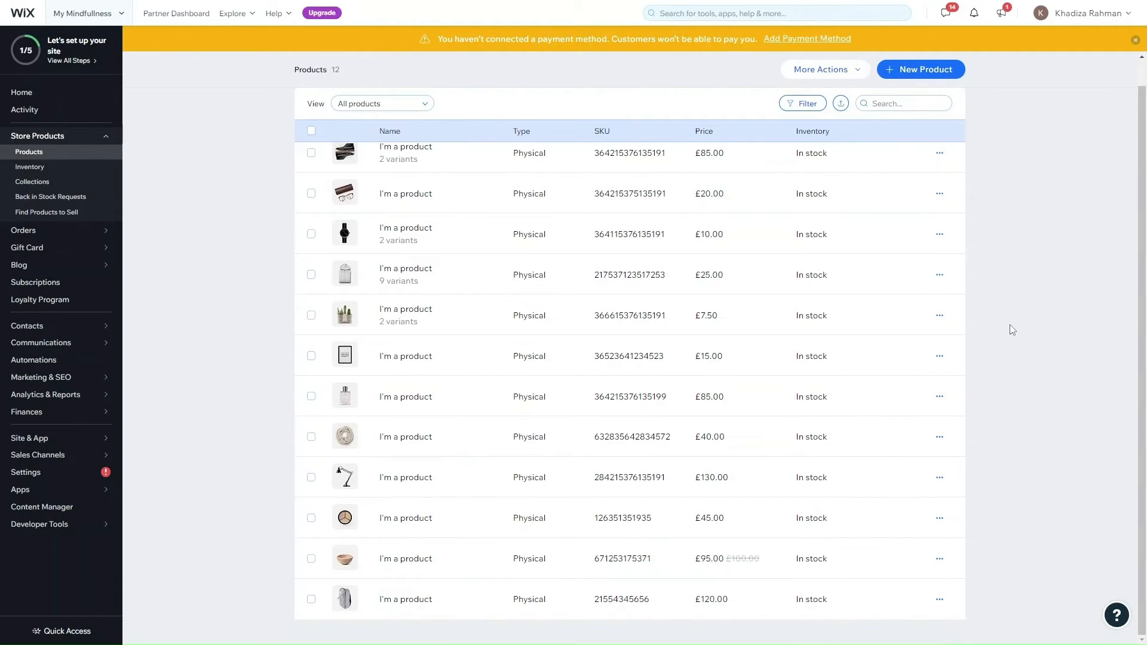
scroll(1011, 329, up, 1)
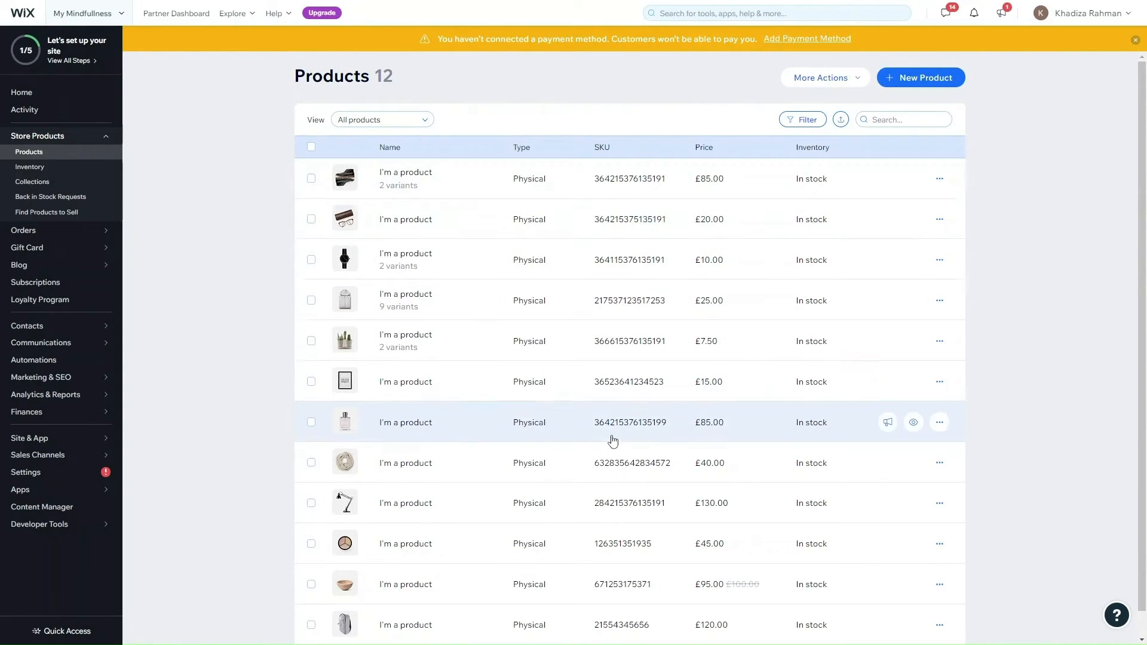
scroll(609, 438, down, 1)
scroll(609, 438, up, 1)
scroll(512, 512, down, 1)
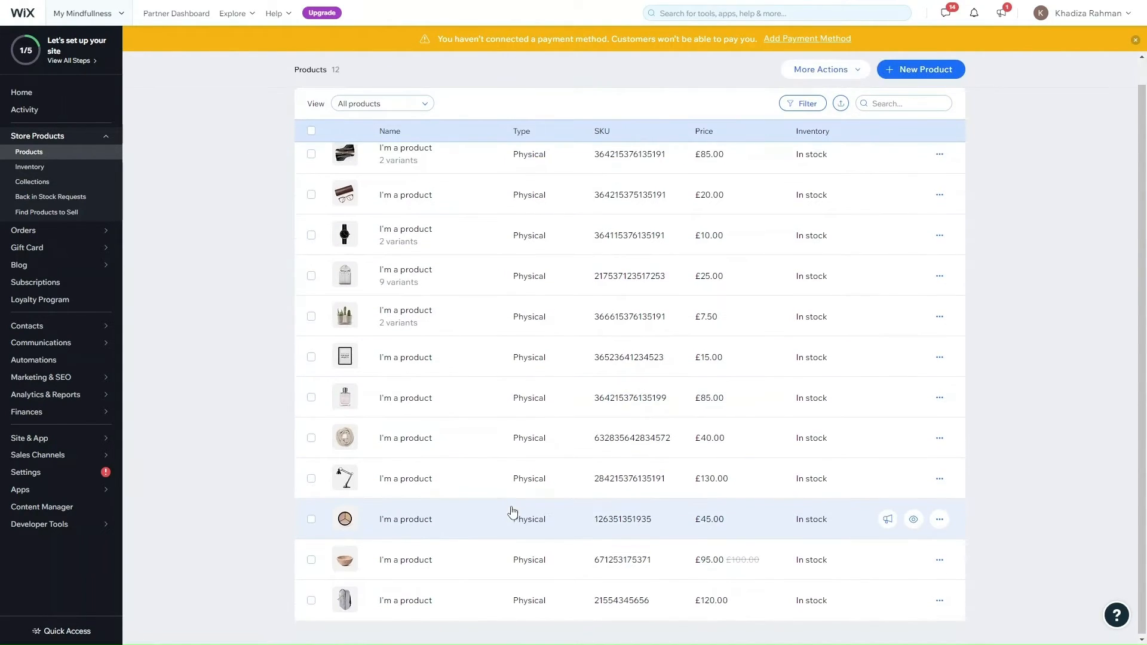
scroll(512, 512, up, 1)
click(881, 119)
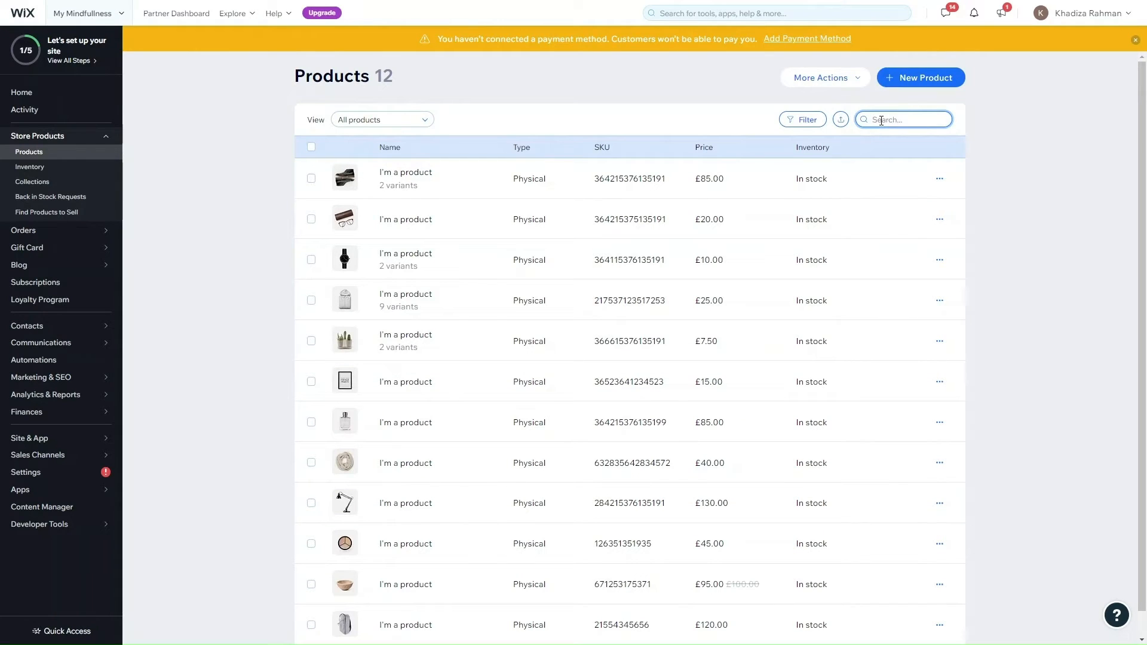
click(678, 80)
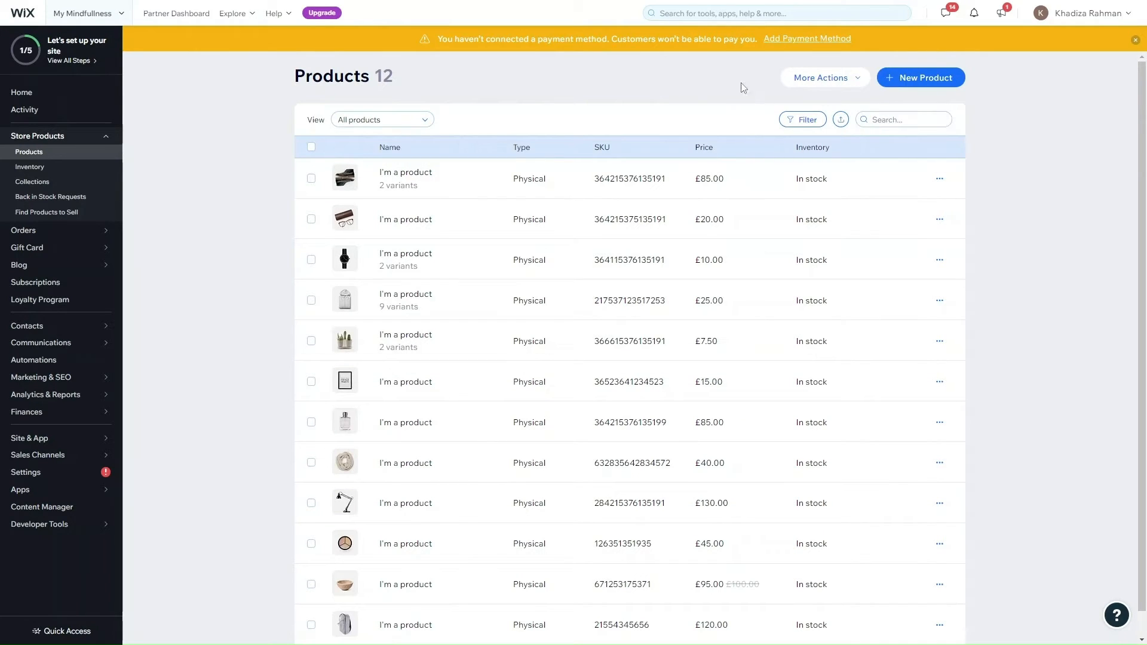
Step: Start a new physical product and look over its blank product form
click(911, 87)
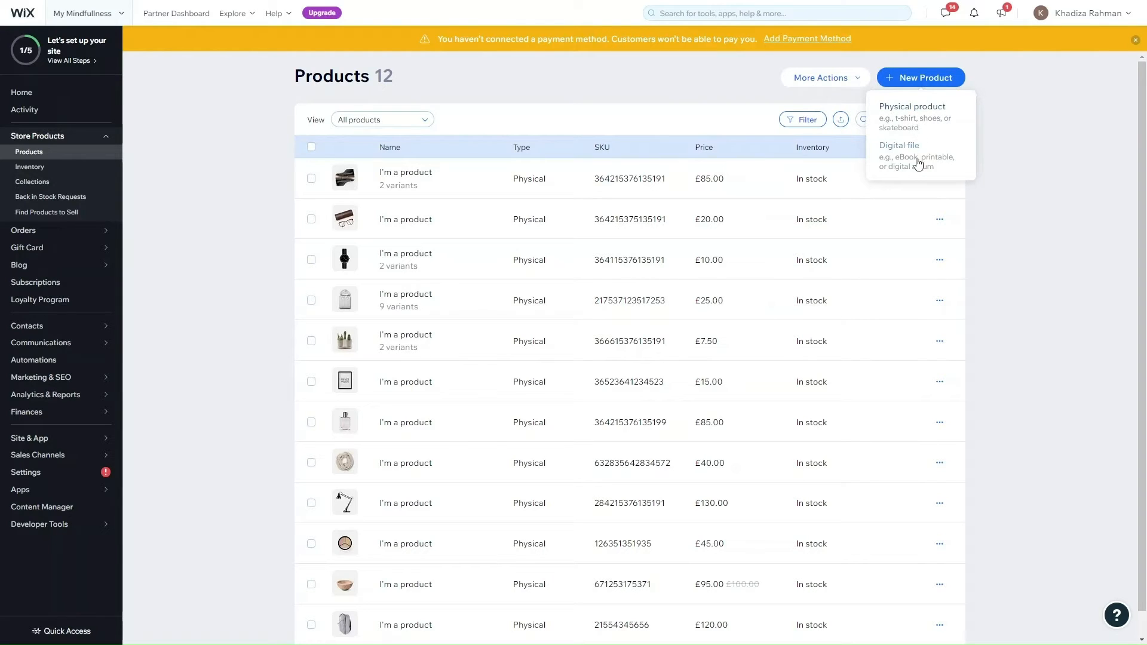
click(917, 126)
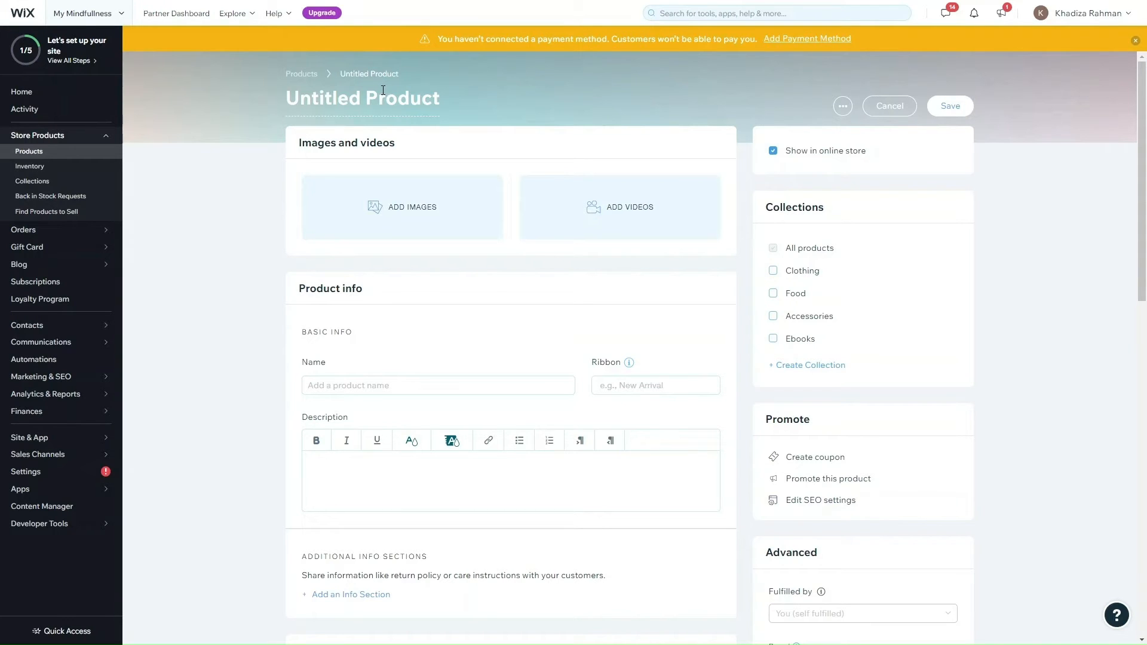
scroll(344, 348, down, 2)
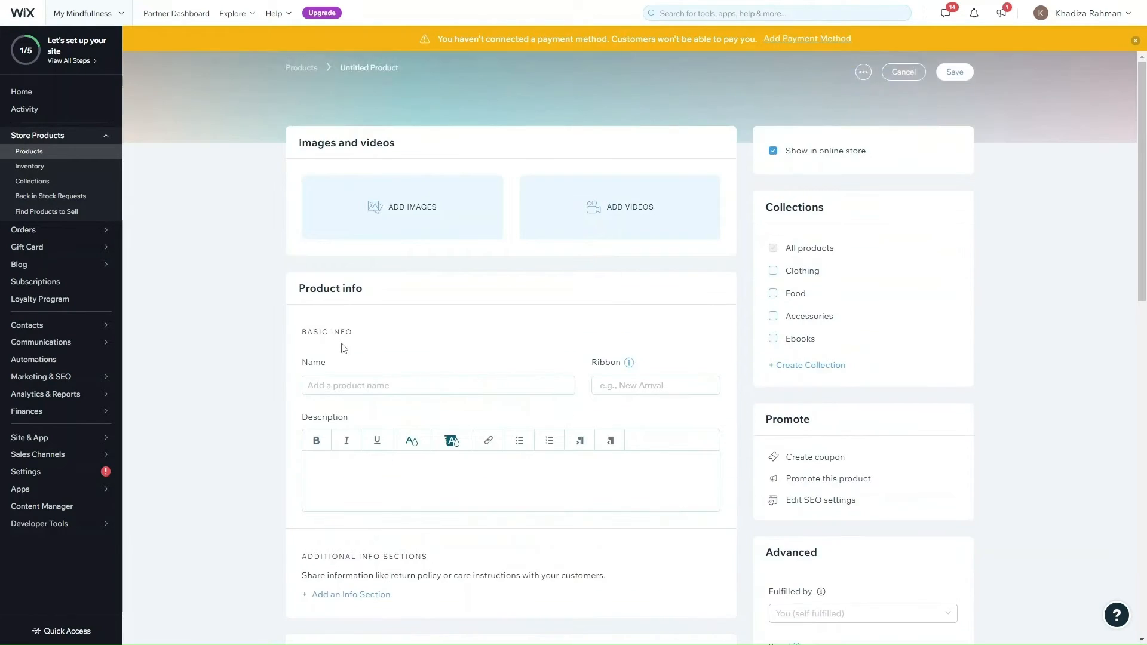
scroll(545, 430, down, 10)
scroll(561, 450, up, 10)
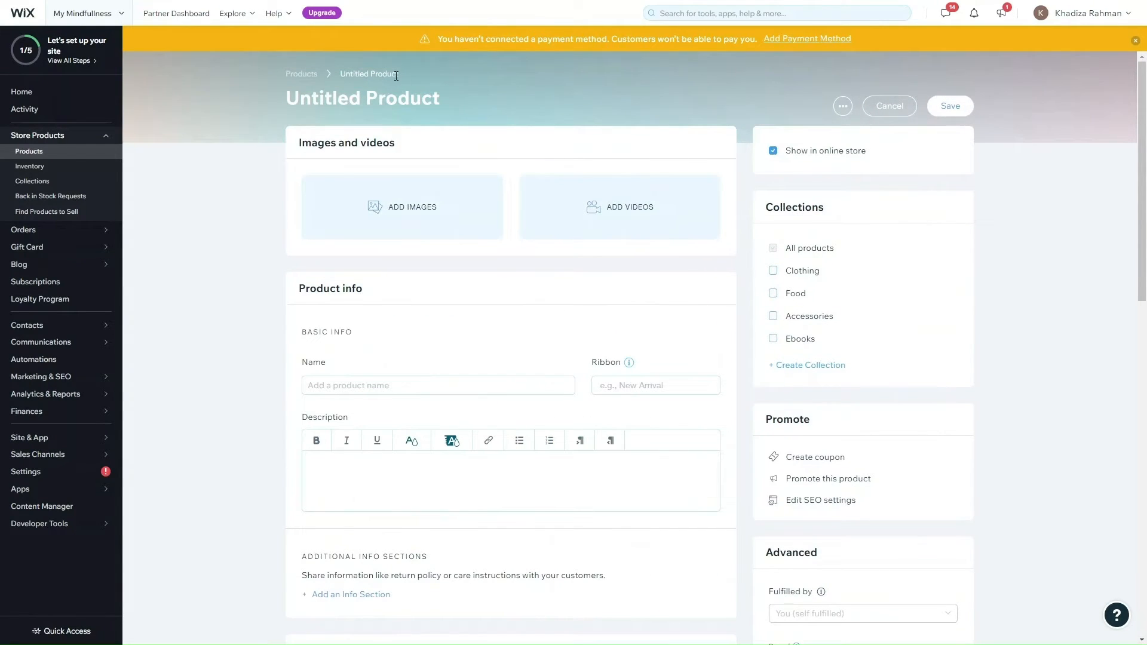
Step: Name the new product Yoga Mat
click(364, 100)
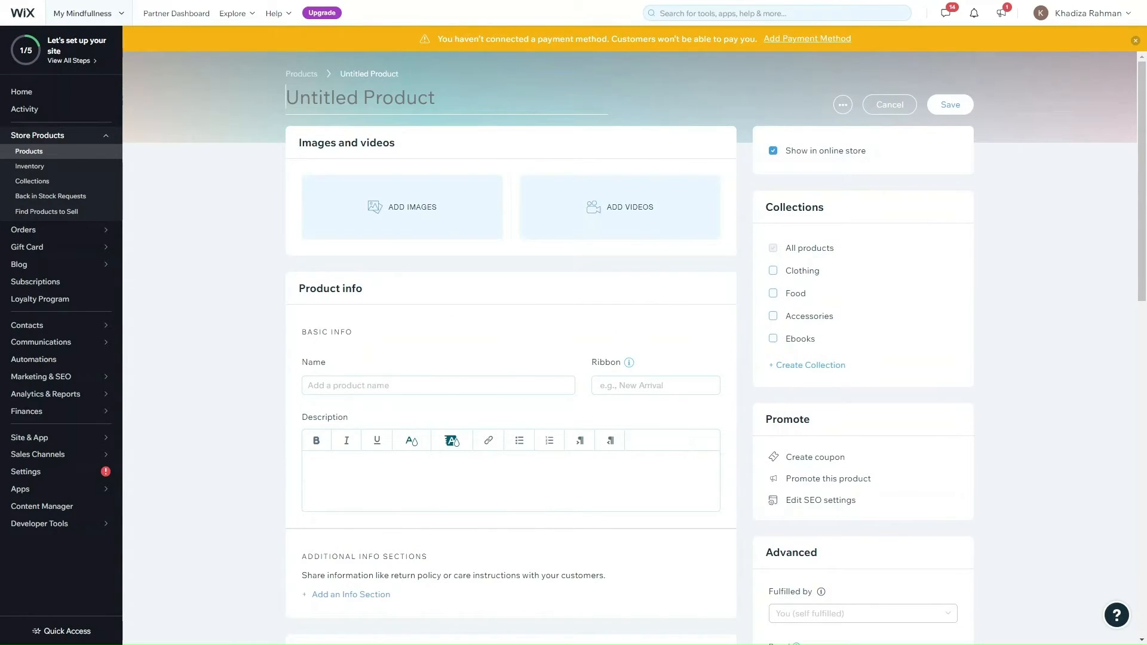
click(326, 128)
click(320, 103)
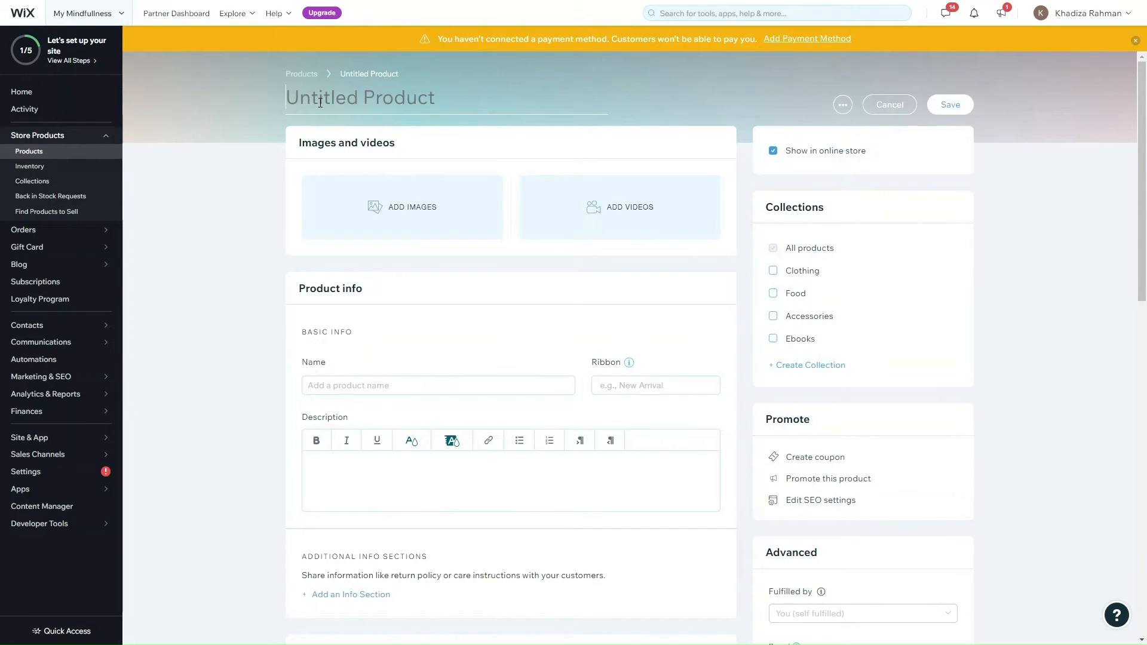
text(Yoga MAt)
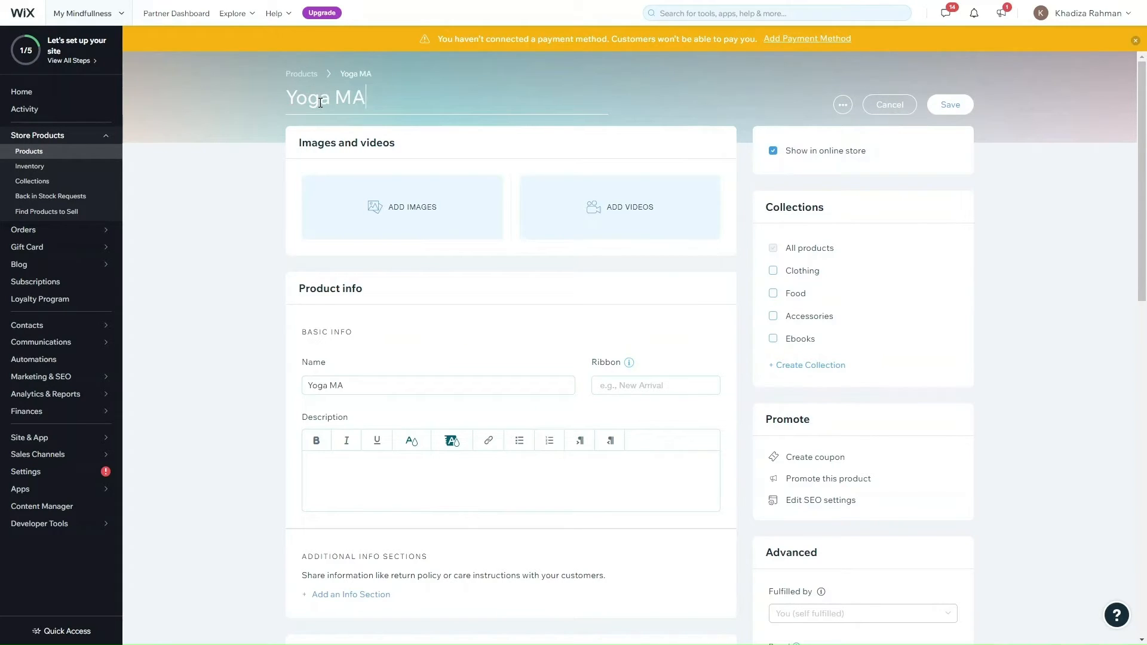
key(BackSpace)
key(BackSpace)
text(at)
click(205, 238)
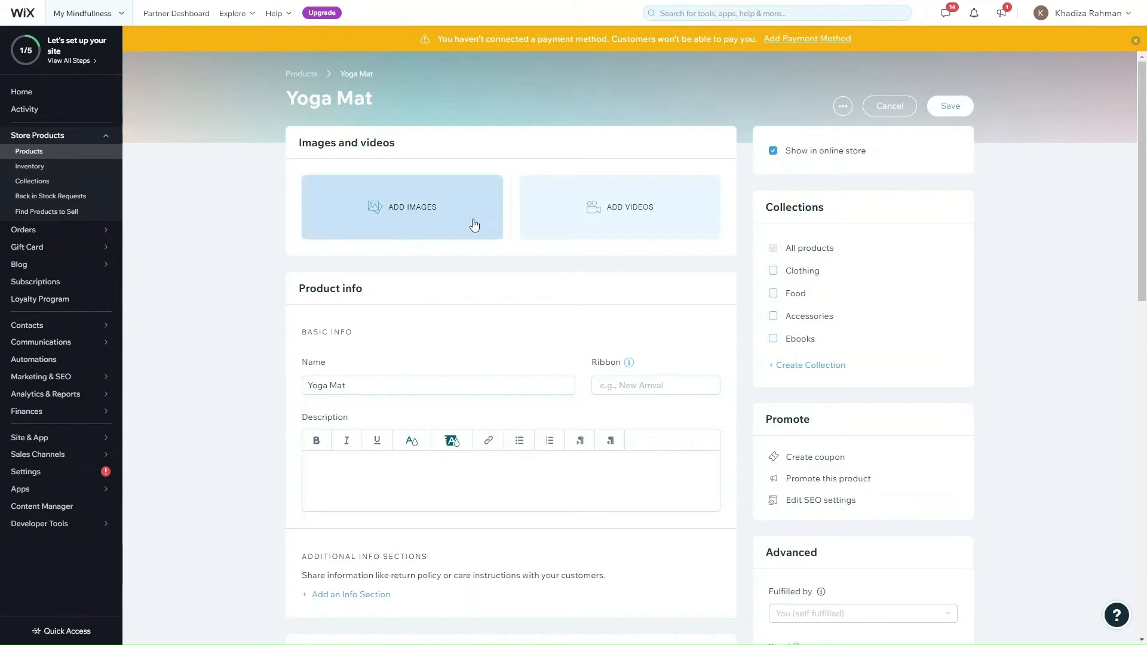
Step: Add four yoga mat photos to the Yoga Mat product's images
click(394, 213)
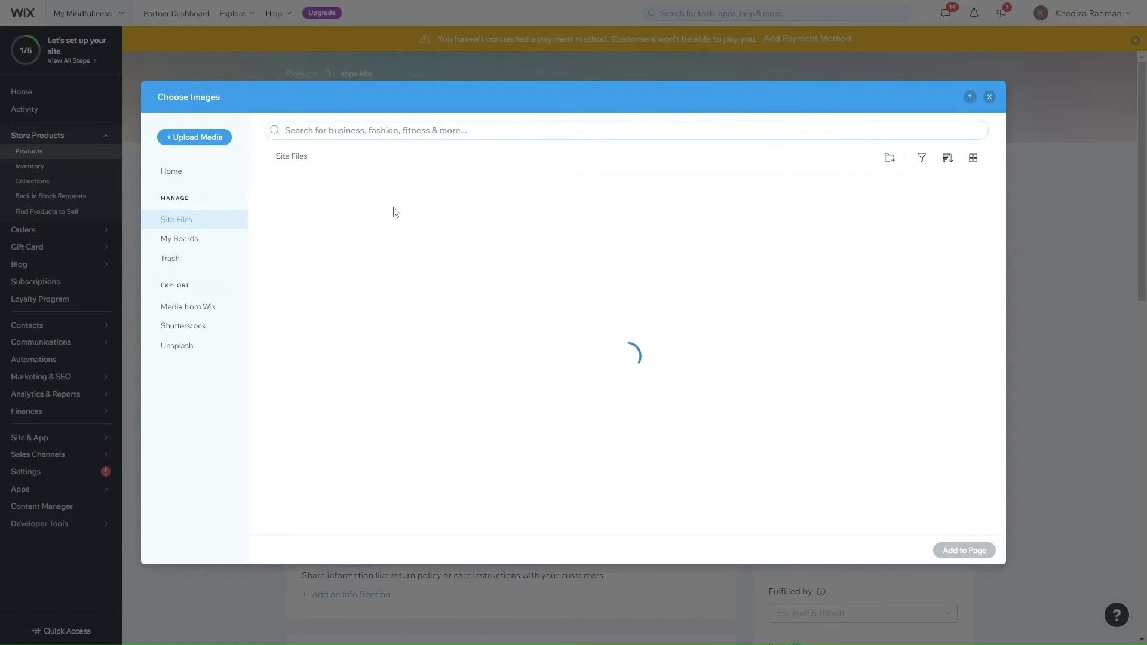
click(206, 141)
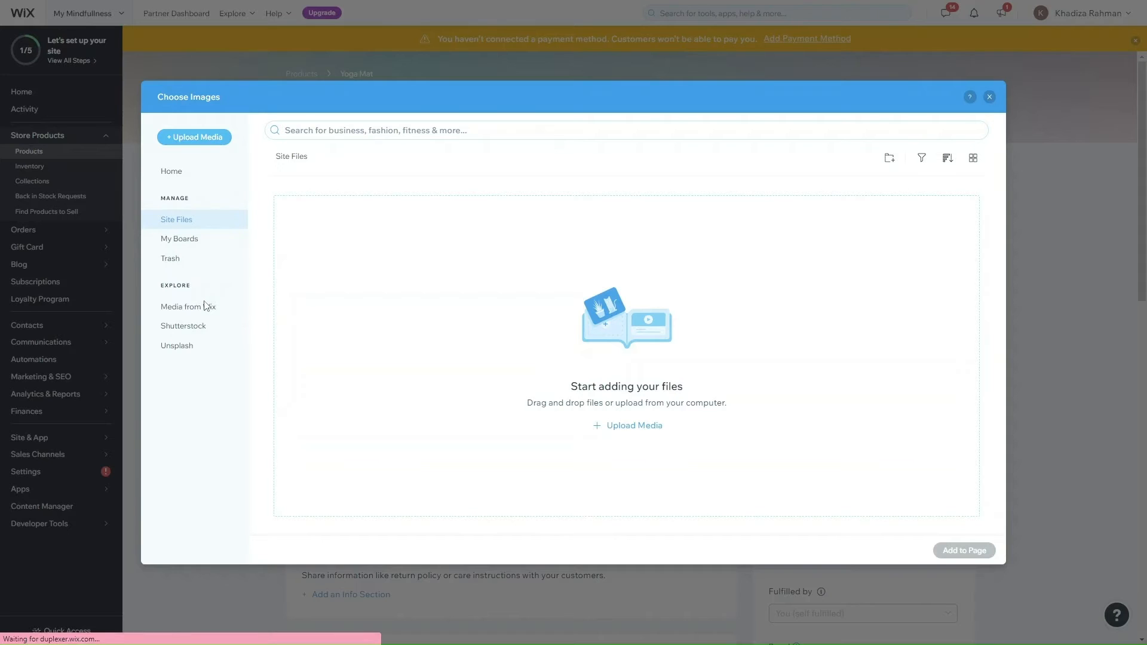
click(188, 307)
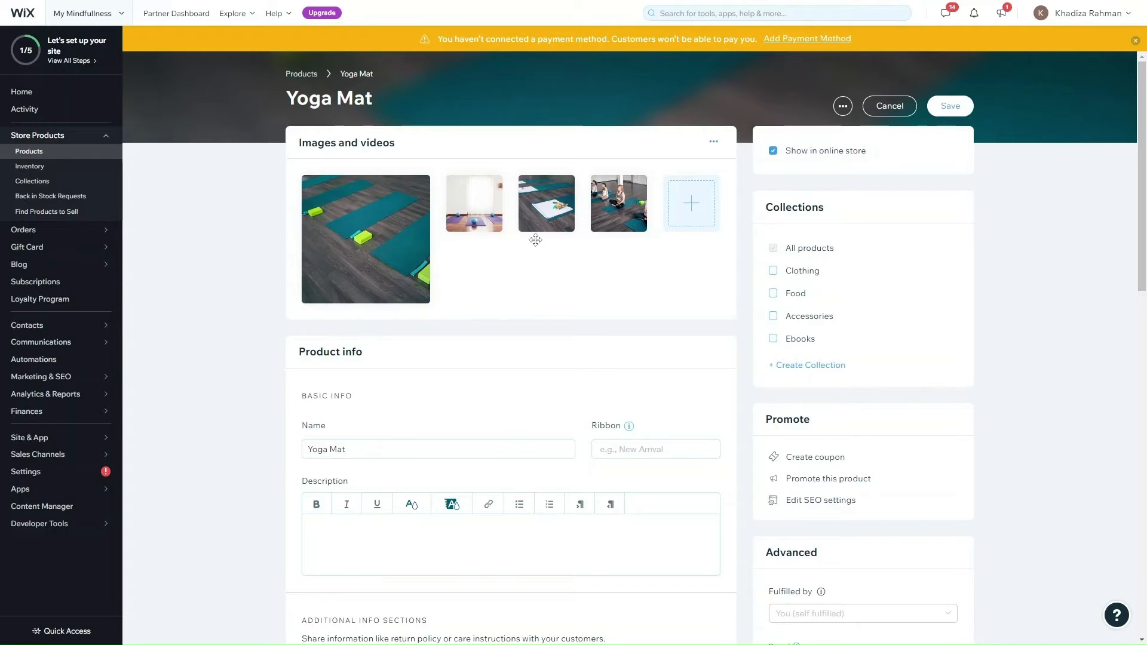
Step: Give the Yoga Mat product the Sale ribbon in its basic info
scroll(501, 423, down, 2)
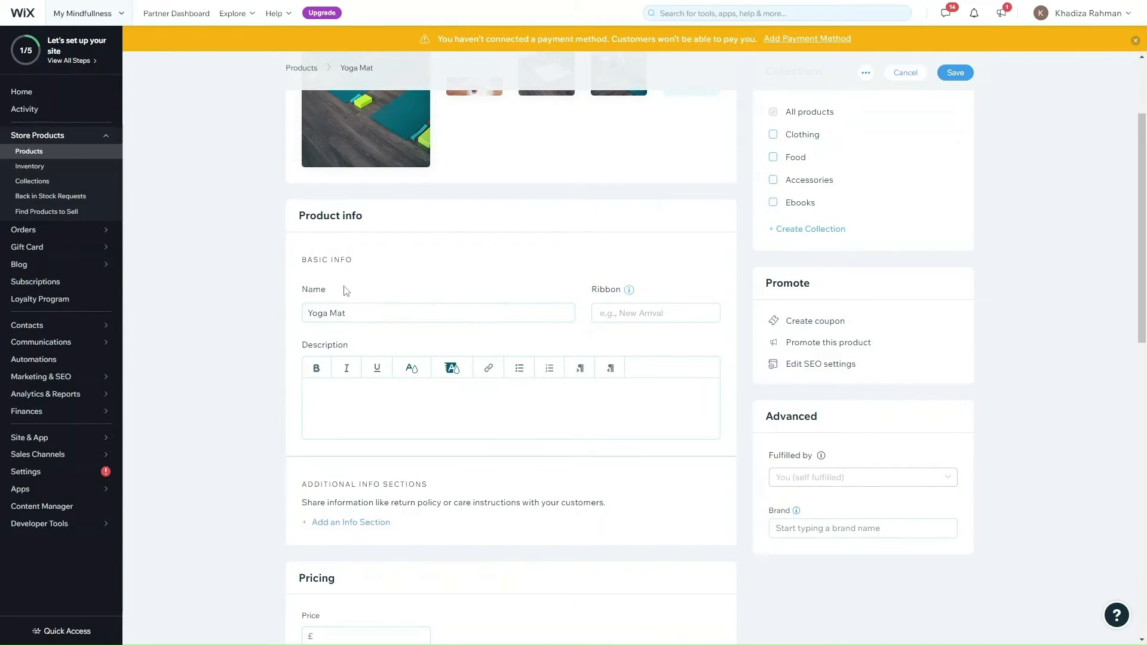
scroll(331, 311, up, 2)
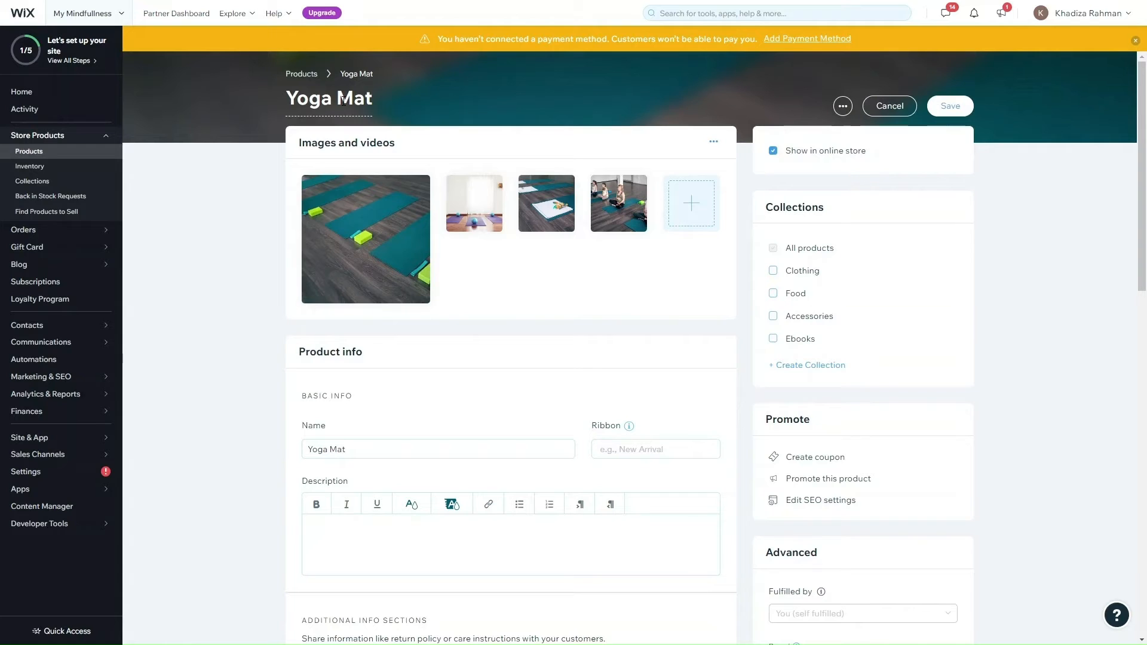
scroll(376, 335, down, 1)
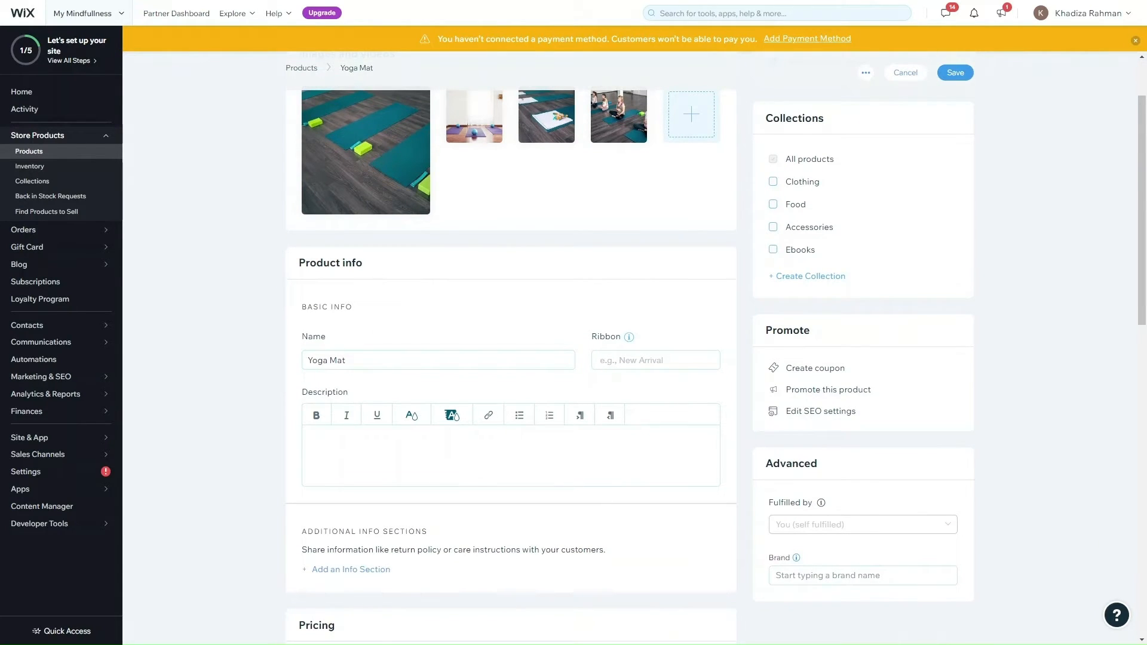
click(609, 362)
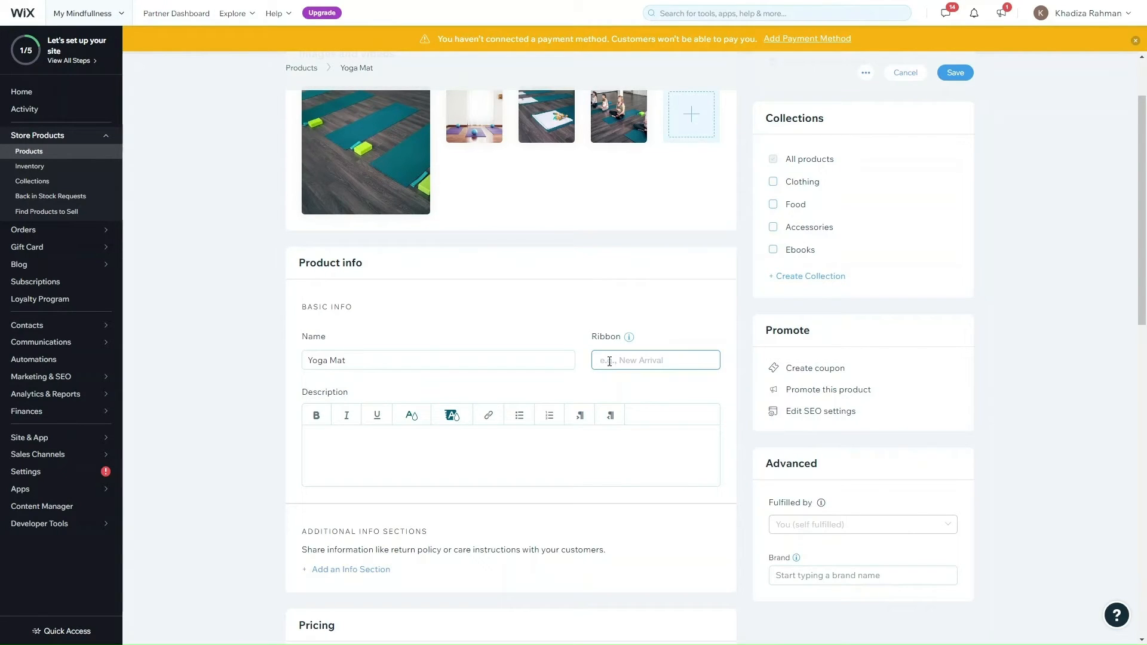
text(Sale)
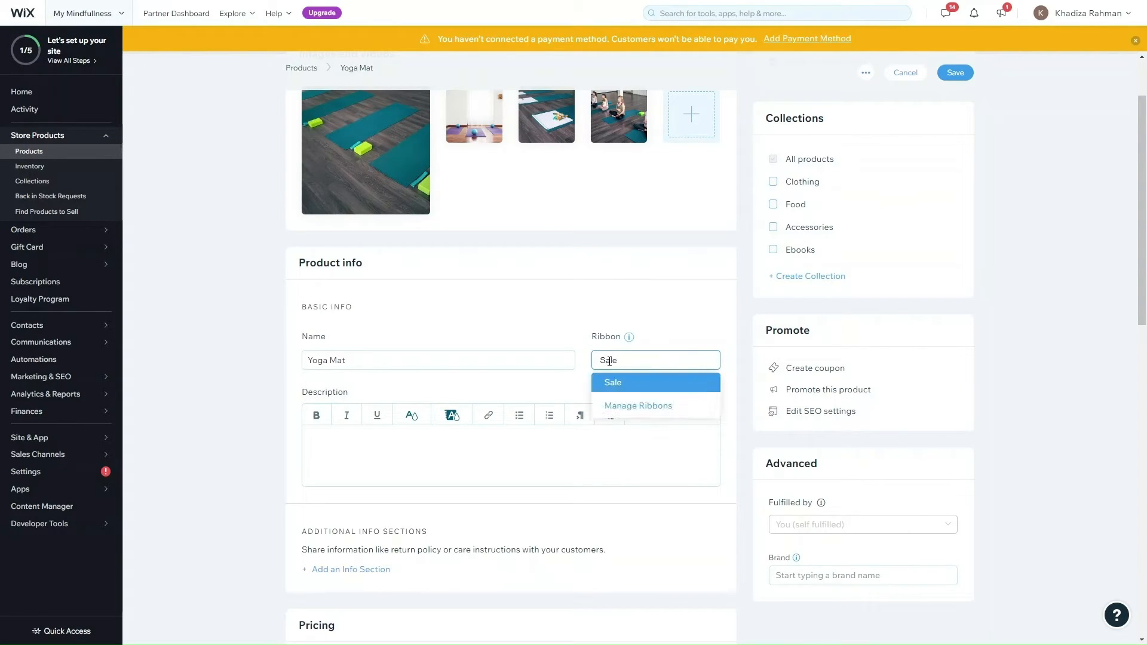
click(612, 382)
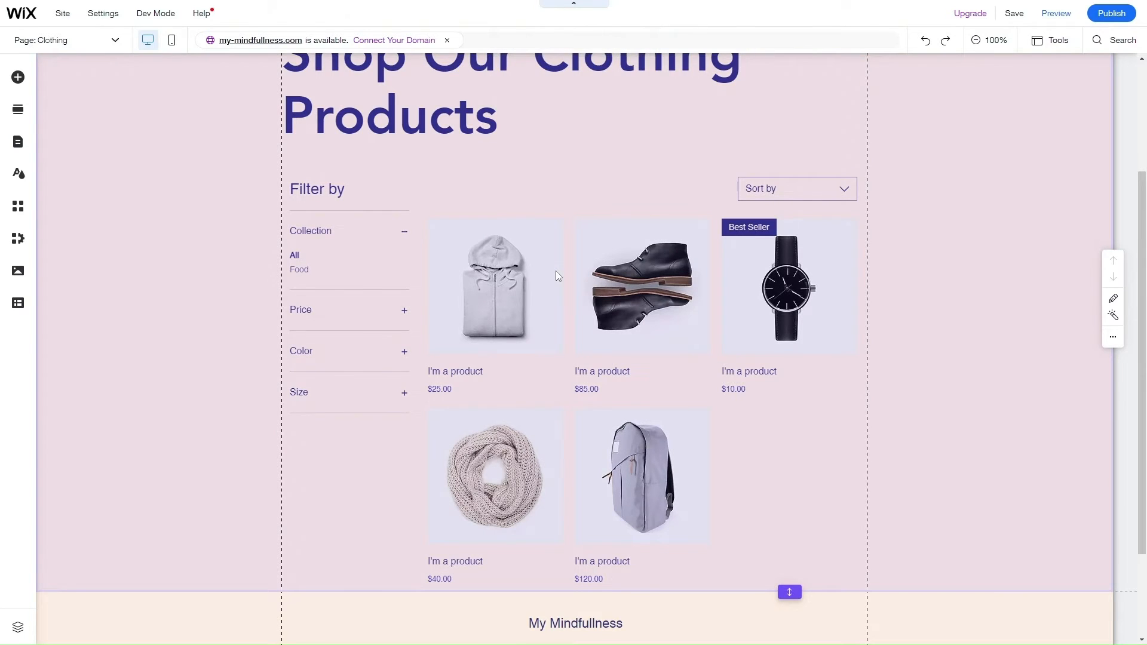
Step: Look over the Clothing shop page to see how a ribbon appears on a product photo
scroll(556, 270, down, 2)
scroll(555, 271, up, 4)
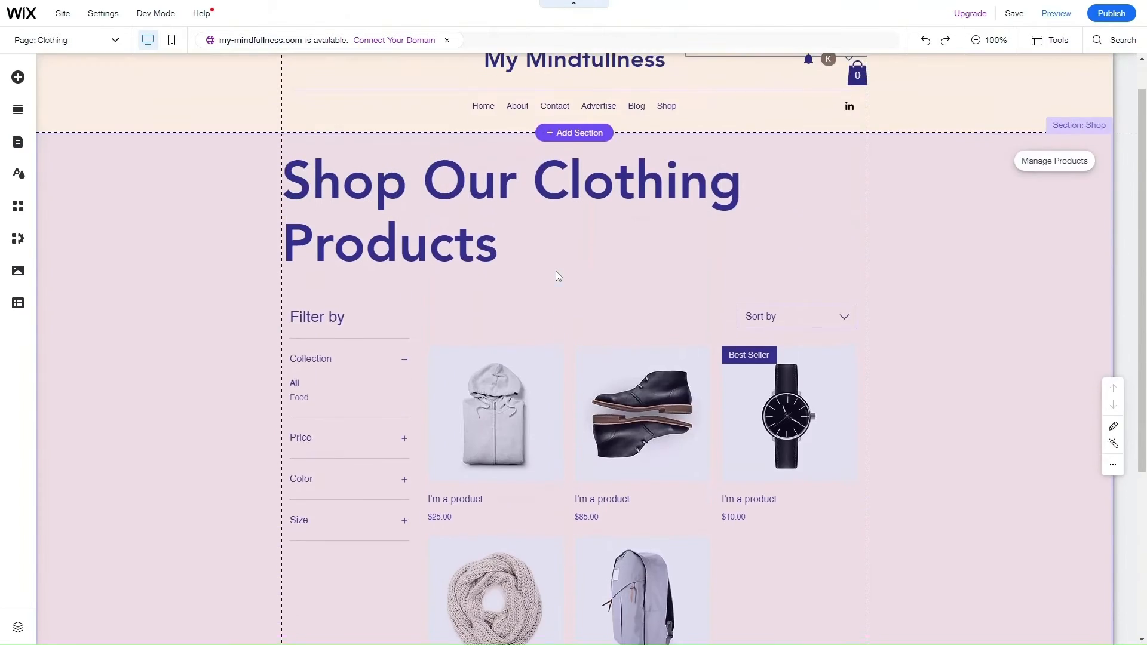
scroll(555, 272, up, 1)
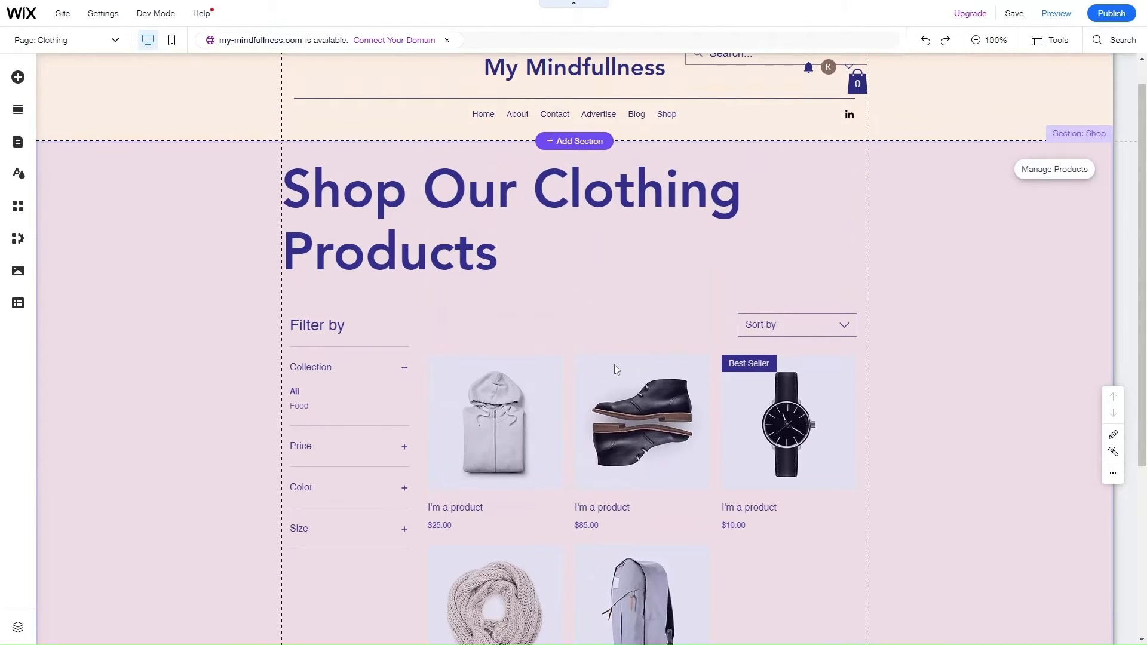
scroll(614, 318, down, 1)
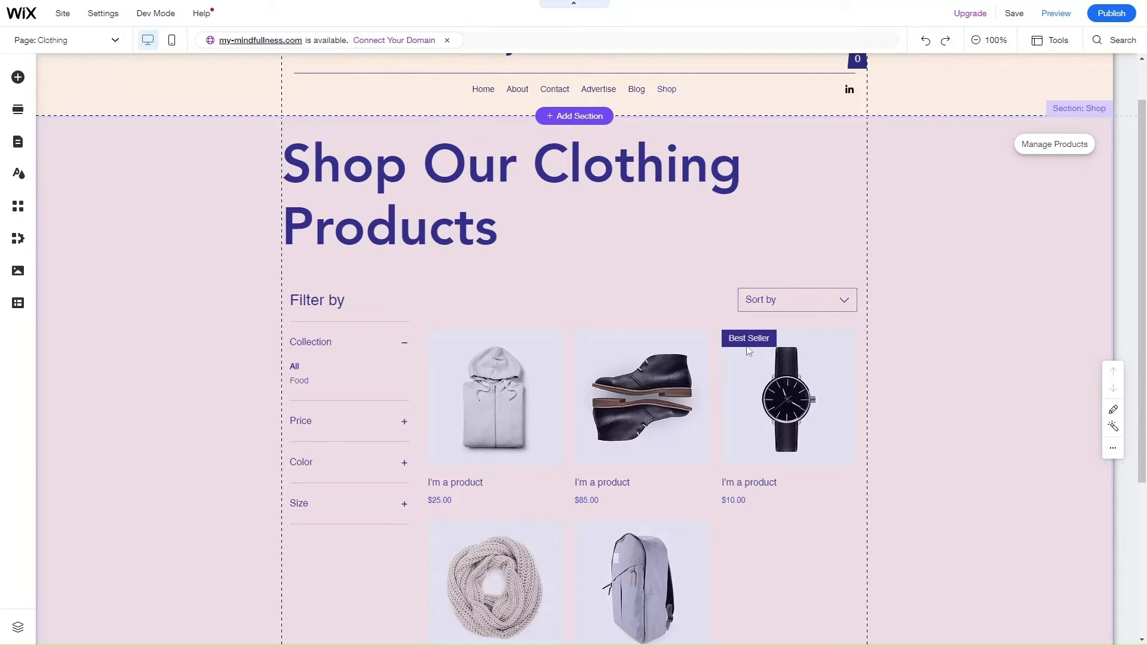
scroll(720, 448, down, 2)
scroll(719, 447, up, 3)
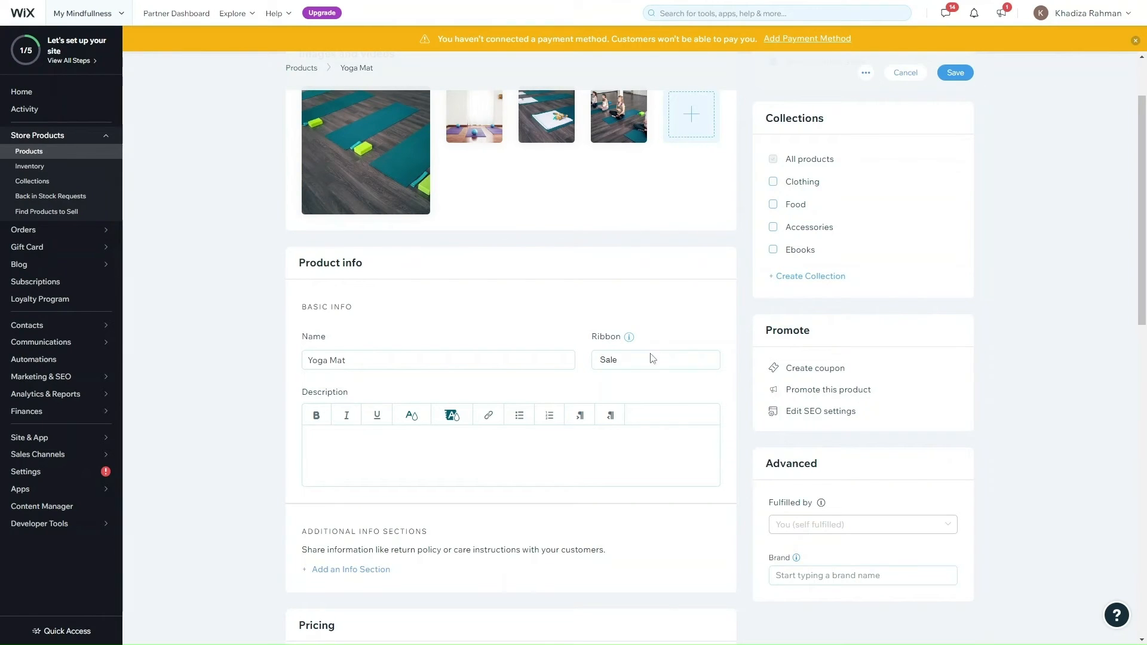
Step: Change the Yoga Mat product's ribbon to New Arrival
click(621, 359)
key(BackSpace)
key(BackSpace)
key(BackSpace)
key(BackSpace)
text(m)
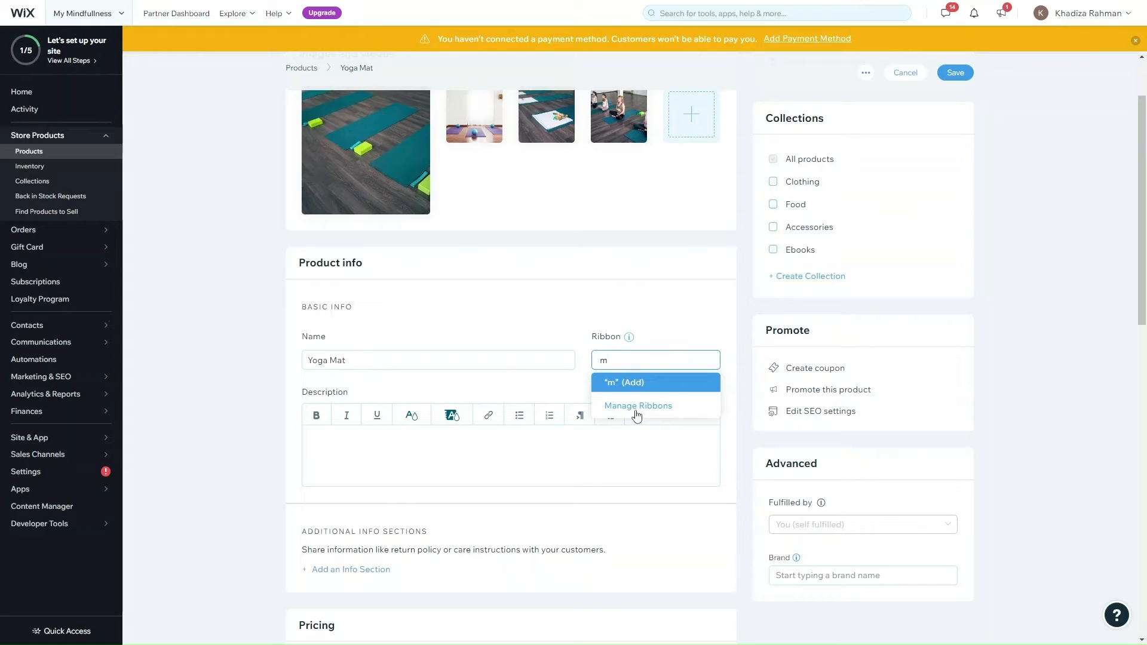
key(BackSpace)
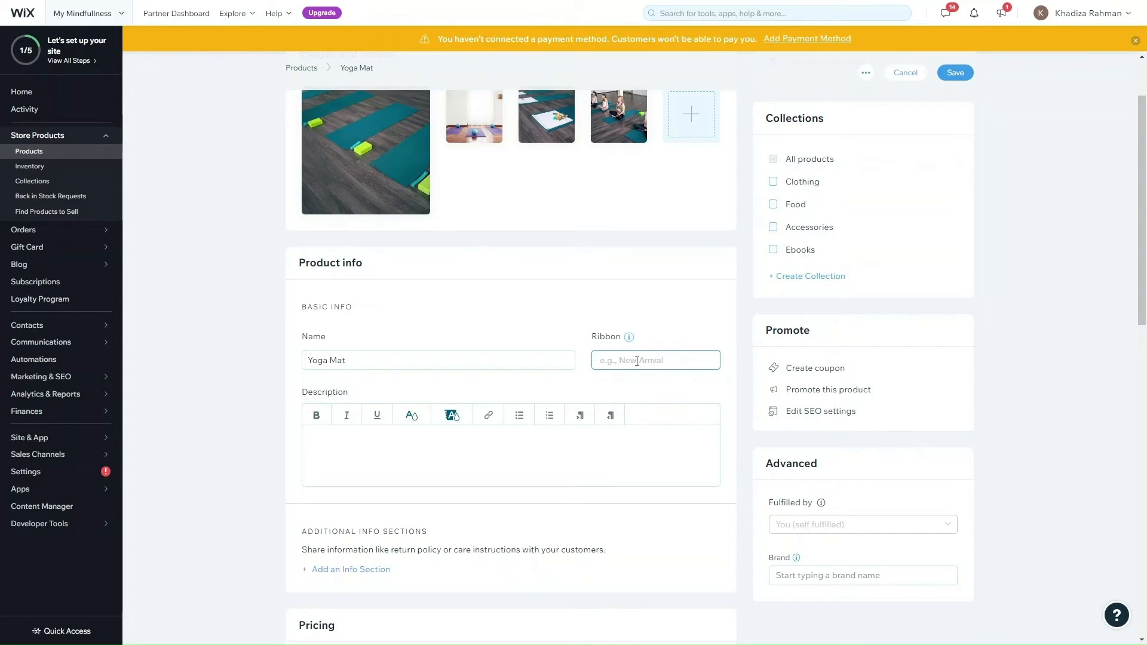
text(New)
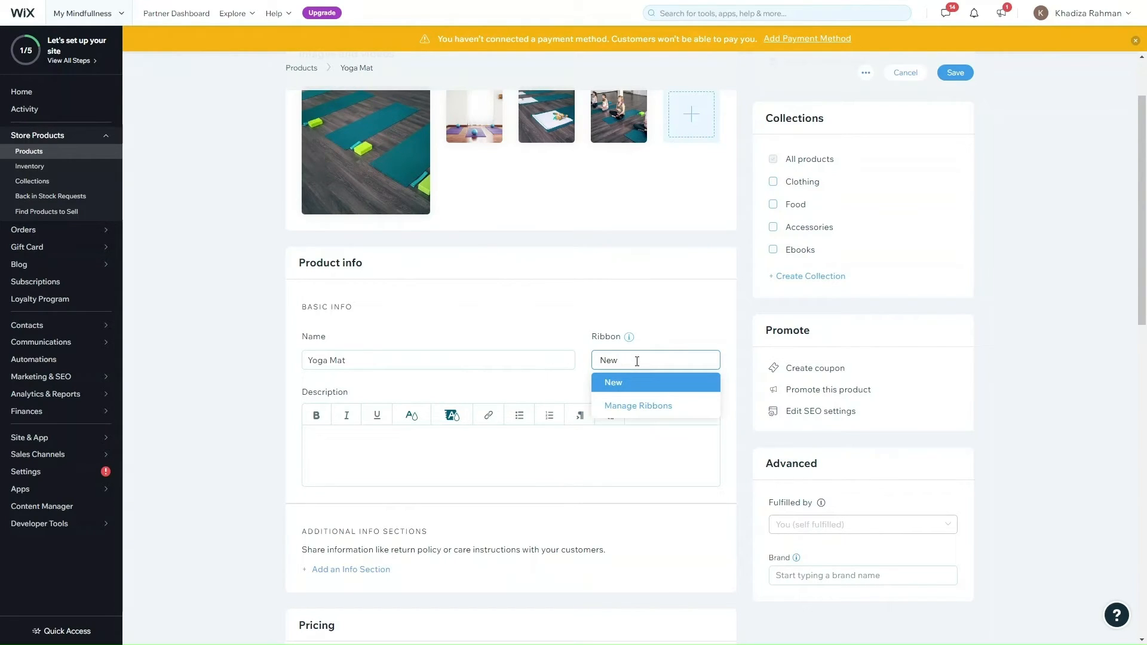
text( Arrival)
key(Return)
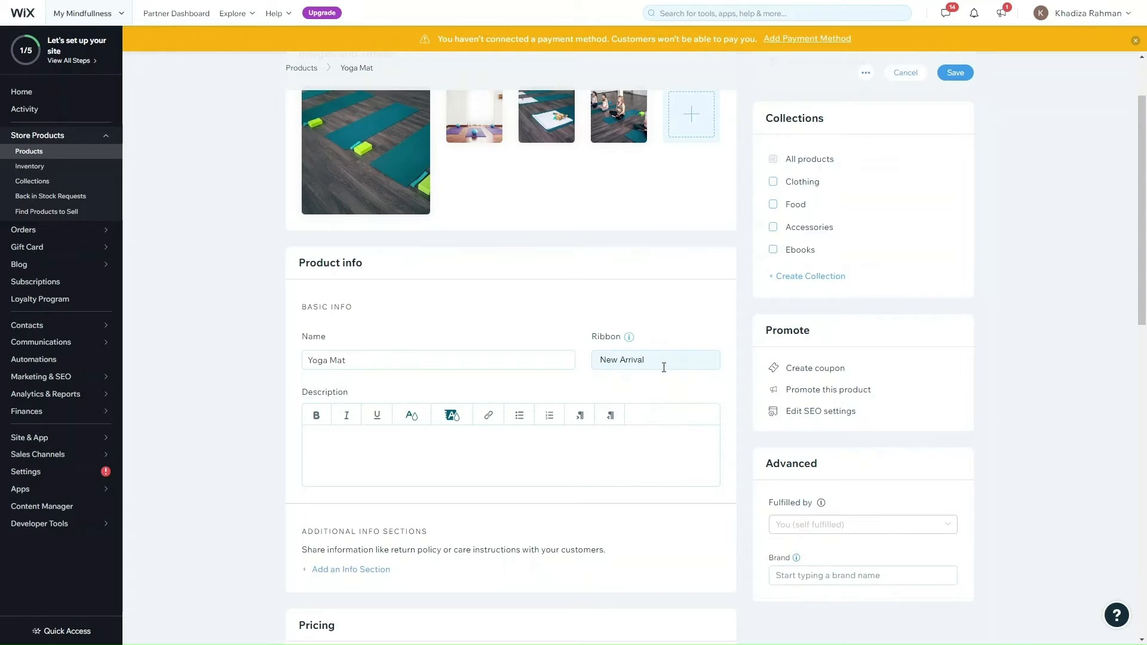
Step: Clear the New Arrival ribbon and set the Yoga Mat product's ribbon to Sale
click(653, 359)
key(BackSpace)
key(BackSpace)
key(BackSpace)
key(BackSpace)
key(BackSpace)
key(BackSpace)
key(BackSpace)
key(BackSpace)
key(BackSpace)
key(BackSpace)
key(BackSpace)
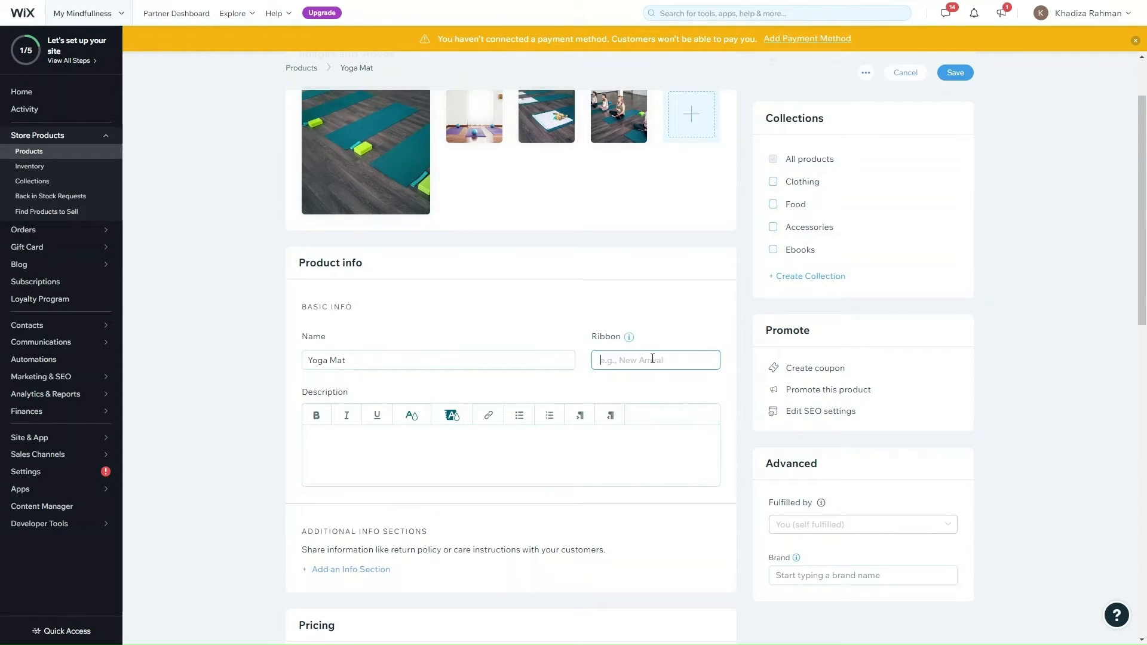
text(new)
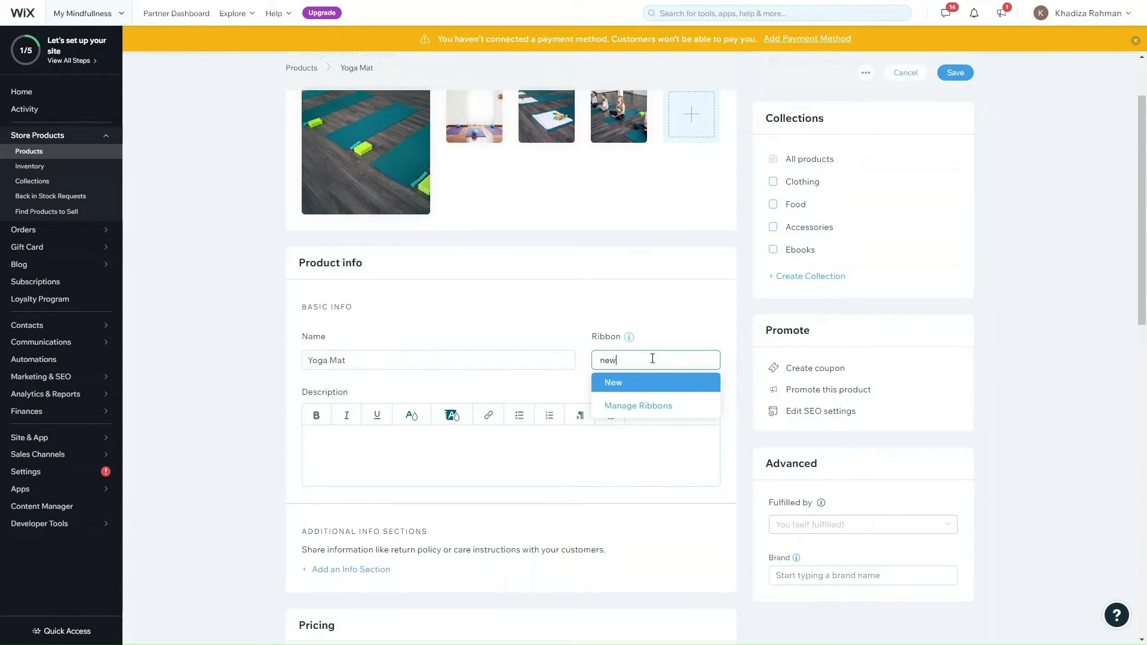
key(BackSpace)
key(BackSpace)
key(BackSpace)
text(Sale)
click(616, 380)
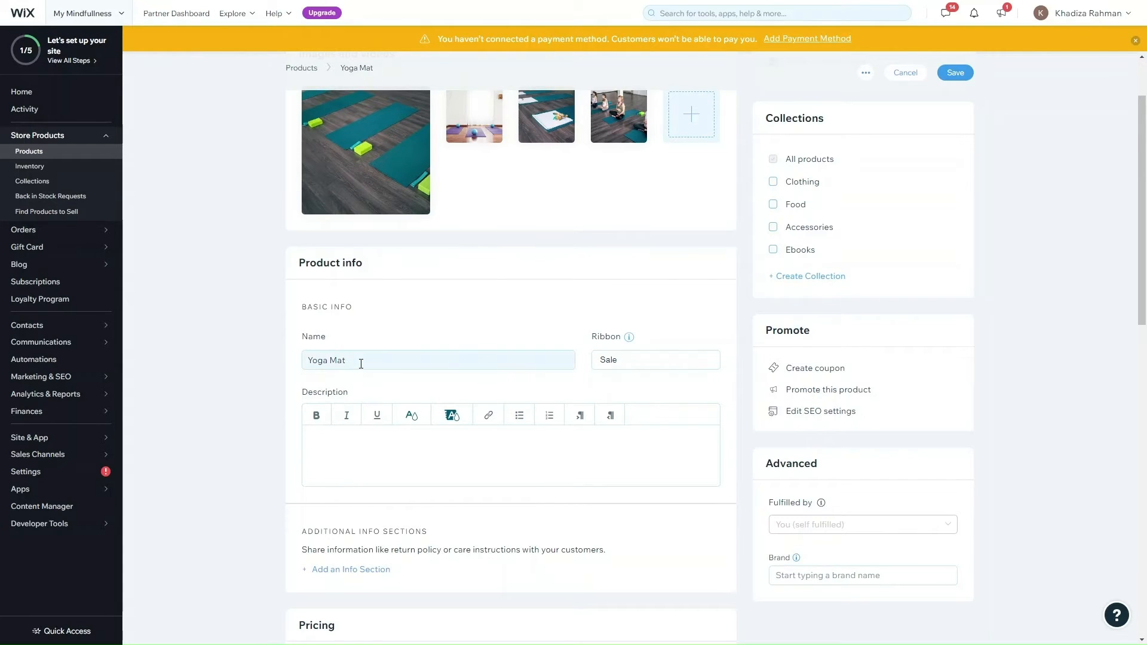
Step: Enter the product description "Multipurpose Exercise Mat - Can be used for Yoga, Pilates, Stretching, Sit-Ups, Aerobics, Camping, Picnics, Sleepovers, and more."
click(333, 458)
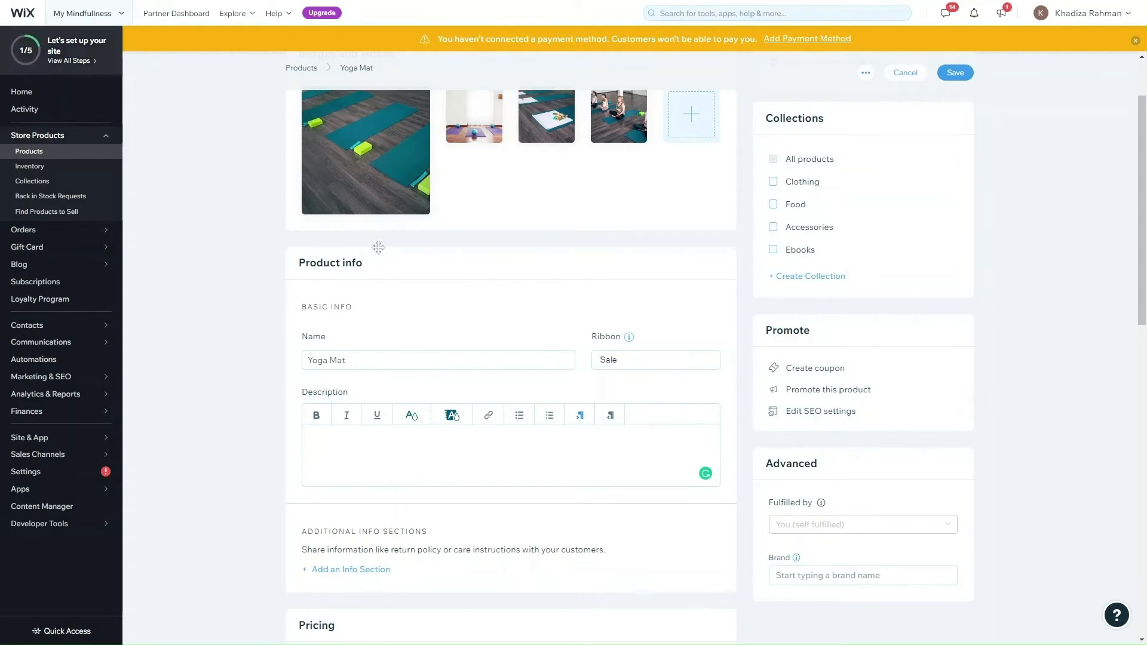
scroll(417, 366, down, 1)
click(389, 365)
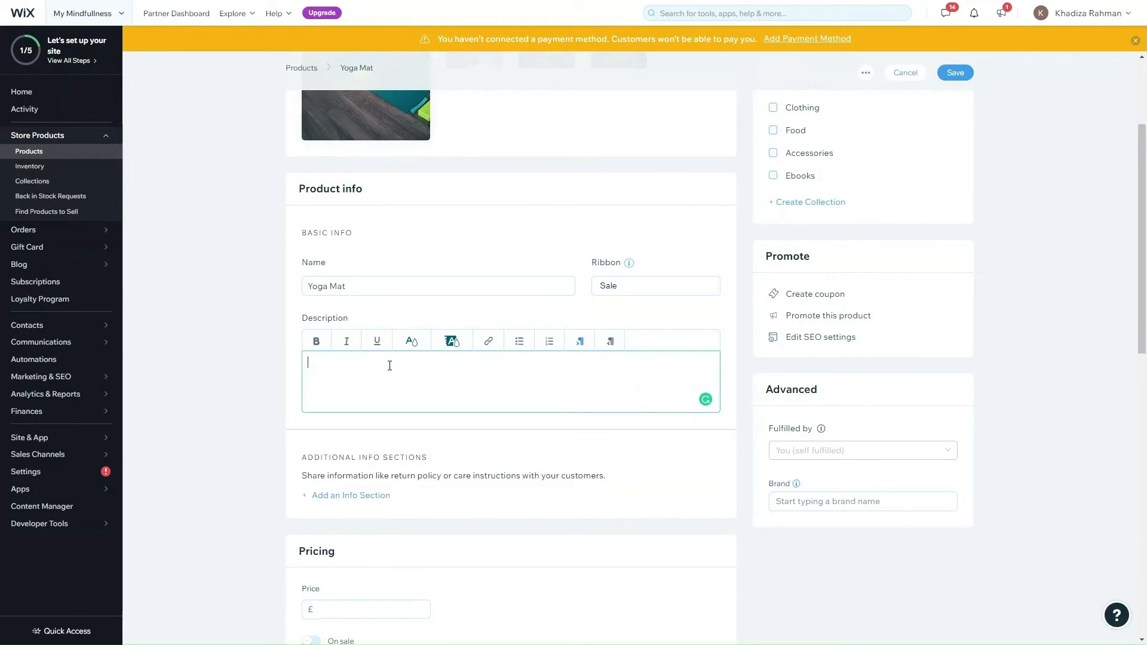
text(Multipurpose Exercise Mat - Can be used for Yoga, Pilates, Stretching, Sit-Ups, Aerobics, Camping, Picnics, Sleepovers, and more.)
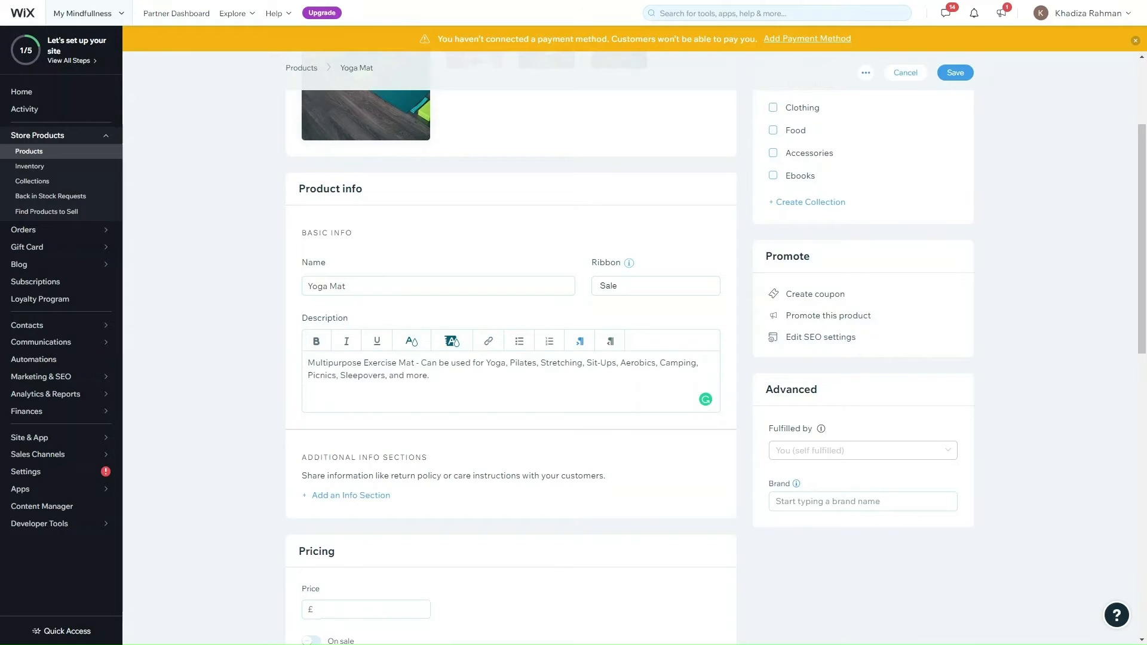
click(440, 364)
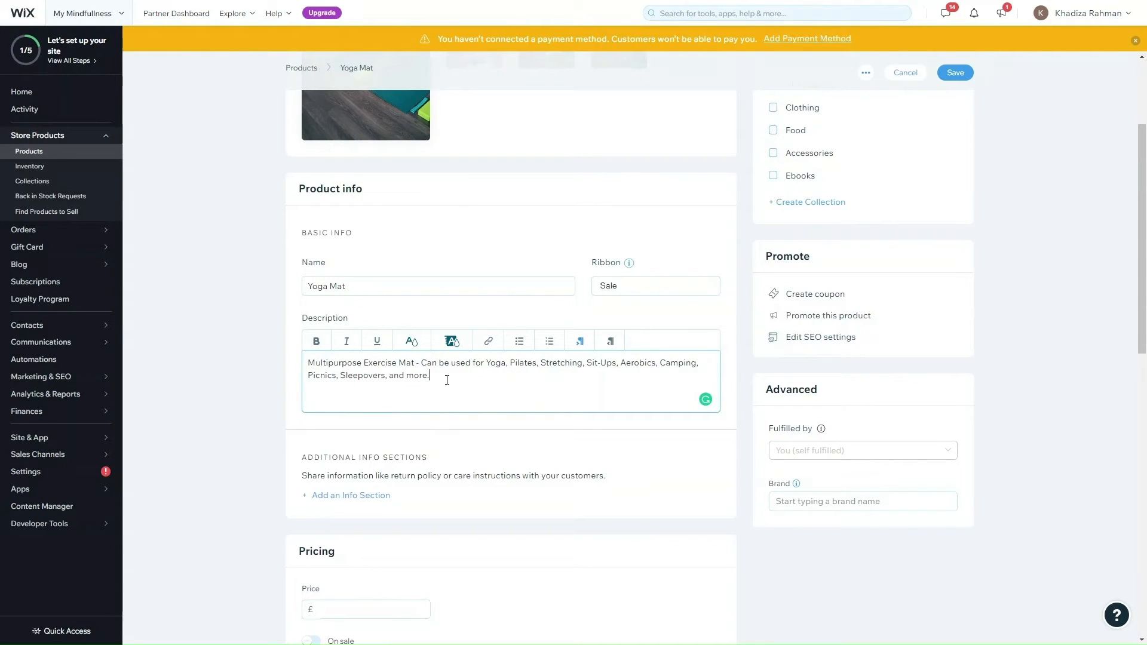
click(447, 380)
key(Return)
click(508, 348)
double_click(366, 362)
click(316, 341)
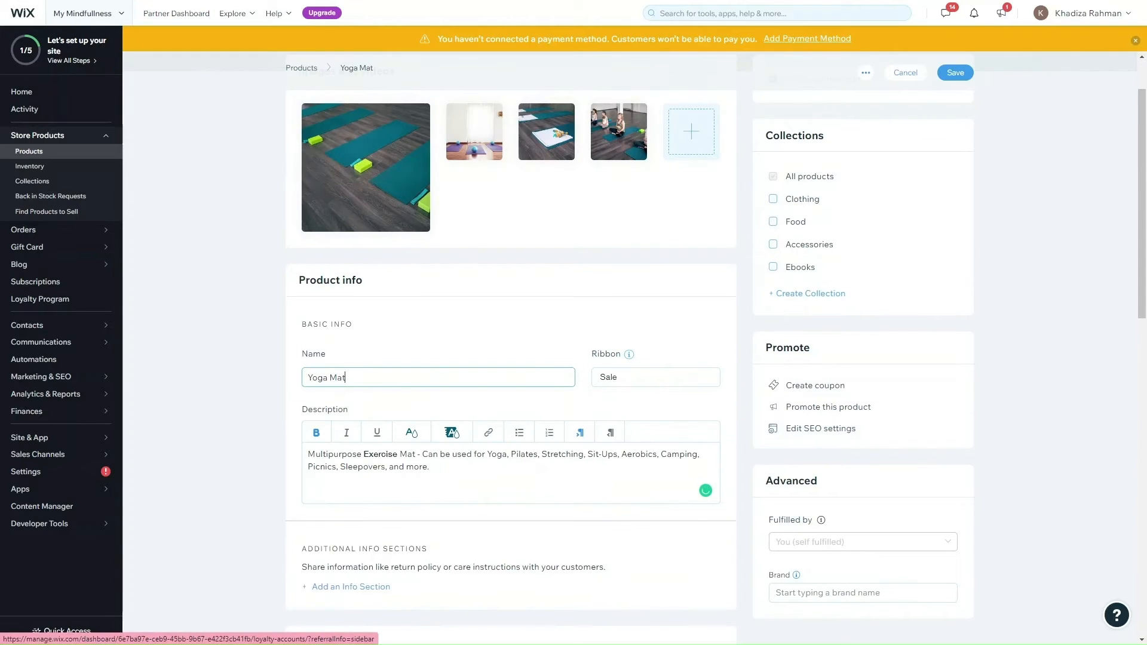
scroll(446, 416, down, 1)
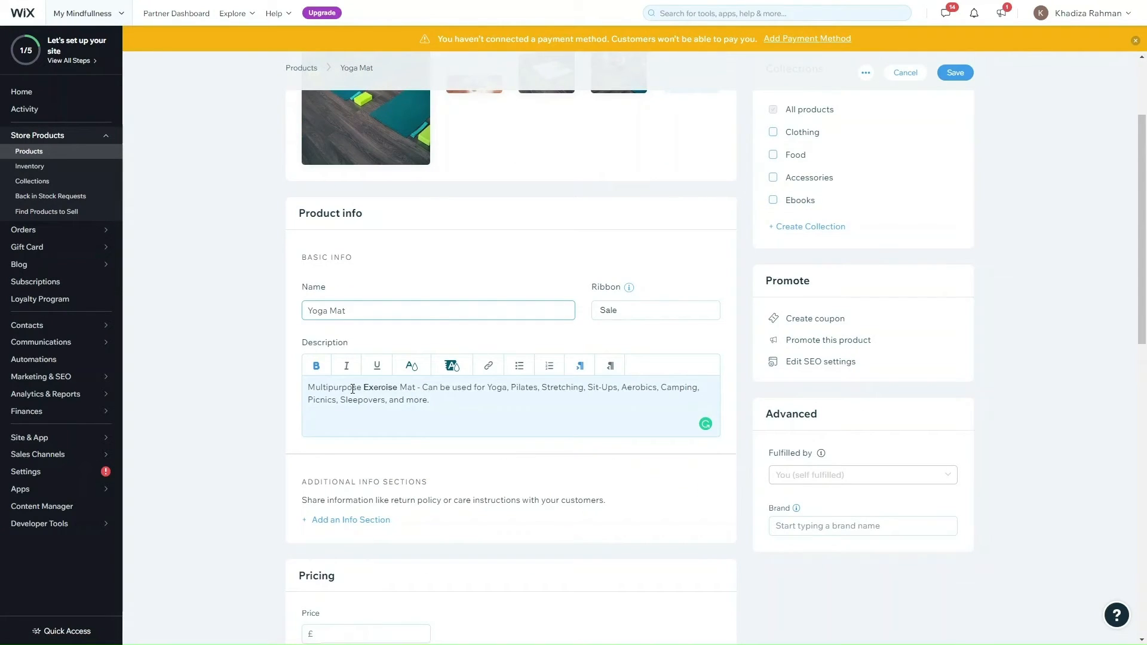
double_click(381, 387)
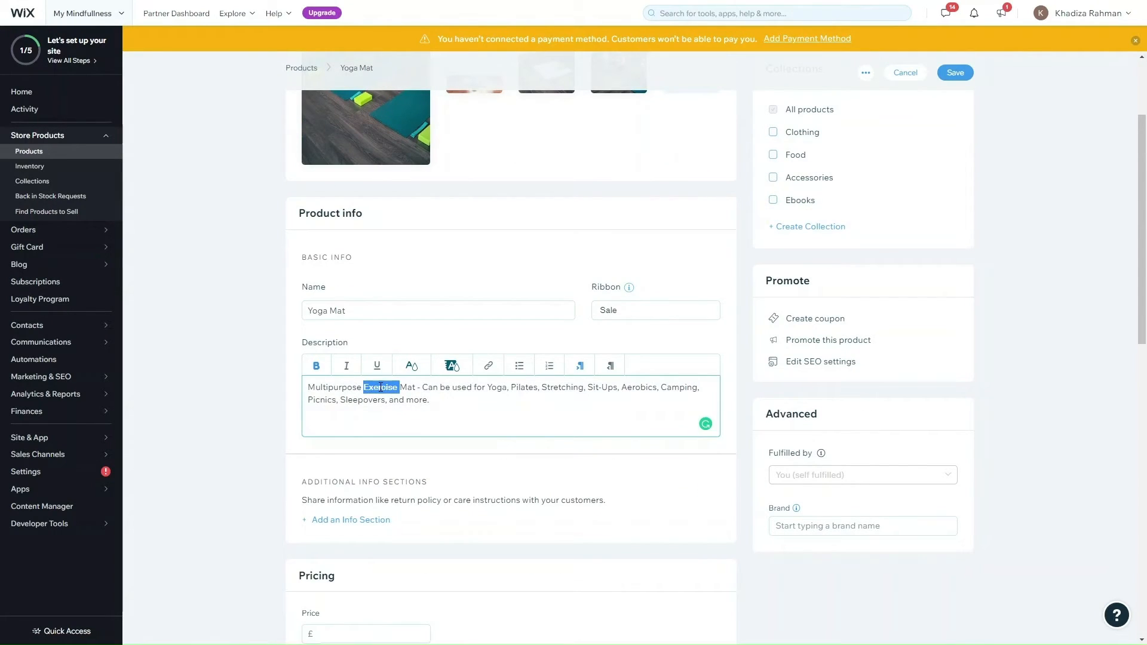
click(489, 370)
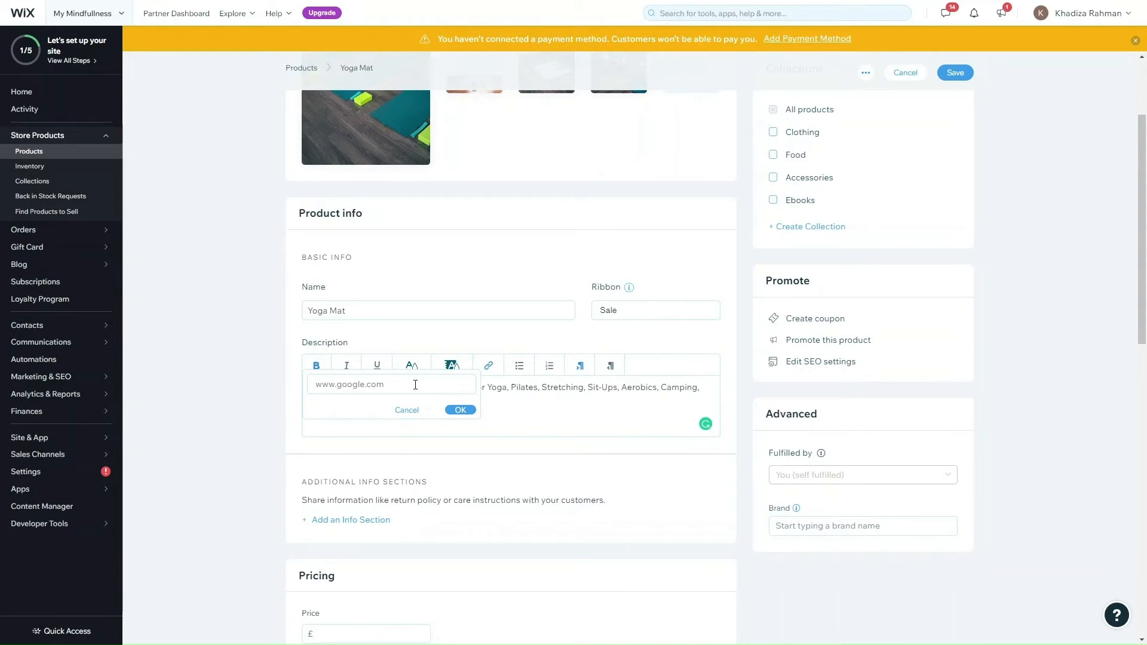
text(www.google.com)
click(461, 410)
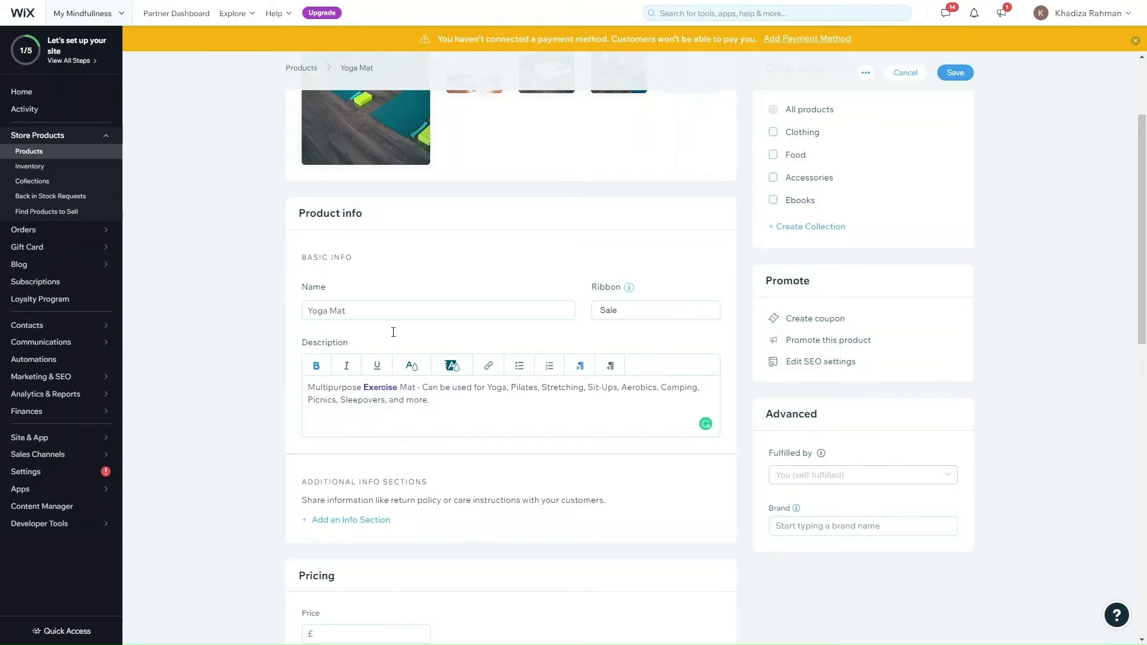
Step: Add an additional info section titled Refunds and Returns with the description Lorem Ipsum
scroll(493, 461, down, 1)
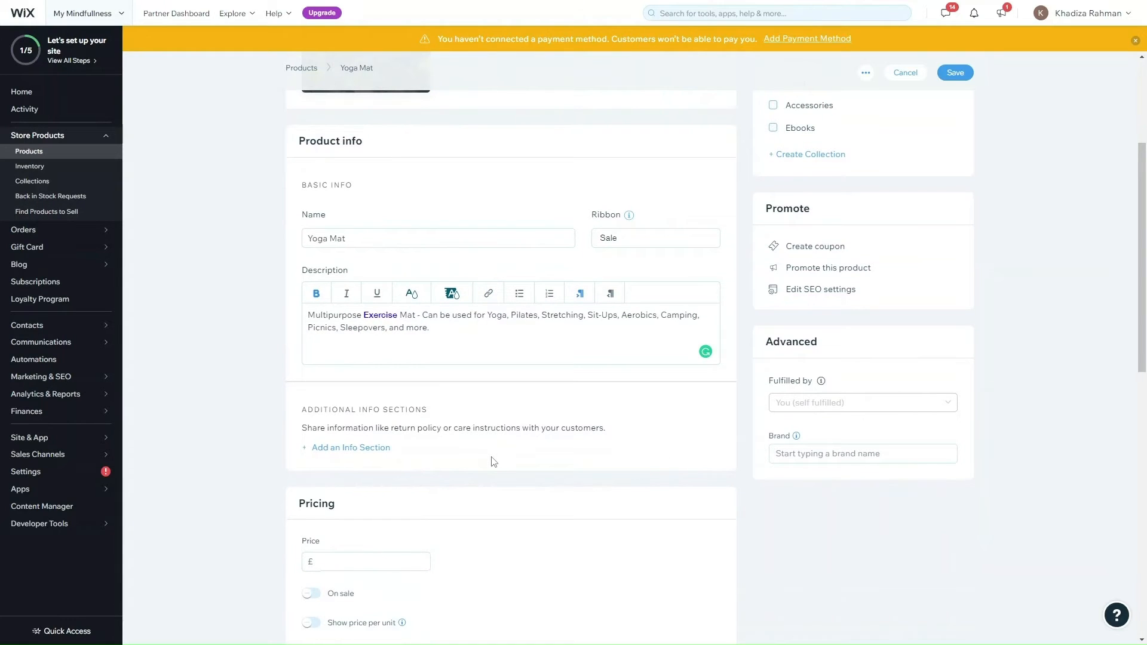
scroll(334, 458, down, 1)
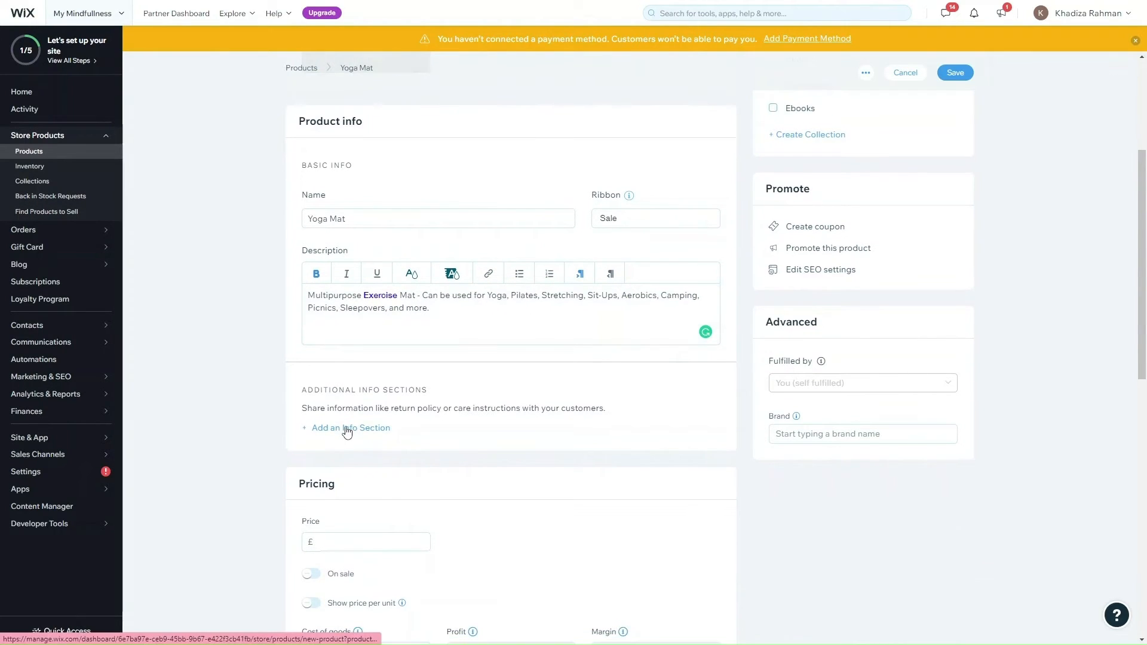
click(347, 432)
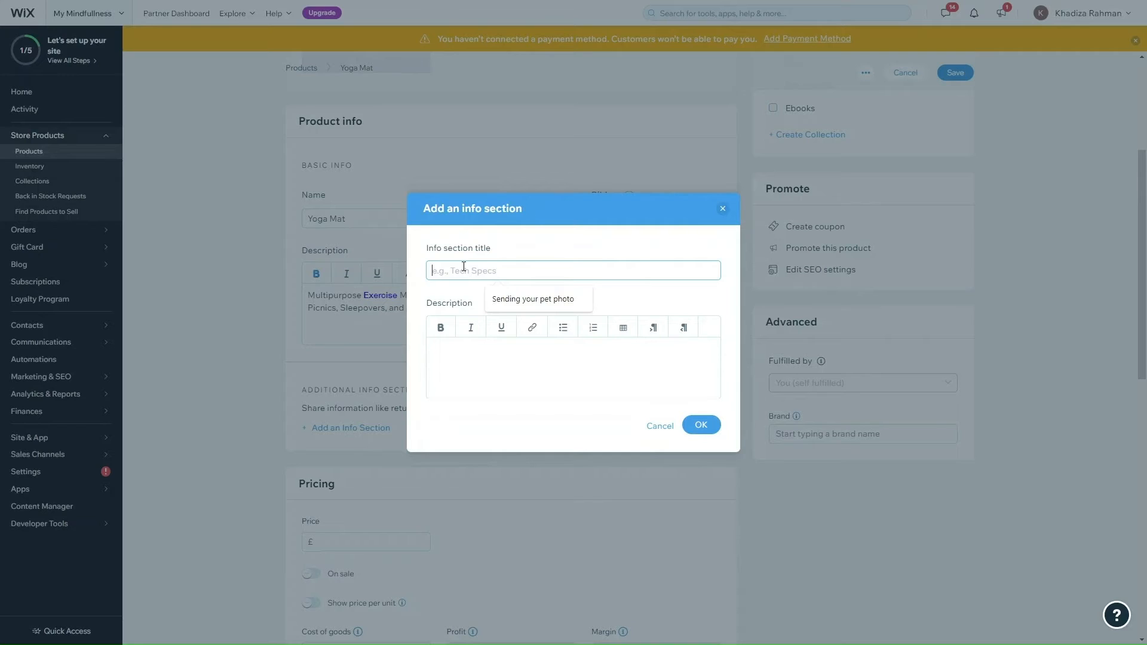
text(Refu)
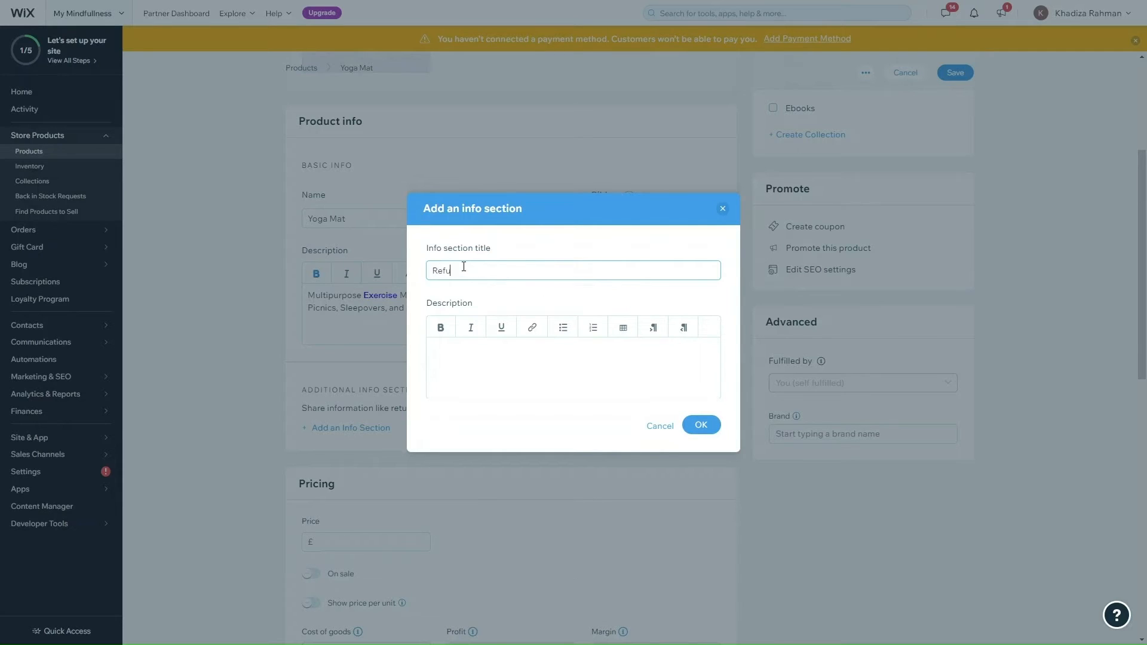
text(nds and Returns)
click(451, 375)
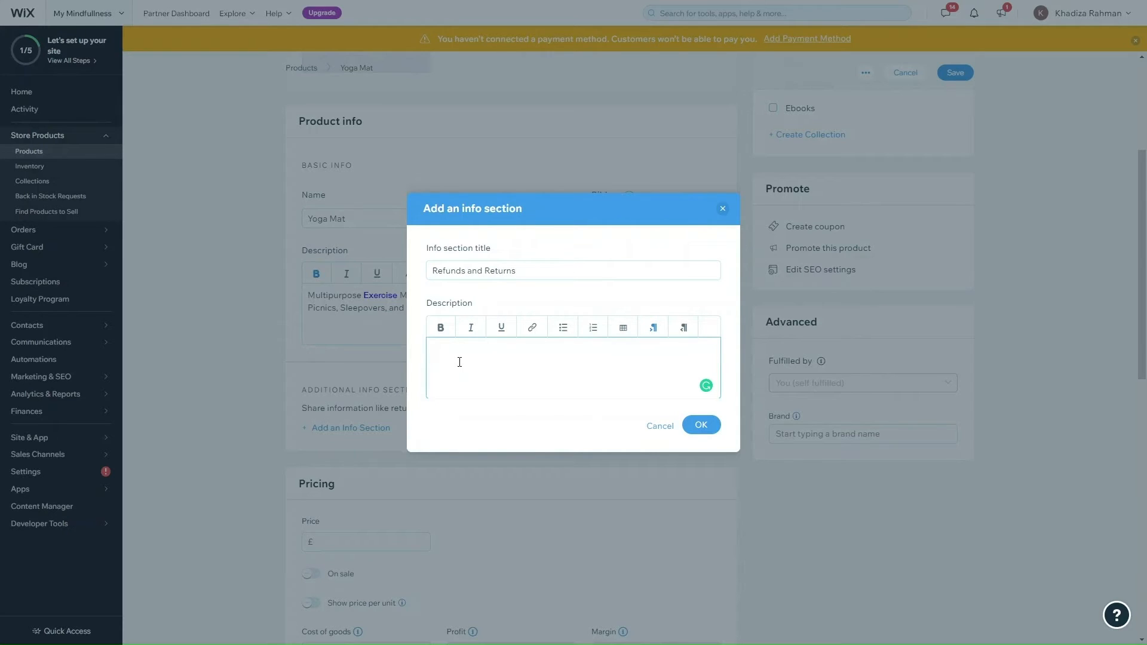
text(Lorem Ipsum)
click(702, 425)
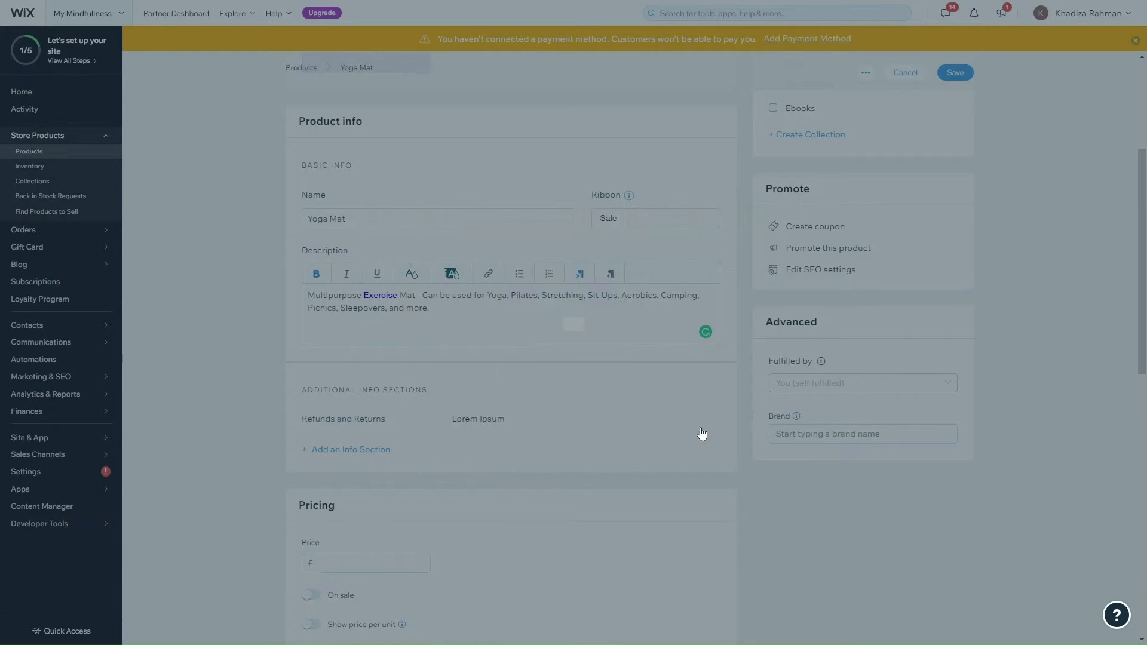
Step: Add a second info section titled How to care for your product with the description Lorem Ipsum
click(341, 451)
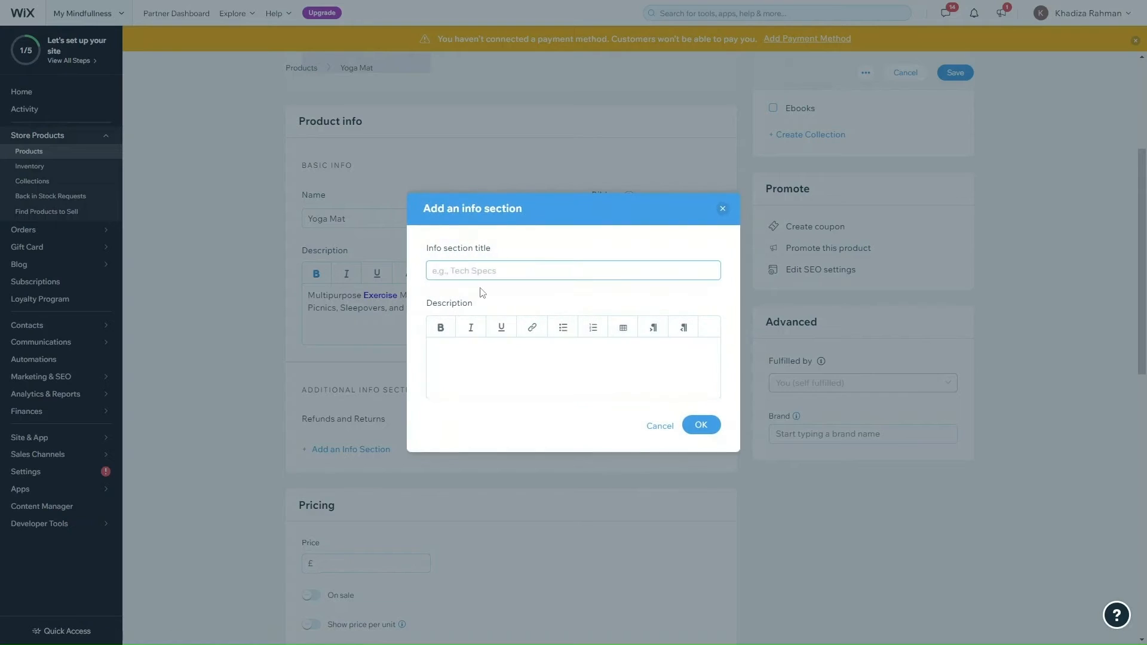
click(467, 269)
text(How to care for yuor product)
right_click(507, 268)
click(521, 274)
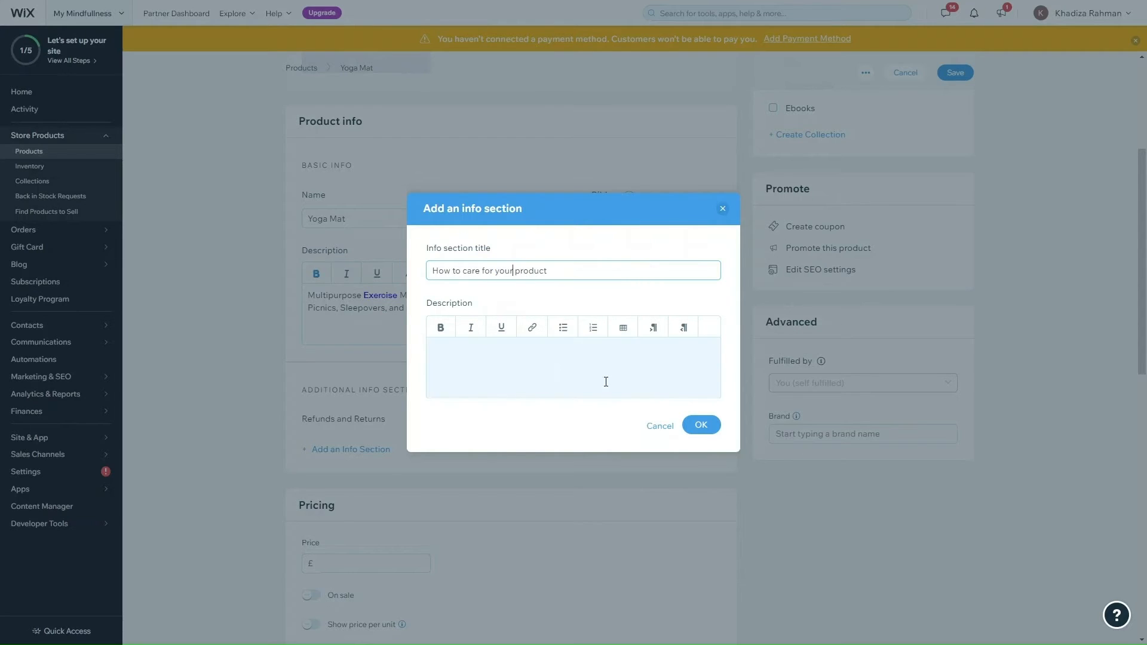
click(621, 380)
text(Lo)
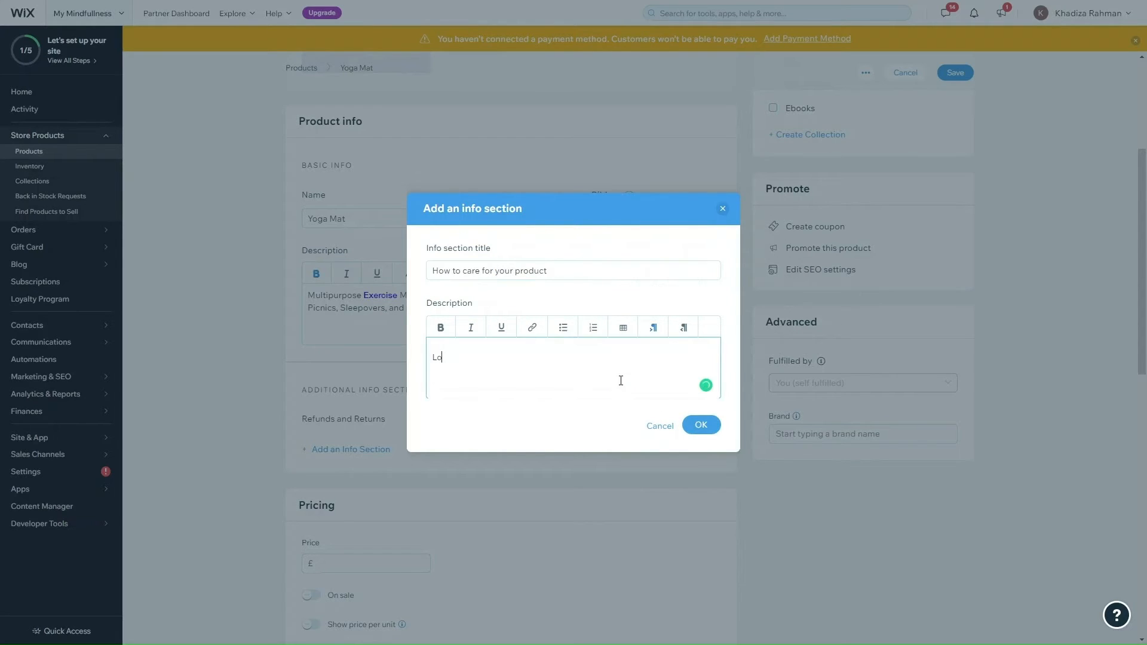
text(rem Ipsum)
click(701, 425)
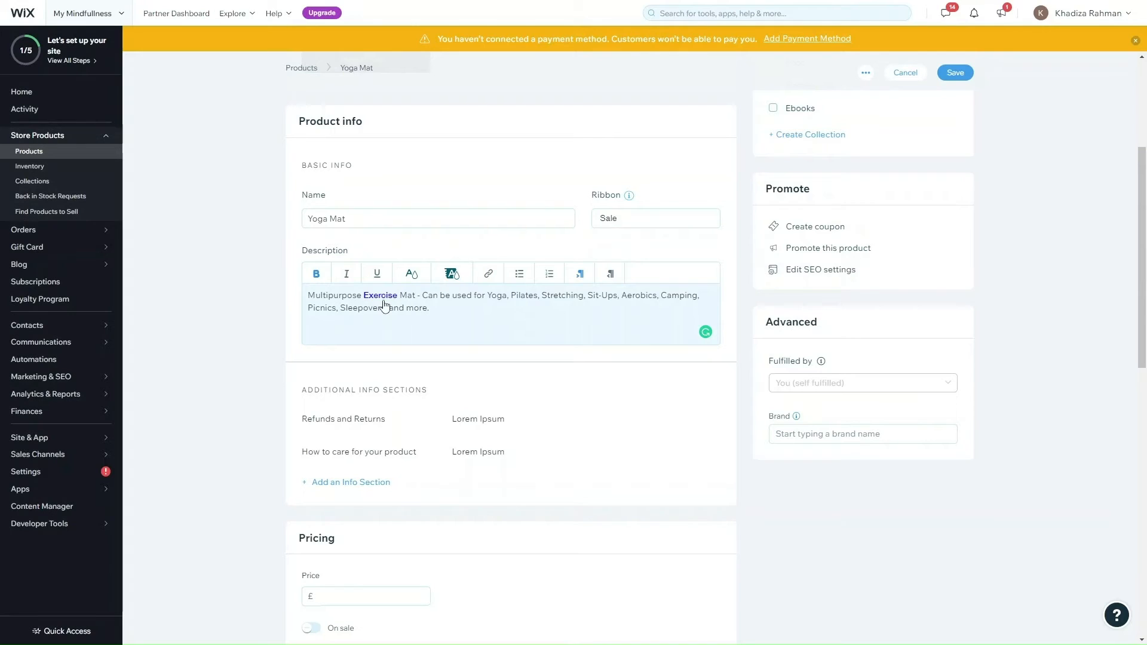
Step: Add the Yoga Mat product to the Accessories collection without creating a new collection
scroll(494, 446, up, 1)
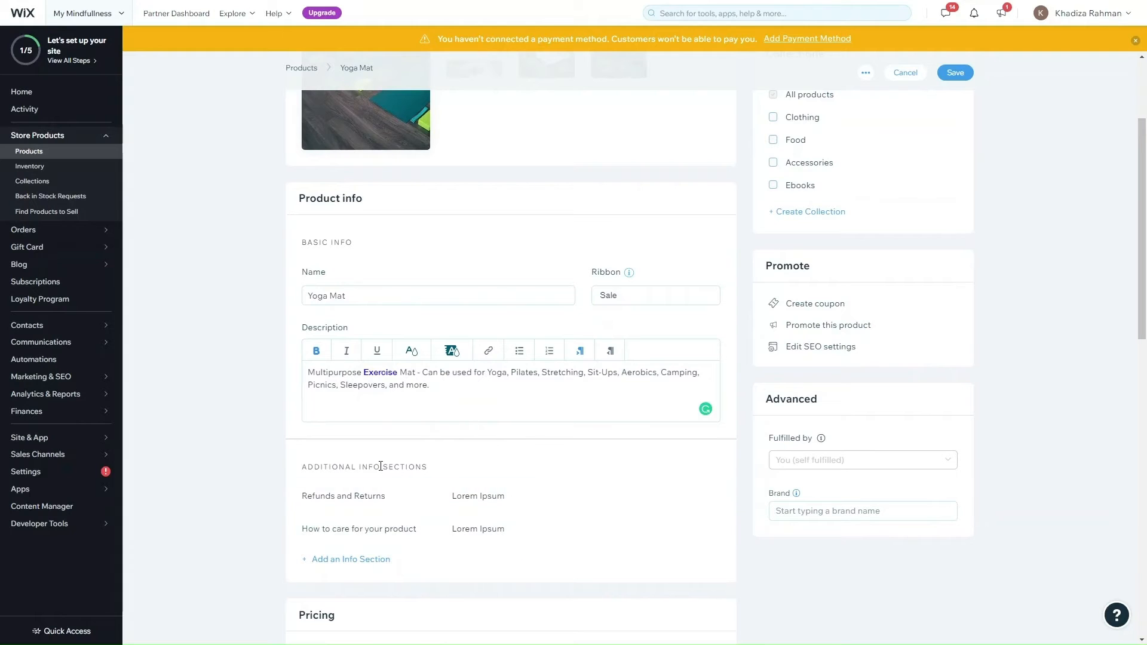
scroll(381, 508, down, 2)
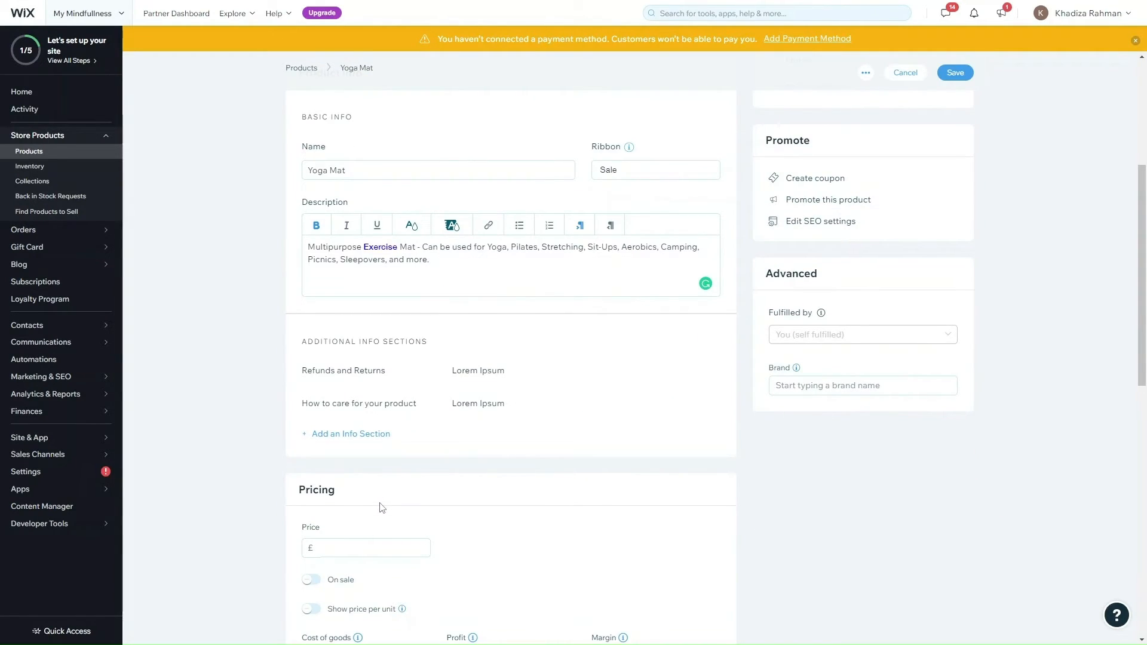
scroll(380, 506, up, 4)
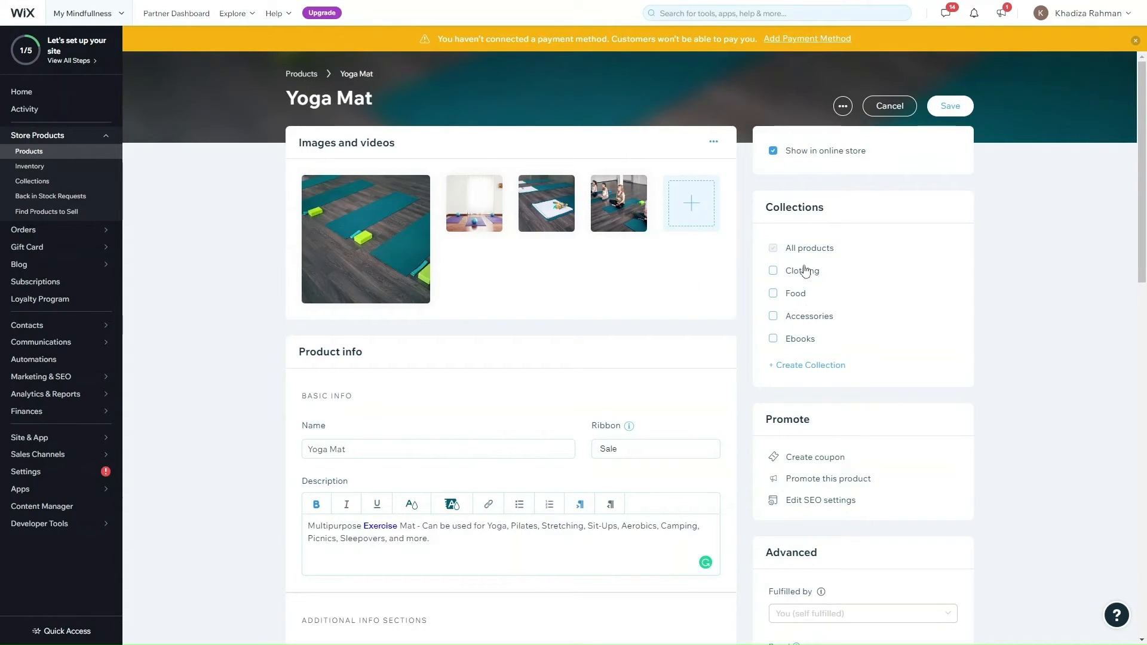
click(796, 316)
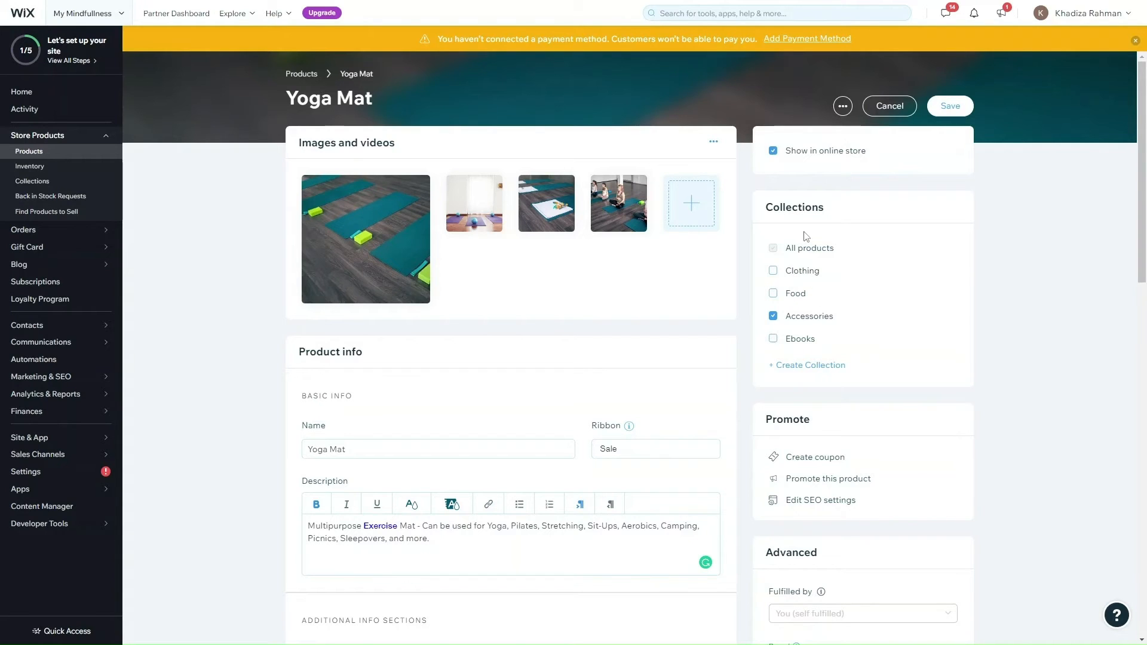
click(797, 364)
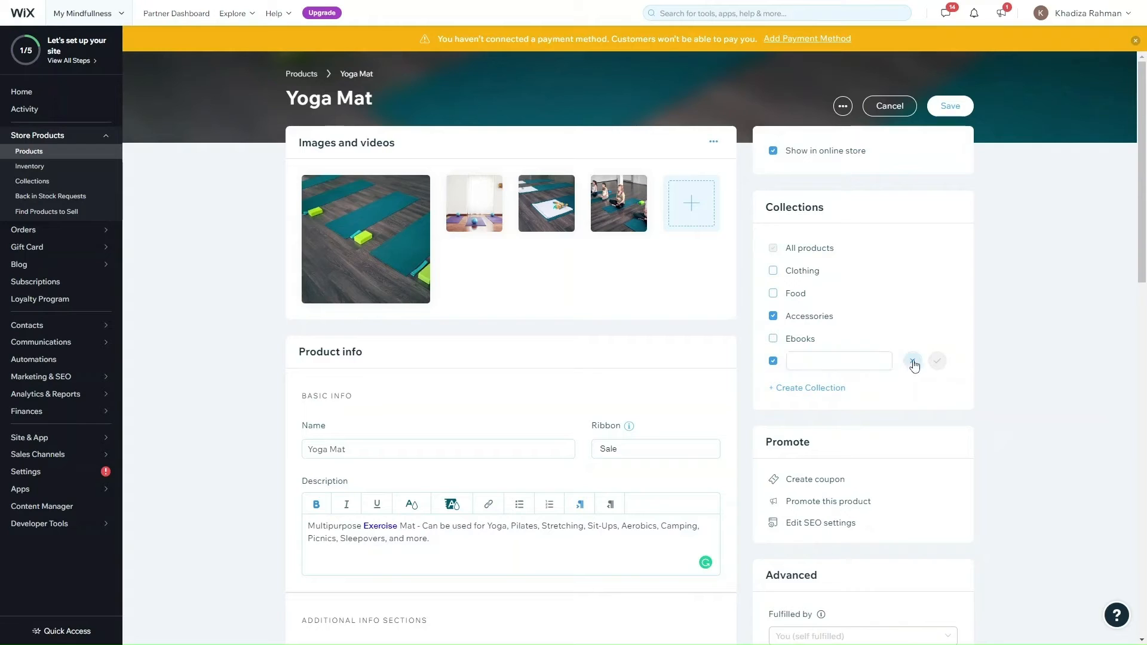
click(912, 360)
Step: Open the Yoga Mat product's price for editing and look back at the product images
scroll(871, 430, down, 2)
scroll(873, 431, down, 1)
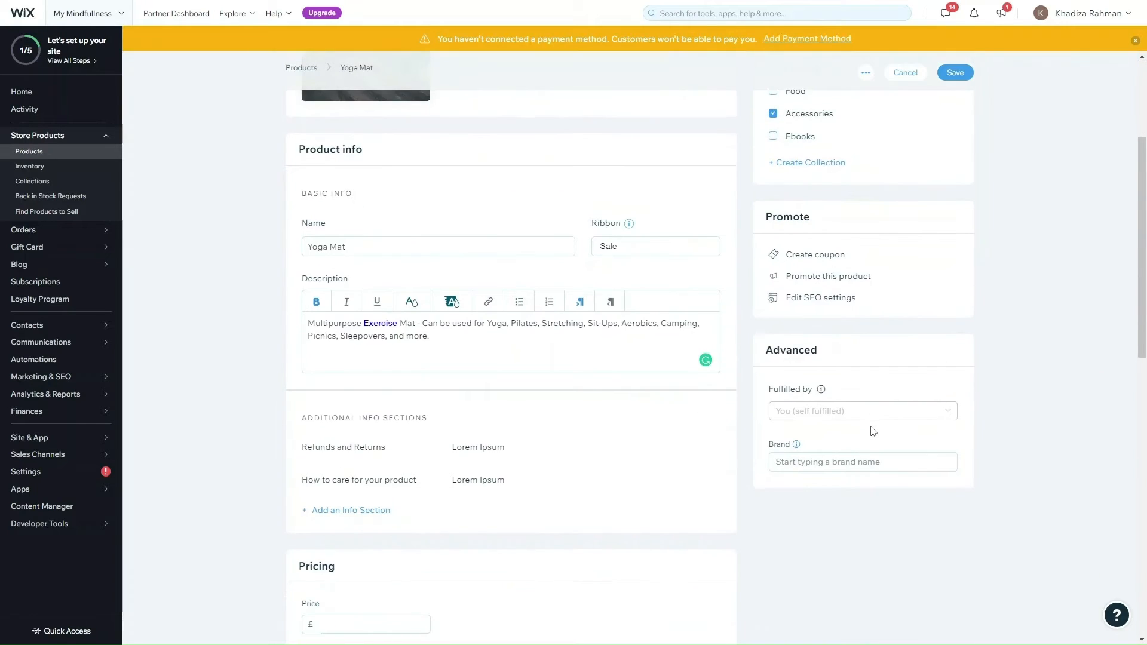
scroll(873, 430, down, 1)
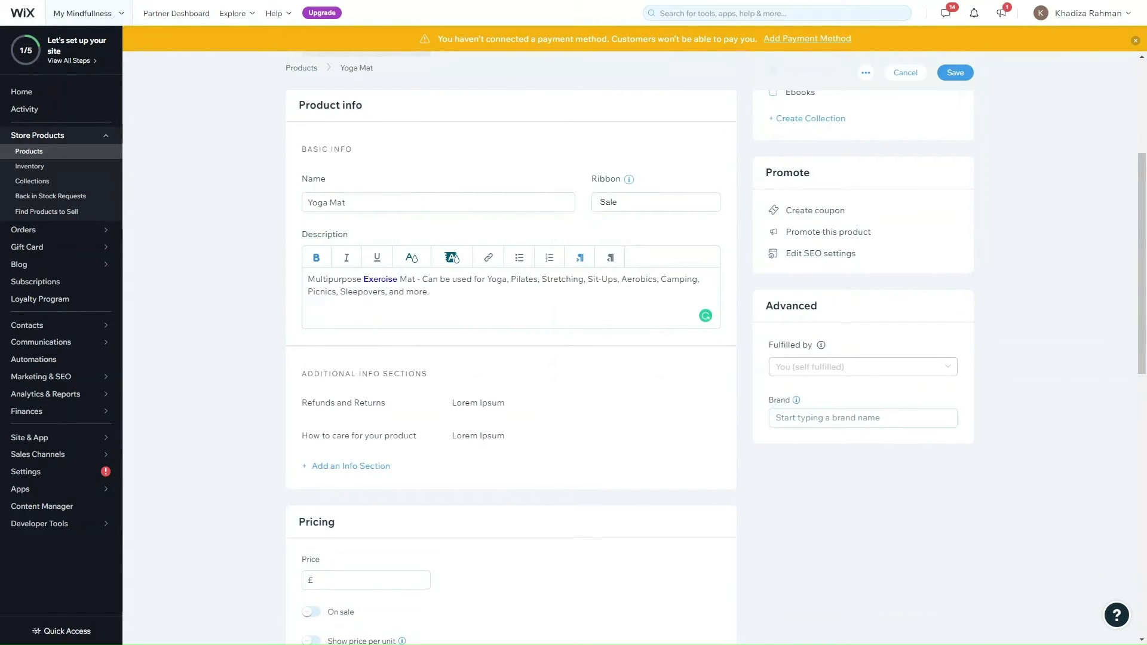
scroll(397, 450, down, 4)
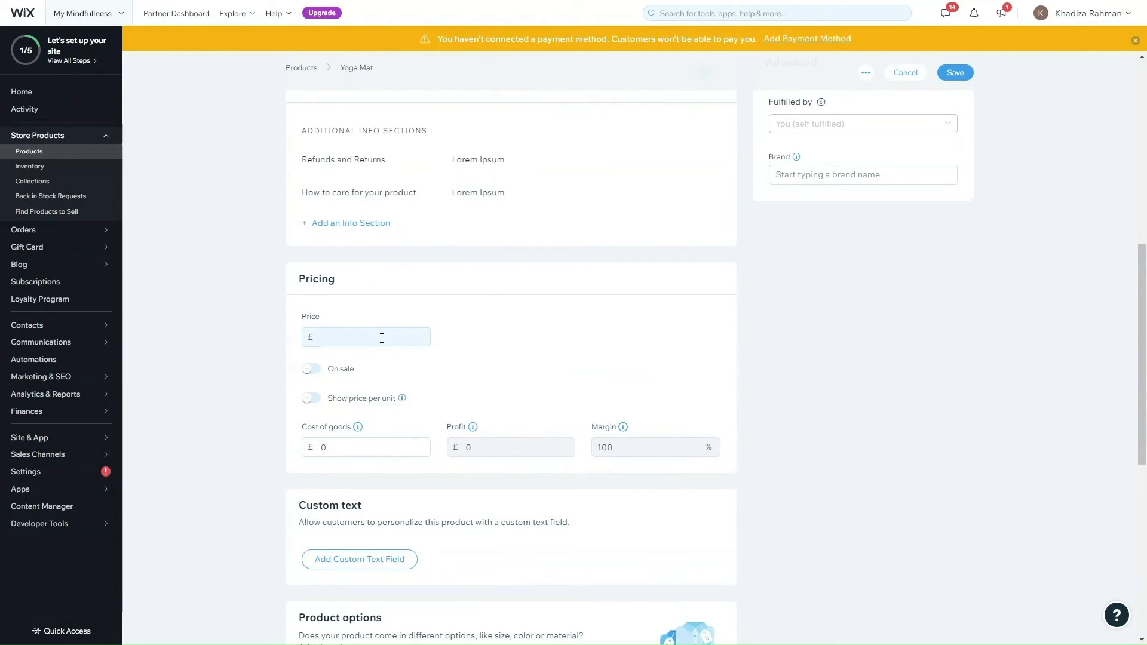
click(382, 339)
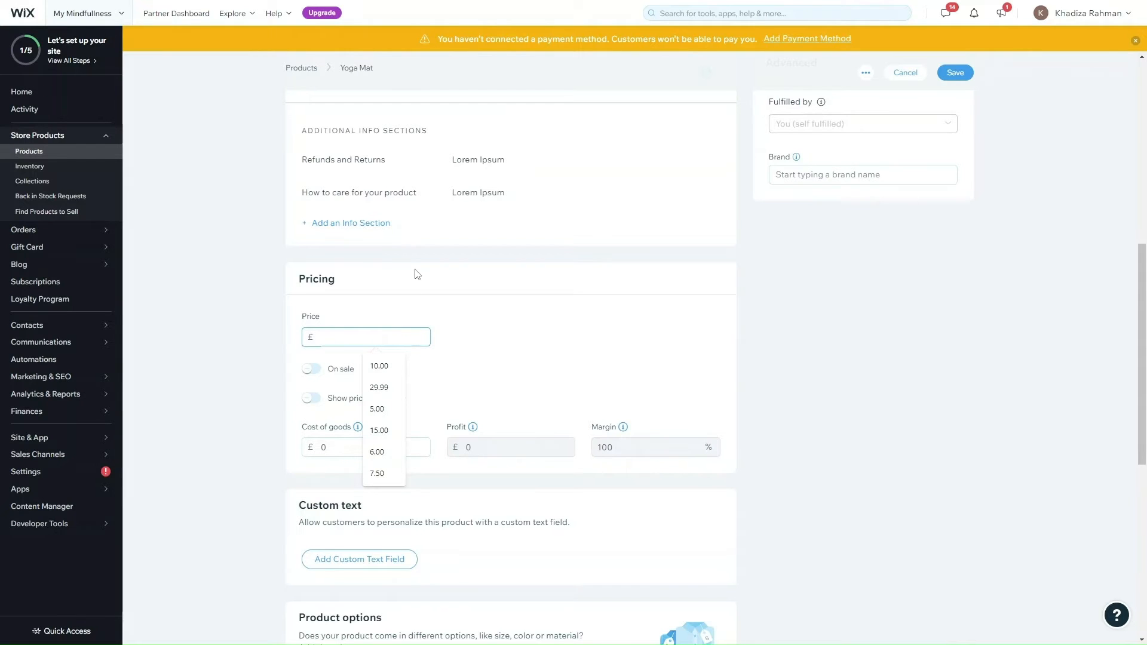
scroll(416, 274, up, 8)
mouse_move(488, 214)
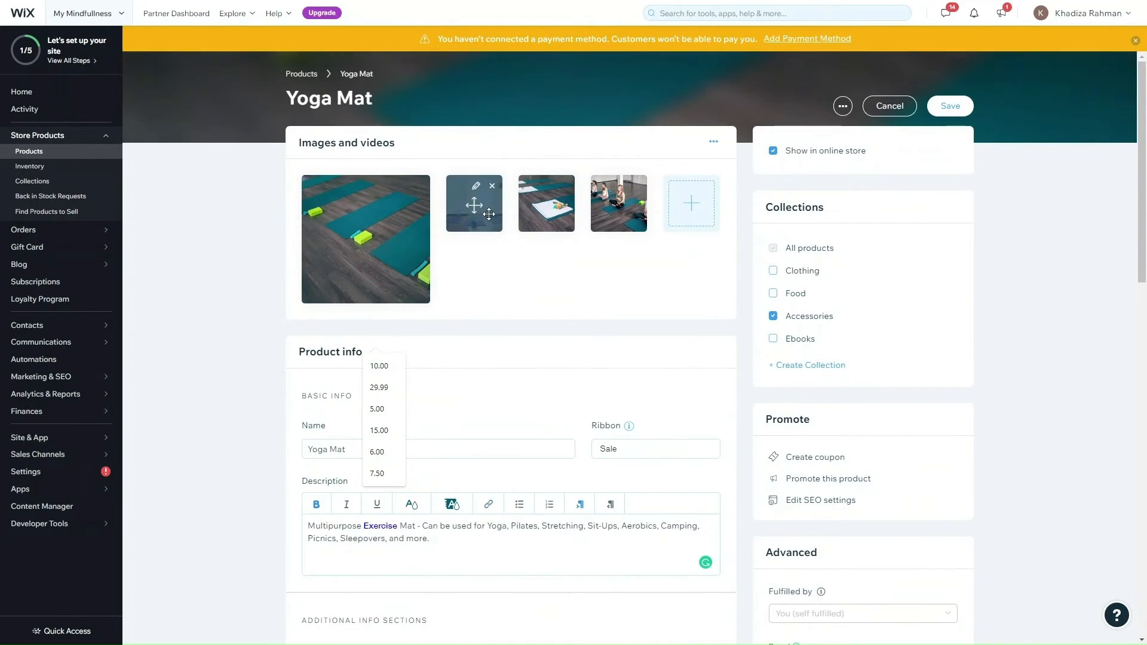
Step: Set the Yoga Mat's price to £29.00
click(233, 315)
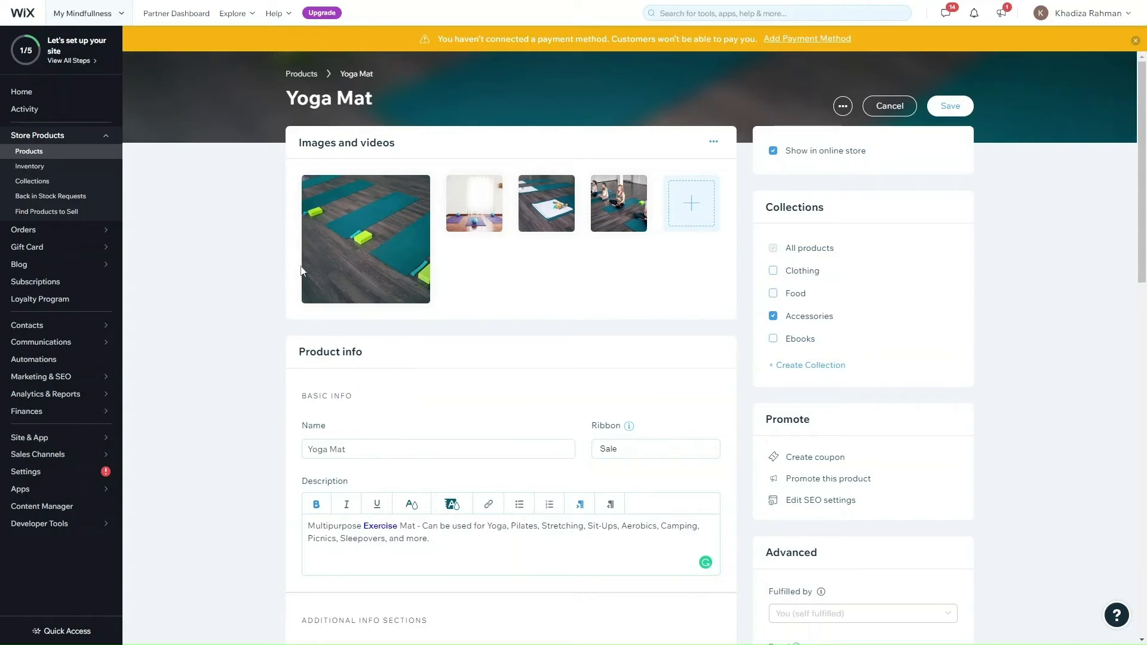
scroll(173, 358, down, 6)
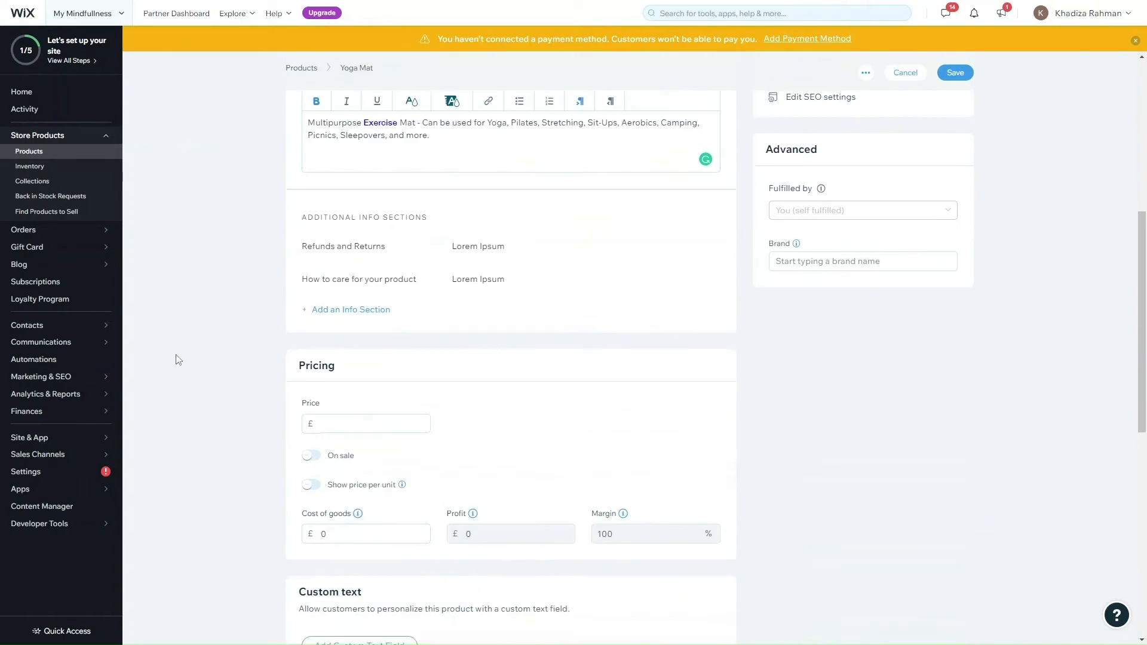
click(326, 426)
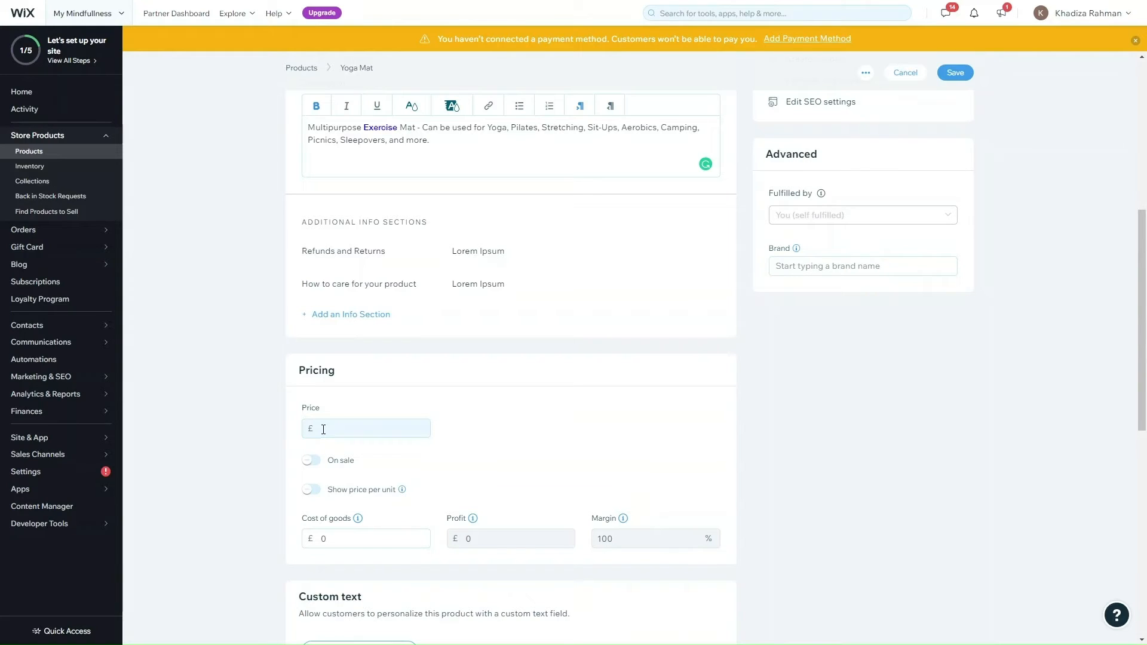
click(324, 429)
text(29.00)
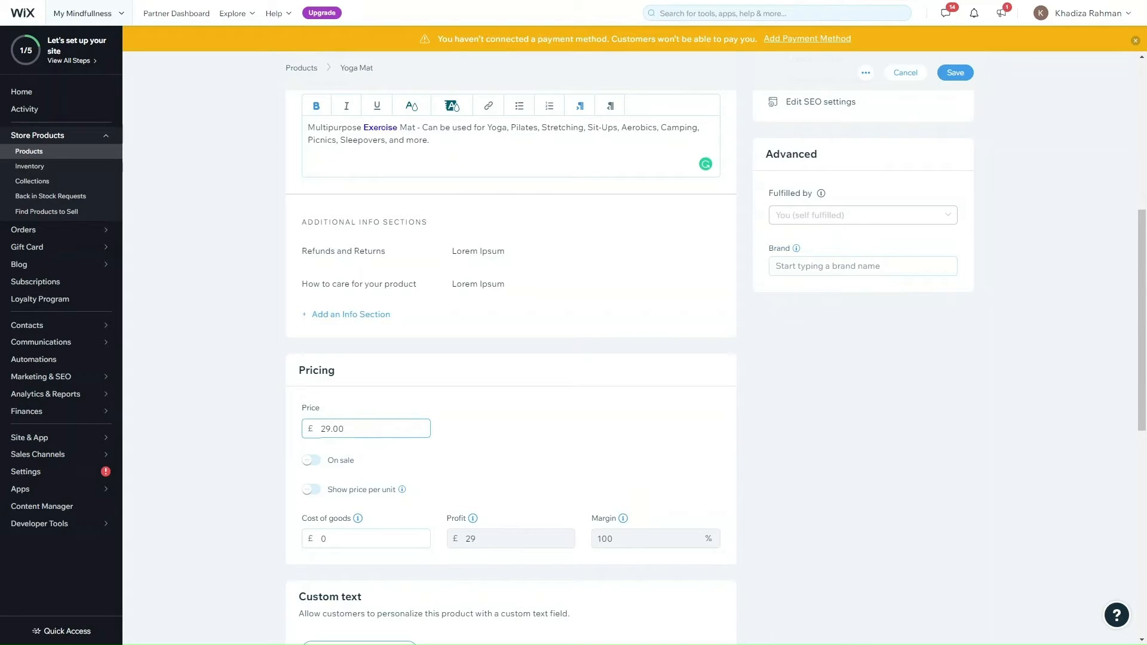
click(212, 299)
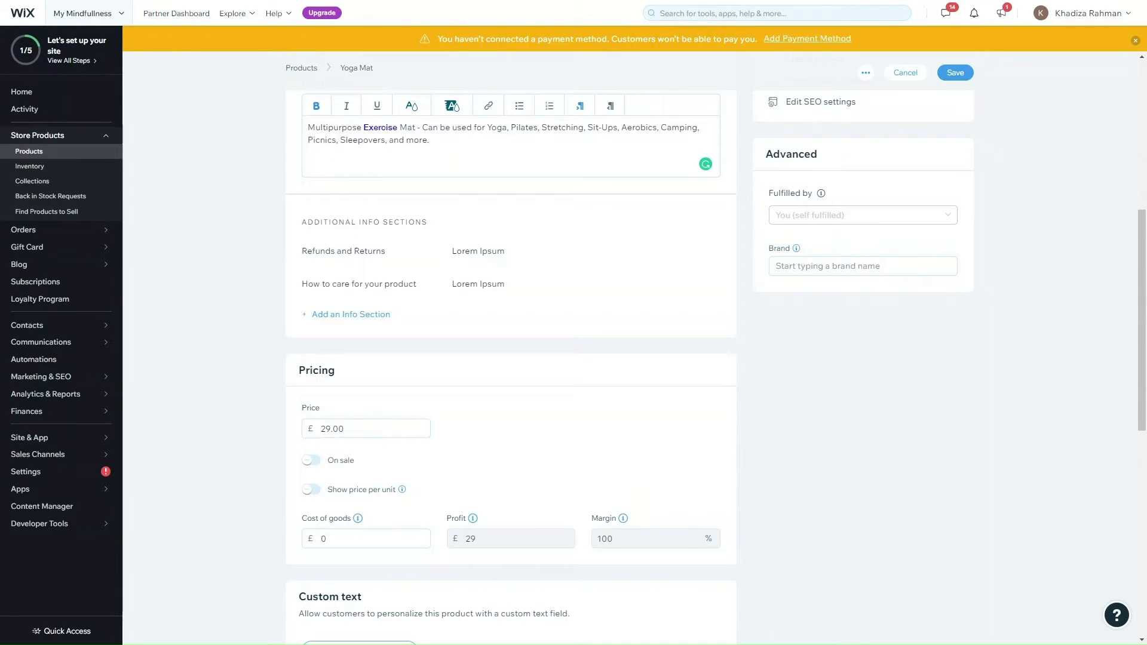
Step: Try putting the product on sale with a fixed discount of £23, and turn the sale setting back off
click(311, 461)
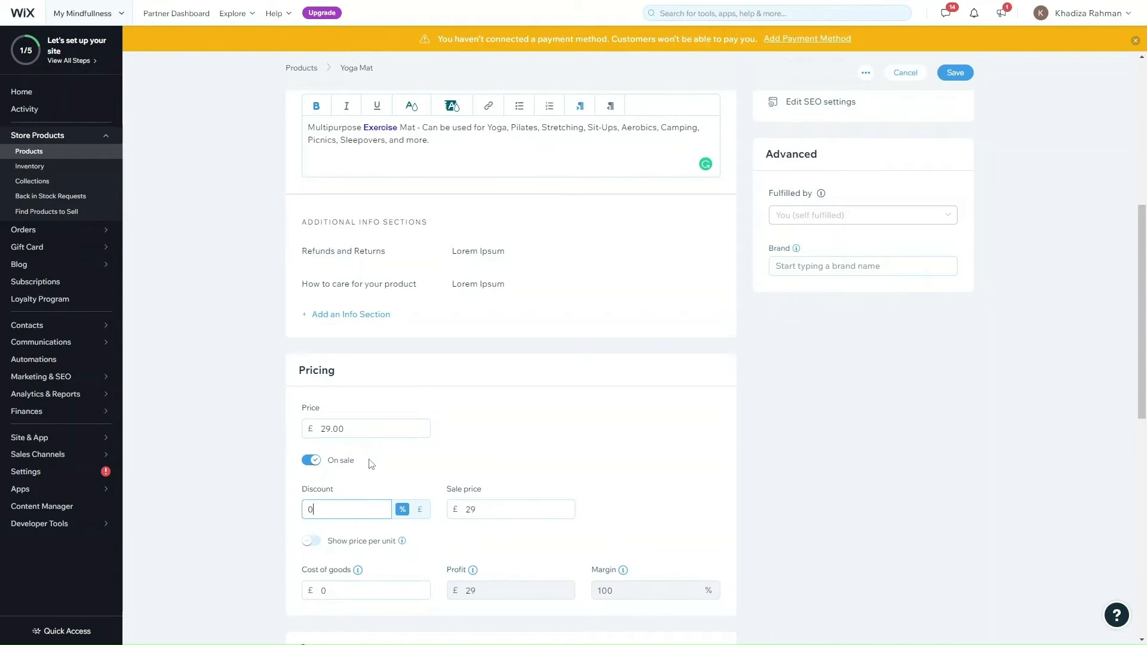
click(421, 513)
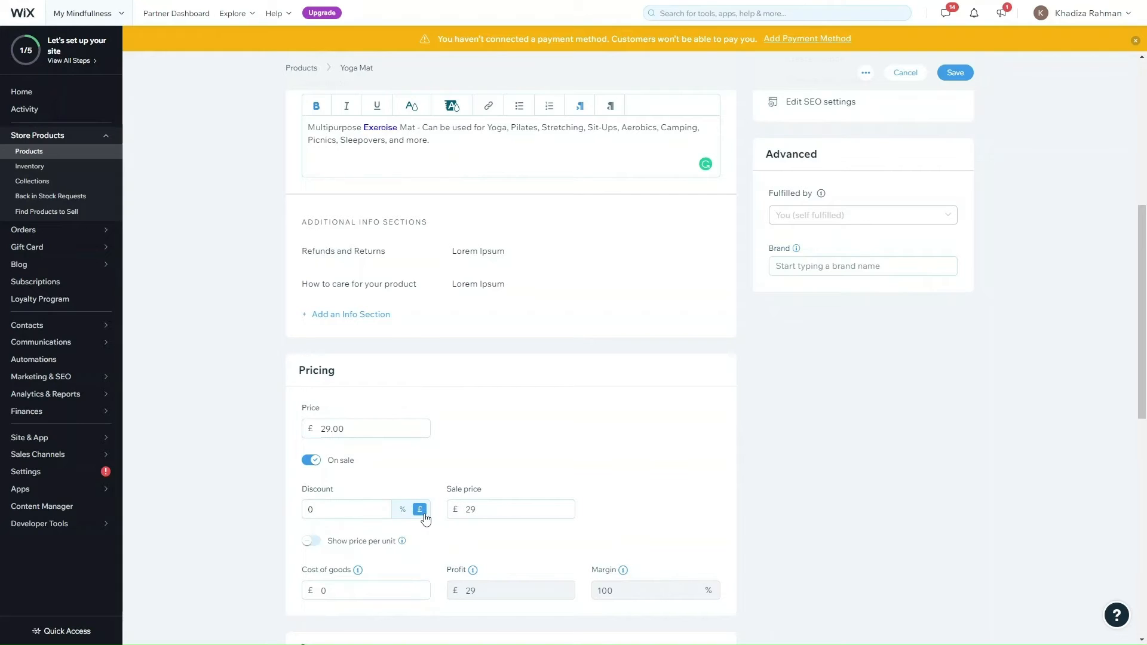
click(366, 508)
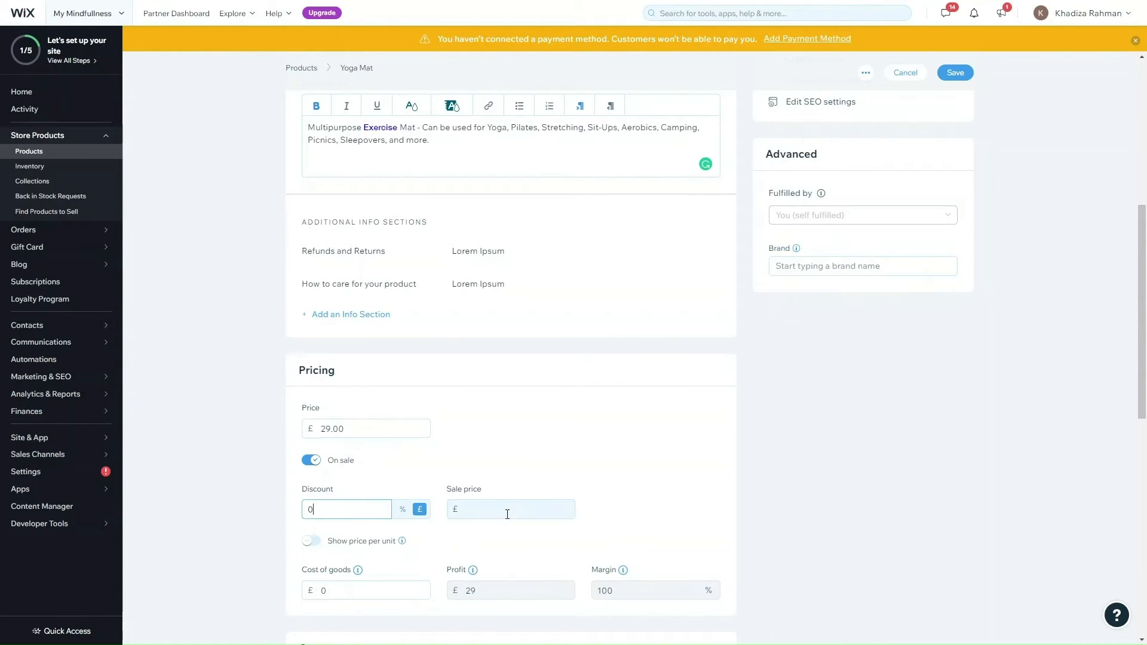
drag(328, 509, 275, 511)
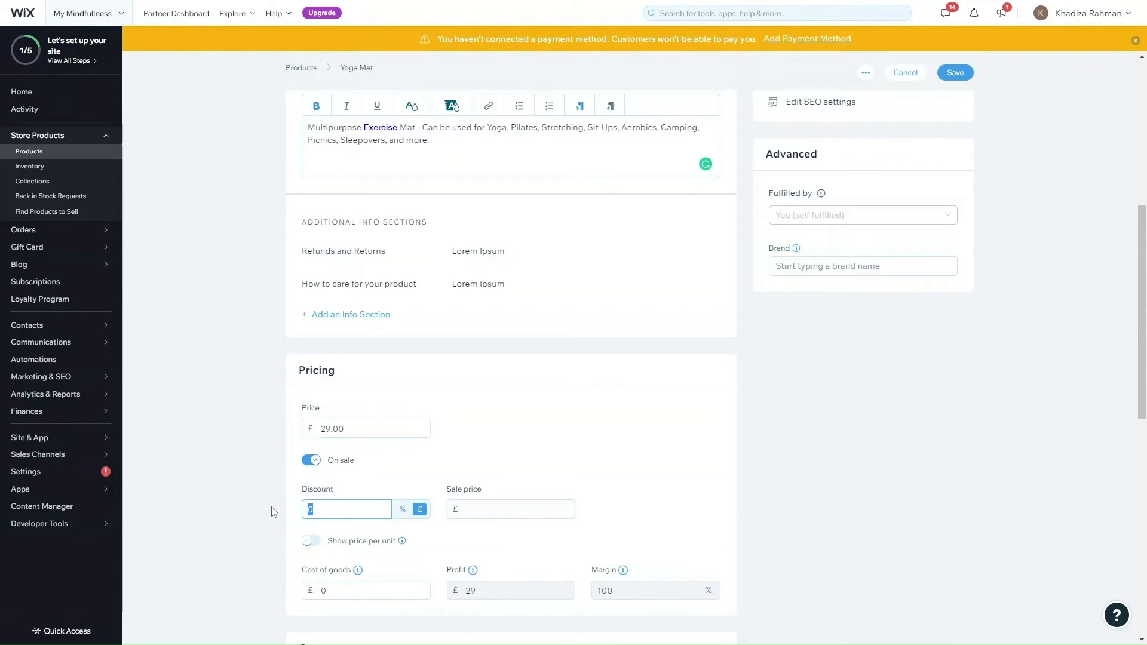
text(23)
click(461, 494)
click(319, 461)
Step: Try cost of goods values of £30 and £35 for the product
scroll(394, 492, down, 1)
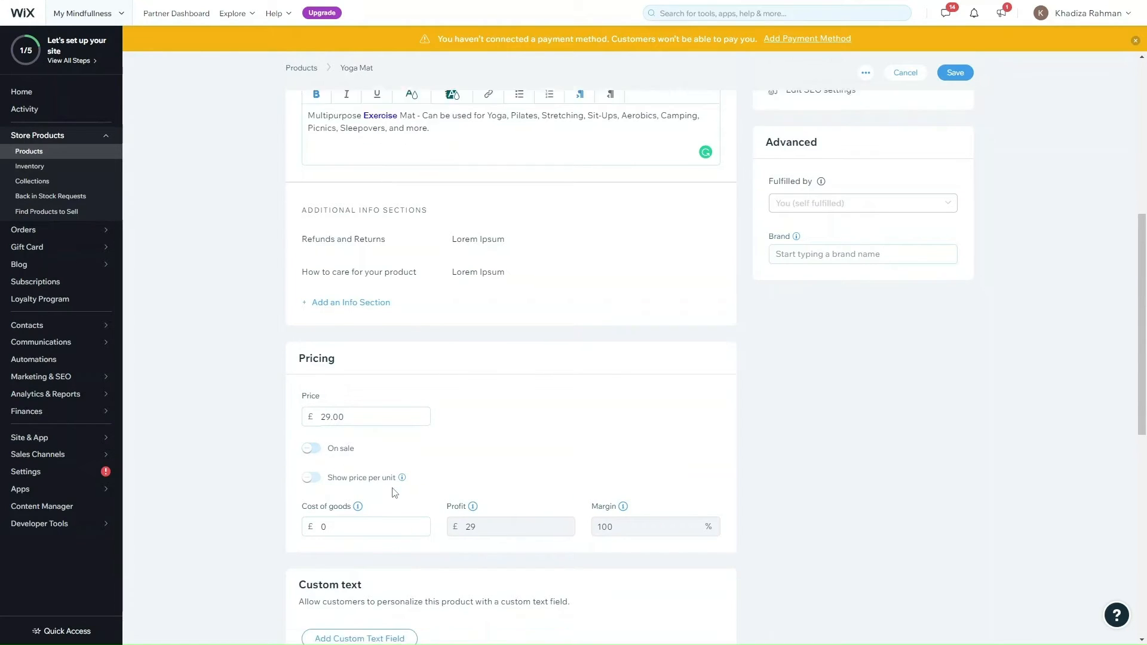
scroll(394, 492, down, 1)
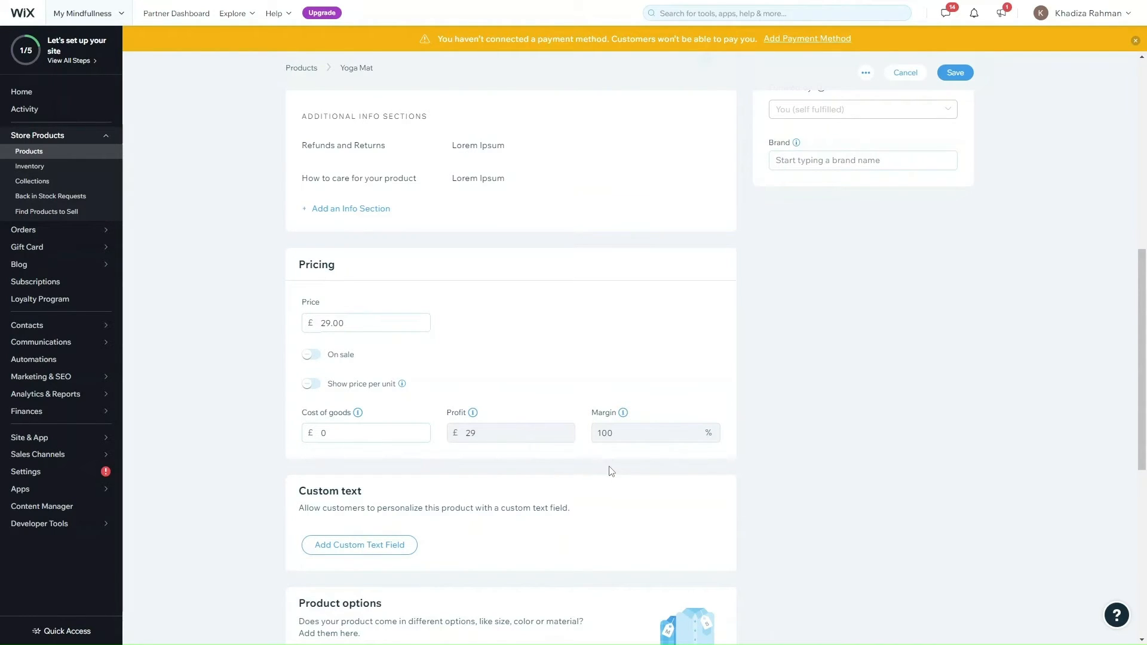
click(415, 435)
text(30)
click(413, 404)
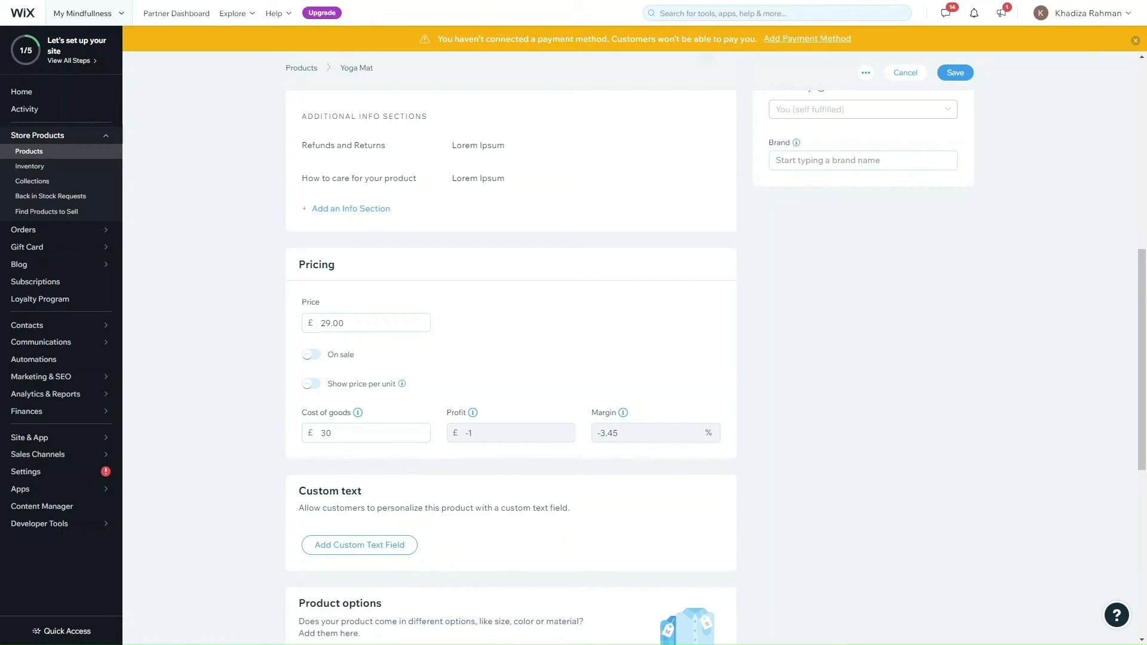
click(347, 436)
key(BackSpace)
text(5)
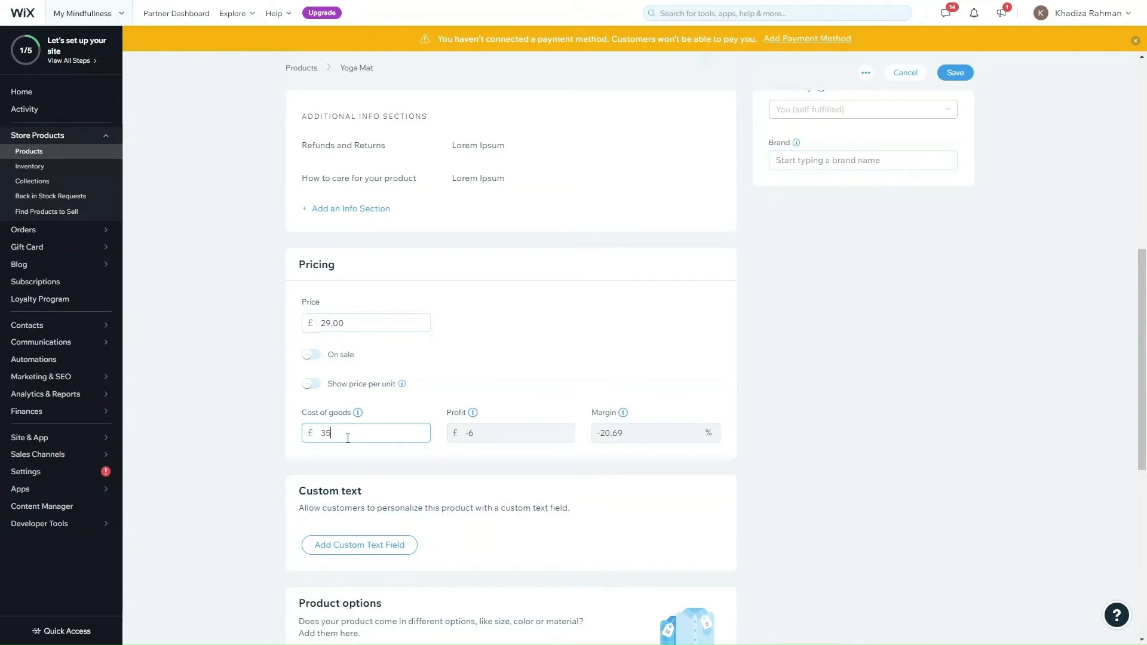
click(386, 418)
Step: Set the product's cost of goods to £12
click(342, 433)
drag(342, 432, 286, 435)
text(12)
click(540, 432)
Step: Add a custom text field titled "What name would you like on the mat?"
scroll(402, 394, down, 3)
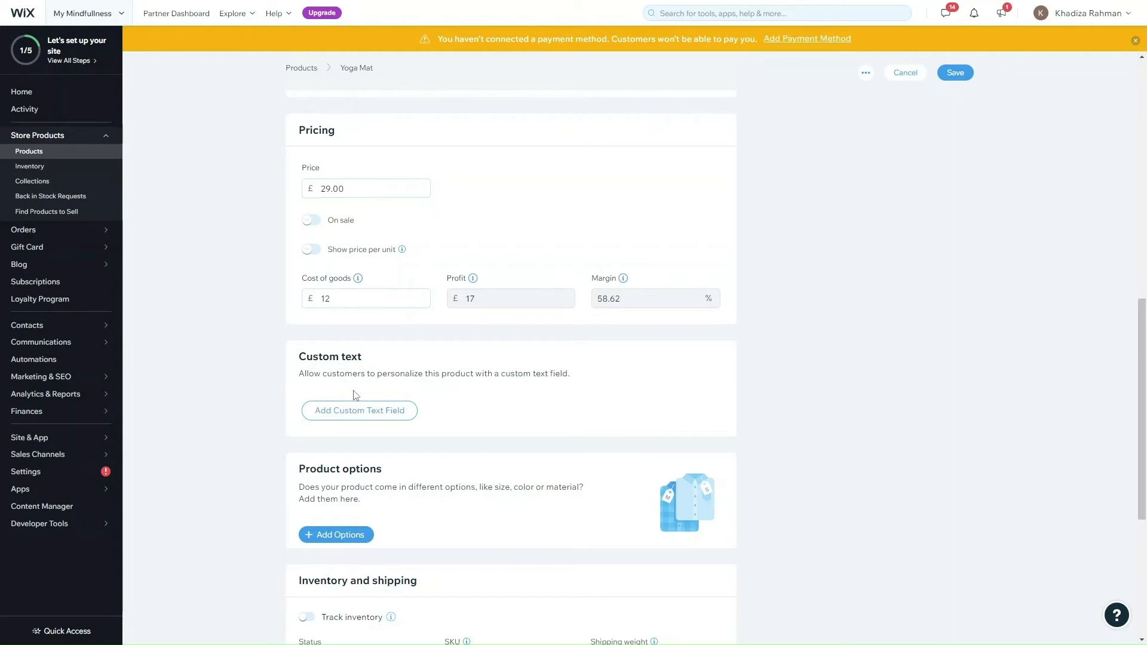
click(361, 411)
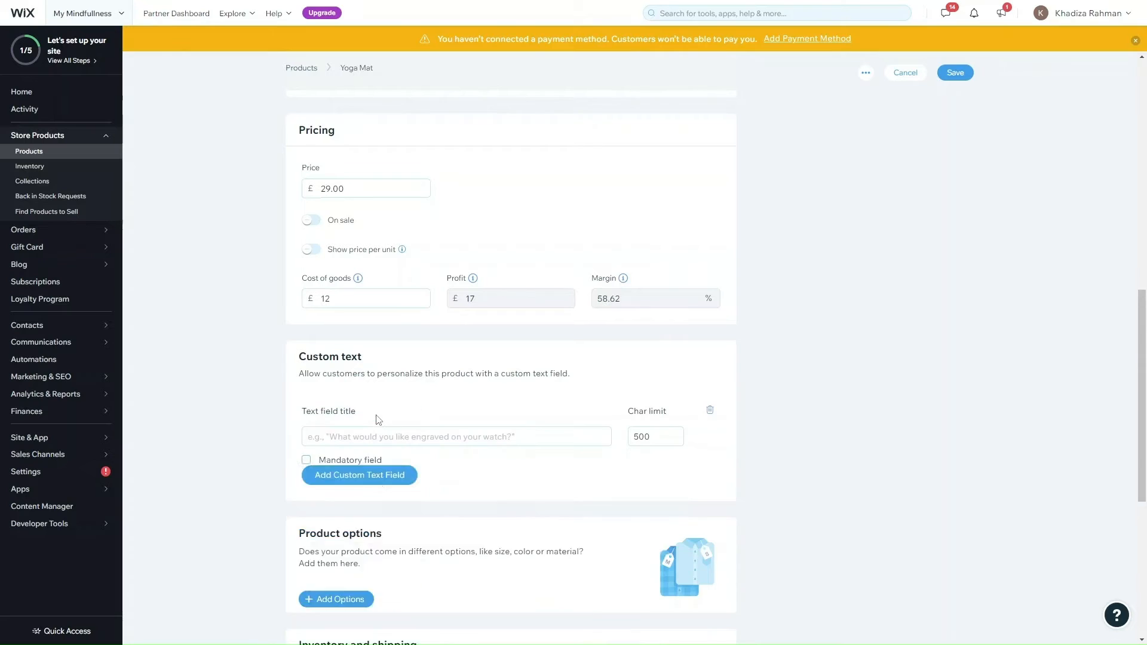
click(373, 435)
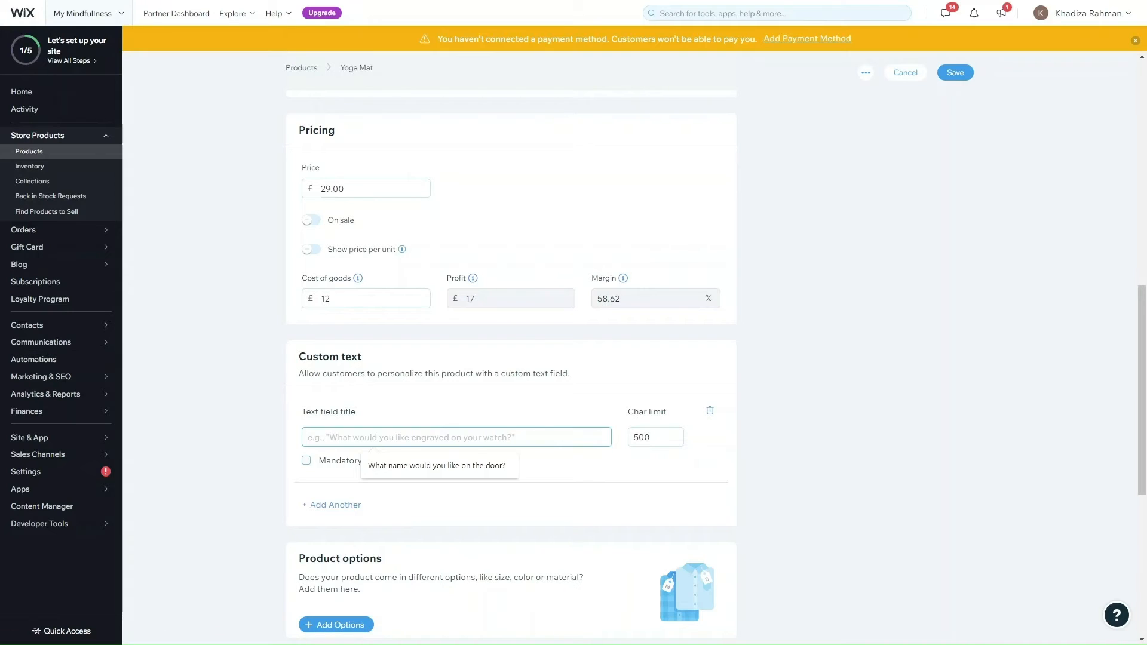
click(334, 433)
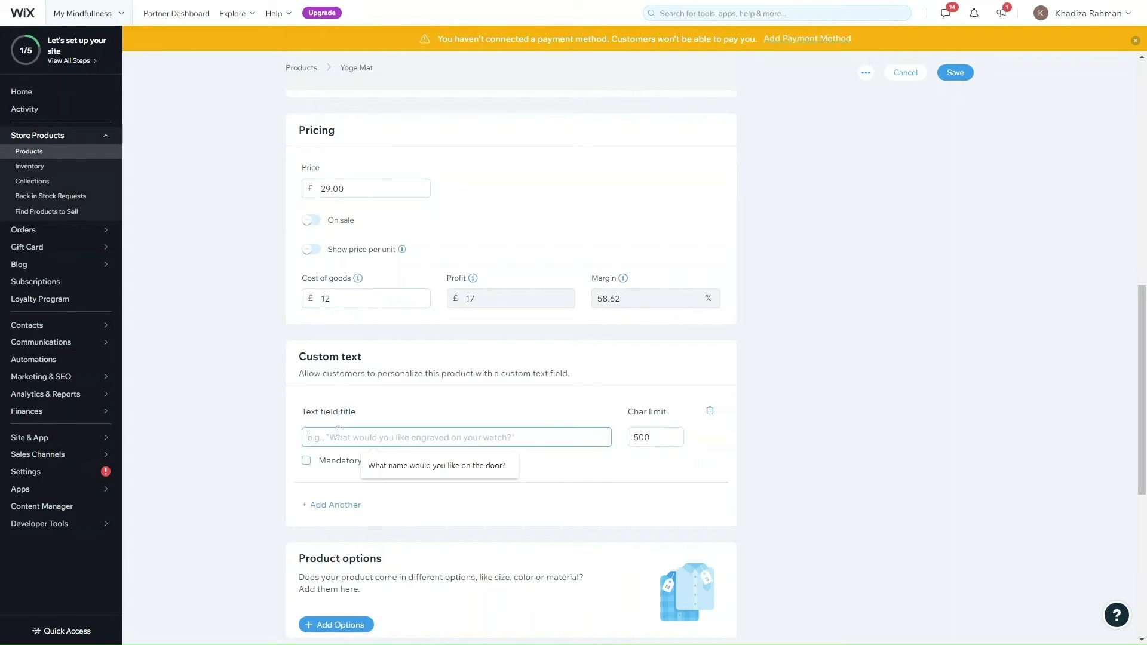
text(Wha)
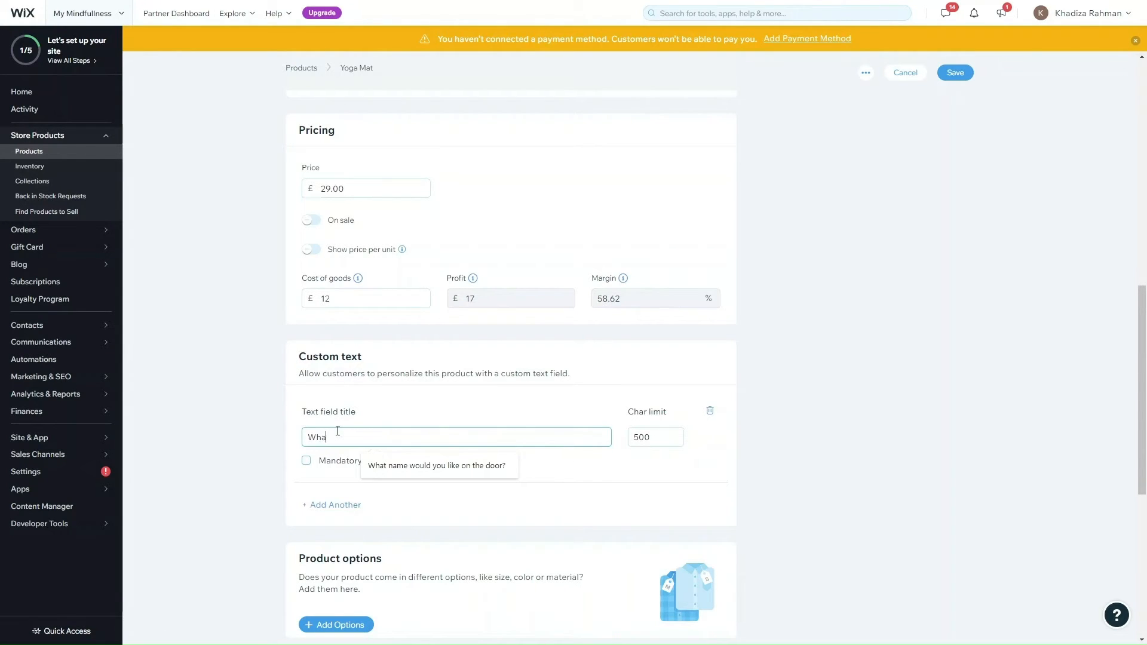
text(t name would oy)
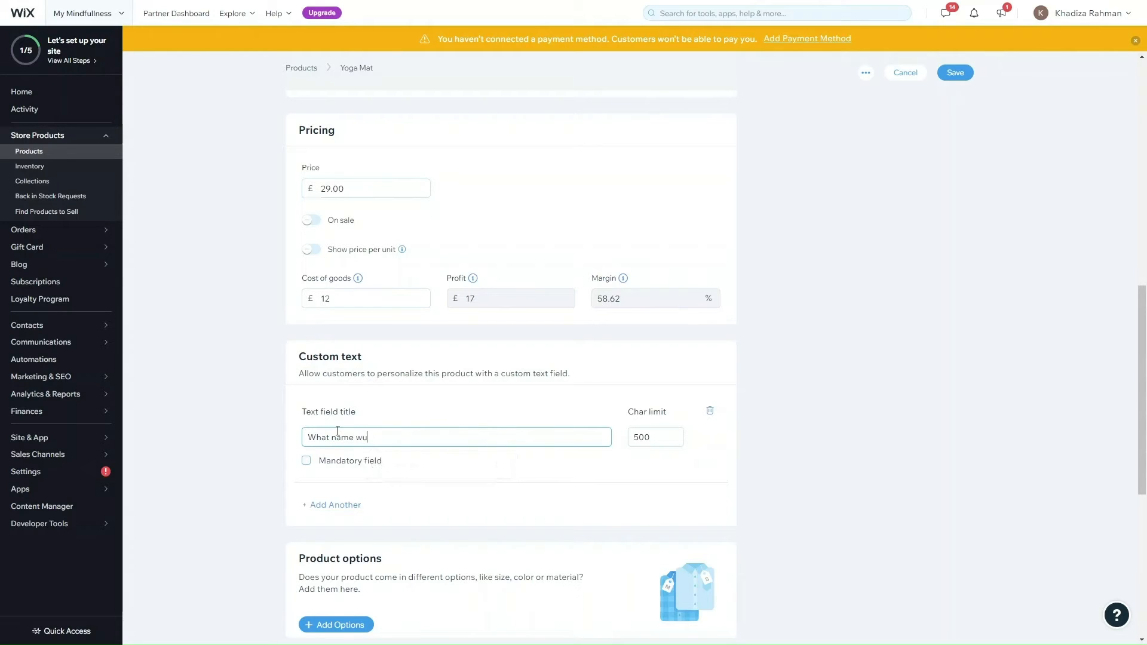
text(u li)
key(BackSpace)
key(BackSpace)
key(BackSpace)
key(BackSpace)
key(BackSpace)
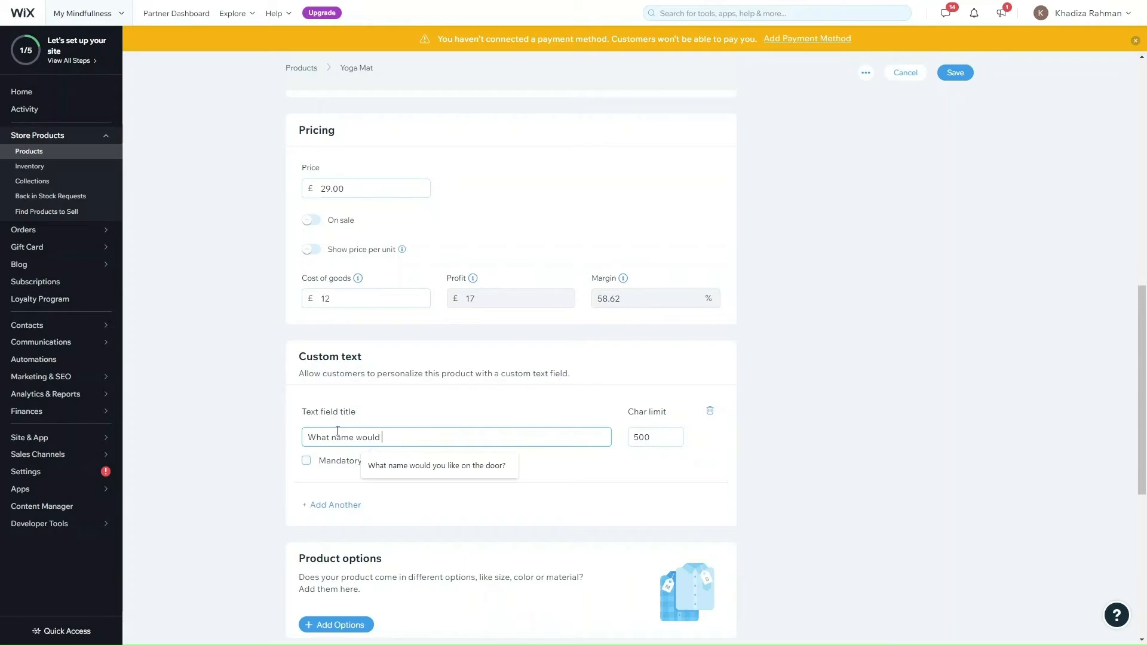
text(u like on the mat?)
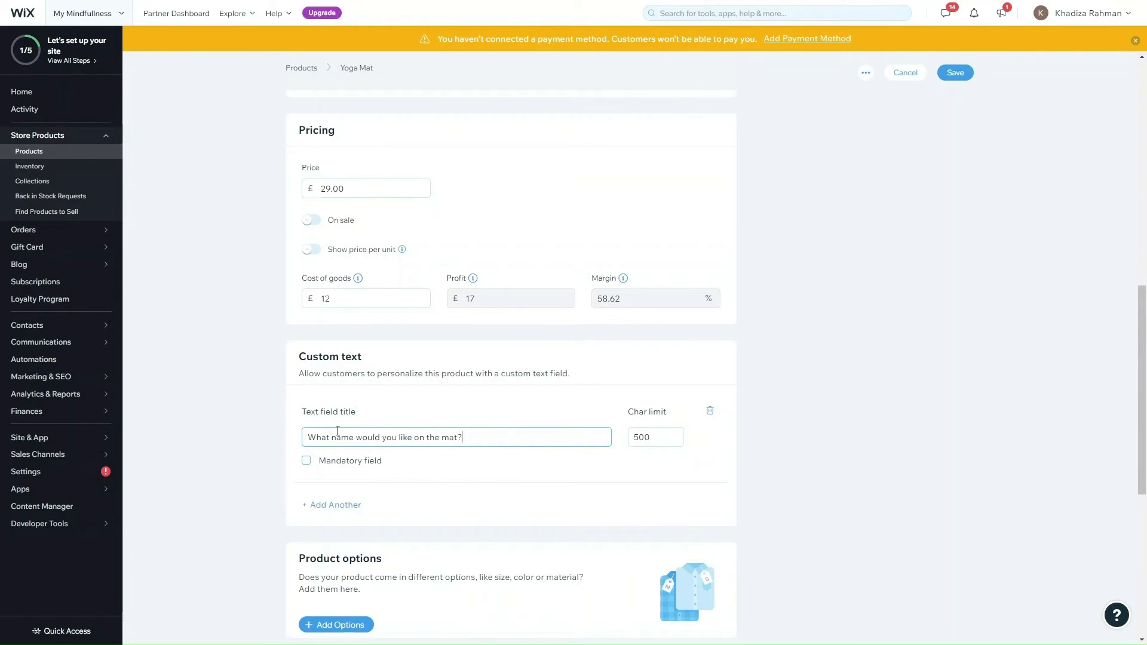
Step: Select the custom text field's character limit and try making the field mandatory, leaving both settings as they were
click(650, 436)
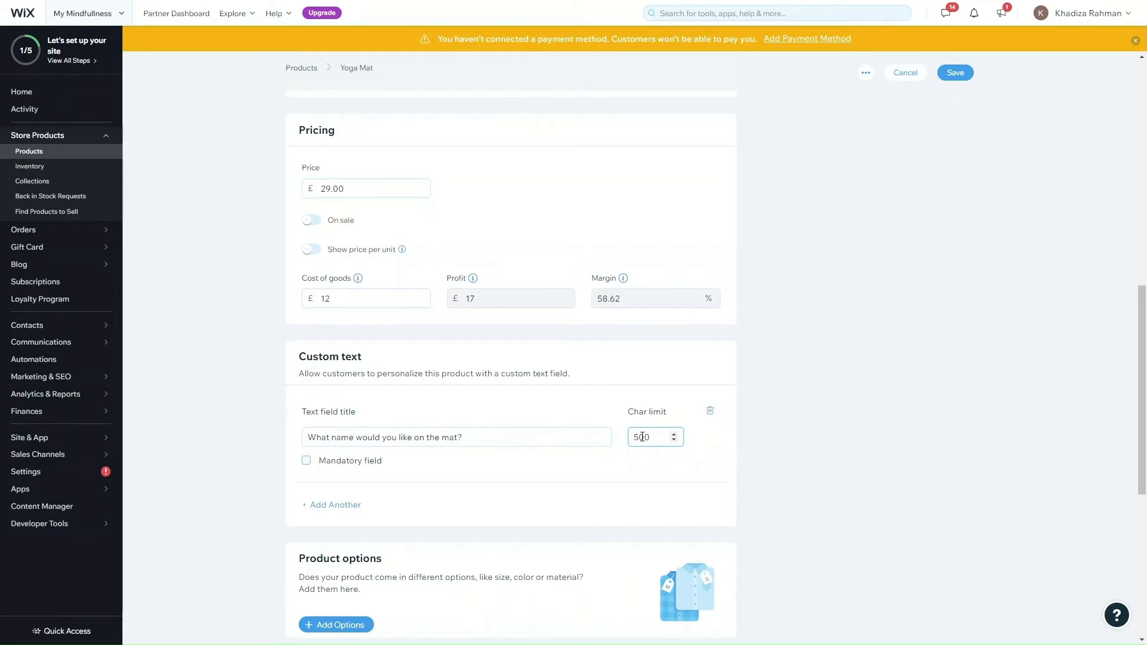
double_click(649, 436)
click(358, 465)
click(339, 462)
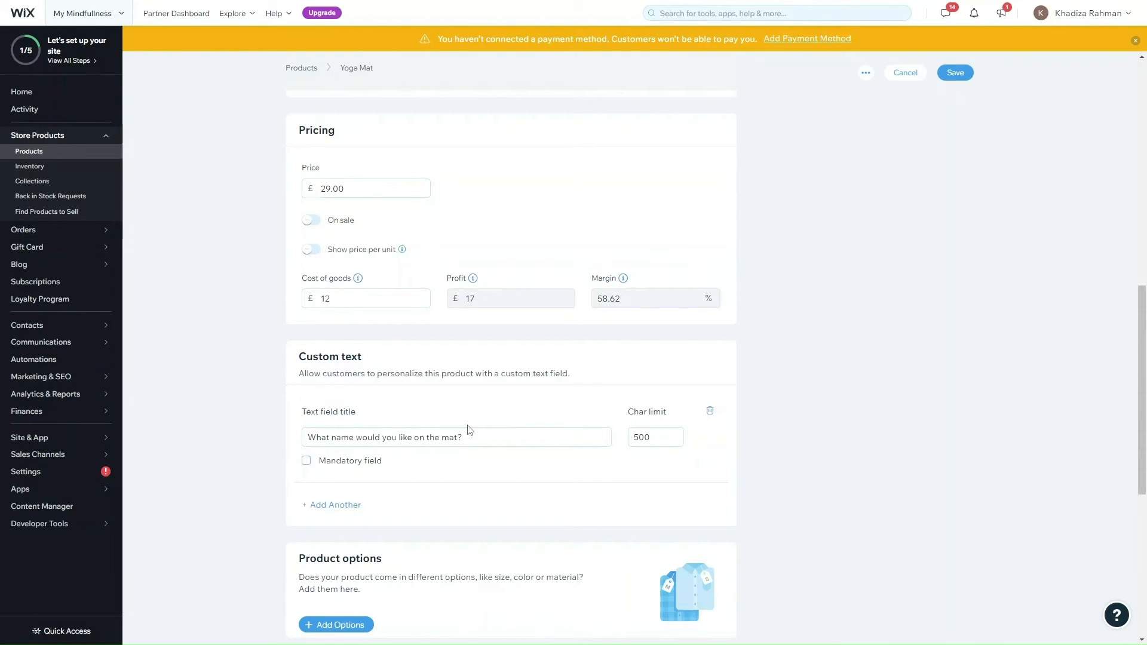
Step: Try adding a second custom text field, and delete it again
scroll(445, 512, down, 1)
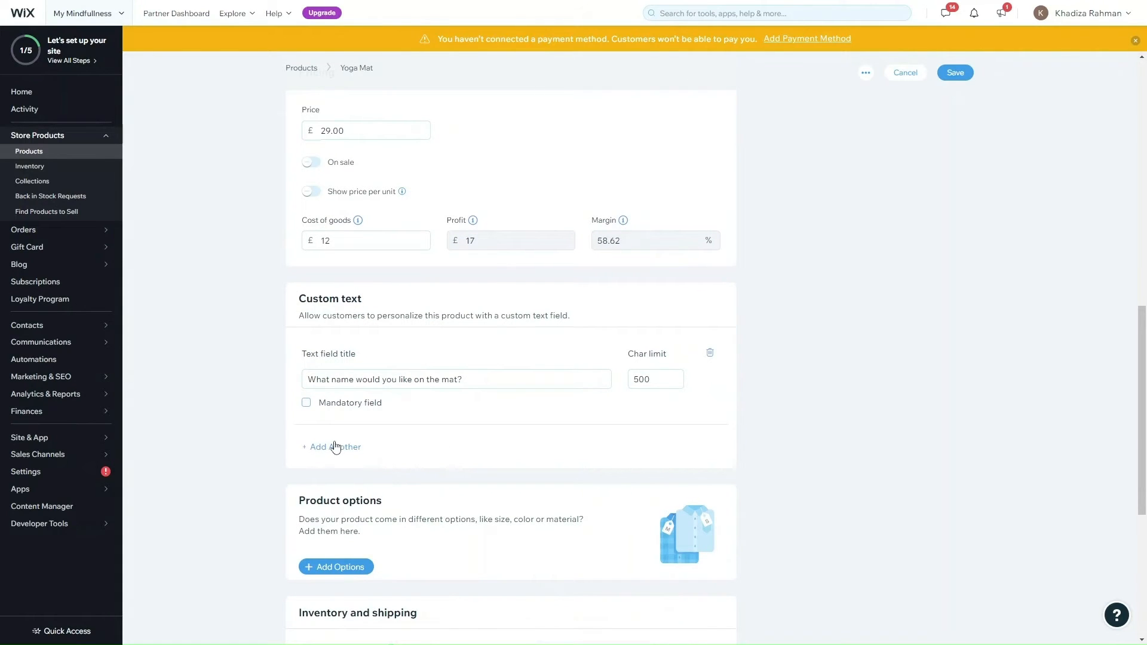
click(335, 447)
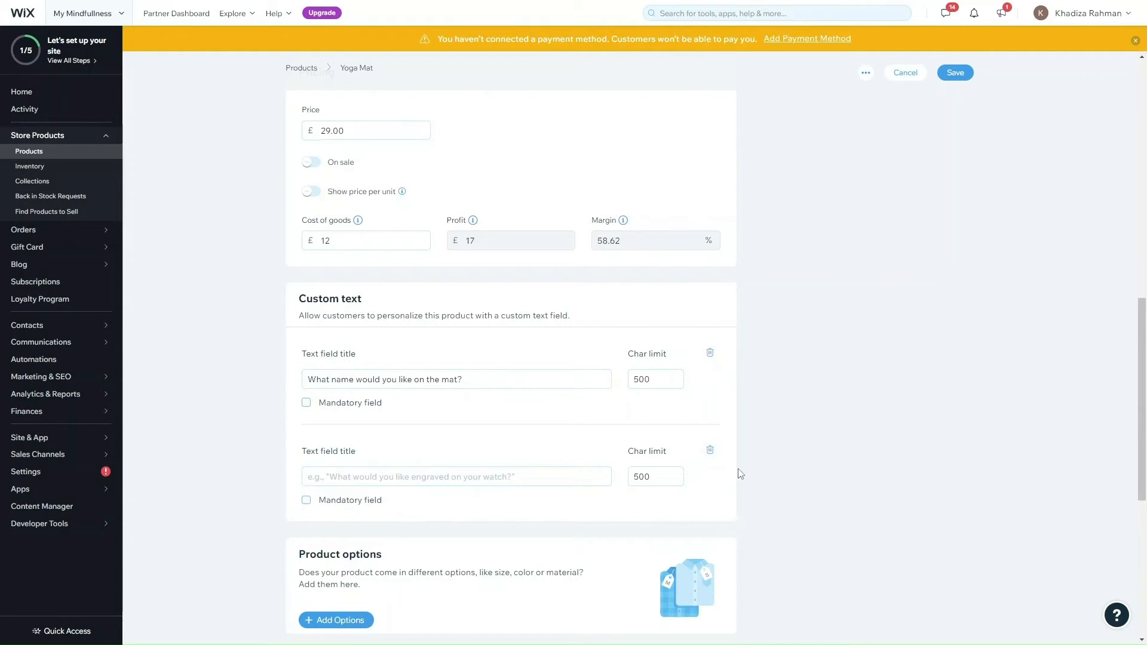
click(710, 449)
Step: Start a new product option named Color and set it to show as a list on the product page
scroll(651, 508, down, 2)
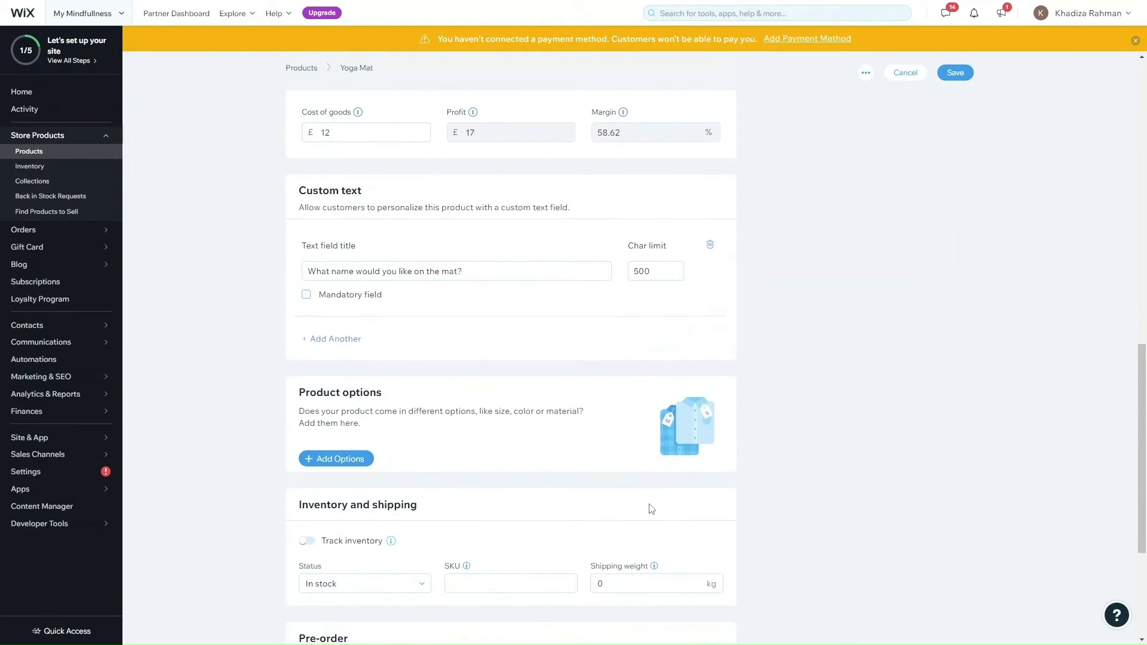
scroll(651, 509, up, 5)
scroll(651, 509, down, 6)
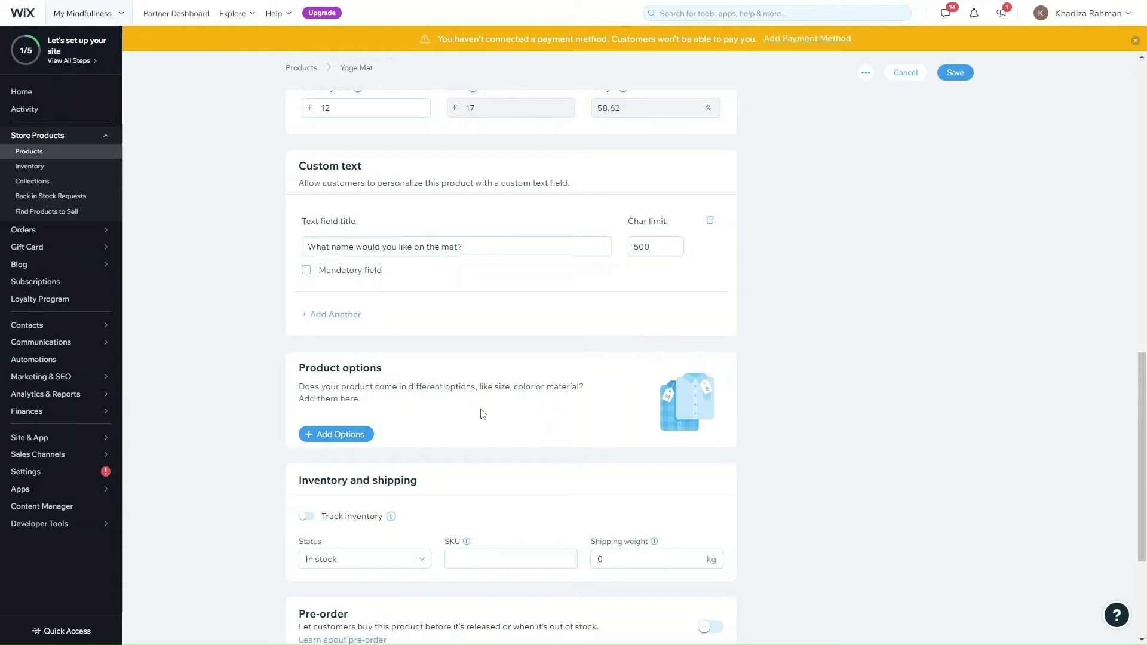
click(366, 435)
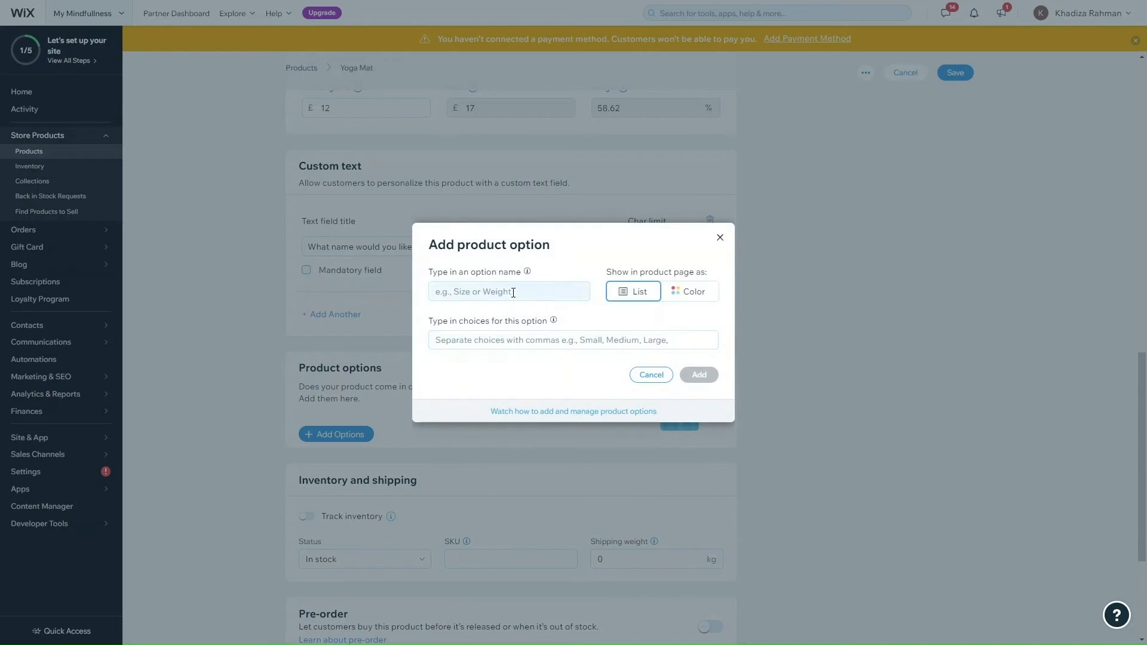
click(508, 290)
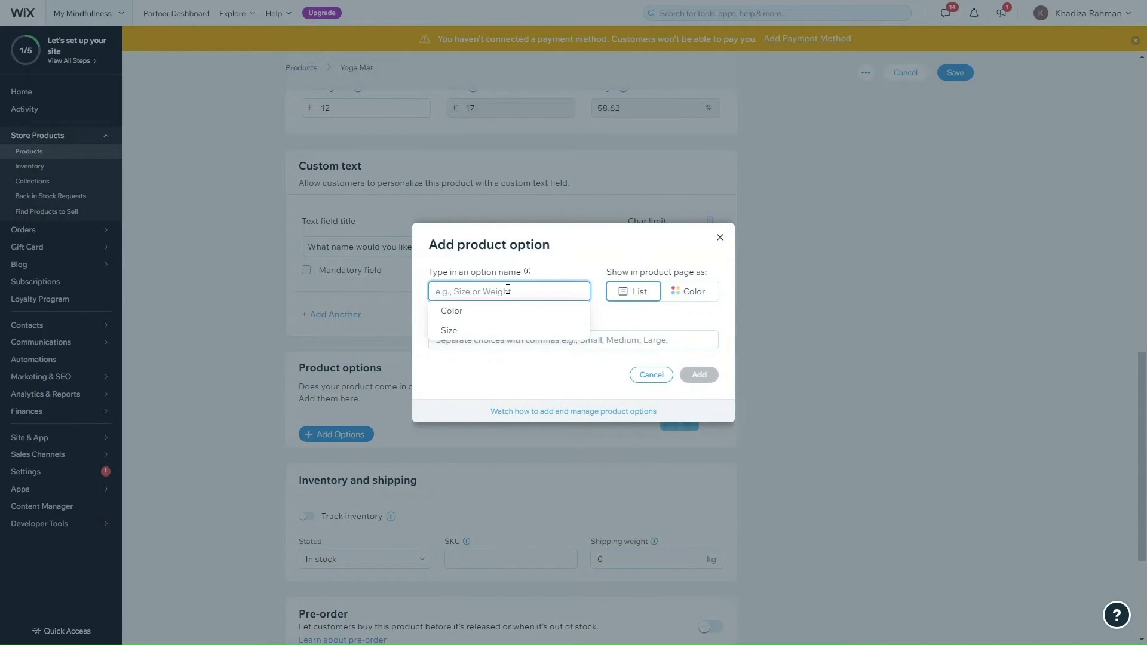
click(451, 316)
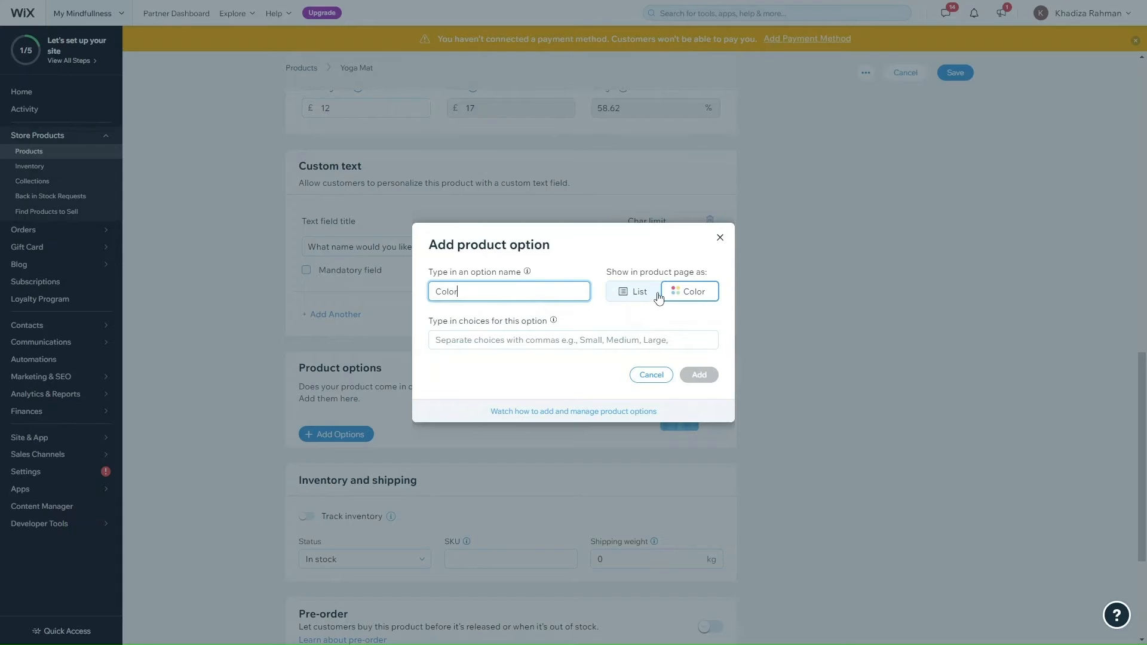
click(639, 293)
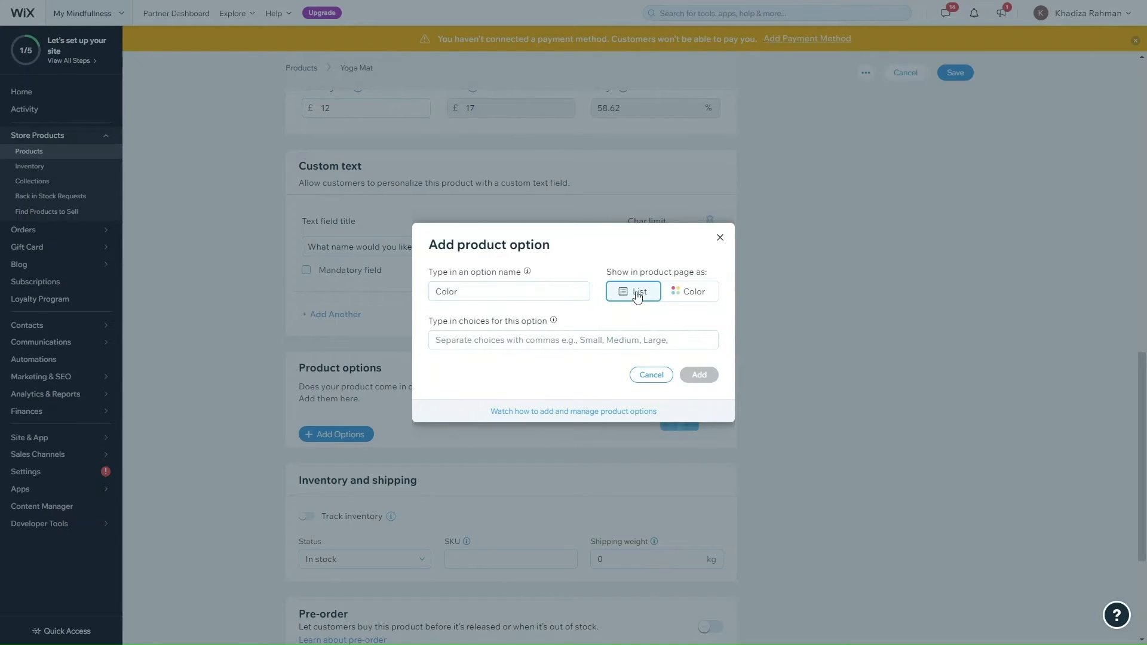
click(691, 292)
click(589, 339)
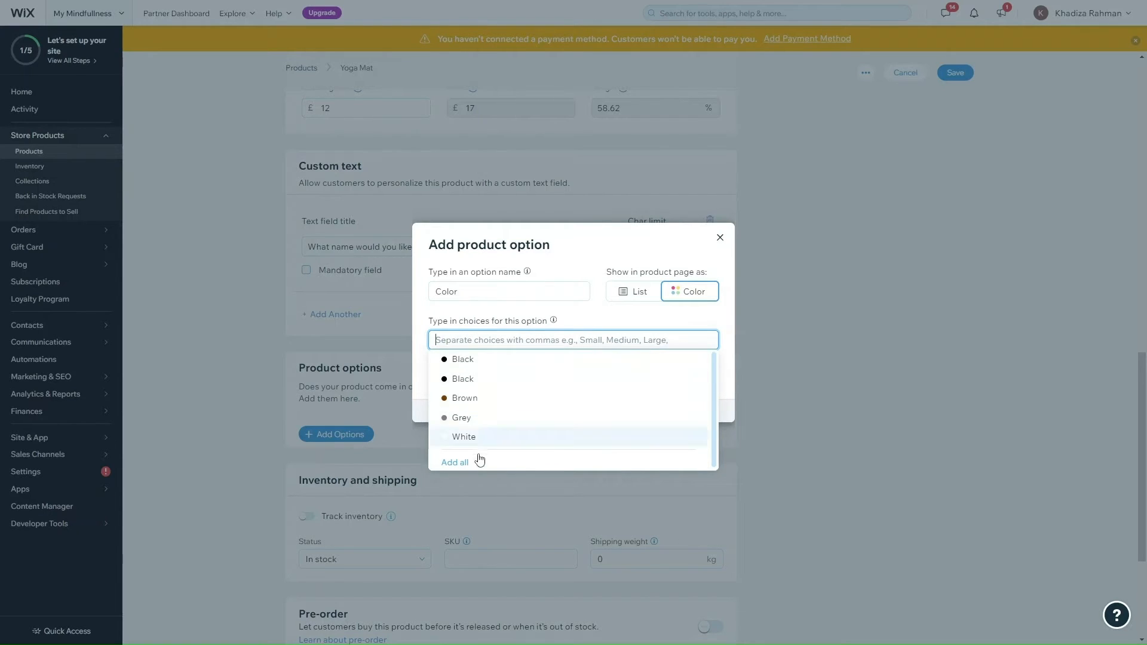
click(634, 292)
Step: Enter Red, Blue and Green as the Color choices and add the option to the product
click(541, 341)
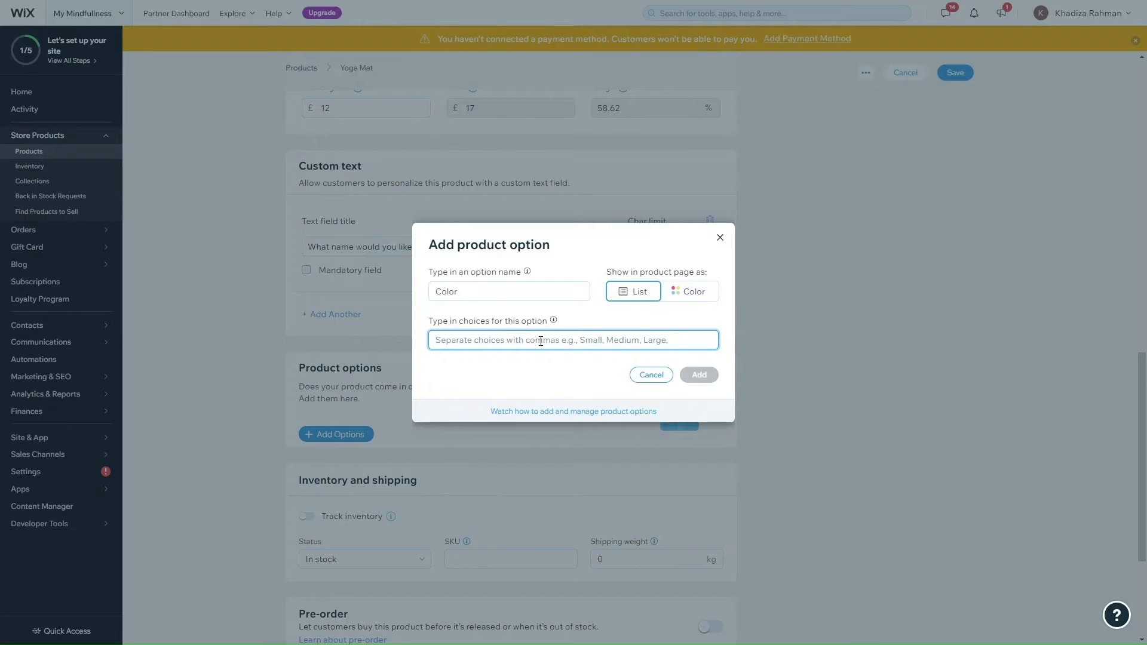
text(Red)
key(Return)
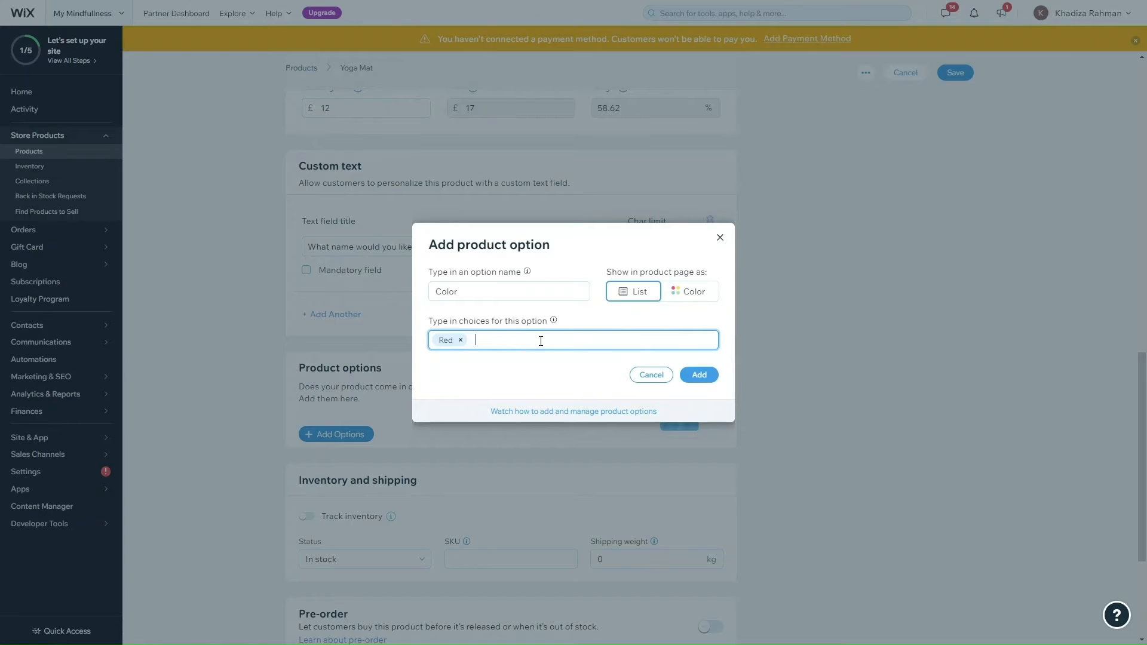
text(Blue)
key(Return)
text(Green)
key(Return)
click(709, 378)
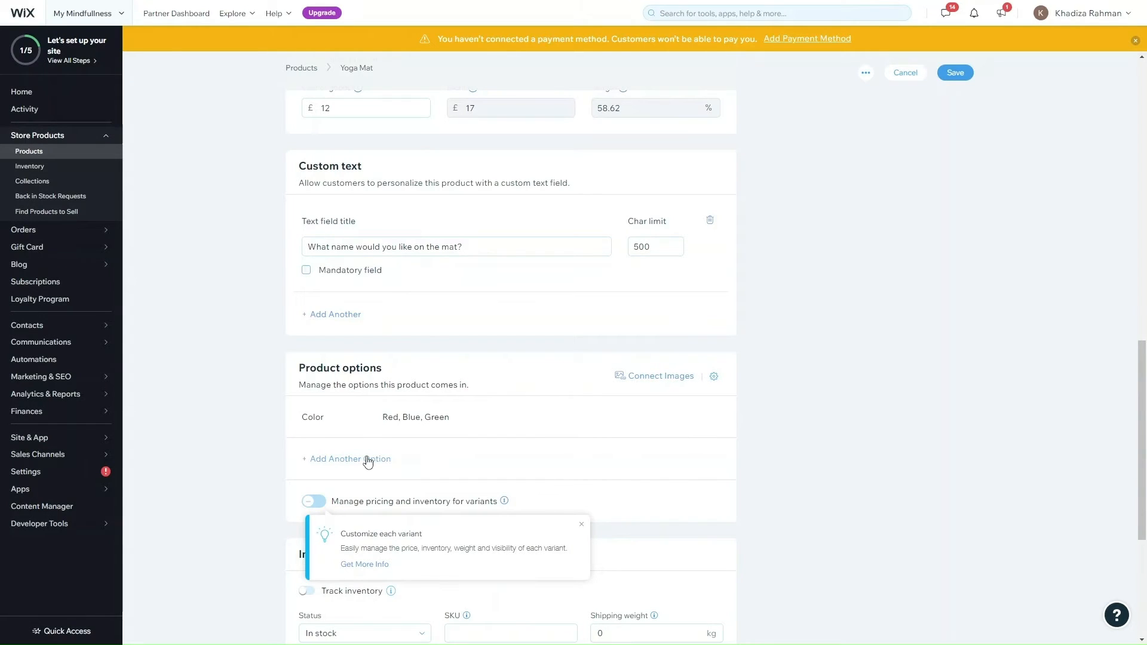
Step: Start another product option named Size and enter Small 20cm x 30cm as its first choice
click(367, 460)
click(487, 298)
text(S)
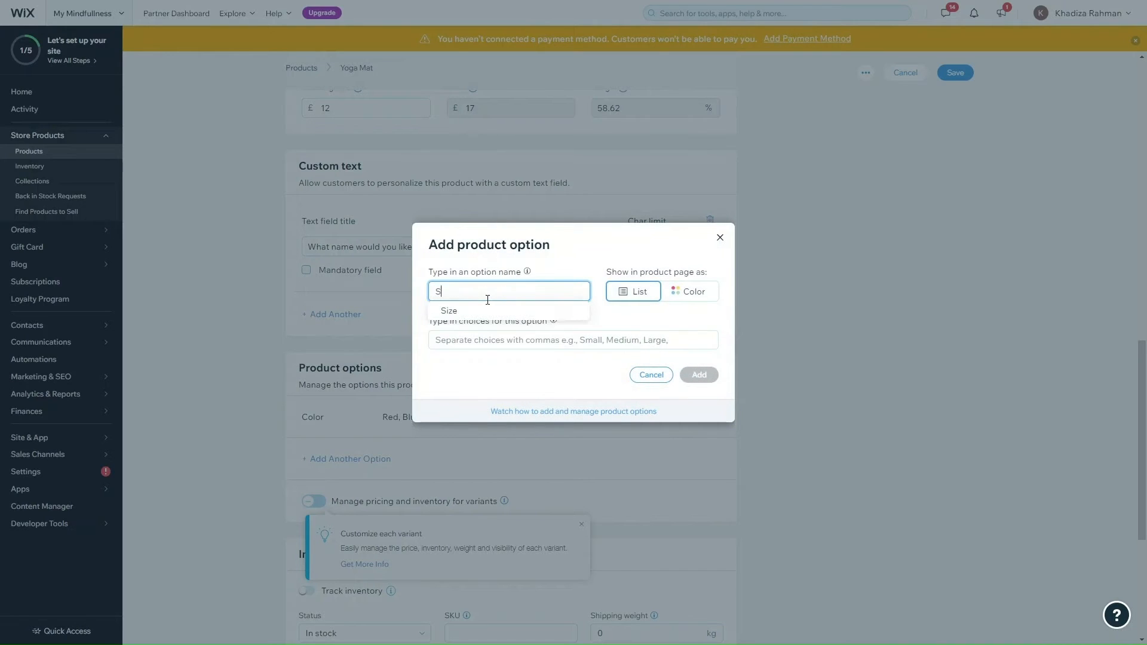
text(ize)
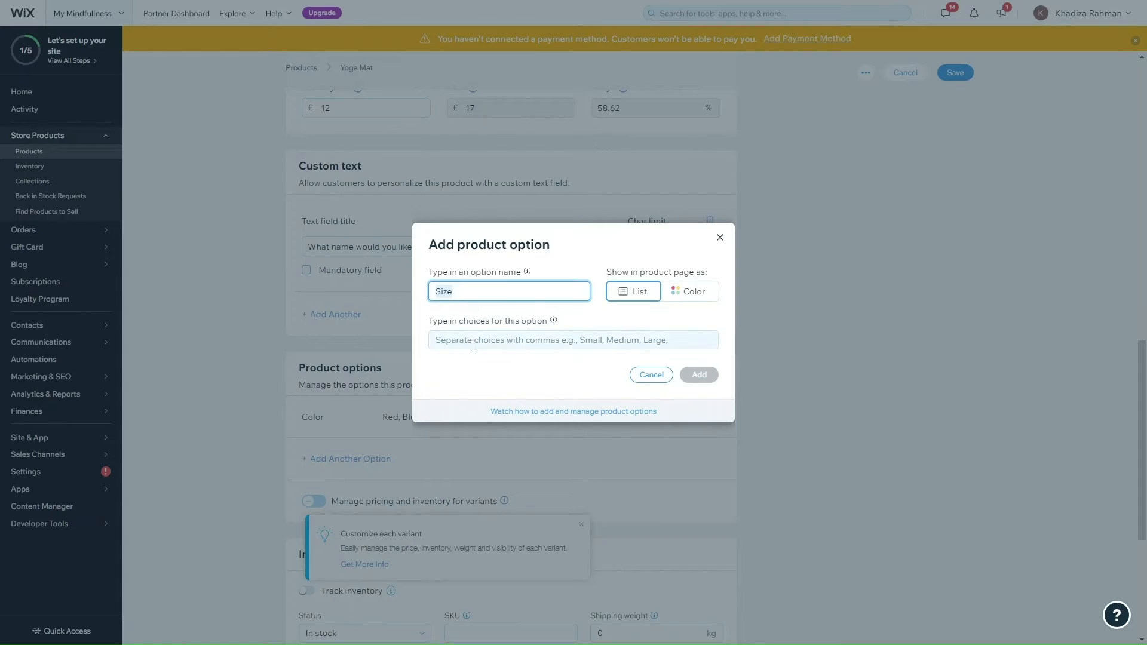
click(474, 341)
text(Small)
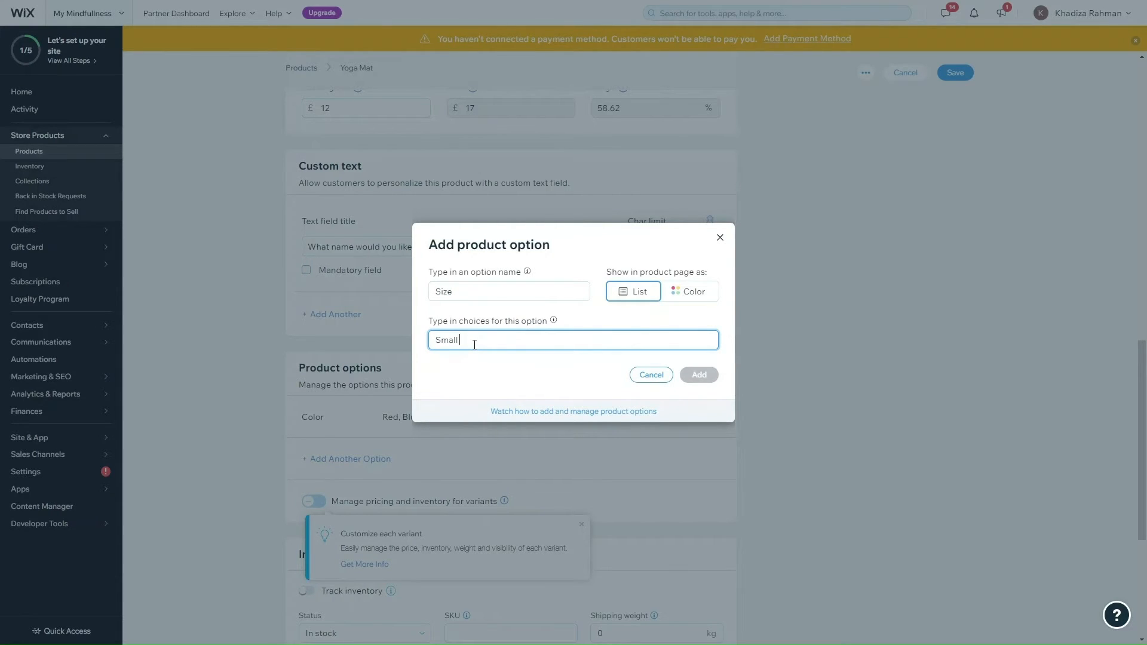
text( 20cm x 30cm)
key(Return)
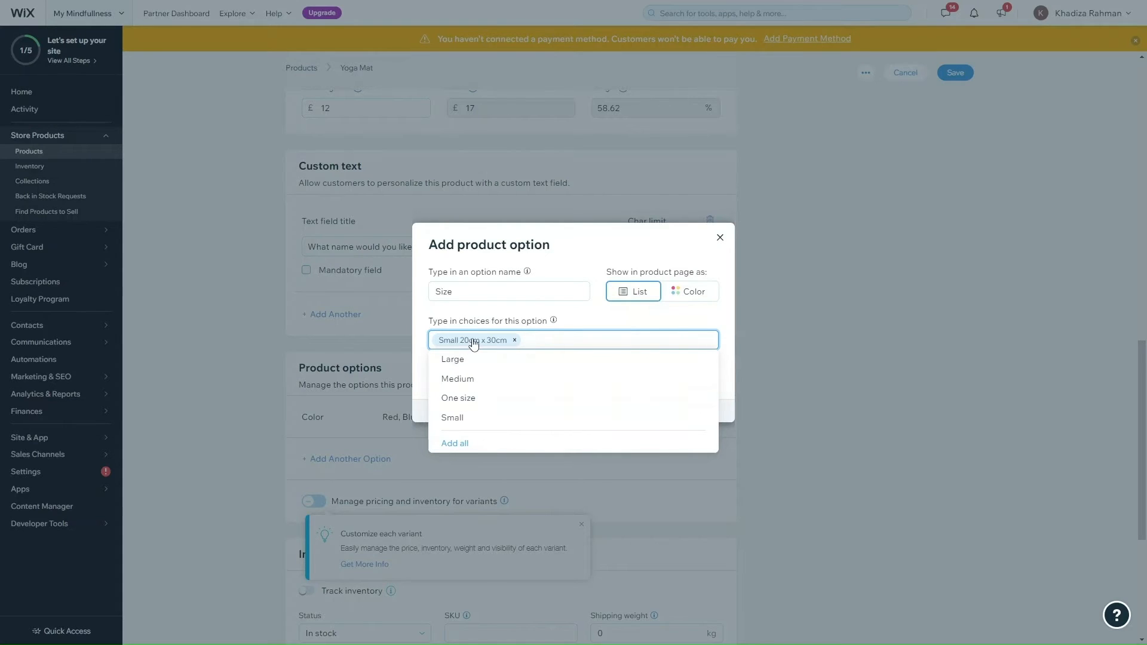
Step: Enter Large 30cm x 40cm as the second Size choice and add the option to the product
click(531, 340)
text(Large)
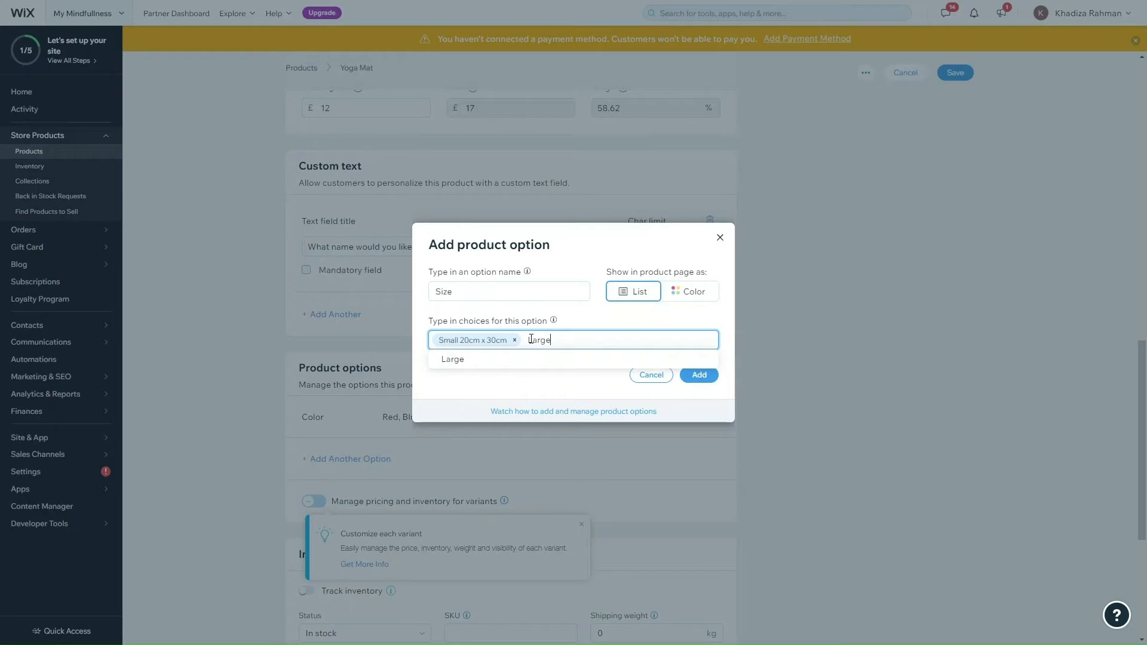
text( 30)
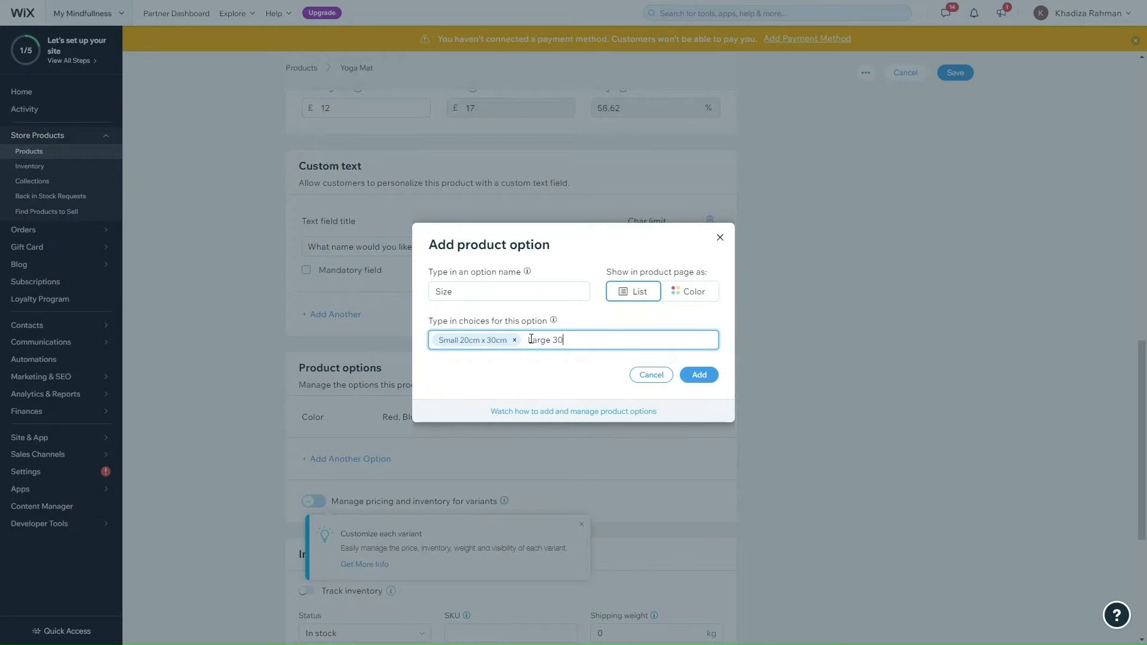
text(cm x 40cm)
key(Return)
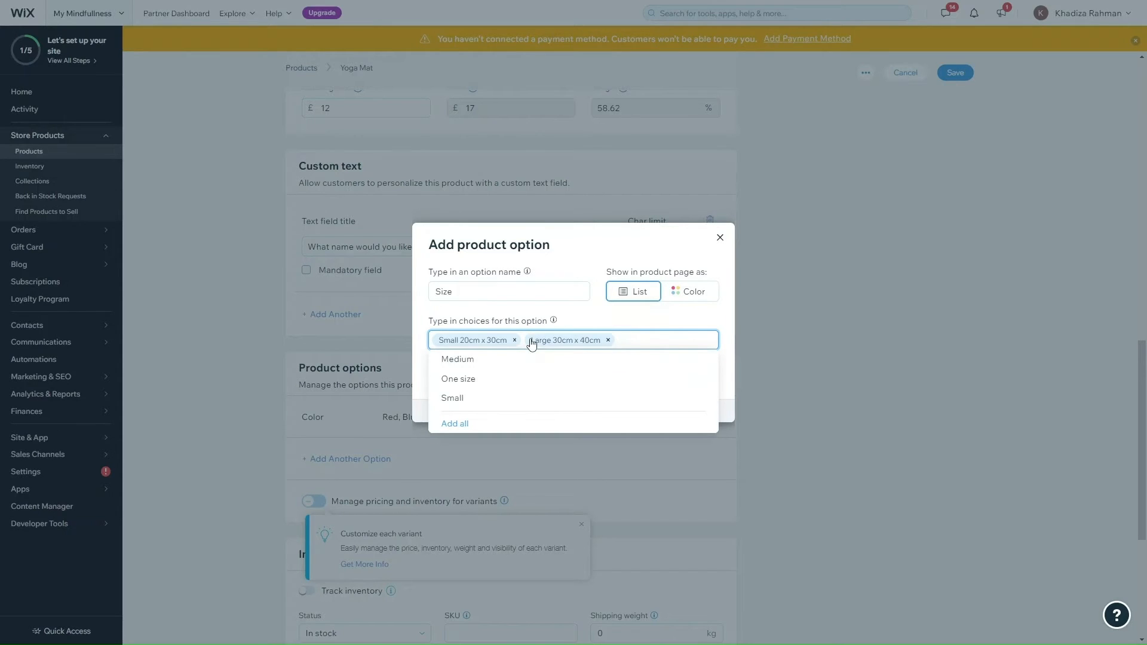
click(627, 321)
click(709, 378)
Step: Enable pricing and inventory management for variants and set the Red Large variant's price difference to £10
scroll(525, 436, down, 1)
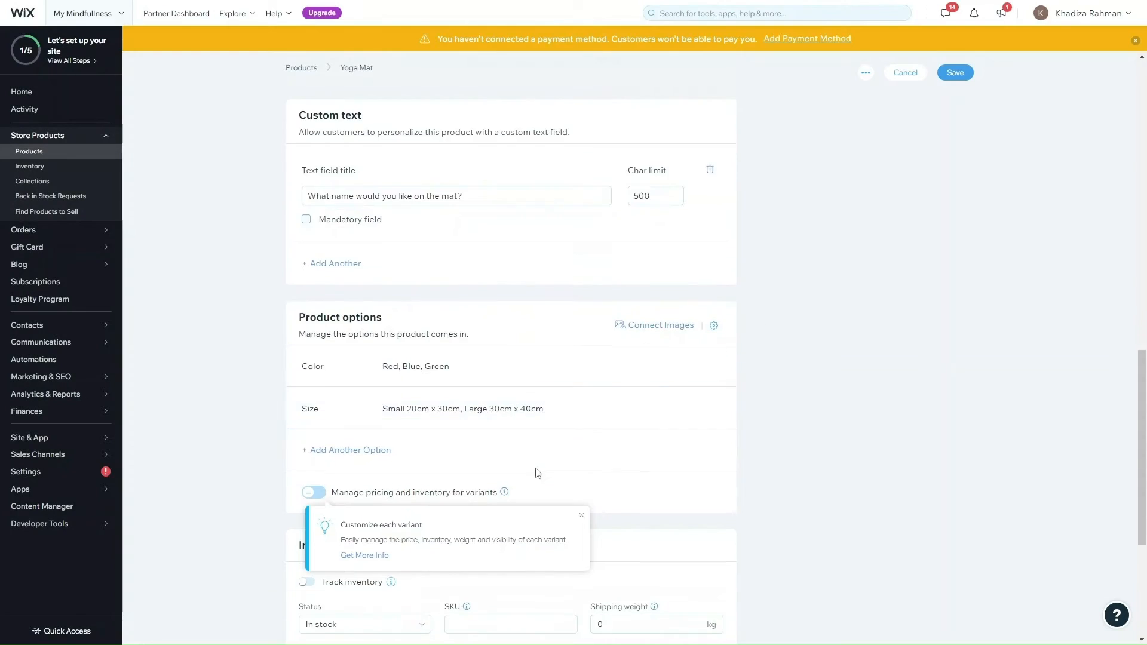
scroll(476, 441, down, 1)
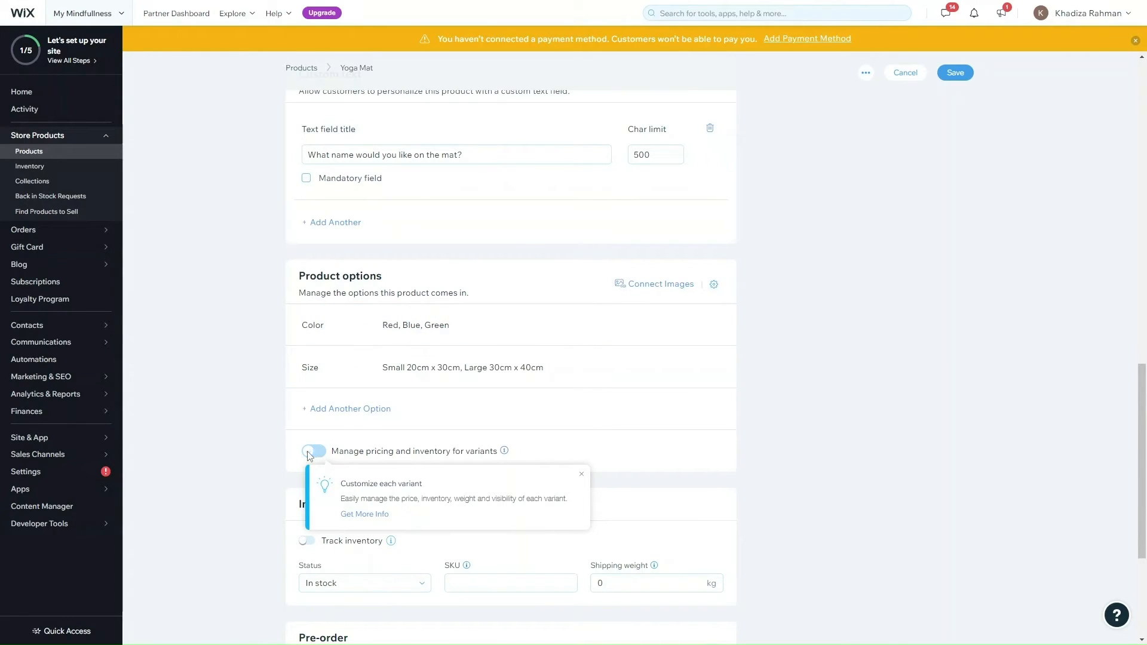
scroll(309, 454, down, 2)
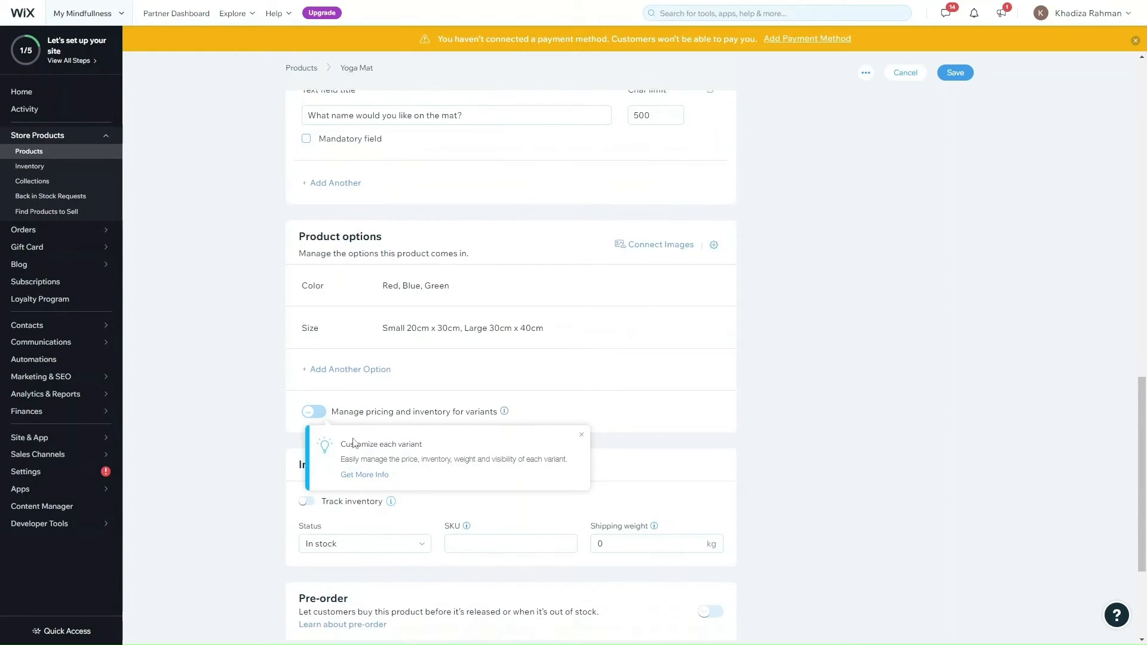
click(314, 362)
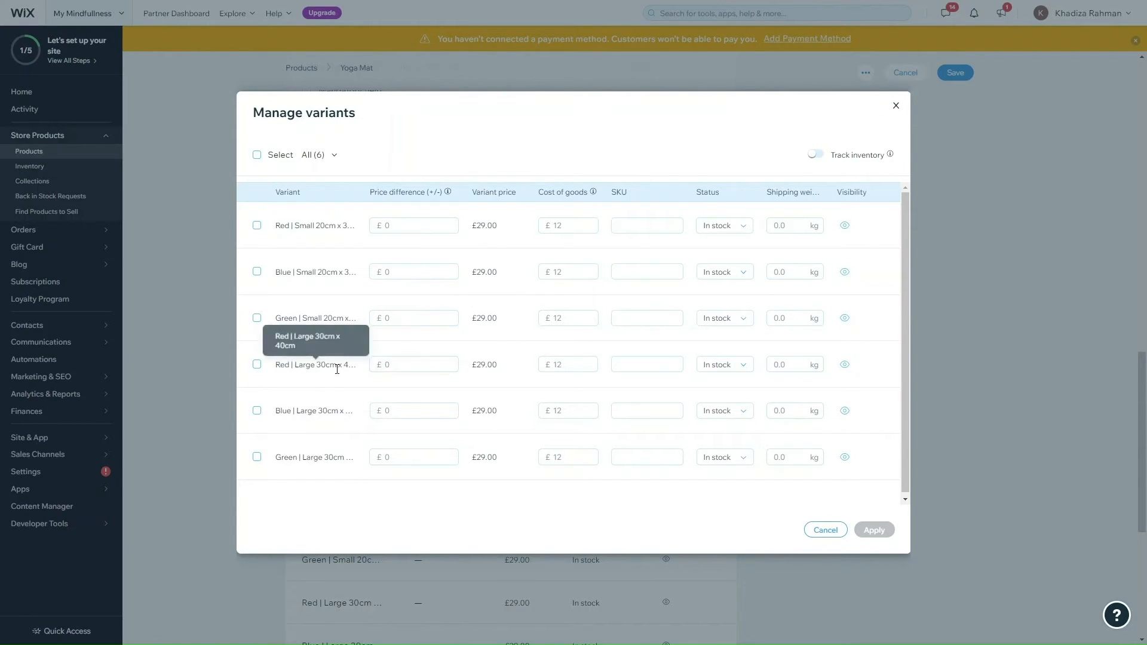
click(410, 362)
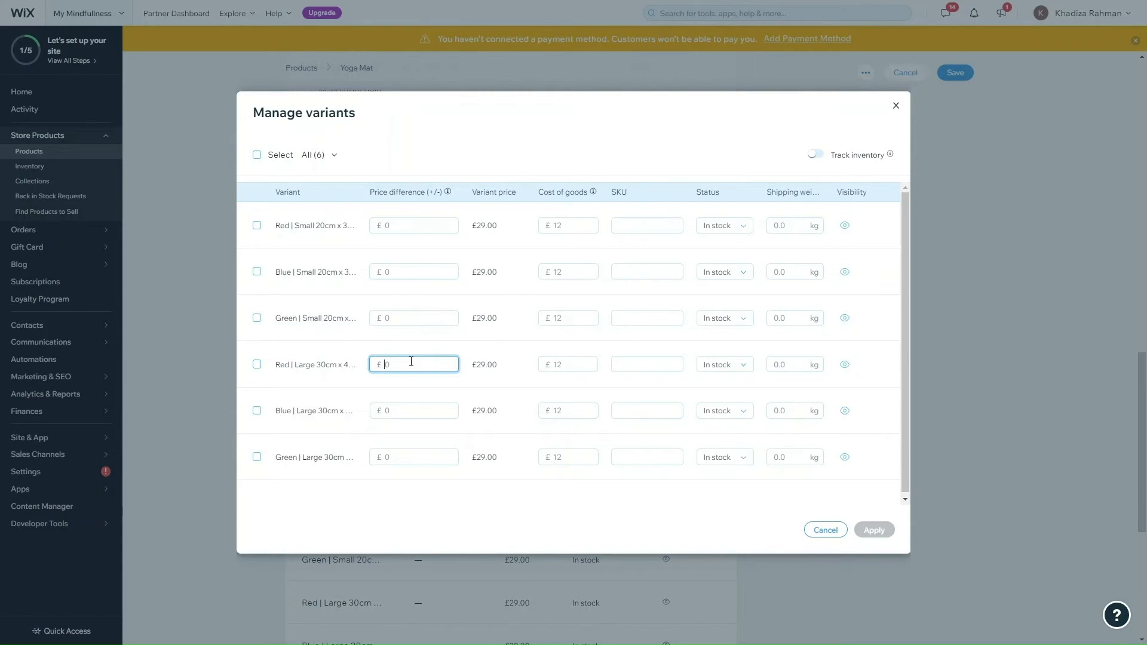
text(10)
click(466, 383)
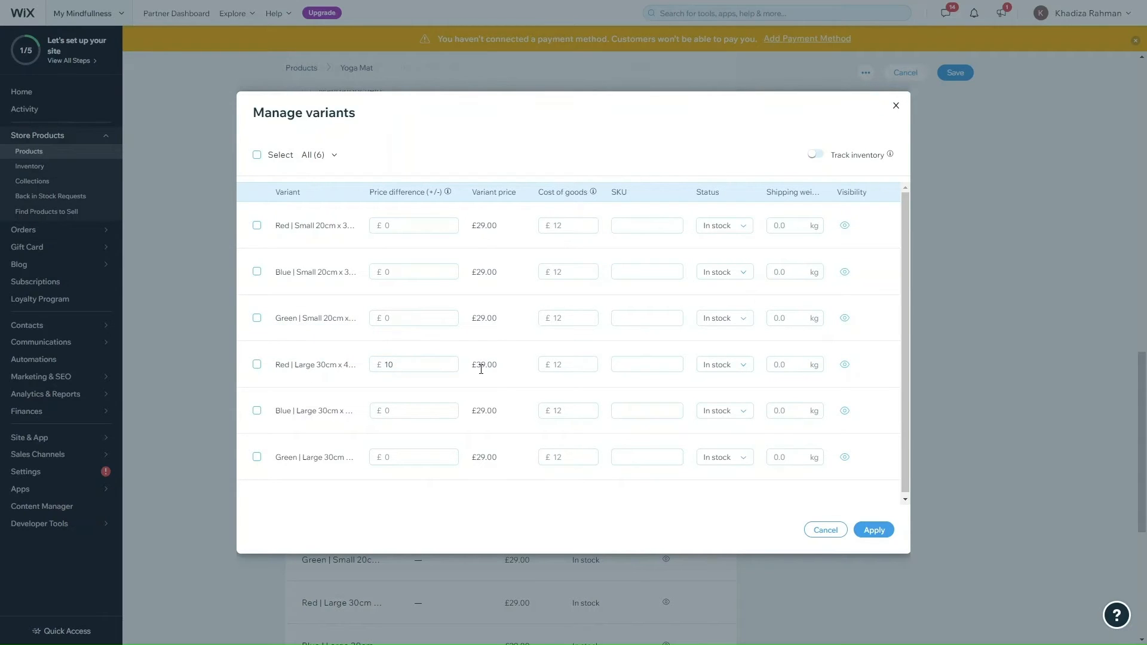
Step: Set the price difference to £10 for the Blue Large variant and £20 for the Green Large variant
click(399, 414)
text(10)
click(464, 436)
click(387, 457)
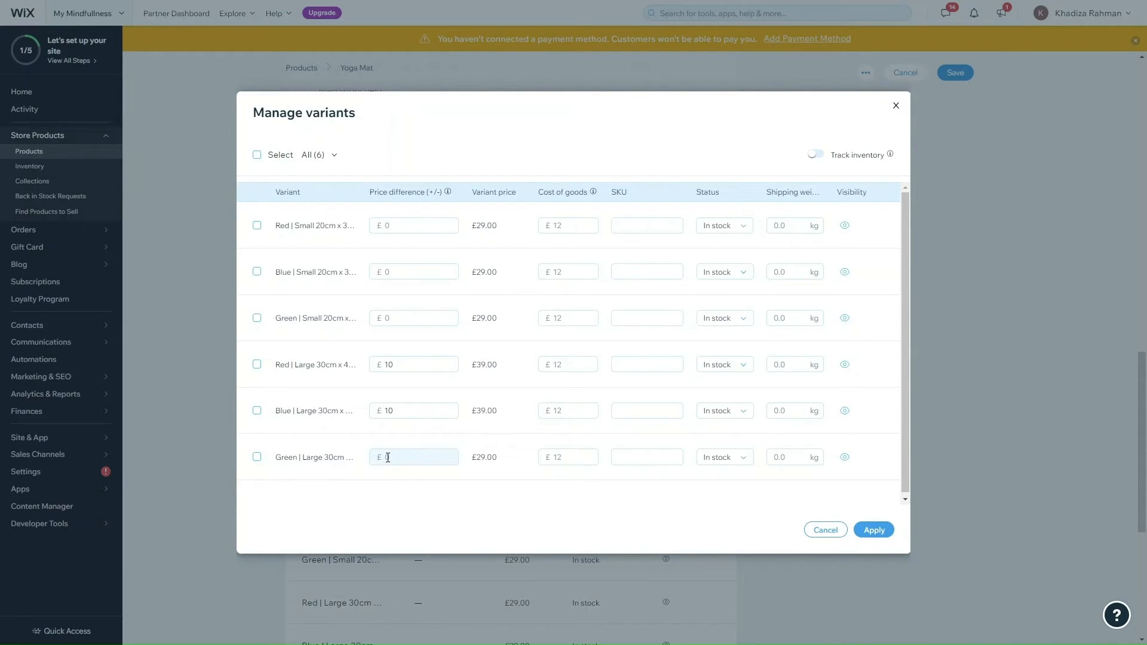
click(387, 456)
text(20)
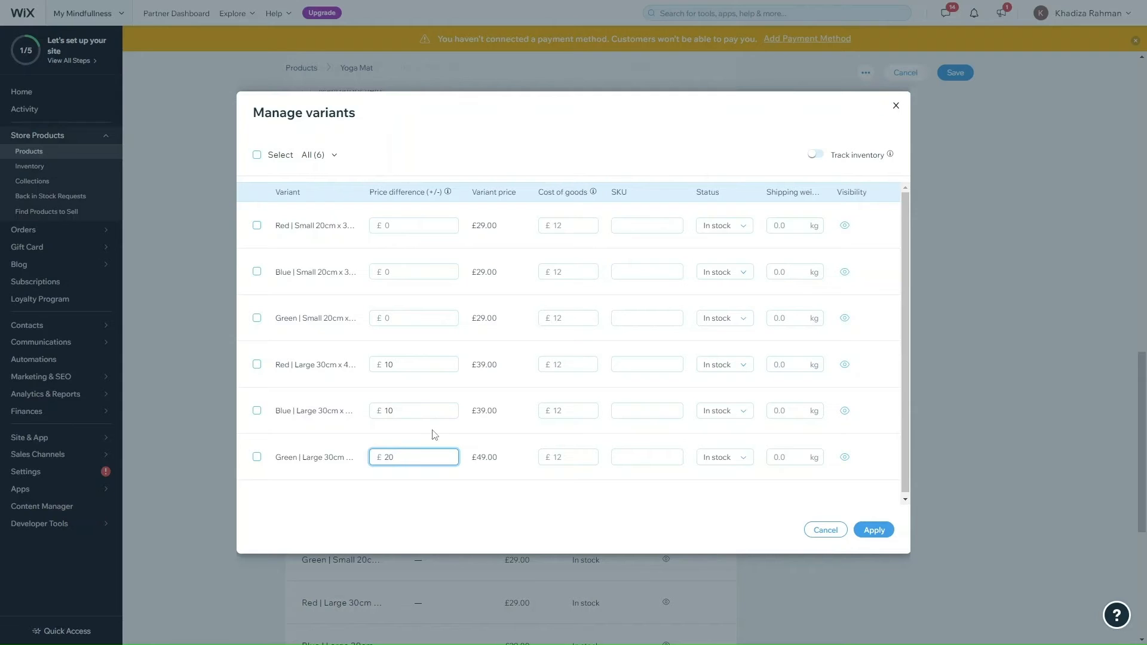
drag(432, 413, 345, 437)
click(344, 437)
Step: Check the stock status choices of the Red and Blue Small variants, keeping In stock selected
click(721, 229)
click(720, 229)
click(721, 274)
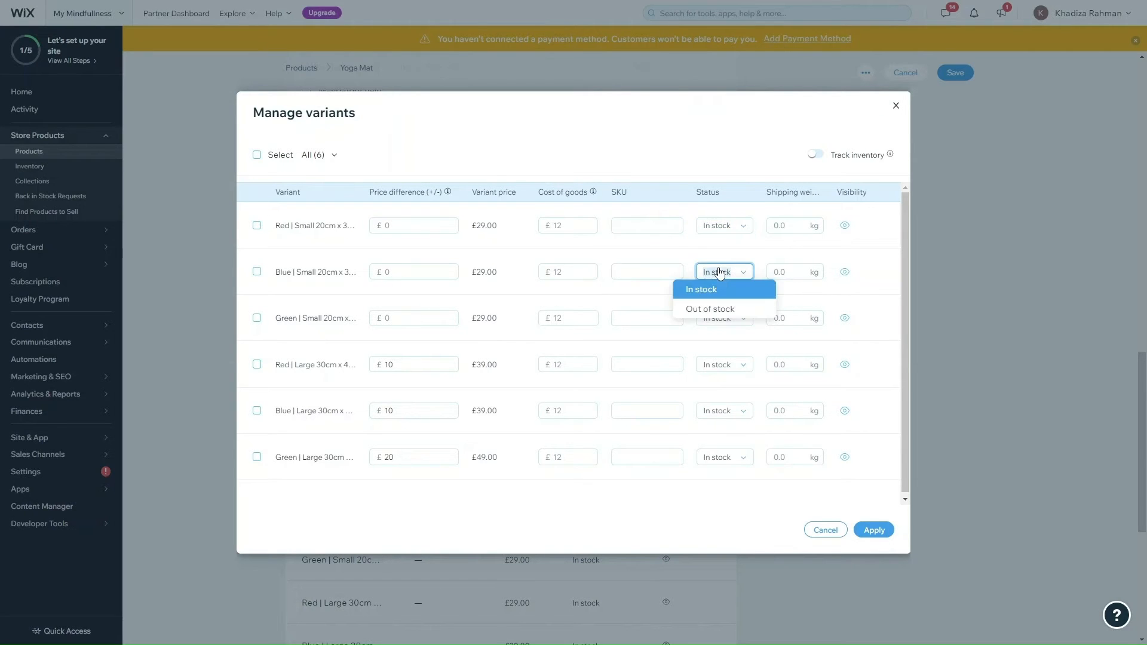
click(720, 288)
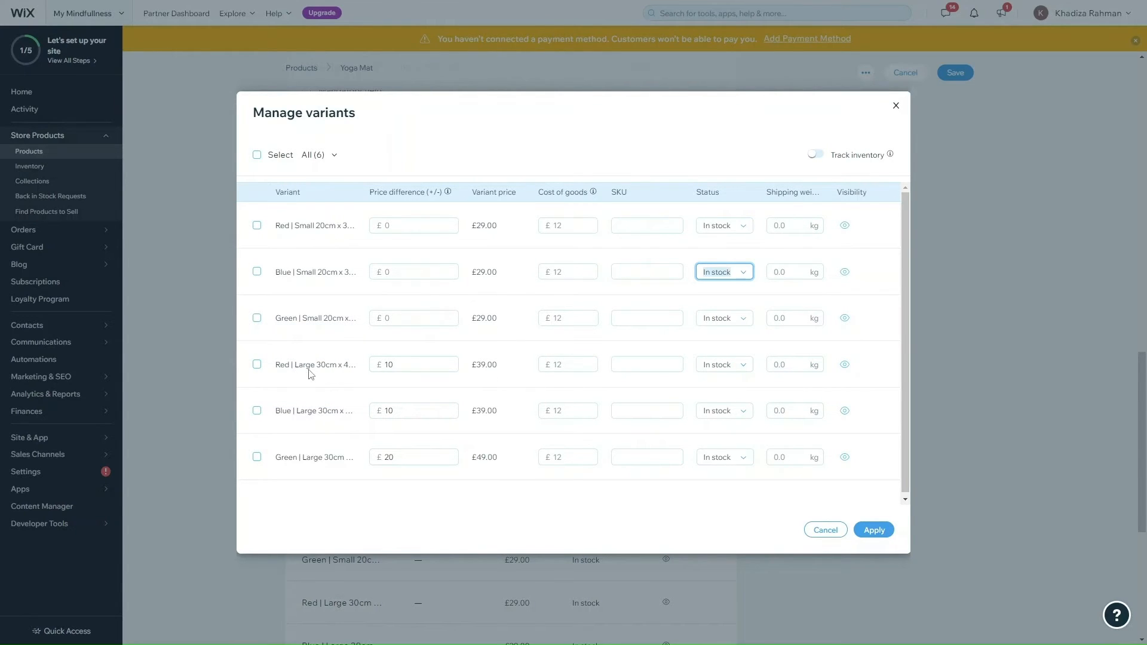
Step: Hide the Red Large variant from the store and turn on inventory tracking for the variants
click(845, 364)
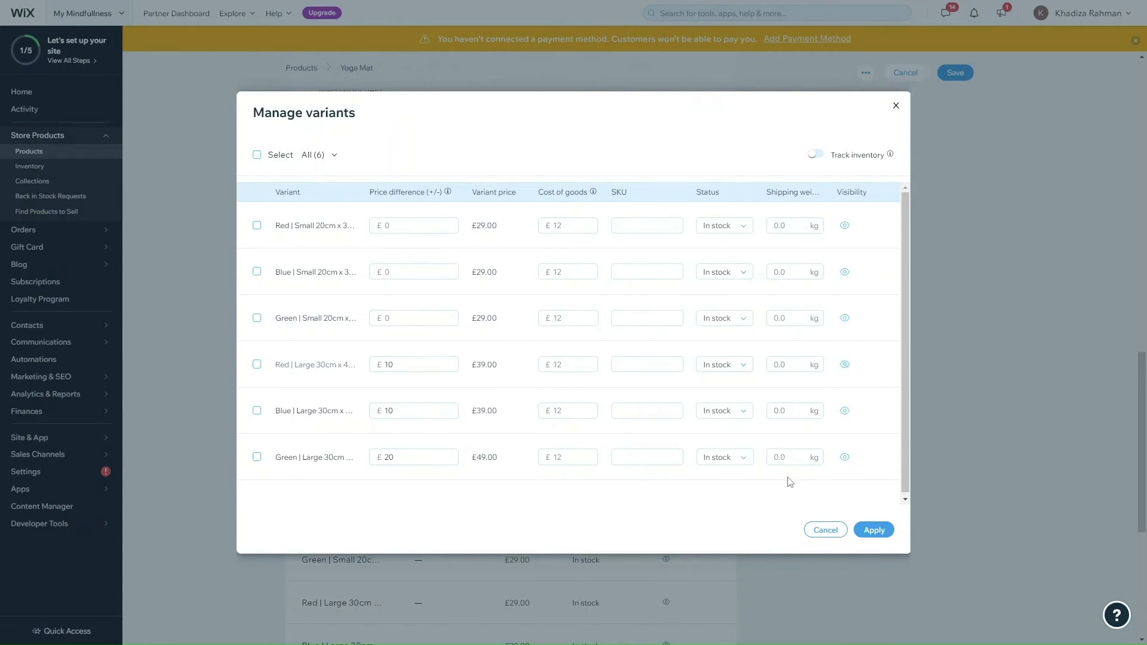
click(816, 157)
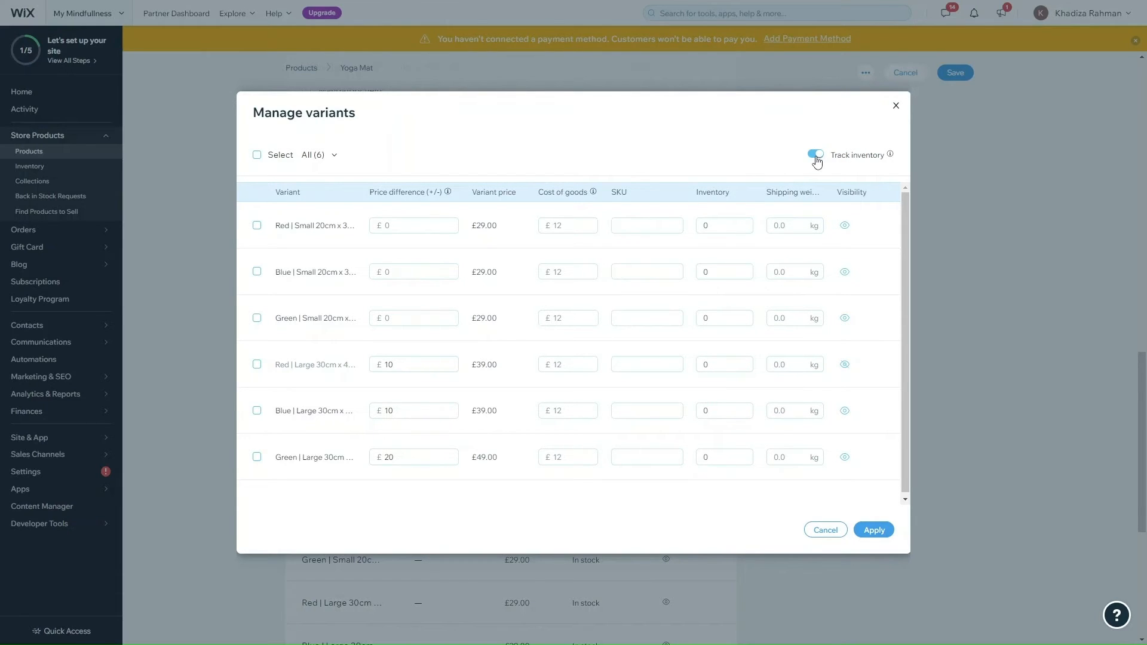
click(816, 157)
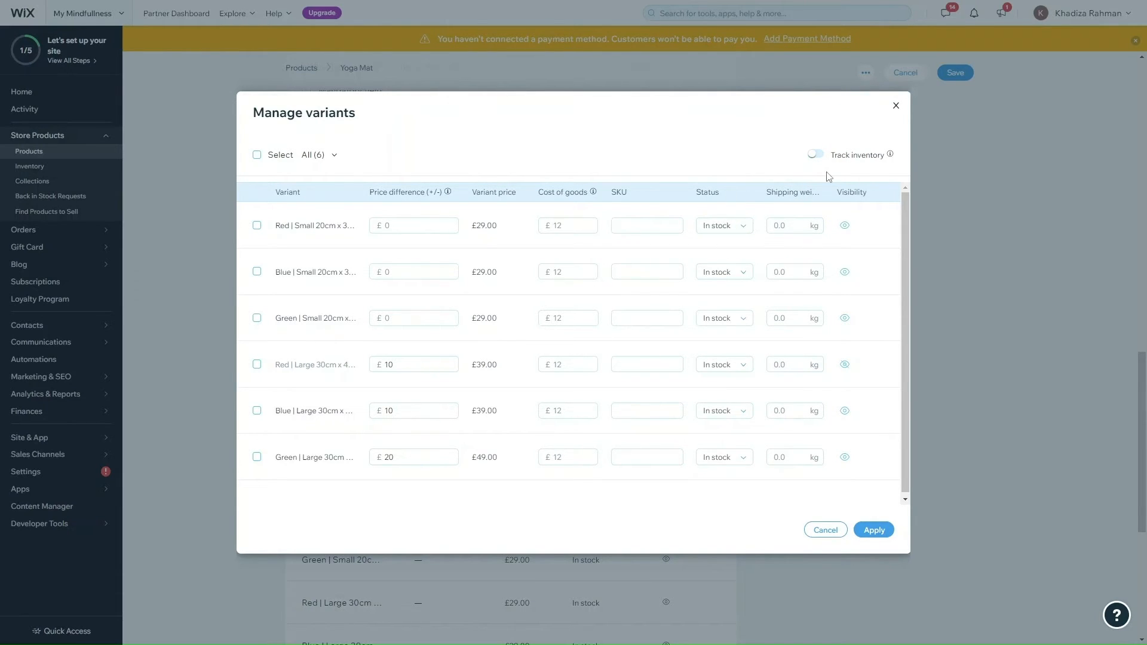
click(815, 155)
Step: Set the inventory of the Small variants to 12 for Red, 23 for Blue and 12 for Green
click(707, 226)
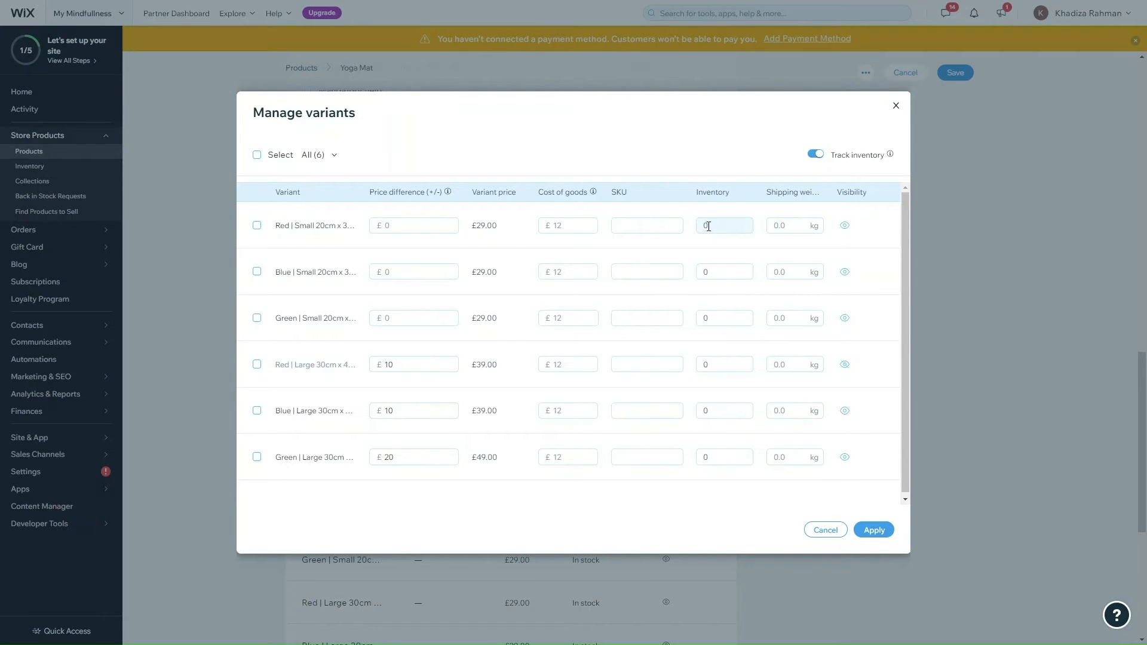
click(707, 226)
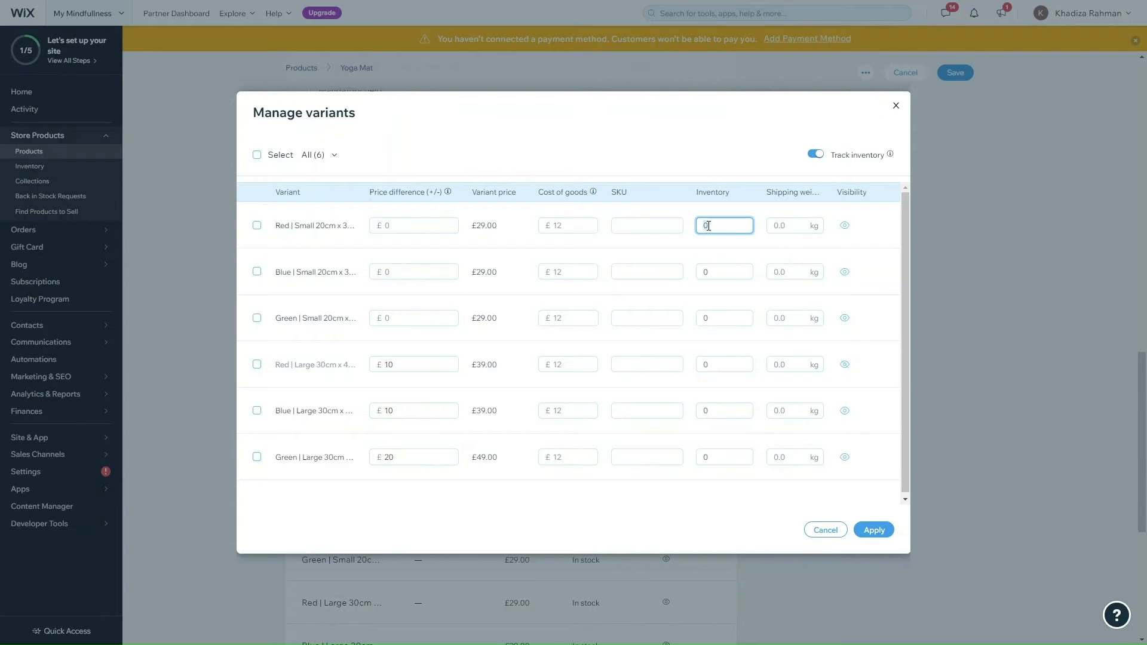
text(12)
click(723, 273)
text(23)
click(722, 317)
text(12)
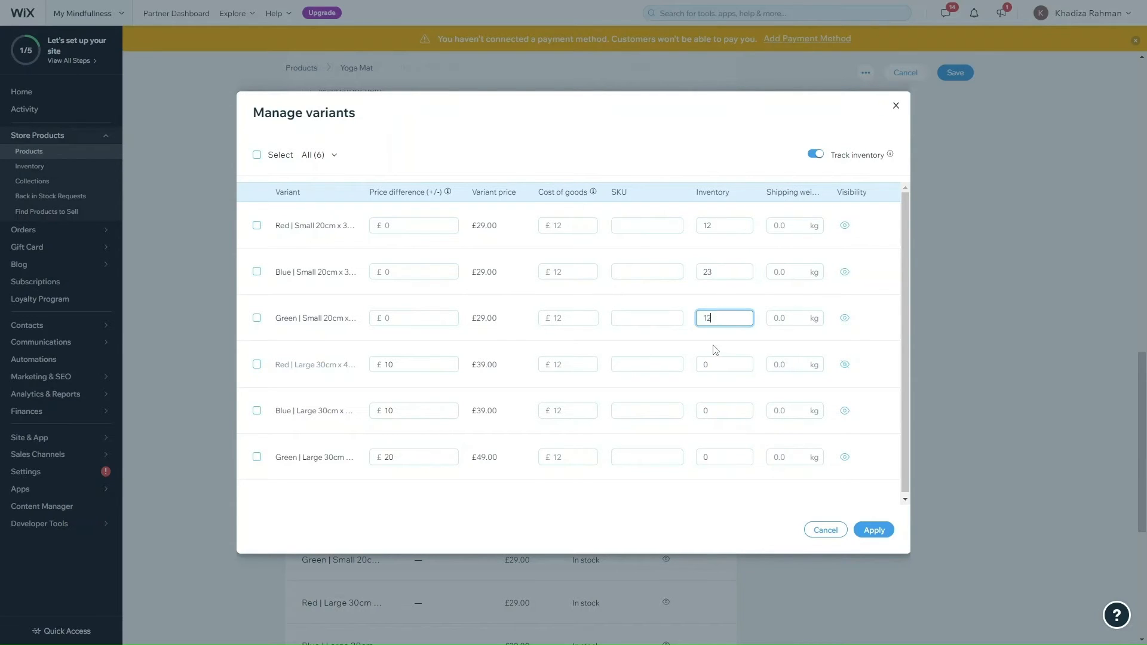
Step: Hide the Blue Large variant, set the Green Large variant's inventory to 2, and apply the variant changes
click(845, 411)
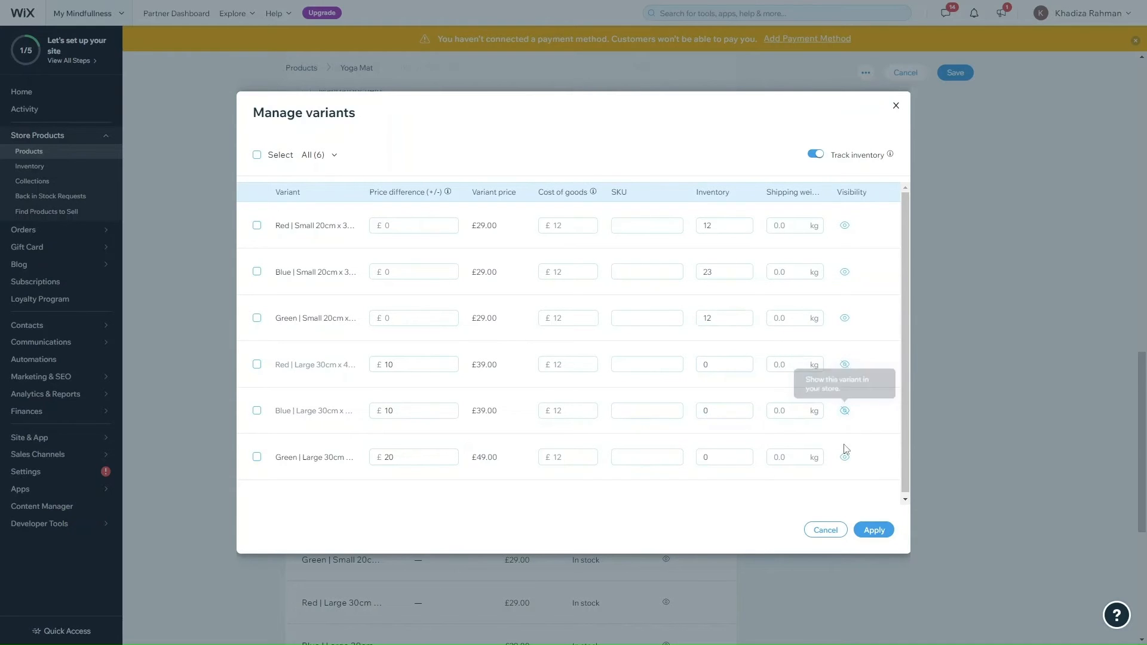
click(738, 458)
text(2)
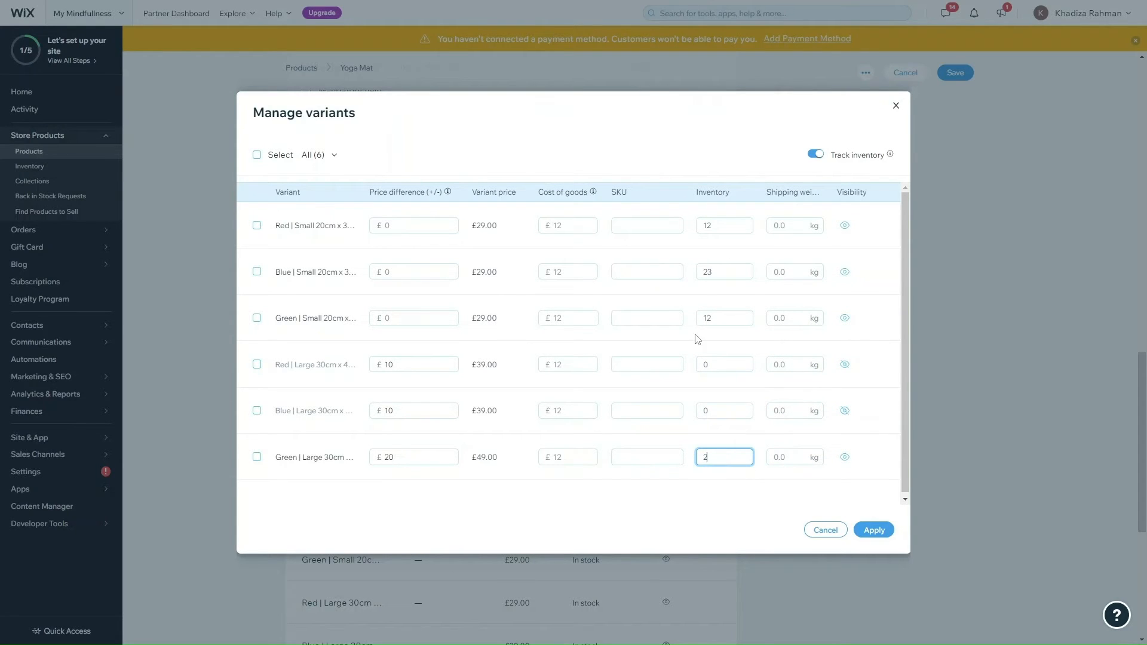
click(875, 531)
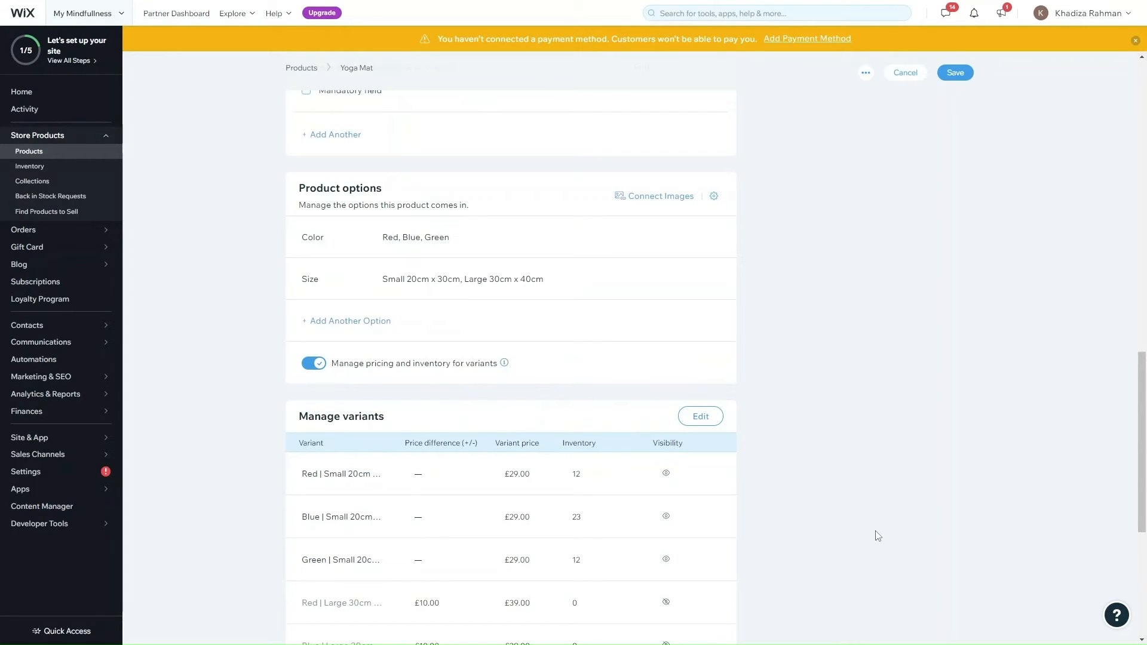
Step: Reopen the variants for editing, try a 2.3 kg shipping weight on the Green Small variant, and close without applying
scroll(878, 535, down, 3)
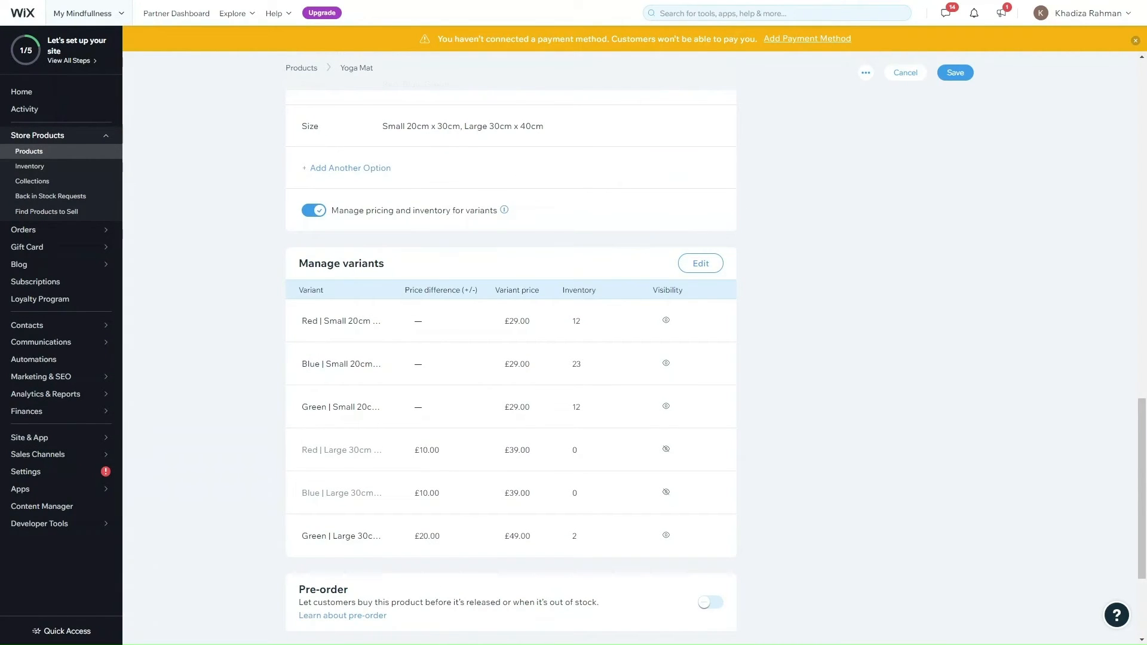
scroll(507, 514, down, 2)
scroll(704, 199, up, 1)
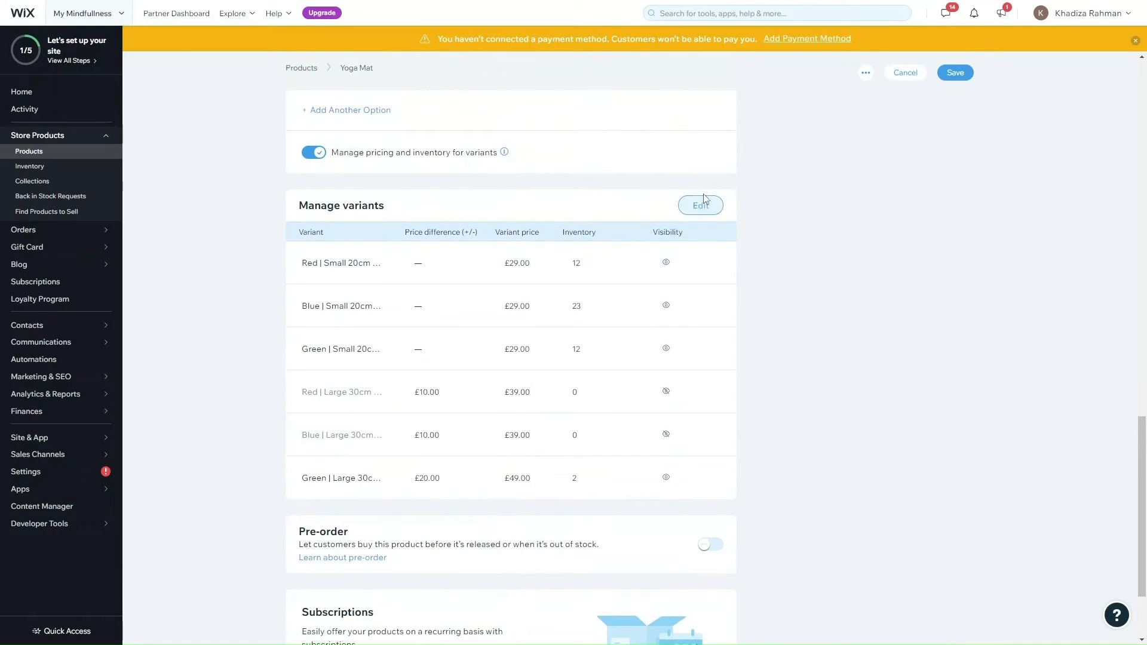
click(703, 210)
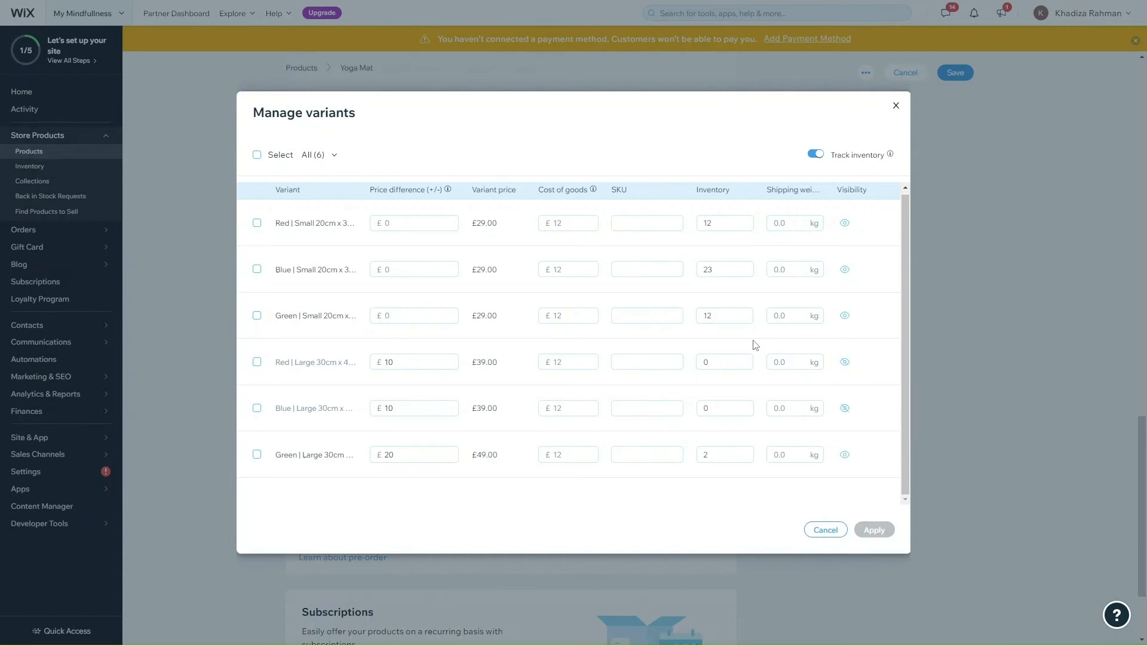
click(791, 323)
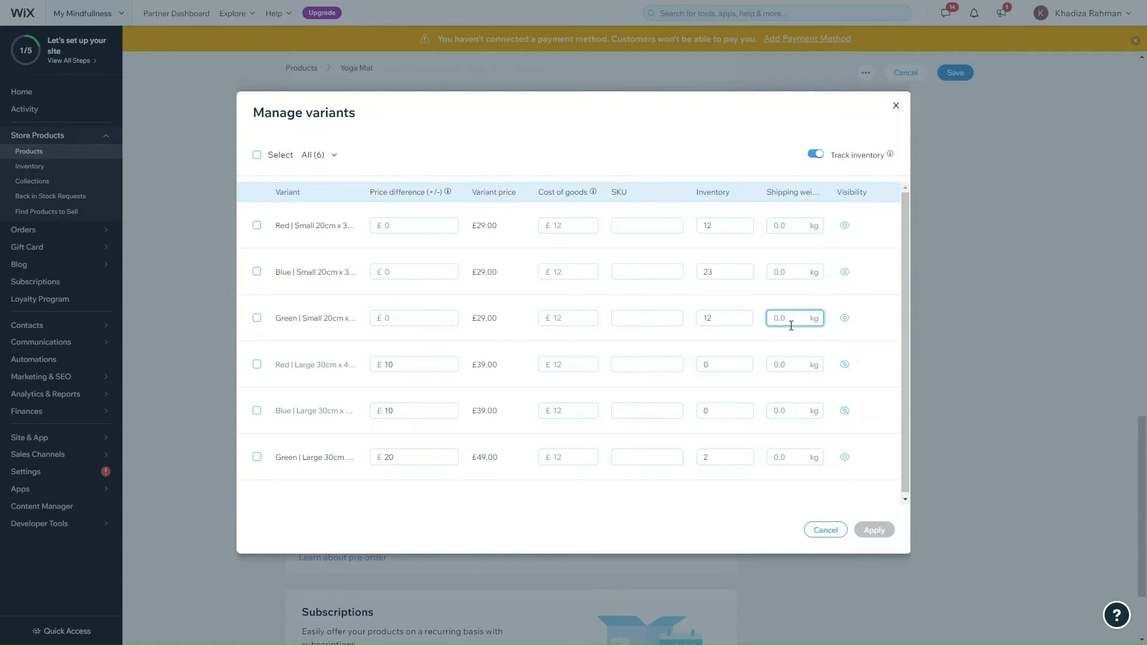
text(2.3)
click(866, 336)
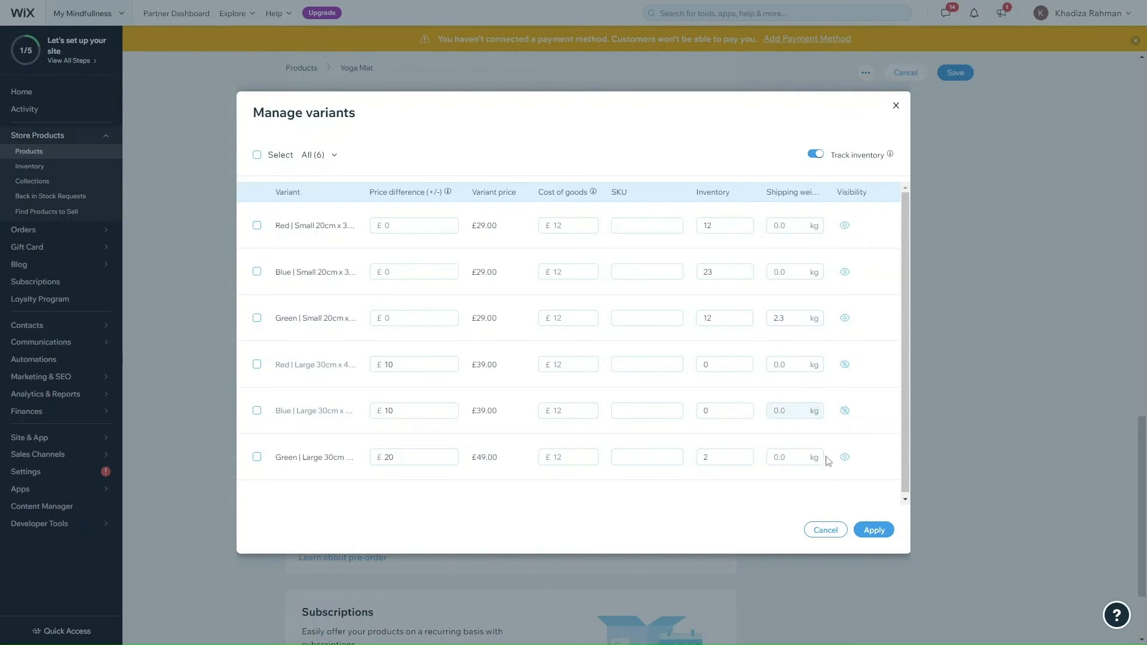
click(896, 109)
Step: Remove both the Color and the Size options from the Yoga Mat product
scroll(777, 478, up, 3)
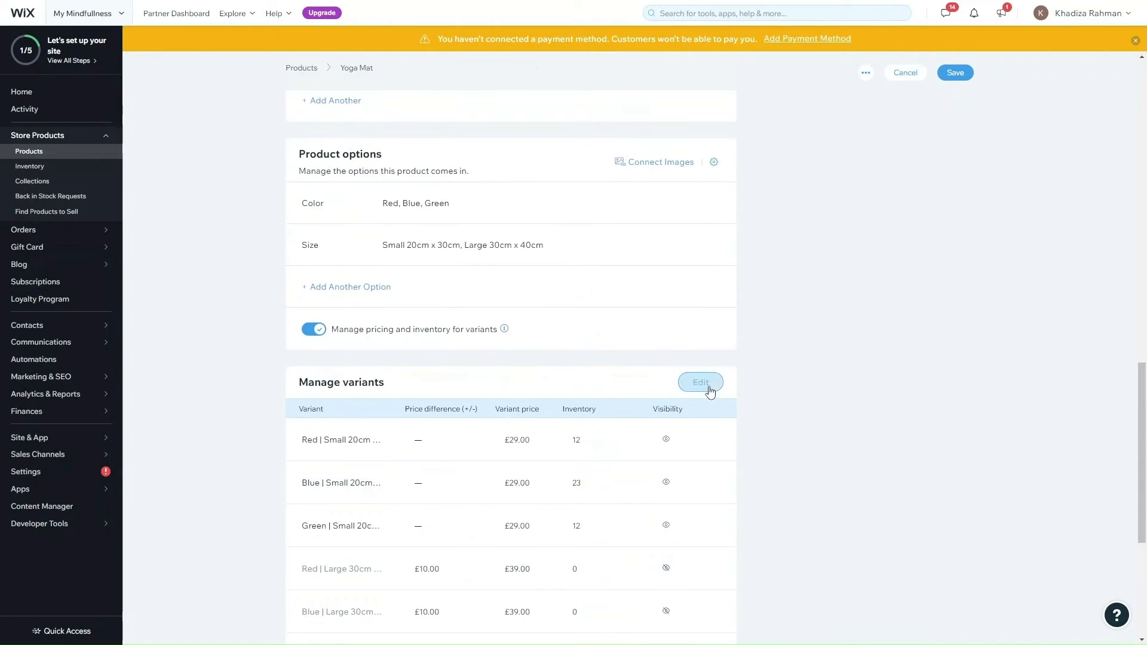
scroll(358, 217, up, 1)
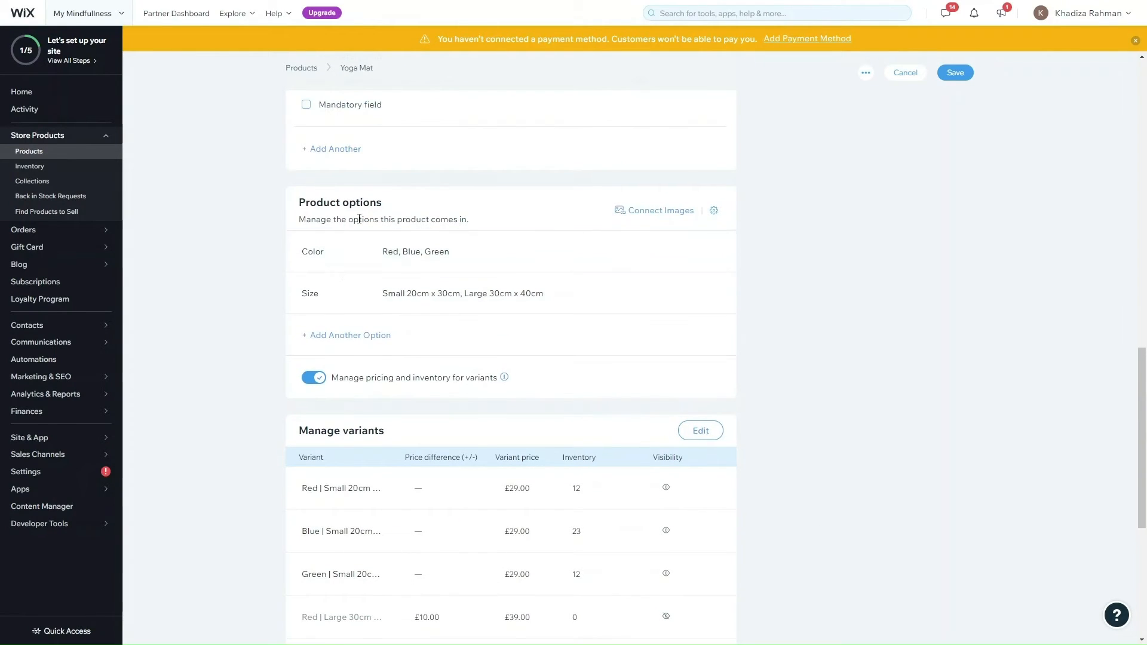
scroll(418, 335, up, 2)
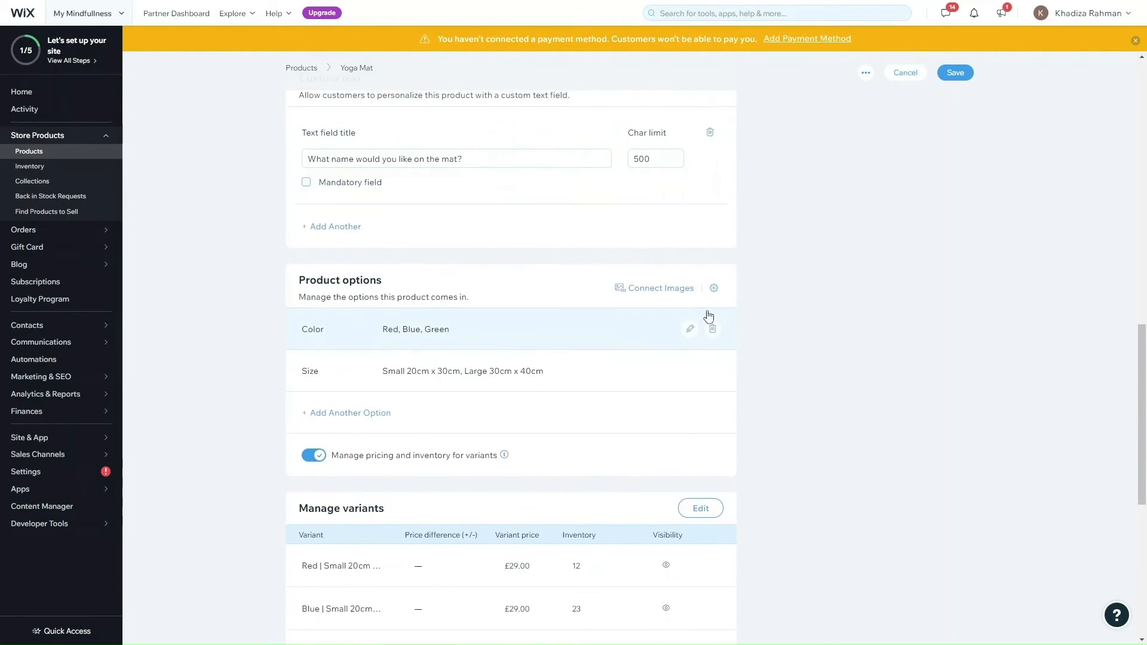
click(713, 329)
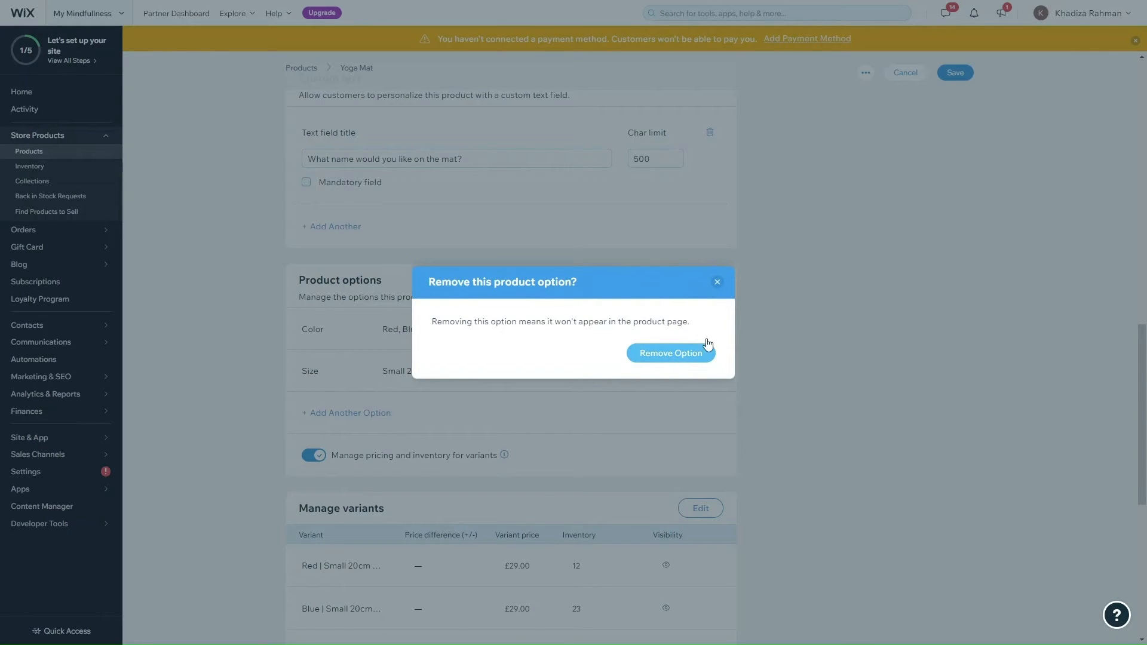
click(707, 348)
click(712, 328)
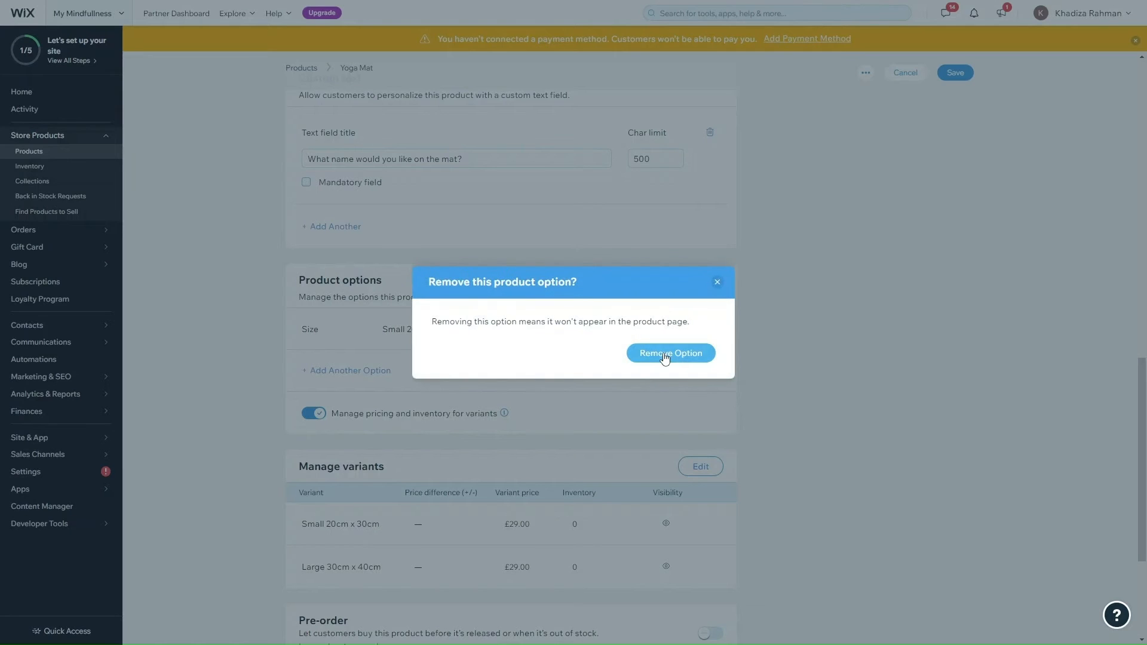
click(664, 354)
Step: Turn on inventory tracking for the Yoga Mat as a single product without options
click(307, 430)
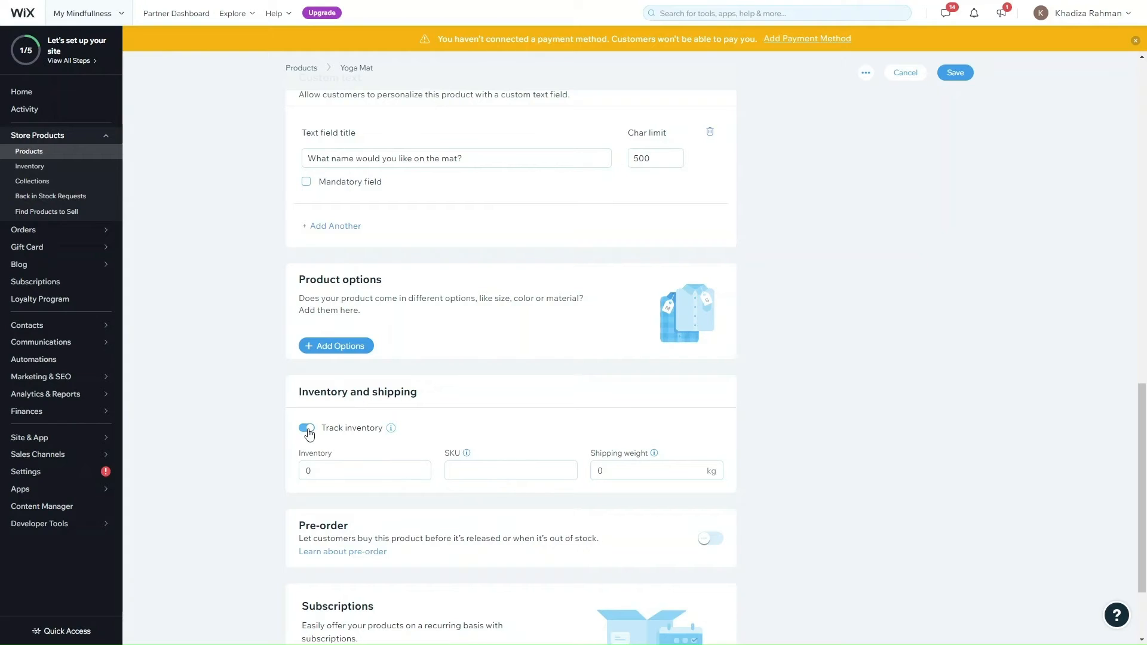
scroll(418, 340, up, 5)
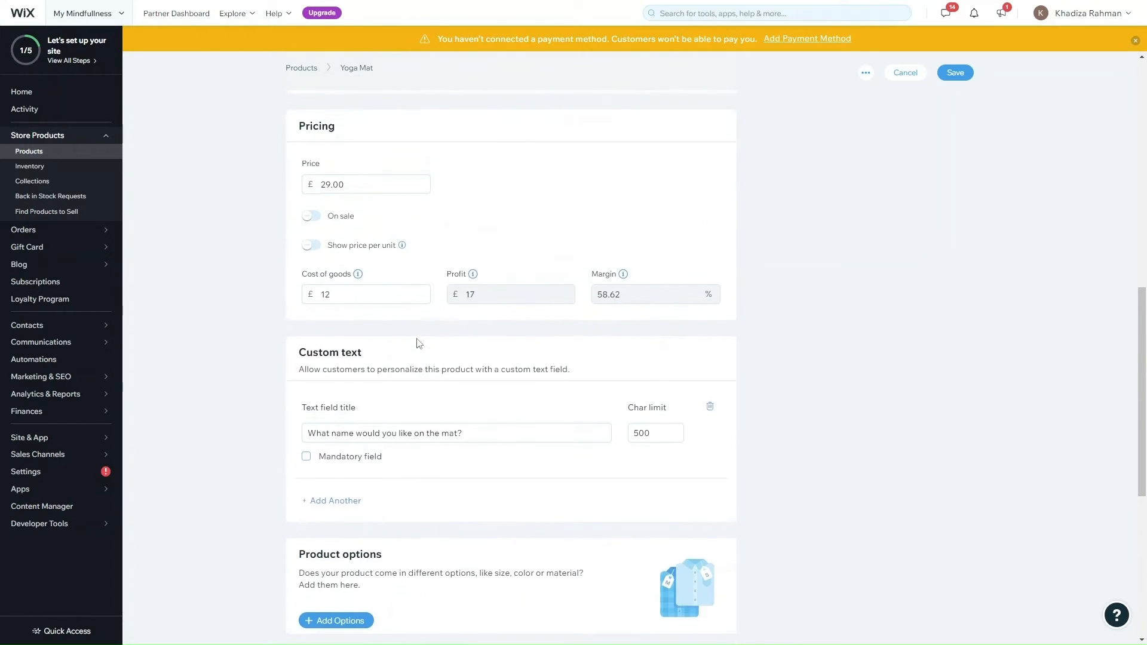
scroll(430, 390, down, 4)
scroll(431, 391, down, 2)
click(306, 318)
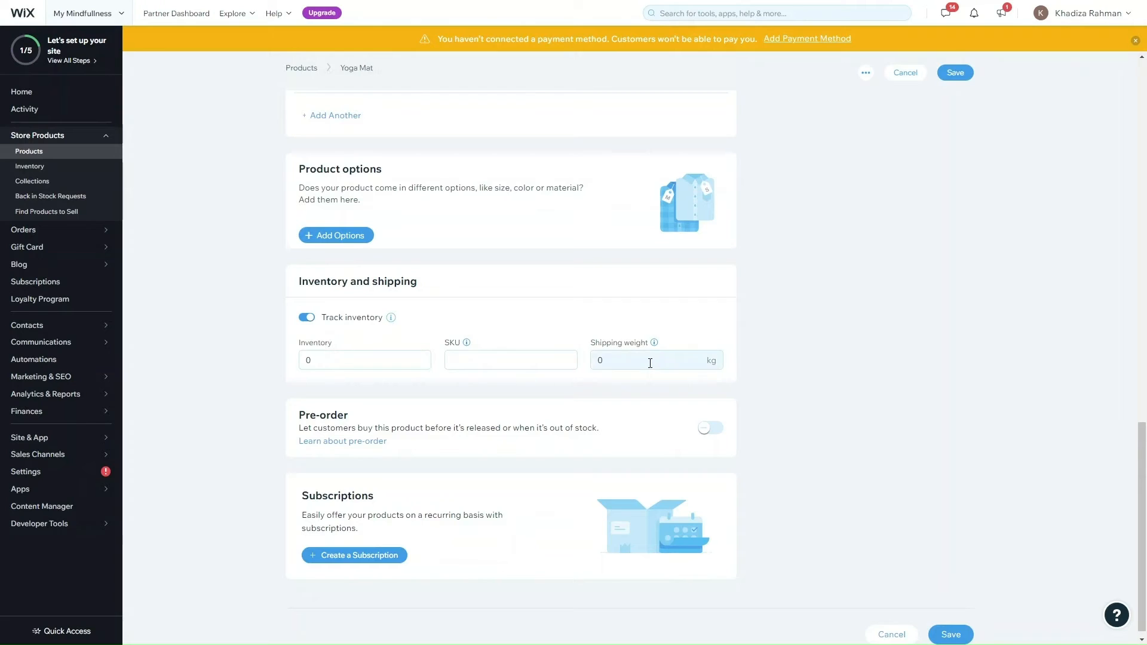
scroll(627, 394, down, 1)
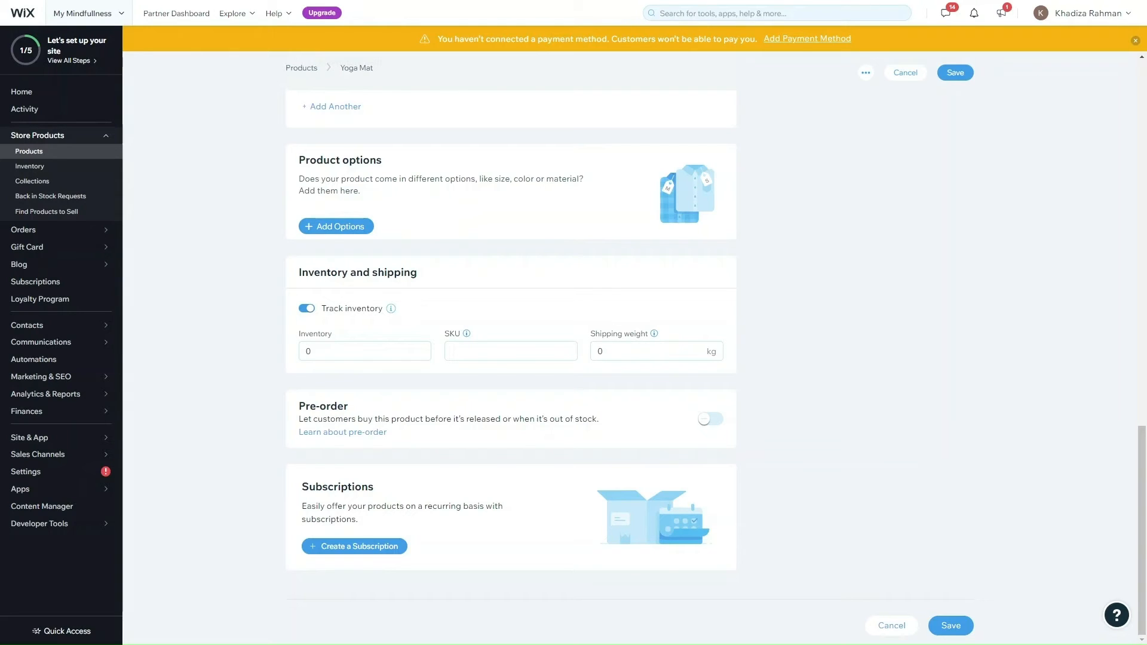
Step: Try out pre-order on the Yoga Mat with a limit of 50 items, and switch pre-order back off
click(711, 420)
scroll(597, 428, down, 1)
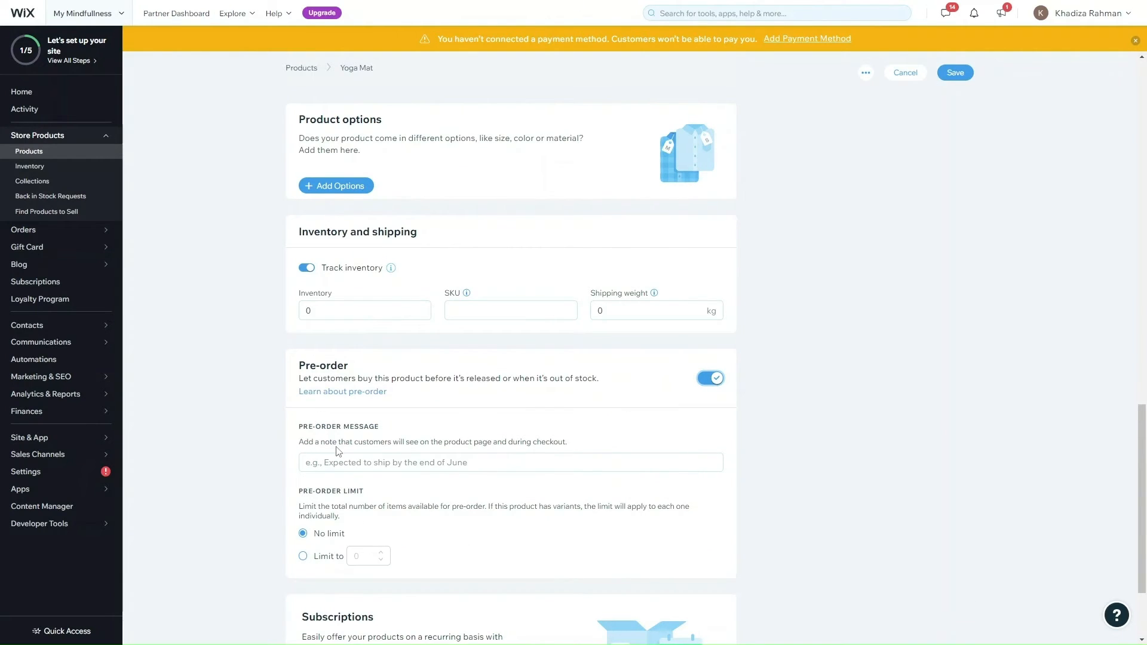
click(496, 464)
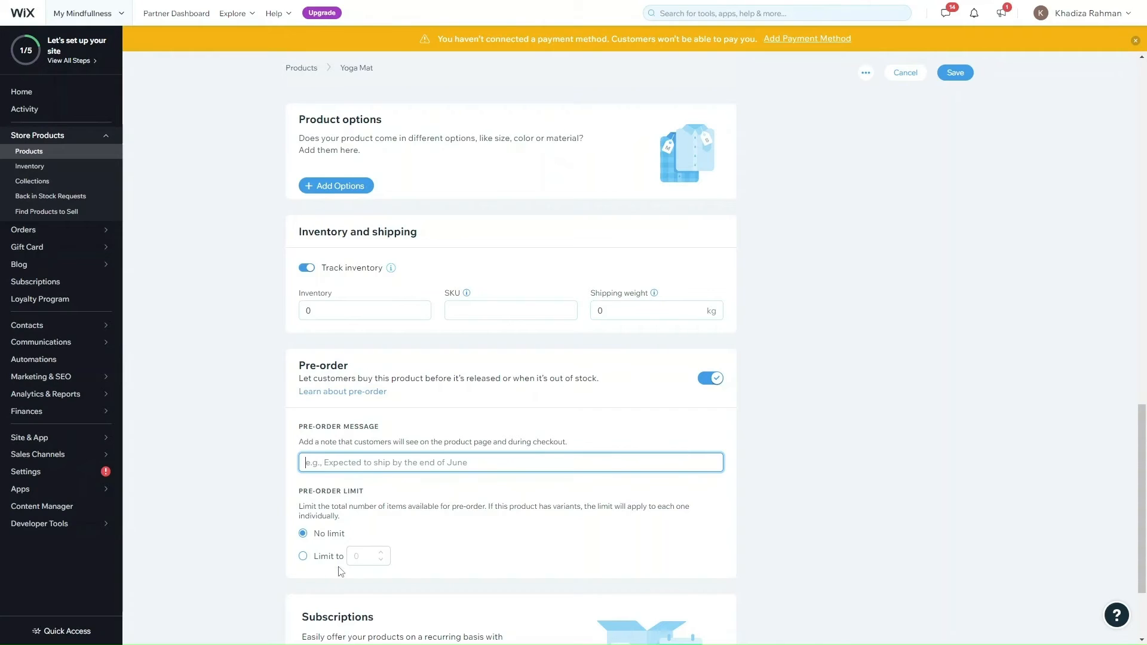
click(318, 558)
text(50)
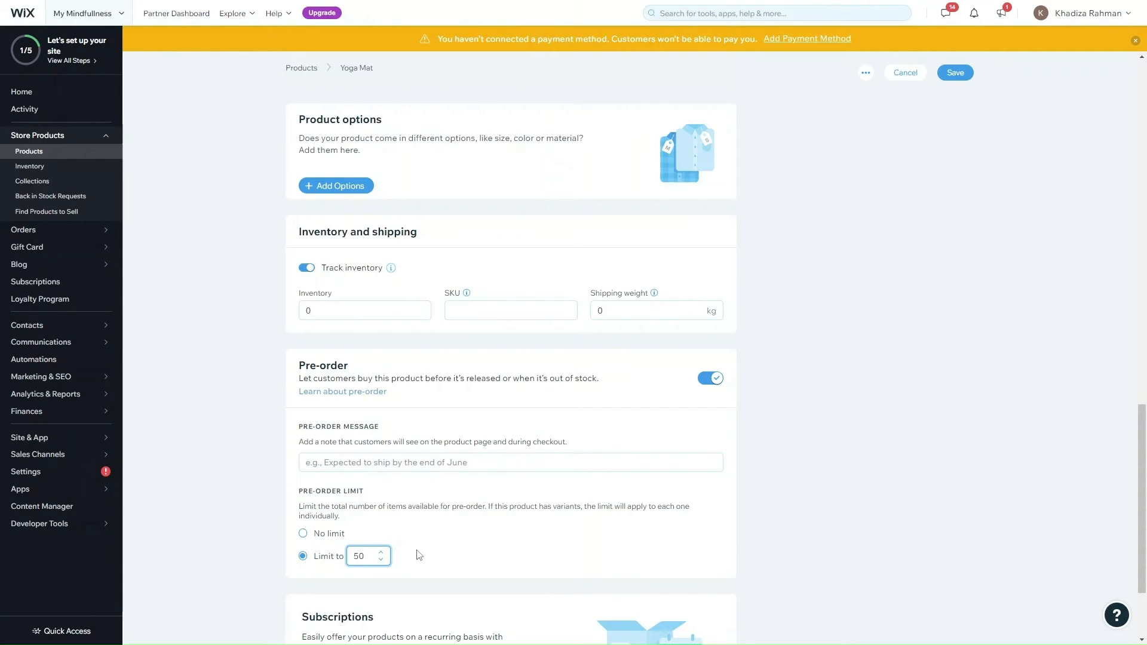
click(711, 378)
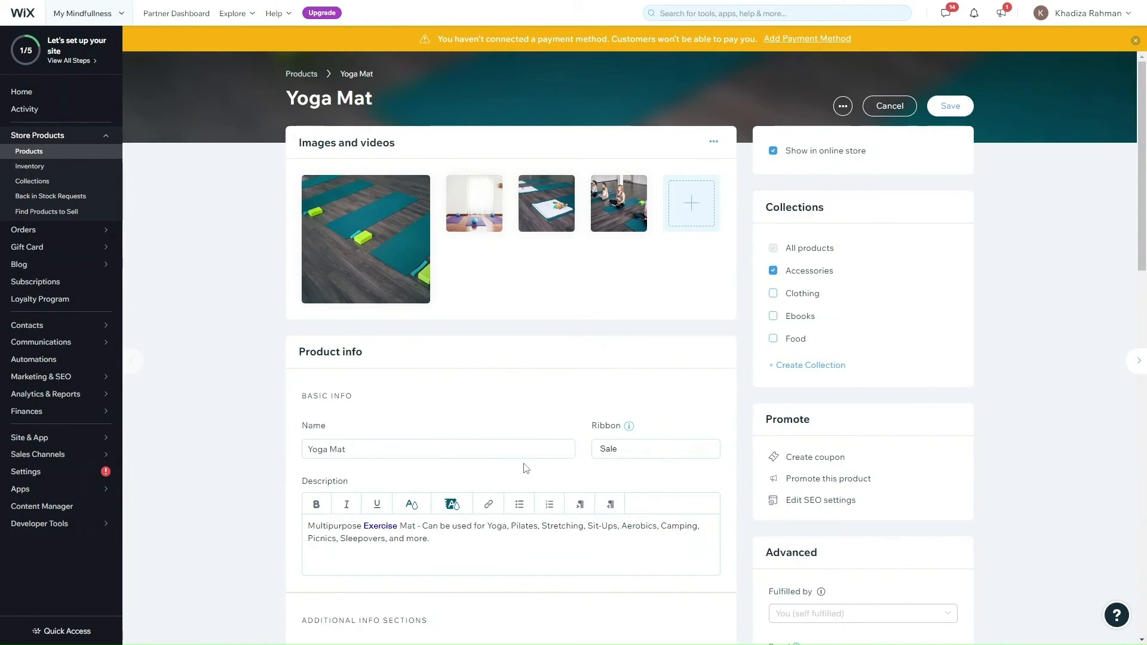
Step: Keep the Yoga Mat shown in the online store and save the product
scroll(525, 467, down, 10)
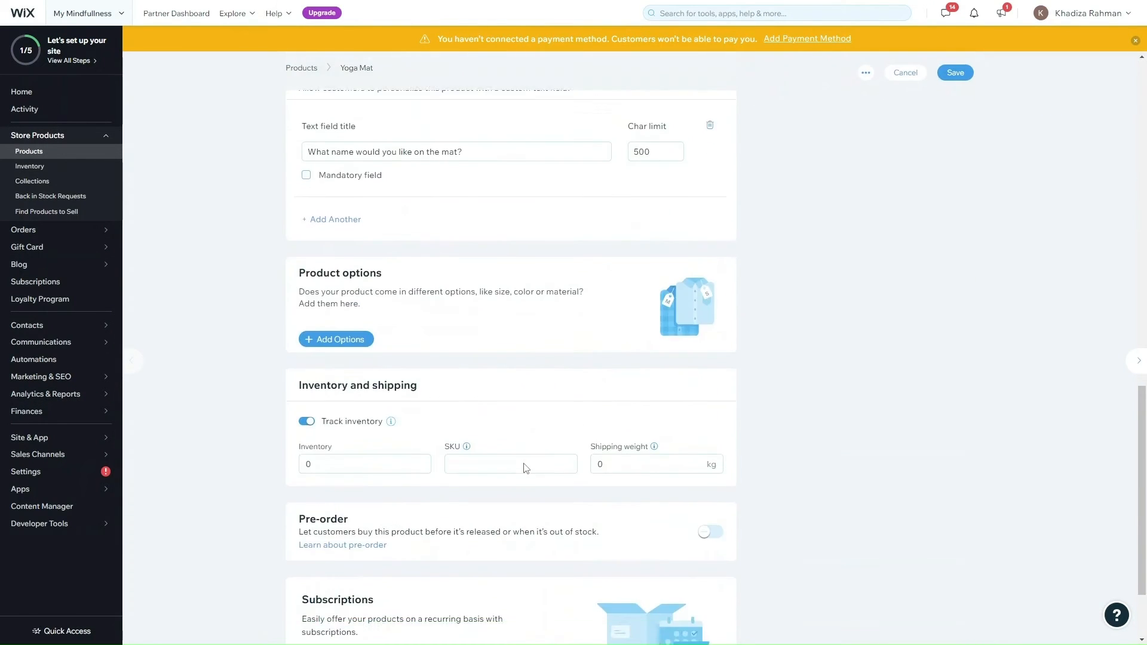
scroll(525, 467, up, 9)
scroll(525, 468, up, 1)
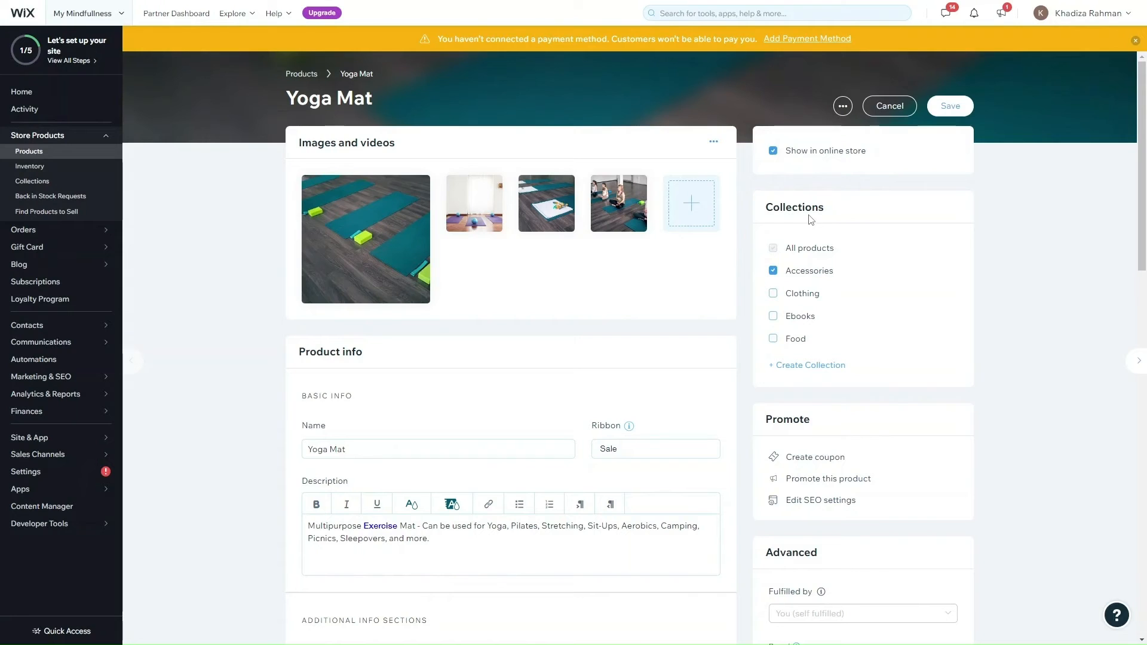
scroll(496, 550, down, 2)
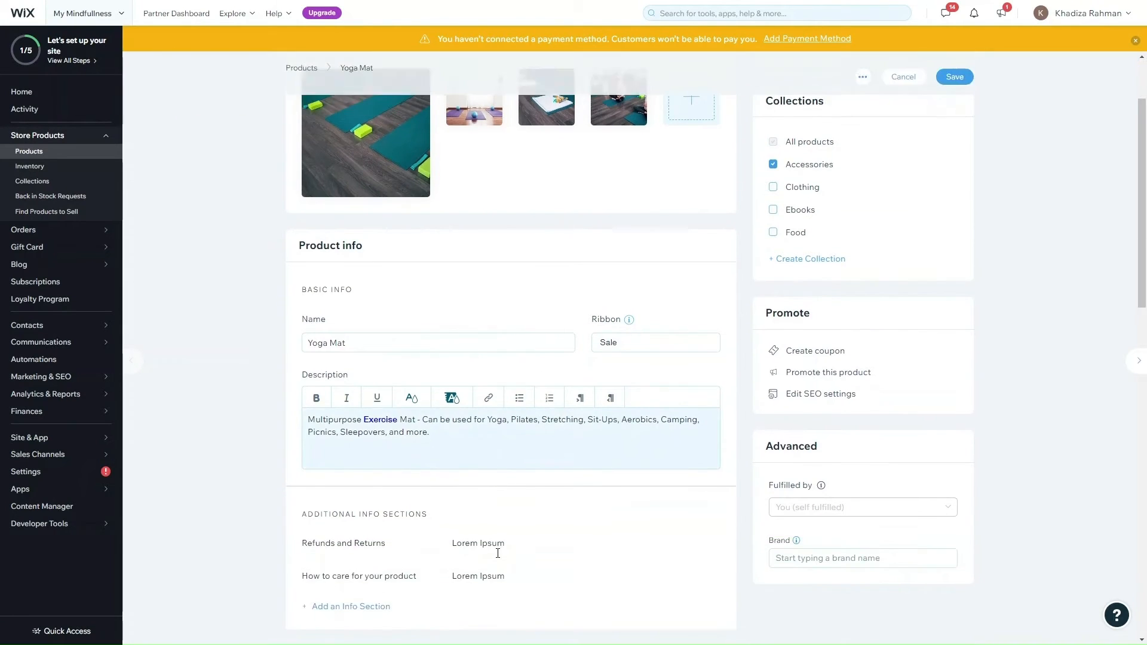
scroll(498, 553, up, 2)
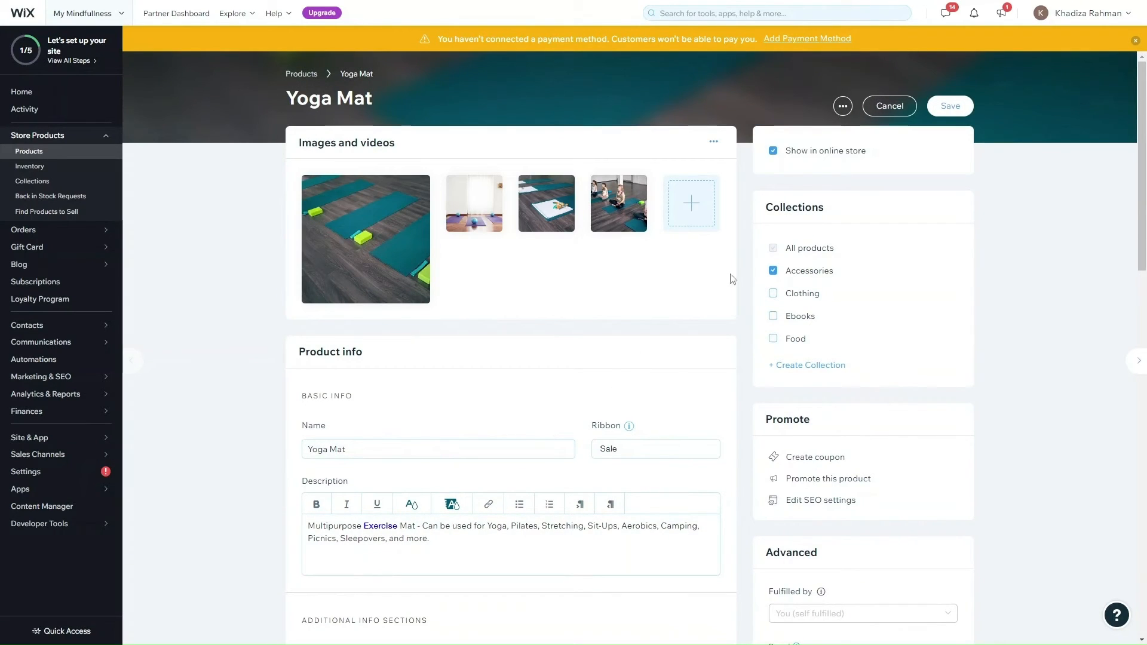
click(794, 153)
click(804, 152)
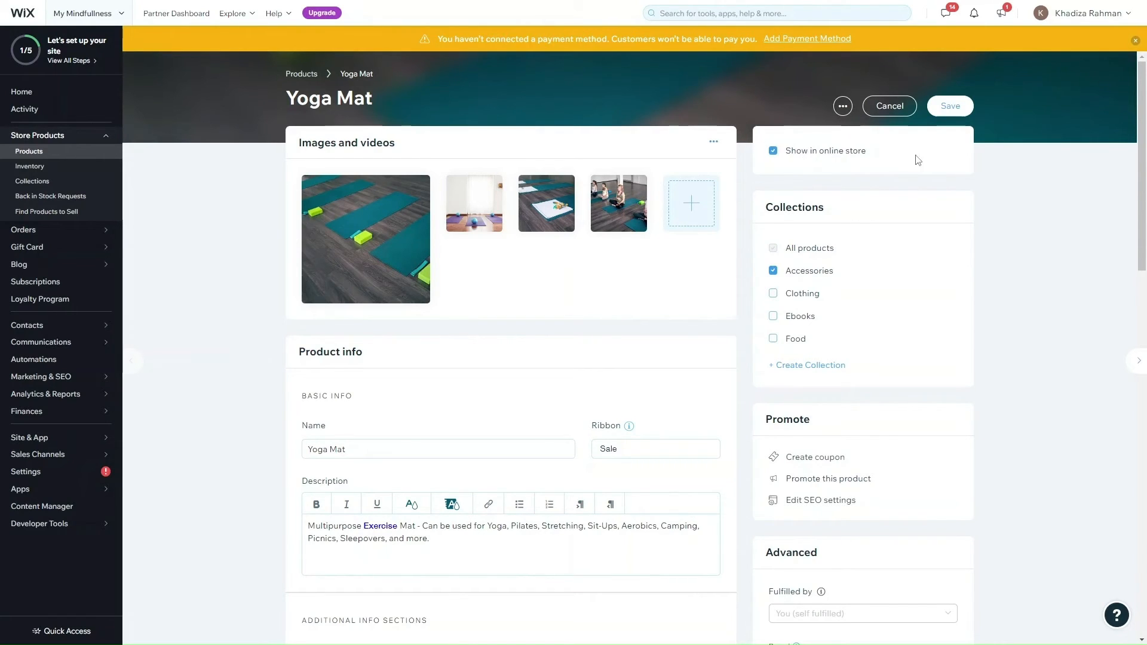
click(941, 111)
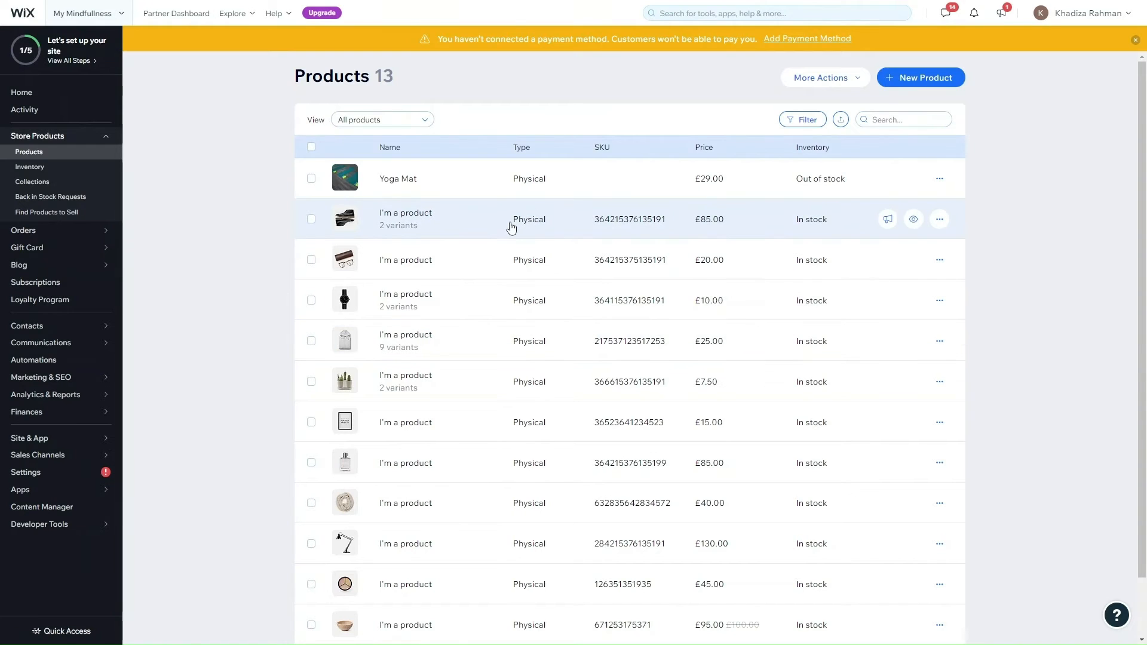
Step: Start a new digital file product from the store's product list
scroll(511, 228, down, 2)
scroll(511, 228, up, 2)
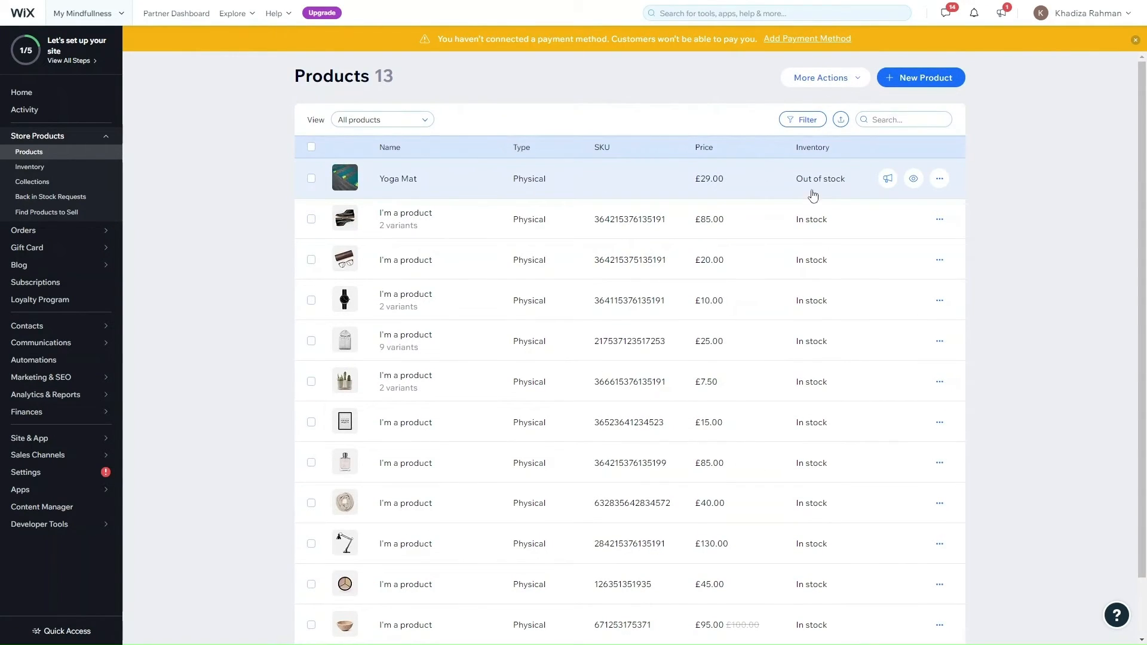
scroll(717, 328, down, 2)
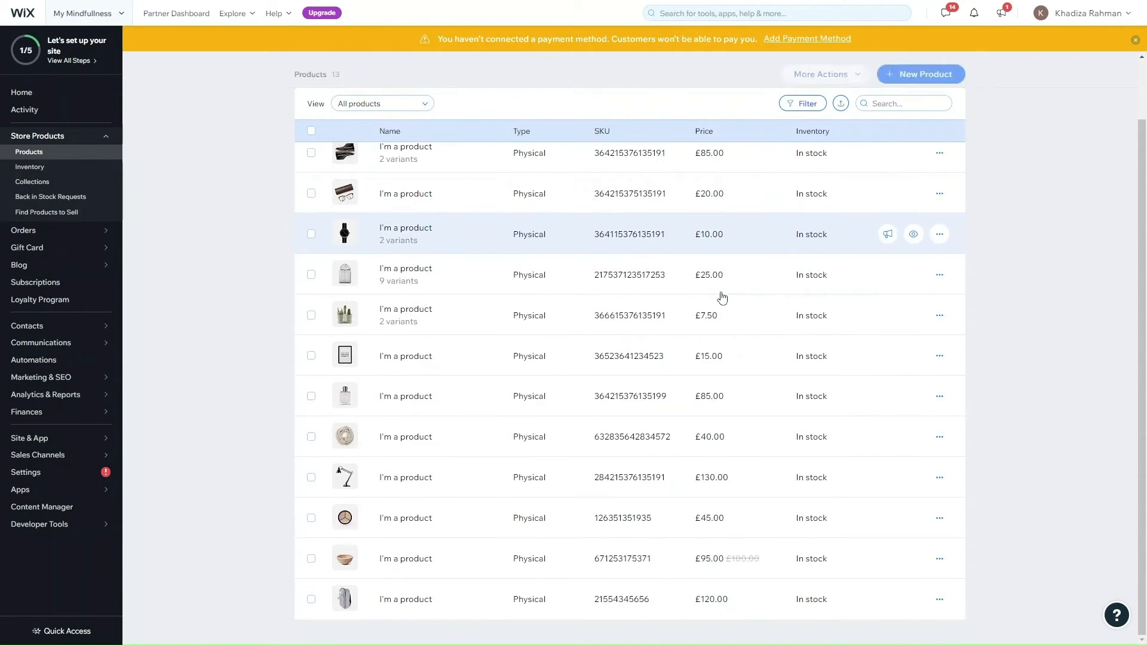
scroll(719, 297, up, 2)
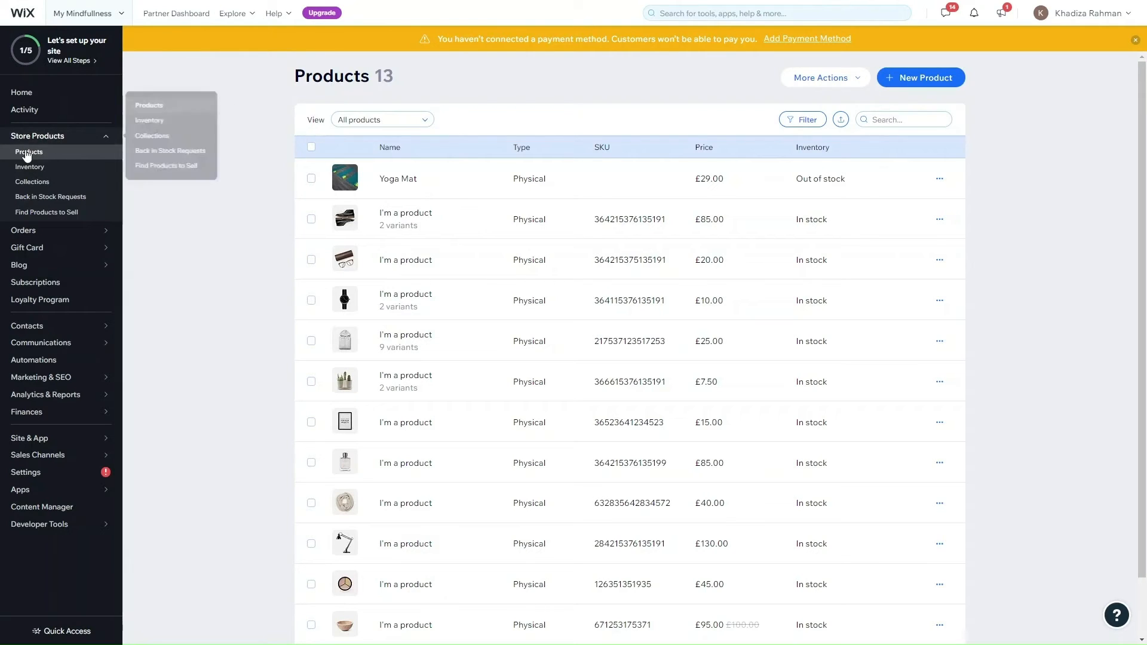
click(919, 80)
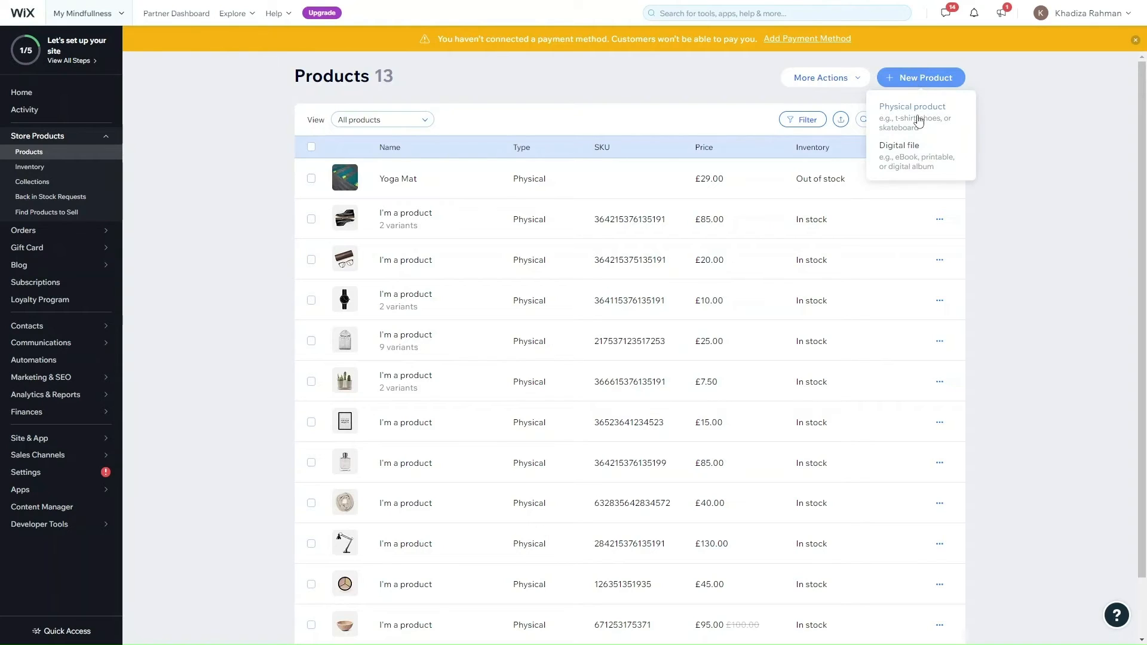
click(905, 157)
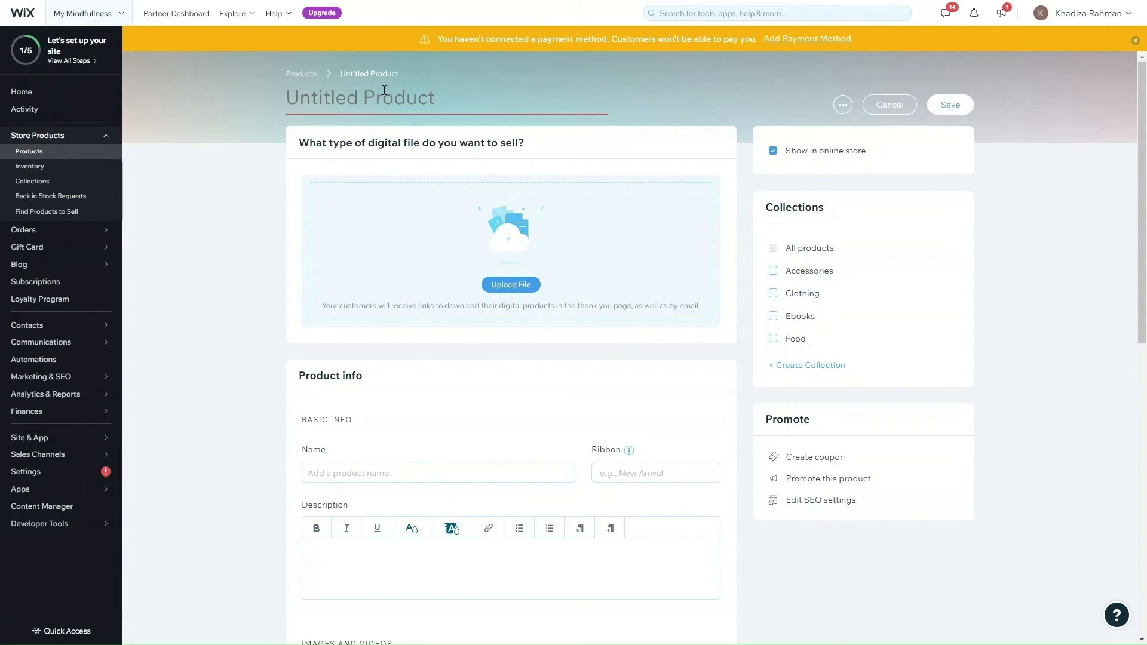
Step: Name the new digital product Brownie Recipe
click(357, 110)
text(Rec)
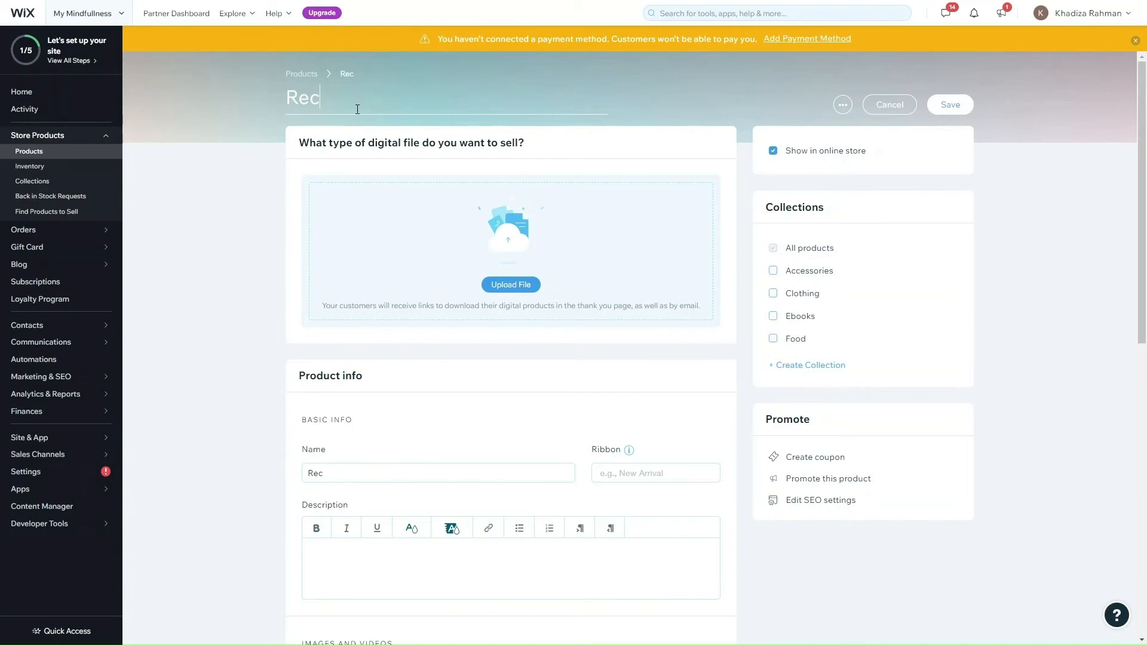
key(BackSpace)
key(BackSpace)
key(BackSpace)
text(Browni)
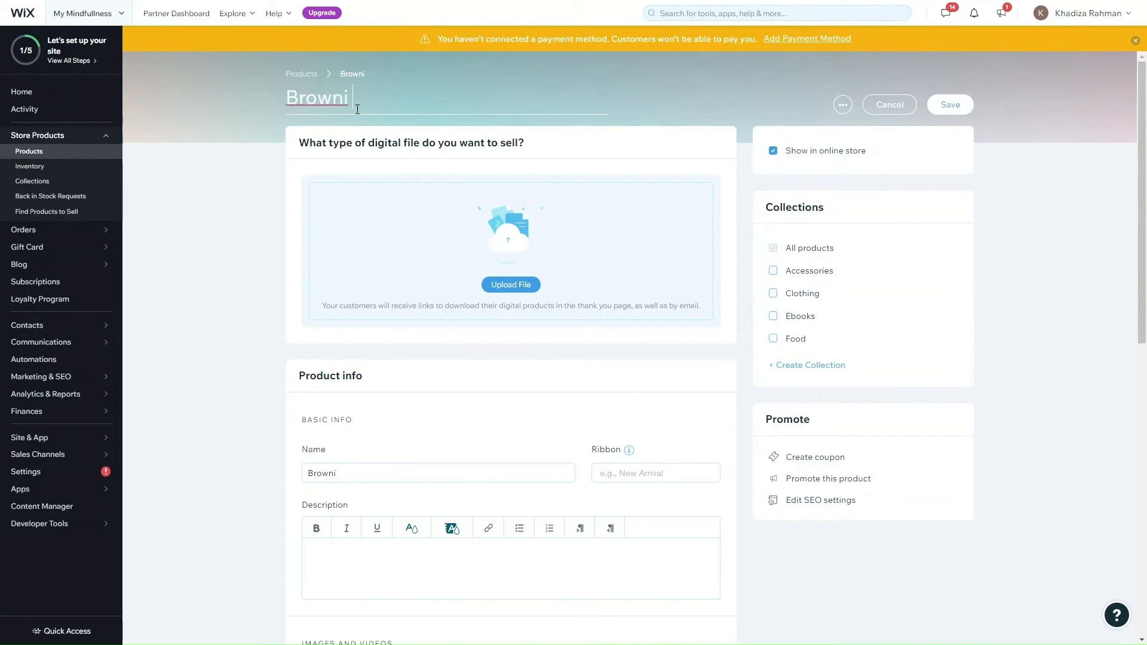
text(e Recipe)
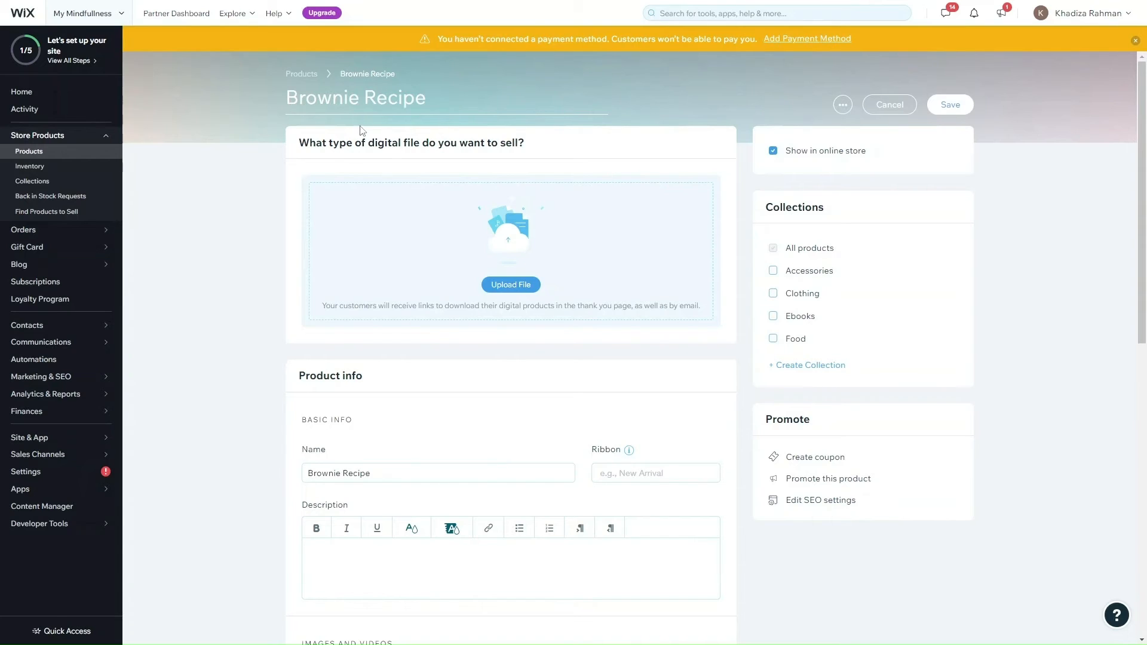
click(278, 177)
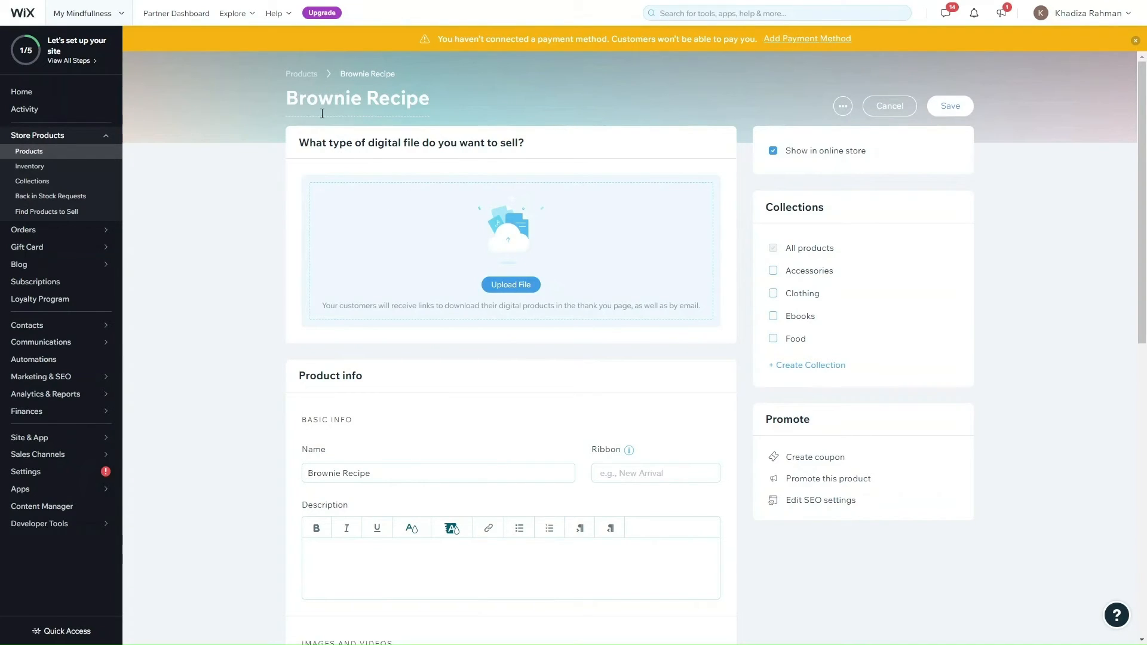
Step: Upload Carrot Cake Recipe.pdf from the computer as the digital file and add it to the Brownie Recipe product
click(501, 289)
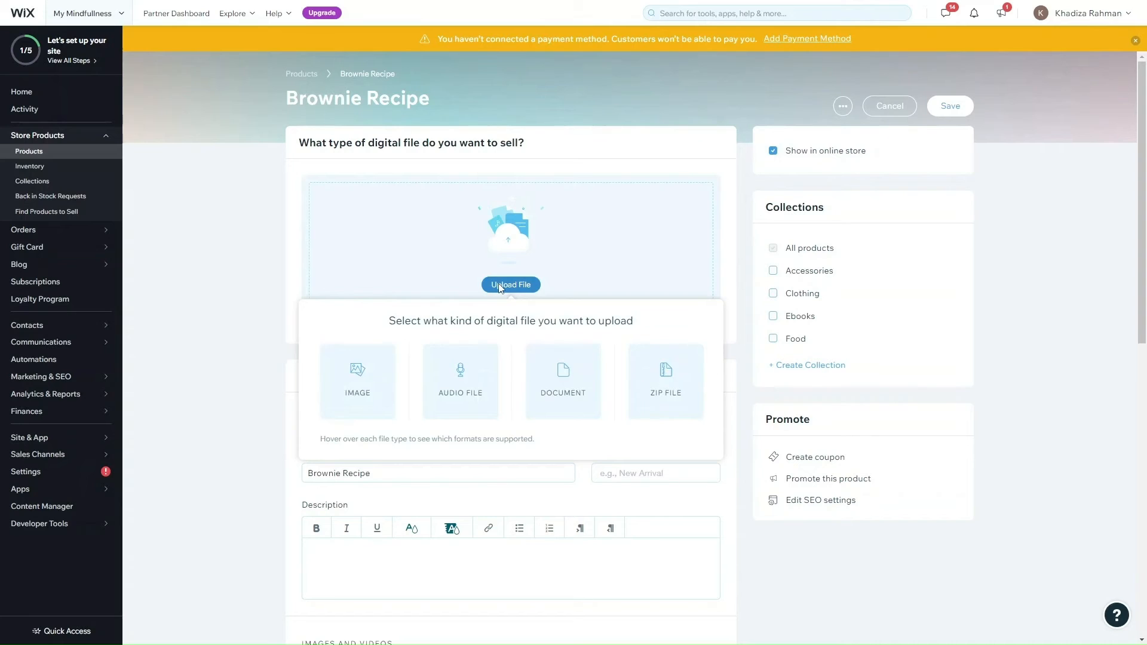
click(417, 273)
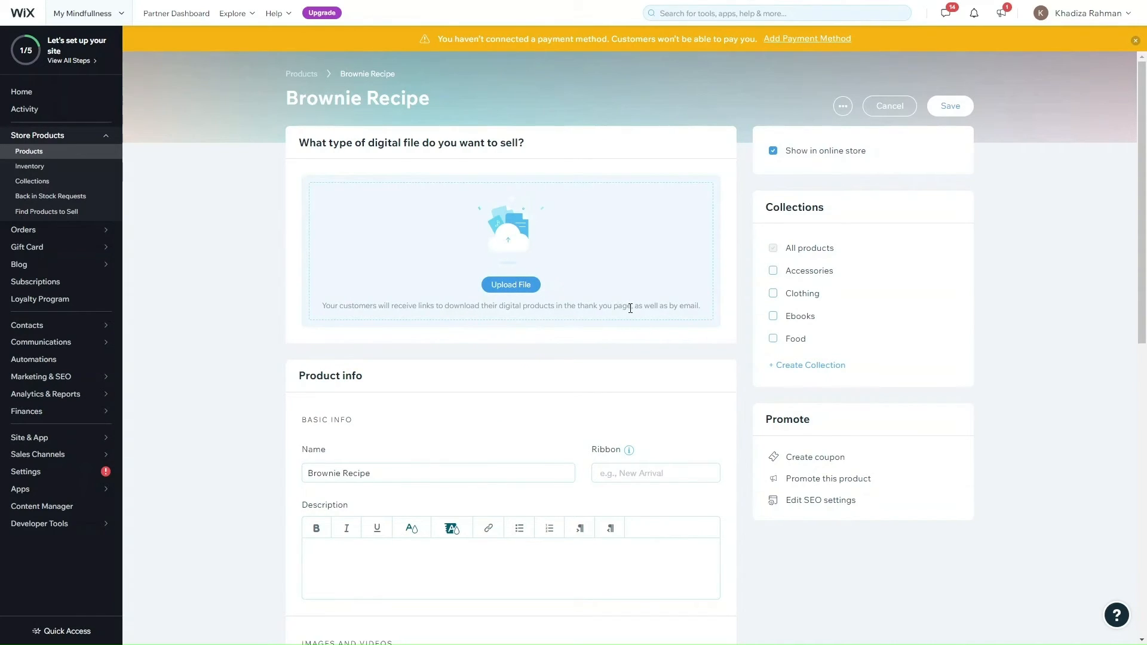
click(506, 289)
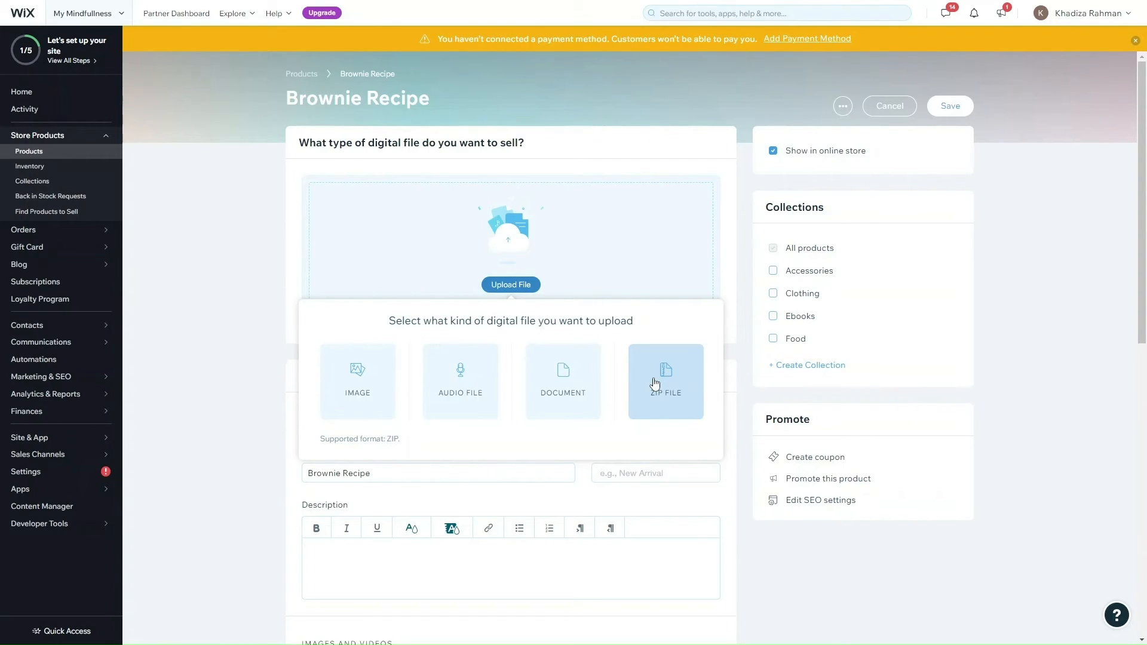
click(361, 381)
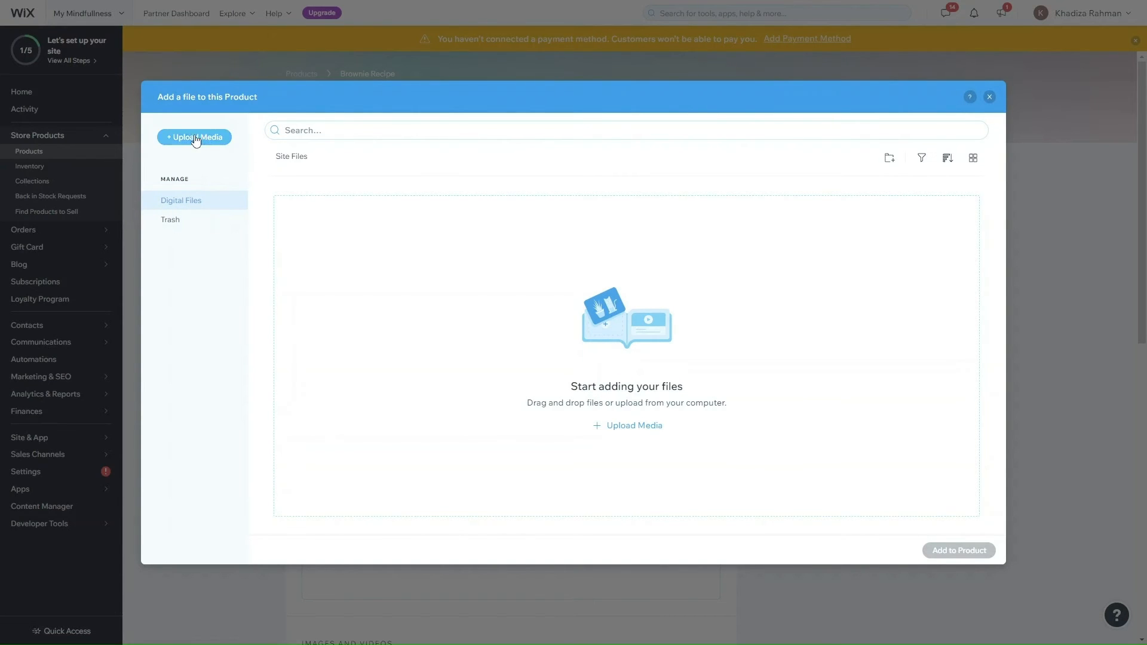
click(628, 426)
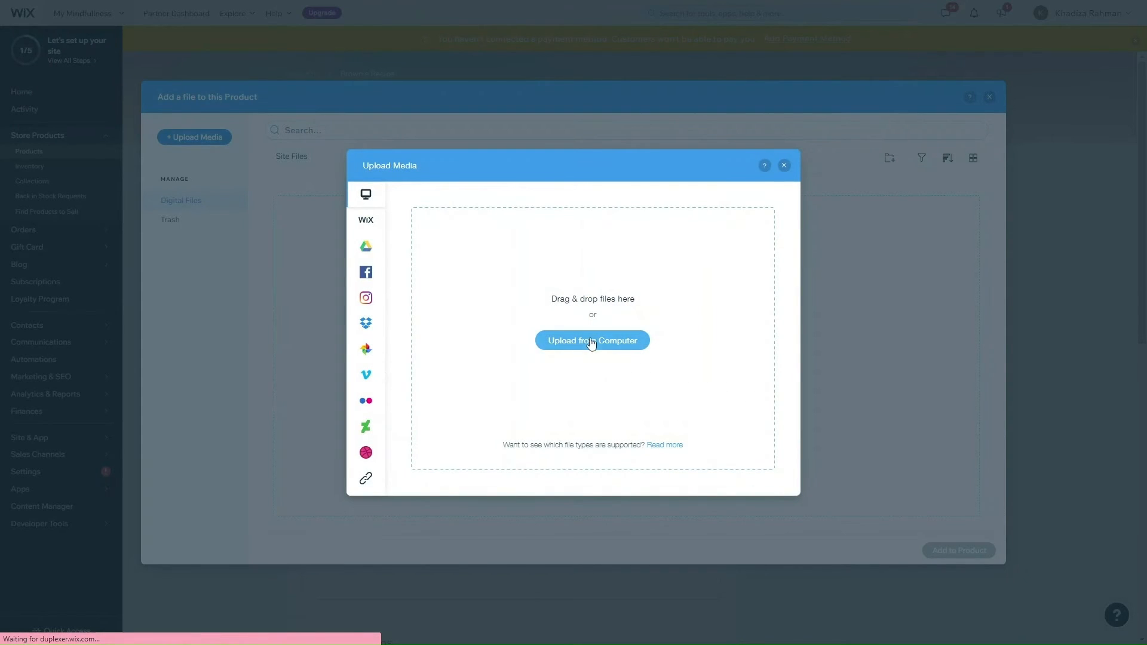
mouse_move(371, 255)
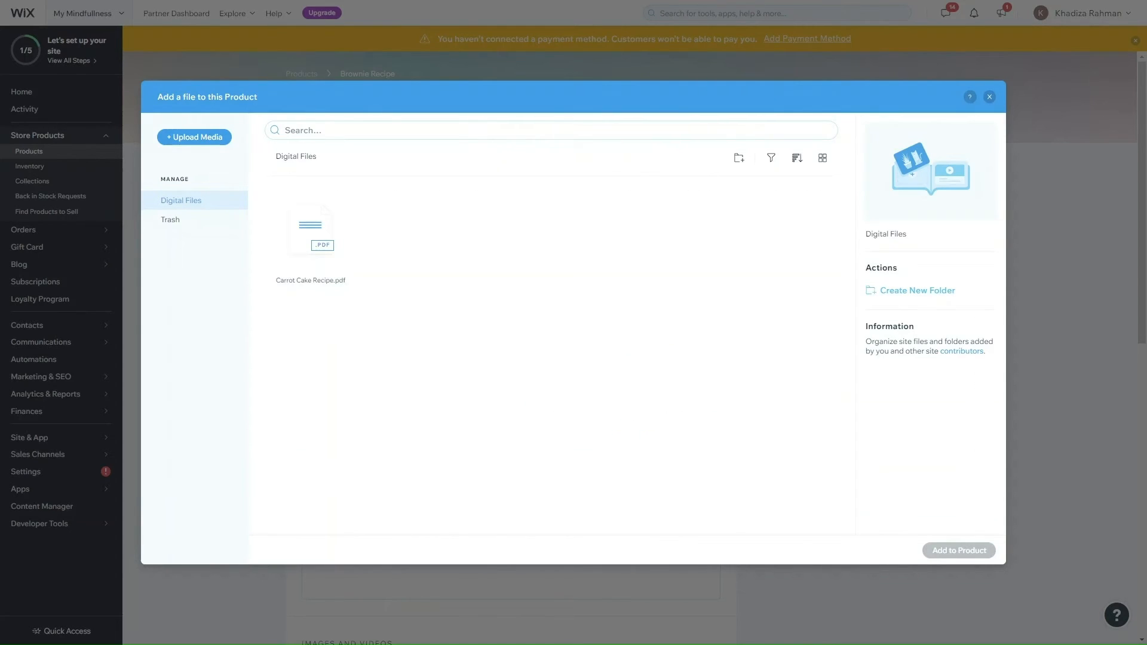
click(292, 242)
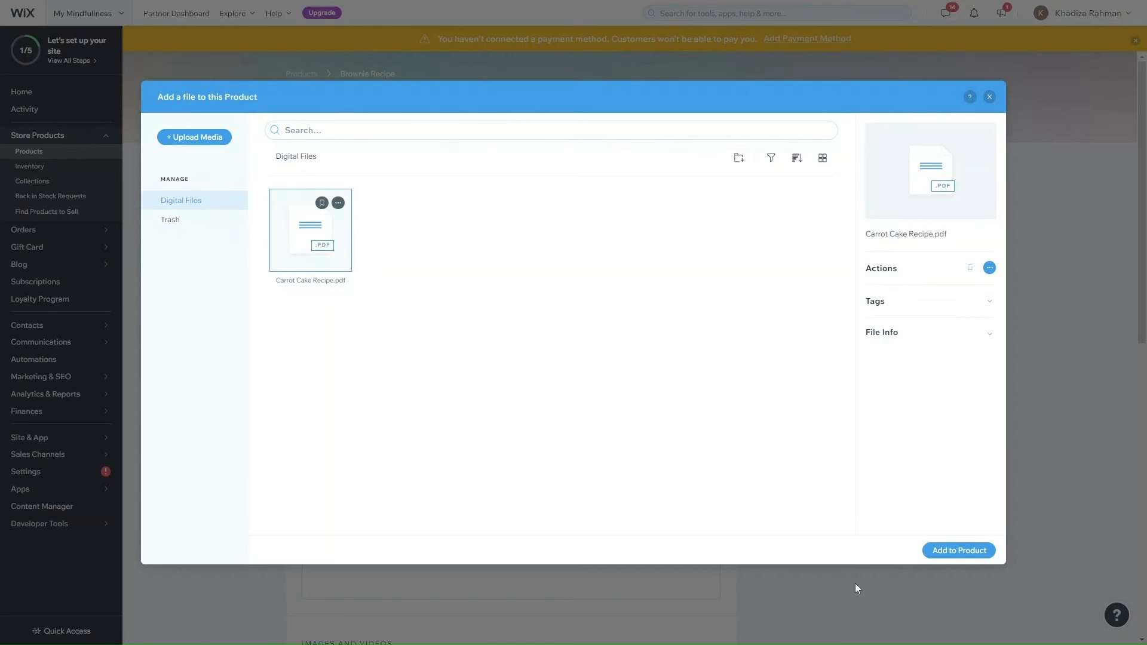
click(959, 550)
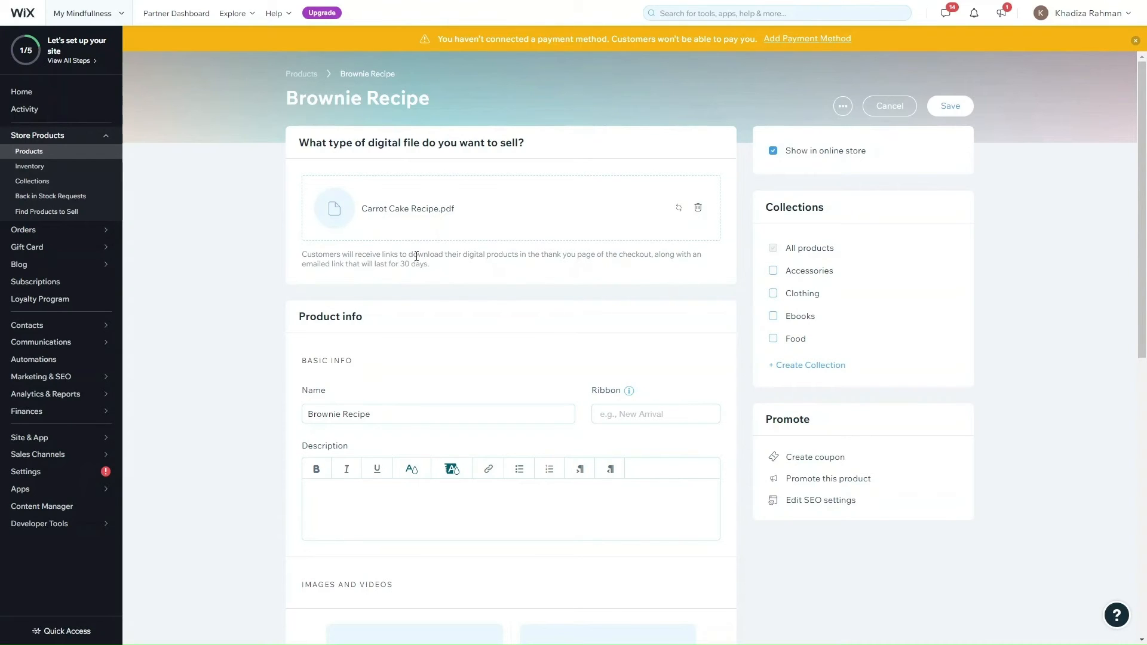
Step: Look over the Brownie Recipe form's digital file, product info, and images and videos sections
scroll(486, 361, down, 1)
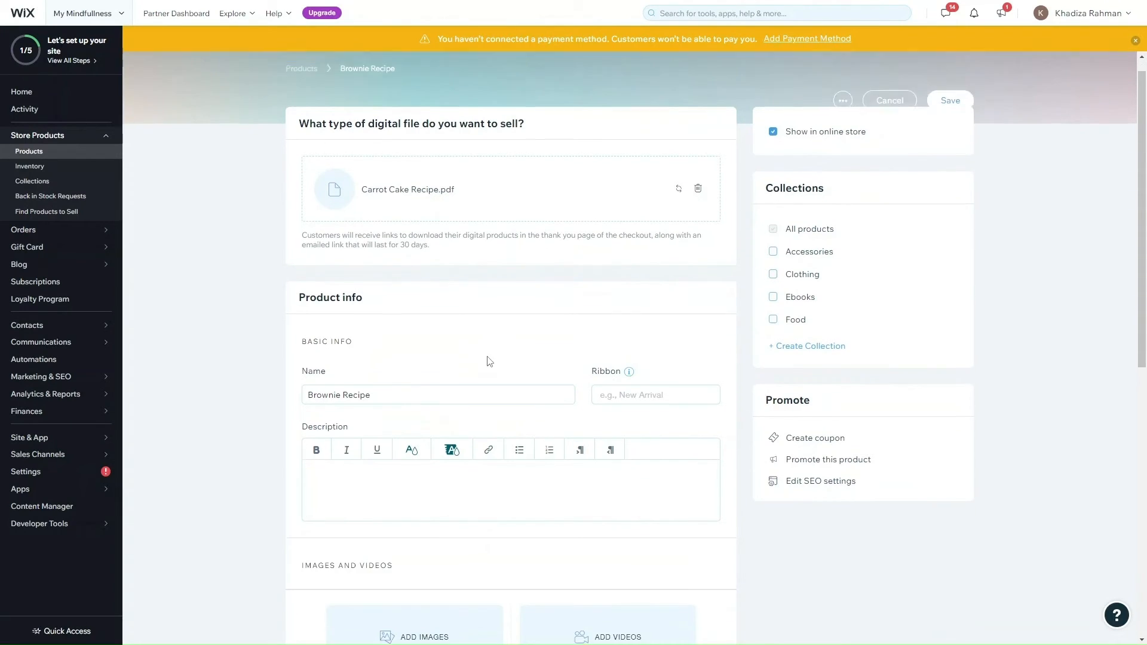
scroll(489, 362, up, 1)
scroll(486, 361, down, 5)
scroll(487, 359, up, 4)
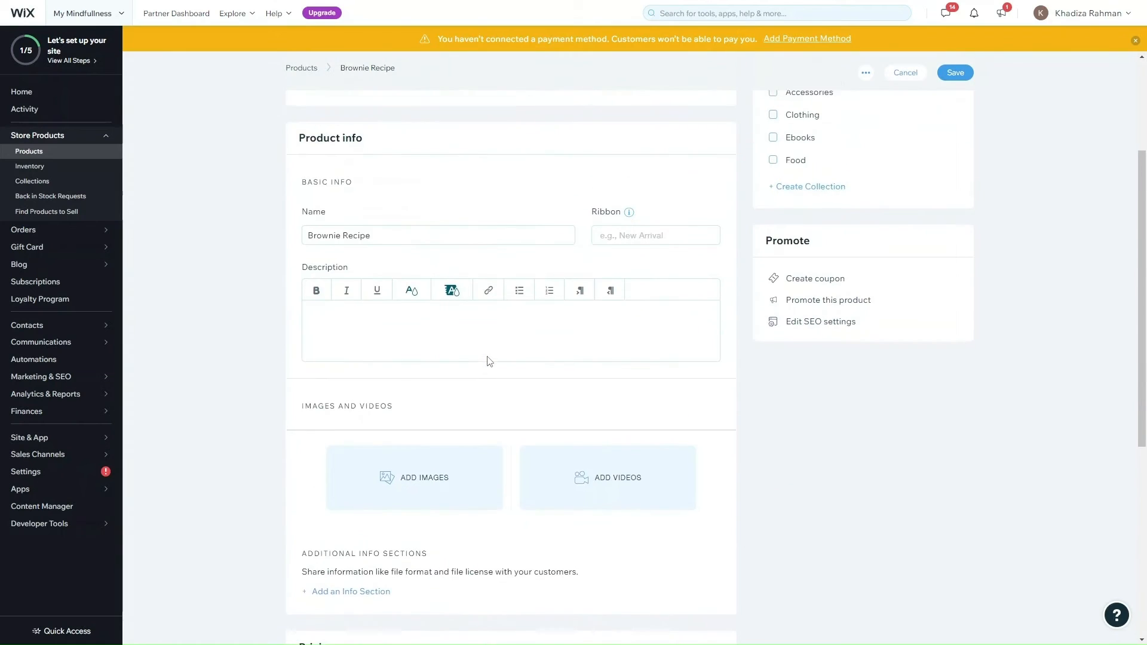
scroll(461, 375, up, 2)
scroll(460, 375, down, 1)
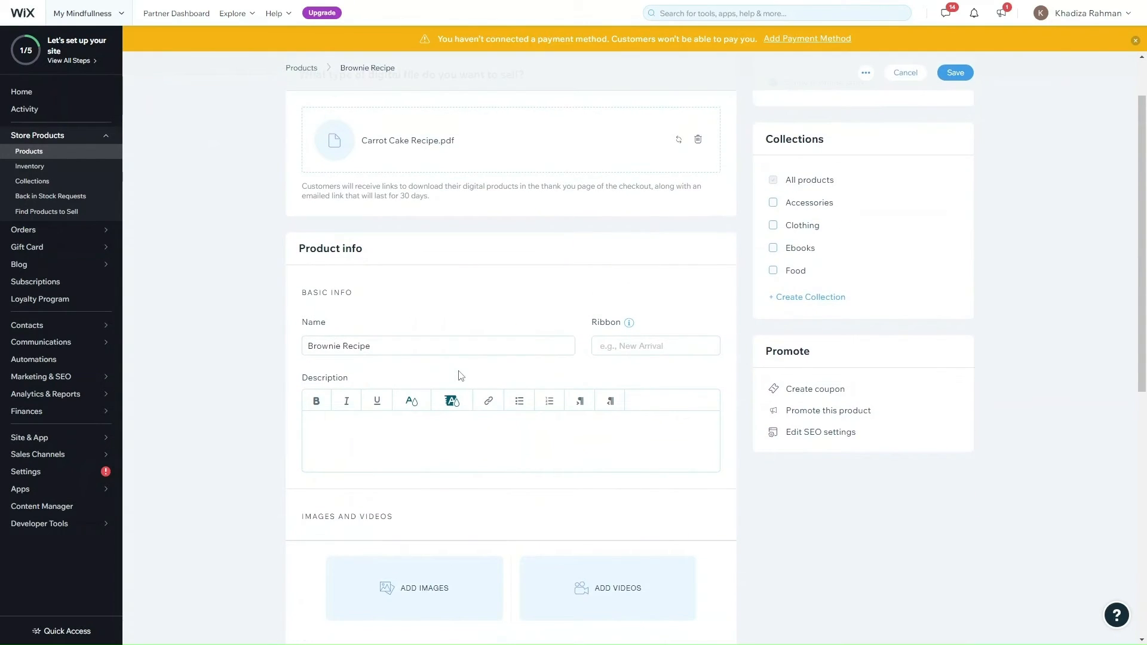
scroll(460, 375, up, 1)
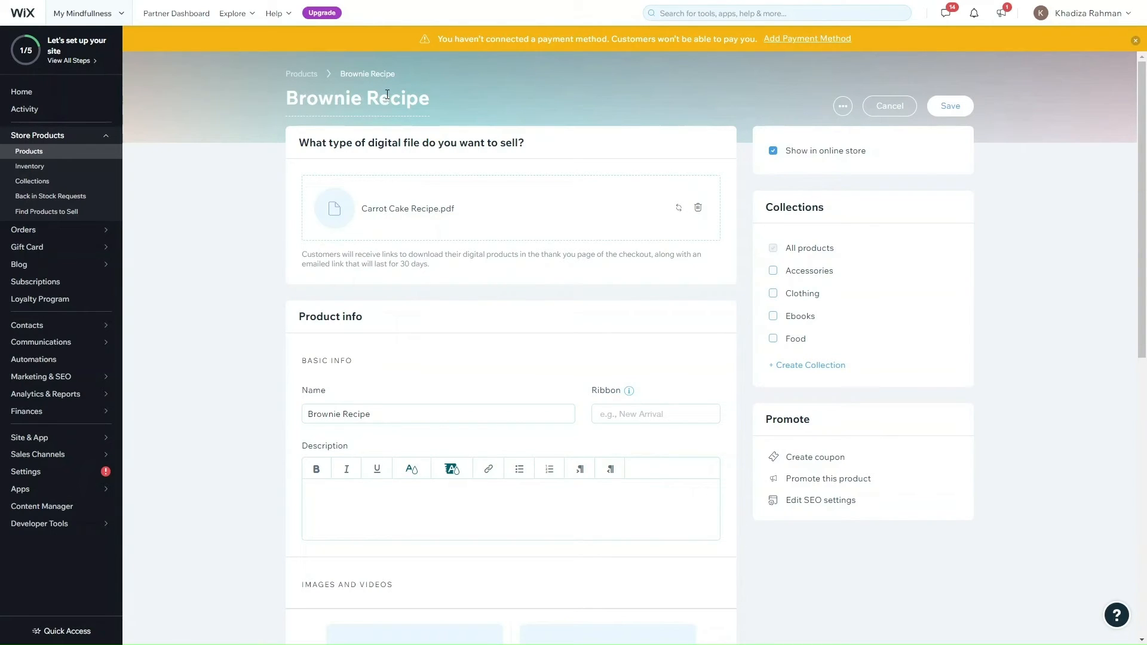
Step: Give the Brownie Recipe product the existing New ribbon
scroll(507, 412, down, 1)
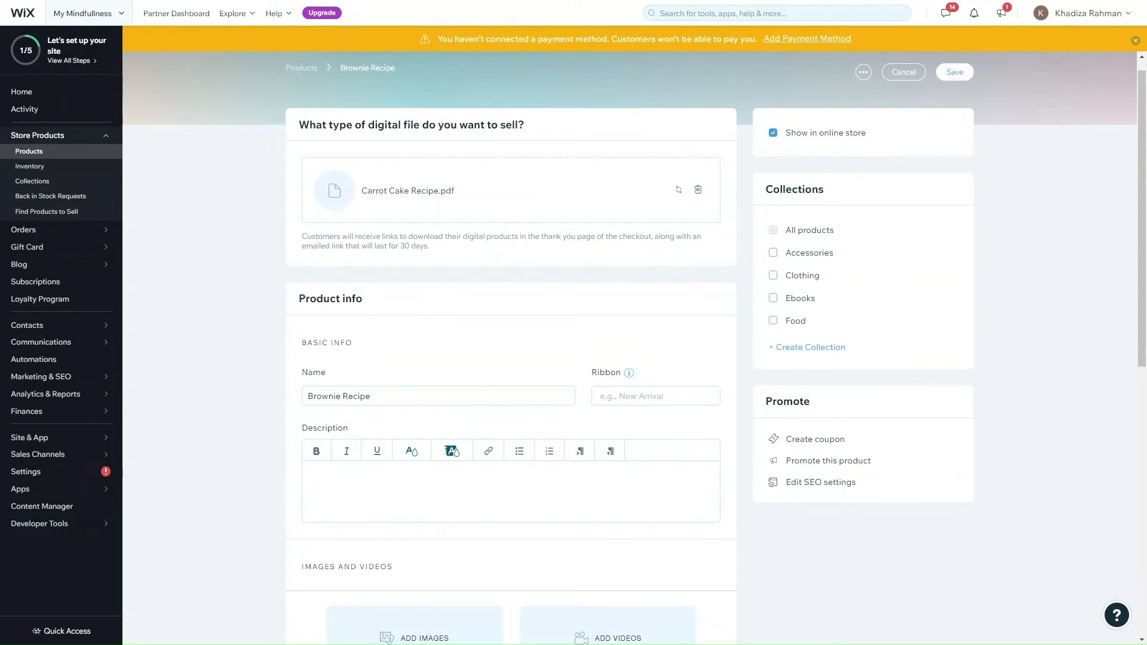
mouse_move(39, 230)
click(600, 395)
text(New)
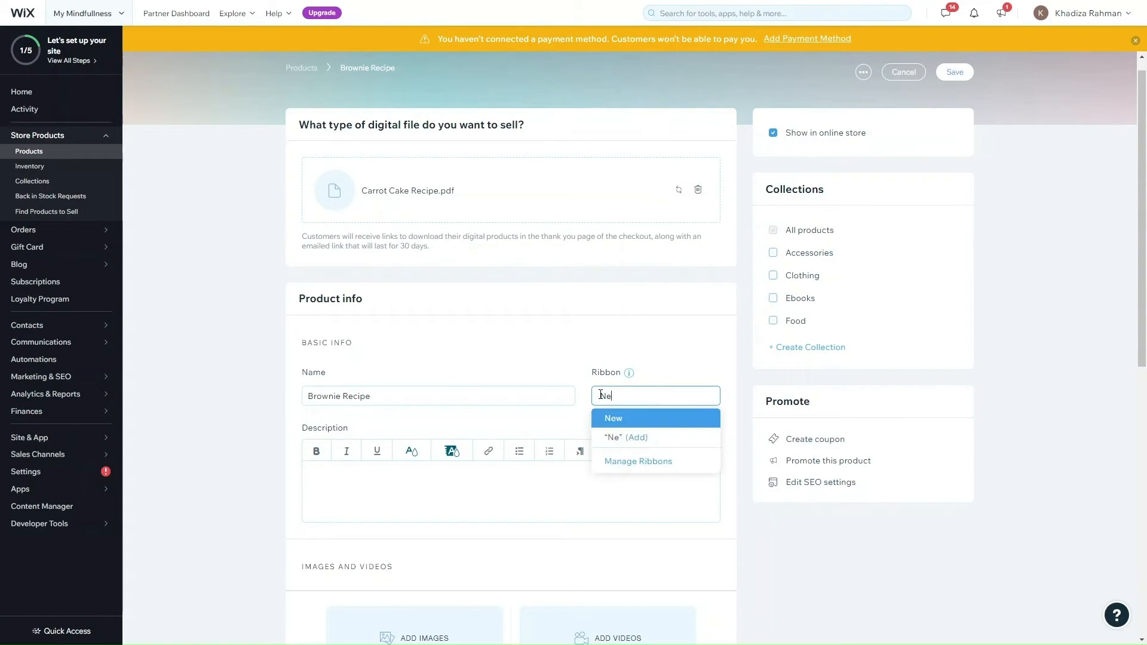
click(626, 418)
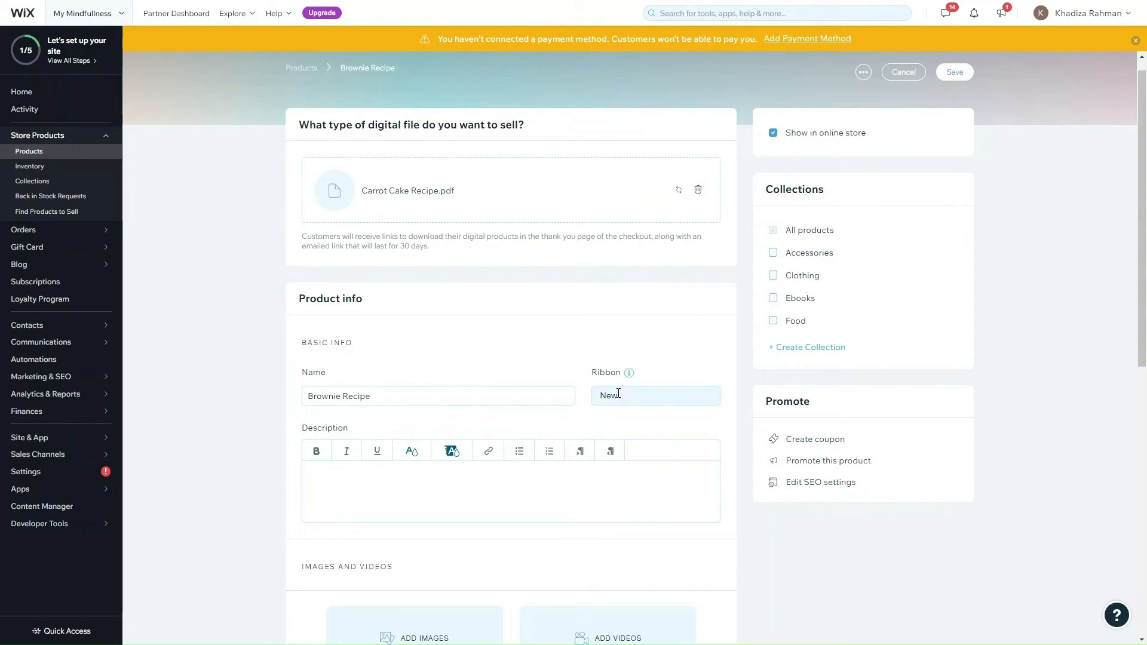
Step: Enter the product description "Download our brownie recipe!"
click(505, 487)
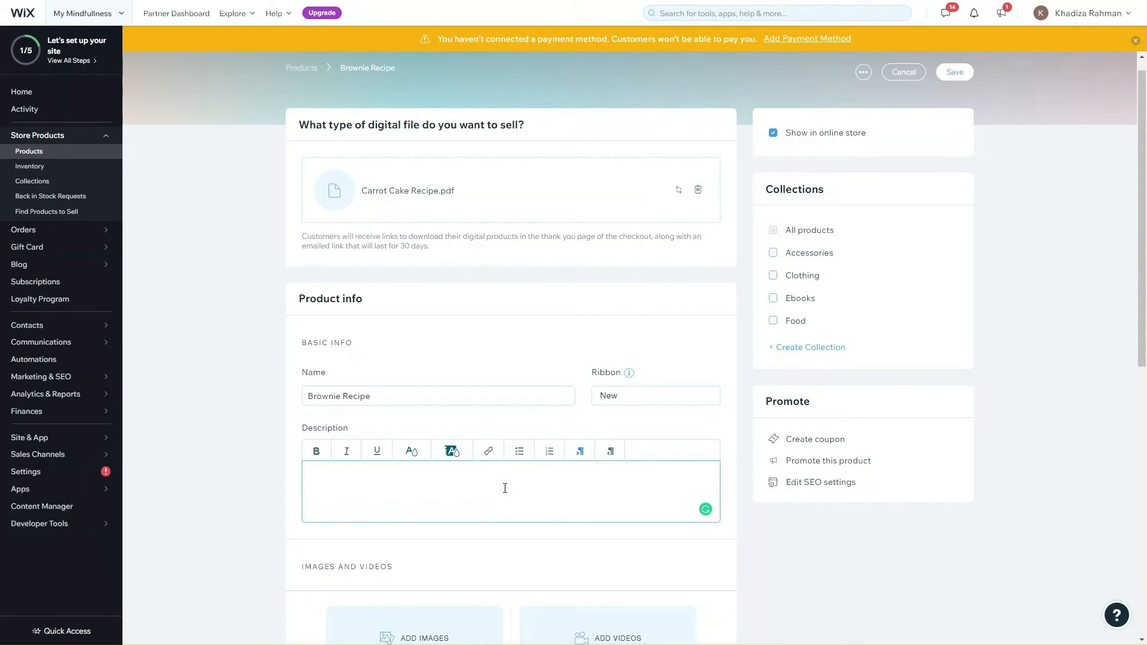
text(Doenloa)
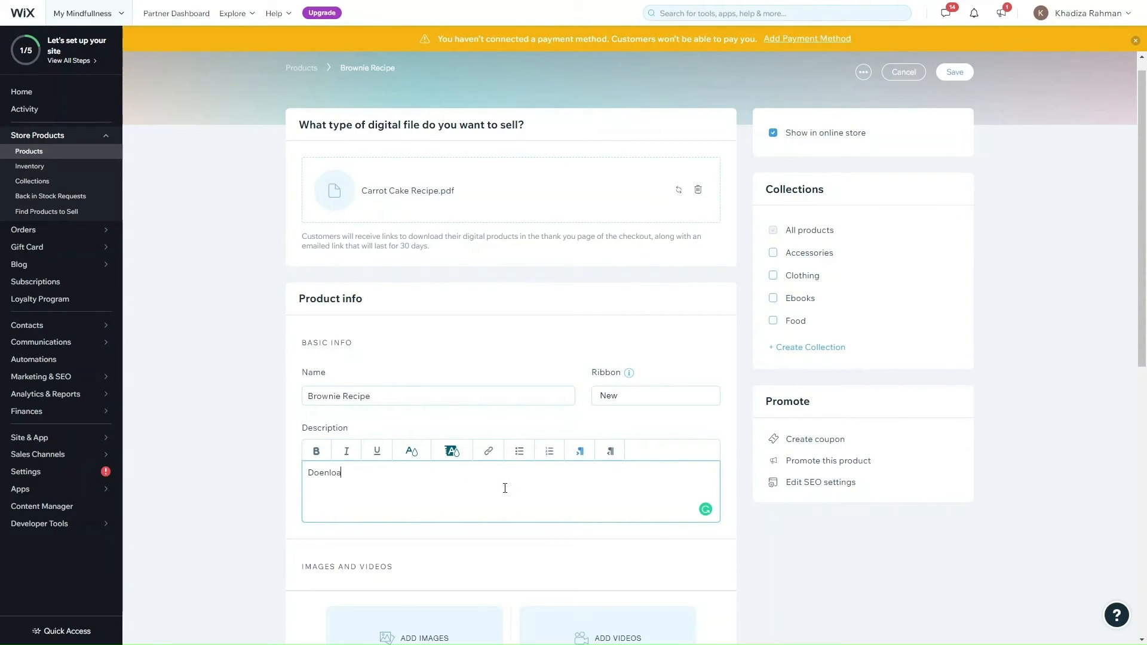
text(d our brownie)
mouse_move(332, 473)
click(349, 493)
text(recipe!)
Step: Add an info section titled "How to use products" with the description "Lorem Ipsum" to the Brownie Recipe
scroll(411, 476, down, 3)
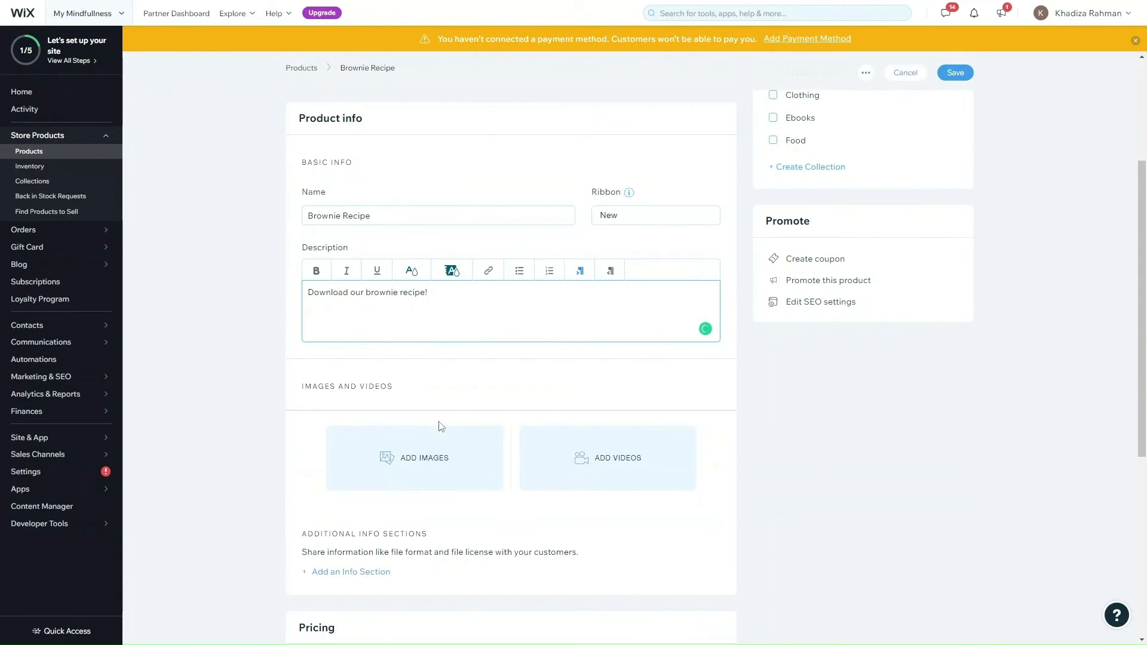
scroll(421, 442, down, 1)
scroll(405, 436, up, 1)
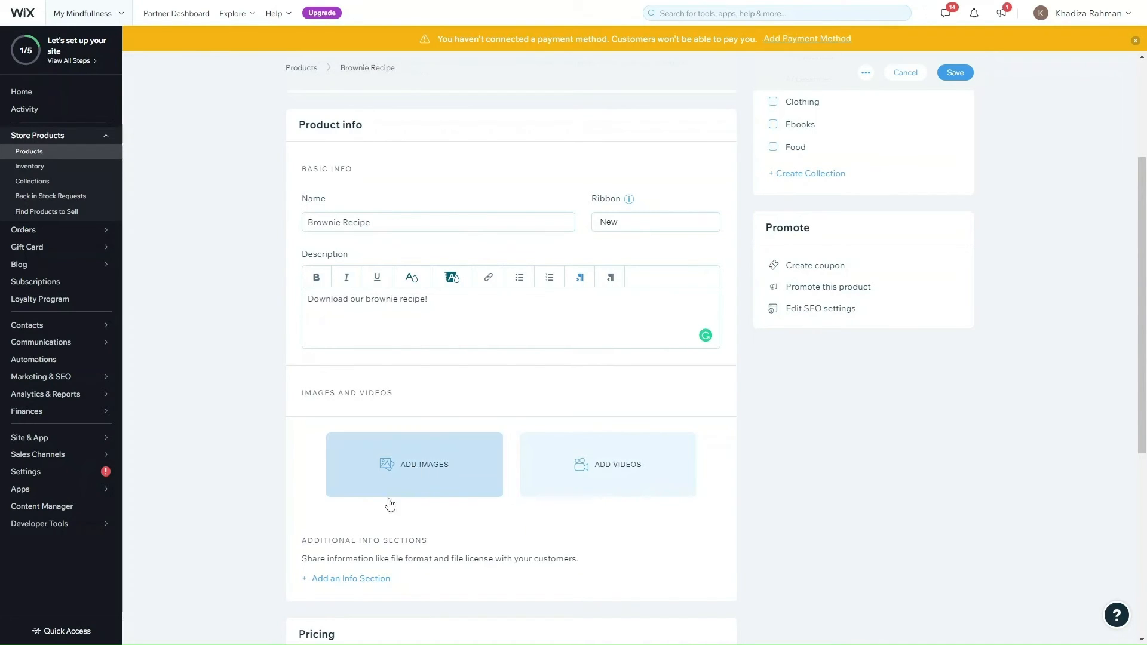
scroll(396, 460, down, 2)
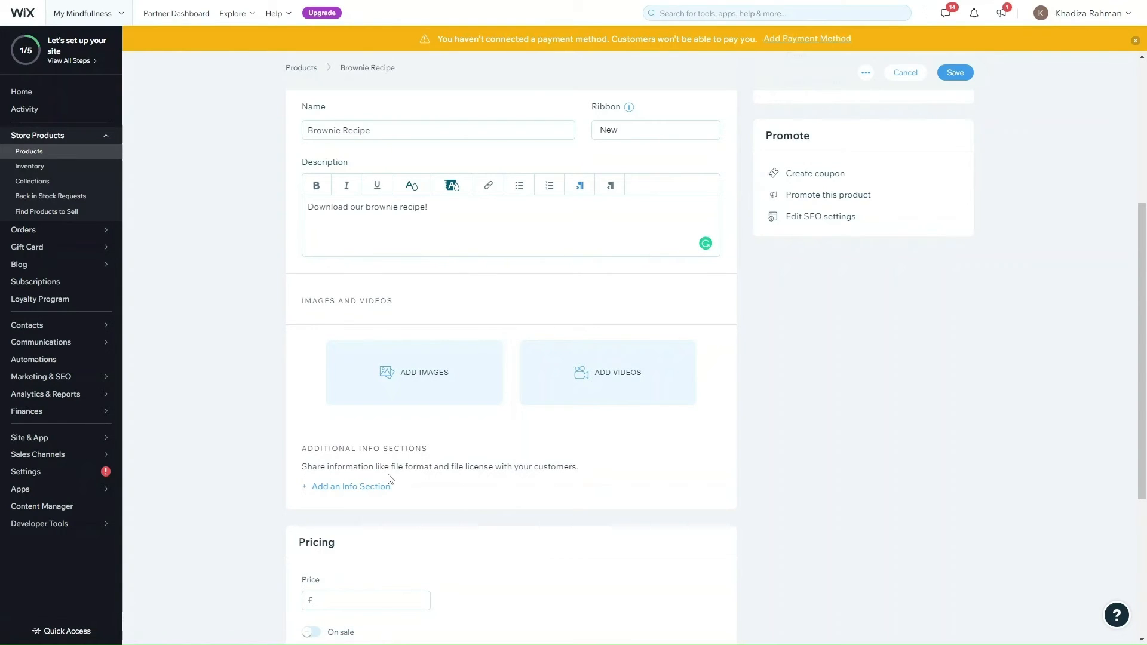
scroll(421, 353, up, 2)
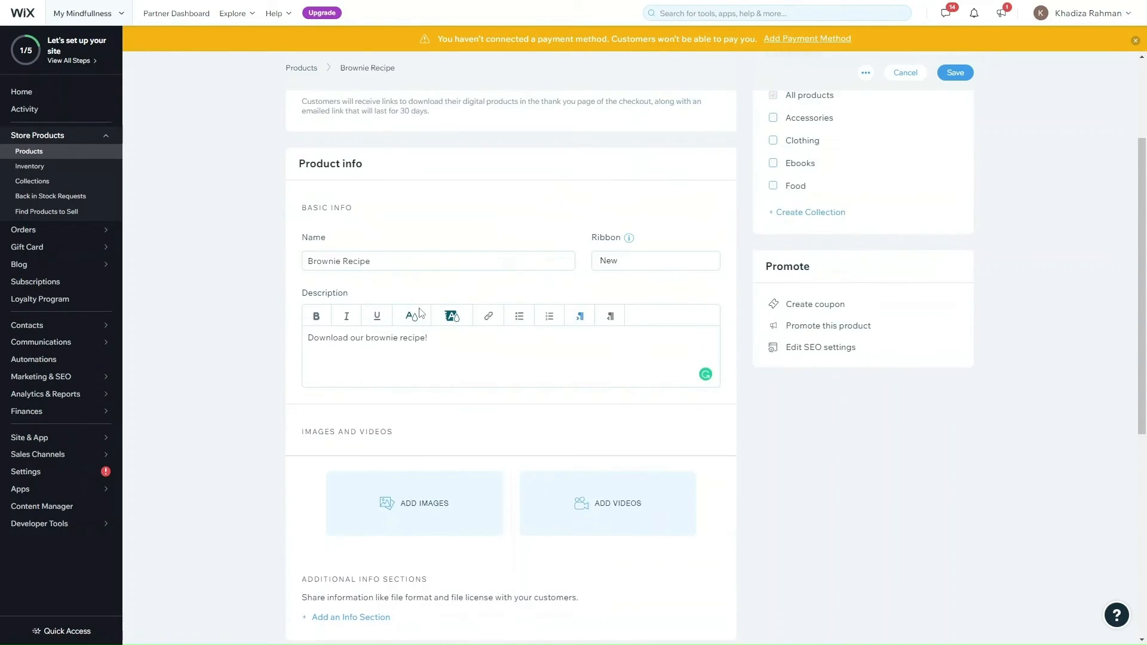
scroll(372, 364, down, 2)
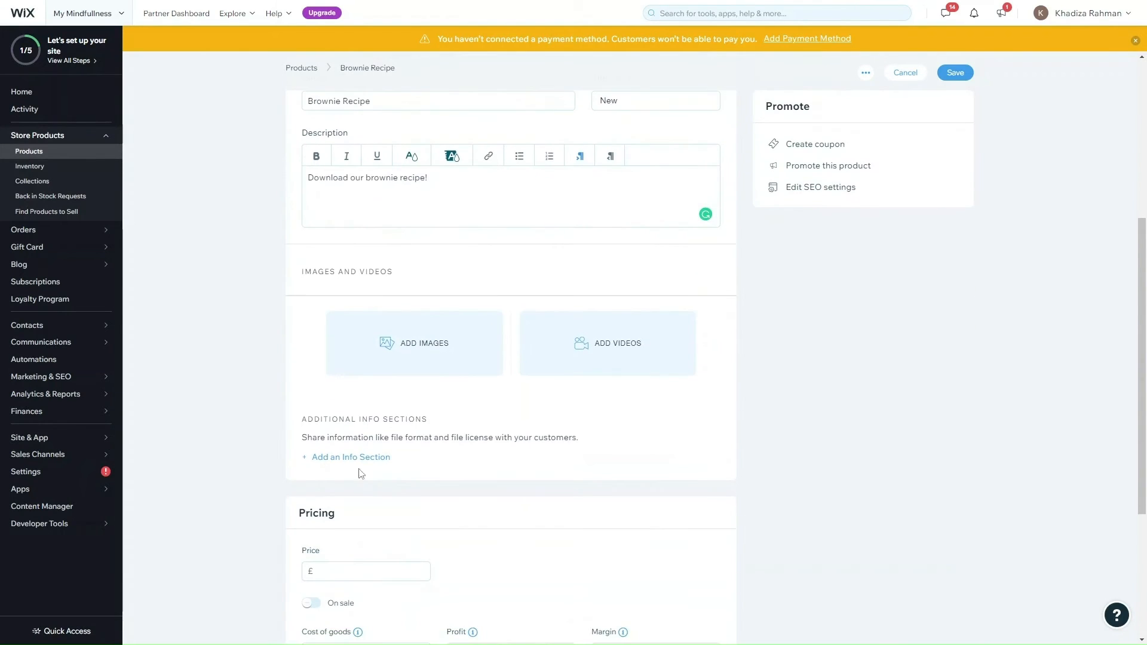
click(408, 459)
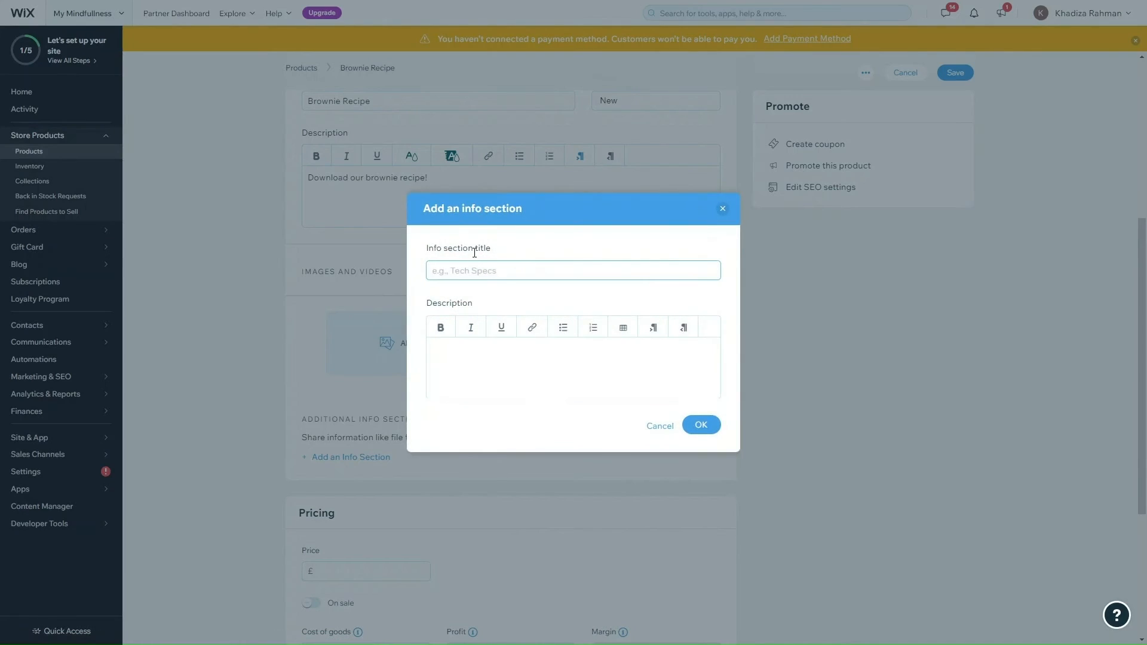
click(469, 269)
text(How)
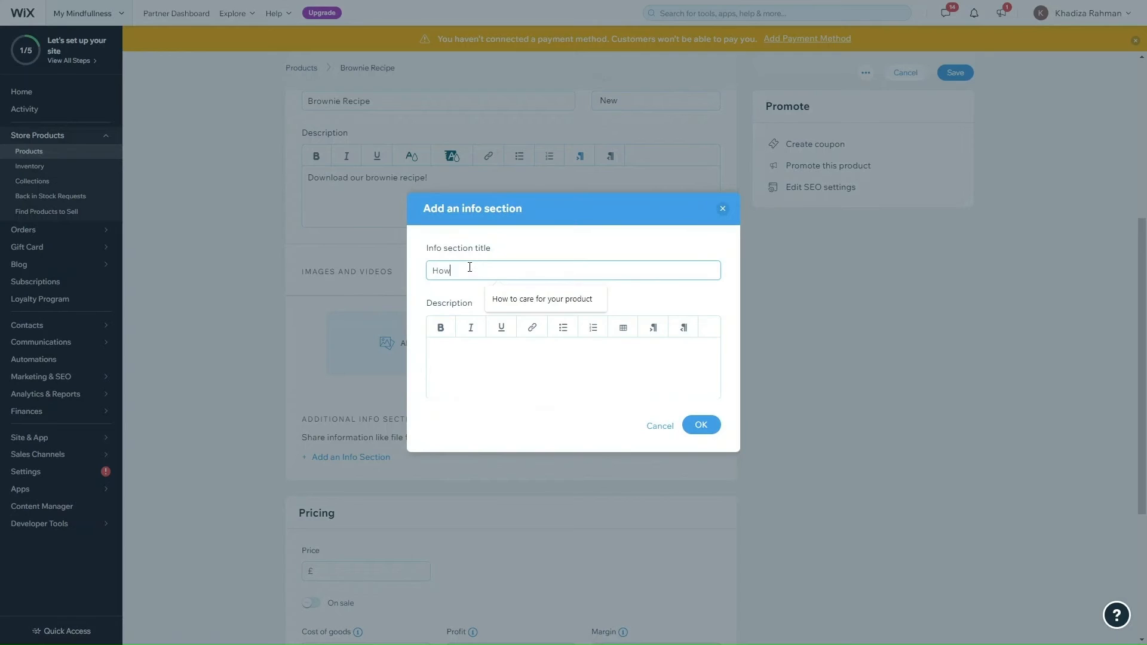
text( to use)
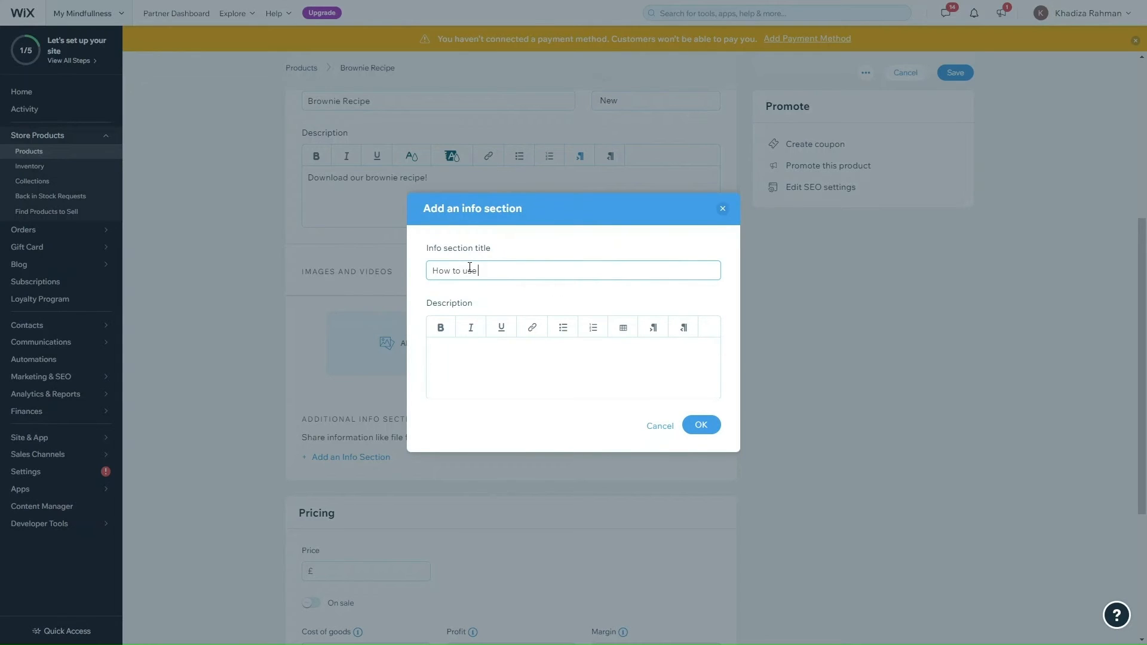
text( product)
click(458, 356)
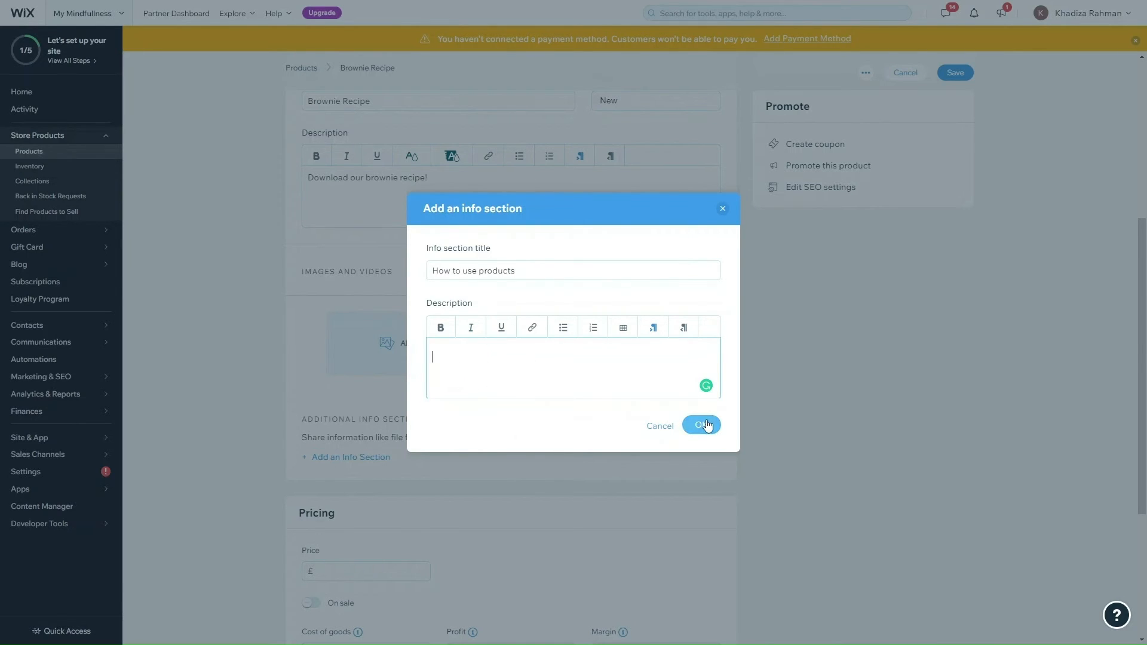
text(Lorem Ipsum)
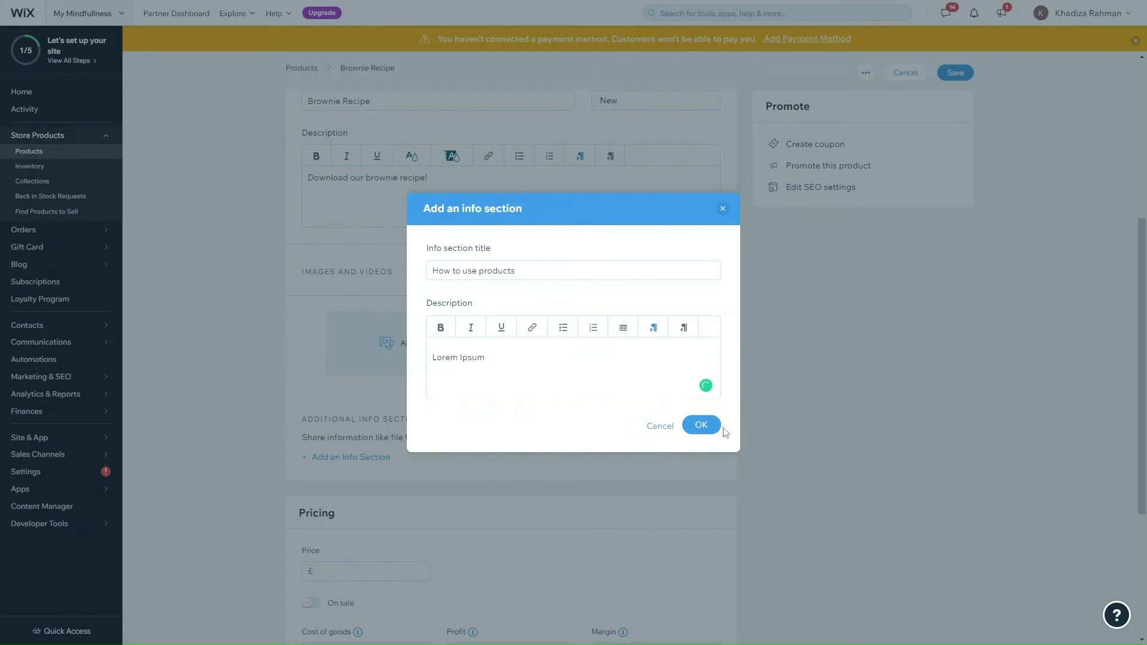
click(703, 428)
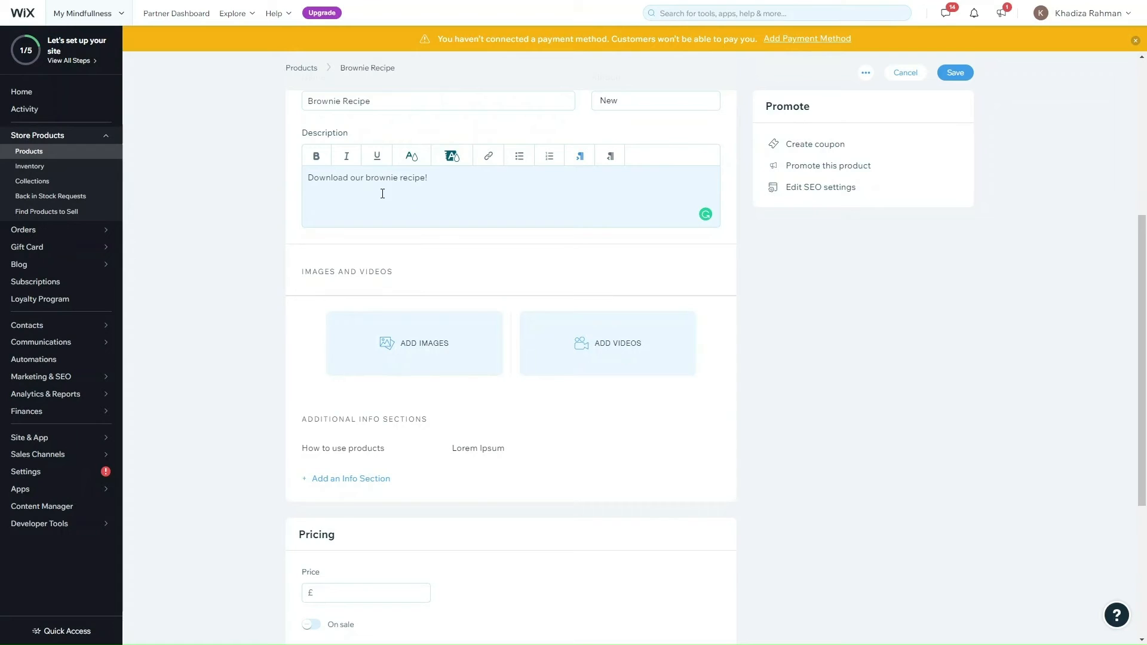
Step: Set the Brownie Recipe's price to £10
scroll(382, 391, down, 5)
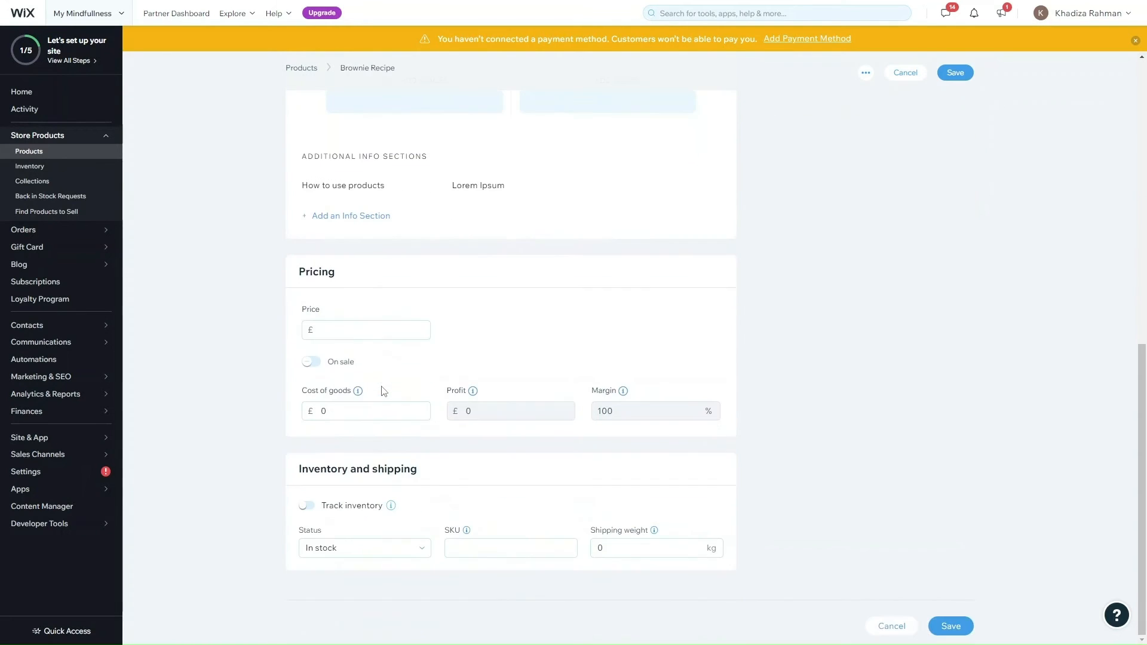
click(343, 332)
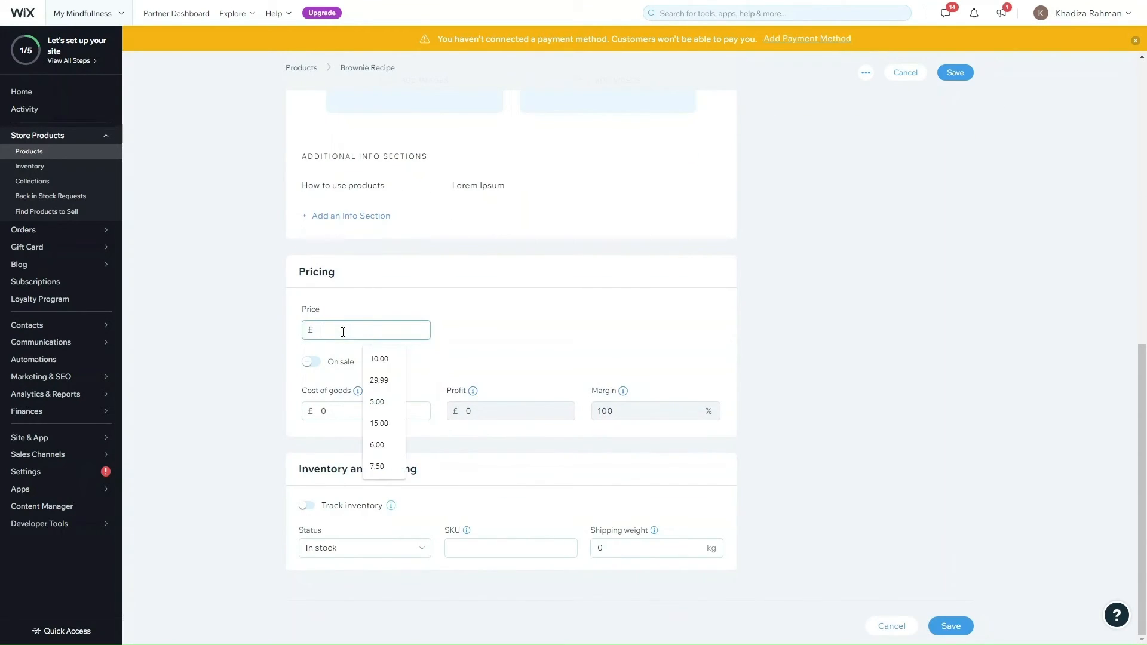
click(379, 359)
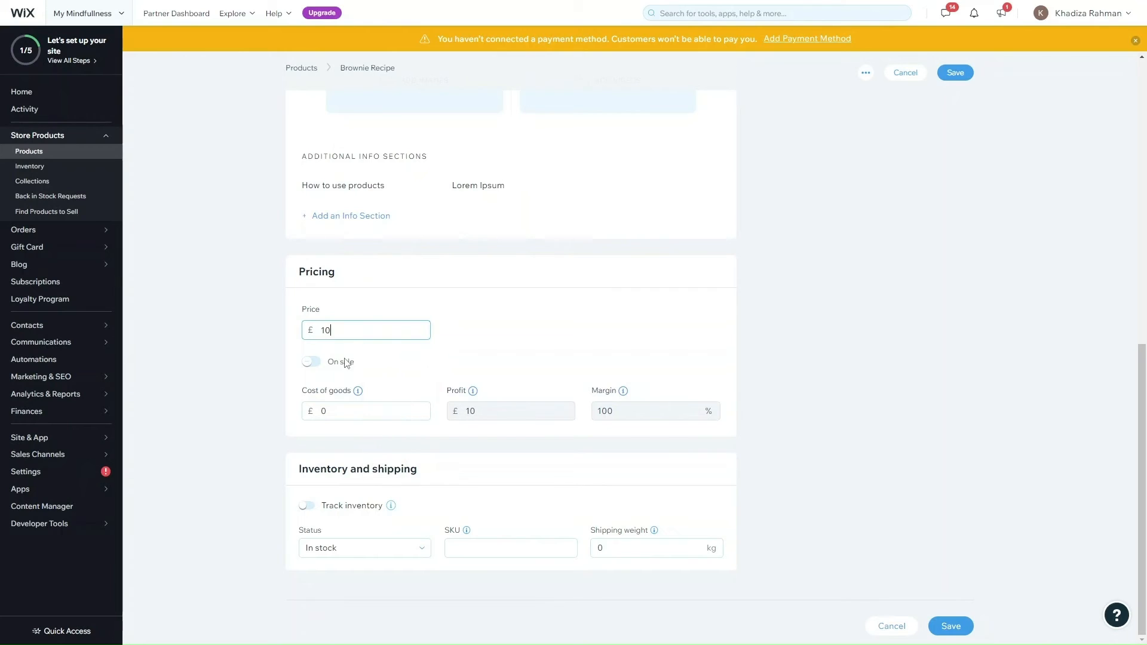
Step: Put the Brownie Recipe on sale with a fixed-amount discount of £5 instead of a percentage
click(309, 363)
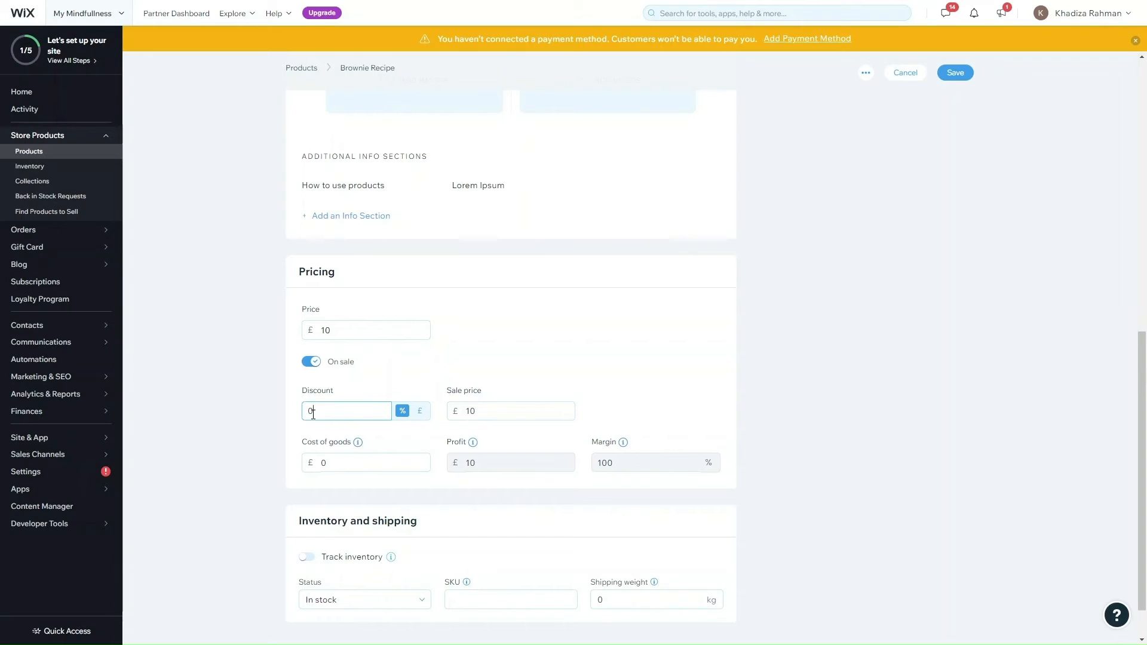
key(BackSpace)
text(5)
click(407, 363)
click(421, 411)
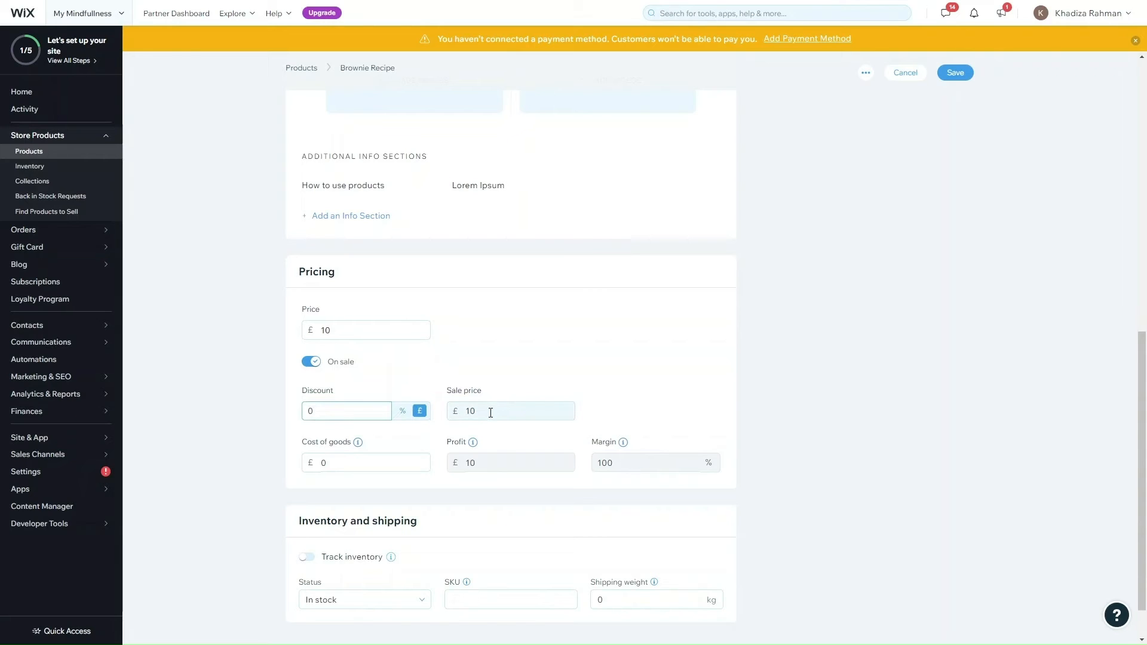
drag(340, 410, 302, 412)
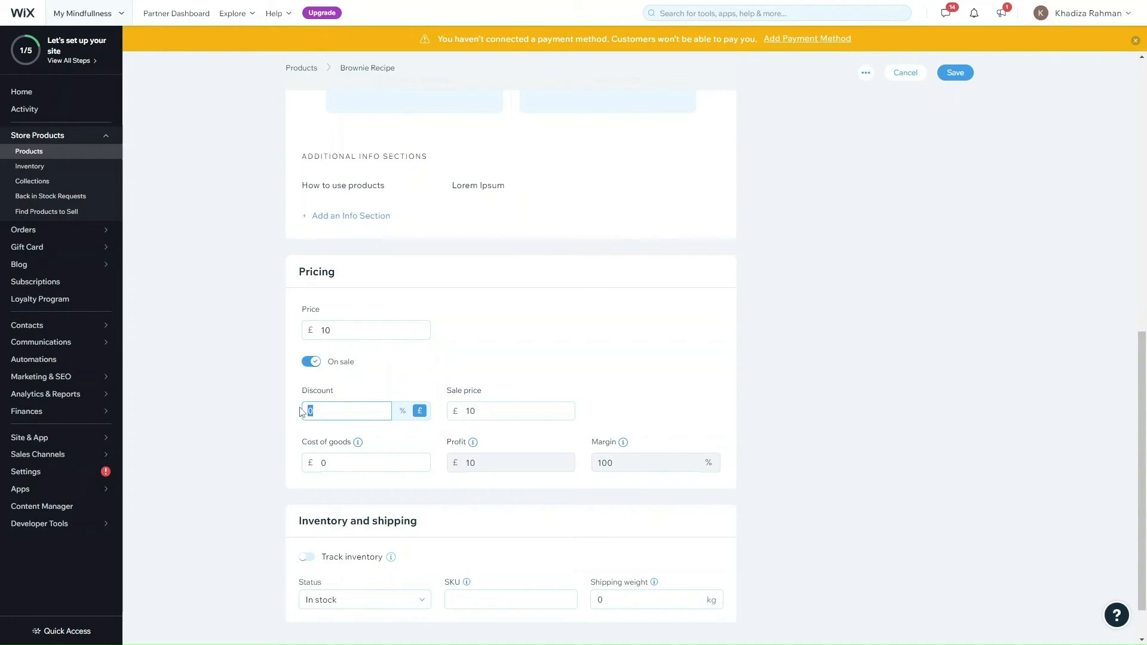
text(5)
click(398, 368)
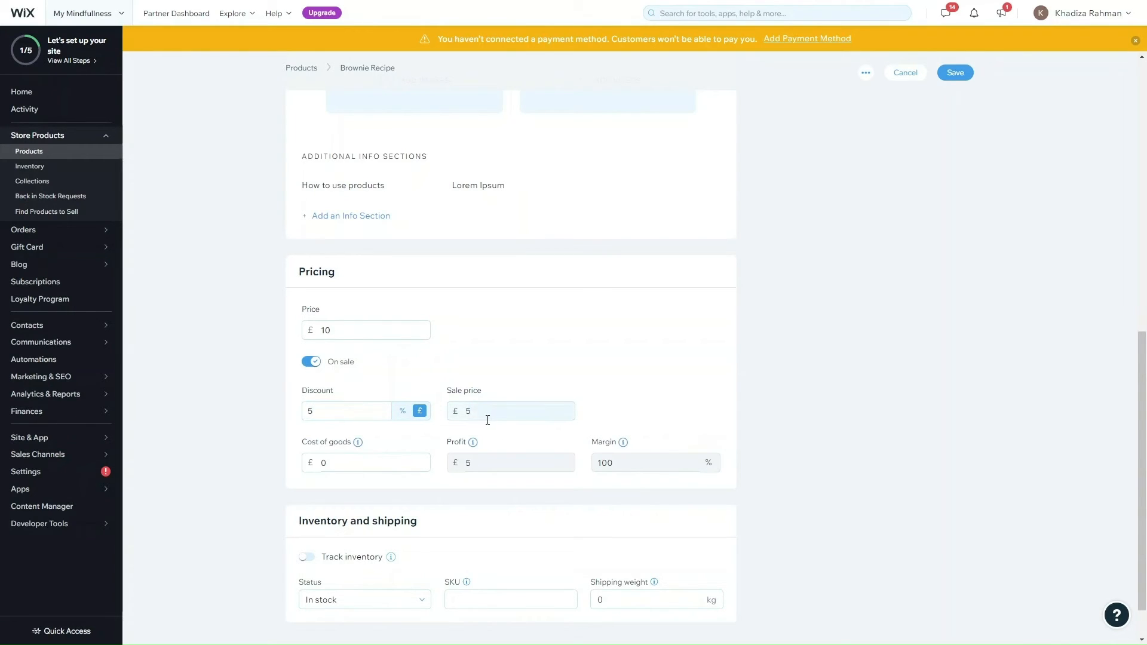
Step: Switch the Brownie Recipe's discount from a fixed amount to a percentage and set it to 25%
click(309, 411)
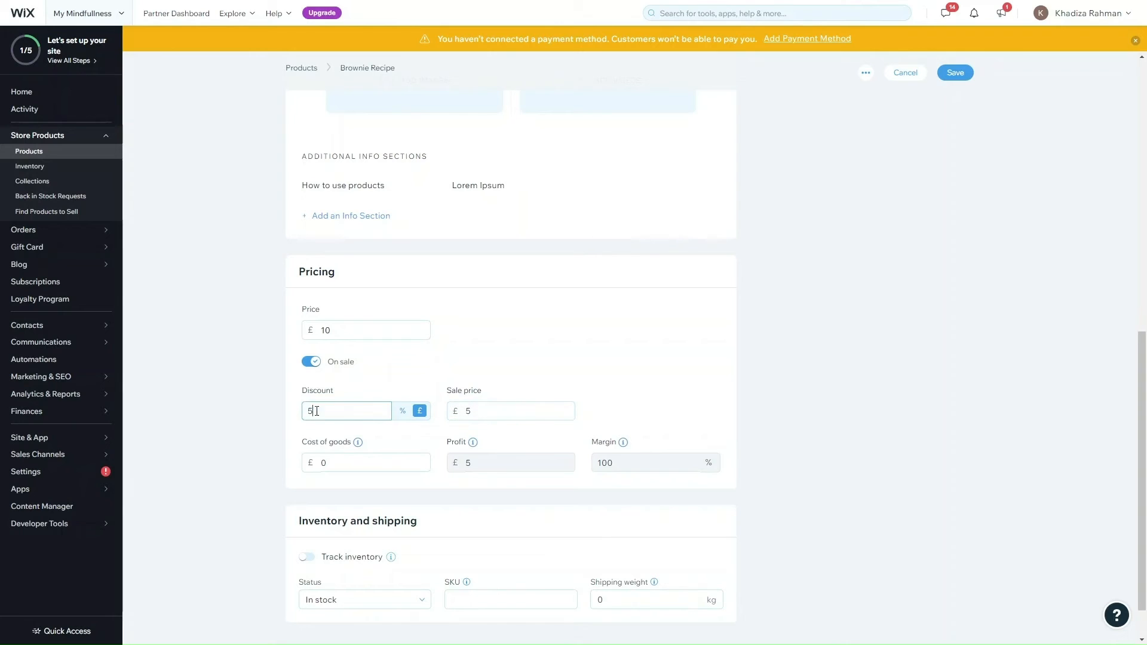
click(402, 411)
drag(348, 418, 244, 417)
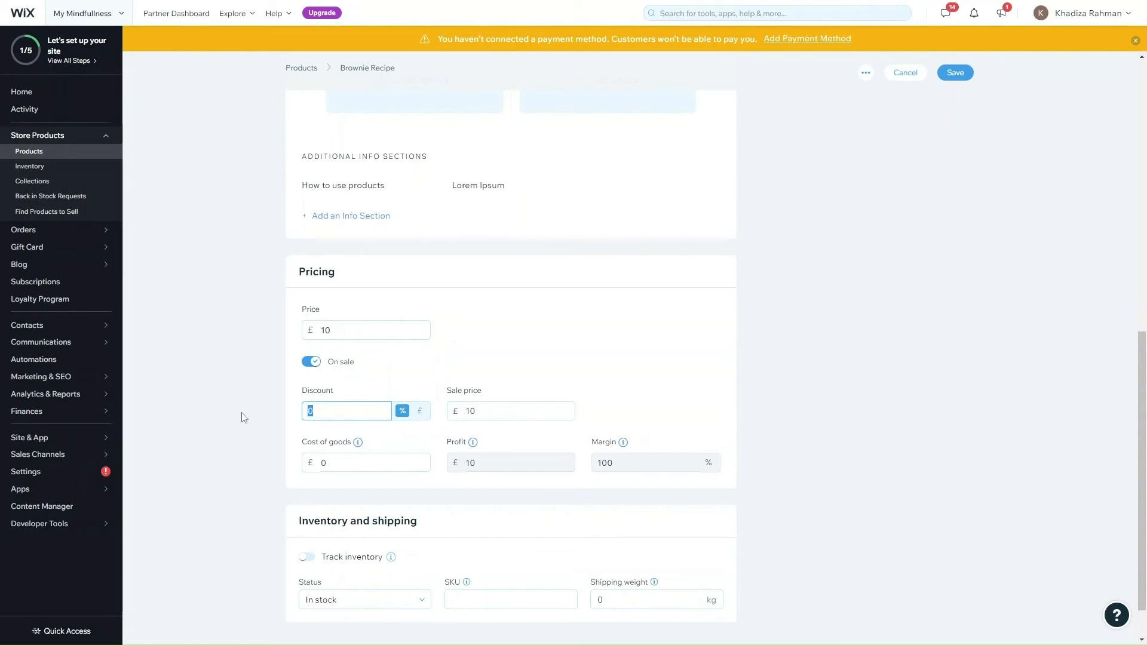
text(55)
click(408, 389)
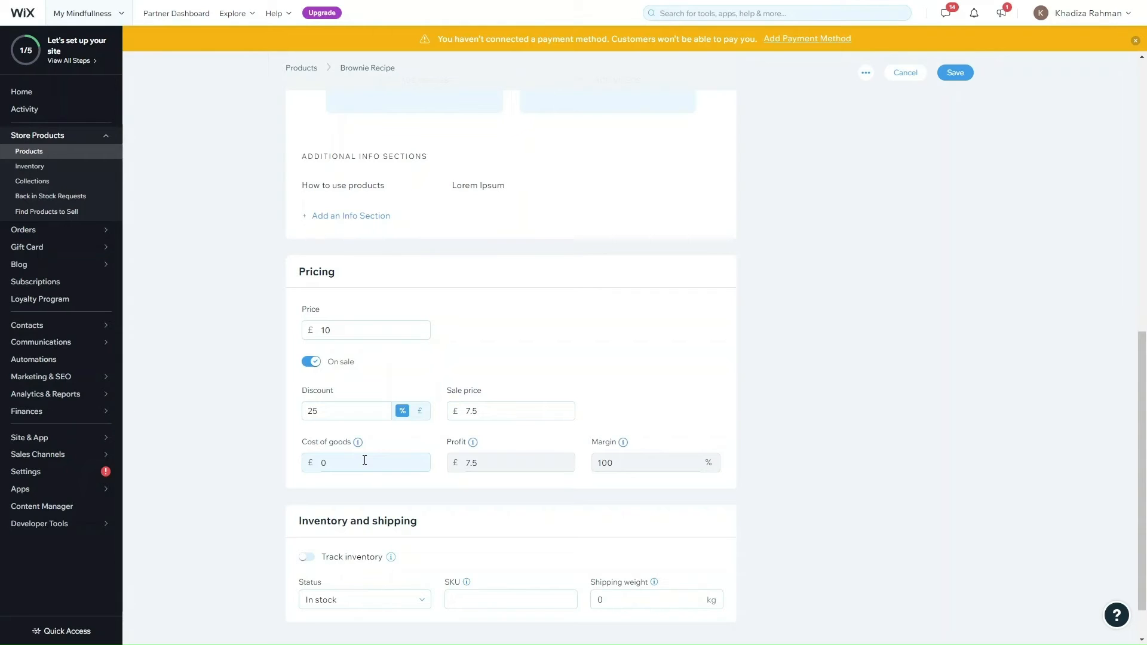
Step: Take the Brownie Recipe off sale and set its cost of goods to £2
click(315, 365)
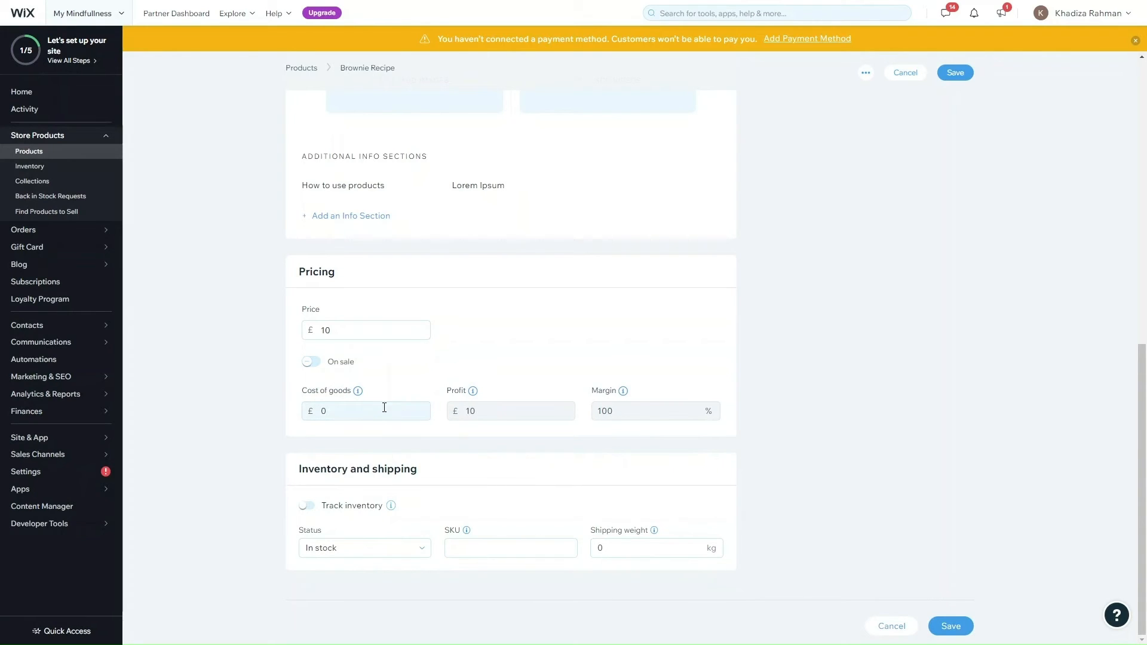
drag(352, 409, 322, 407)
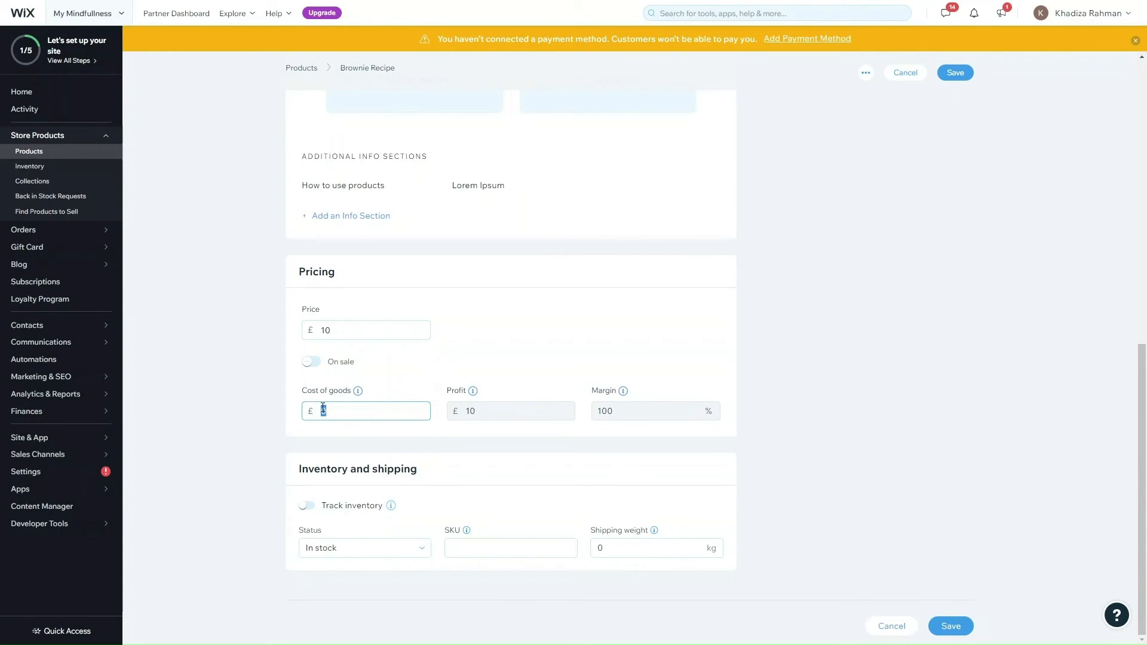
text(2)
click(427, 393)
Step: Turn on inventory tracking for the Brownie Recipe and set the inventory to 50
scroll(512, 340, up, 4)
scroll(504, 300, down, 4)
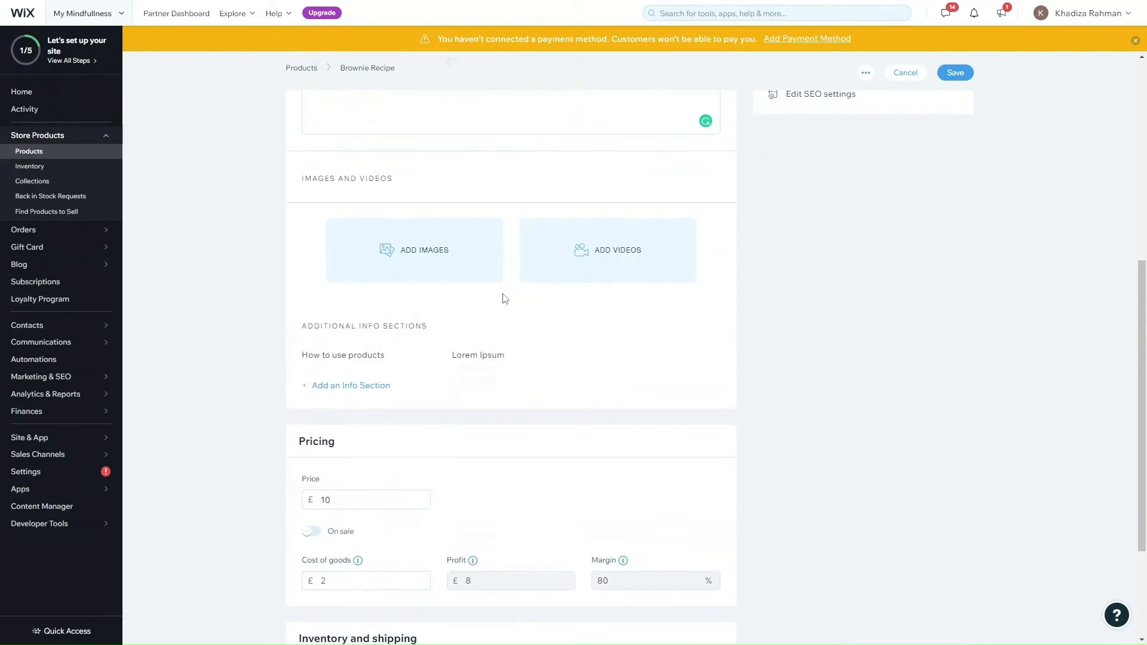
mouse_move(333, 389)
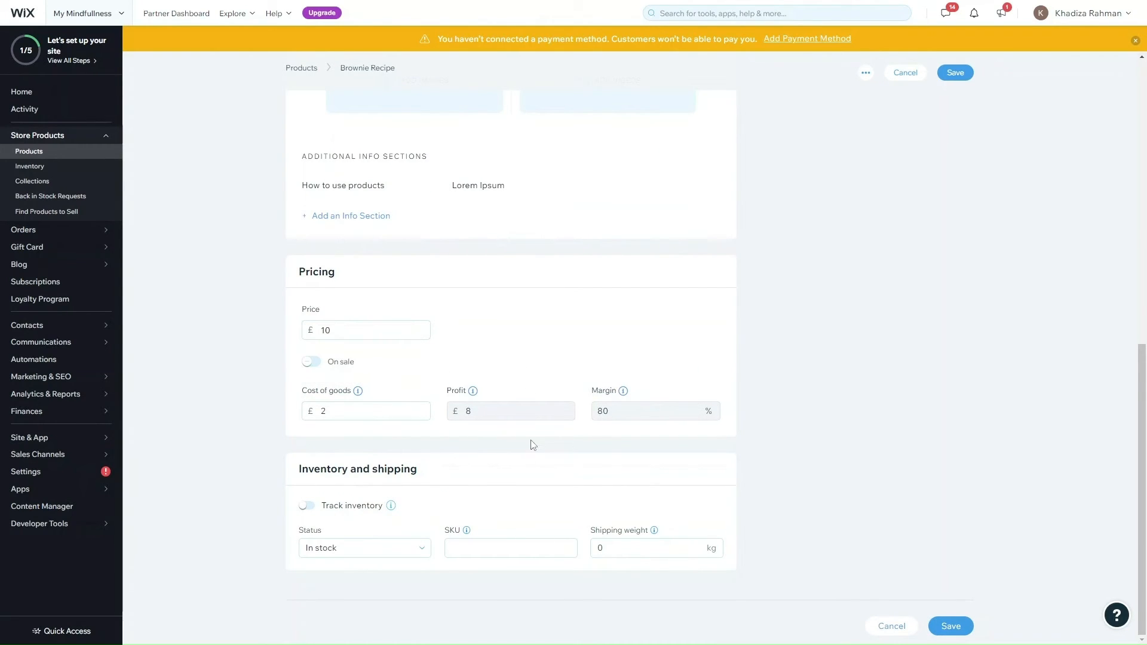
click(306, 506)
click(307, 506)
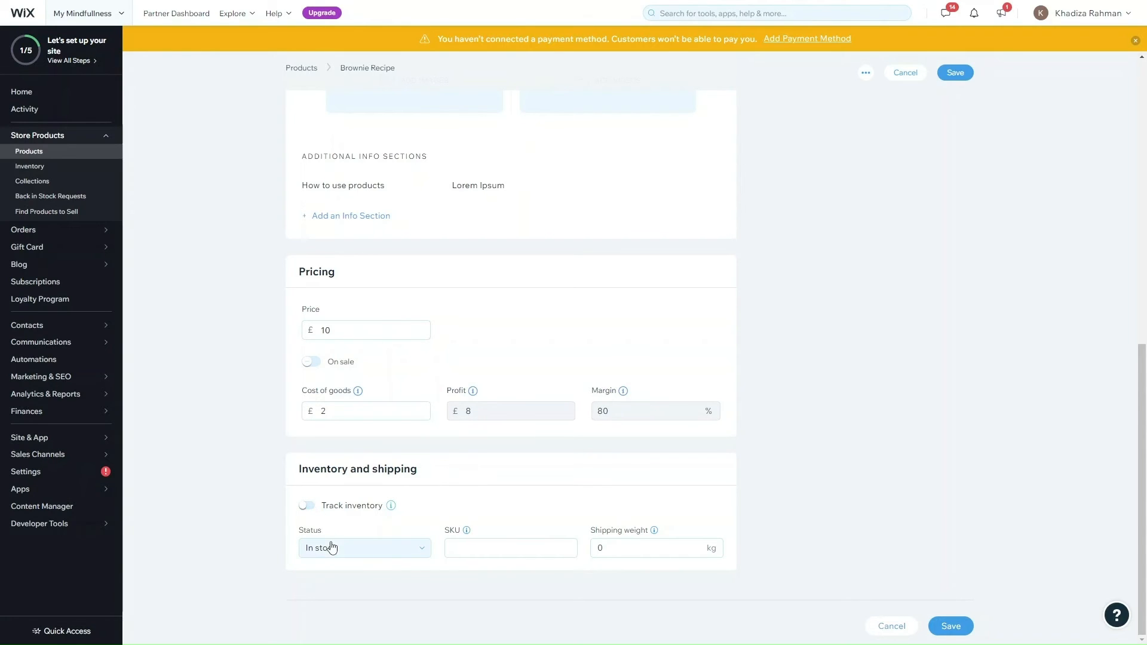
click(307, 507)
click(320, 546)
text(50)
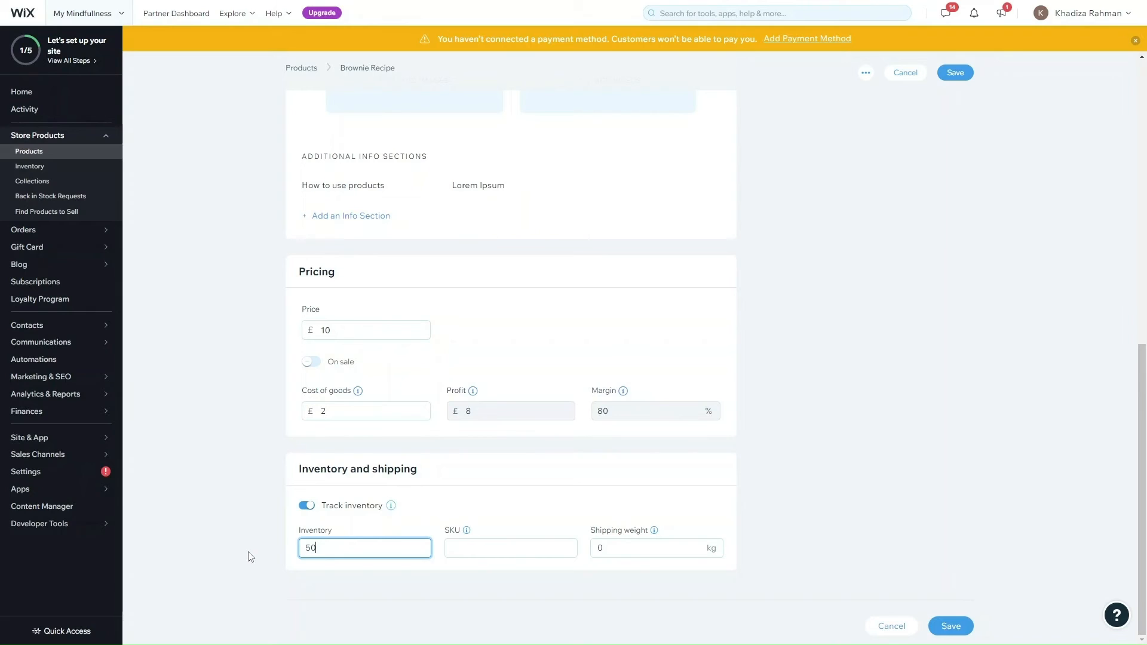
click(250, 557)
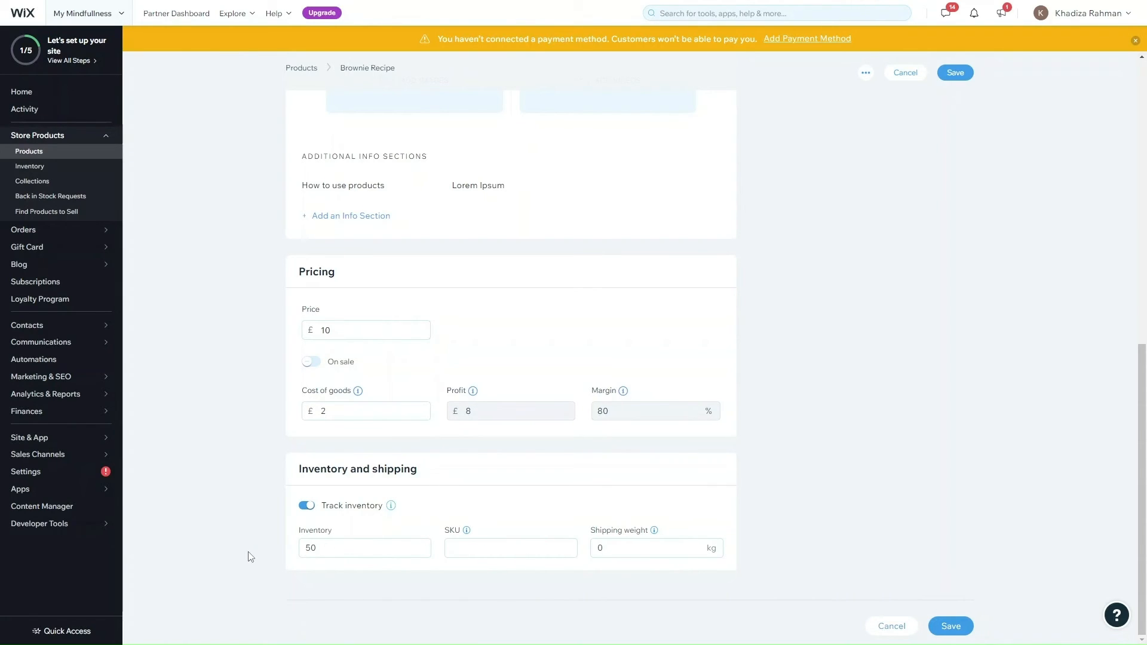
scroll(283, 481, up, 10)
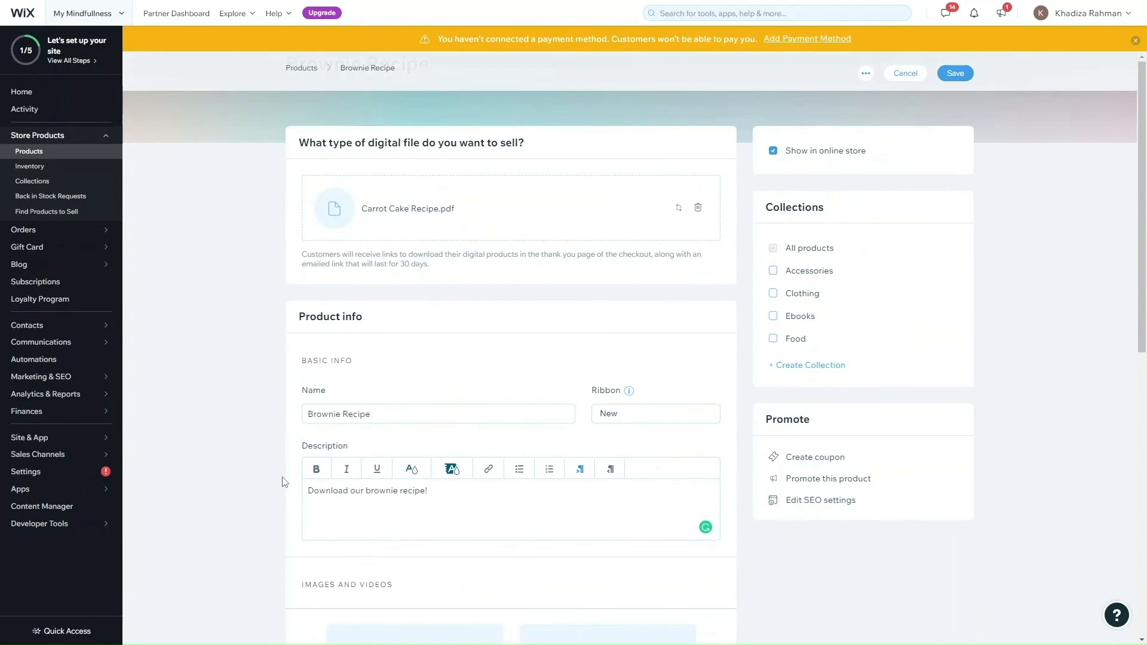
scroll(283, 481, down, 10)
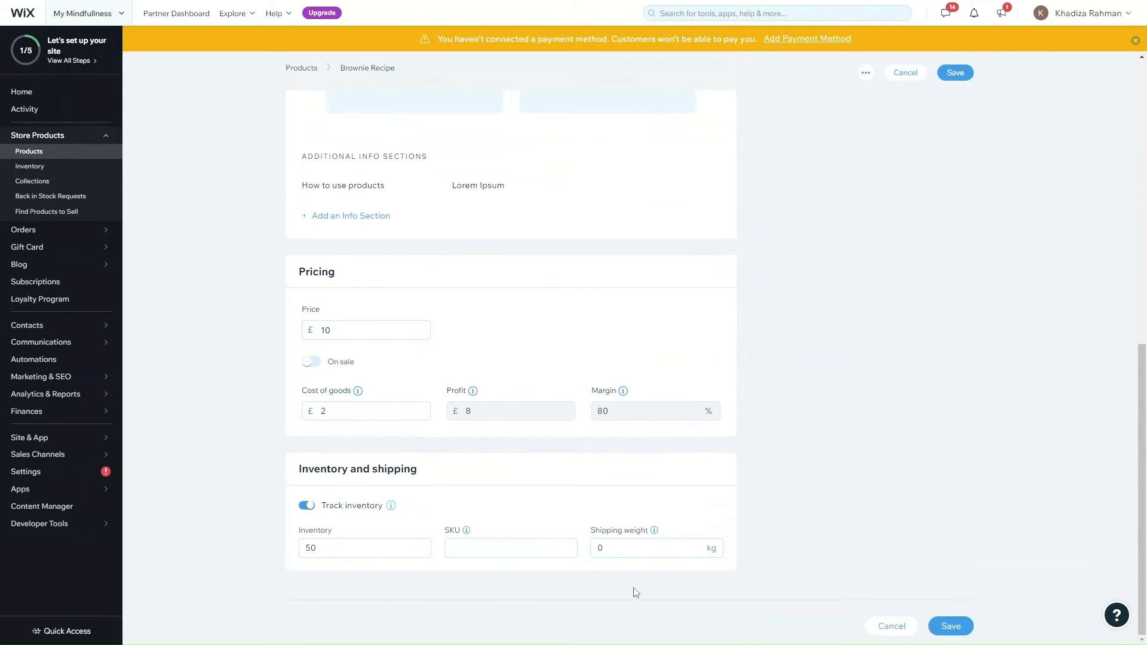
scroll(653, 519, up, 10)
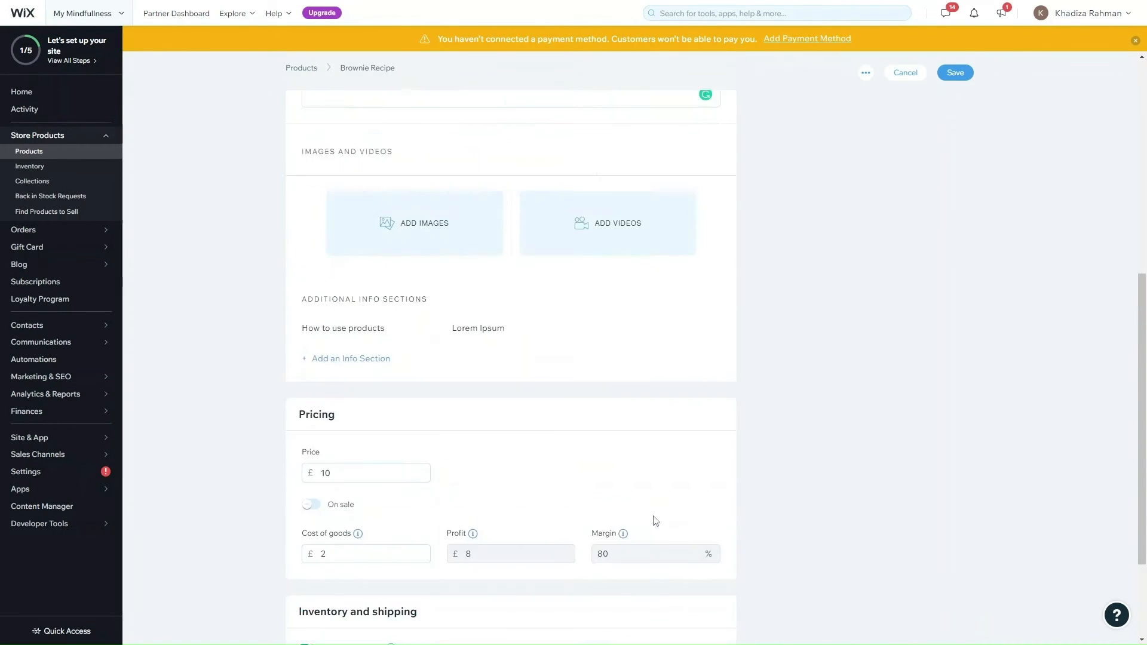
scroll(654, 517, down, 10)
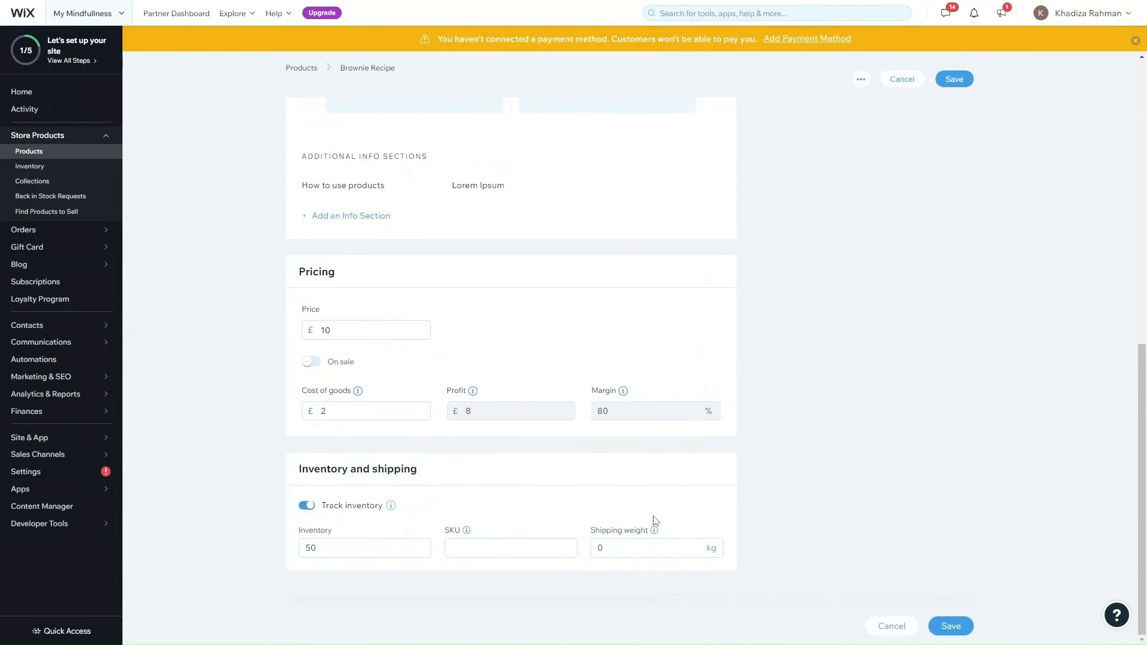
Step: Assign the Brownie Recipe to the Ebooks collection and to a new collection named "Downloadable"
scroll(652, 519, up, 10)
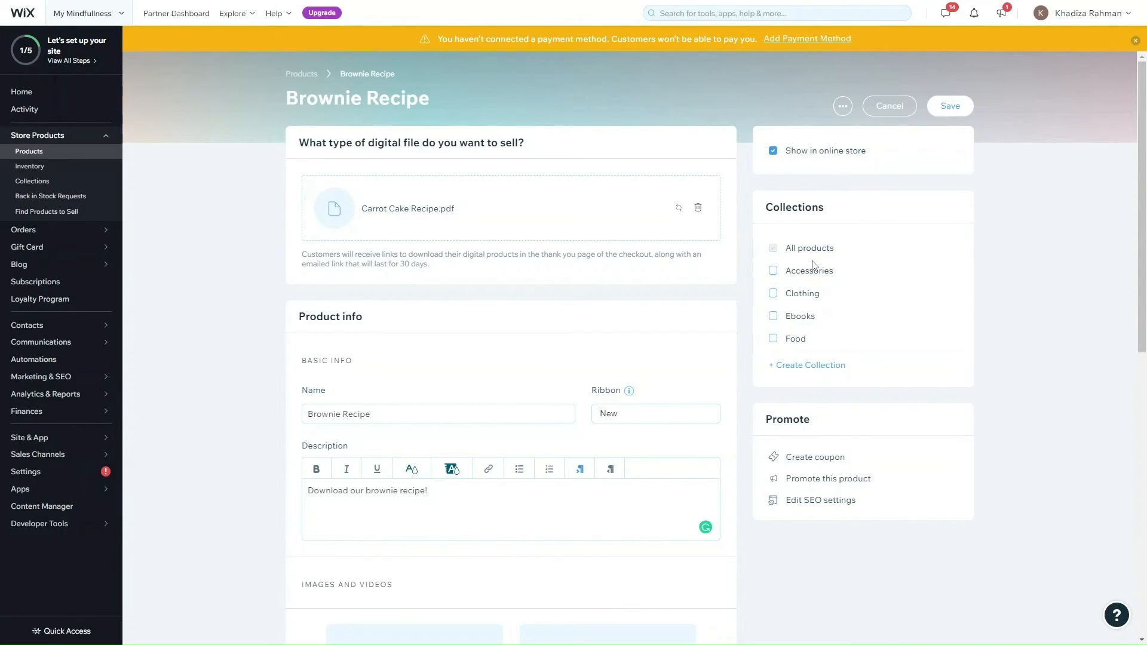
click(796, 318)
click(814, 367)
text(Downloadabl)
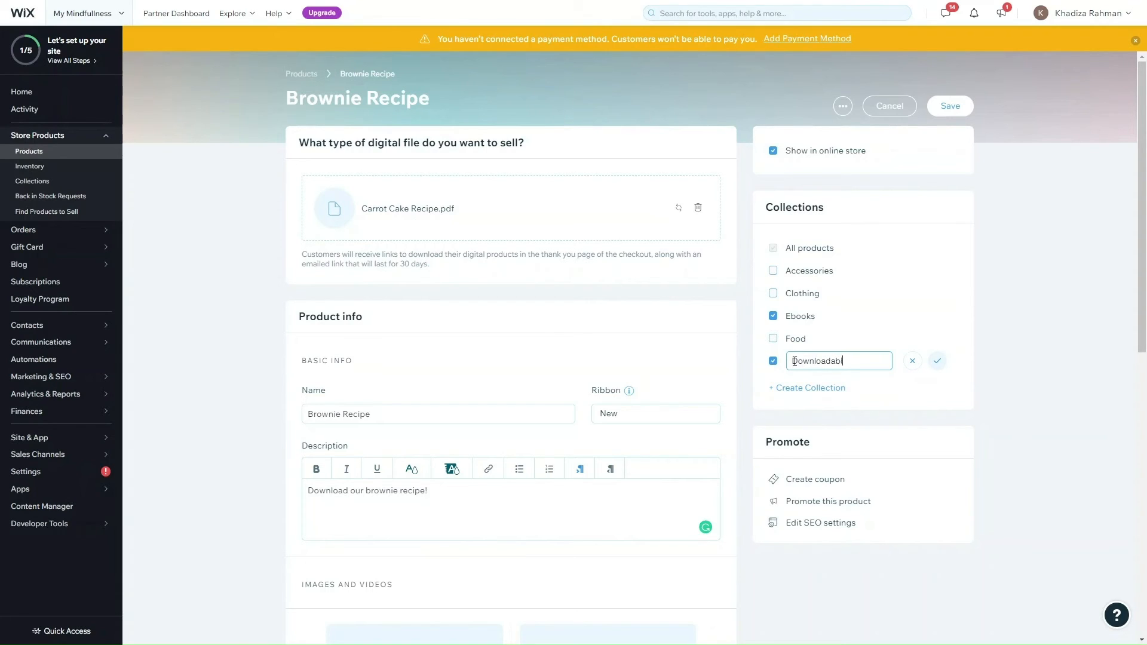
text(es)
right_click(843, 361)
click(934, 371)
click(935, 362)
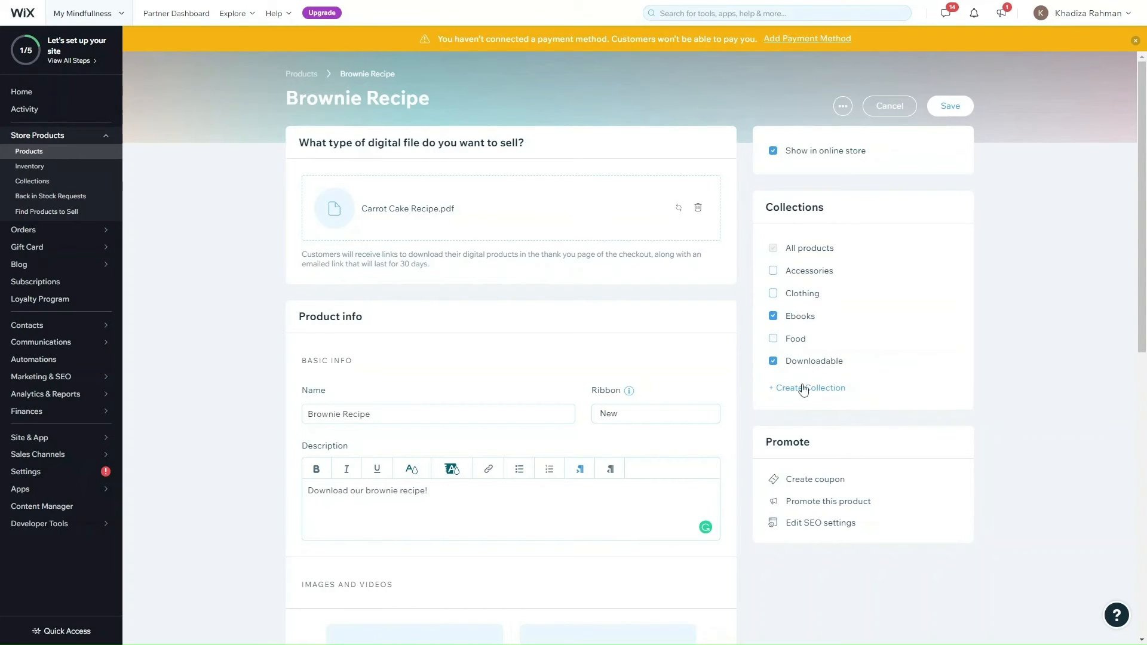
Step: Include the Brownie Recipe in the Food collection, keep it shown in the online store, and save the product
click(800, 340)
click(802, 157)
click(822, 153)
click(949, 105)
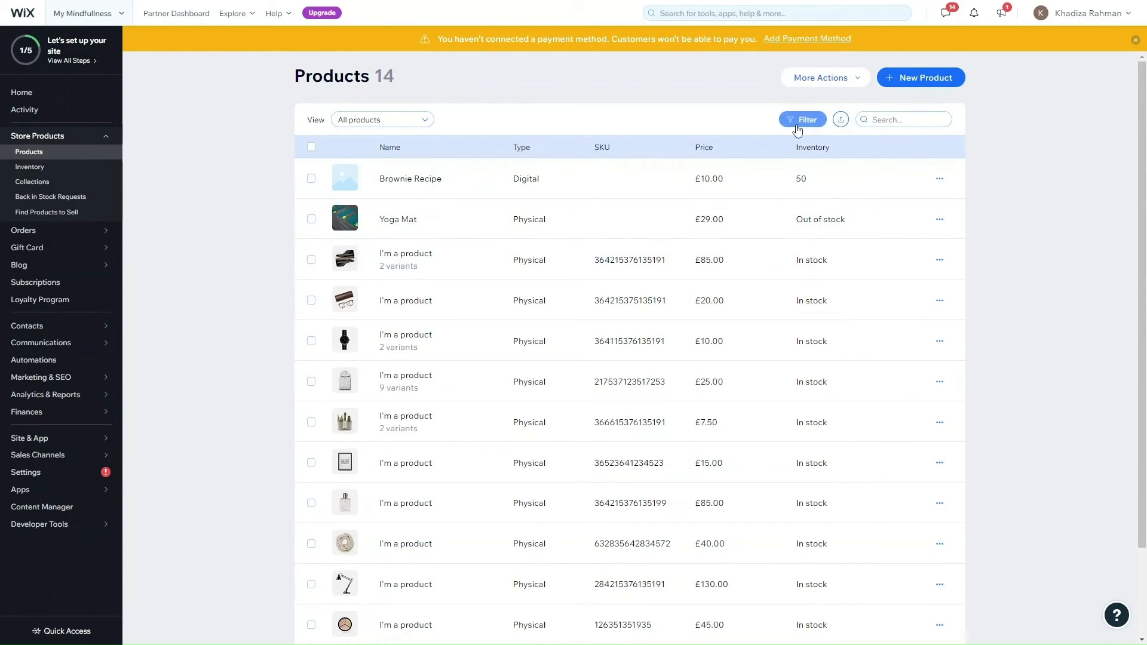
Step: Filter the store's product list by the Digital product type
scroll(597, 422, down, 3)
scroll(597, 422, up, 3)
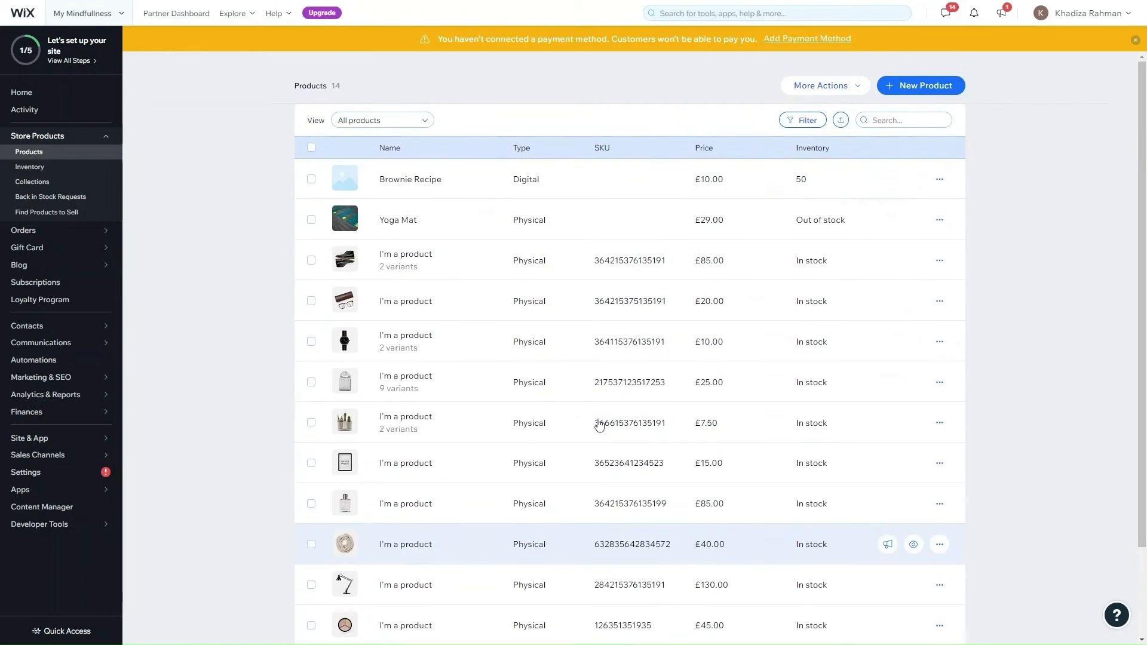
click(793, 126)
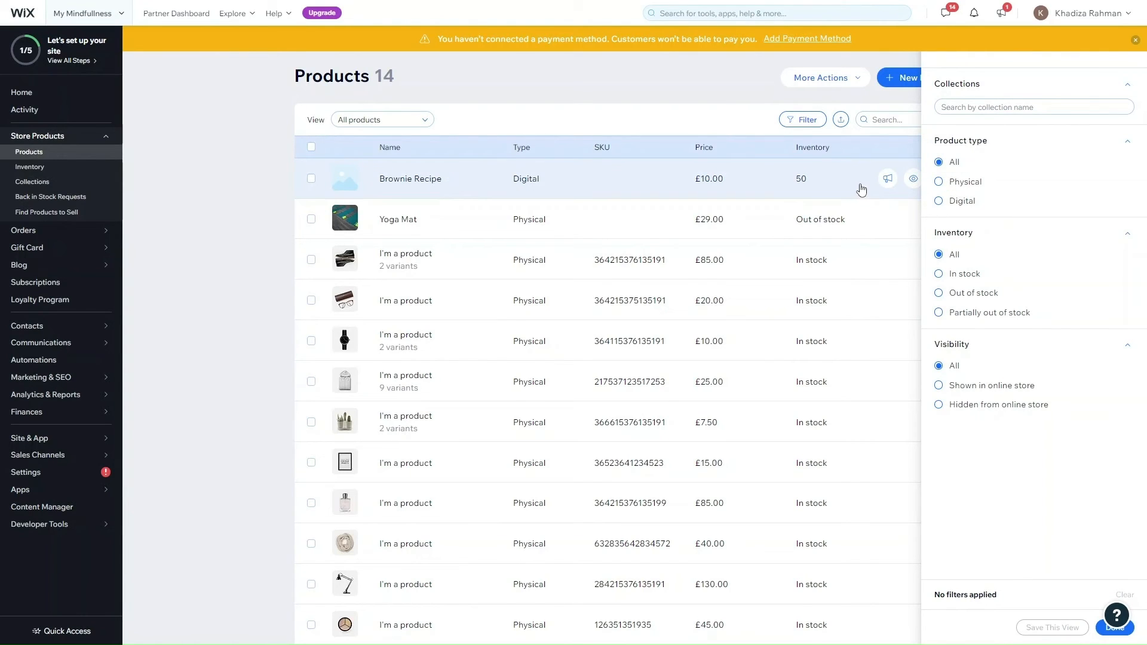
click(956, 204)
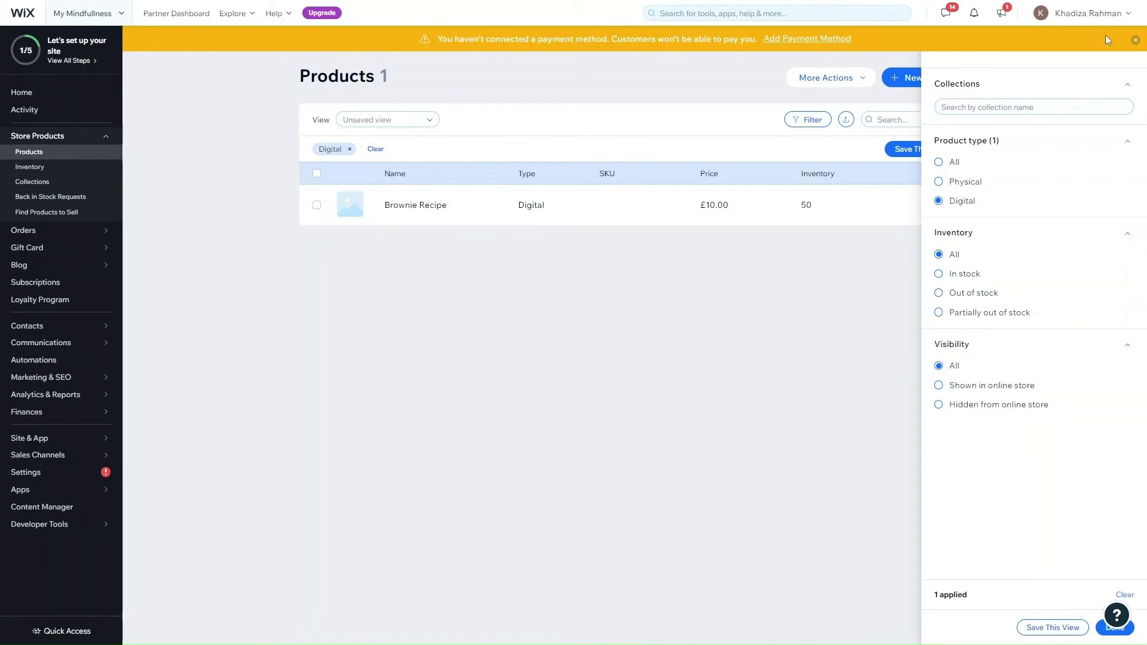
click(1135, 40)
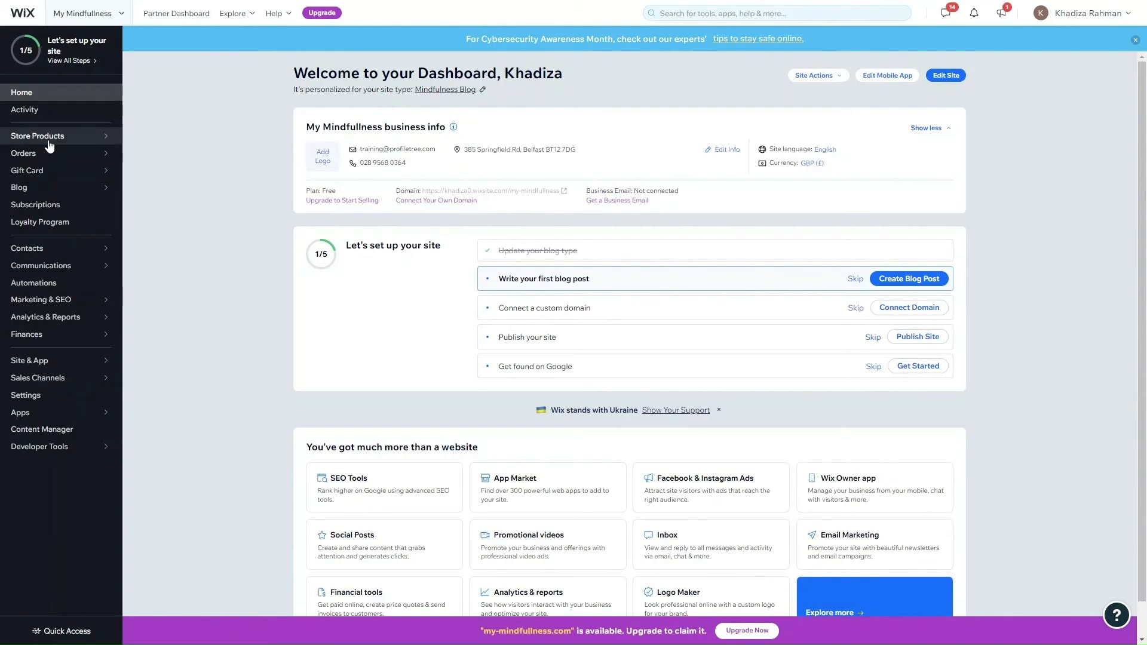
Step: Open the store's Collections page and dismiss the tip on the All products collection
mouse_move(48, 146)
click(154, 135)
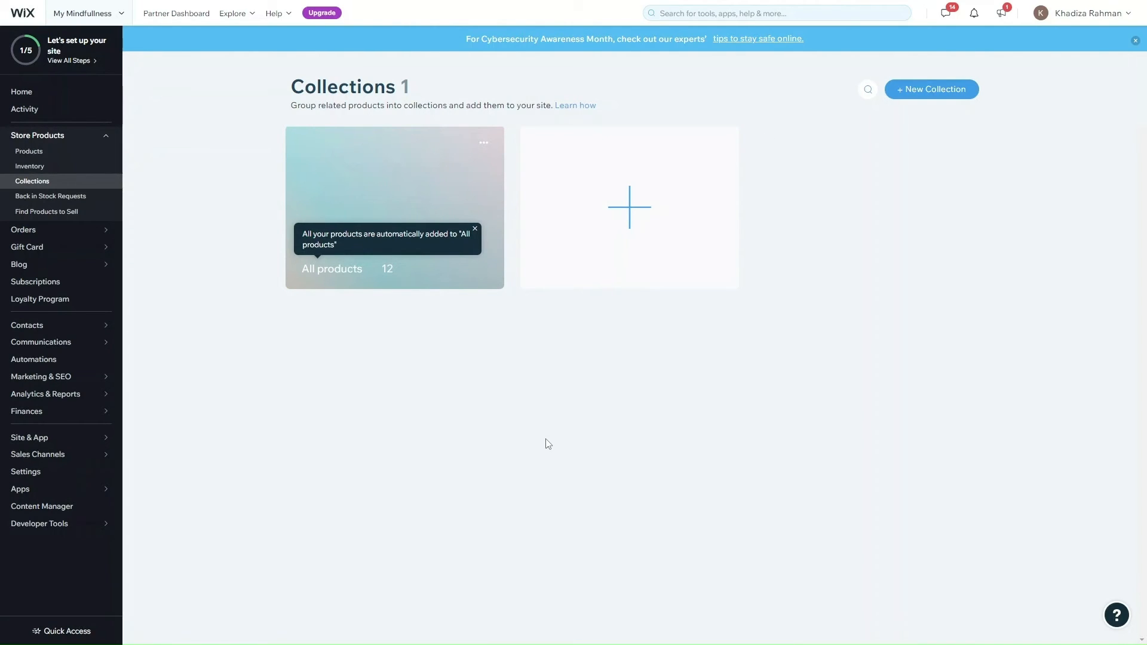
click(474, 229)
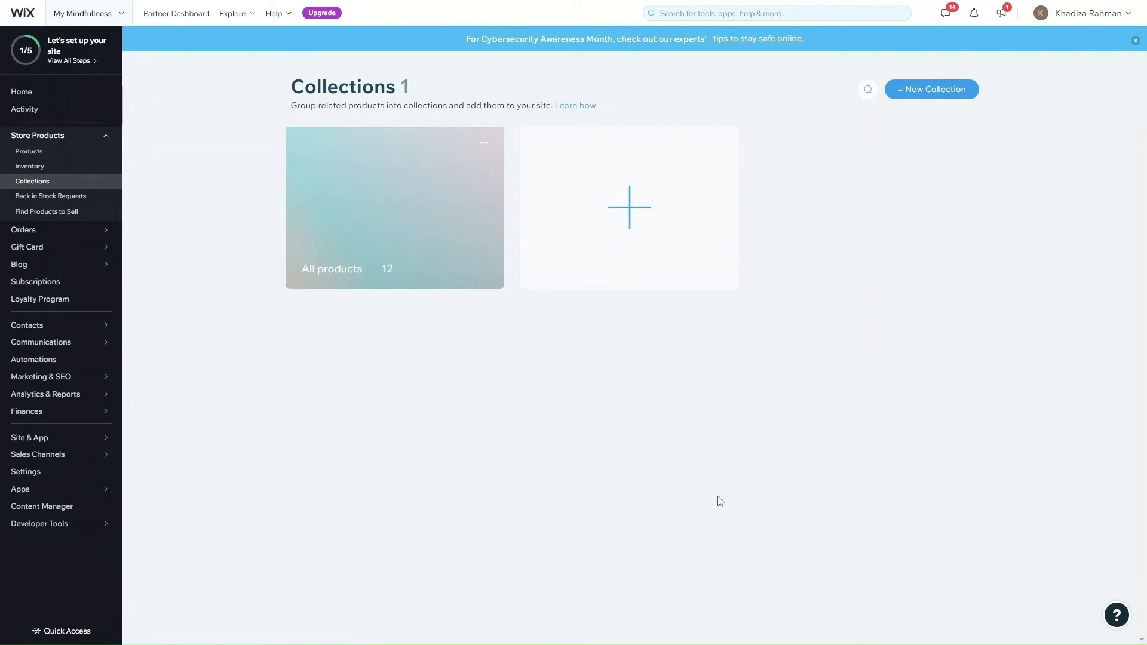
click(869, 91)
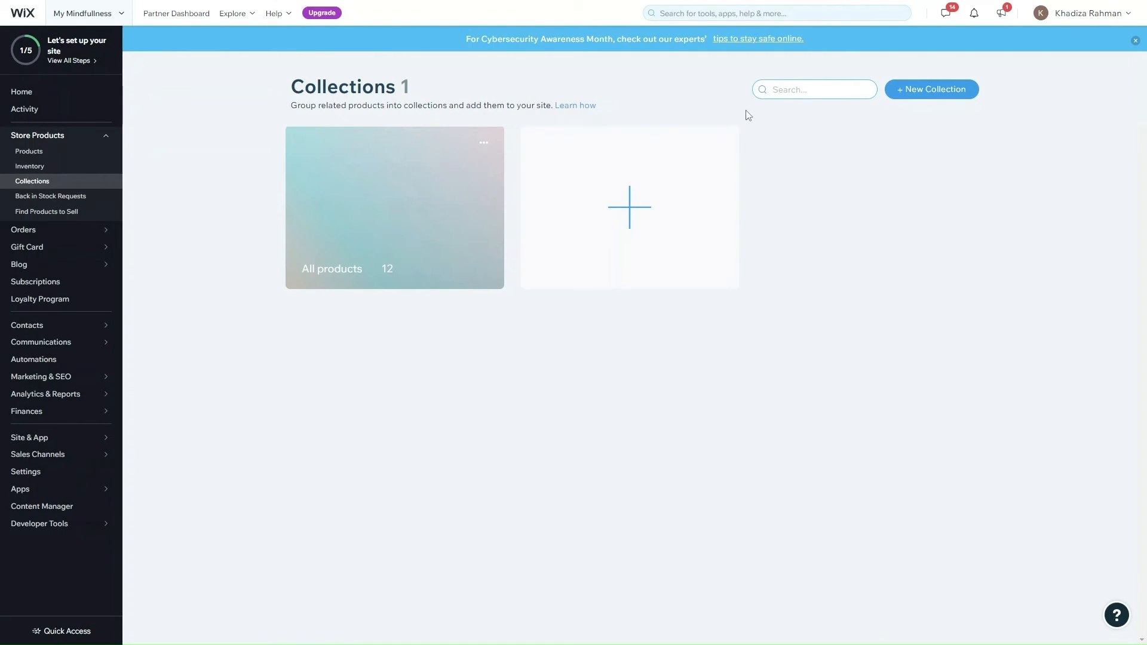
click(683, 430)
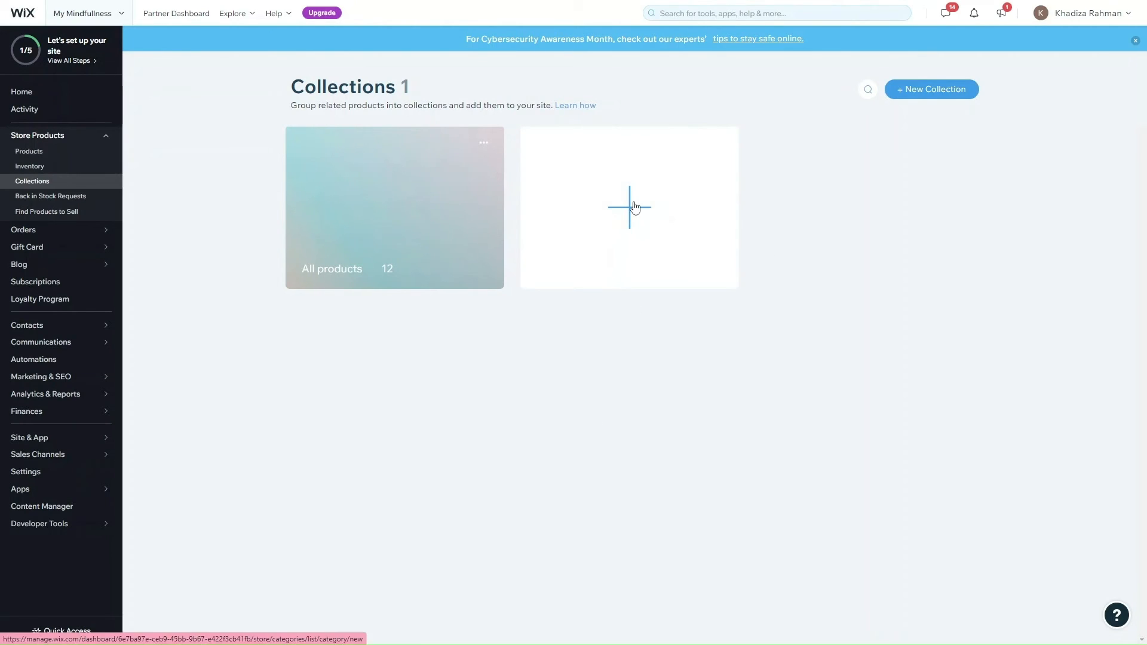
Step: Start a new store collection and name it "Clothing"
click(587, 280)
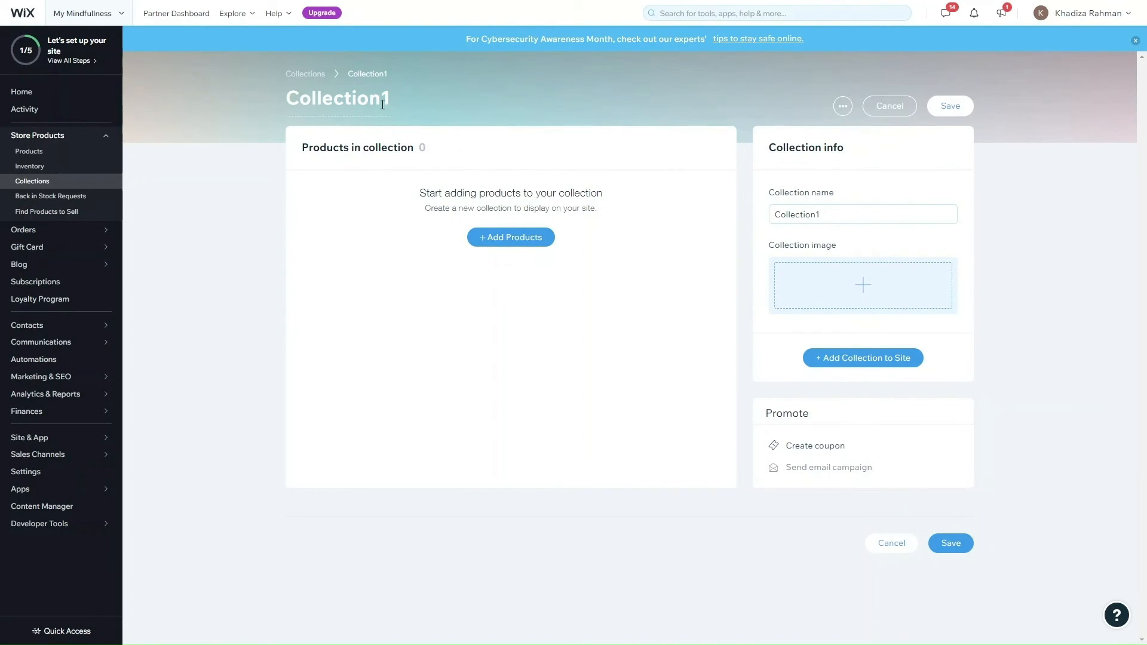
click(351, 100)
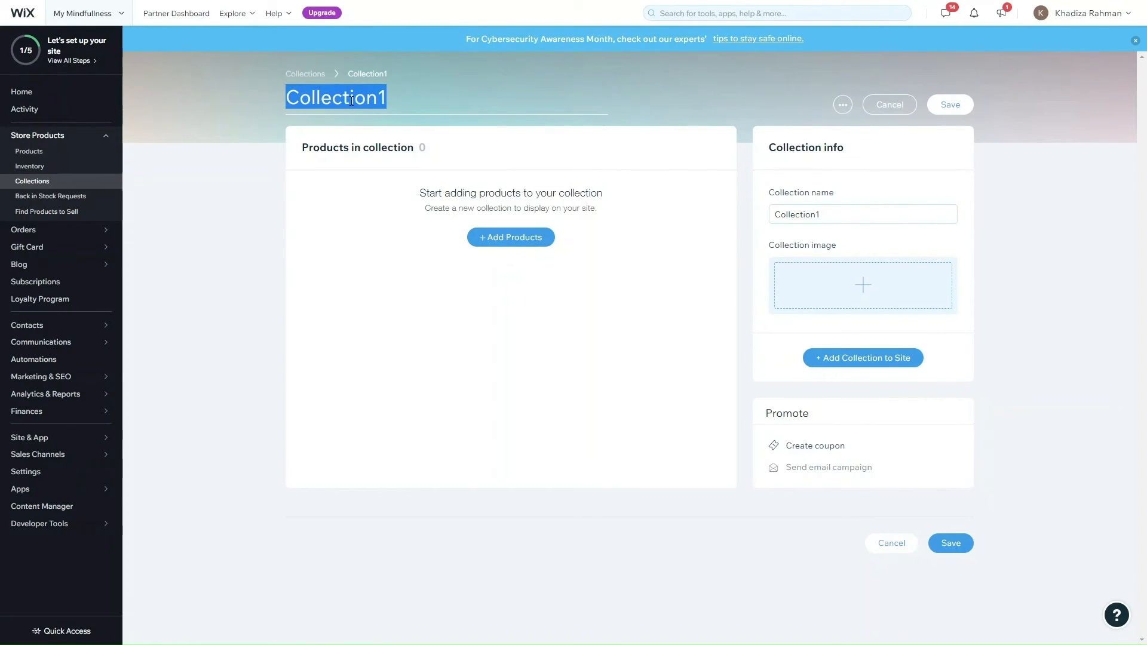
text(Clothing)
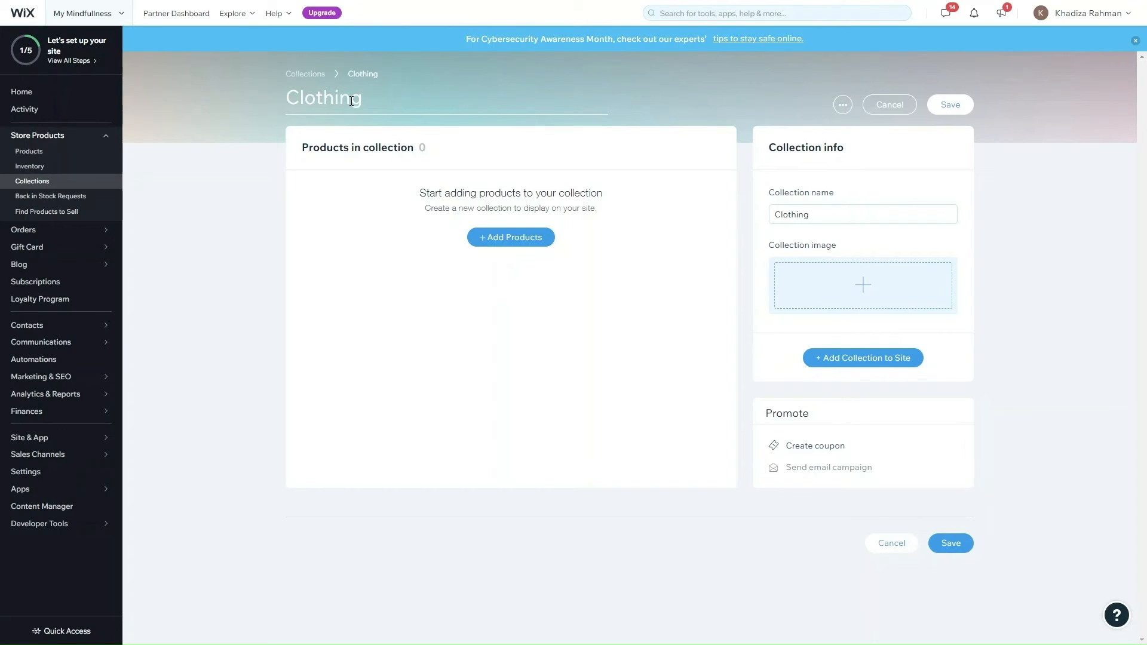
click(392, 203)
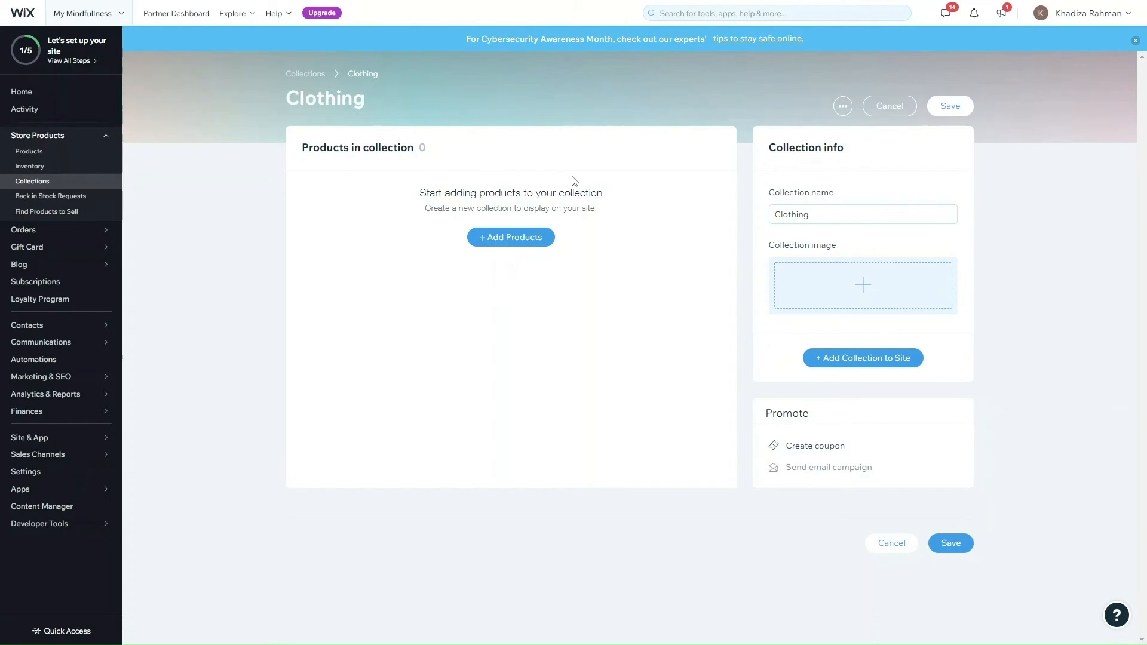
Step: Add the boots, black watch, knitted scarf and grey backpack products to the Clothing collection
click(522, 244)
click(519, 272)
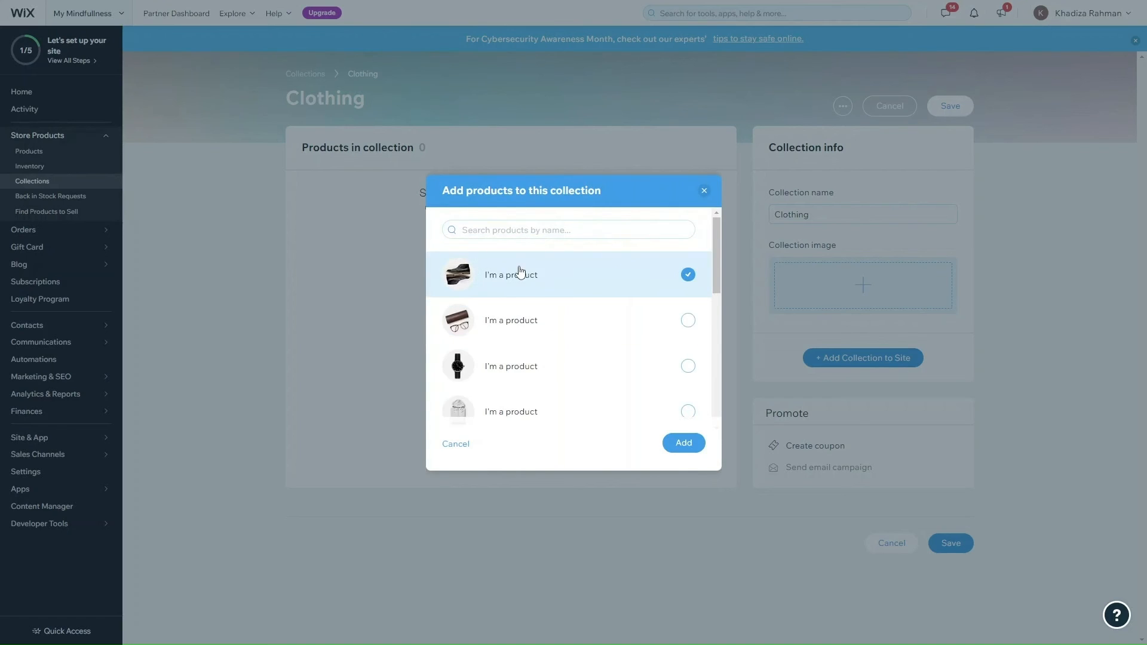
click(530, 365)
scroll(530, 366, down, 5)
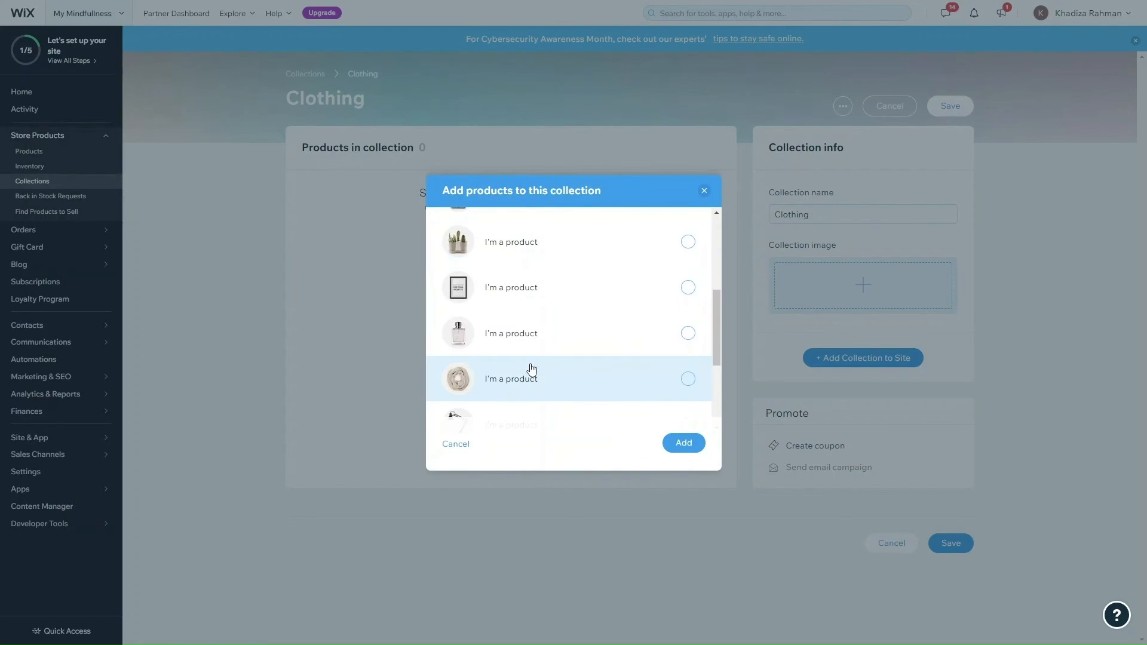
right_click(529, 364)
click(530, 366)
scroll(543, 335, down, 3)
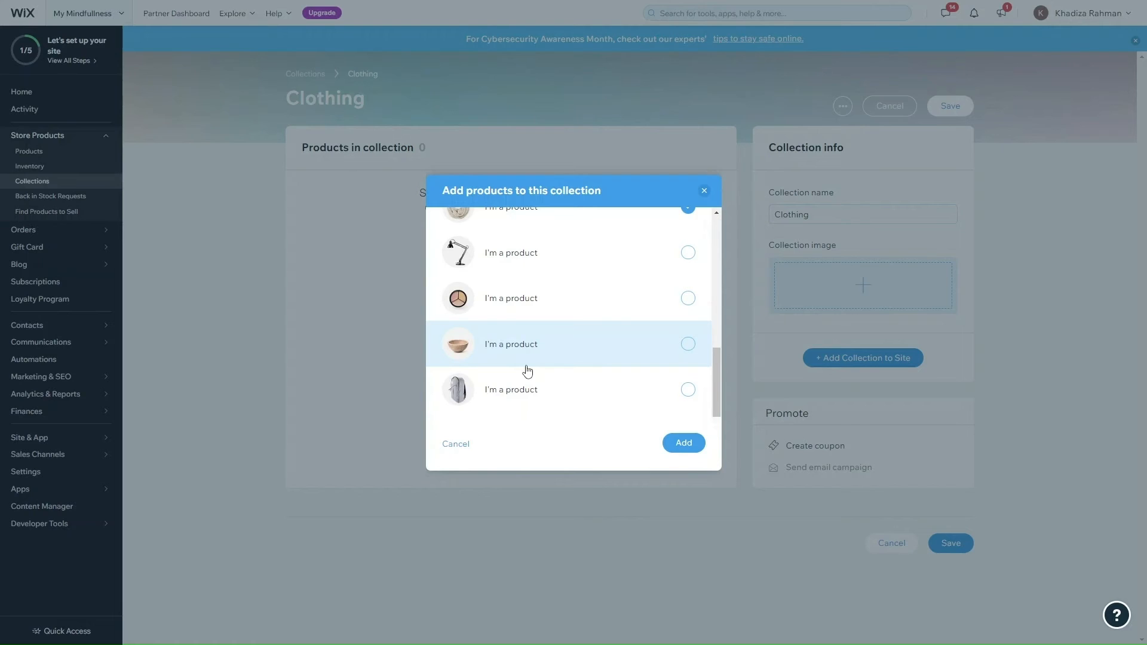
click(525, 386)
scroll(597, 346, up, 3)
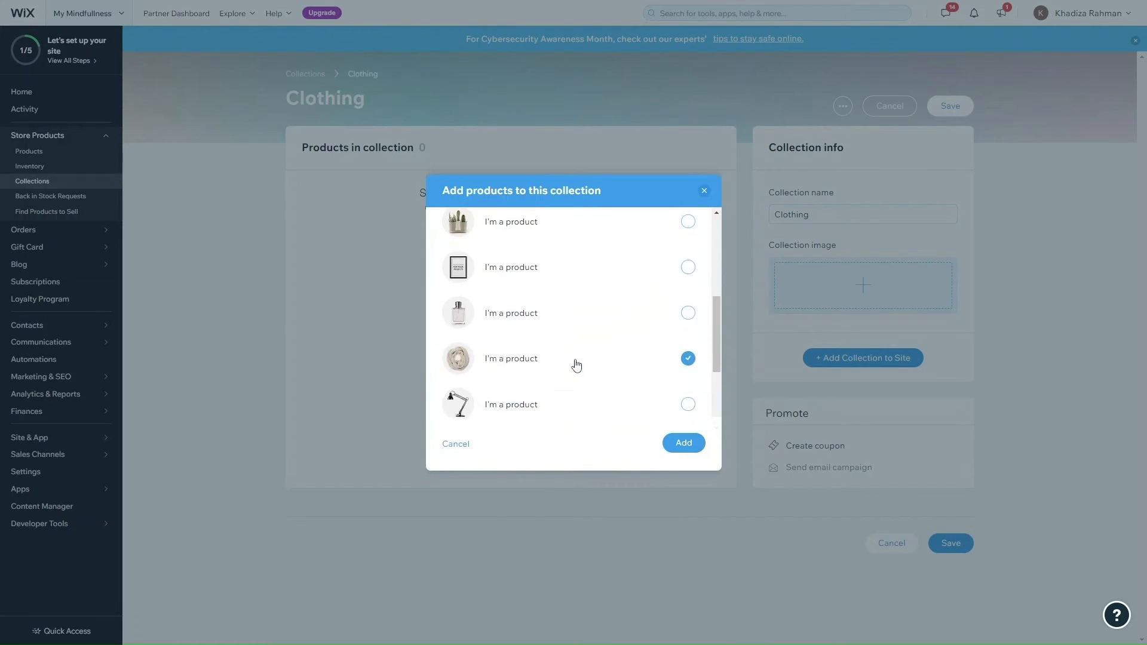
click(667, 444)
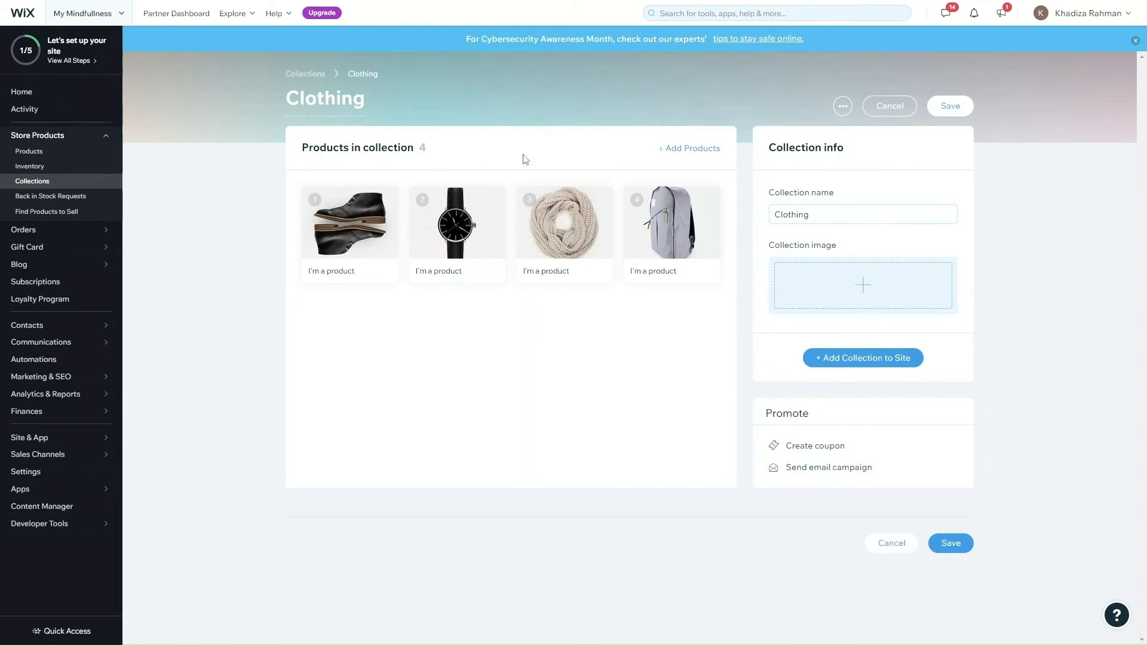
Step: Save the Clothing collection and dismiss the prompt about adding it to the site
right_click(310, 76)
click(331, 84)
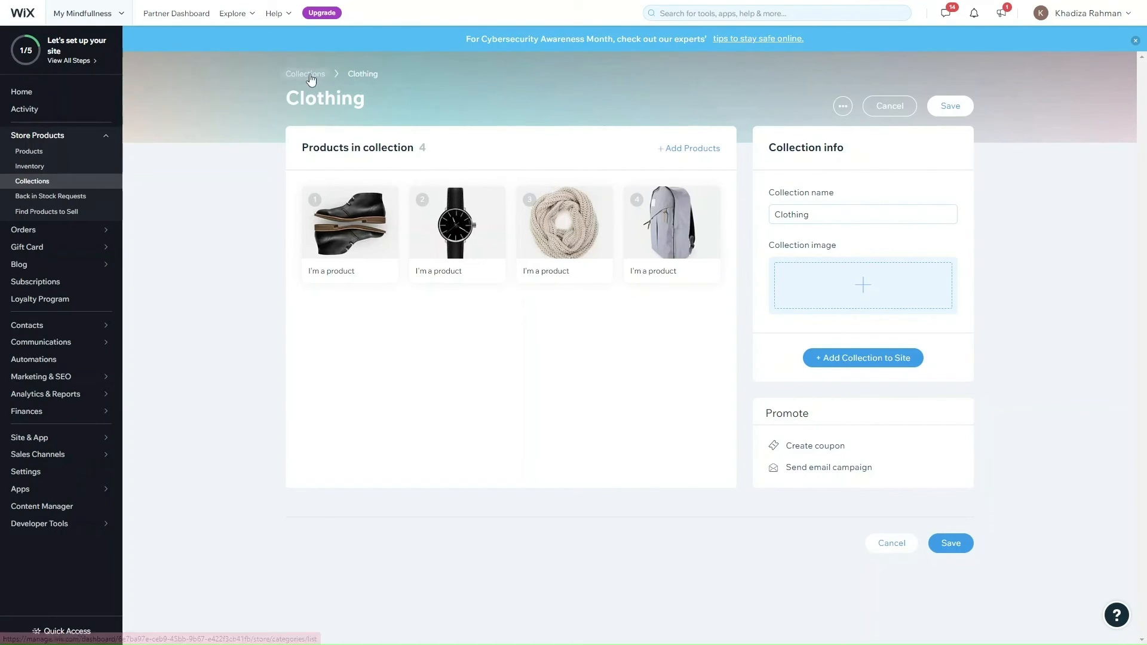
click(950, 107)
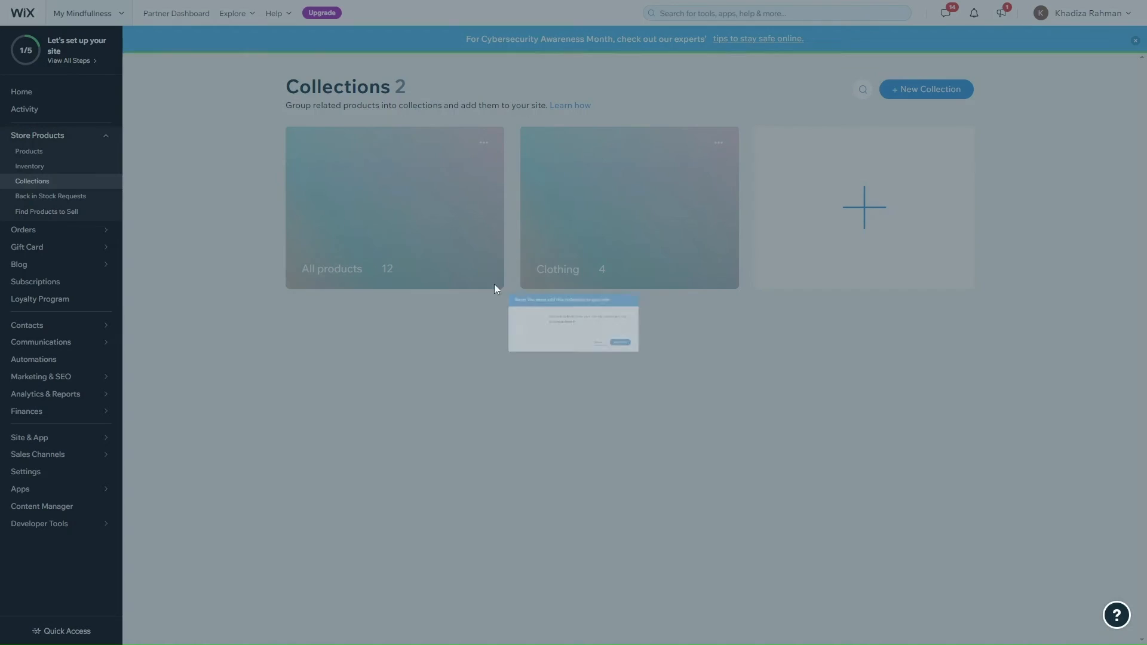
click(721, 264)
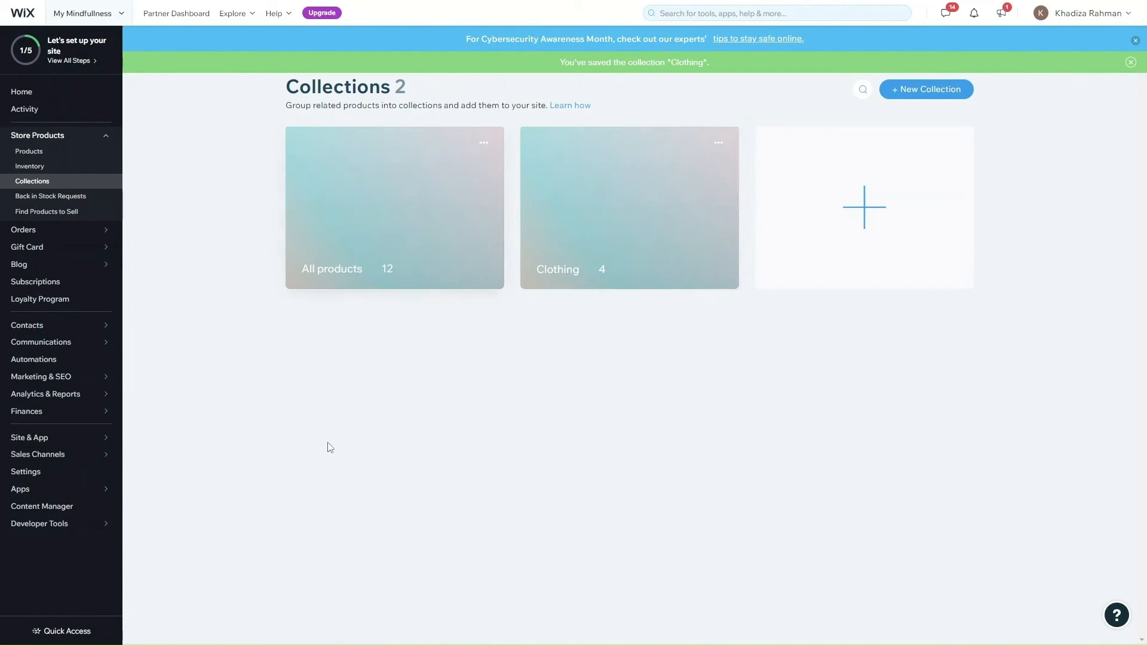
Step: Reopen the Clothing collection and browse Media from Wix for its collection image
click(600, 218)
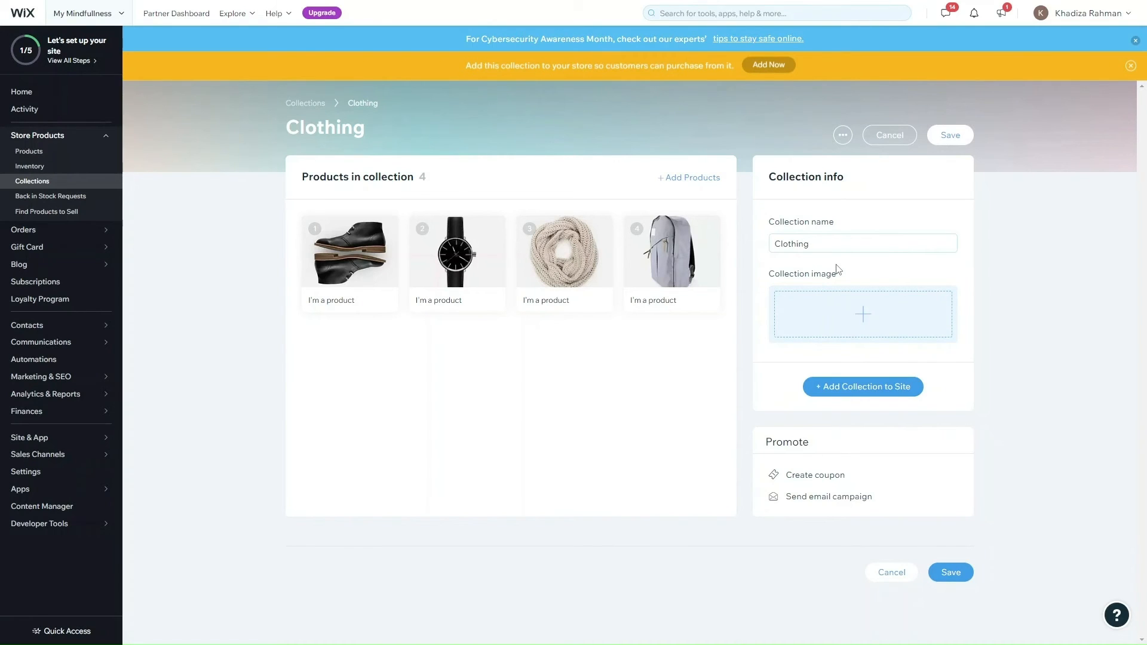
click(862, 320)
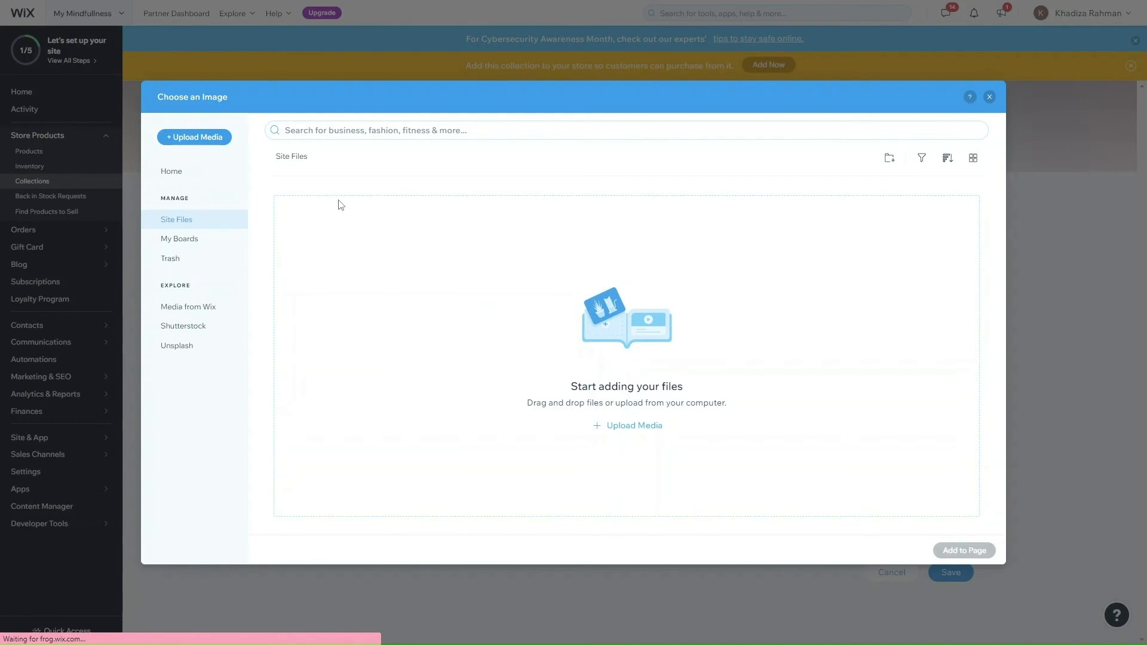
click(195, 145)
click(197, 307)
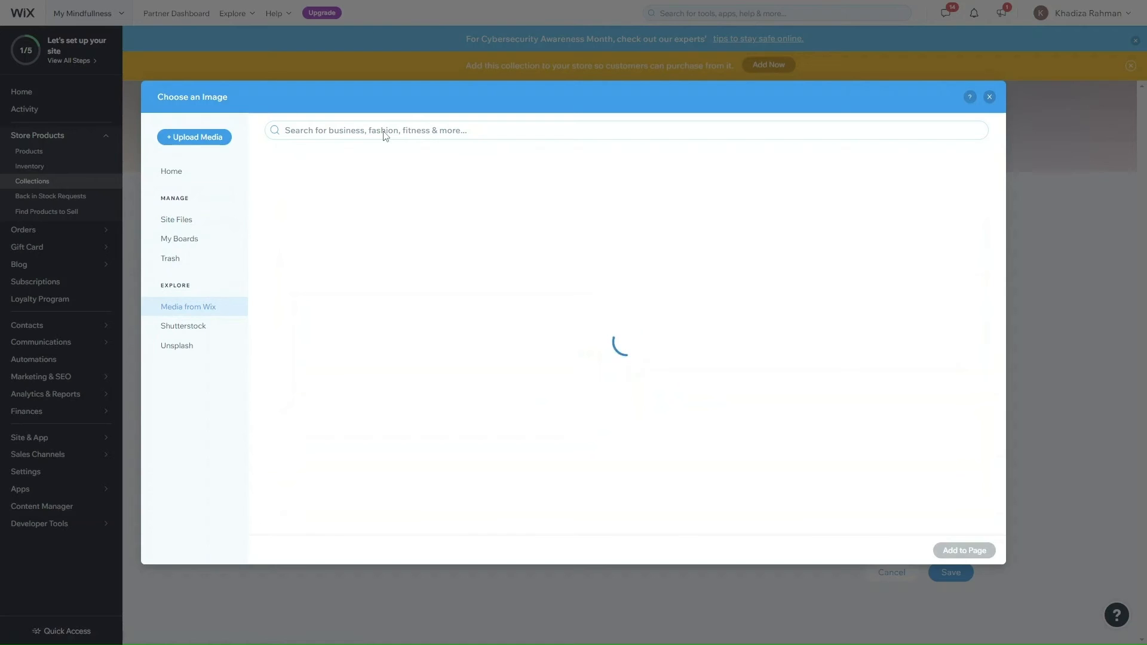
Step: Search the images for "clothing", set the photo of two people in blue and yellow tops as the collection image, and save the collection
click(365, 131)
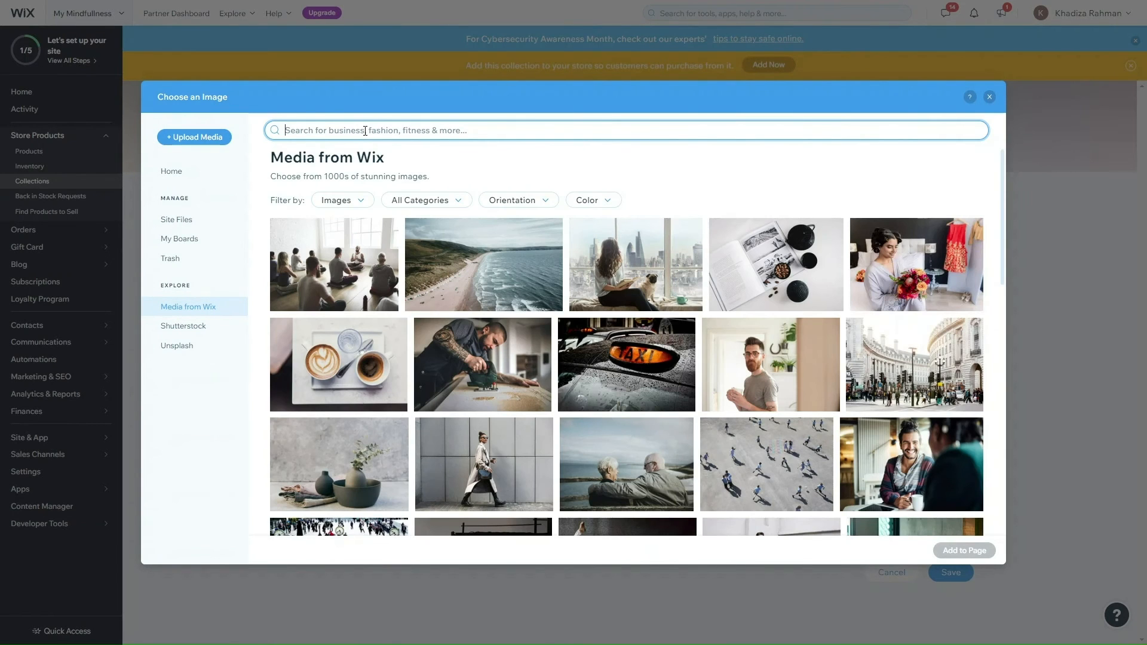
text(cplo)
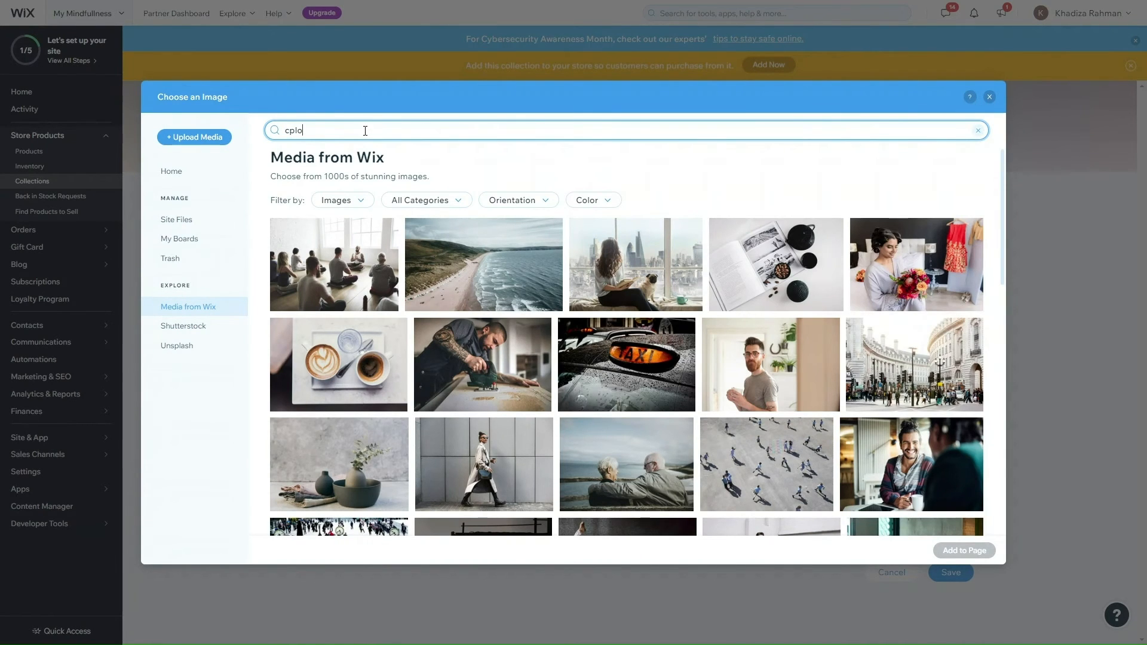
key(BackSpace)
key(BackSpace)
key(BackSpace)
key(BackSpace)
text(clothing)
key(Return)
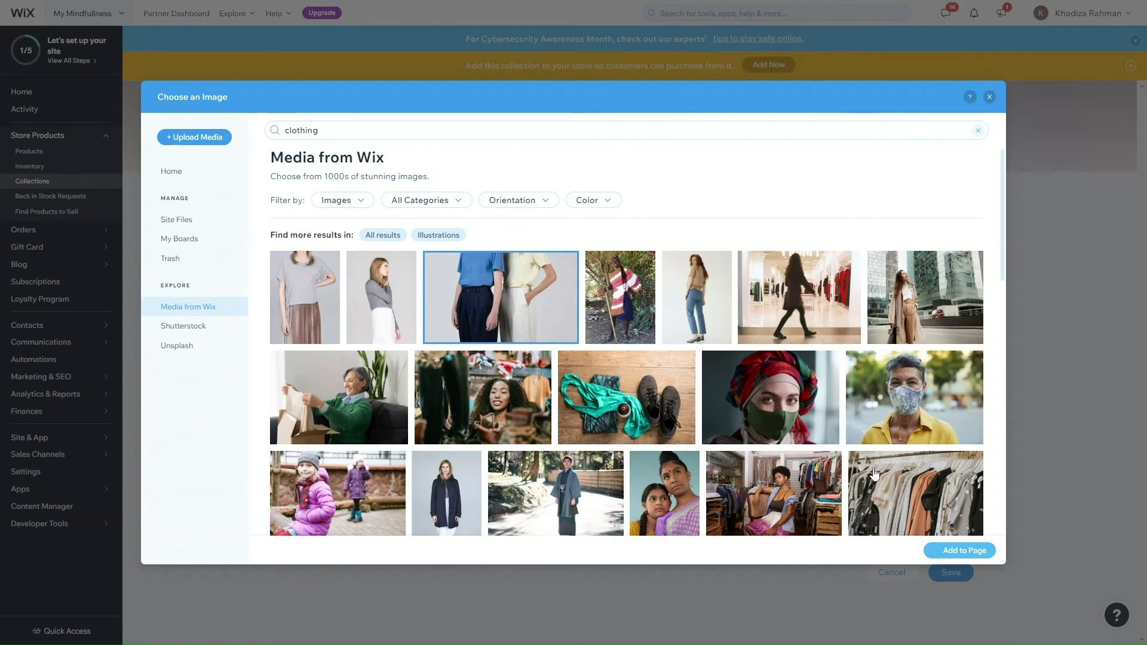
click(965, 550)
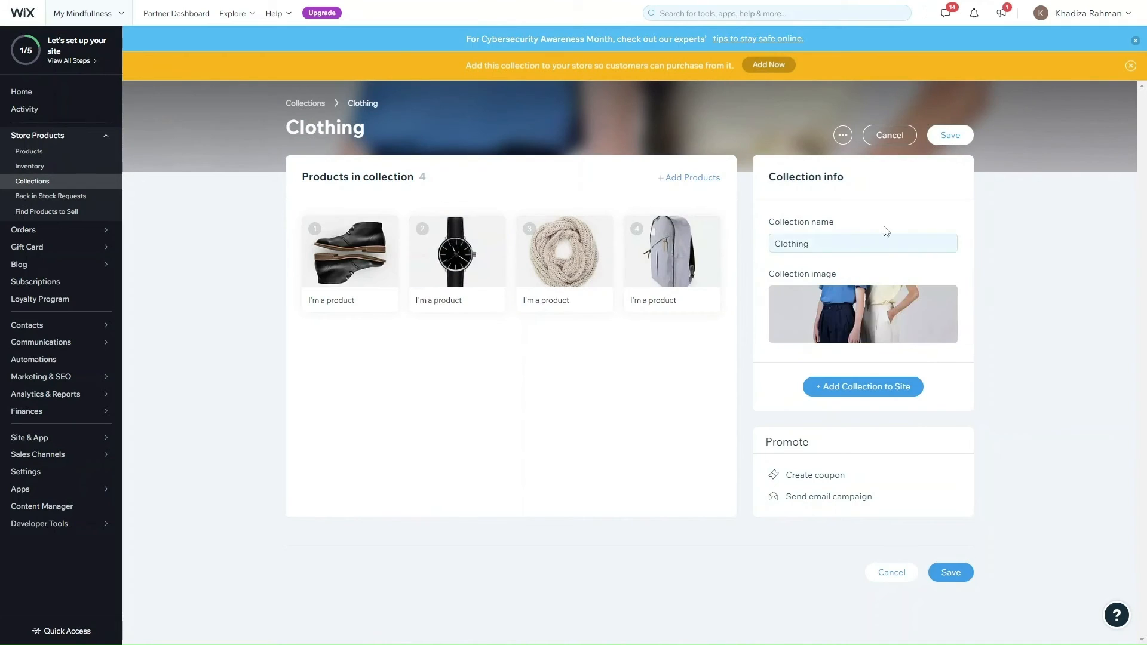
click(952, 135)
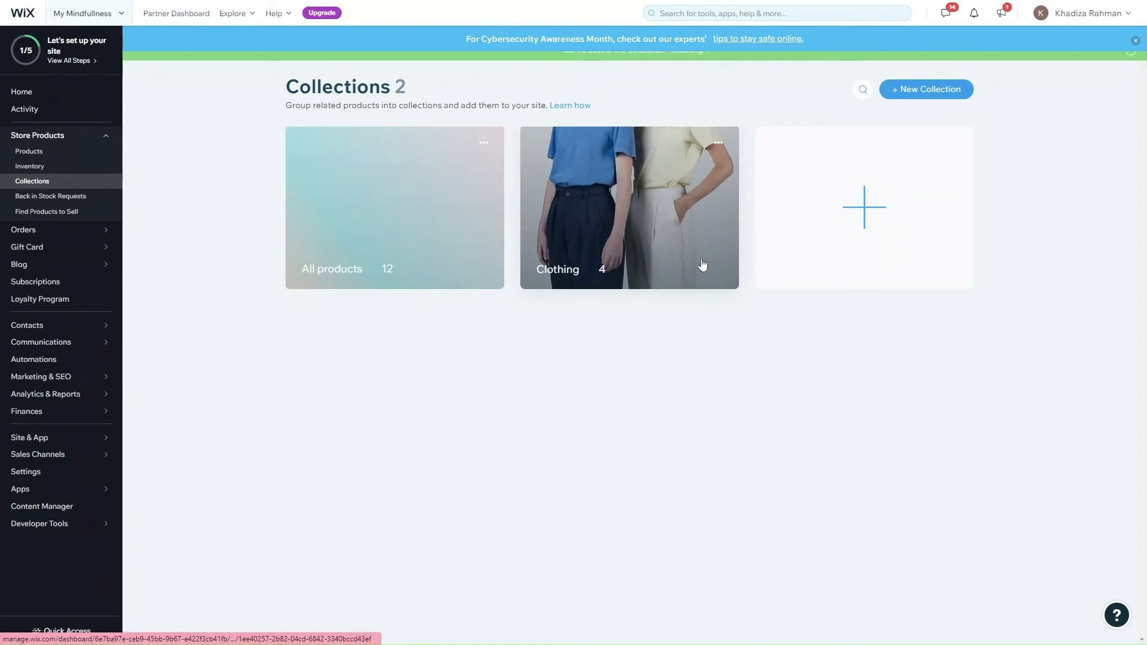
Step: Open the grey hoodie product from the product list and try toggling its Clothing collection assignment
click(27, 153)
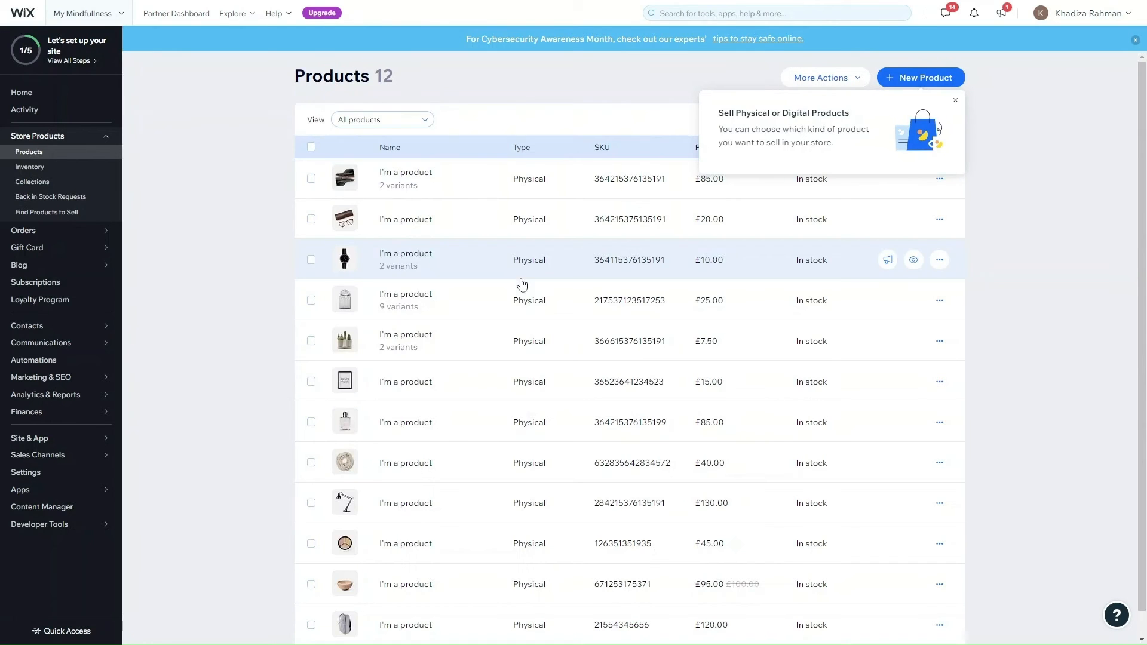
click(405, 300)
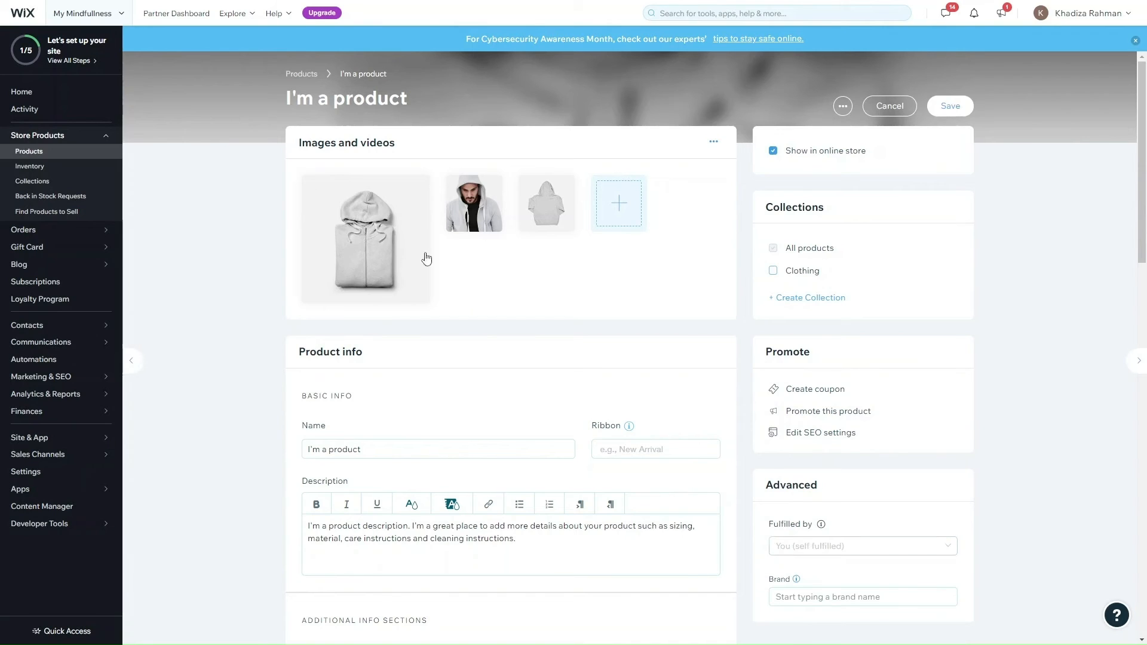
click(794, 273)
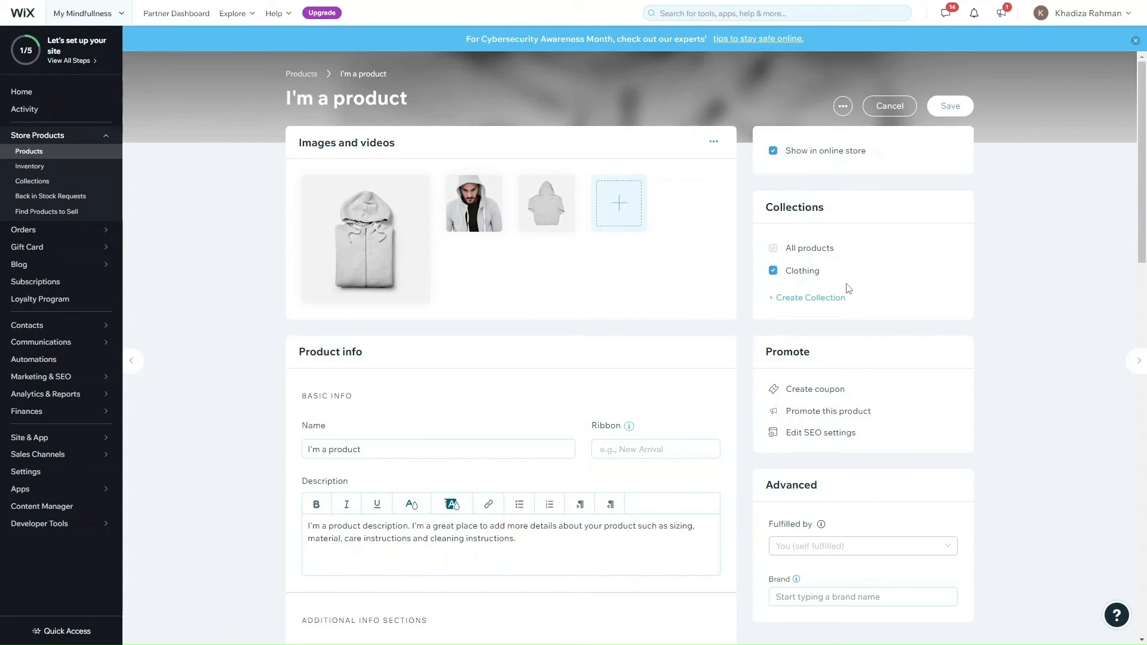
click(804, 274)
Step: Create a "Food" collection from the hoodie's page, assign the hoodie only to Clothing, and save the product
click(808, 299)
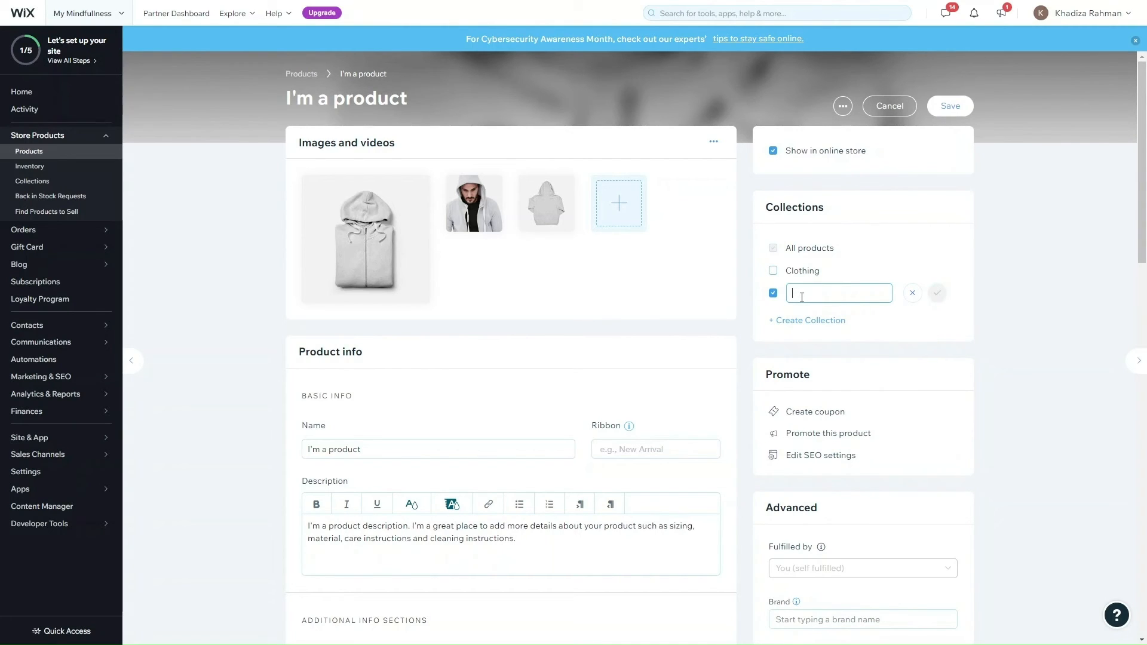
click(936, 294)
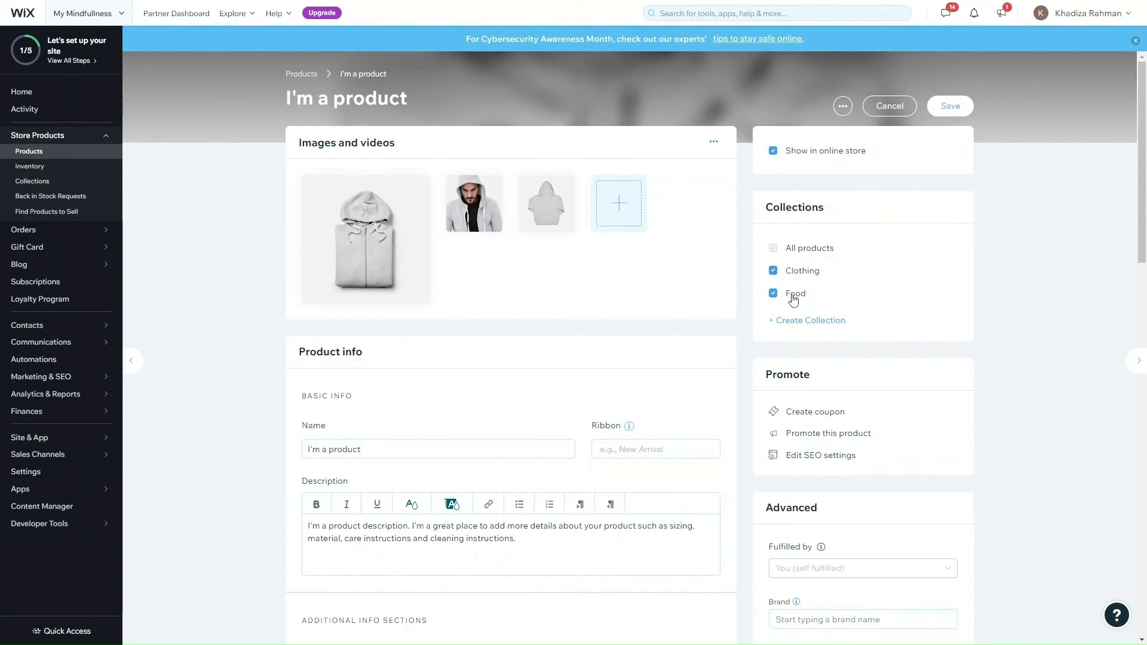
click(950, 107)
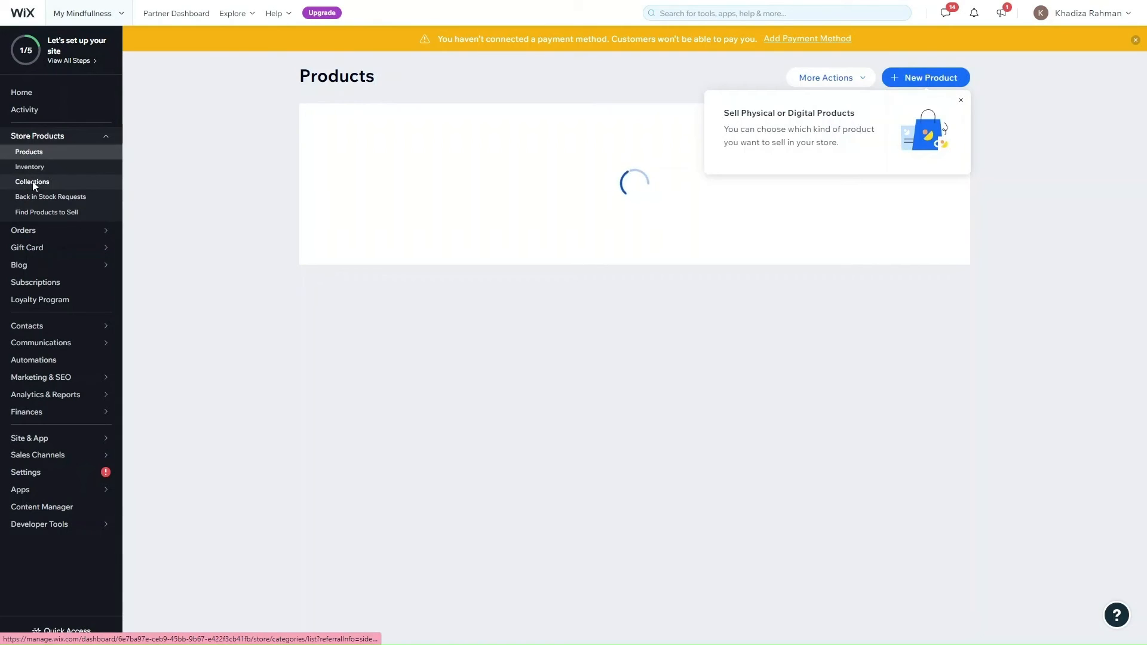
Step: Open the Food collection and add the black watch, wooden bowl and makeup palette products to it
click(33, 183)
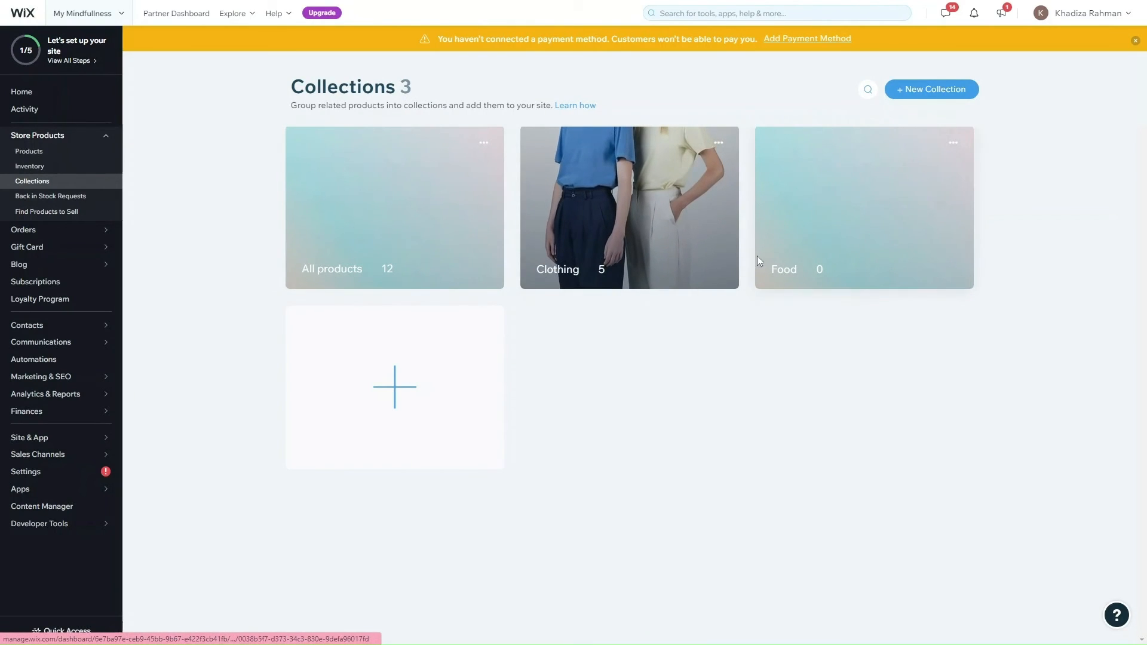
click(780, 226)
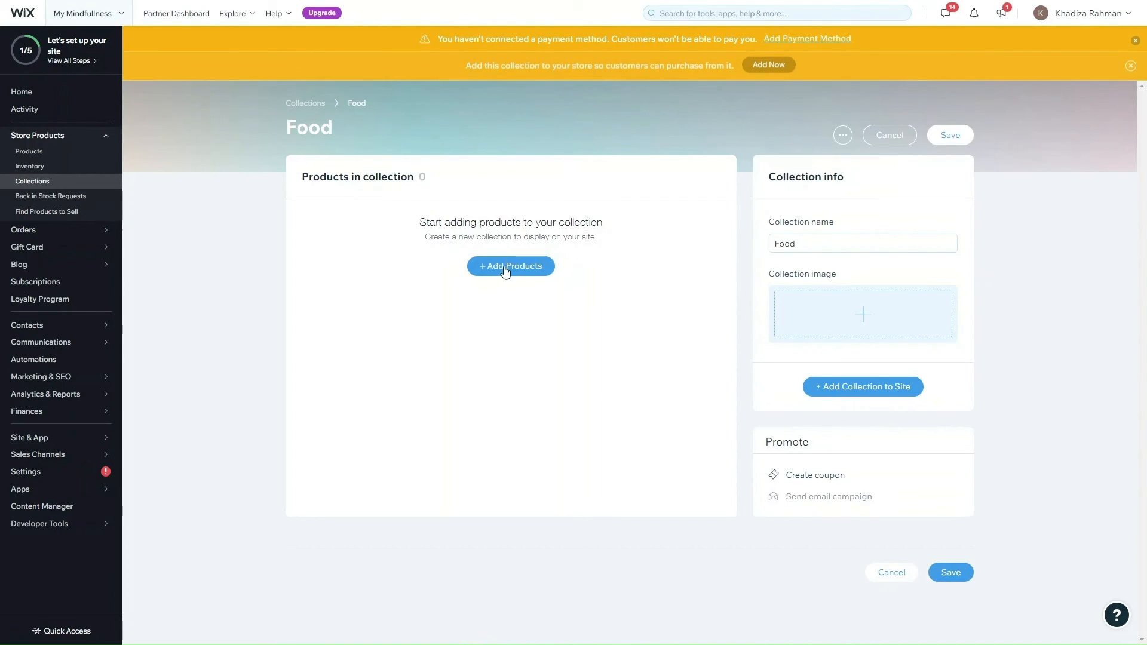
click(505, 266)
right_click(517, 338)
click(489, 362)
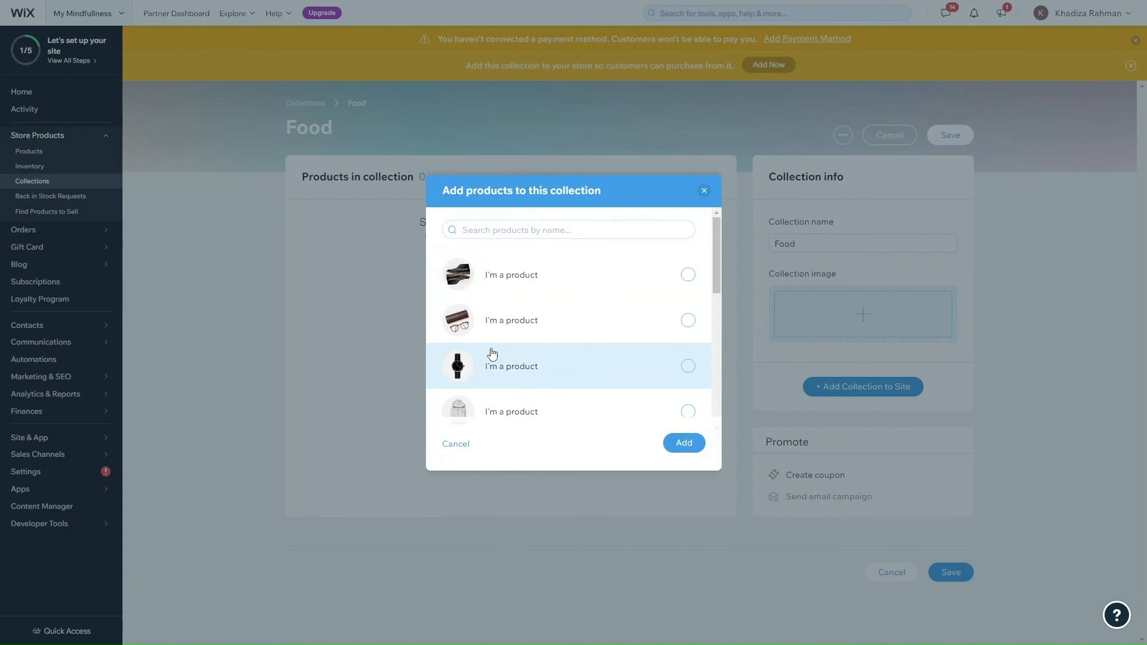
click(487, 353)
scroll(487, 418, down, 3)
click(506, 326)
click(507, 301)
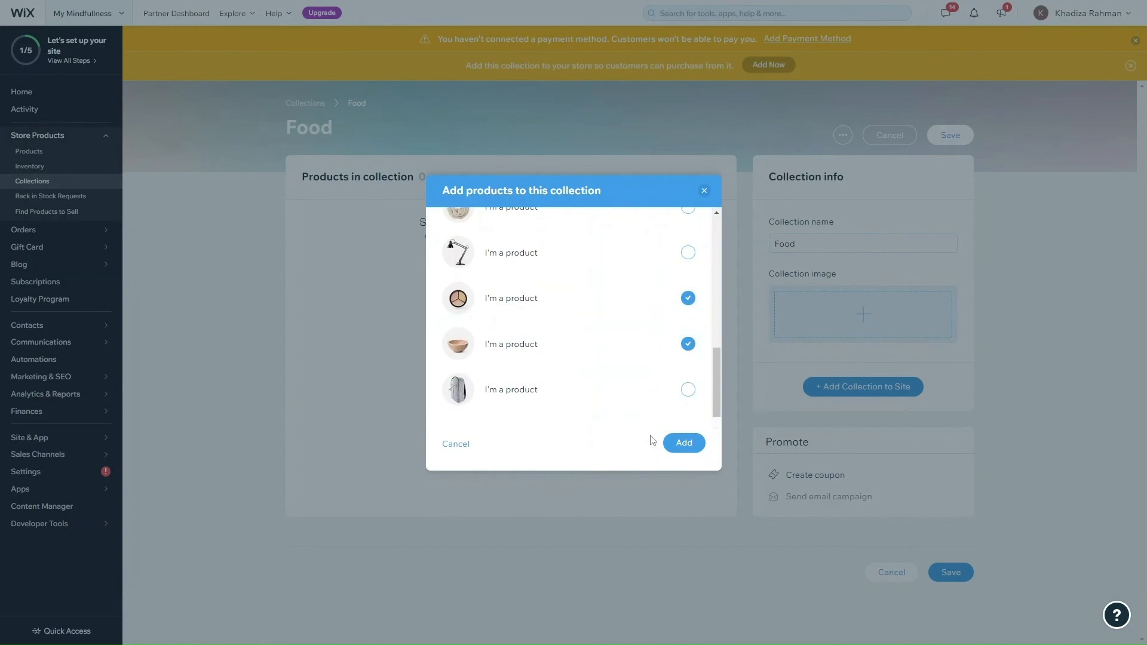
click(681, 442)
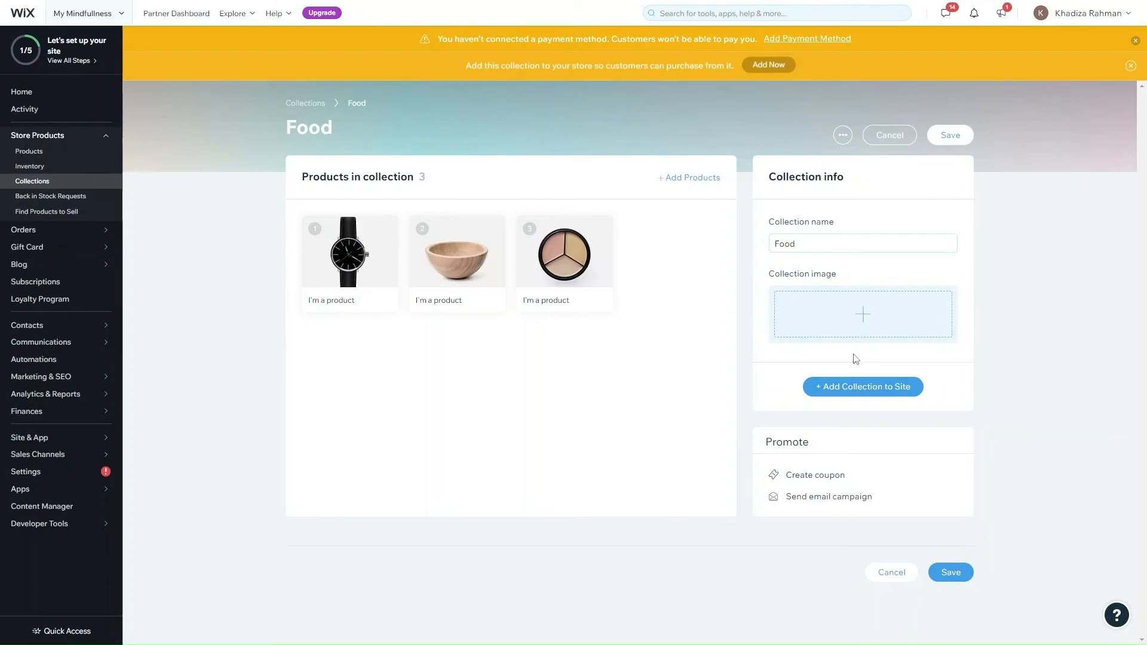
Step: Search Media from Wix for "food", set the photo of assorted dishes on a table as the Food collection image, and save the collection
click(862, 318)
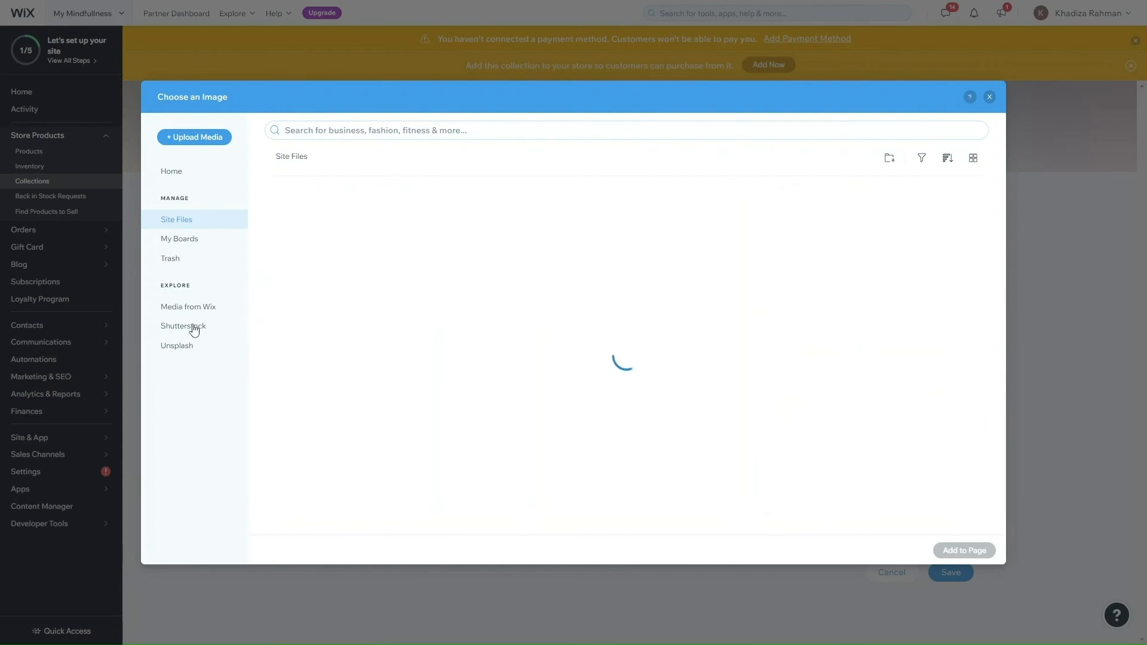
click(176, 308)
click(329, 132)
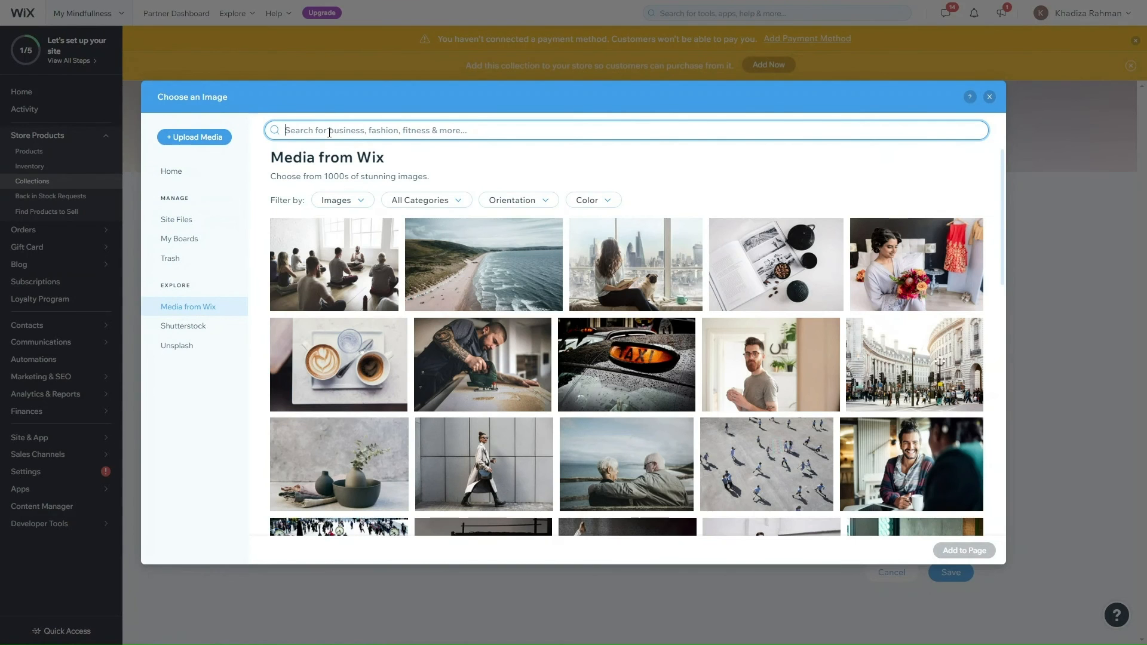
text(food)
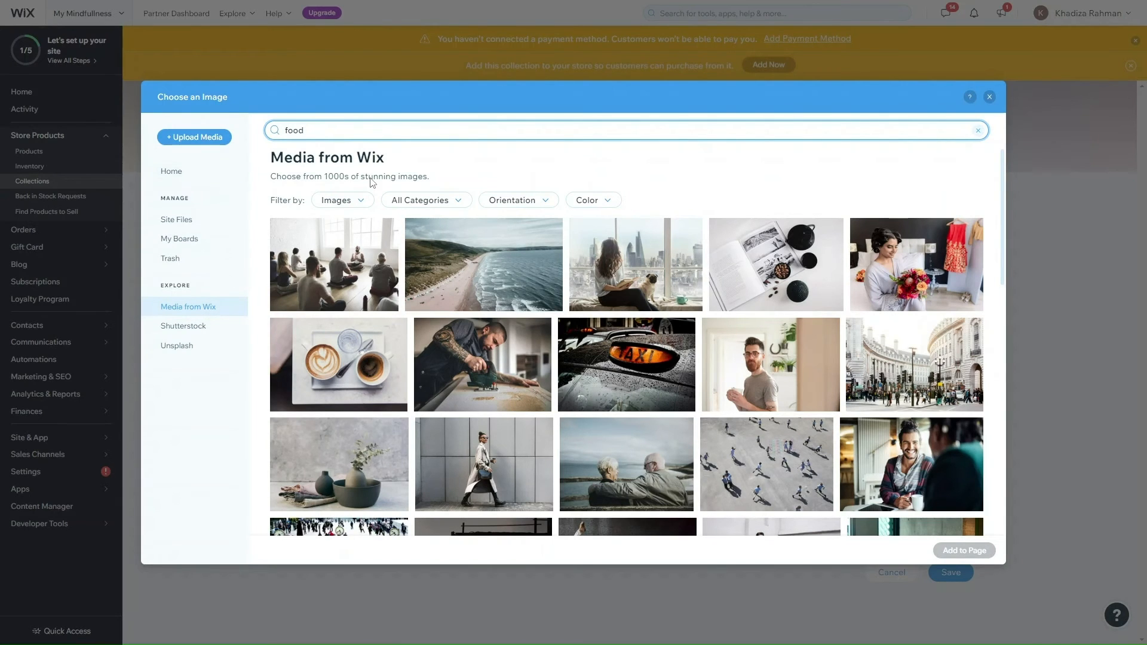
key(Return)
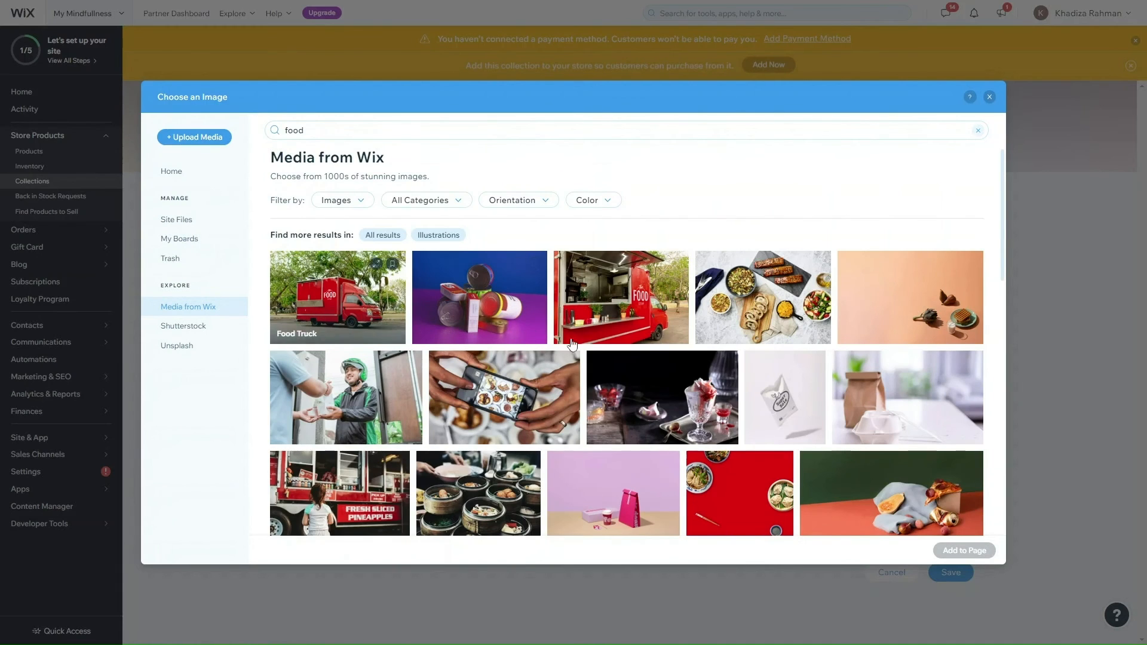
click(704, 307)
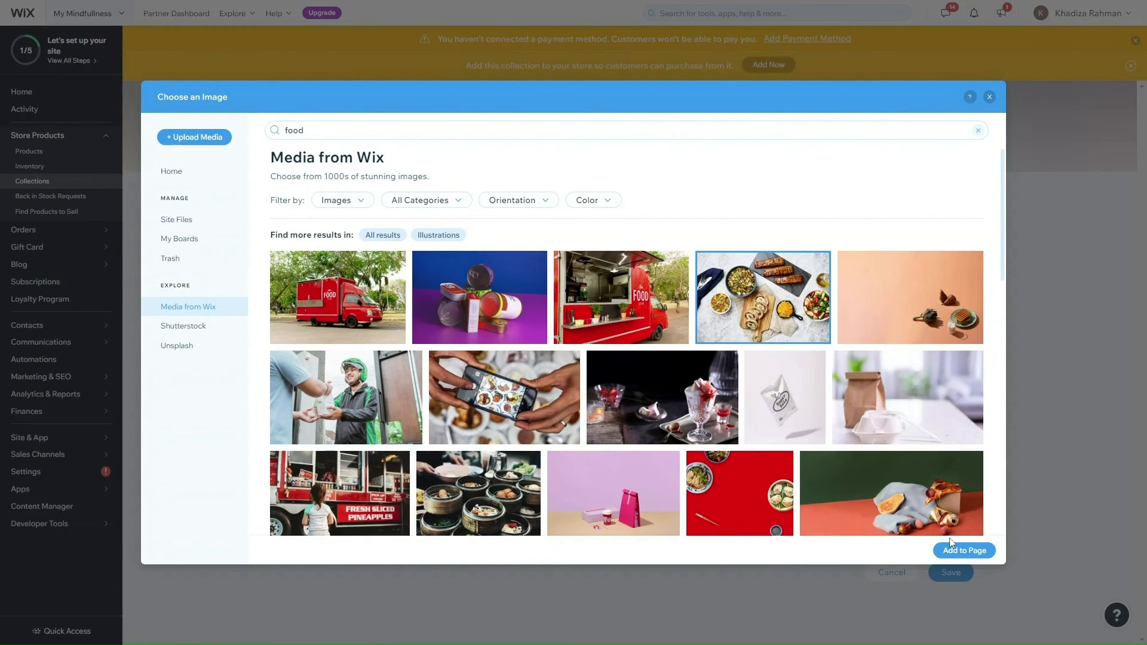
click(953, 551)
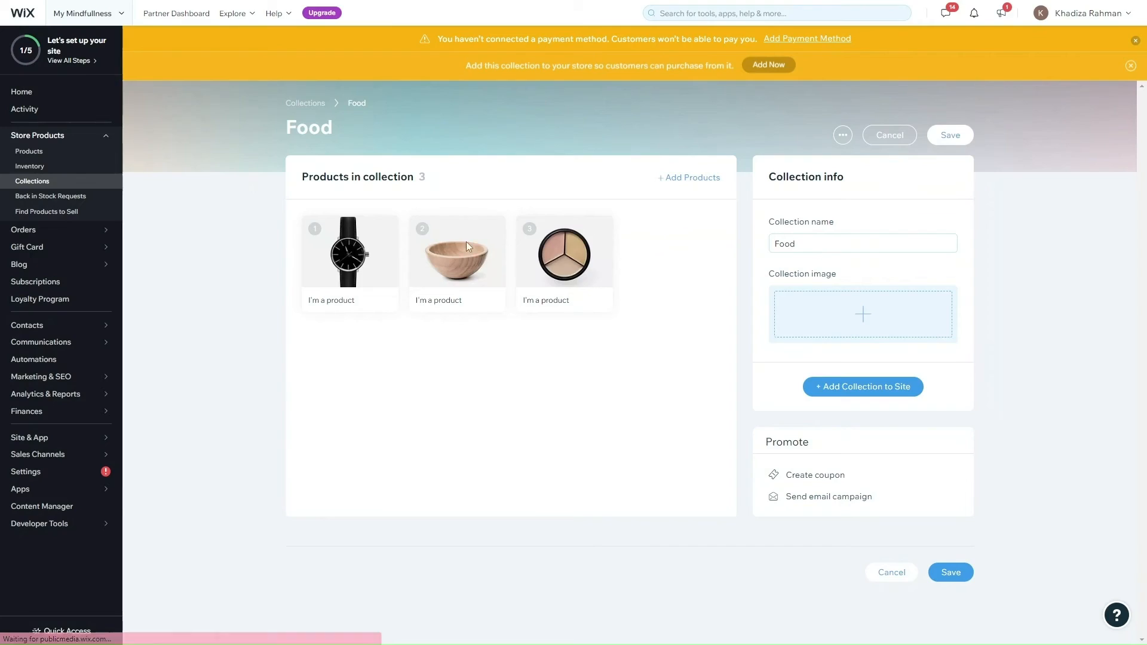
click(952, 572)
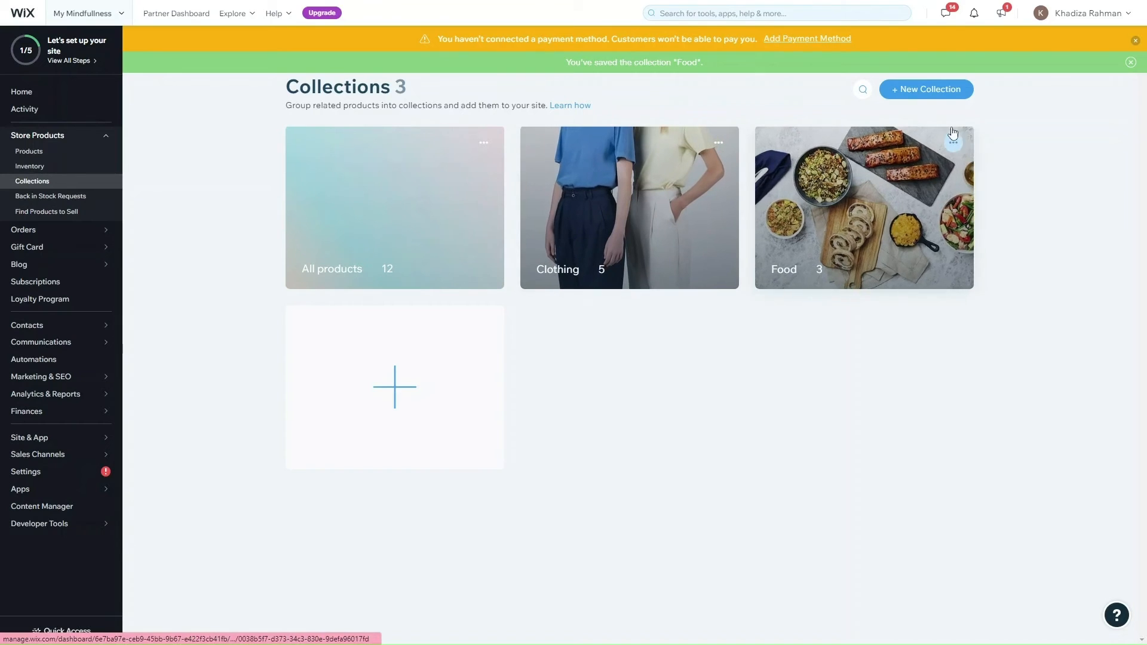
Step: Reopen the Food collection to review its option for adding products, and return to the store's product list
click(24, 156)
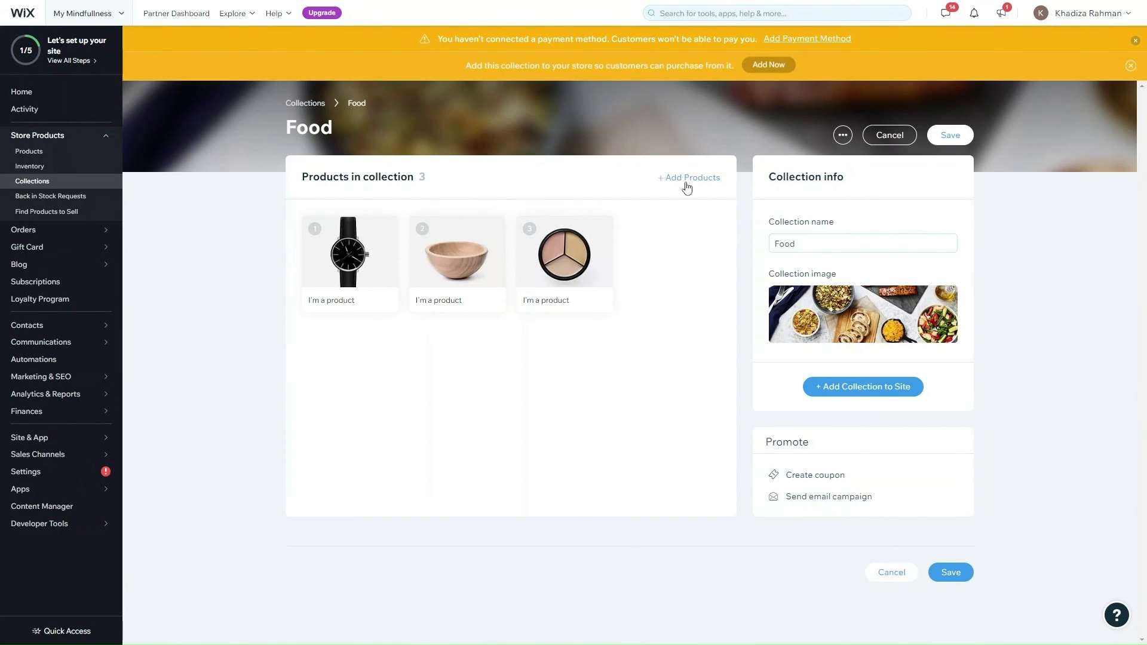
click(685, 180)
click(384, 378)
click(42, 153)
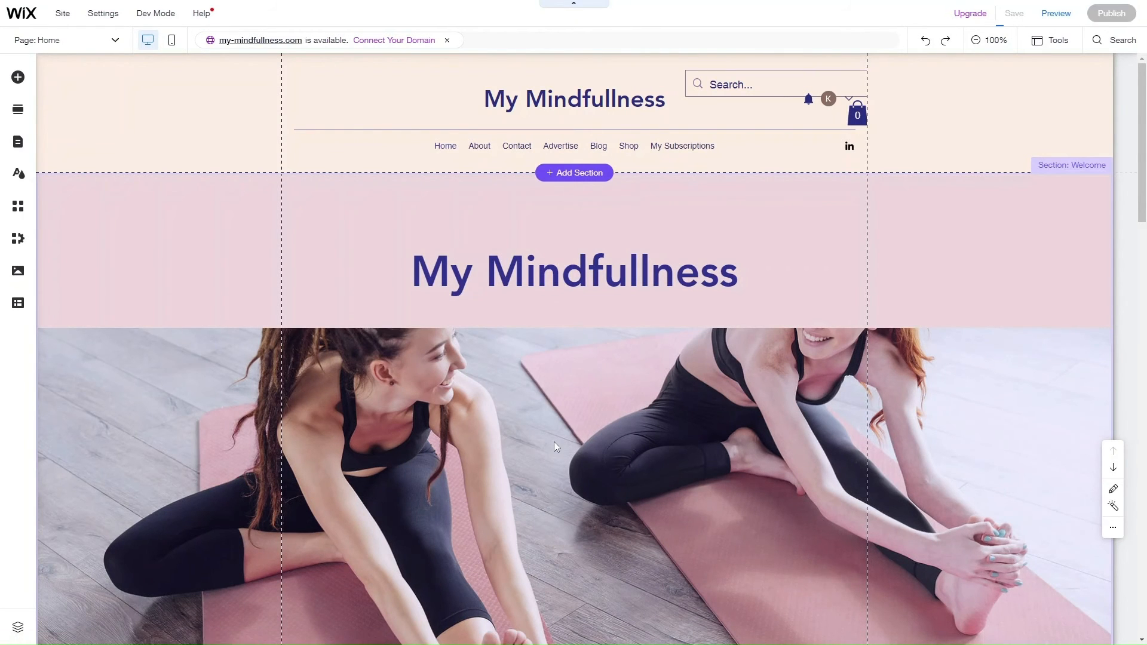
Step: Switch to the site editor, look over the Home page, and open the Shop page to examine its product listing
scroll(554, 442, down, 4)
scroll(554, 441, down, 2)
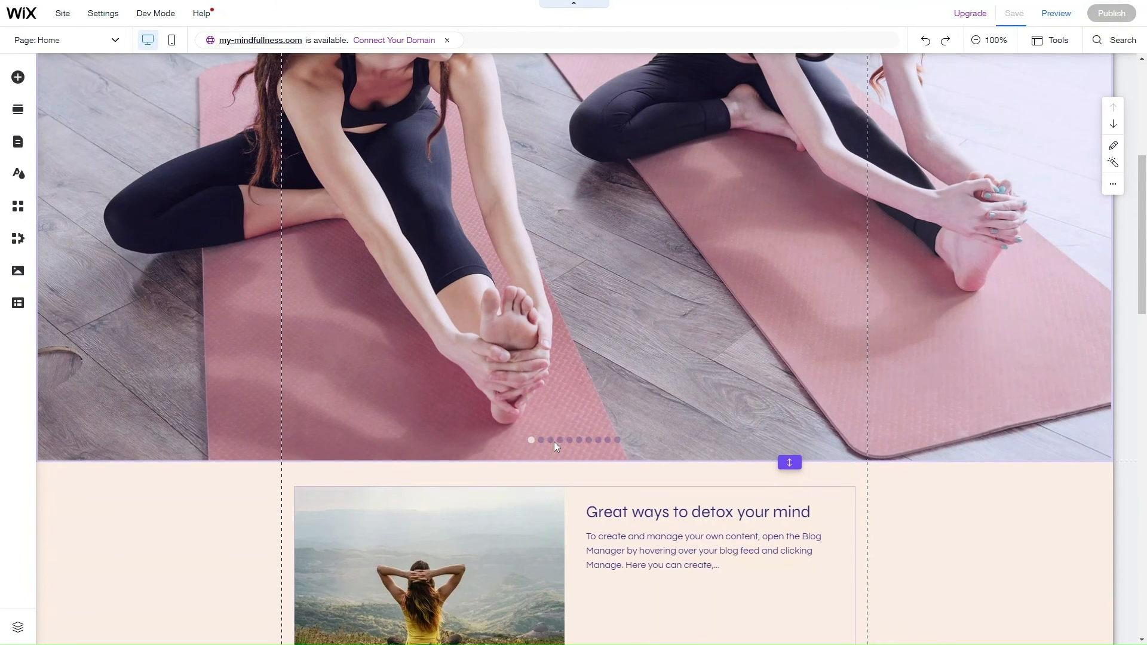
scroll(554, 442, up, 3)
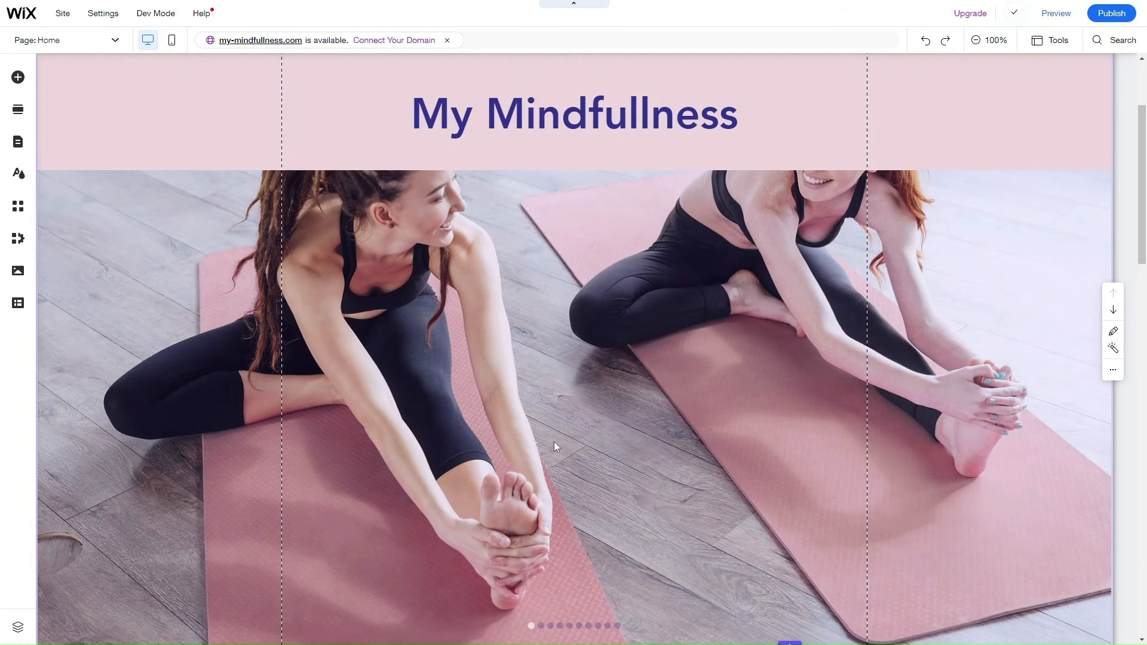
scroll(550, 454, up, 3)
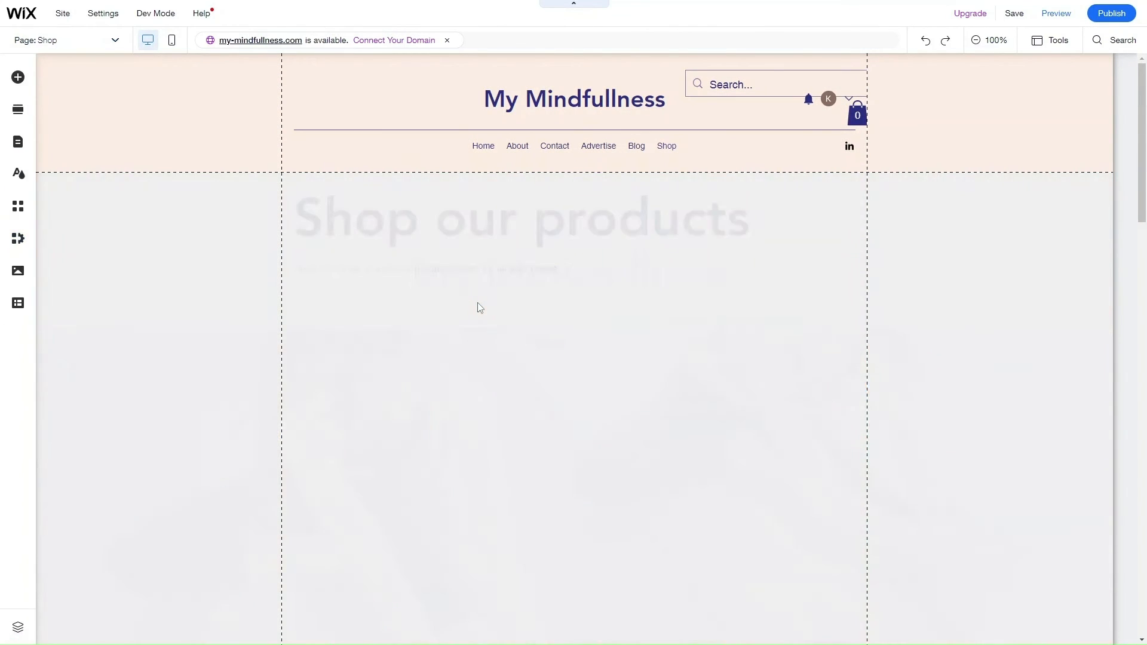
scroll(489, 371, down, 3)
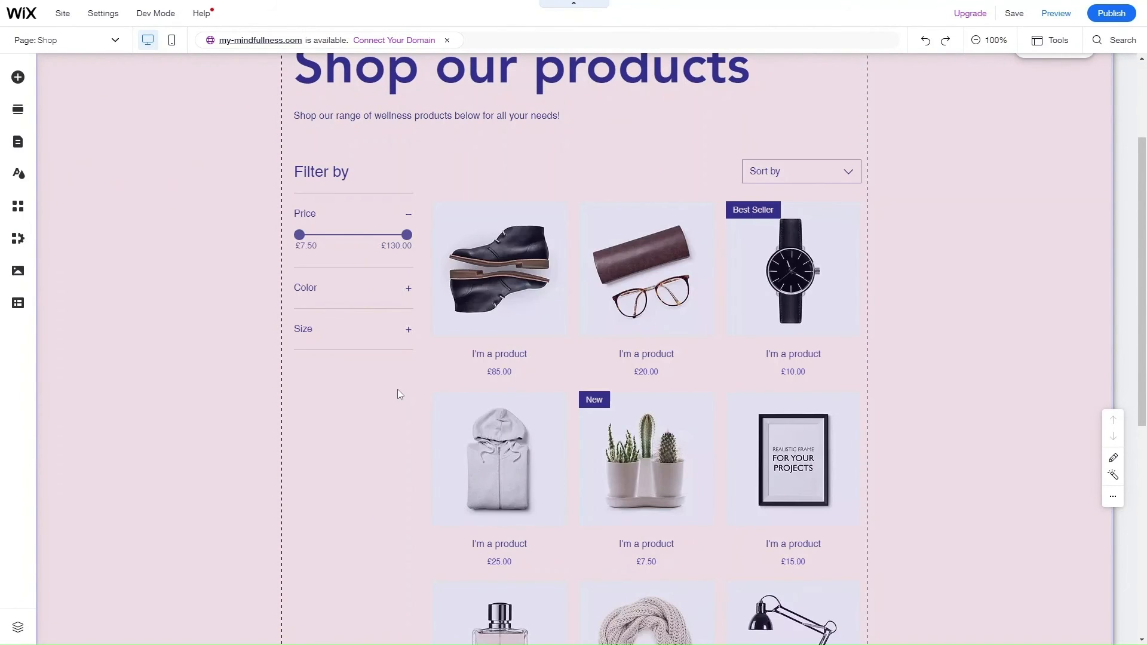
Step: Open the site's page management, look through the site menu pages, and add a new shop page from the Store page category
scroll(399, 395, up, 3)
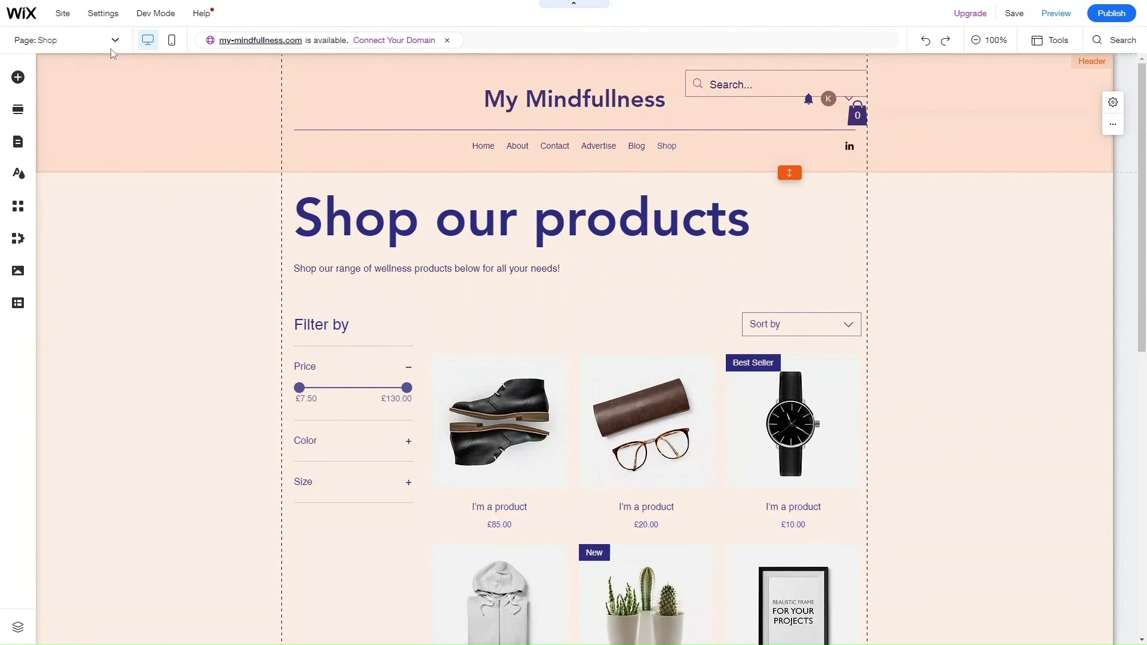
click(110, 40)
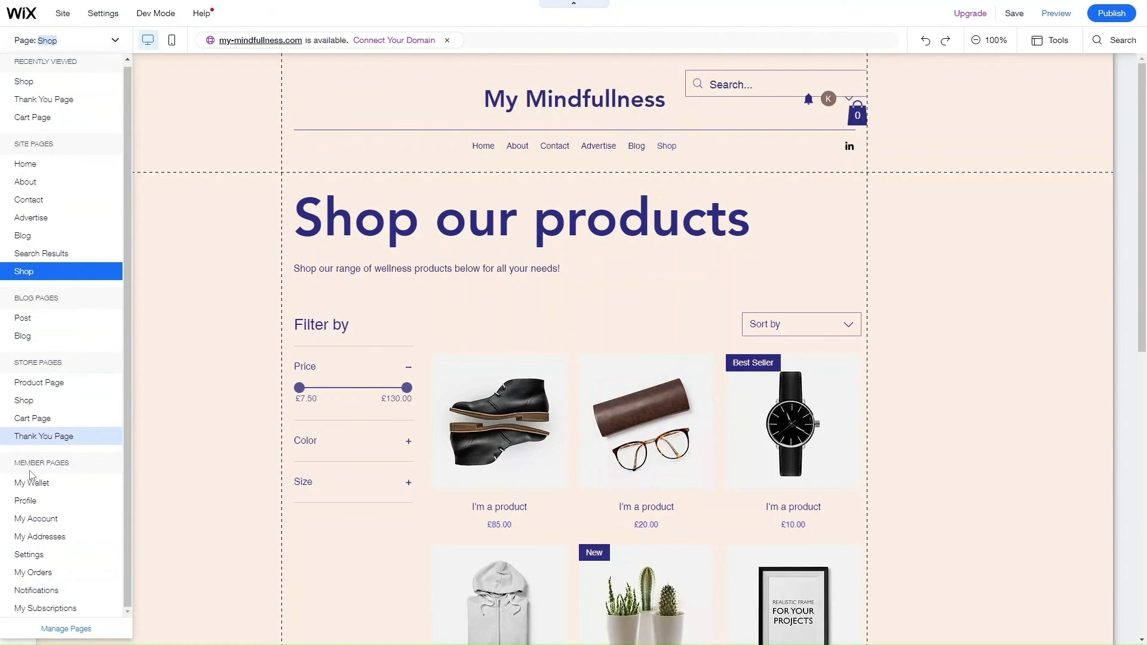
click(52, 635)
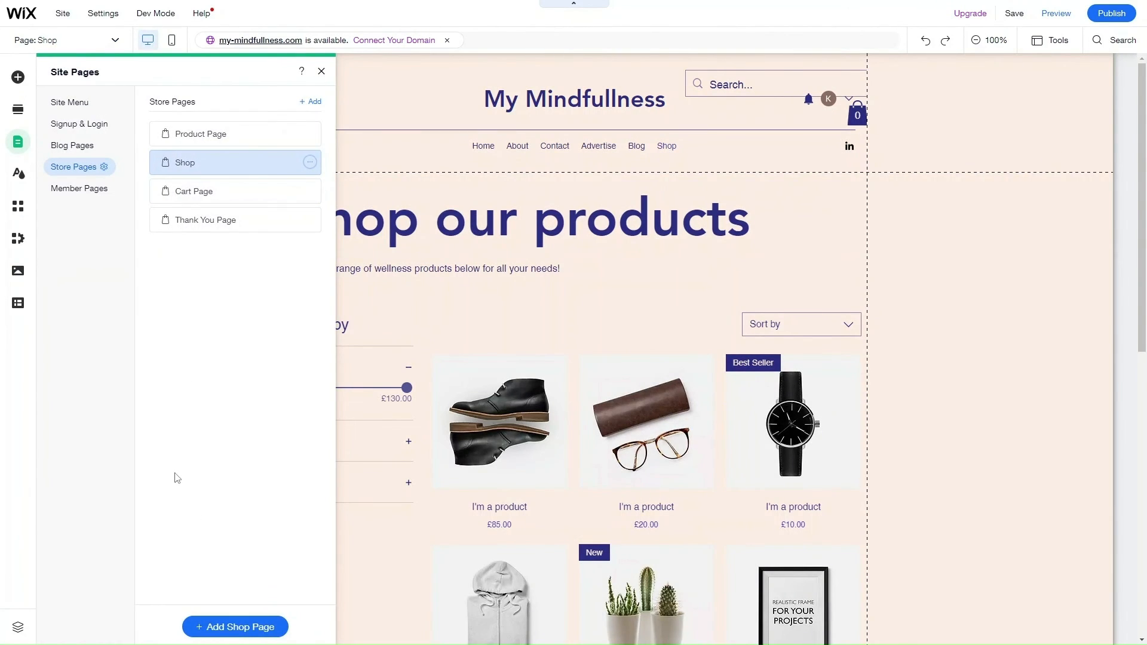
click(76, 108)
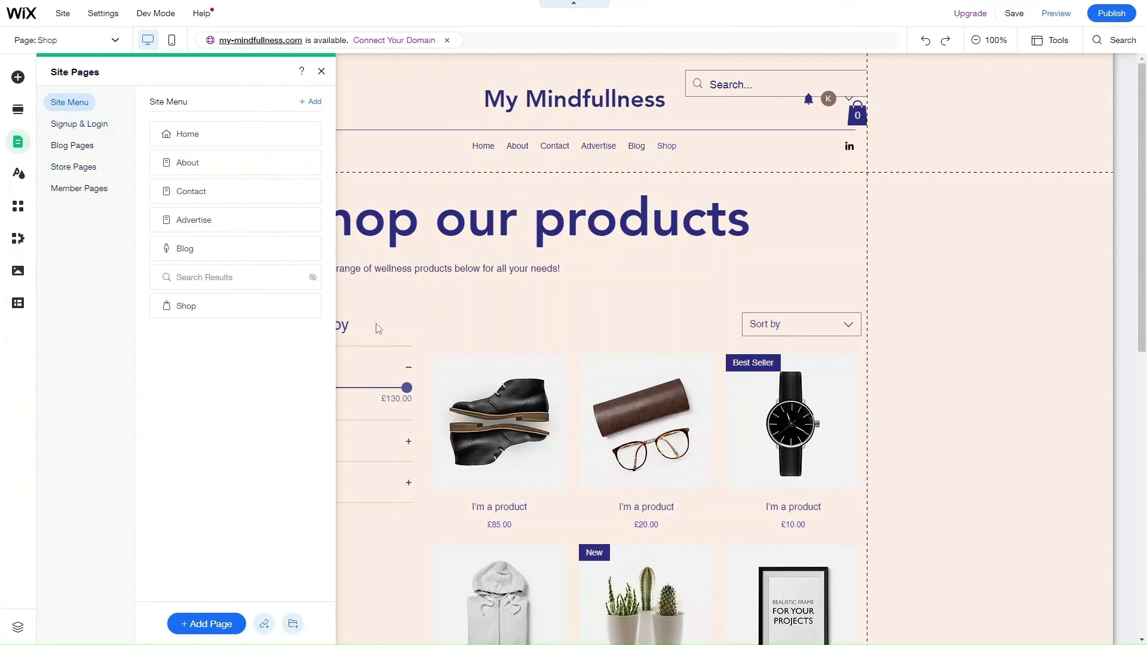
click(197, 626)
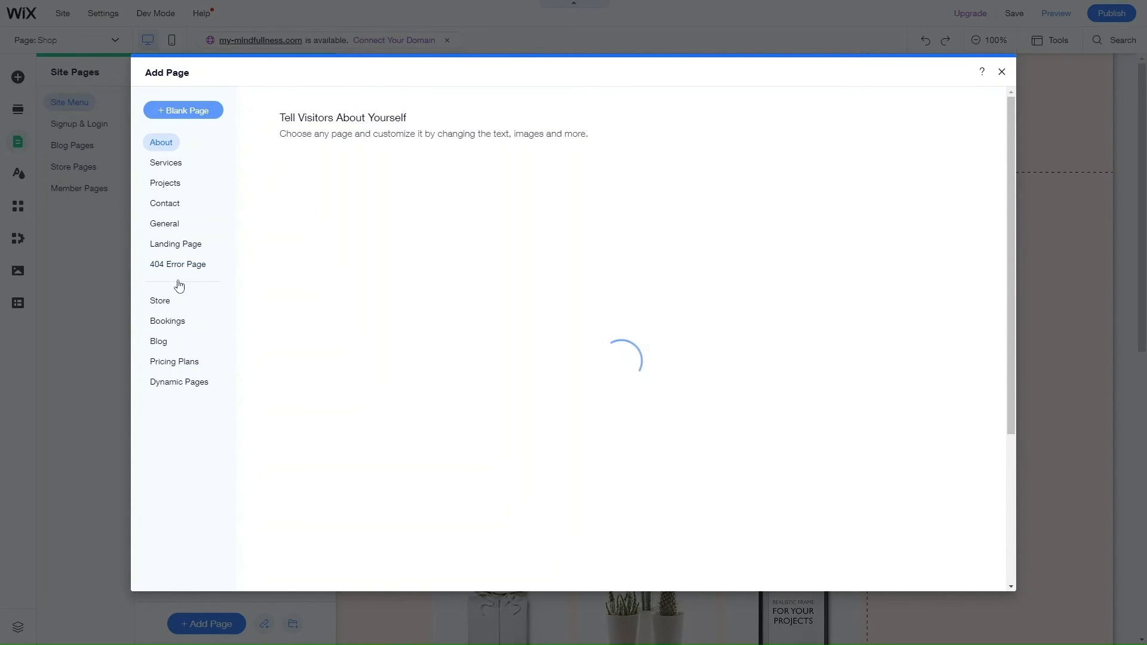
click(162, 303)
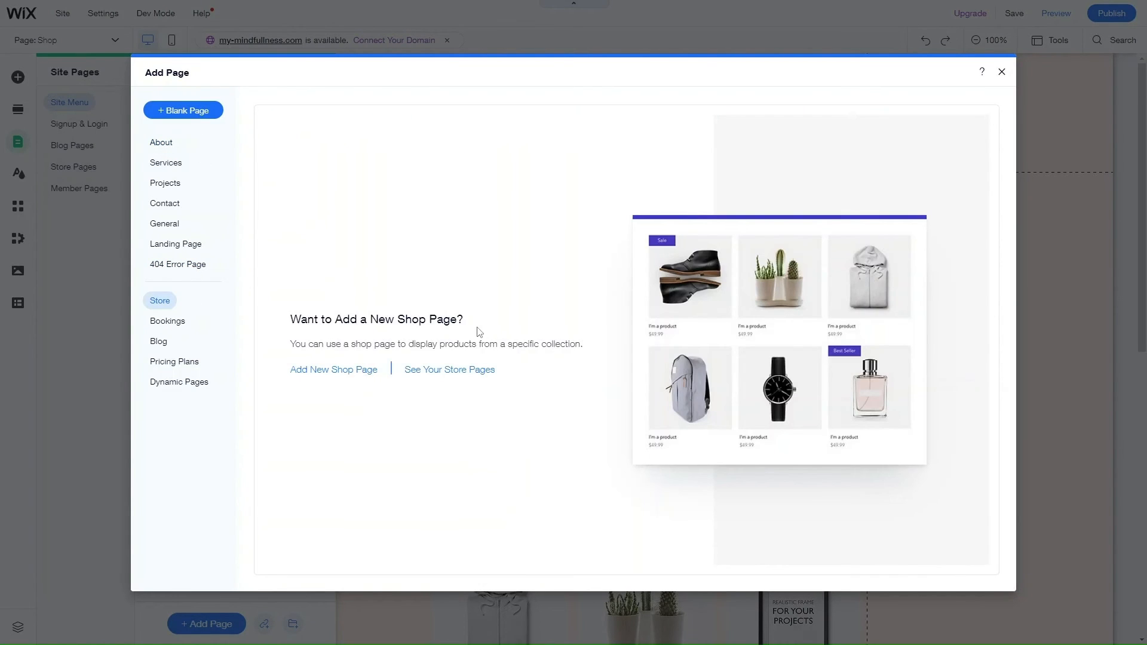
click(340, 370)
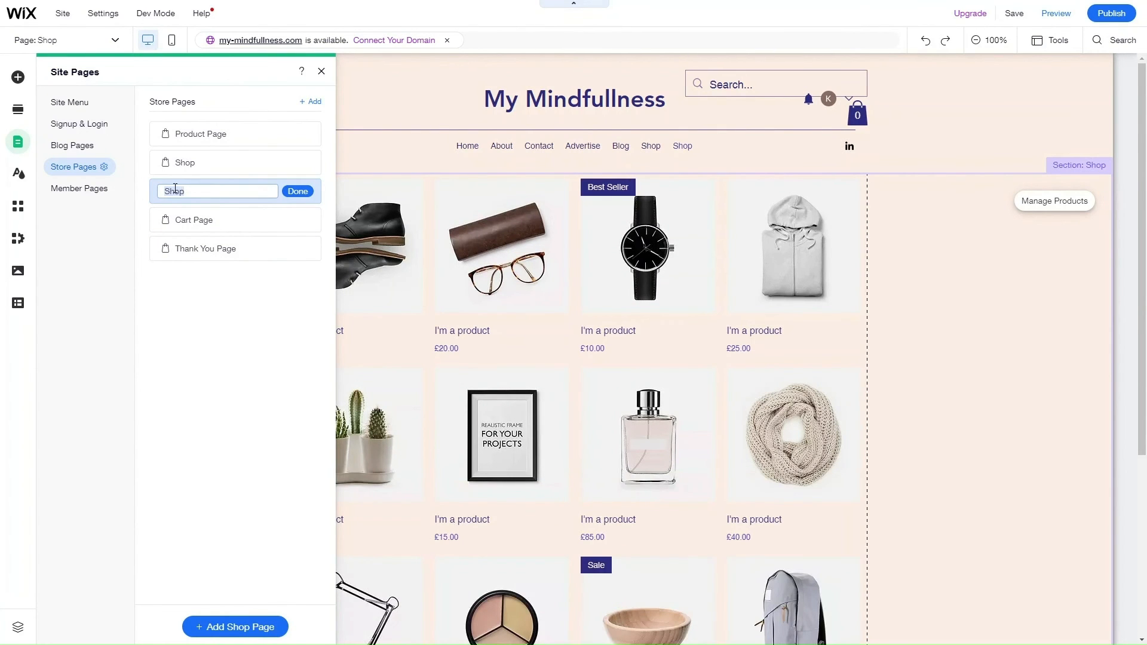
Step: Name the new shop page "Clothing" and leave page management
text(Clothing)
click(301, 193)
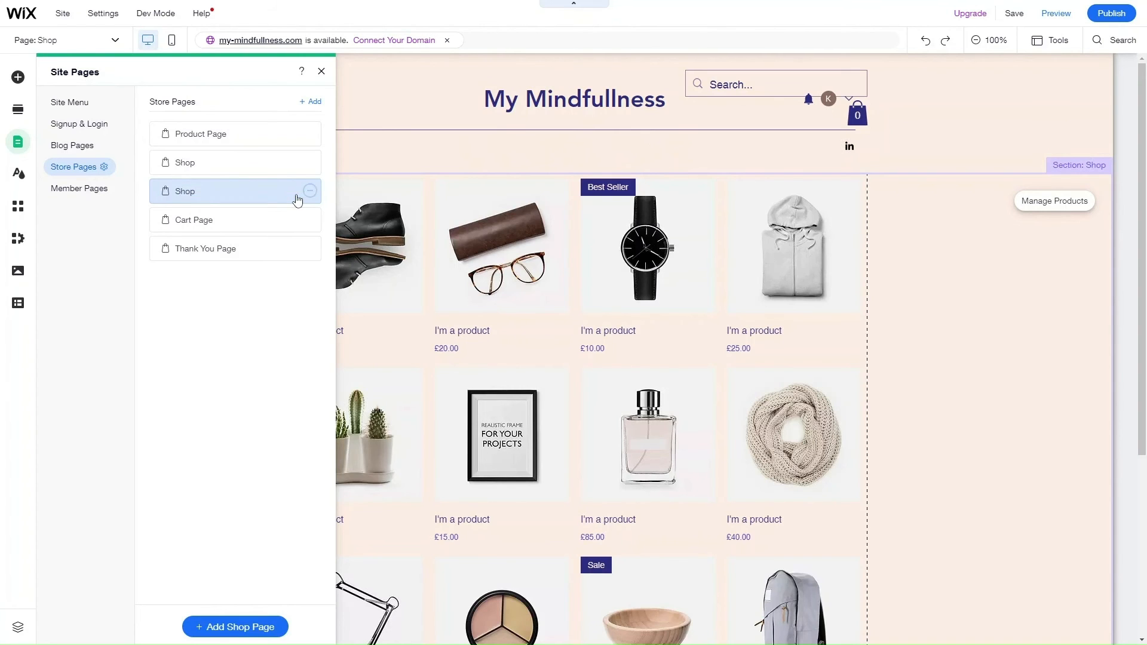
click(322, 71)
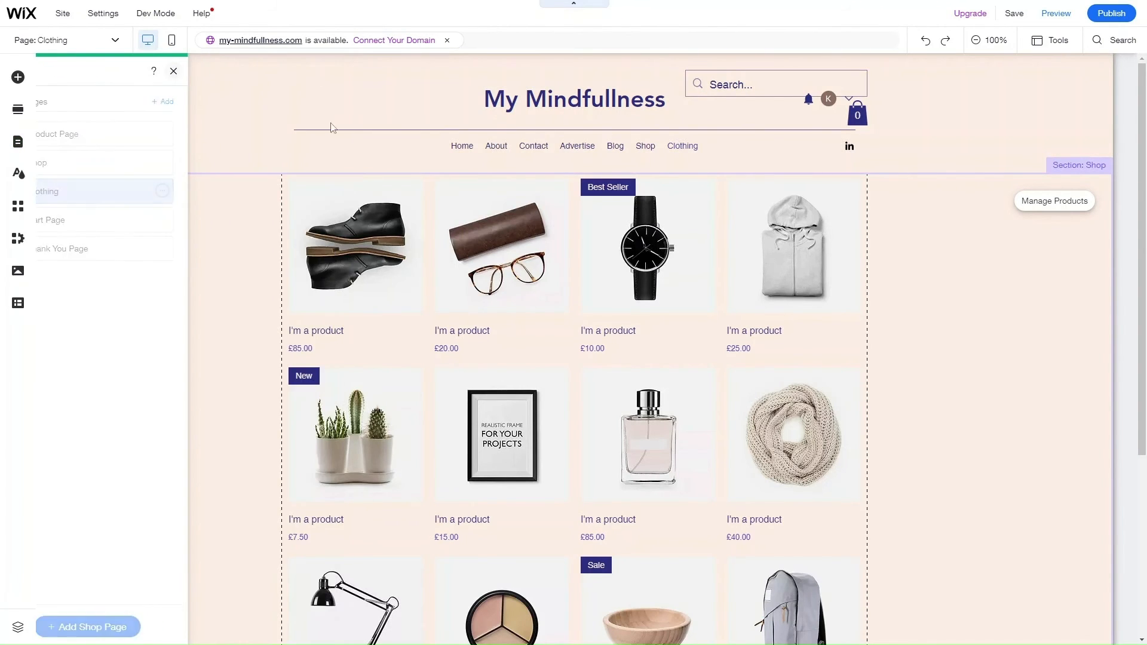
Step: Set the product gallery on the Clothing page to display the Clothing collection
scroll(418, 343, down, 1)
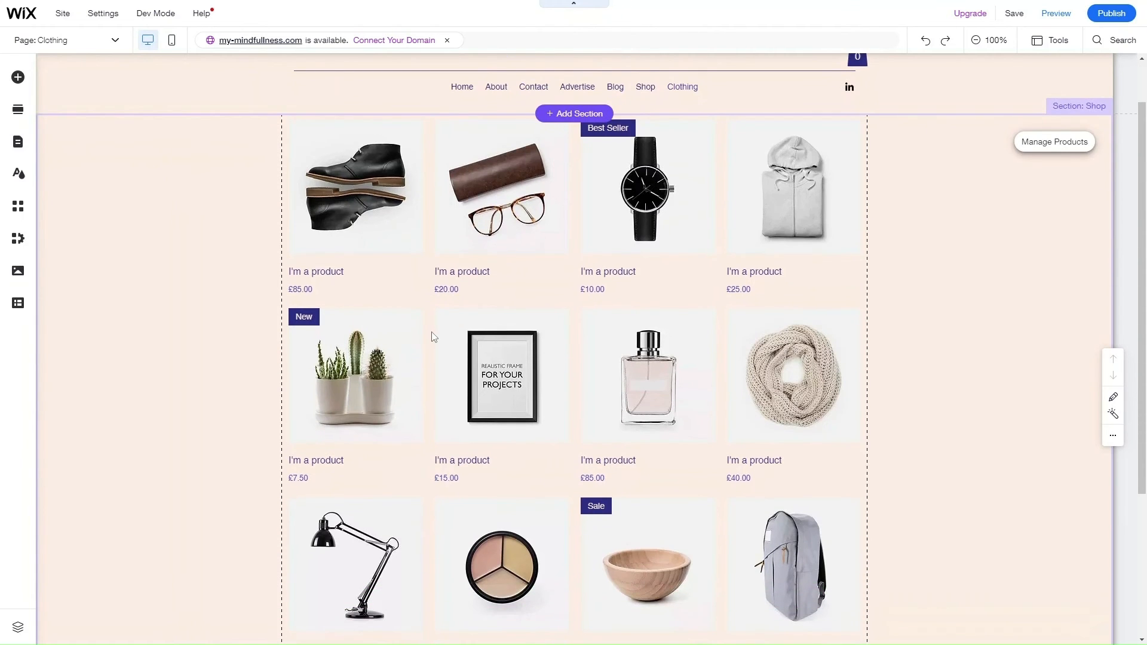
scroll(547, 310, down, 2)
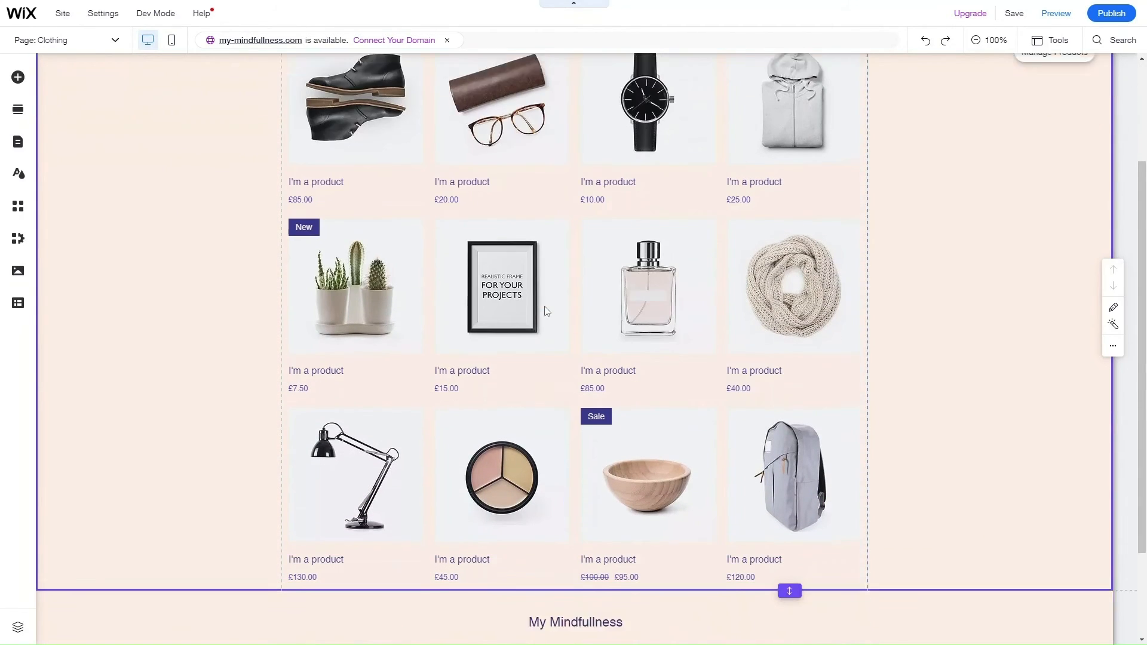
click(544, 308)
scroll(579, 303, up, 2)
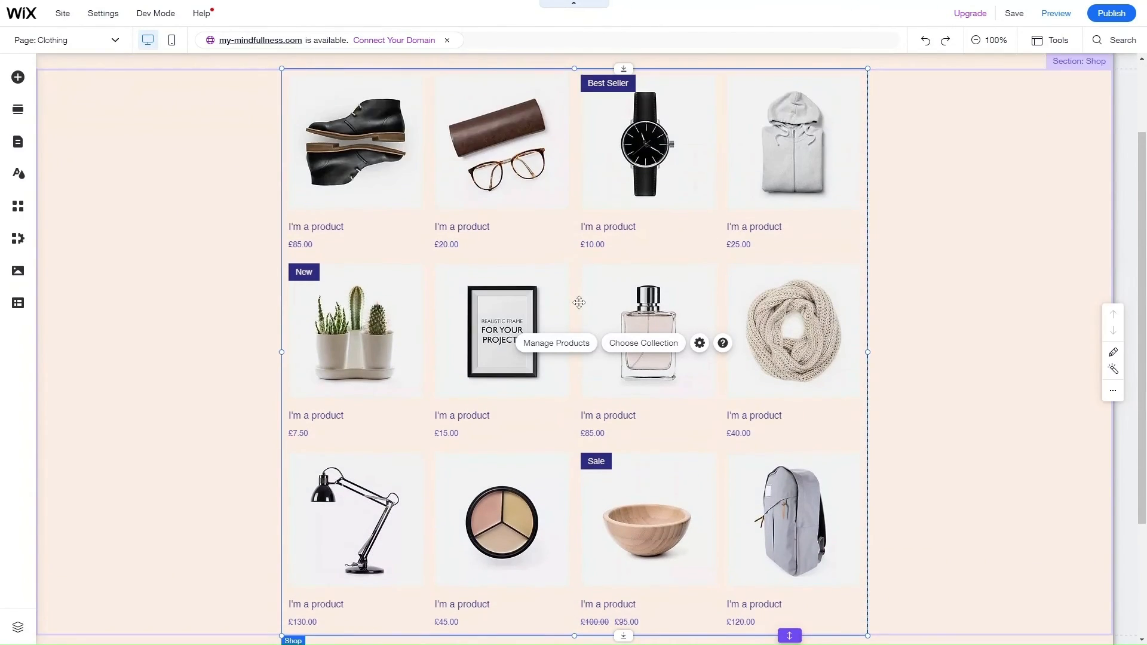
click(699, 379)
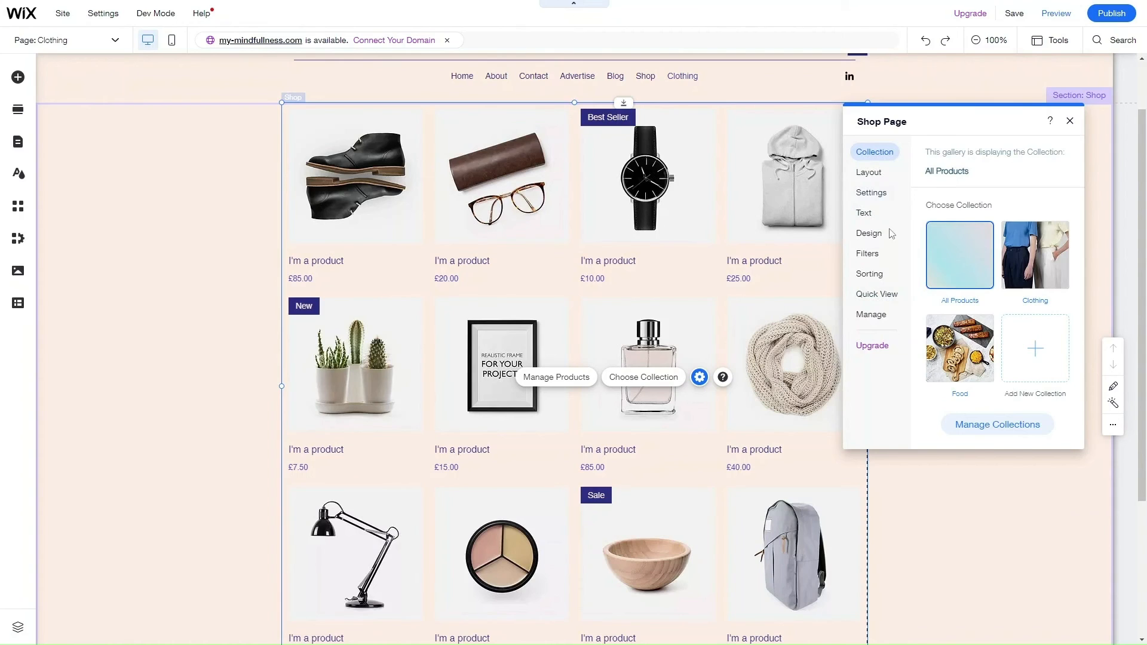
click(1039, 265)
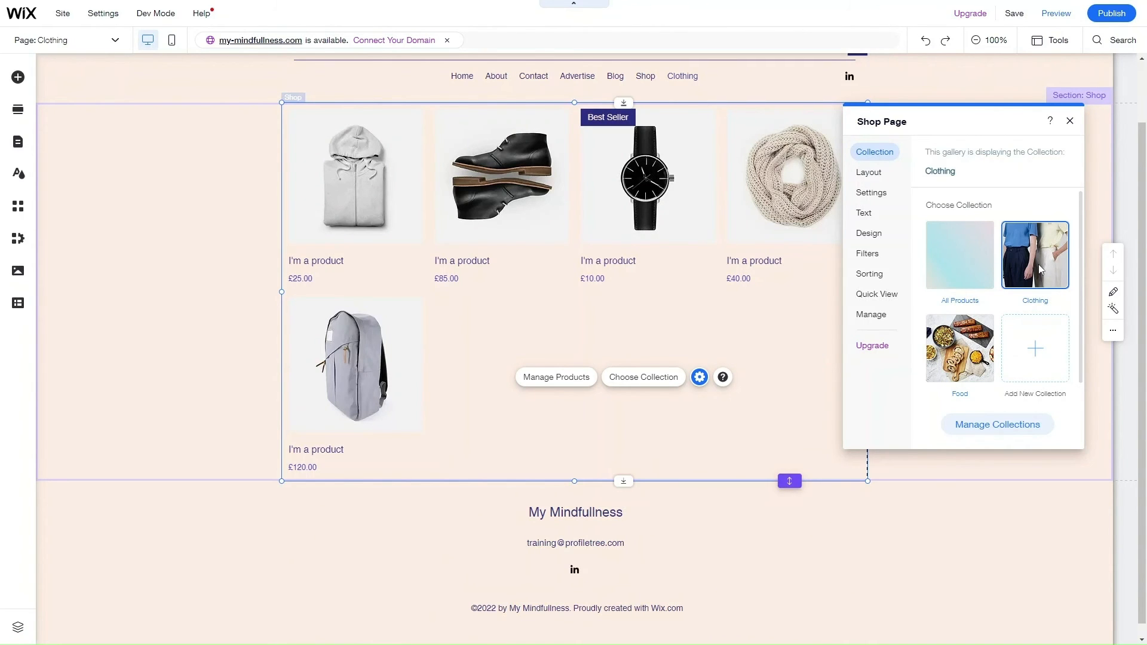
scroll(770, 291, up, 1)
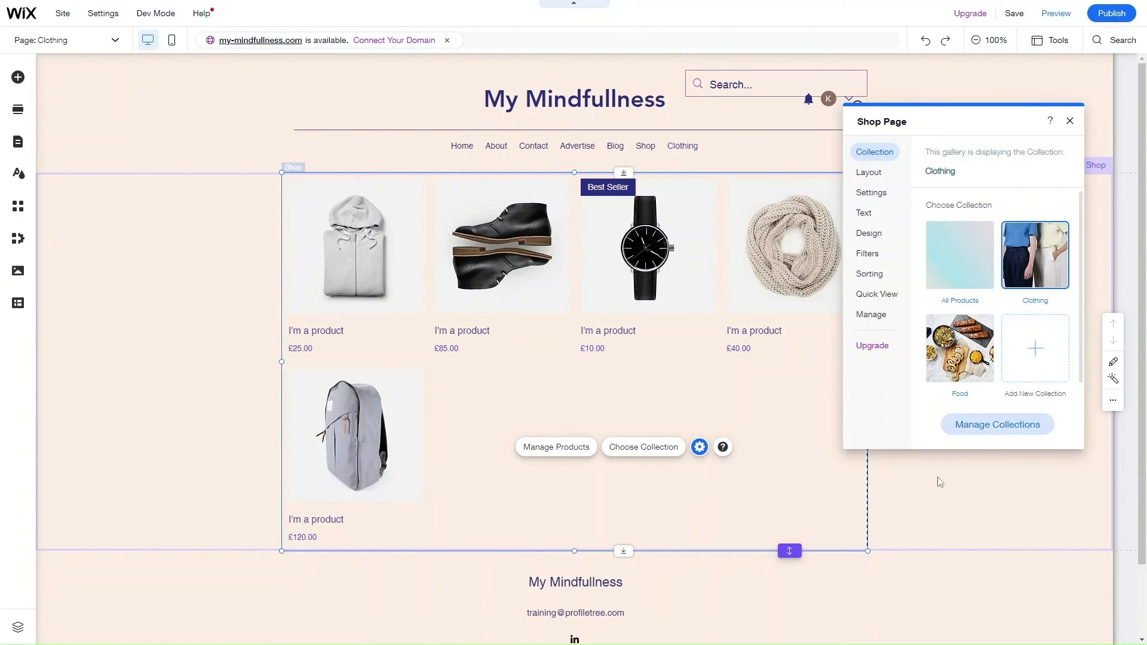
click(1069, 121)
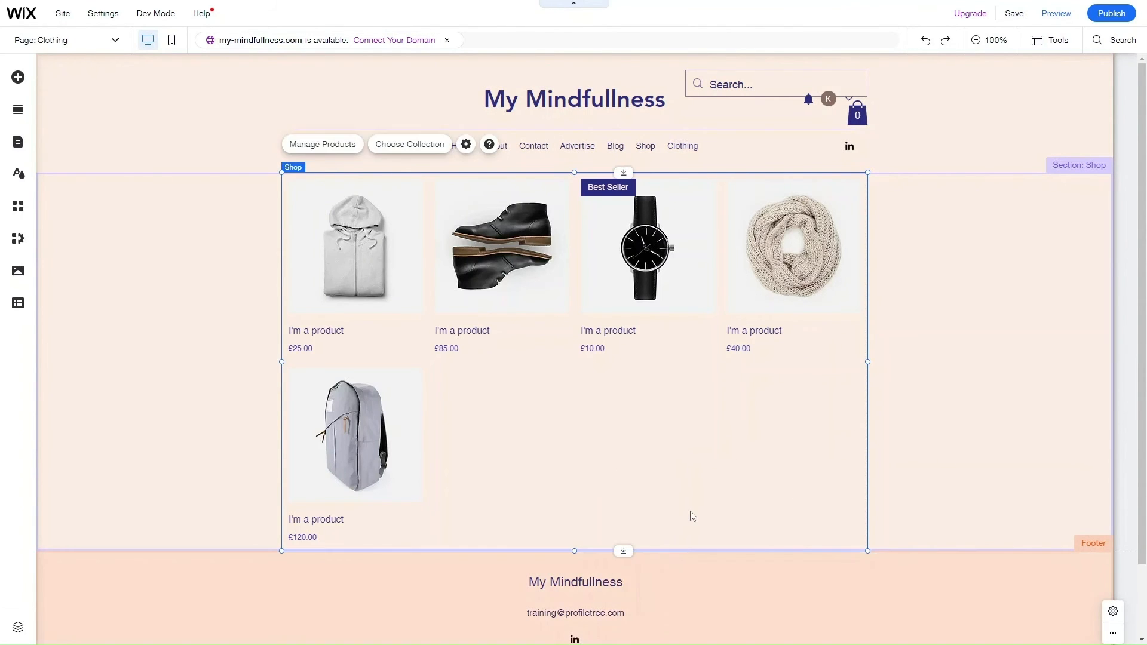
Step: Extend the Shop section downwards and move the product gallery lower to leave an empty band between it and the header
drag(792, 548, 765, 637)
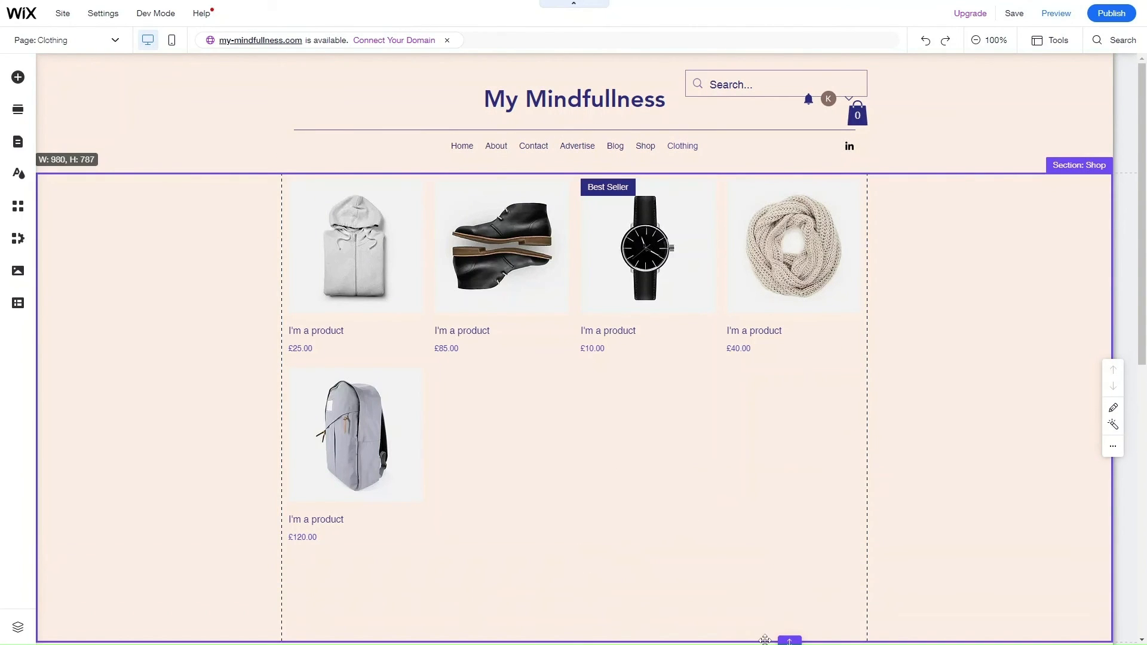
scroll(824, 552, down, 3)
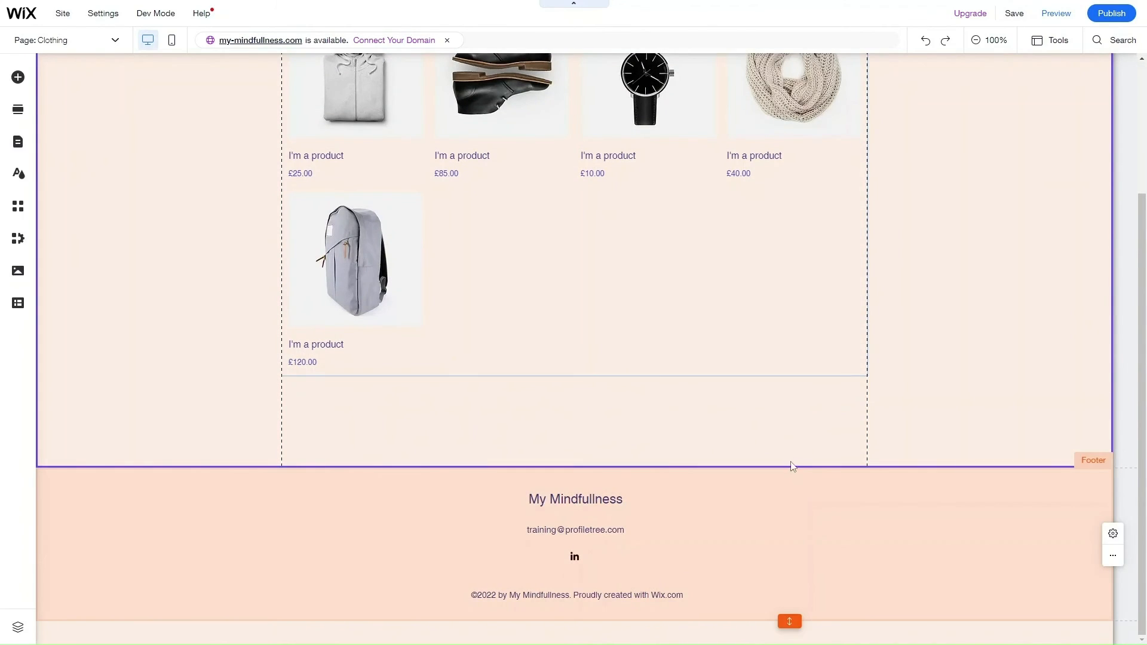
drag(789, 468, 789, 530)
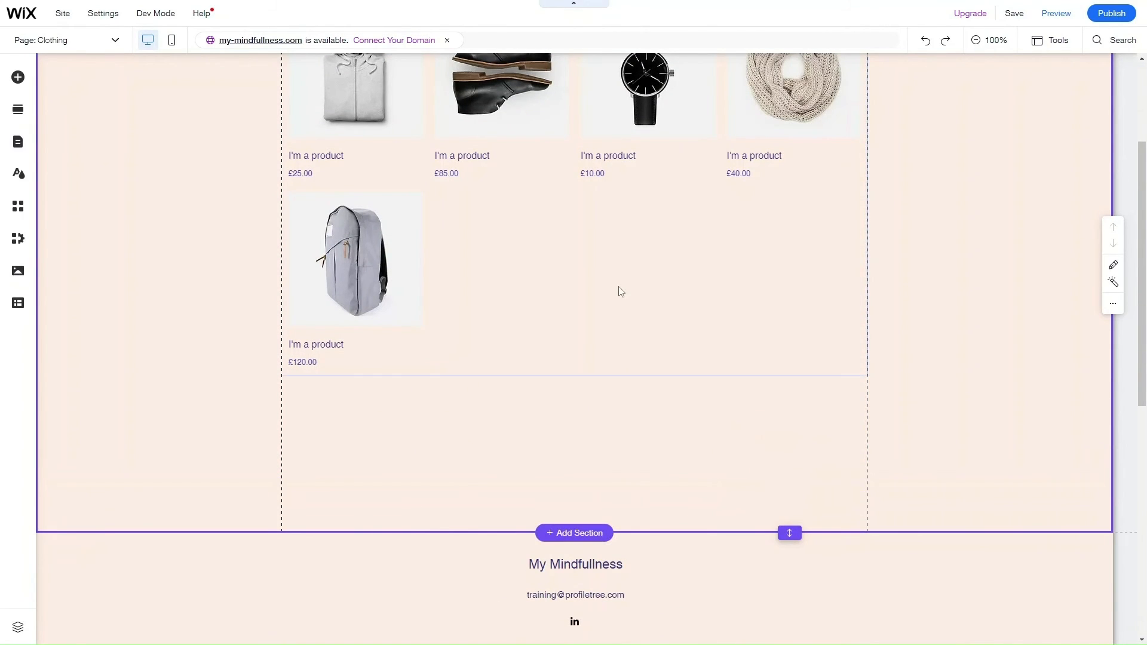
click(402, 221)
drag(402, 222, 400, 338)
scroll(401, 338, up, 3)
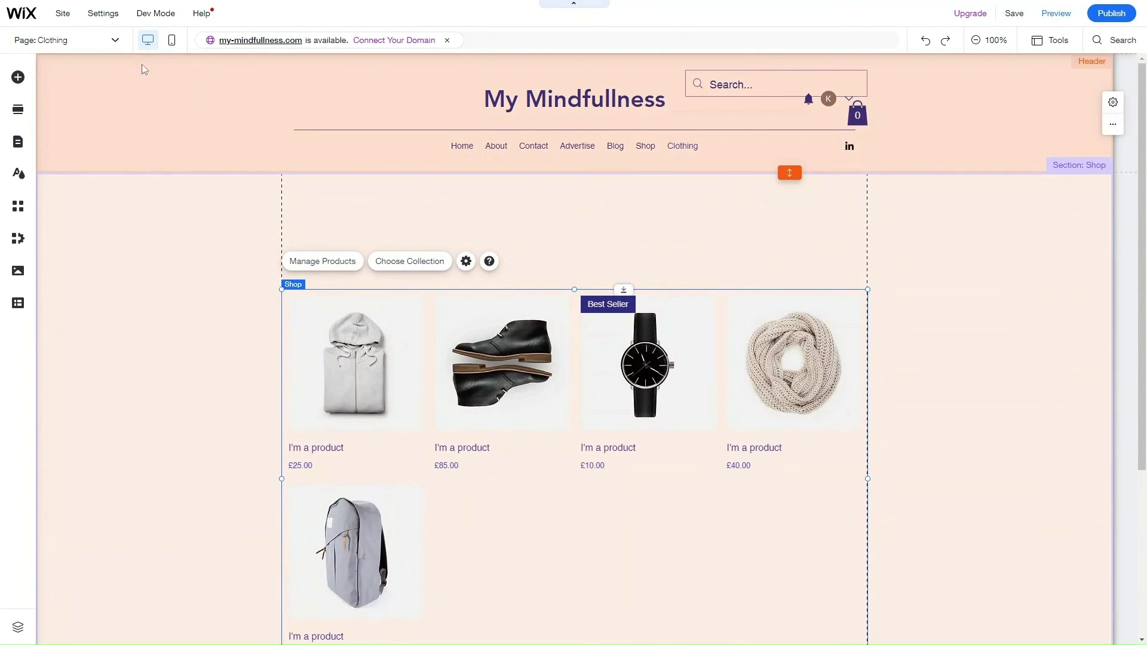
Step: Add a Heading 1 text element above the product gallery and widen it to about 810 px so it fits on one line
click(27, 86)
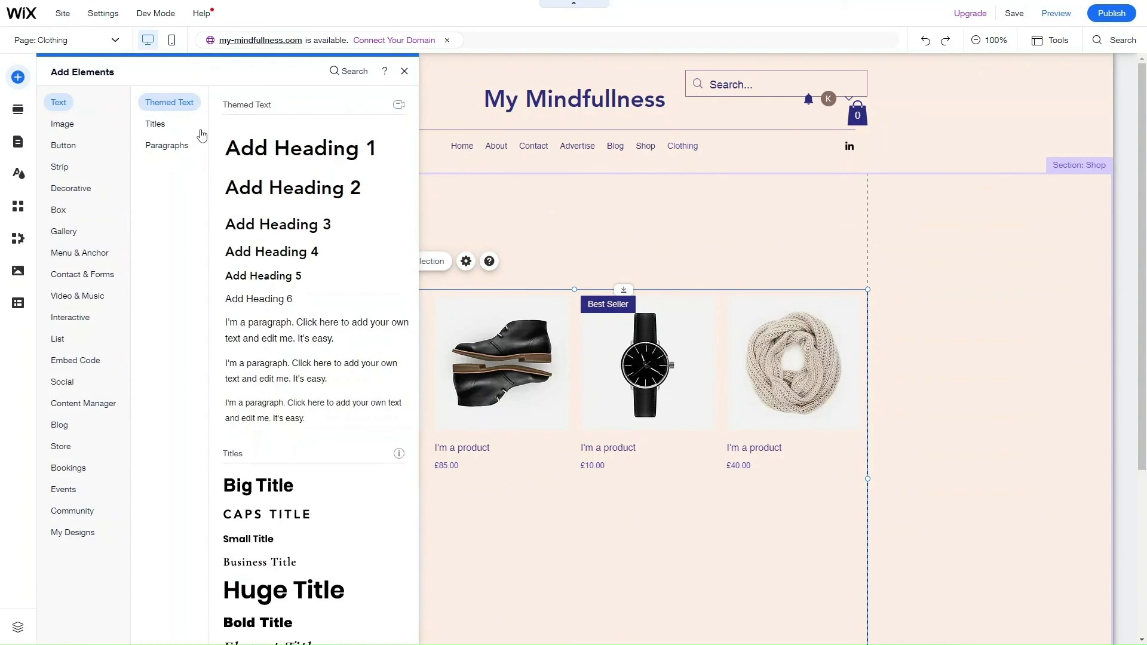
drag(299, 148, 555, 209)
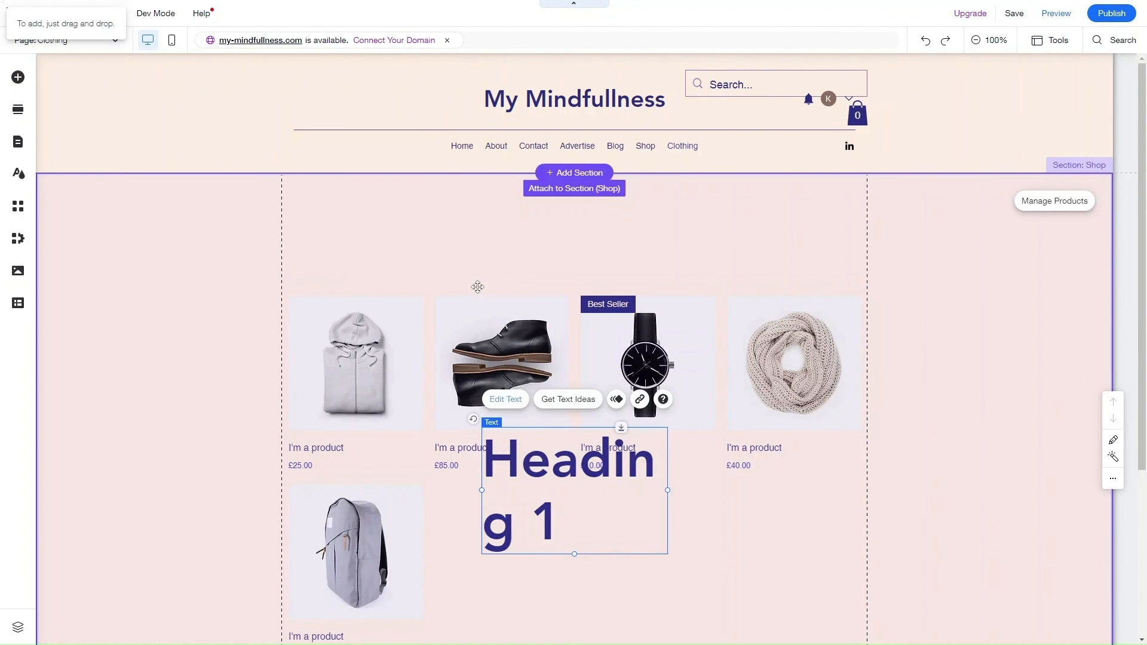
drag(531, 459, 398, 222)
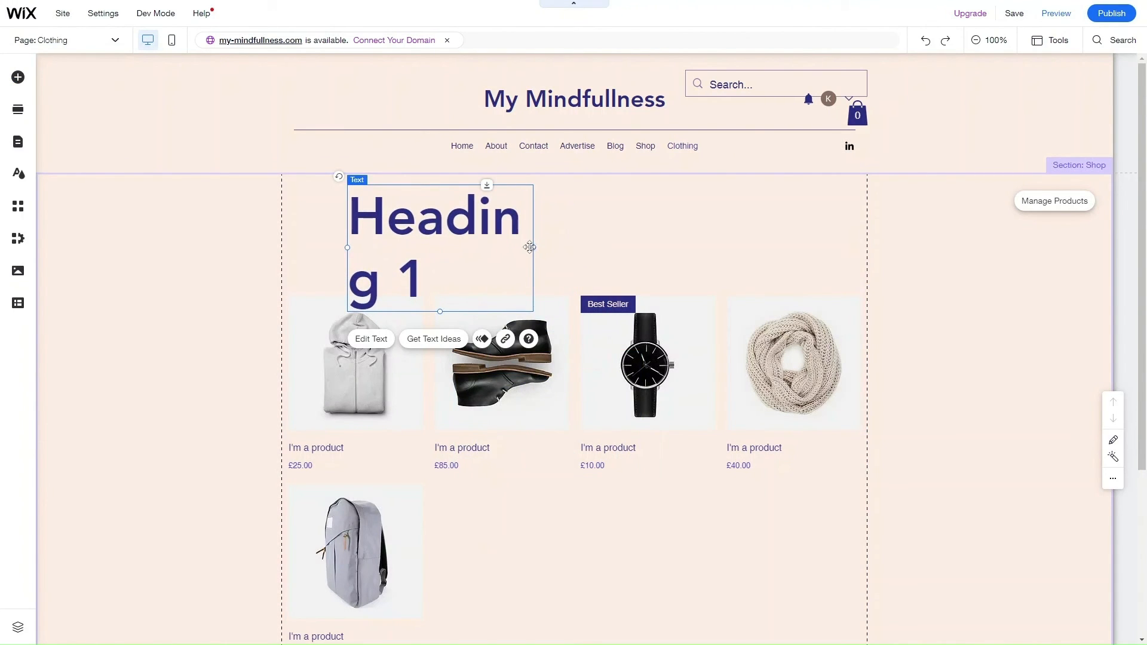
drag(533, 247, 834, 230)
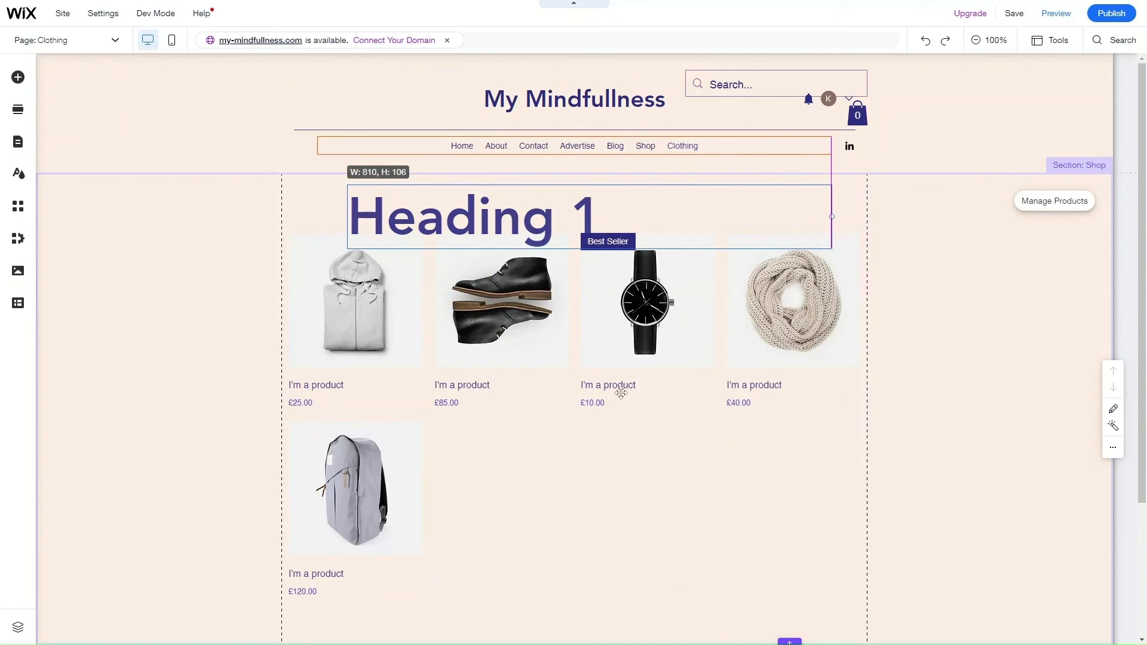
Step: Move the product gallery slightly down so that it sits clear below the heading
scroll(601, 357, down, 4)
click(575, 313)
drag(576, 312, 575, 298)
scroll(575, 299, up, 3)
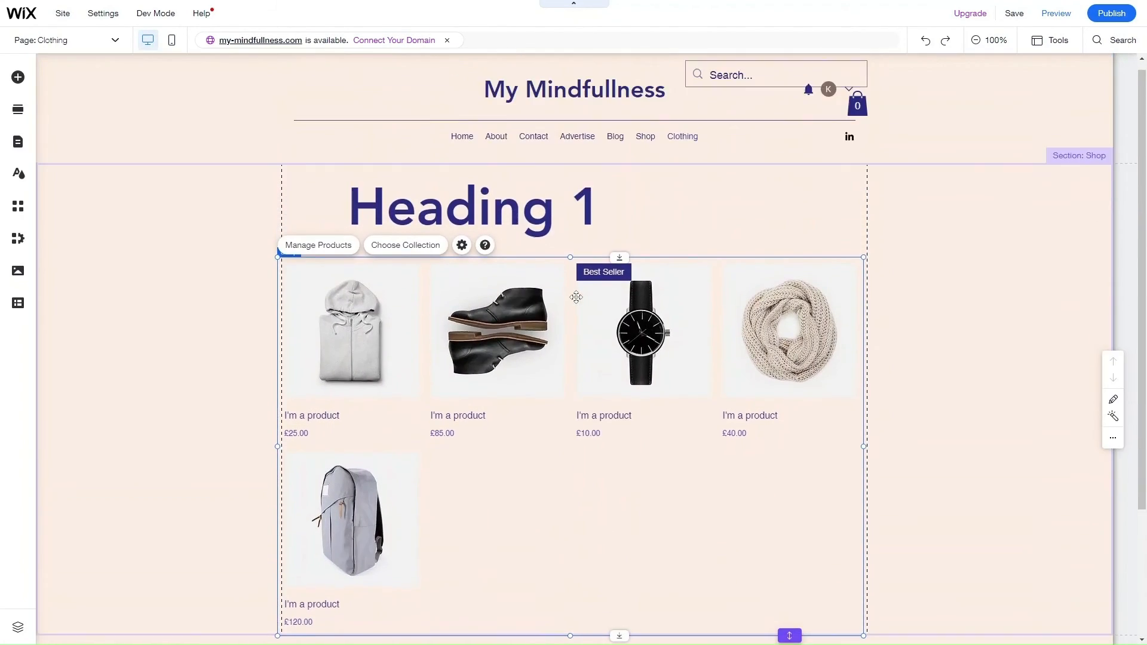
Step: Replace the heading's placeholder text with "Shop Our Clothing Products"
click(451, 221)
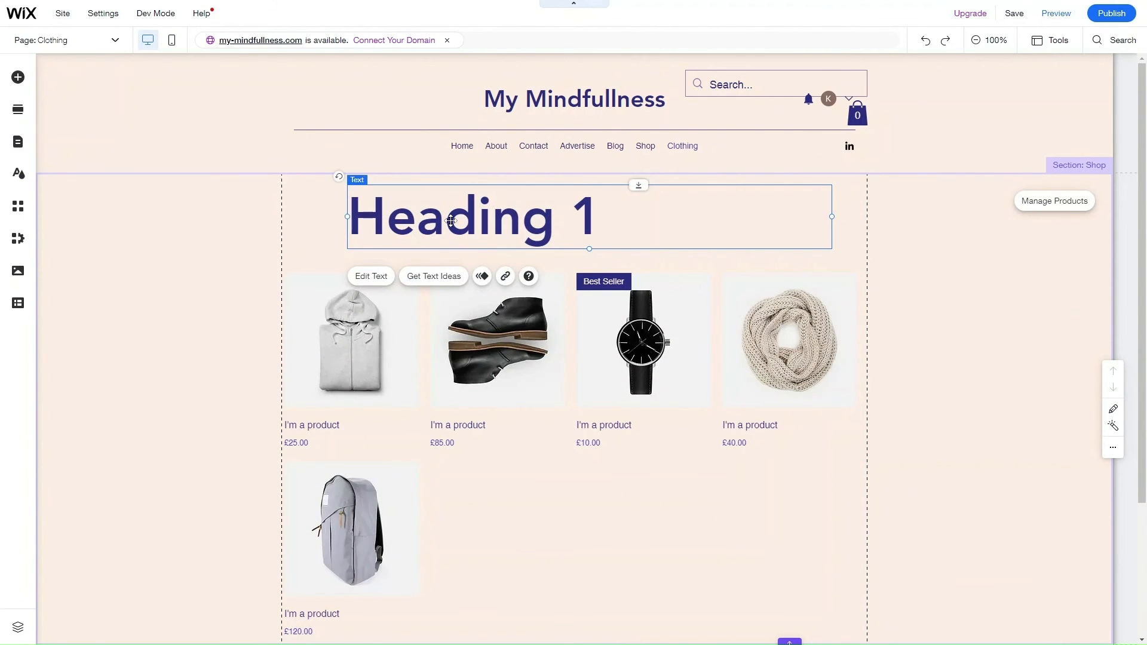
double_click(452, 222)
text(Shop)
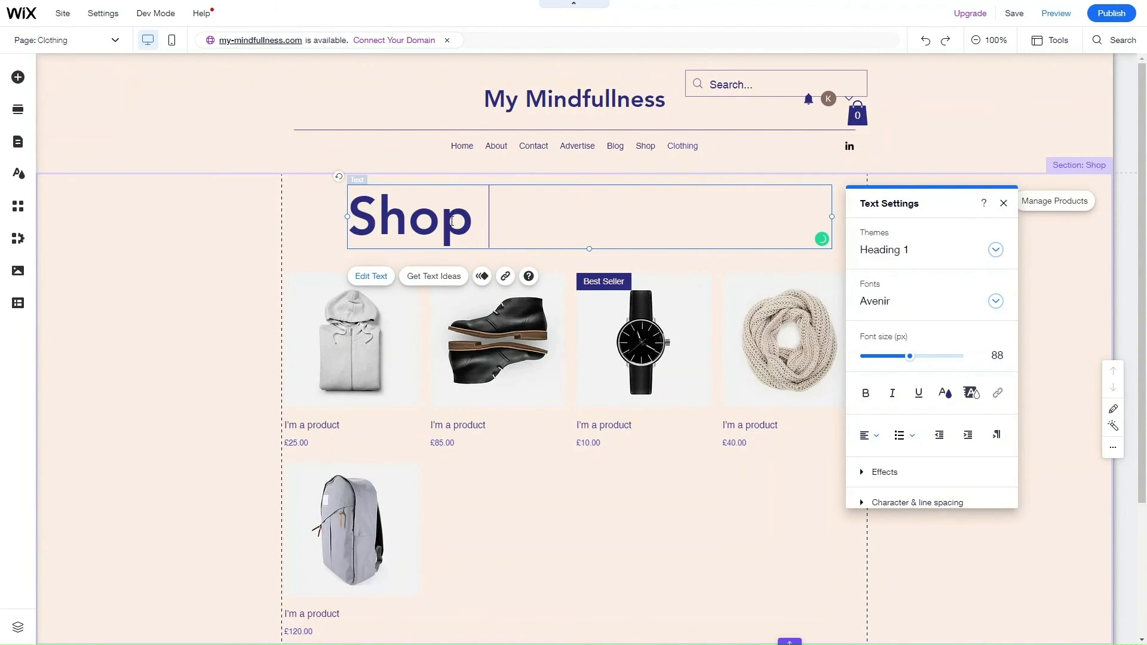
text( Our)
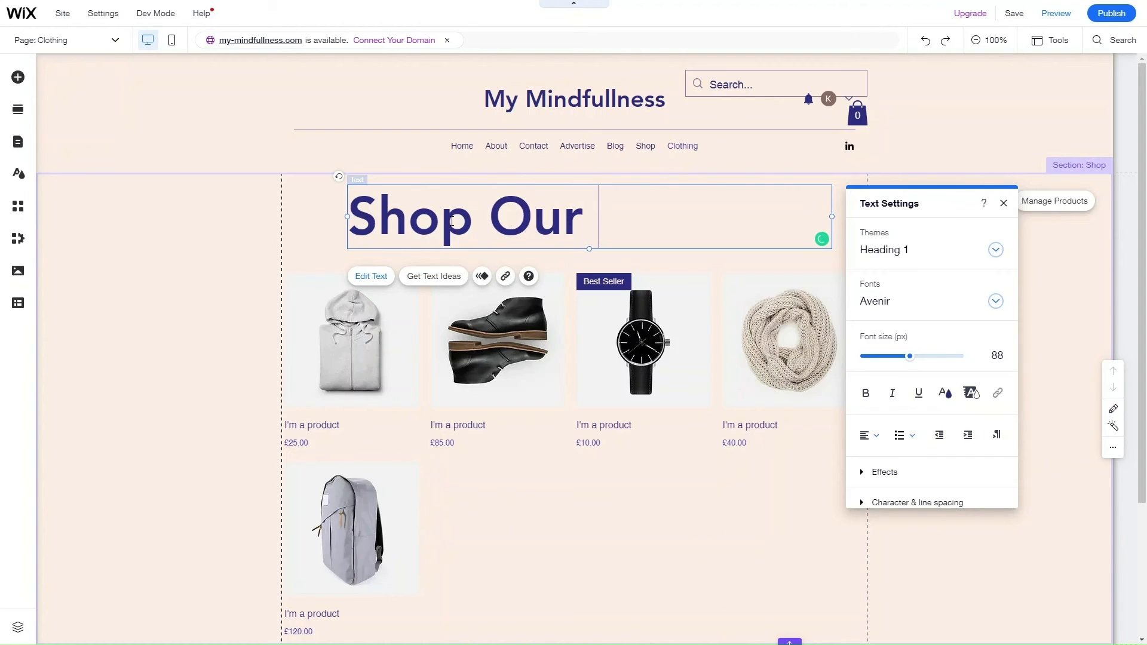
text( Clothing Pr)
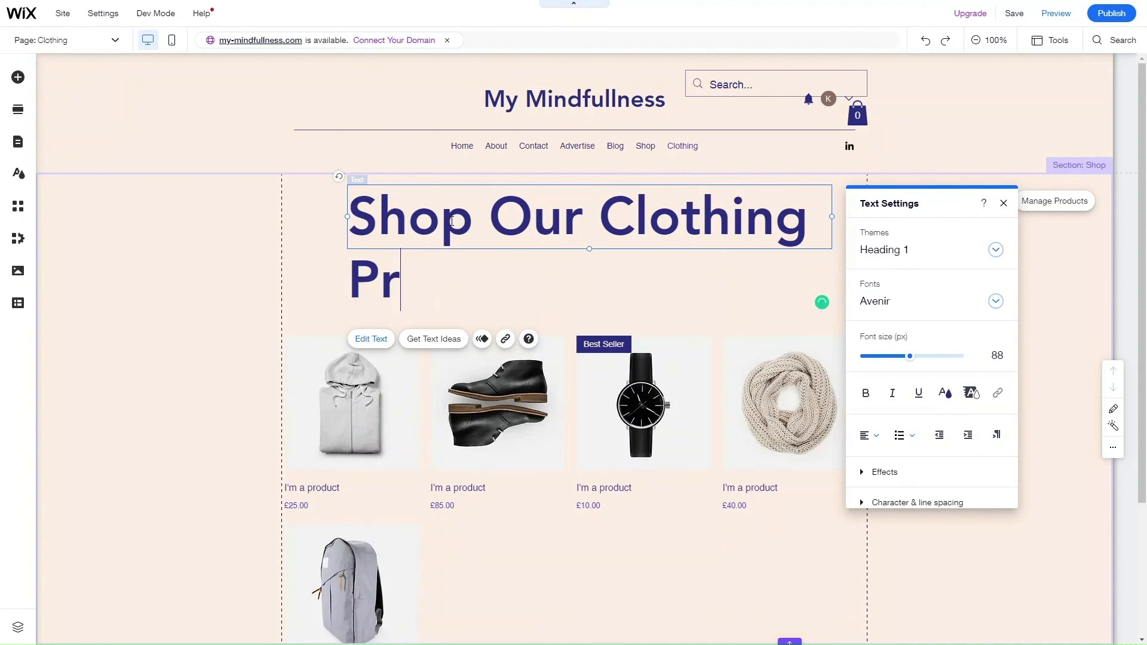
text(oducts)
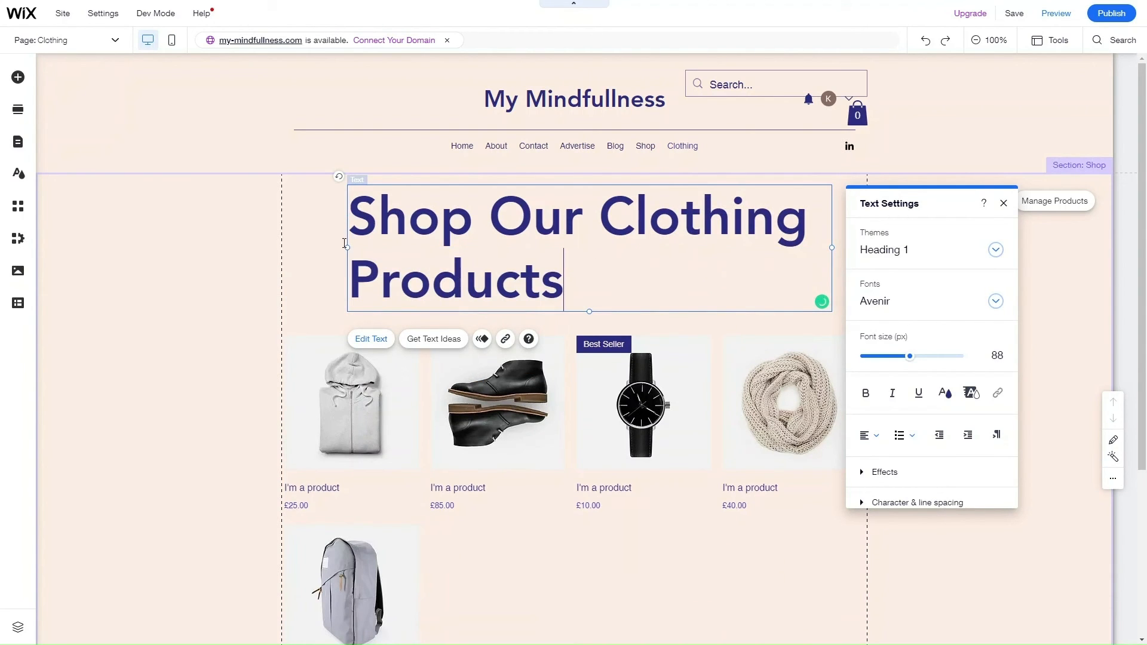
Step: Finish editing the heading text and move the heading to the left edge of the page's content area
drag(309, 249, 301, 247)
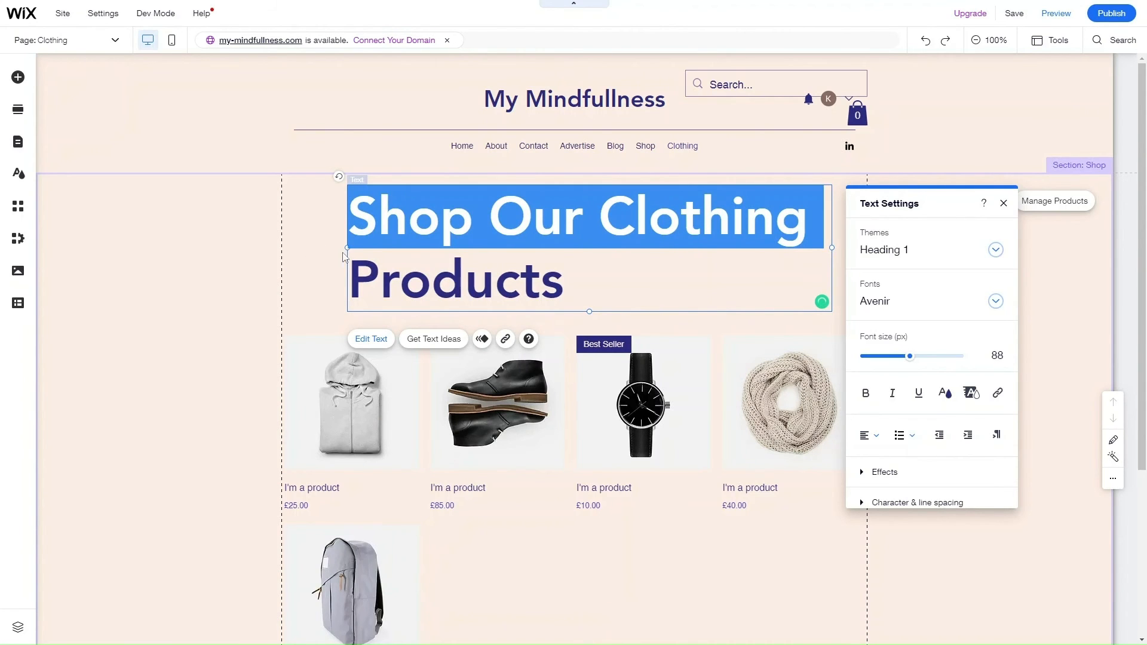
click(203, 274)
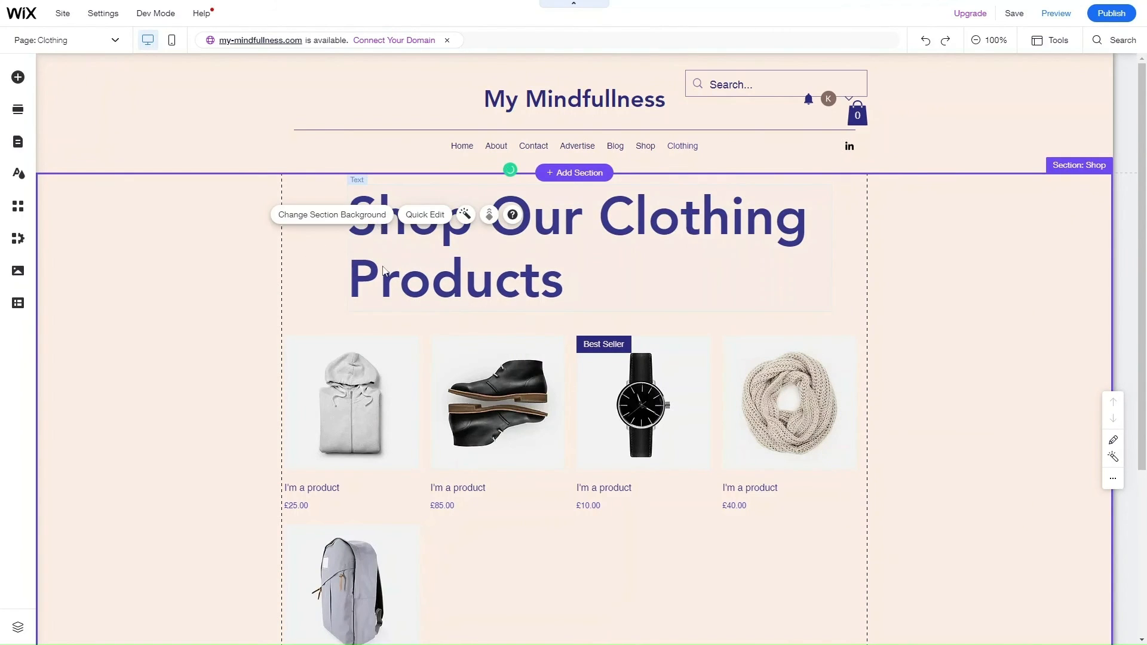
click(369, 282)
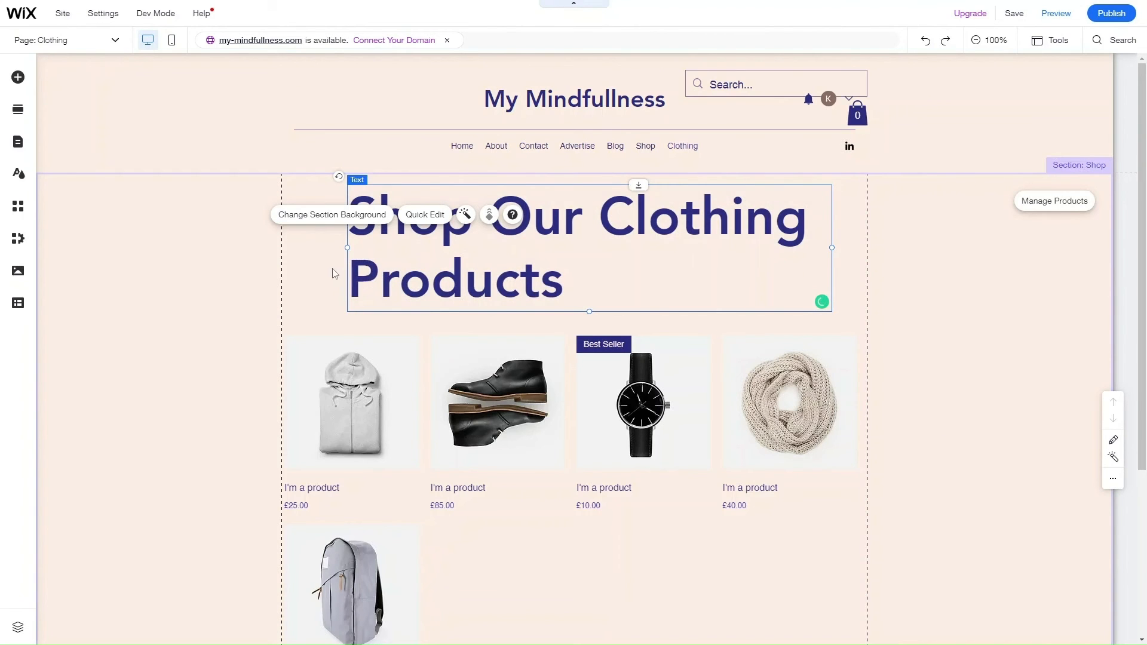
click(412, 250)
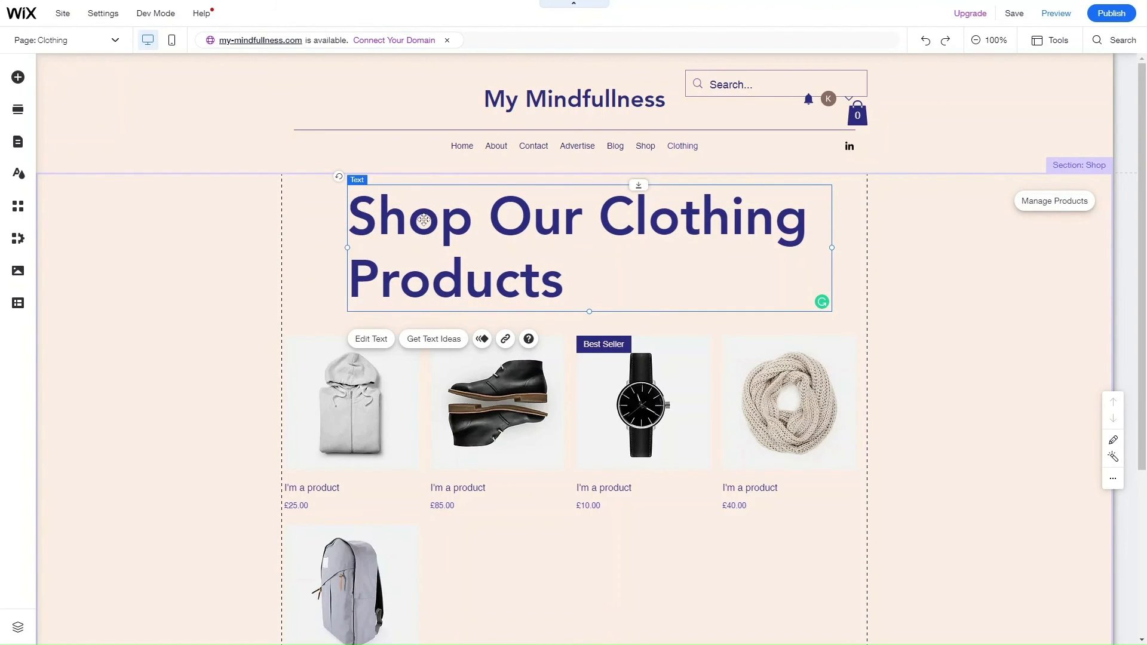
drag(414, 218, 349, 224)
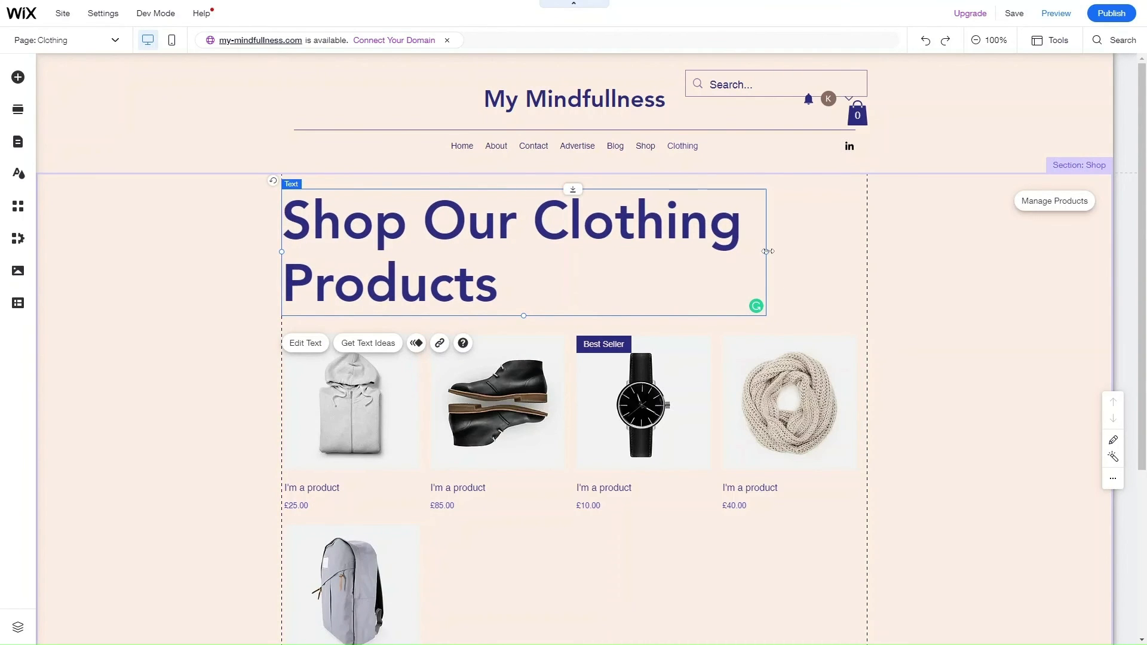
Step: Widen the "Shop Our Clothing Products" heading so it extends almost to the right edge of the page's content area
drag(767, 251, 851, 252)
scroll(746, 435, down, 1)
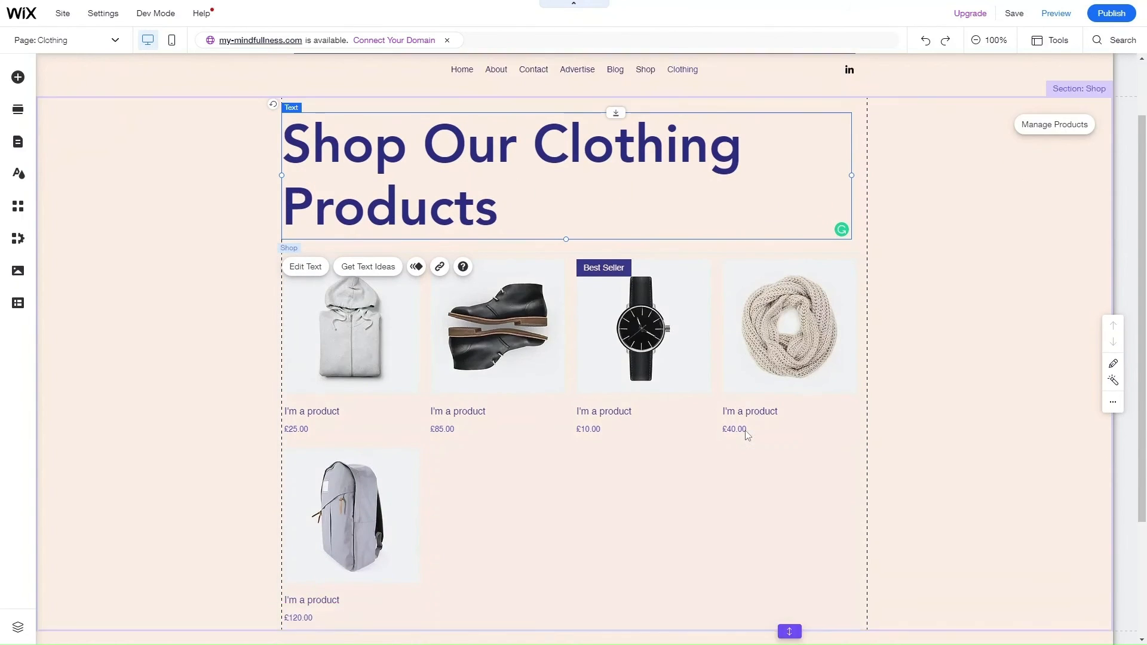
scroll(747, 435, down, 1)
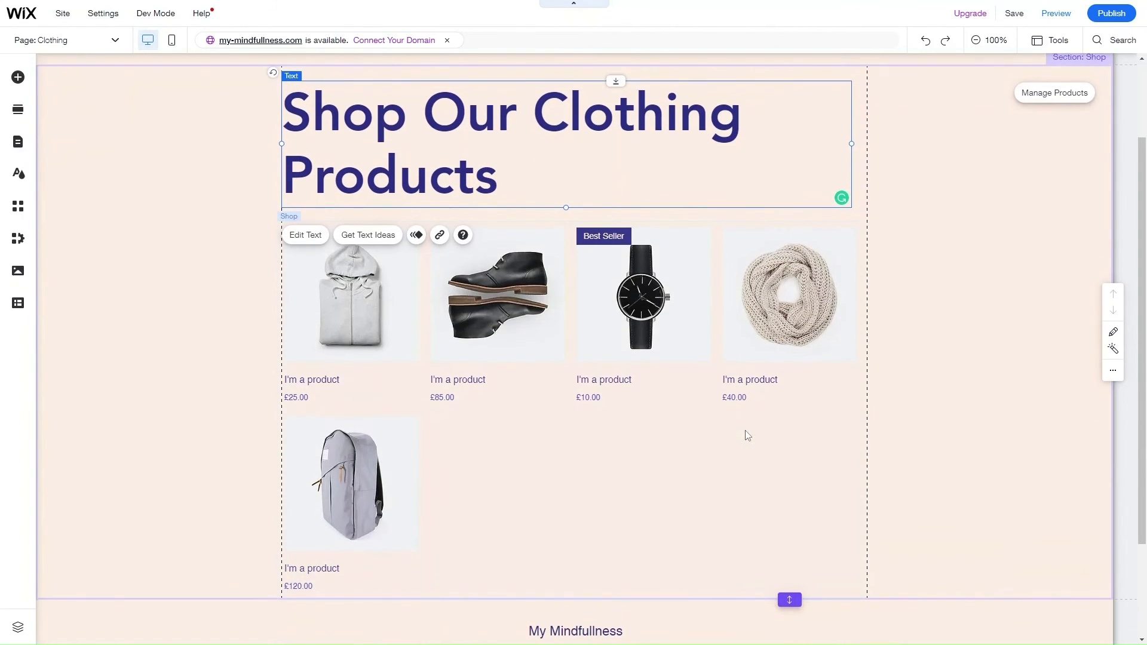
Step: Turn on product filters for the Clothing page's shop gallery
click(535, 475)
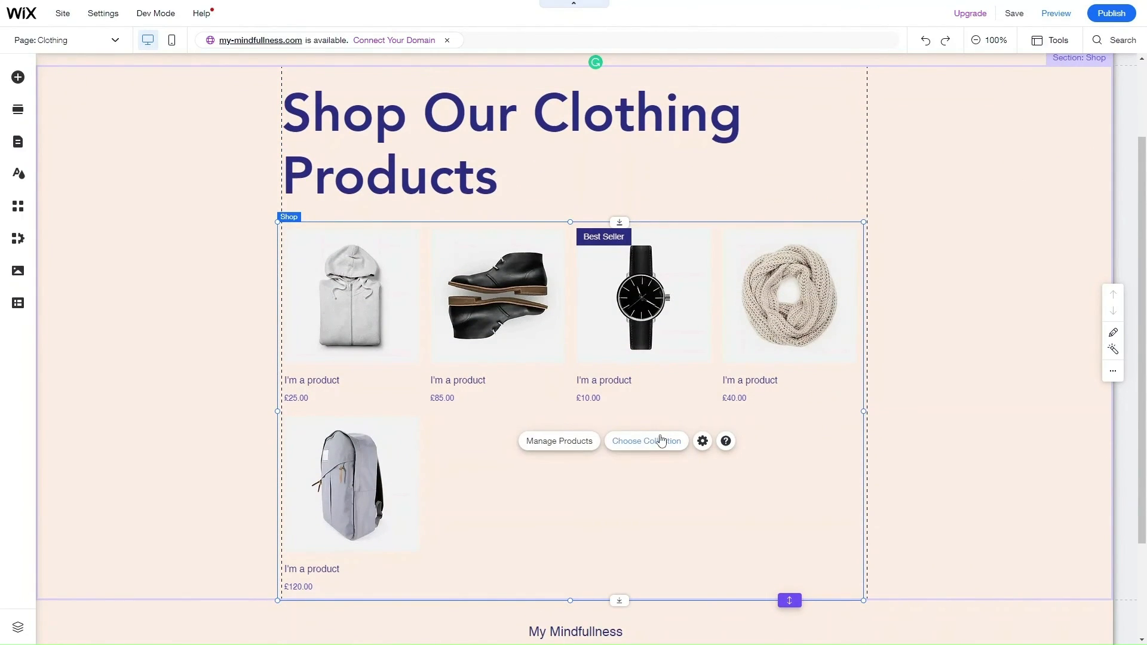
click(703, 441)
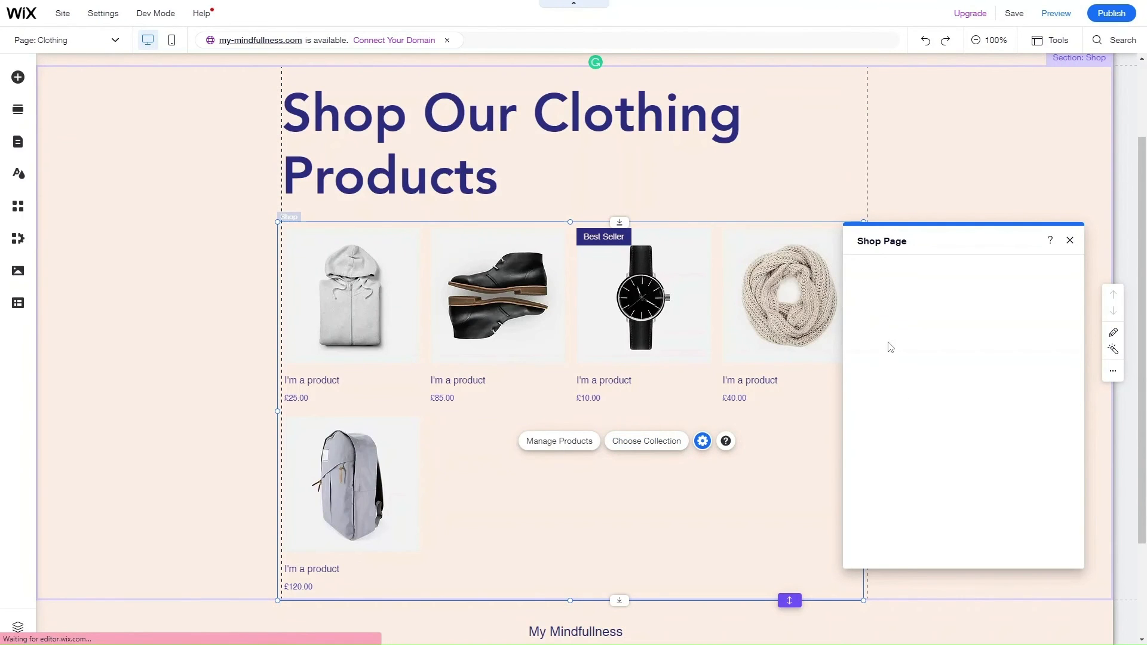
click(861, 374)
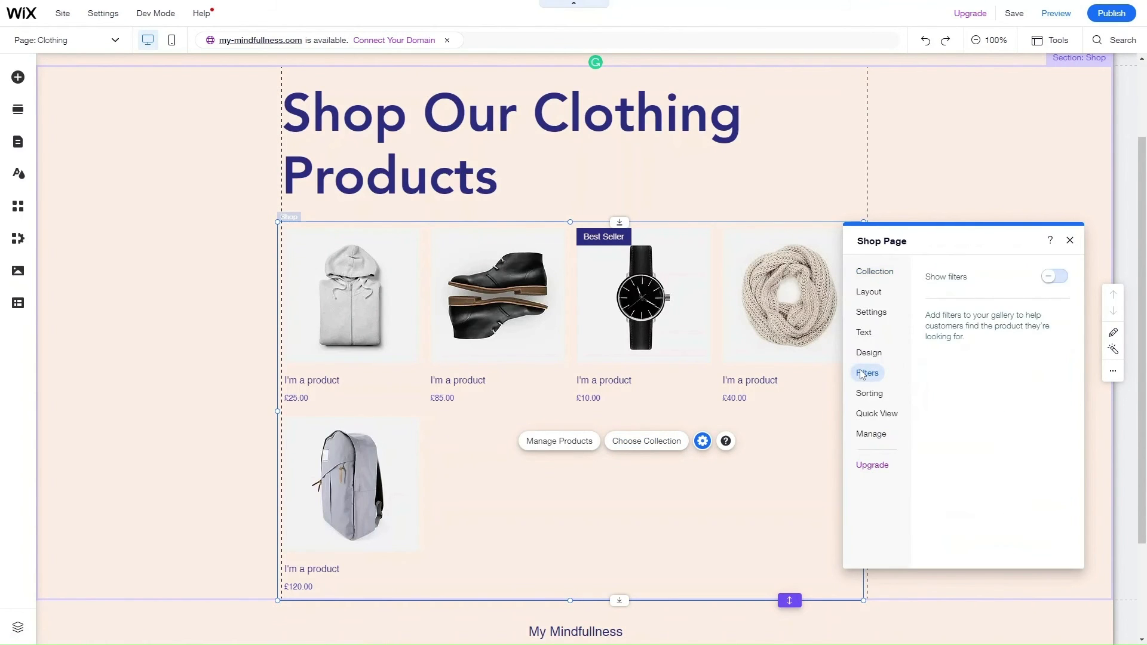
click(1054, 276)
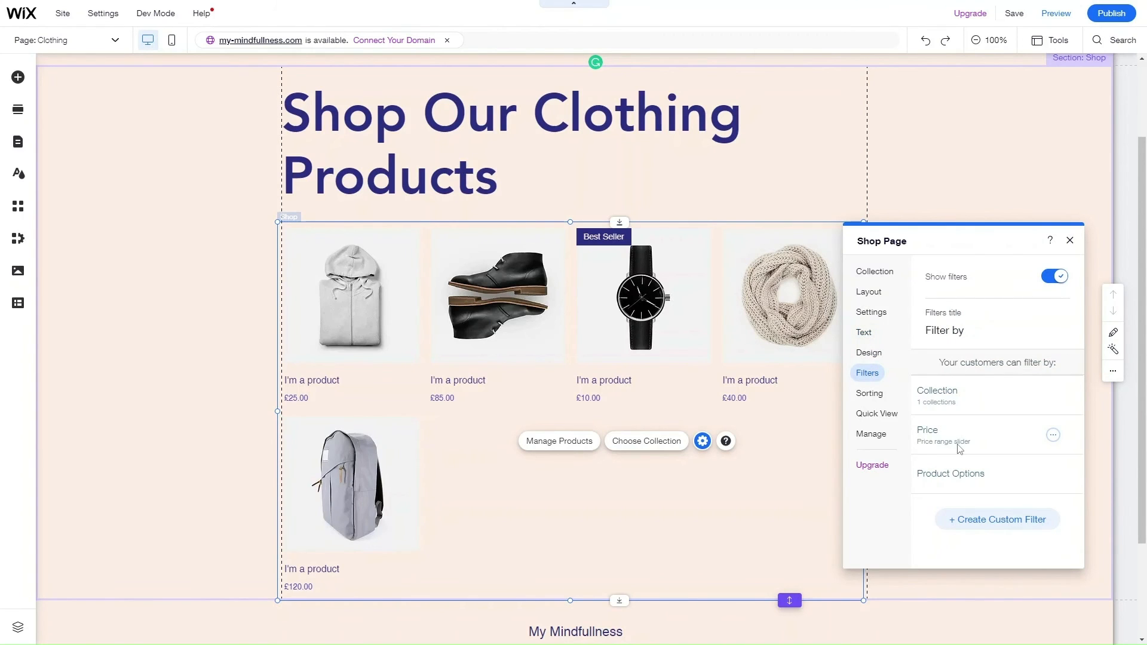
Step: Enable the sorting options for the shop gallery and close its settings
click(868, 394)
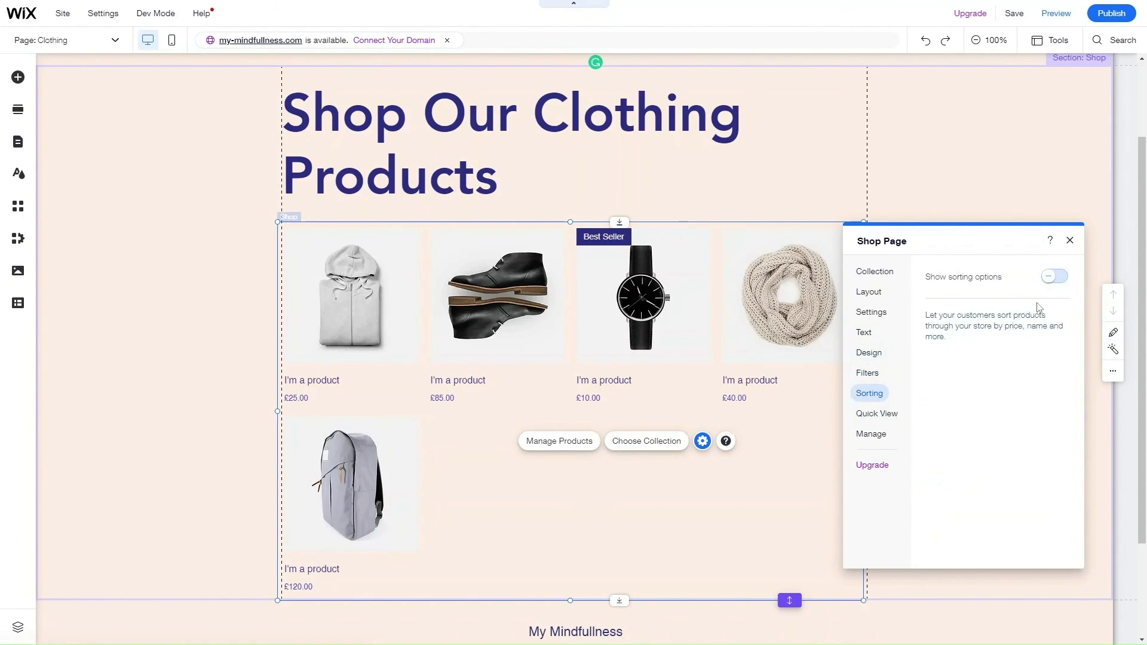
click(1046, 282)
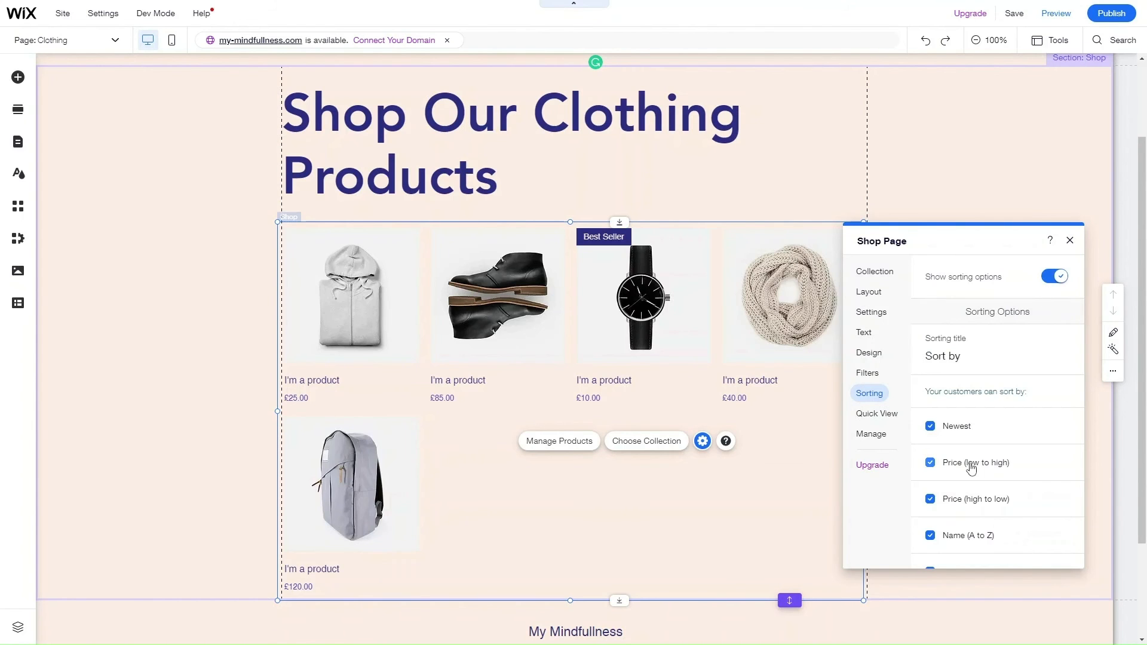
scroll(969, 461, down, 1)
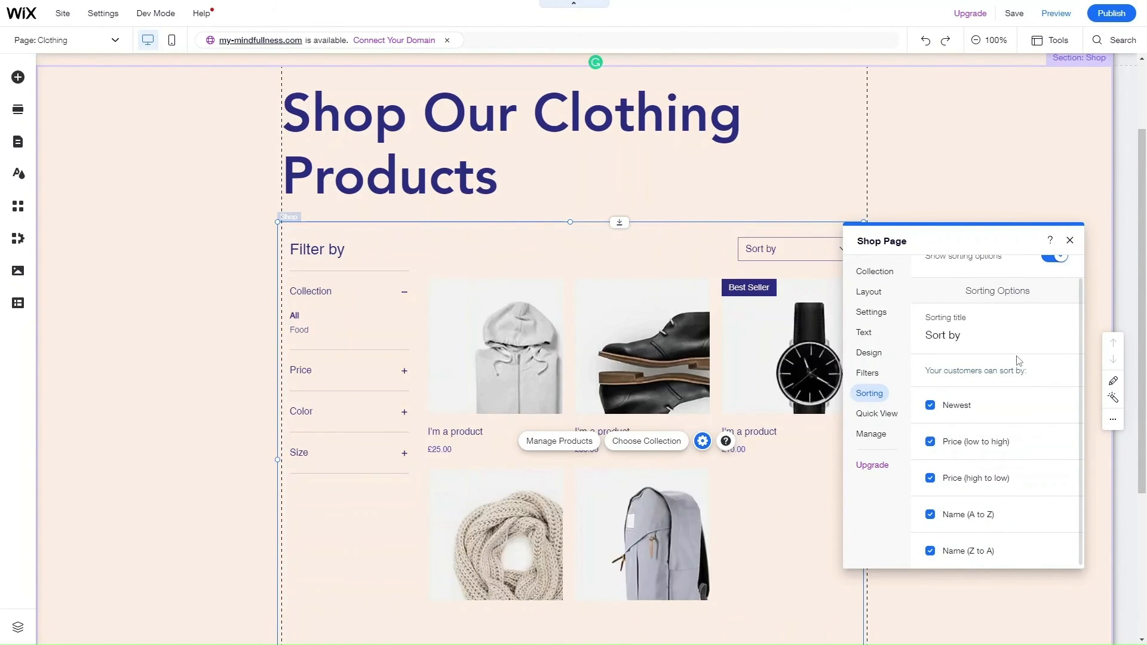
click(1069, 241)
Step: Make the Clothing page a subpage of Shop in the site menu and save the site
scroll(585, 200, up, 2)
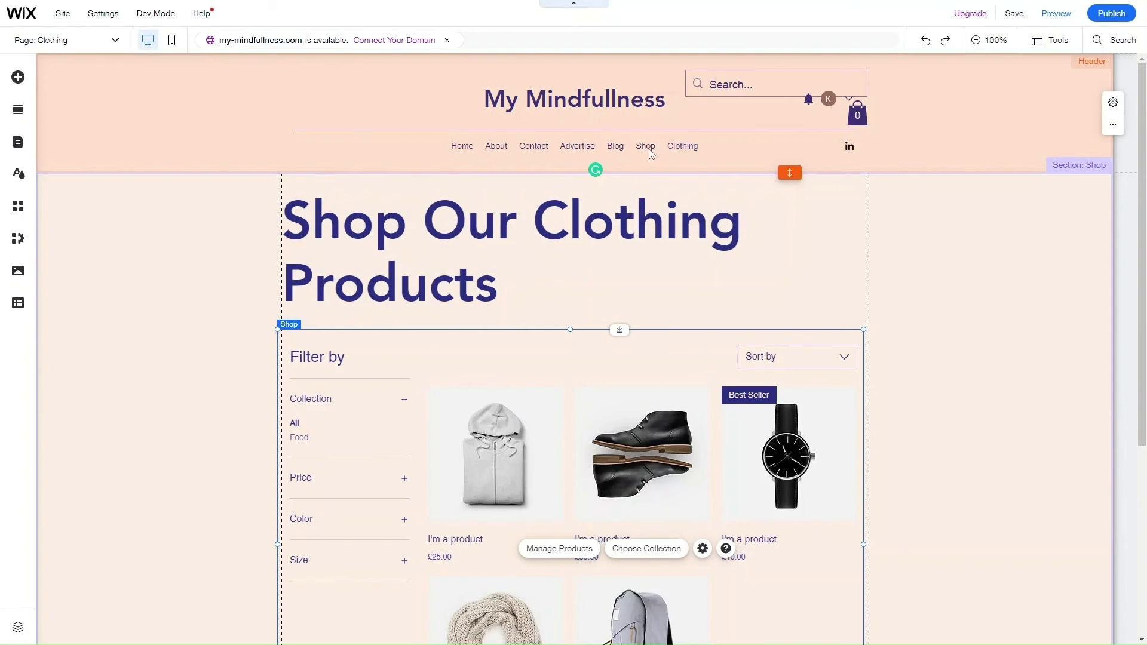
click(473, 151)
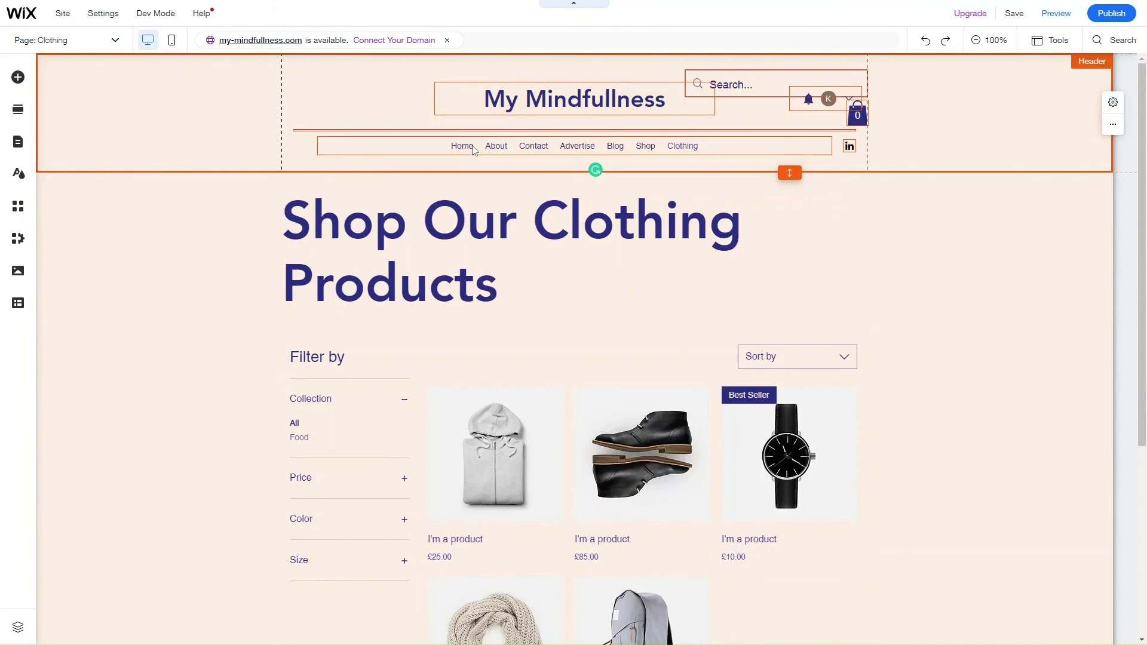
click(482, 149)
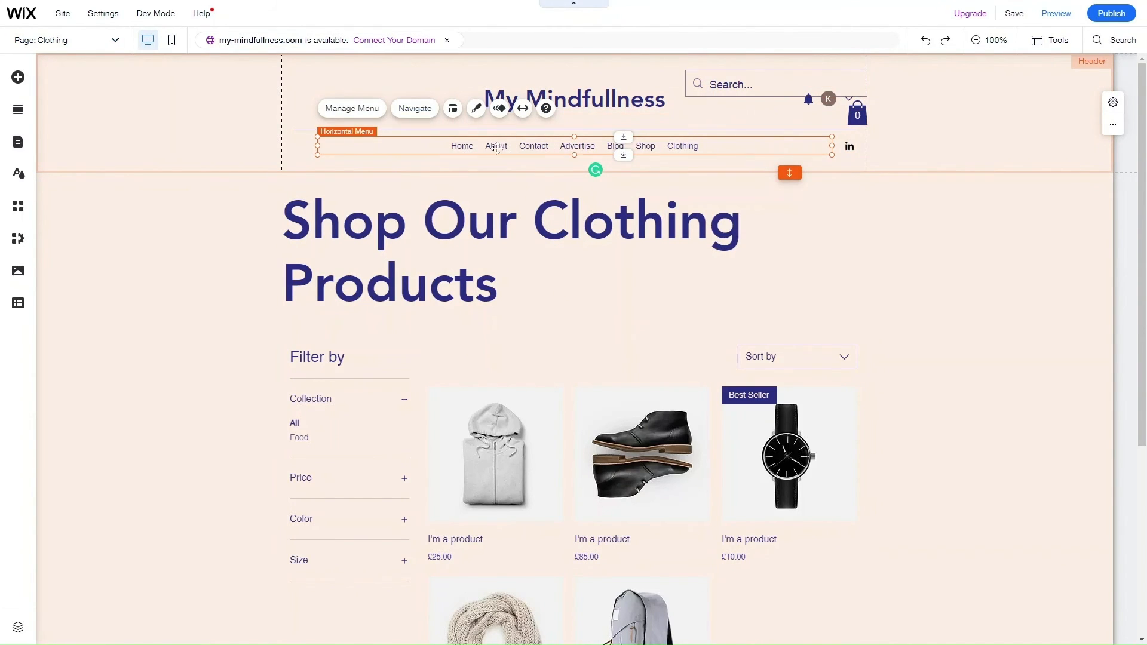
click(383, 110)
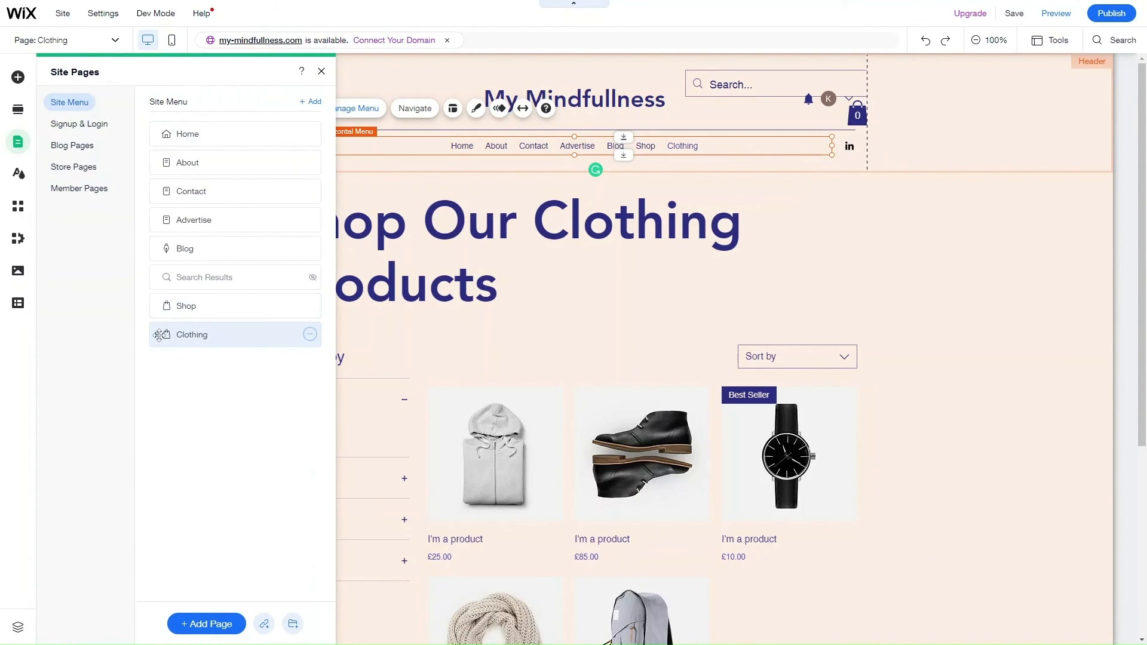
drag(159, 335, 186, 330)
click(321, 71)
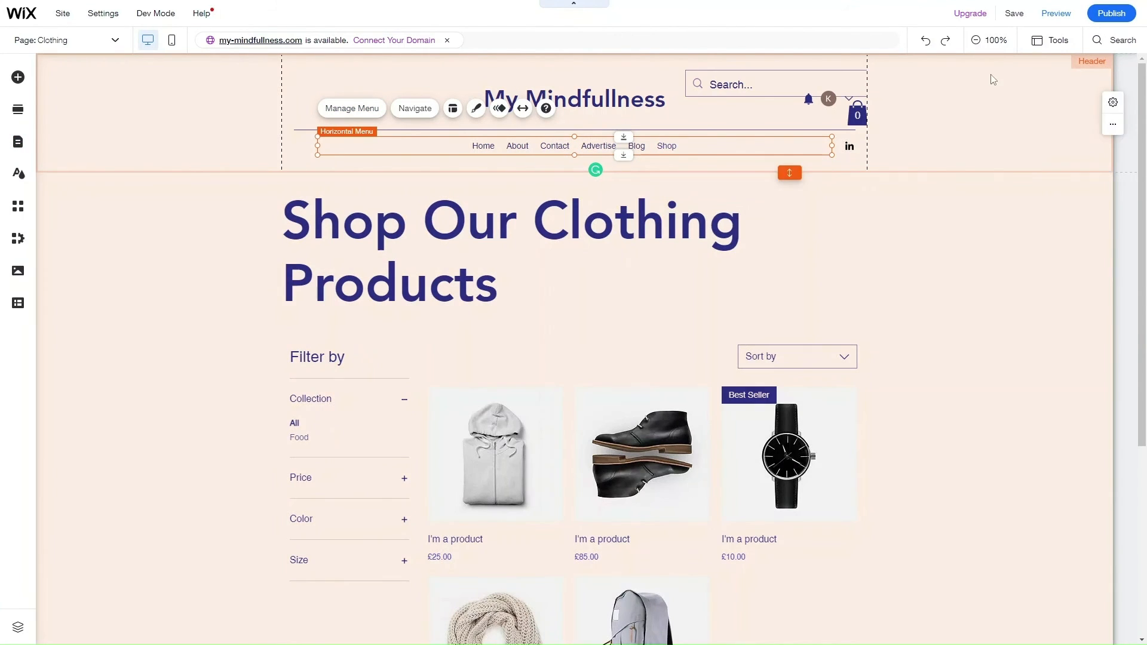
click(1014, 14)
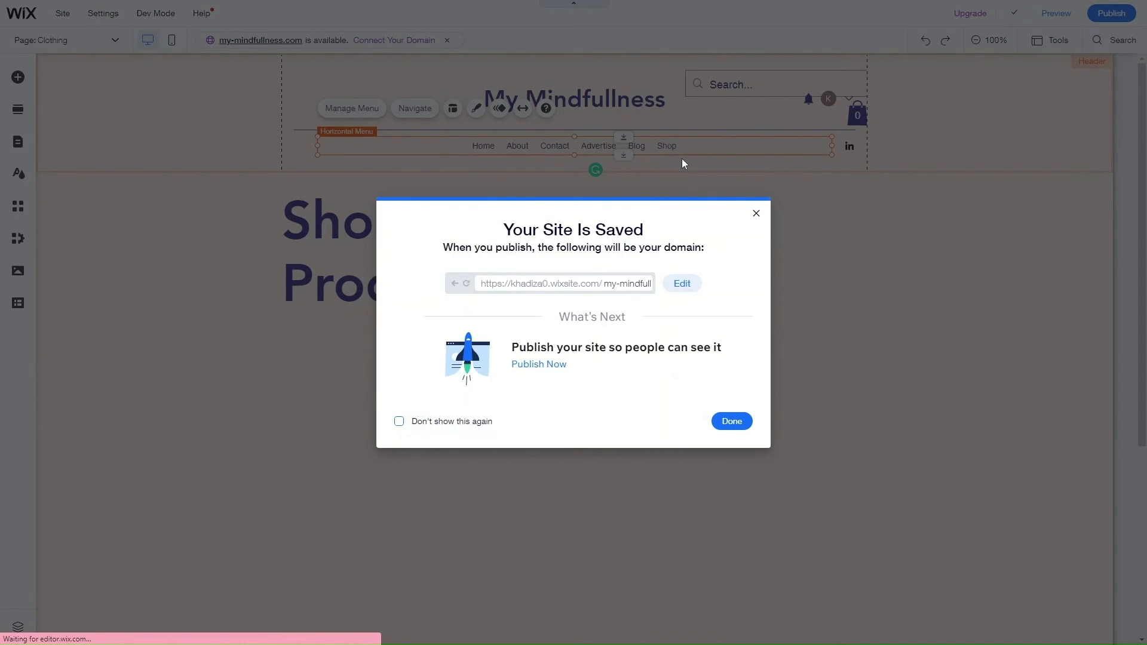
click(755, 215)
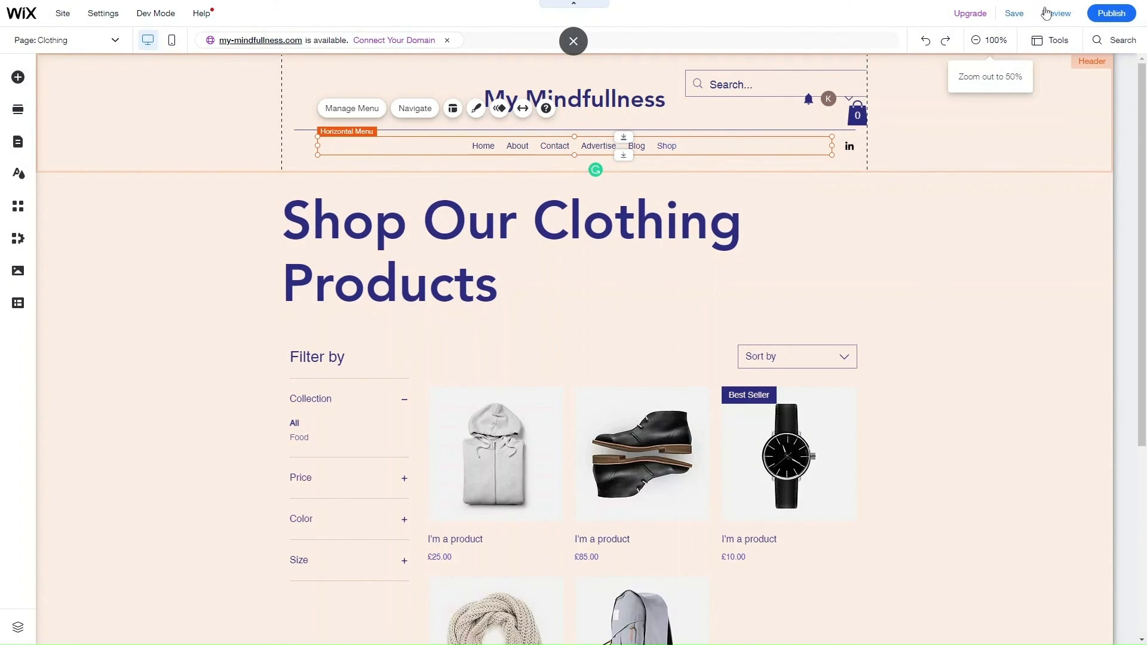
Step: Preview the Clothing page and review its heading, filters, sorting control and products, in the preview and back in the editor
click(1046, 12)
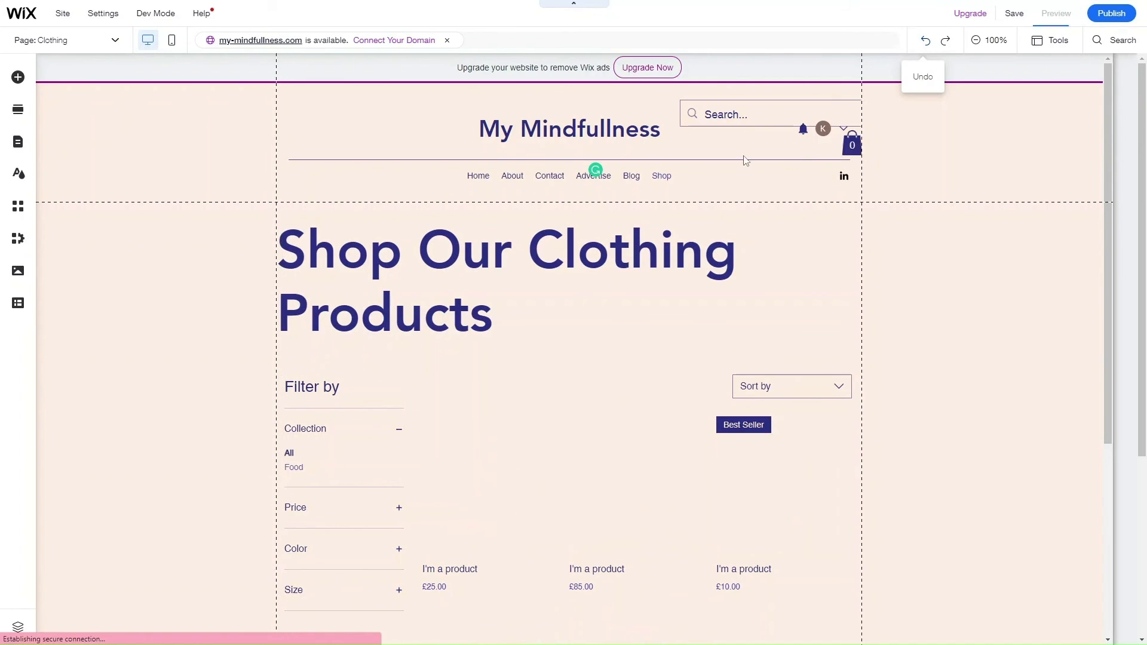
mouse_move(652, 181)
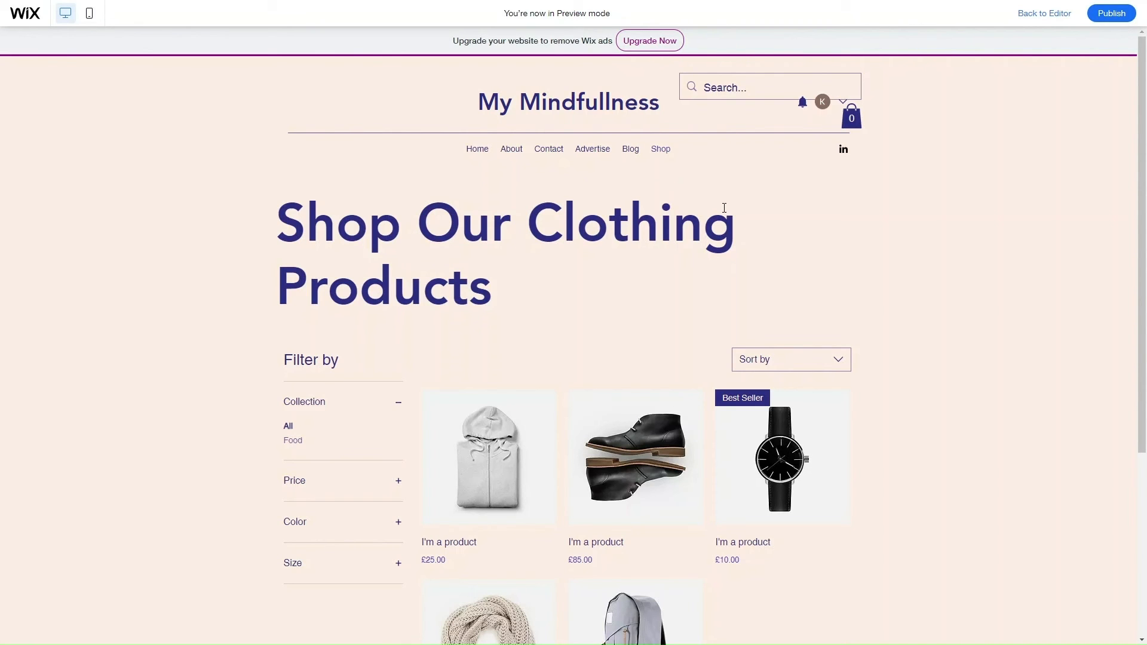
scroll(693, 351, down, 5)
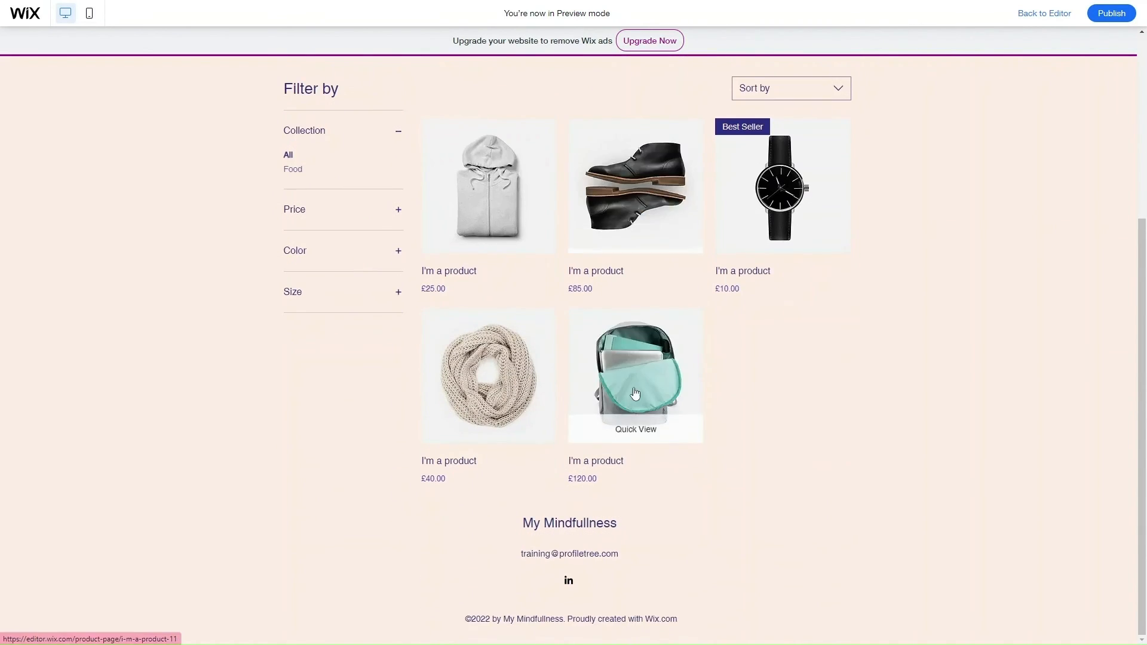
scroll(635, 391, up, 5)
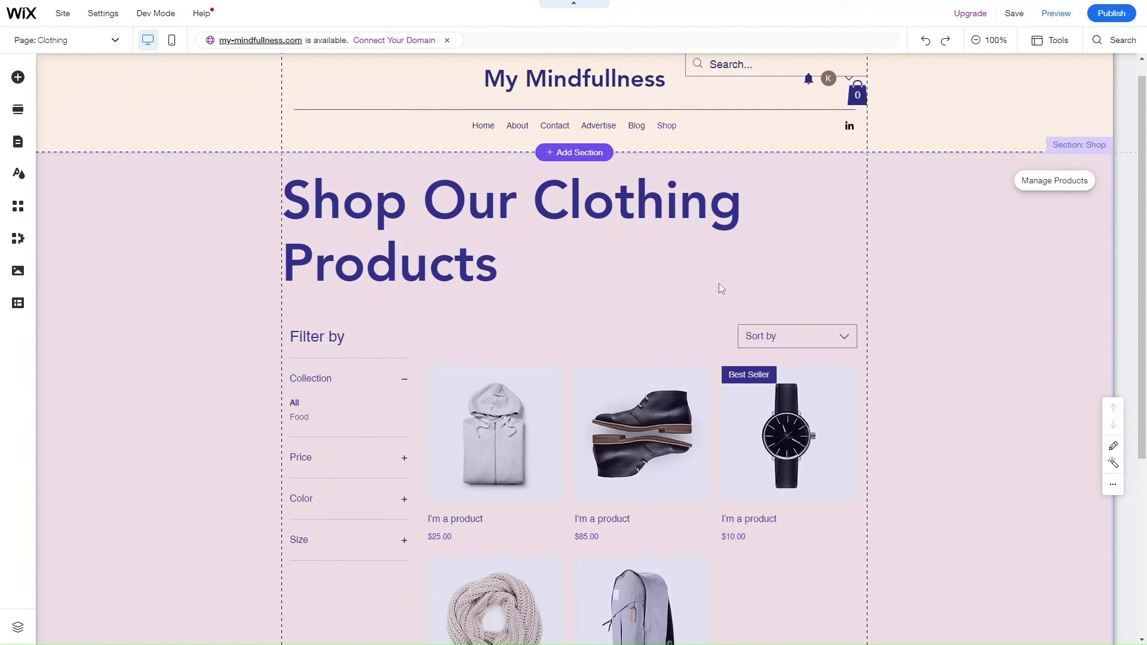
scroll(627, 359, down, 3)
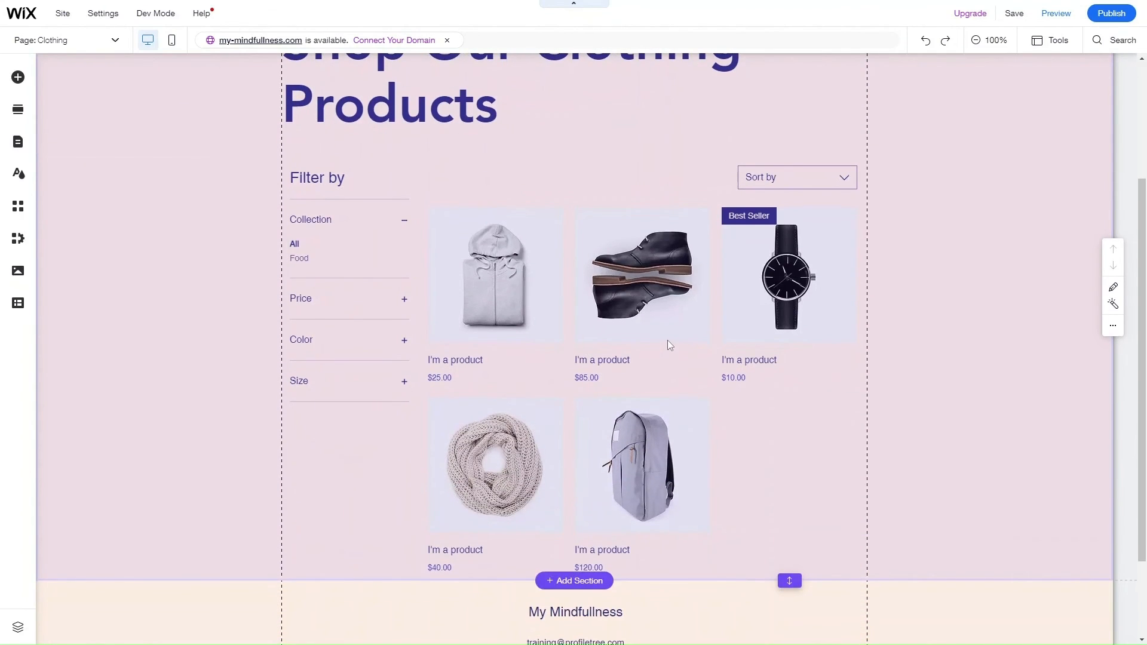
scroll(668, 340, up, 2)
scroll(667, 341, up, 2)
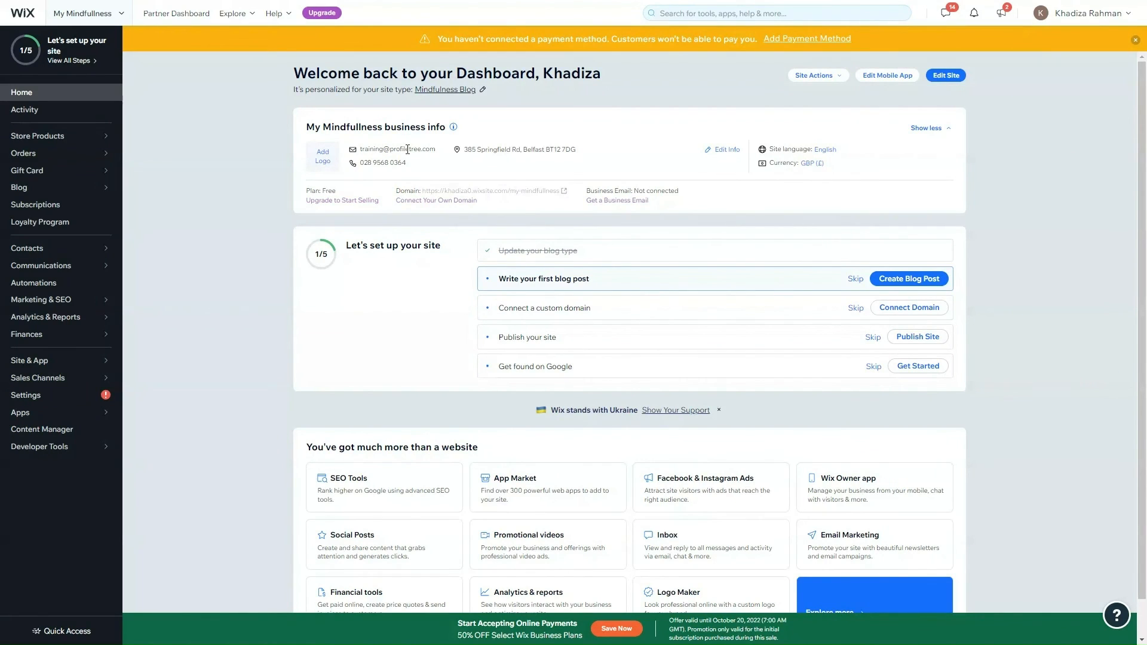
Step: Open the plan upgrade page from the site dashboard and look through the Website, Business and eCommerce, and Enterprise plans
click(321, 206)
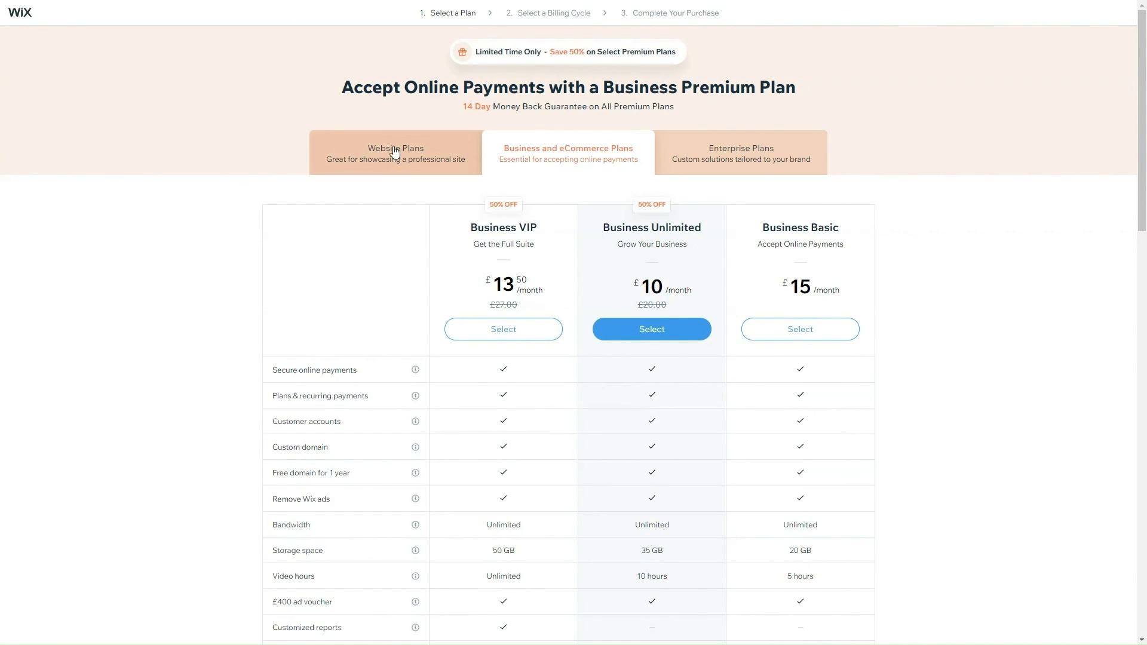
click(377, 155)
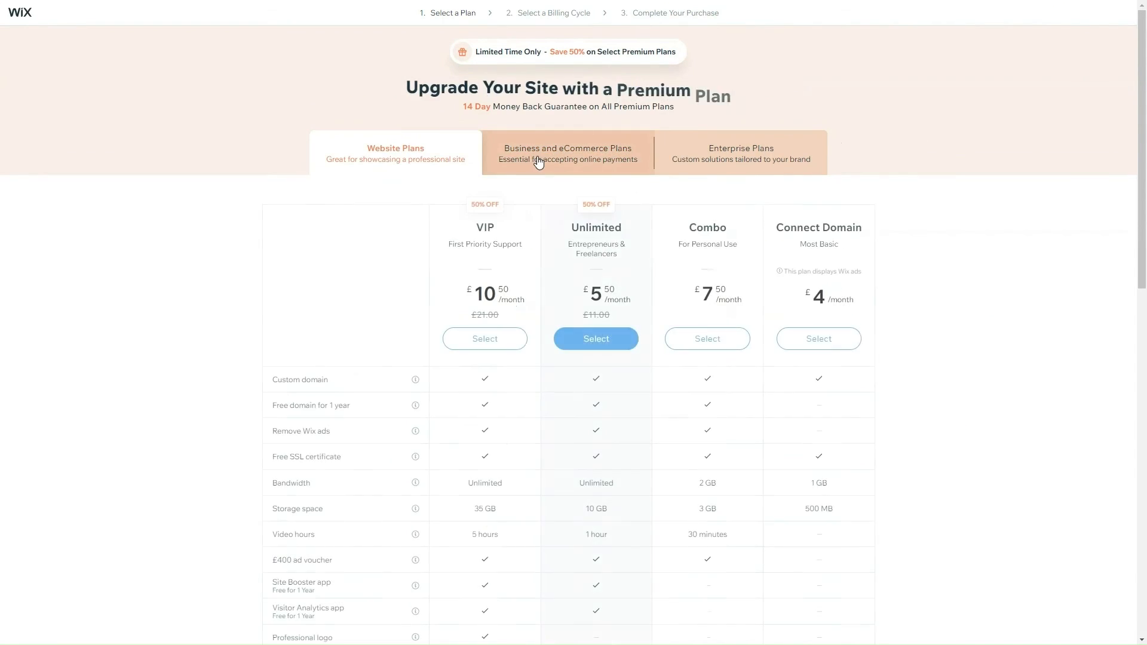
click(538, 162)
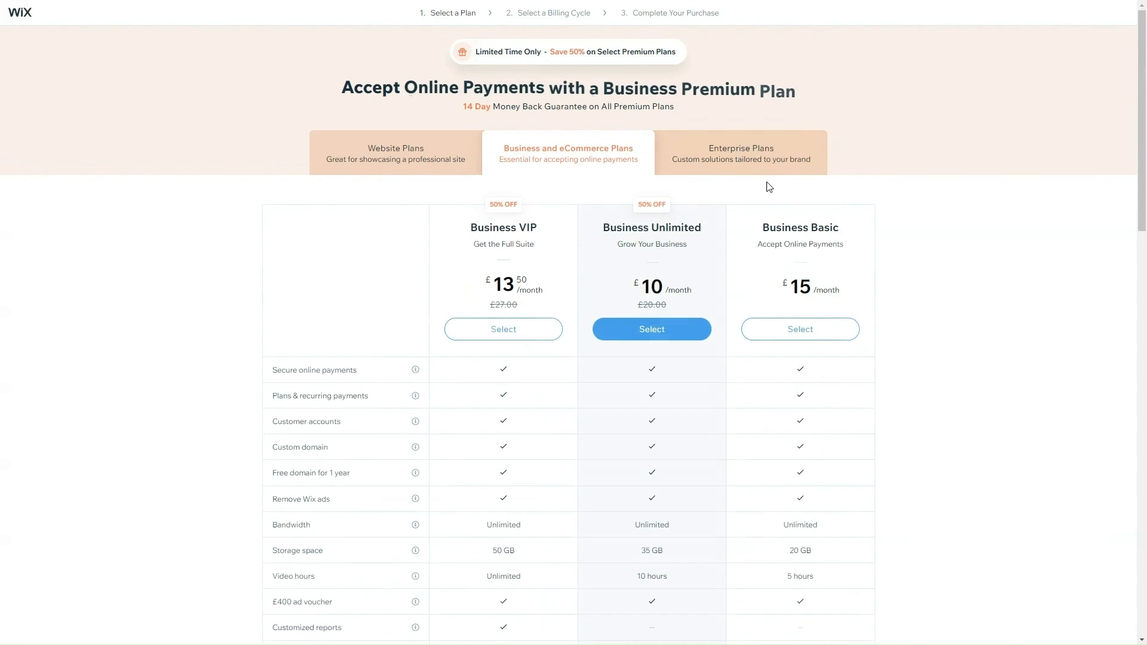
click(773, 162)
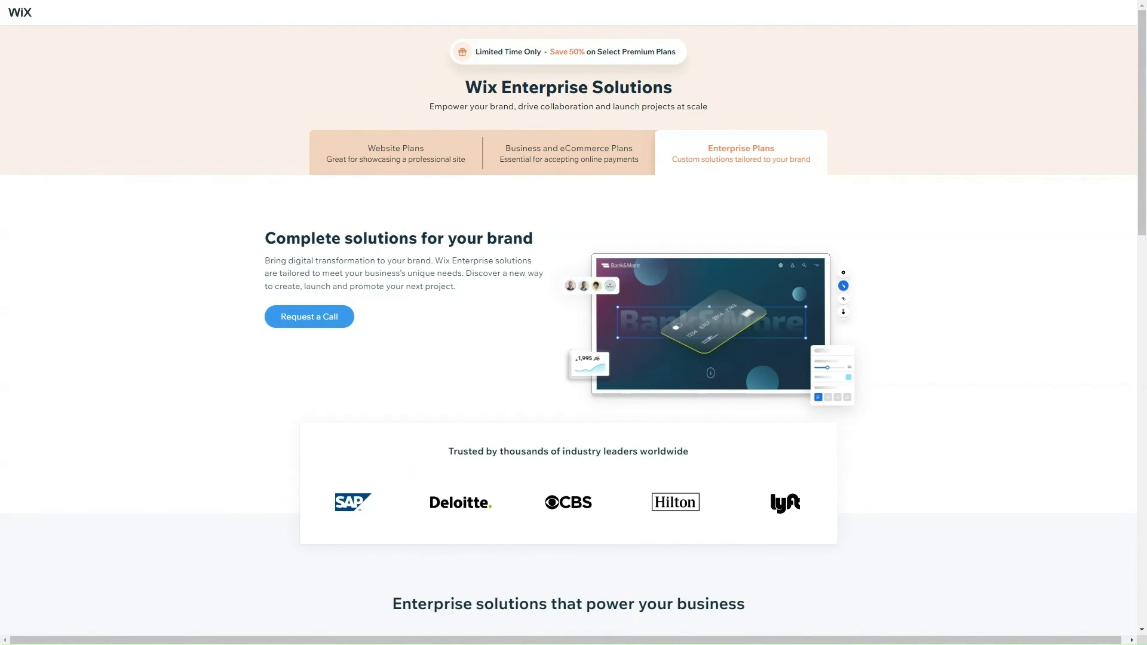
click(375, 161)
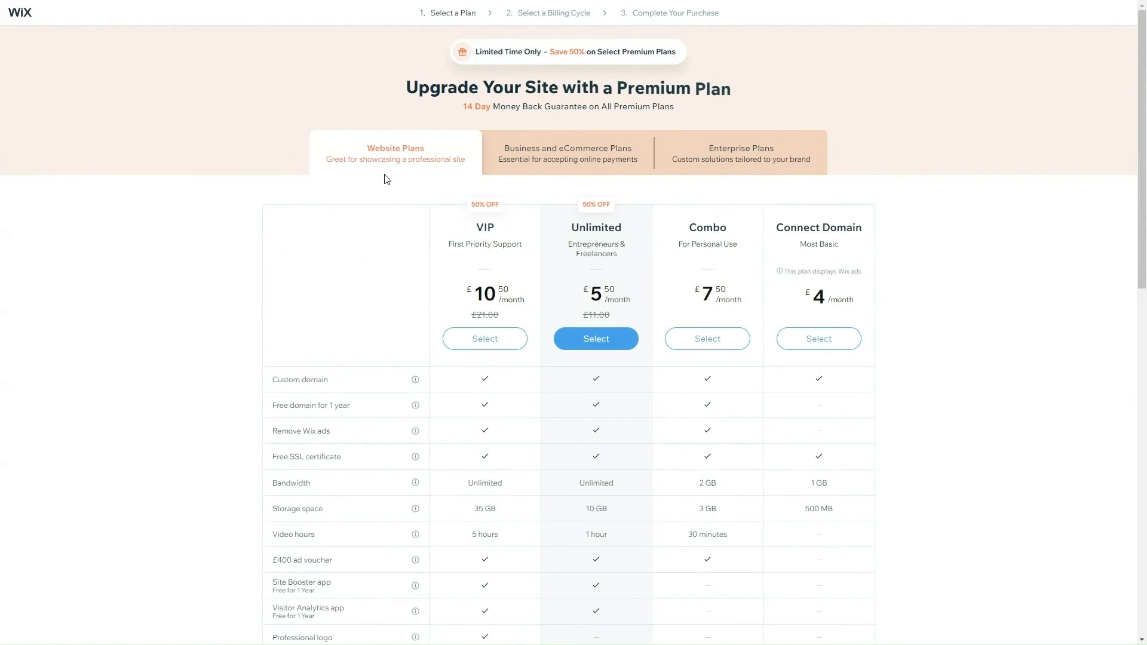
Step: Examine the Website Plans table, comparing prices and features of the VIP, Unlimited, Combo and Connect Domain plans
scroll(798, 239, down, 1)
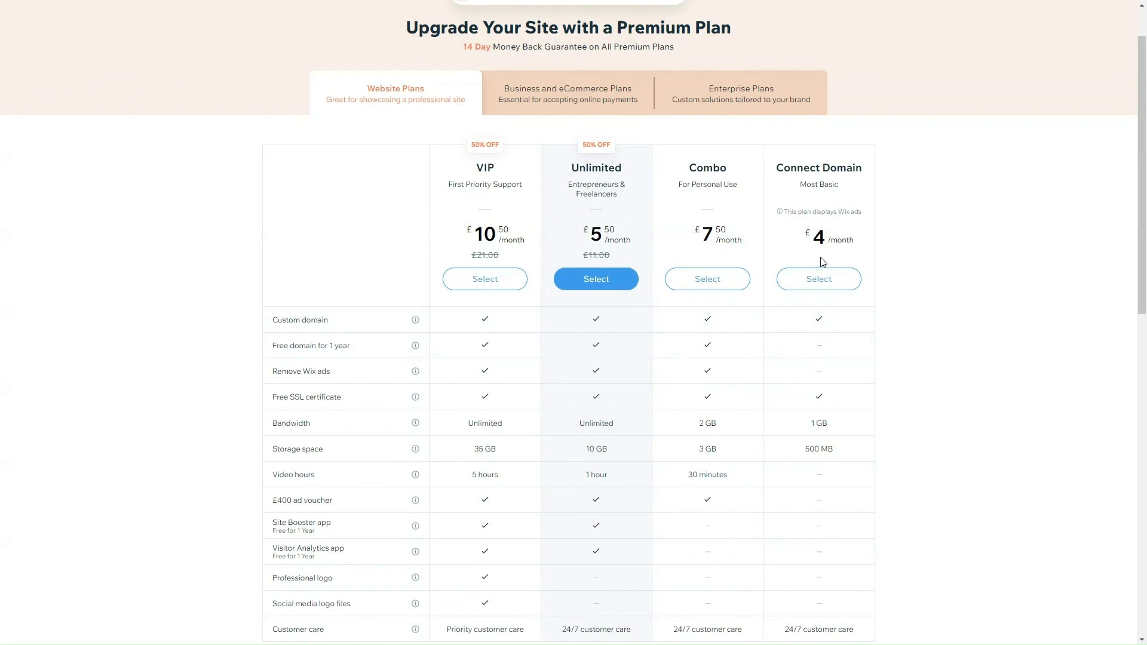
scroll(822, 263, down, 1)
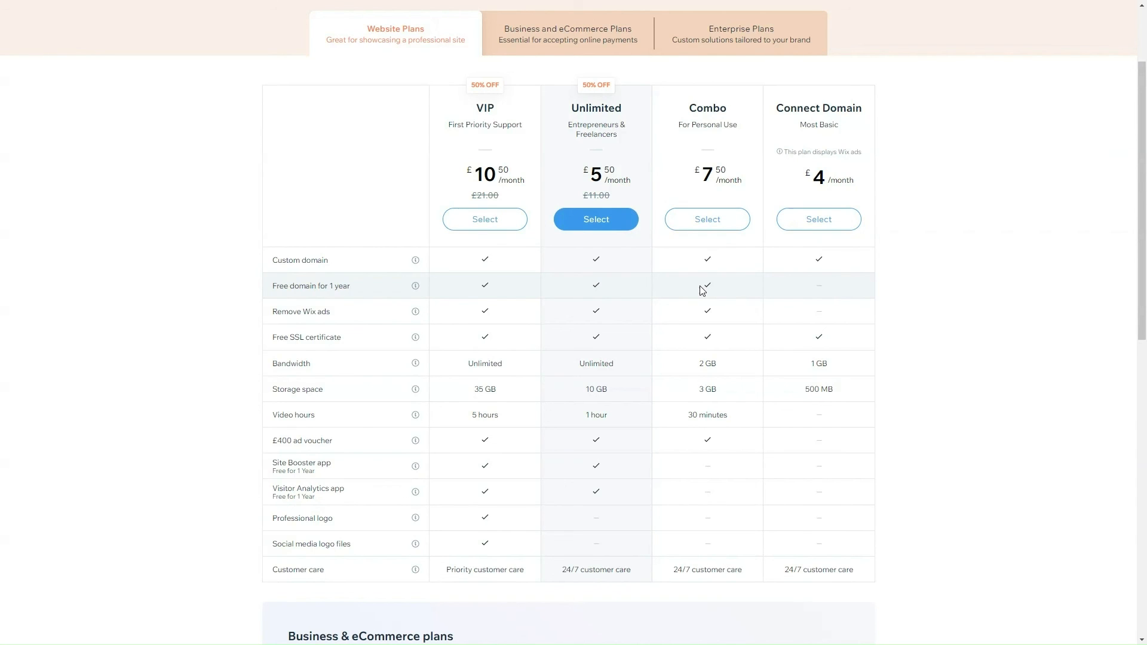
mouse_move(413, 289)
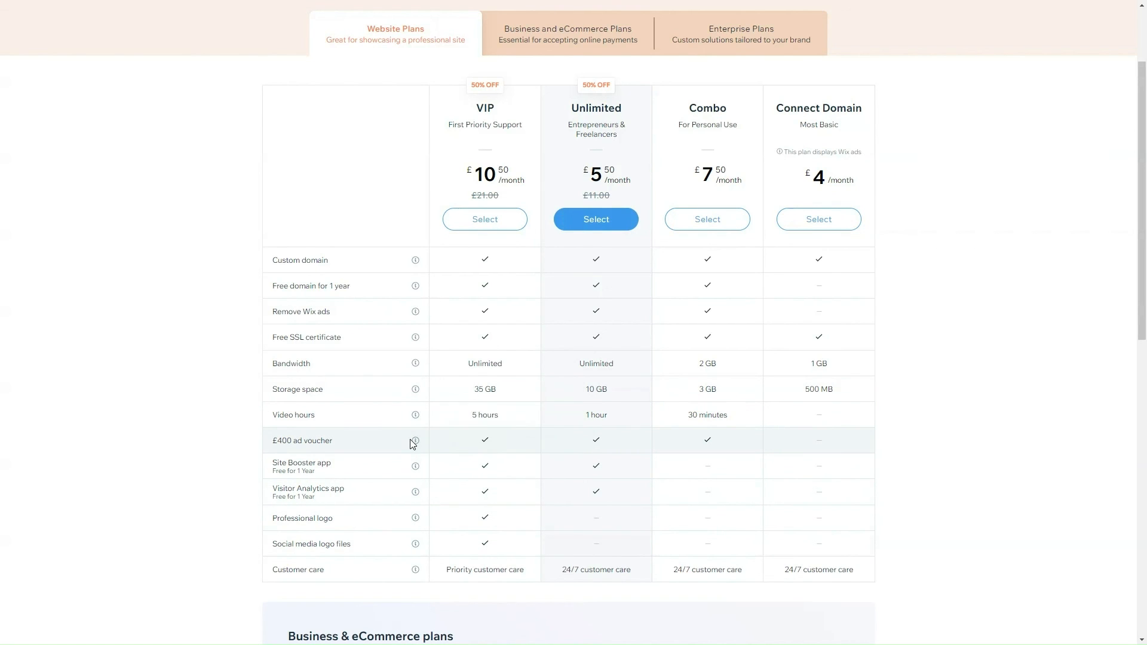
mouse_move(417, 445)
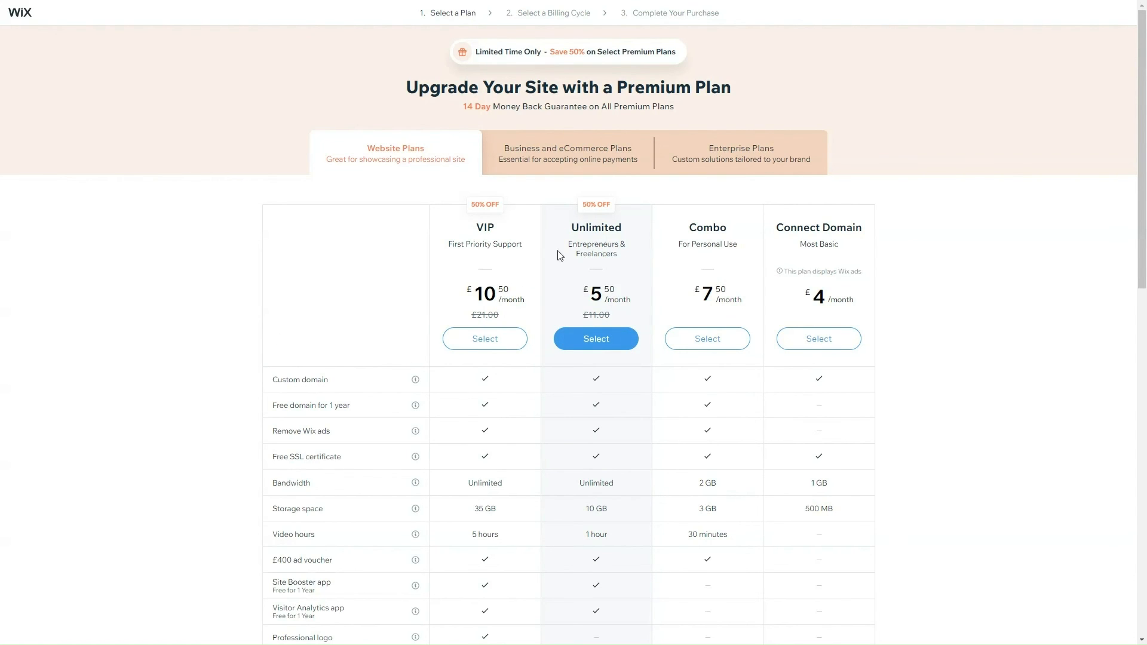
scroll(615, 367, down, 1)
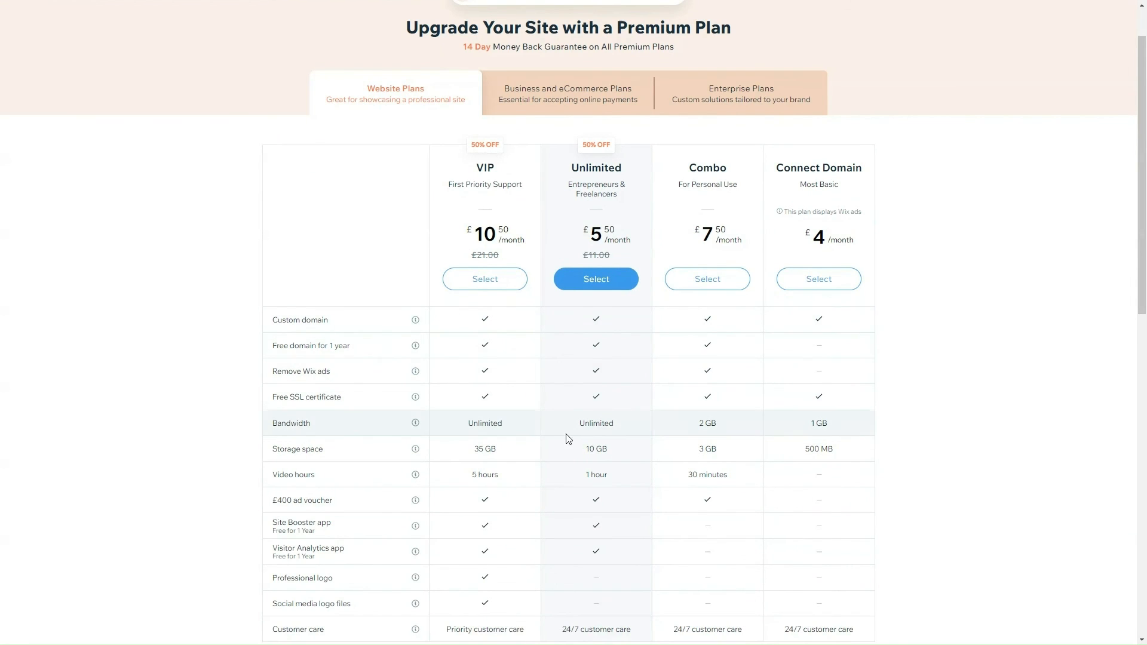
scroll(619, 365, down, 1)
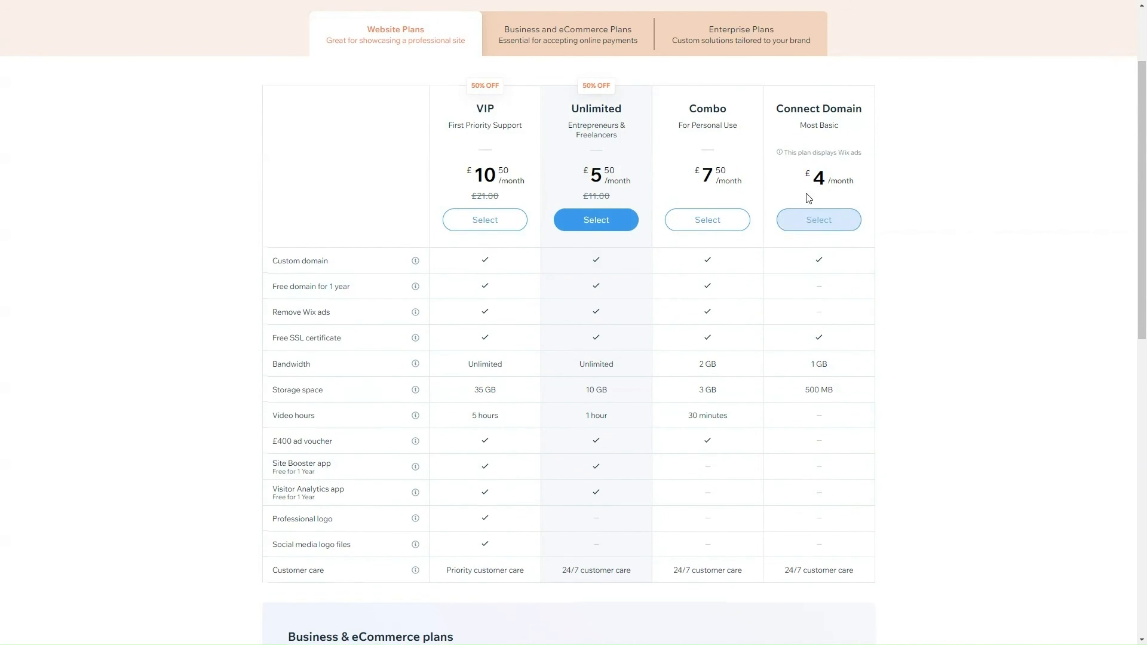
scroll(374, 108, up, 3)
scroll(948, 295, down, 2)
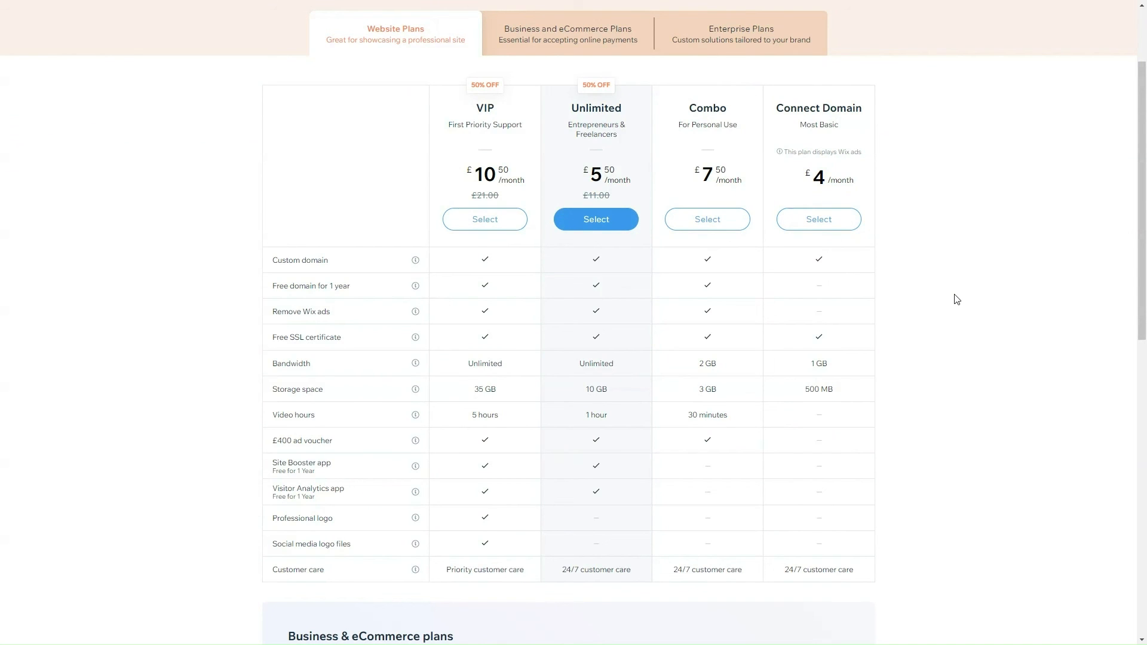
scroll(955, 299, up, 2)
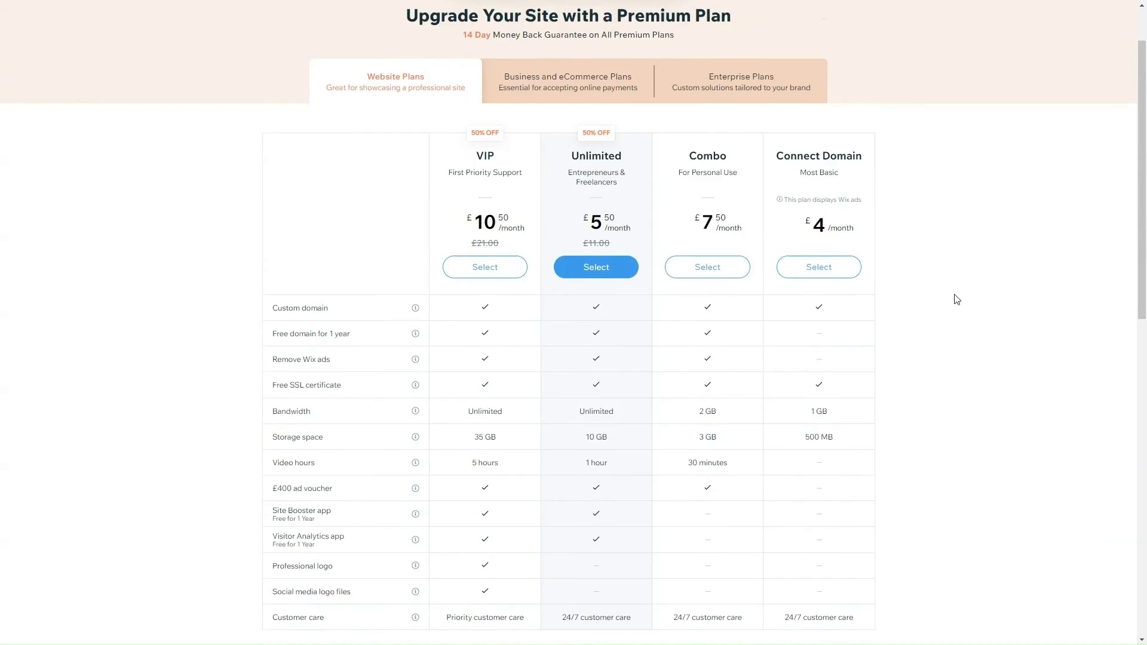
Step: Review the rest of the Website Plans table, and compare the Business VIP, Business Unlimited and Business Basic plans under Business and eCommerce Plans
scroll(939, 368, down, 2)
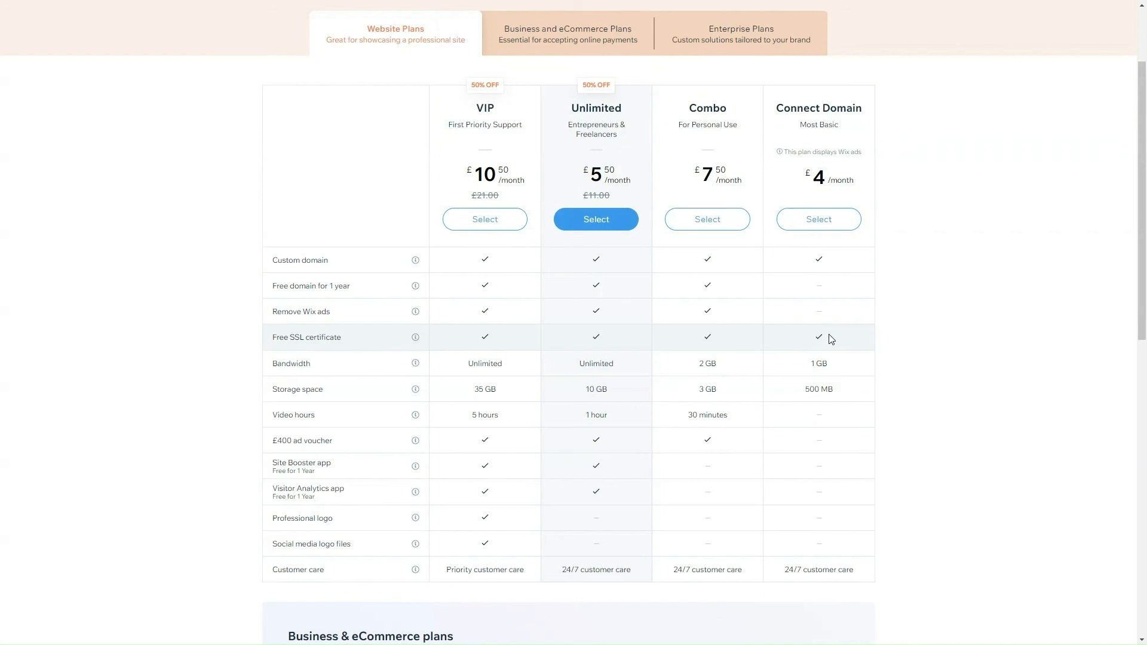
scroll(833, 334, up, 1)
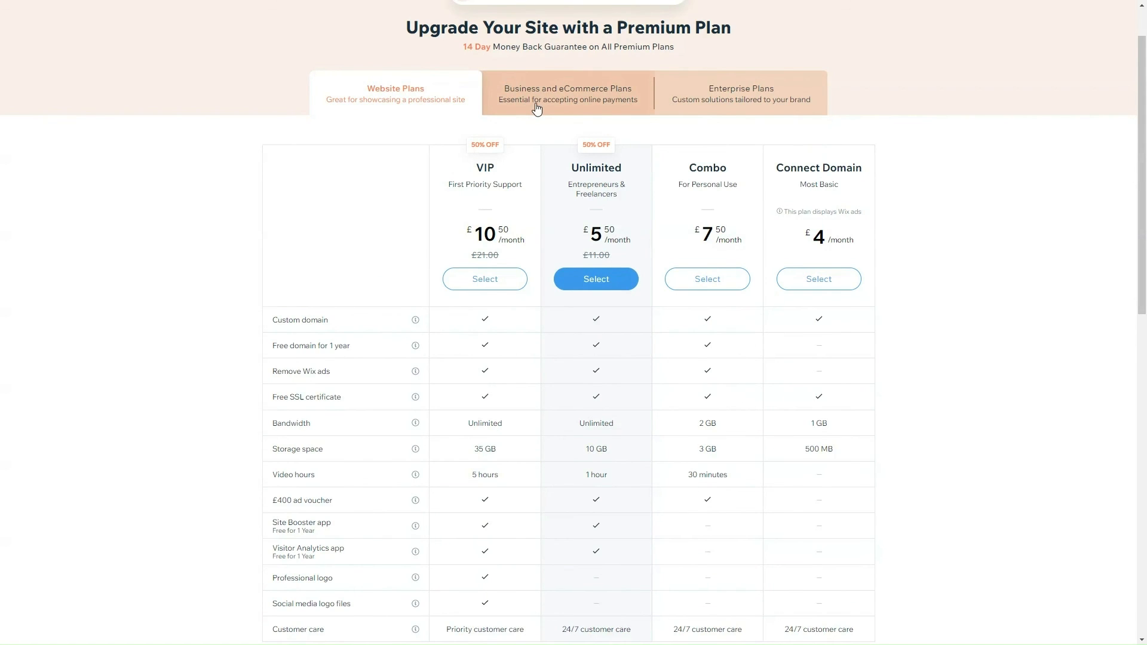
click(634, 111)
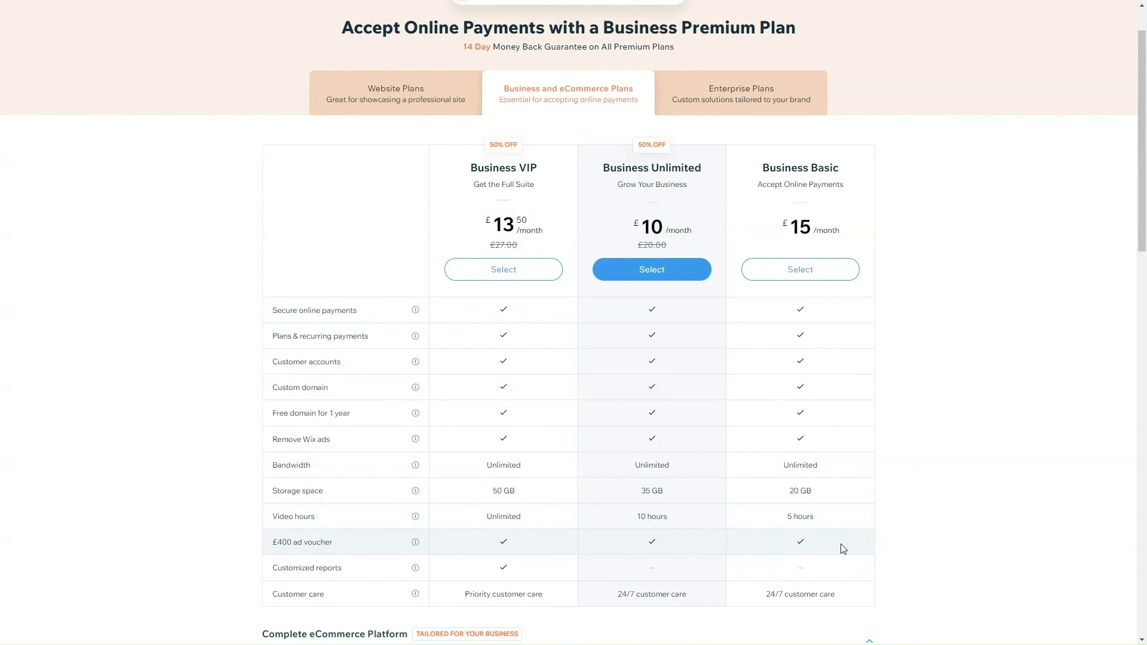
scroll(839, 553, down, 1)
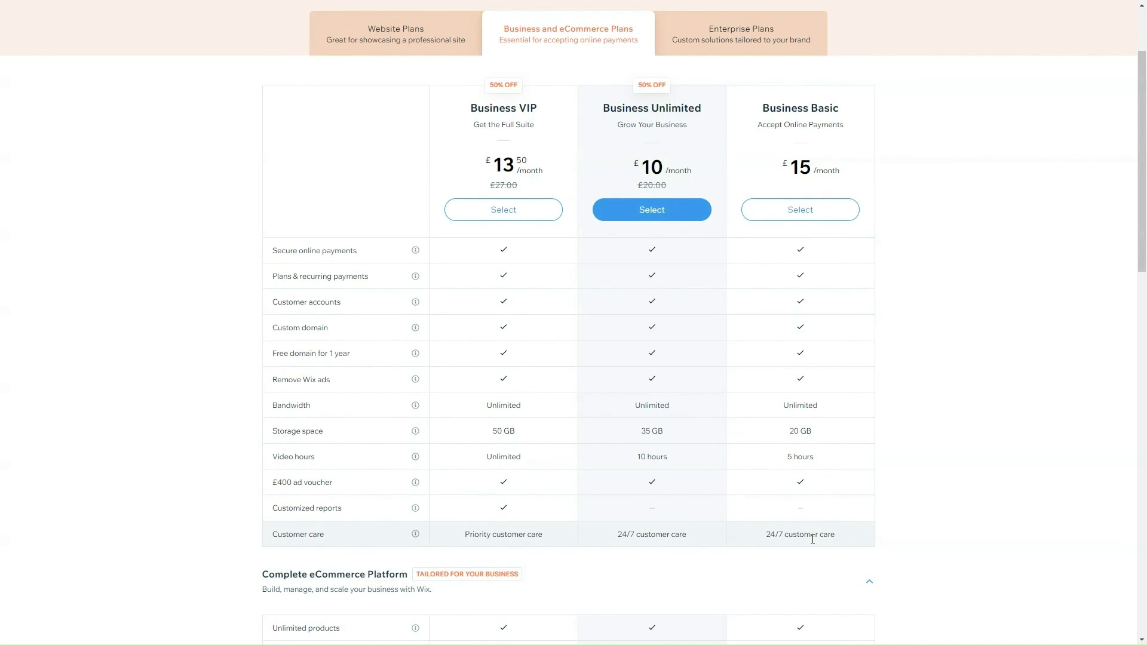
scroll(812, 540, up, 1)
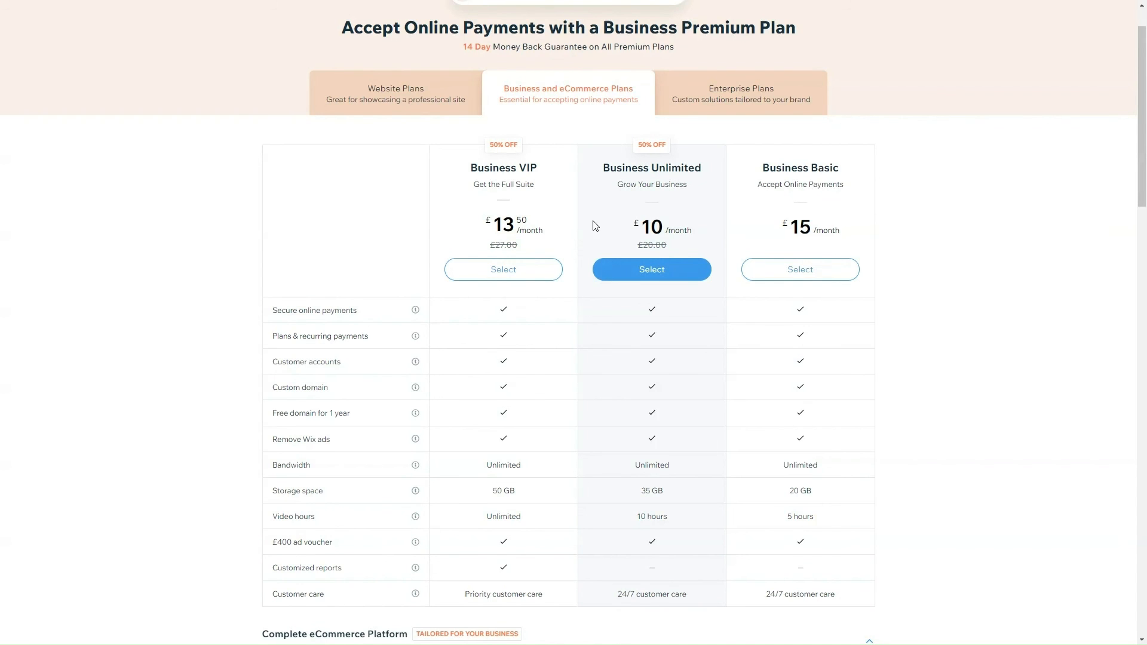
Step: Revisit the Website Plans, and look through the Enterprise Plans page with its Request a Call form
click(429, 111)
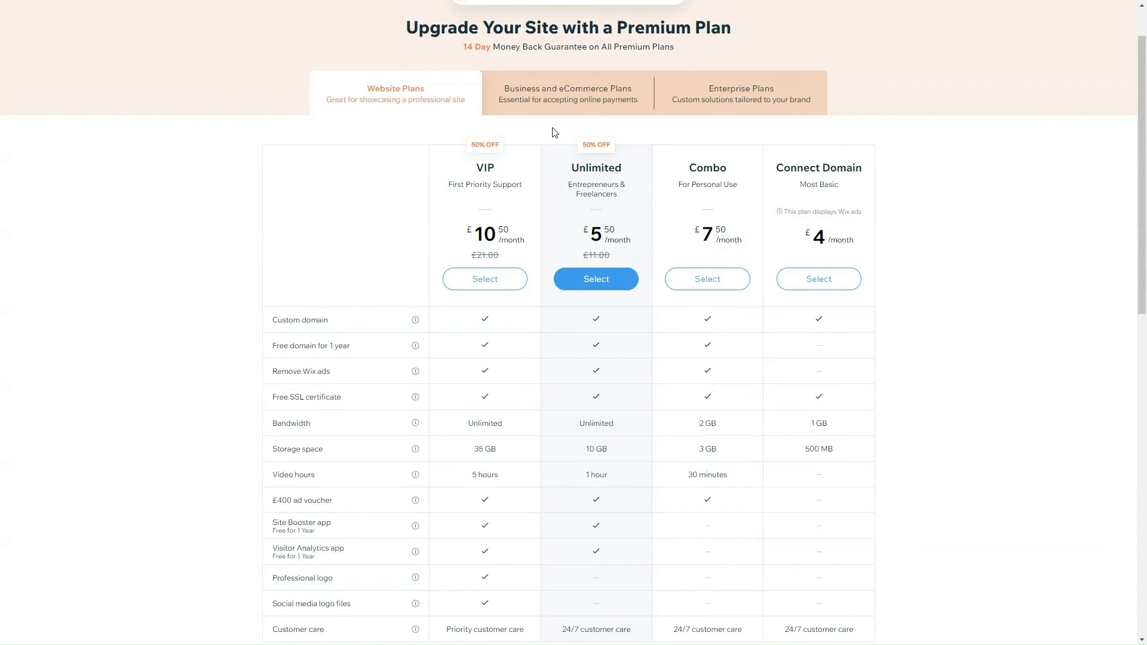
click(747, 110)
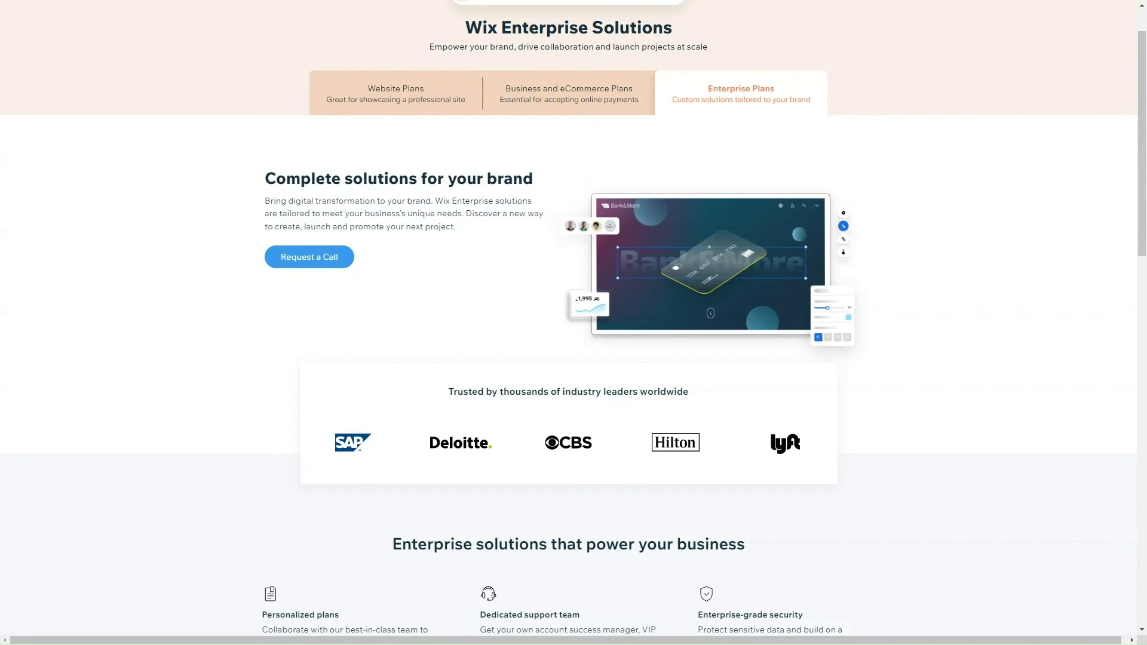
click(283, 270)
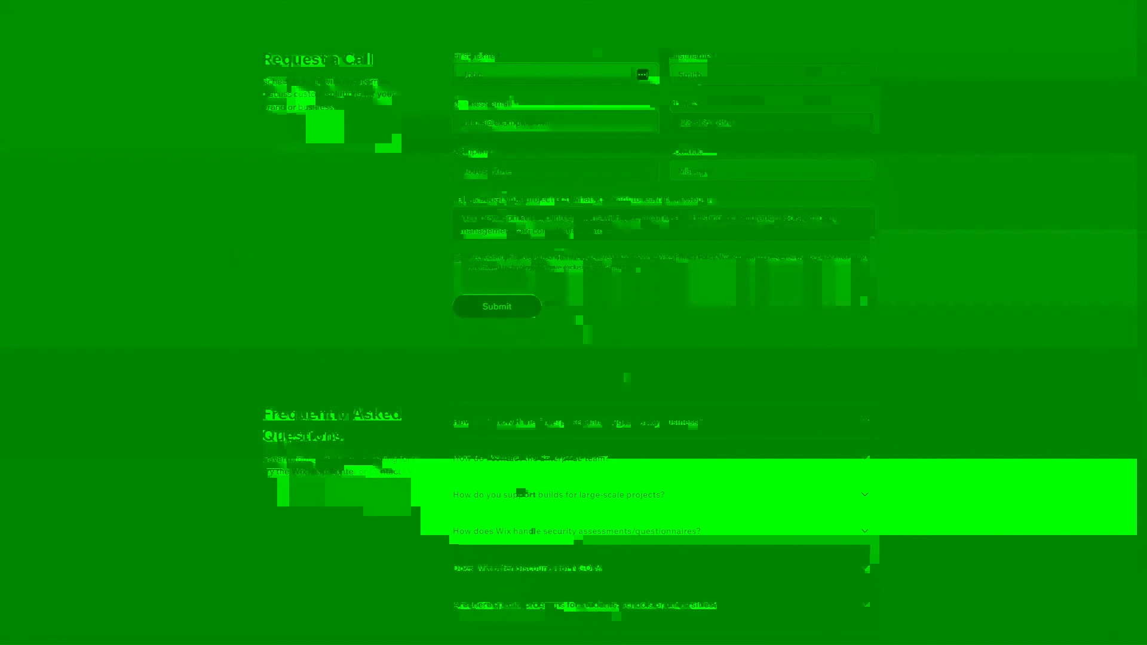
scroll(511, 205, up, 2)
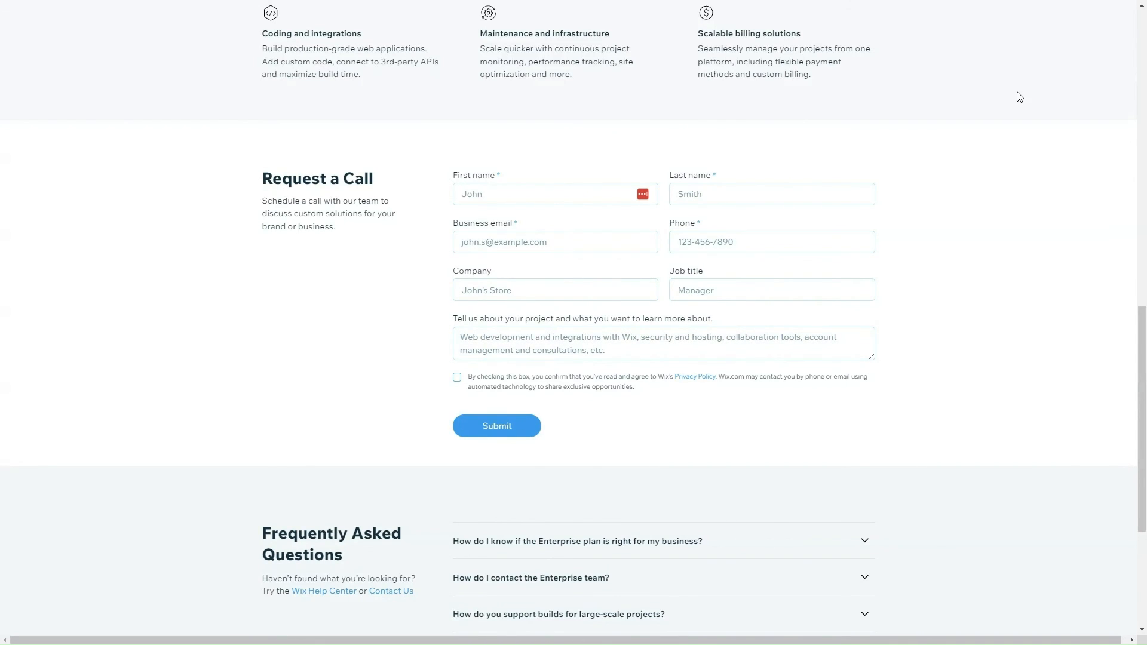
scroll(1016, 94, up, 14)
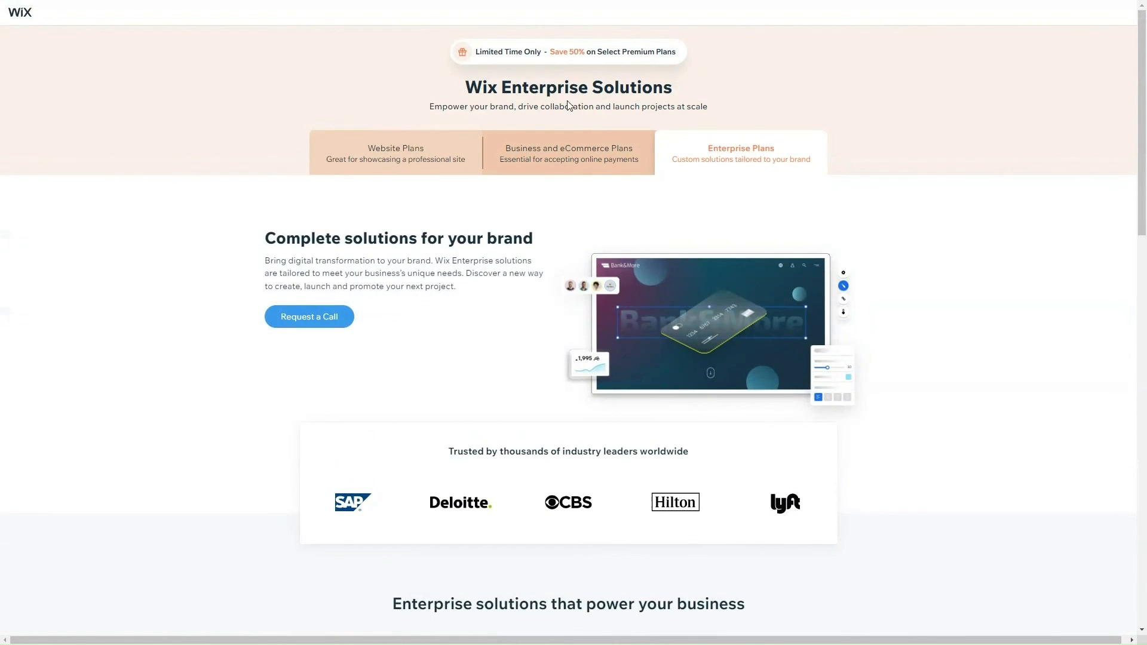
Step: Recheck the Business and eCommerce Plans and return to the Website Plans
click(560, 171)
scroll(333, 363, down, 1)
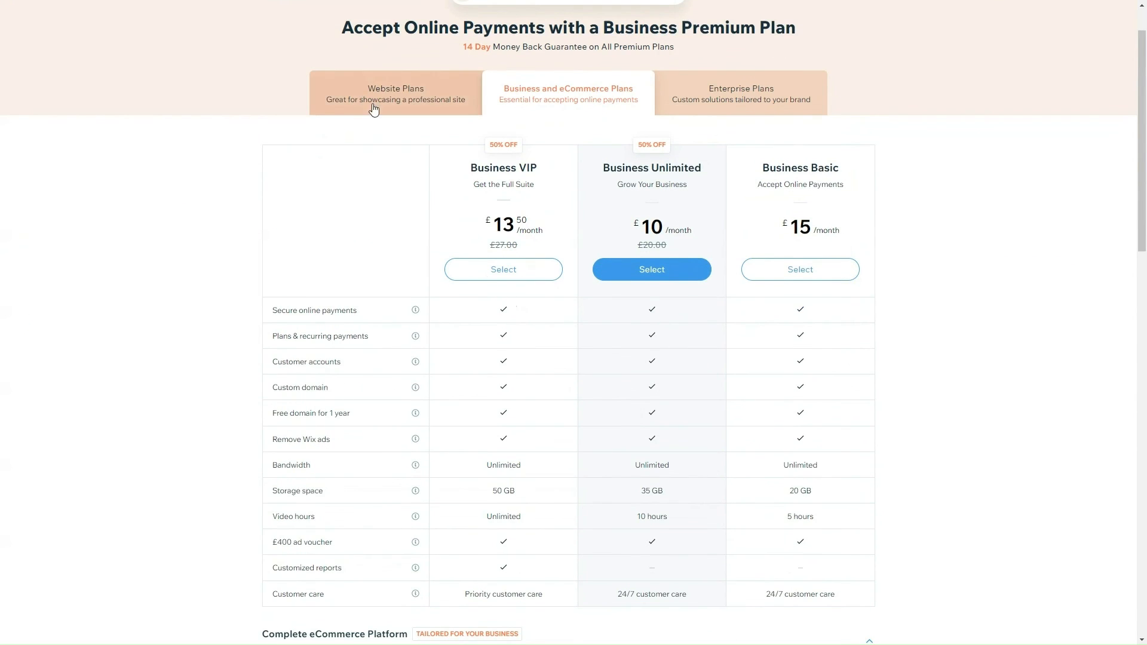
click(370, 108)
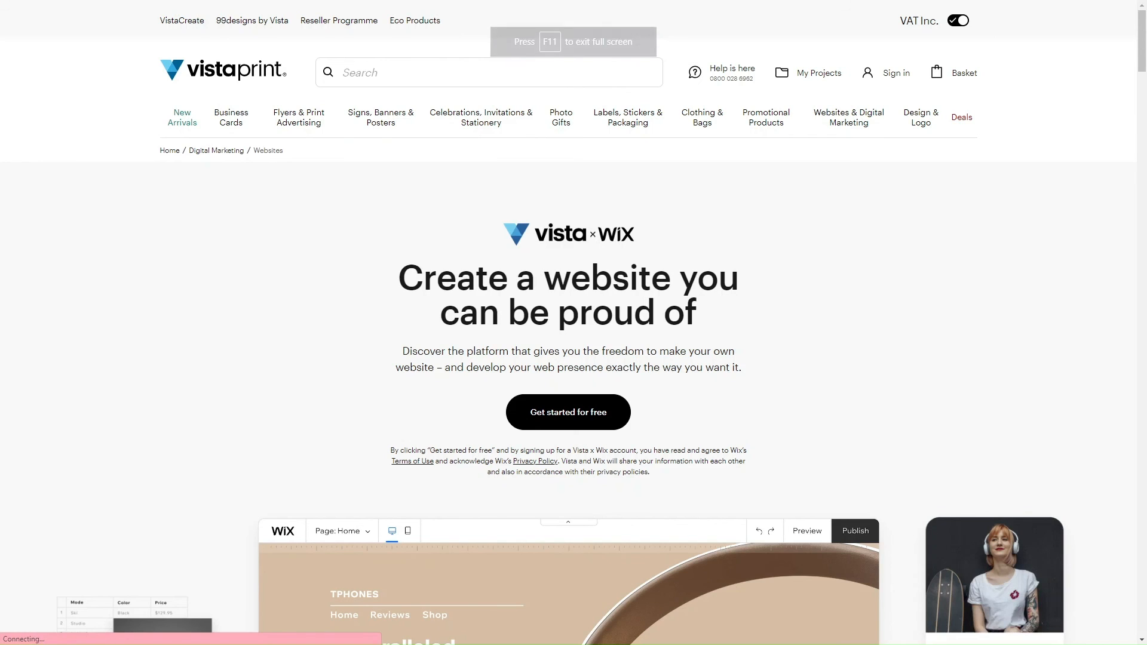
Step: Look over the Vista x Wix website offer and the header's account options on the VistaPrint site
scroll(569, 323, down, 5)
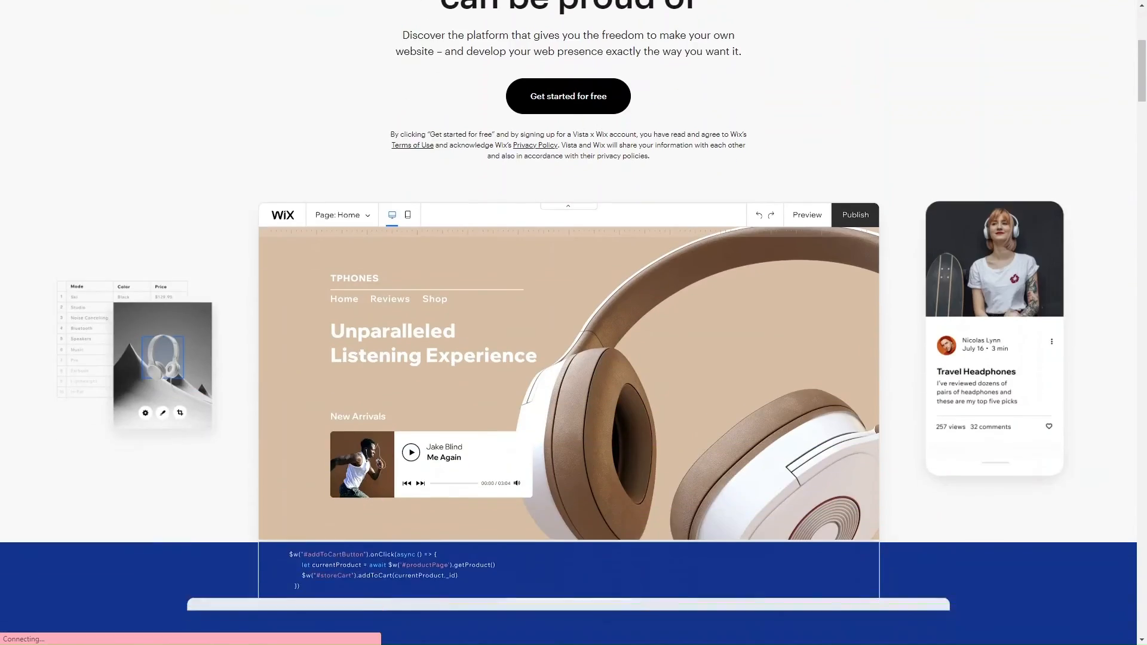
scroll(569, 322, up, 5)
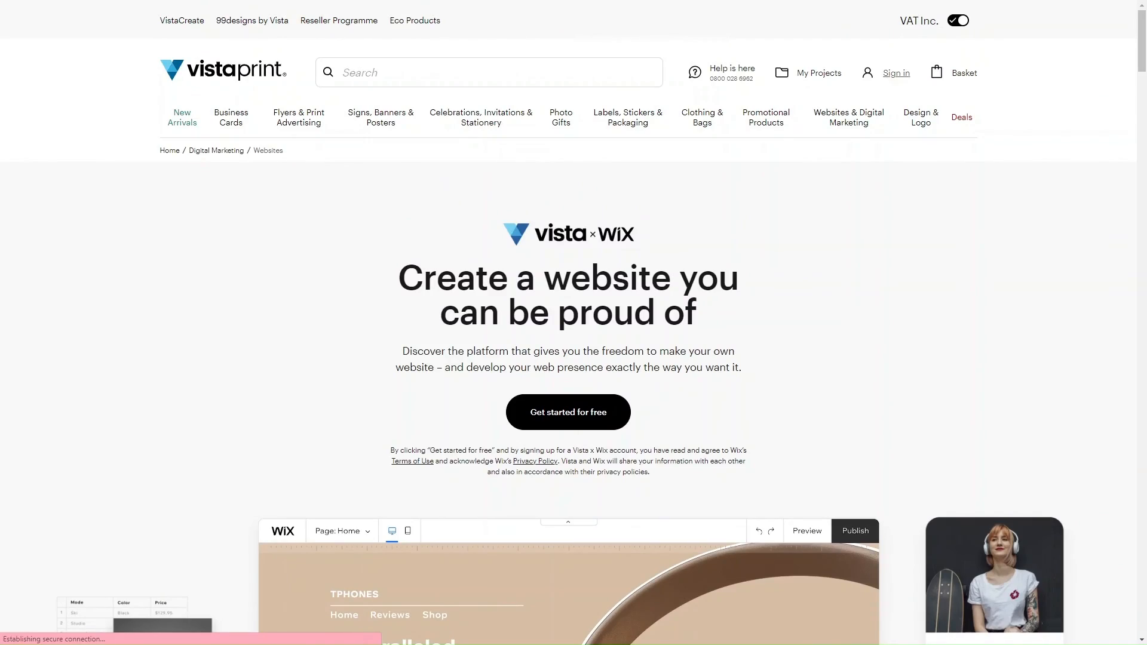
click(818, 73)
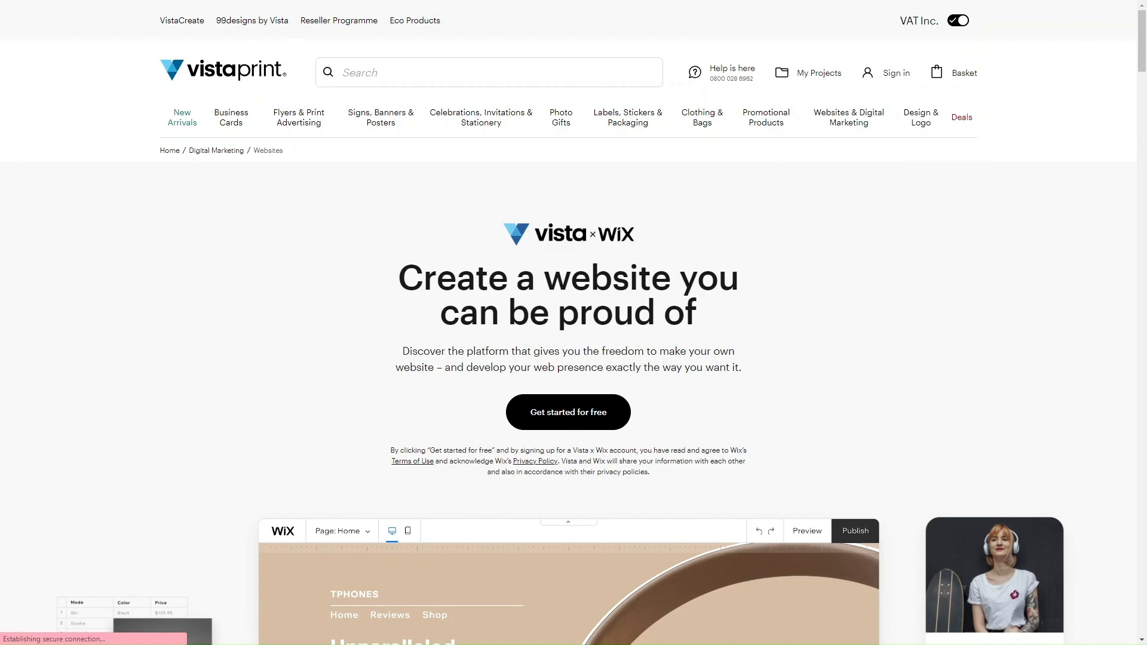